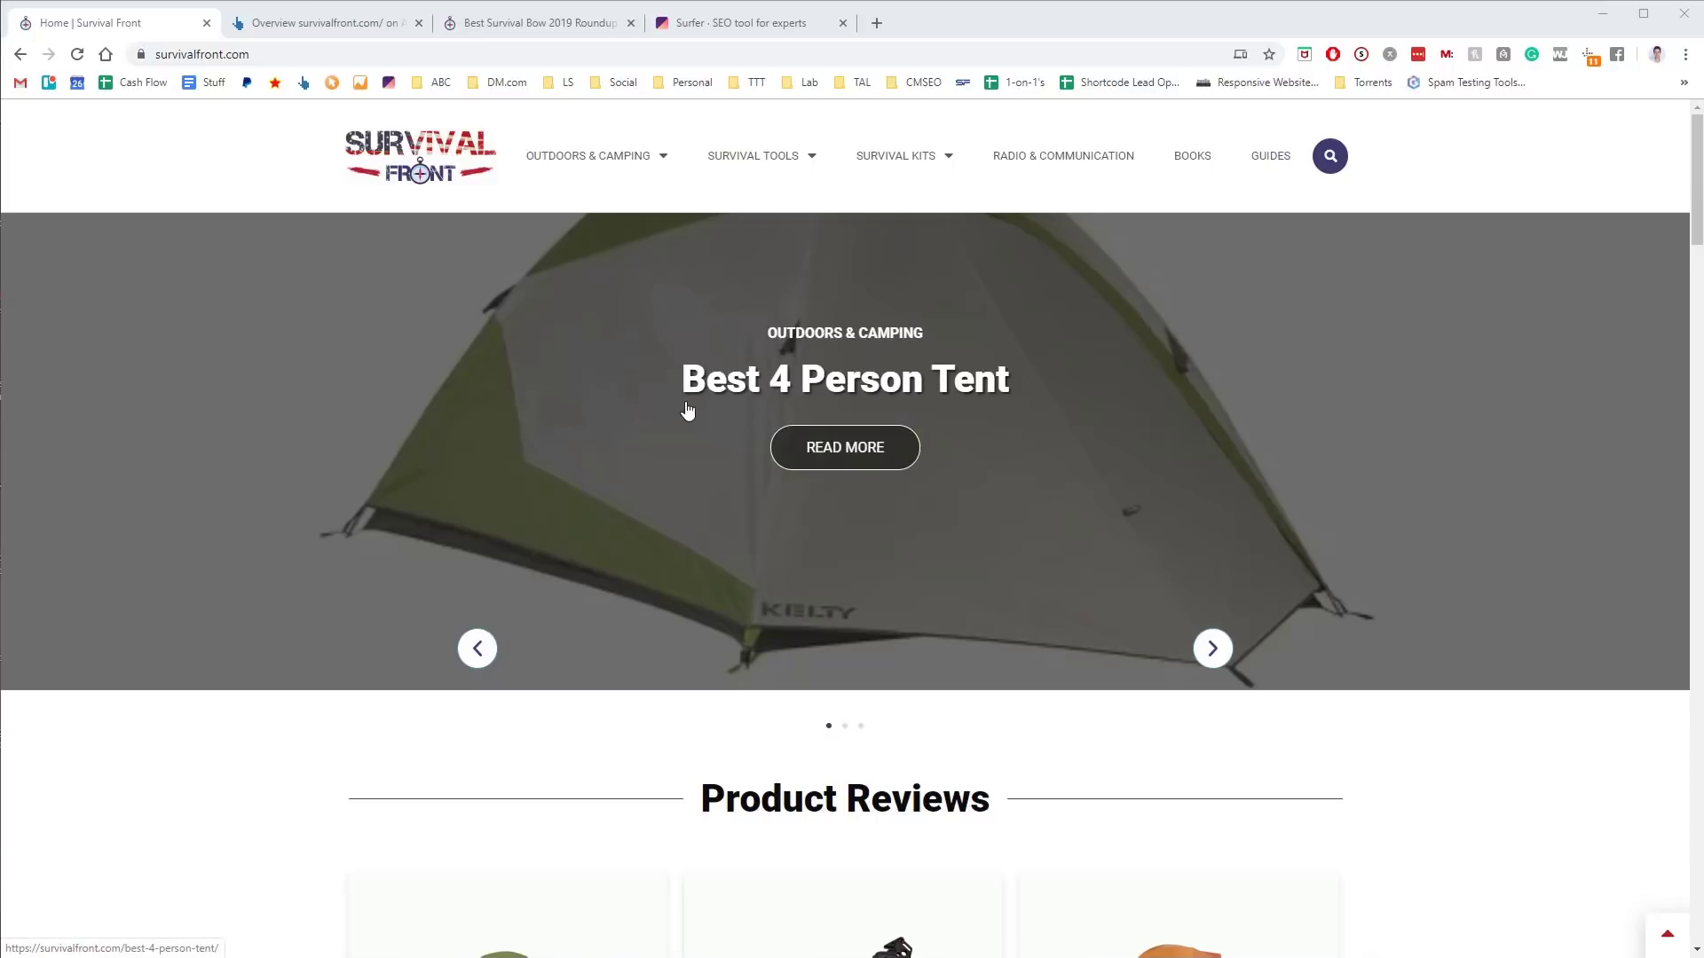
Look over the Survival Front homepage from the header slider to the footer
{"action": "scroll", "coordinate": [1016, 452], "scroll_direction": "down", "scroll_amount": 2}
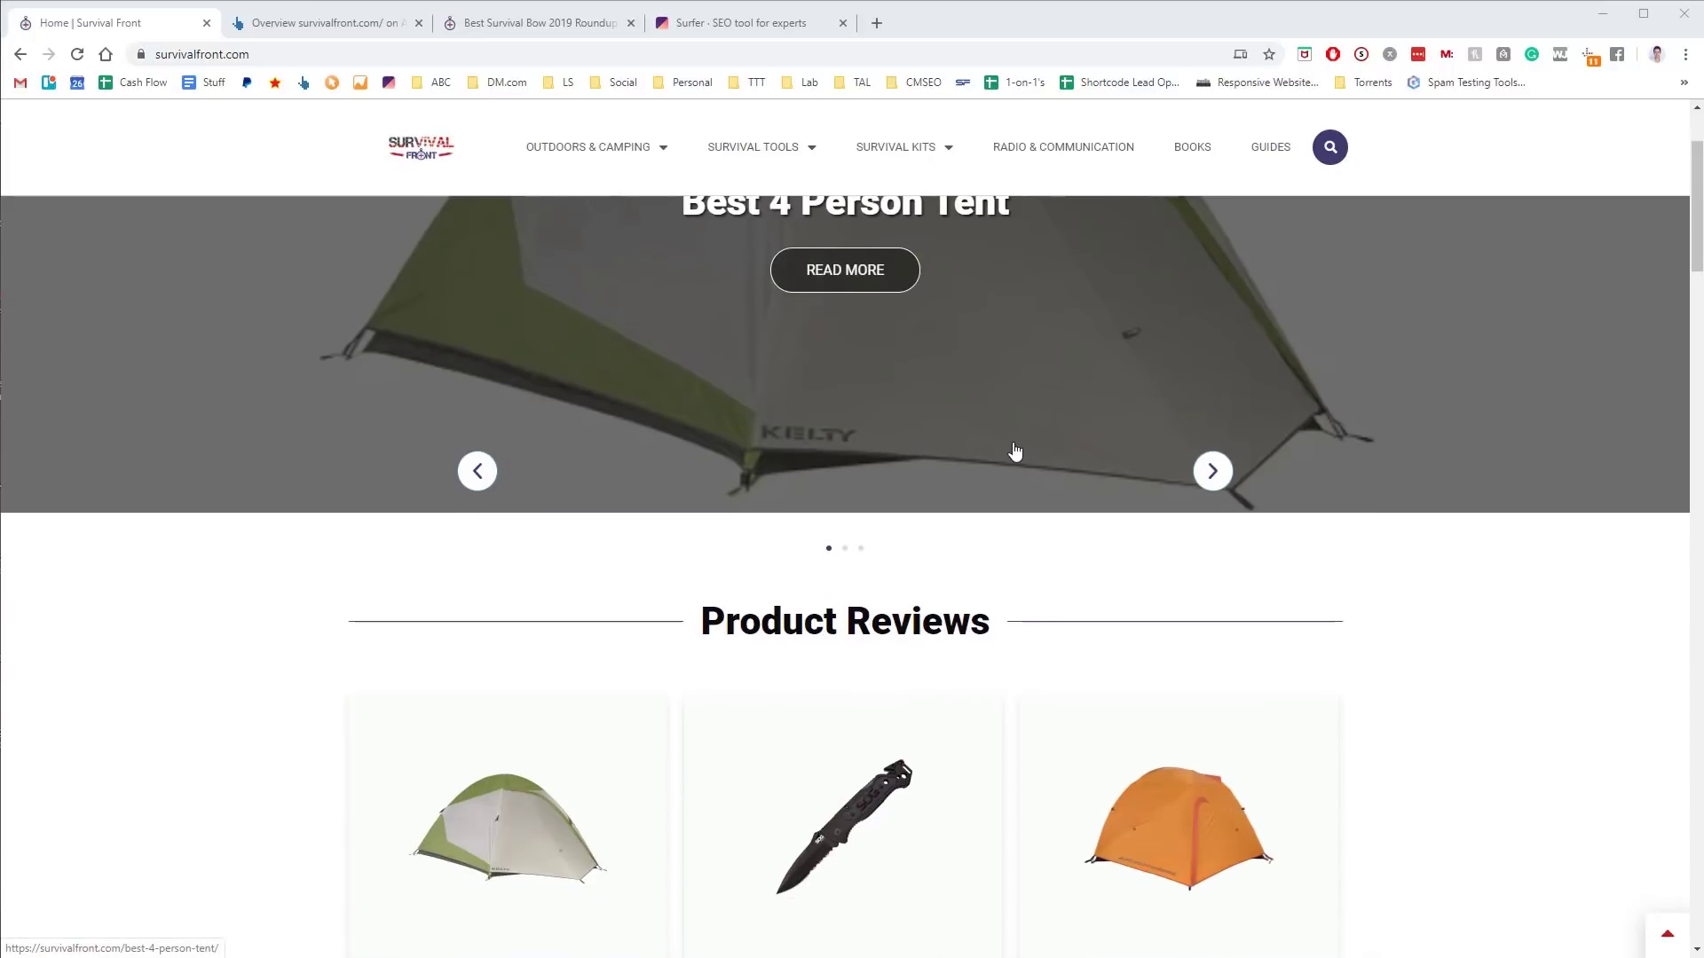
{"action": "scroll", "coordinate": [1015, 451], "scroll_direction": "up", "scroll_amount": 2}
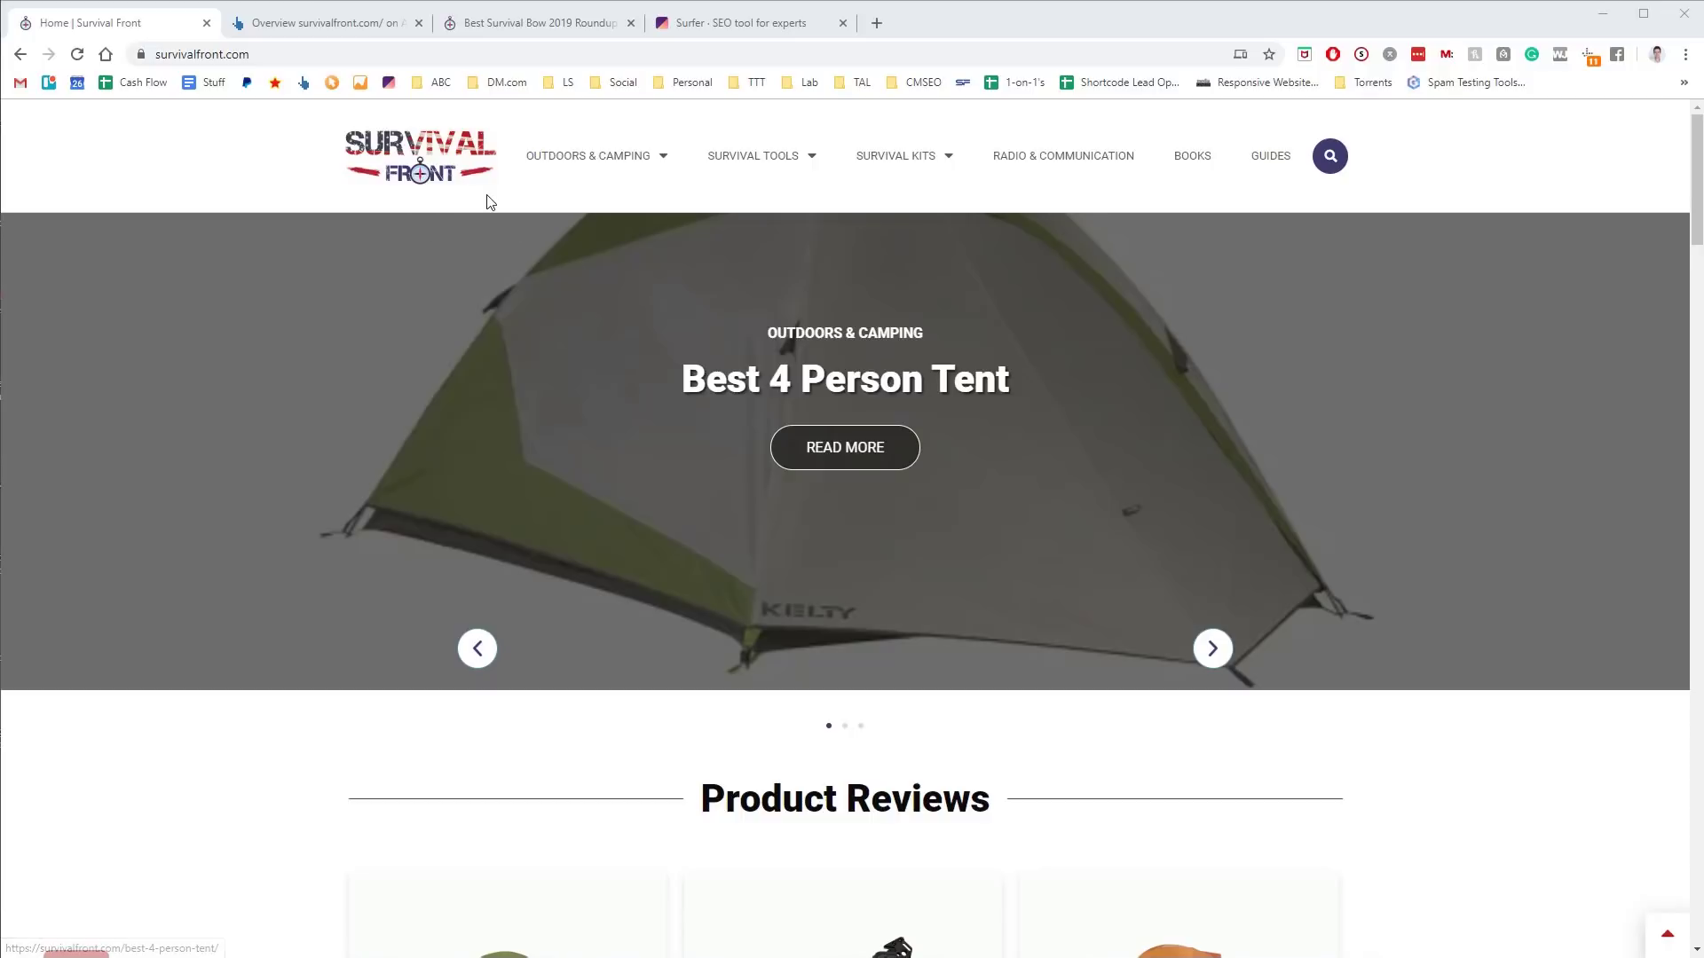
{"action": "scroll", "coordinate": [480, 224], "scroll_direction": "down", "scroll_amount": 15}
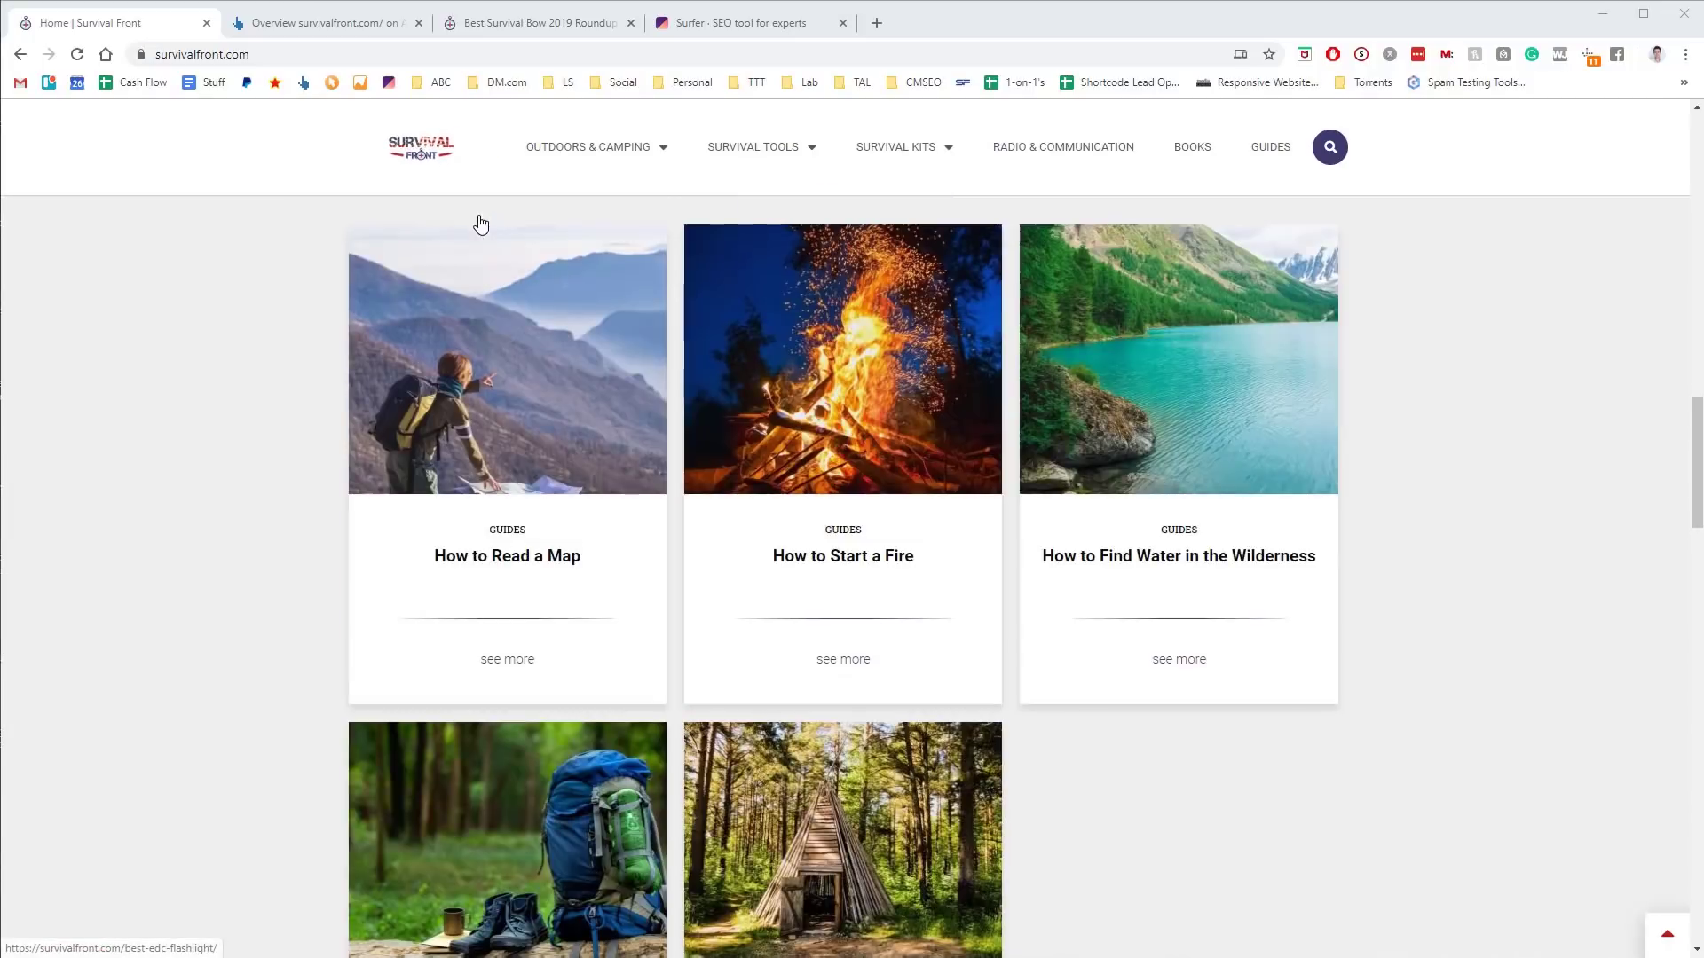
{"action": "scroll", "coordinate": [480, 224], "scroll_direction": "down", "scroll_amount": 20}
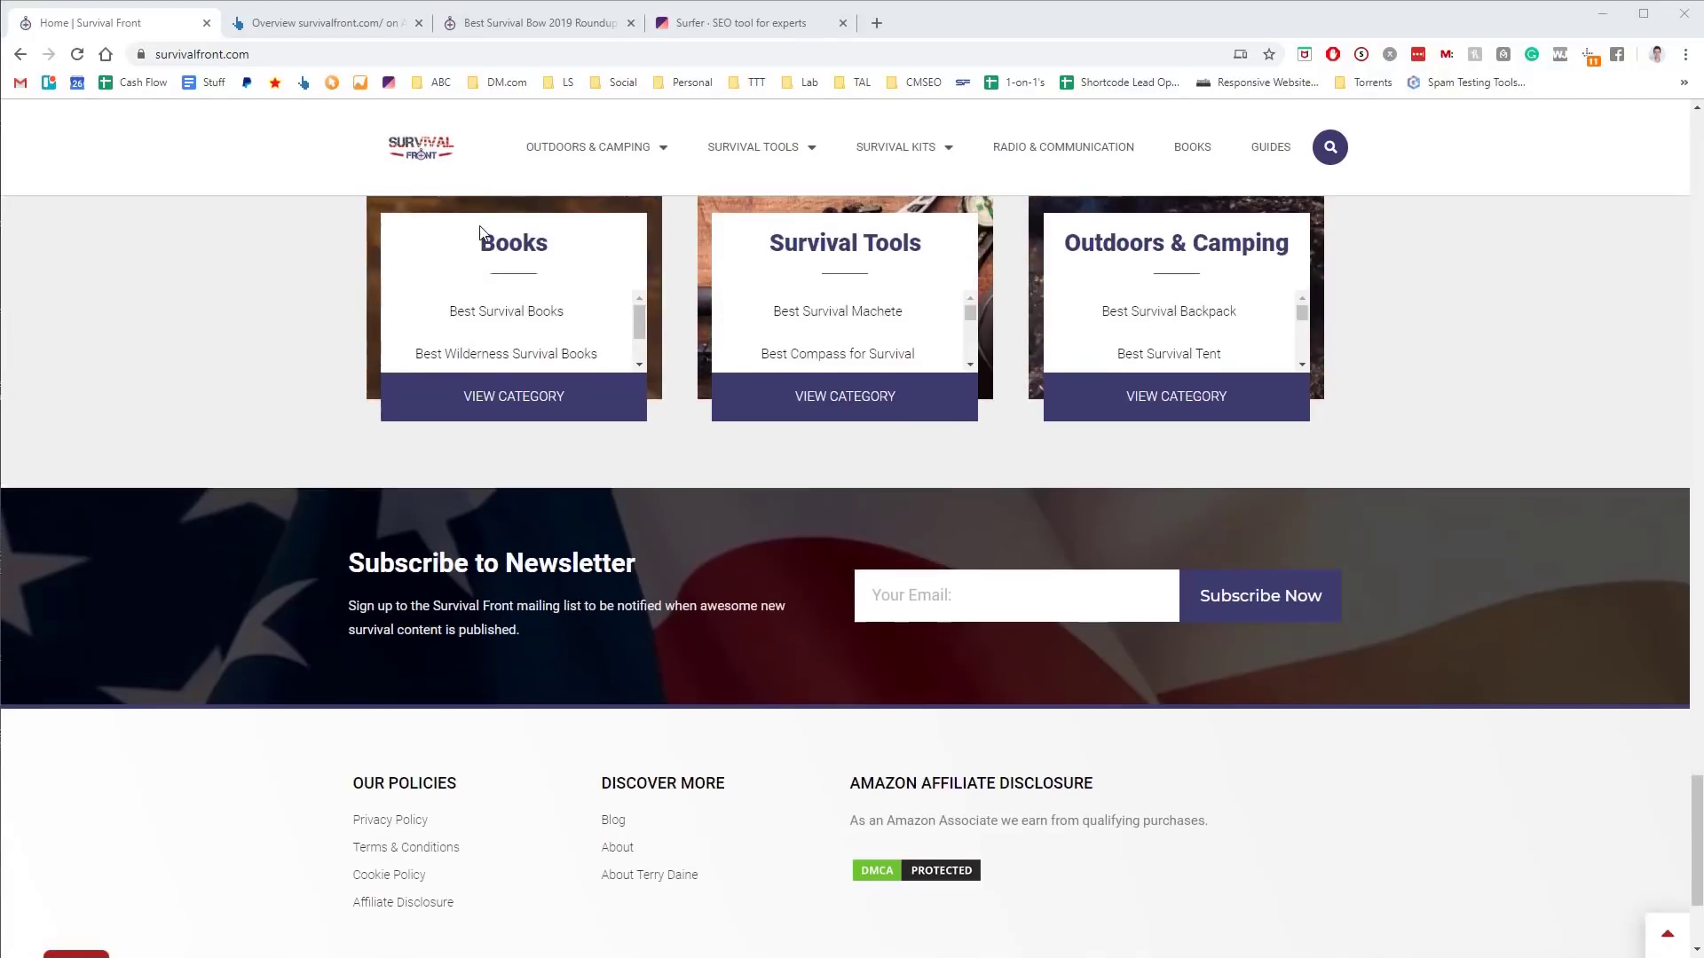
{"action": "scroll", "coordinate": [480, 233], "scroll_direction": "down", "scroll_amount": 3}
{"action": "scroll", "coordinate": [451, 263], "scroll_direction": "up", "scroll_amount": 15}
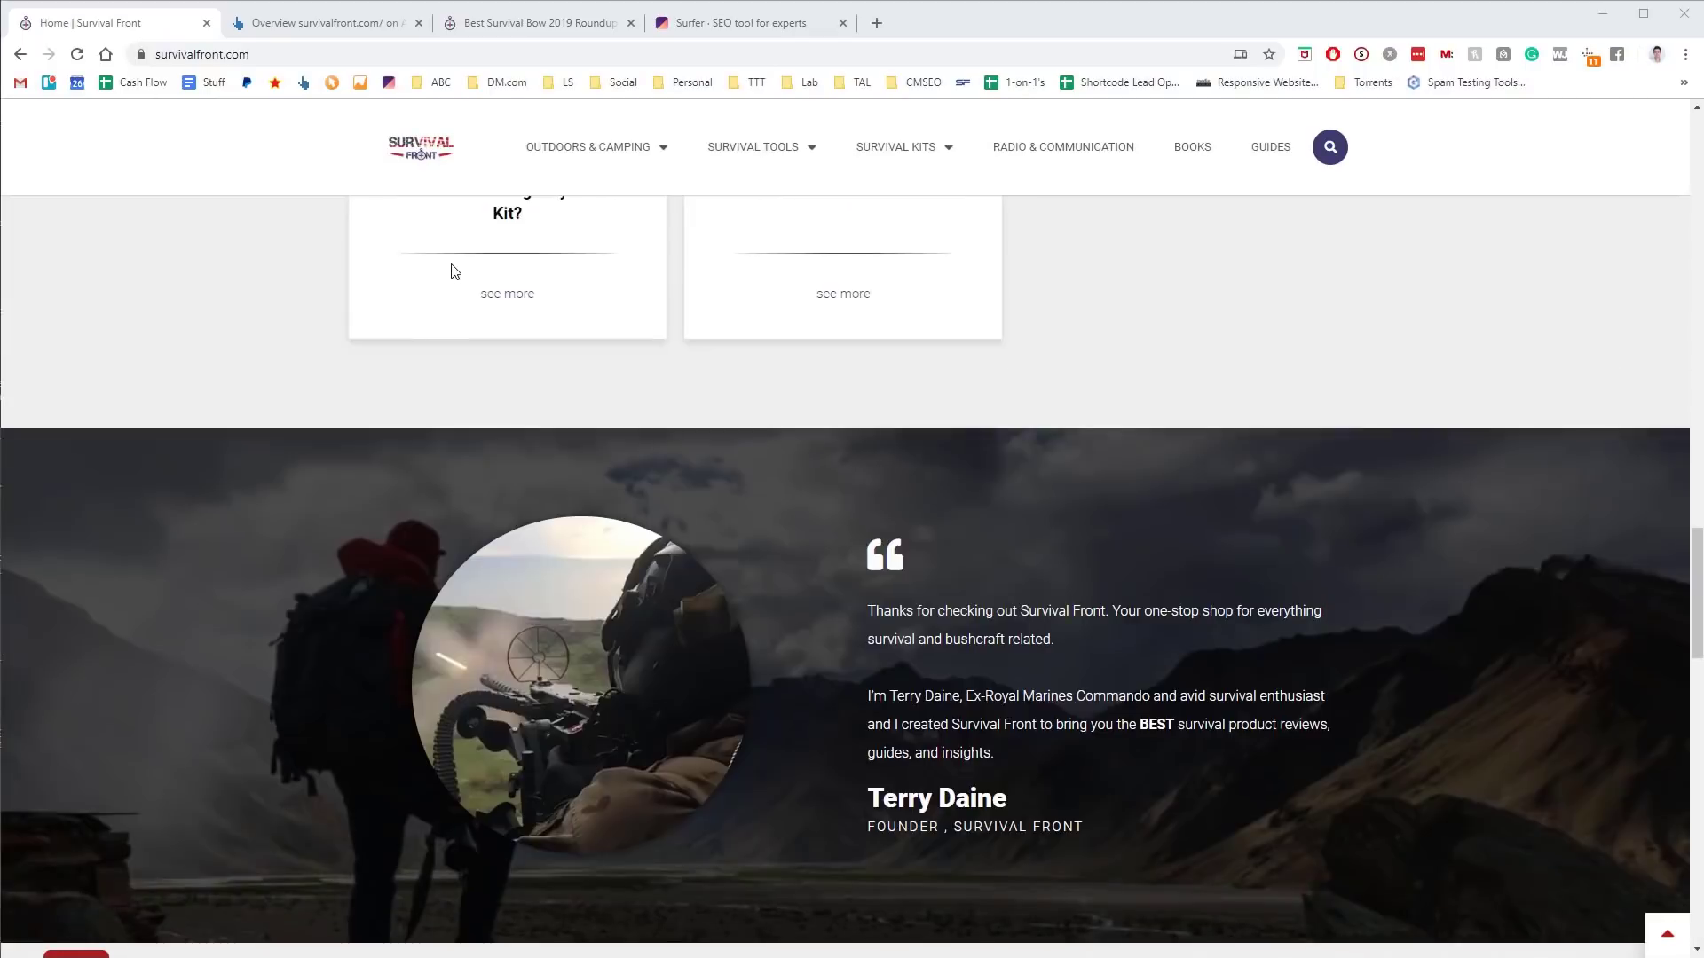
{"action": "scroll", "coordinate": [452, 270], "scroll_direction": "up", "scroll_amount": 20}
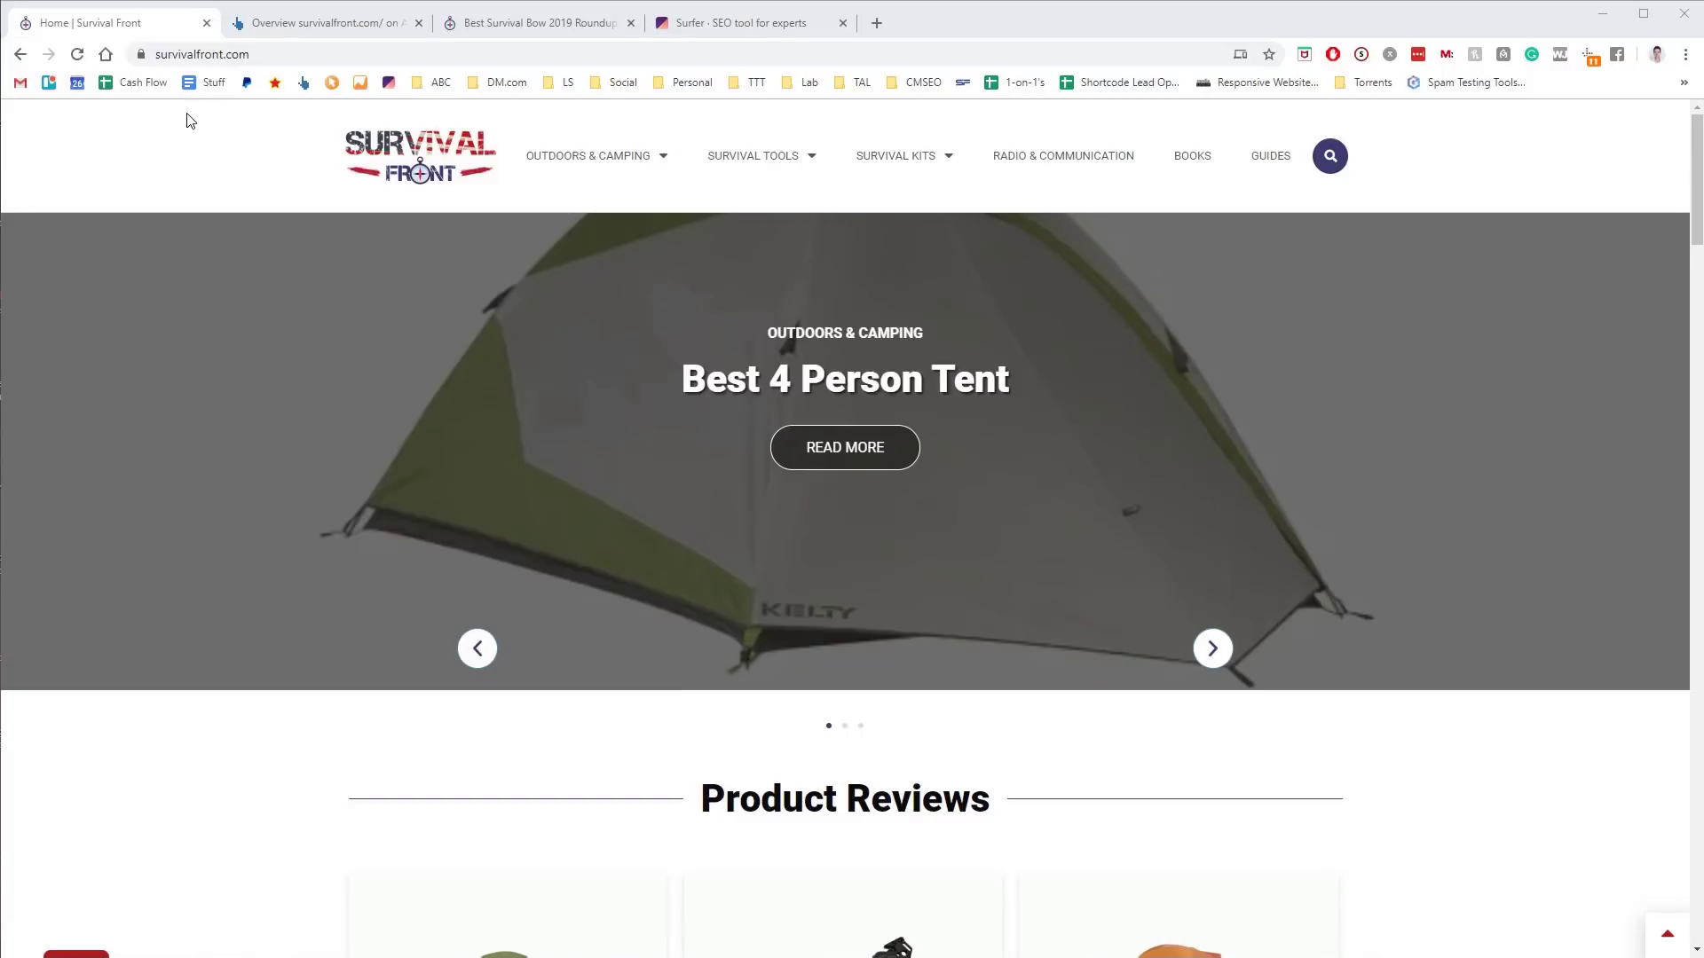
View the homepage's source code, find "schema" in it, and highlight the description text in the Article schema
{"action": "right_click", "coordinate": [214, 140]}
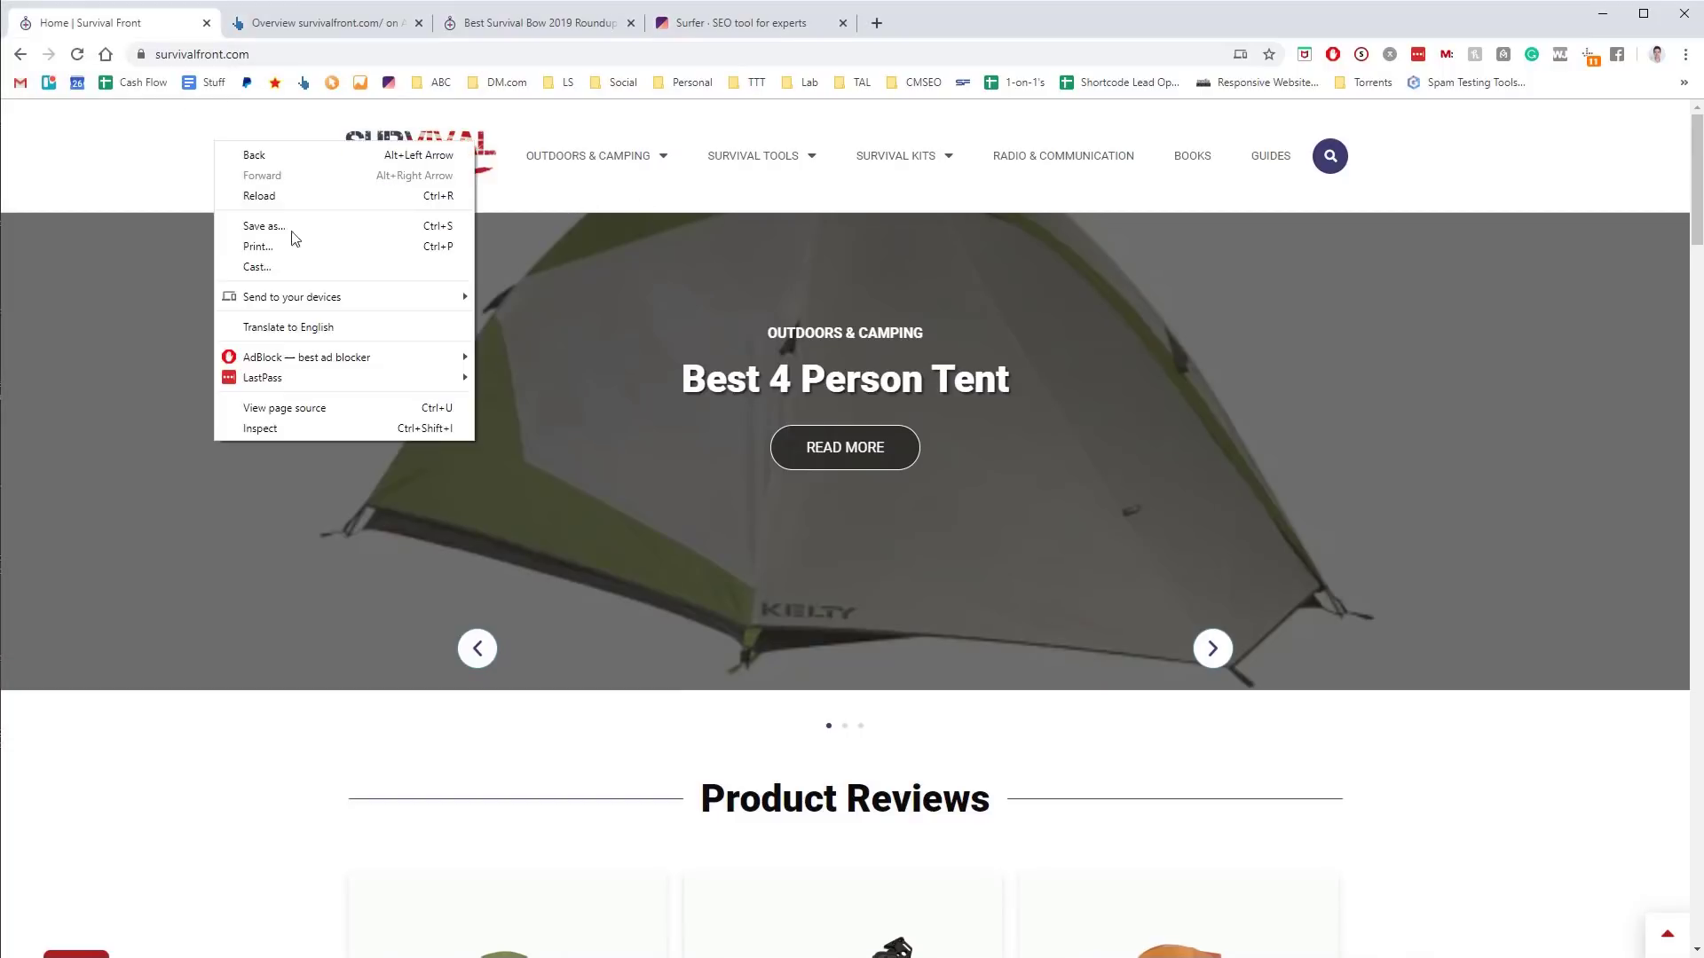
{"action": "left_click", "coordinate": [321, 408]}
{"action": "key", "text": "ctrl+f"}
{"action": "type", "text": "s"}
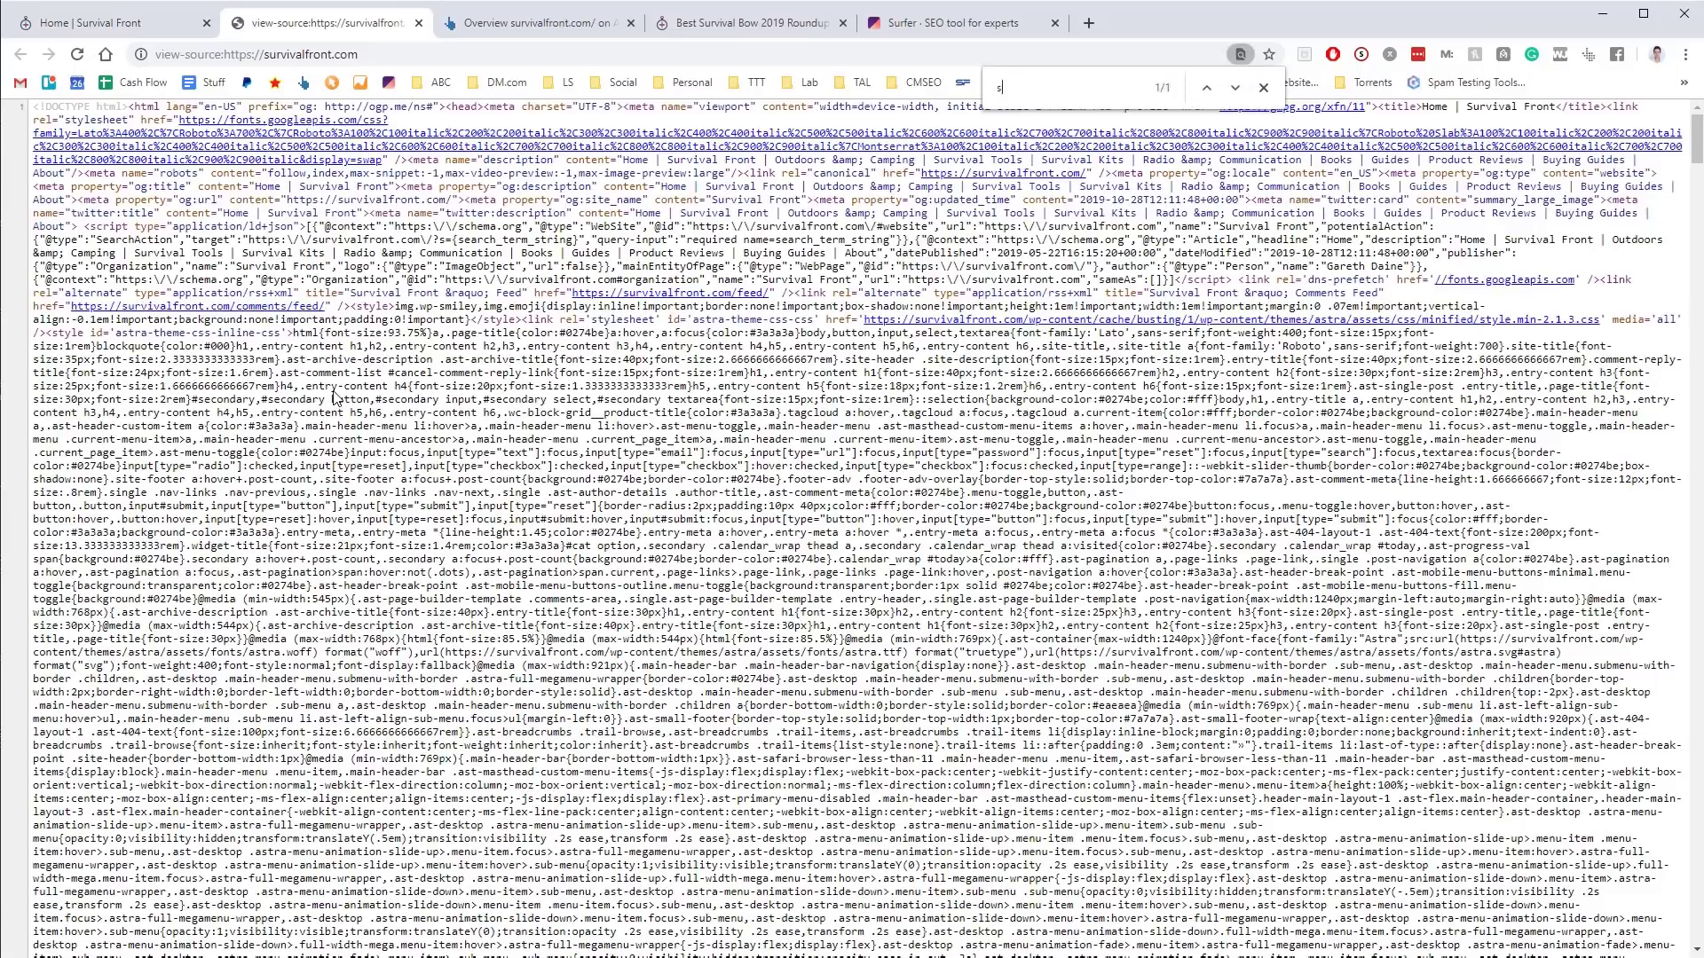
{"action": "type", "text": "chema"}
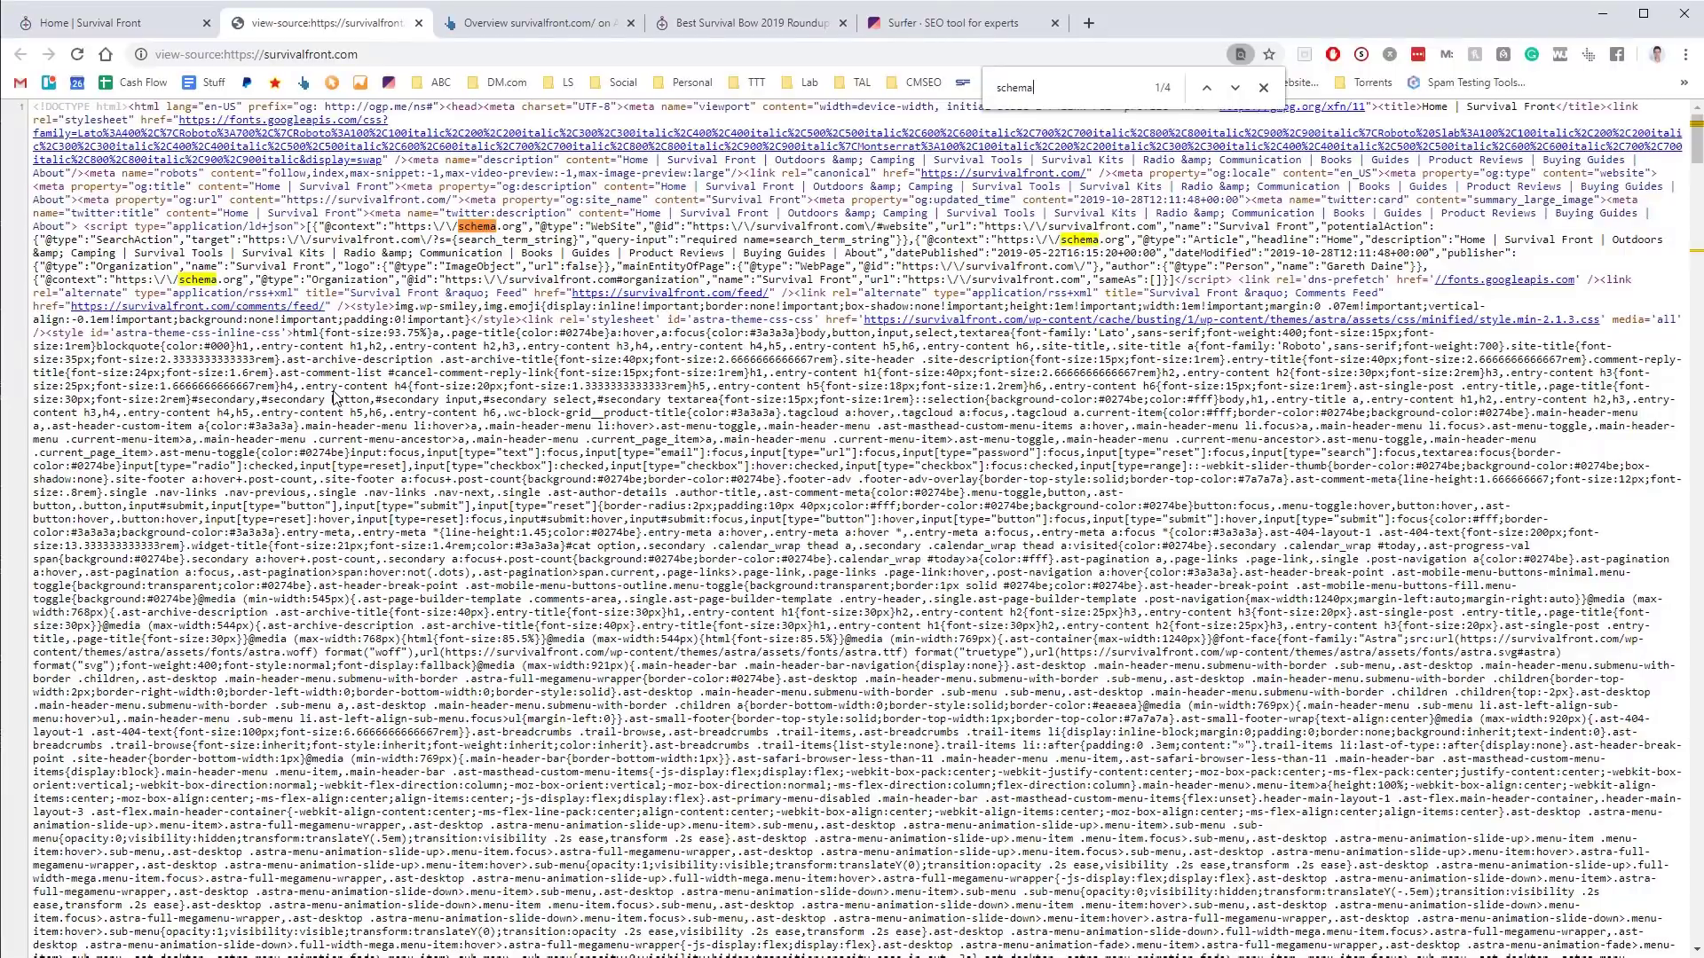
{"action": "key", "text": "Return"}
{"action": "left_click_drag", "start_coordinate": [1460, 240], "coordinate": [879, 246]}
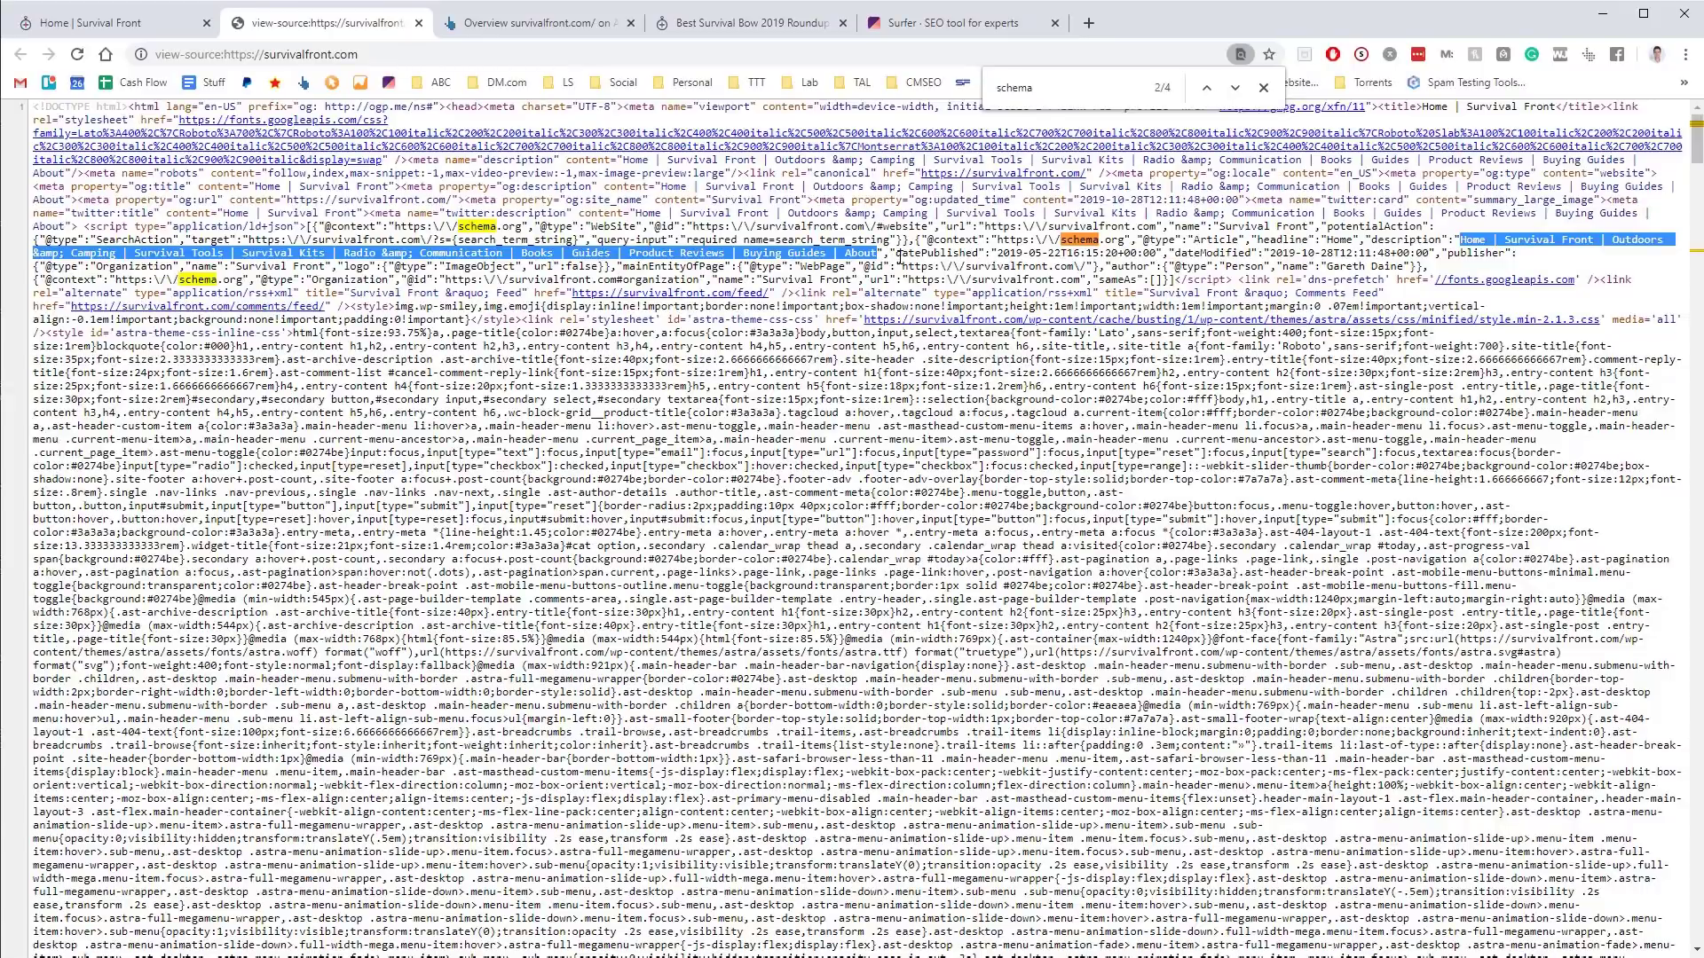
Search the source code for "desci" and highlight the content of the homepage's meta description
{"action": "left_click", "coordinate": [561, 197]}
{"action": "key", "text": "ctrl+f"}
{"action": "type", "text": "desc"}
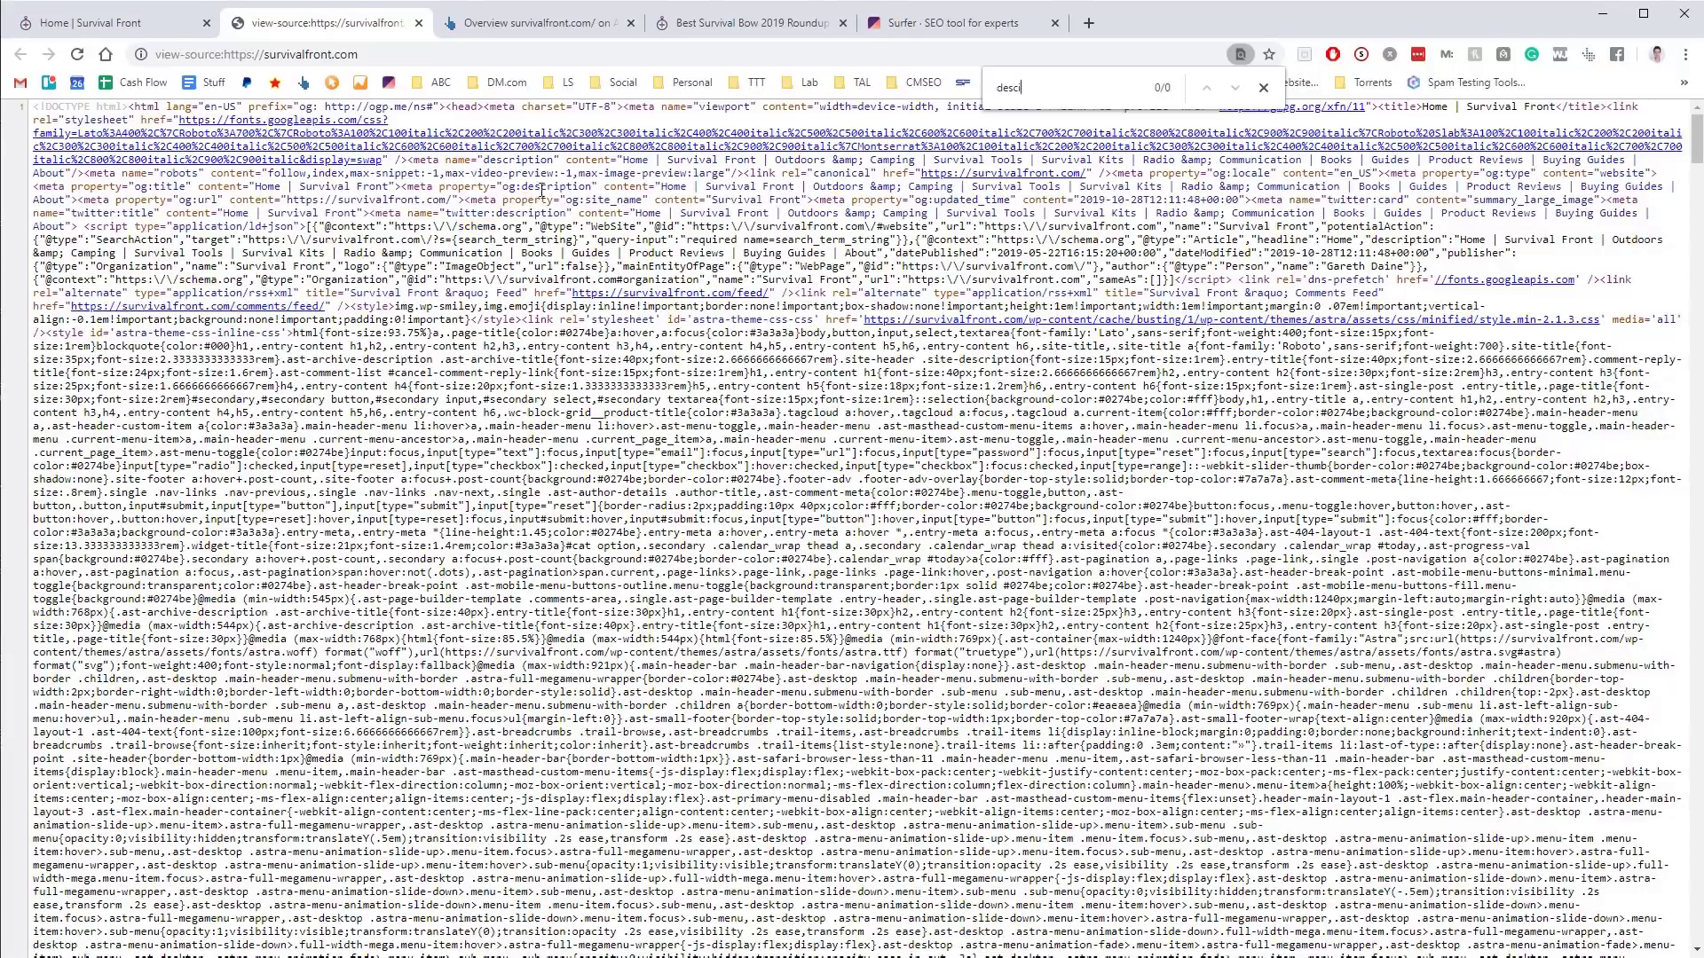
{"action": "left_click_drag", "start_coordinate": [529, 188], "coordinate": [599, 188]}
{"action": "left_click", "coordinate": [568, 164]}
{"action": "left_click_drag", "start_coordinate": [619, 161], "coordinate": [67, 168]}
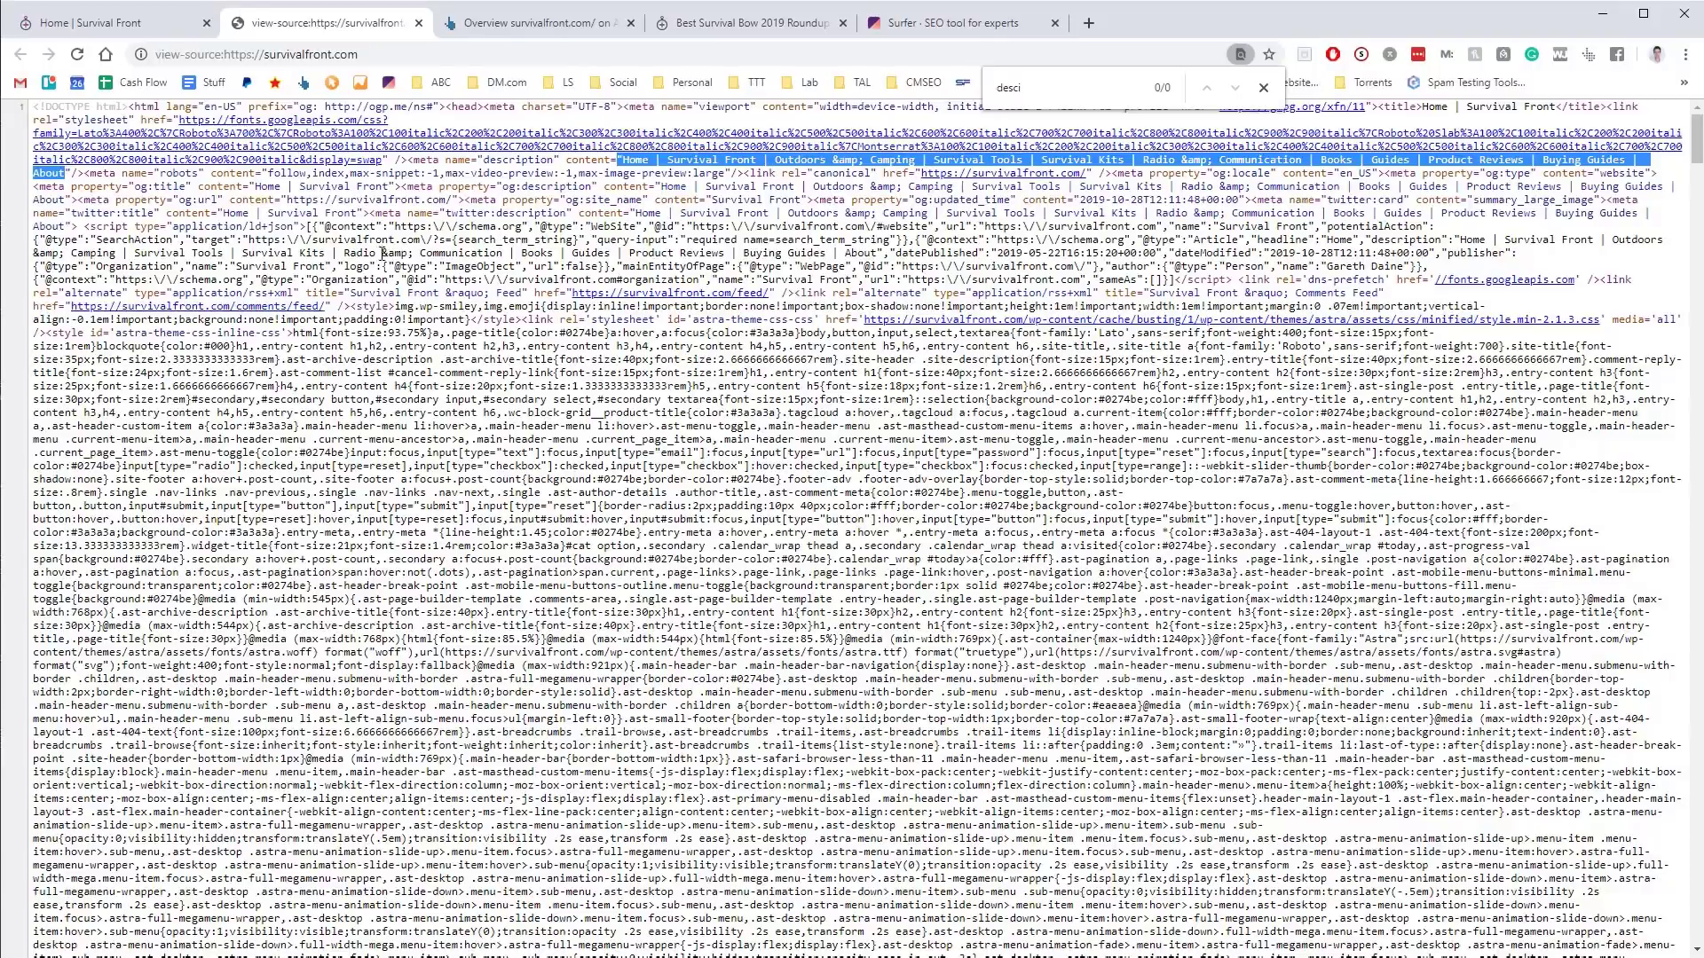
Search the source code for "addre", and clear the search term
{"action": "key", "text": "ctrl+a"}
{"action": "type", "text": "addre"}
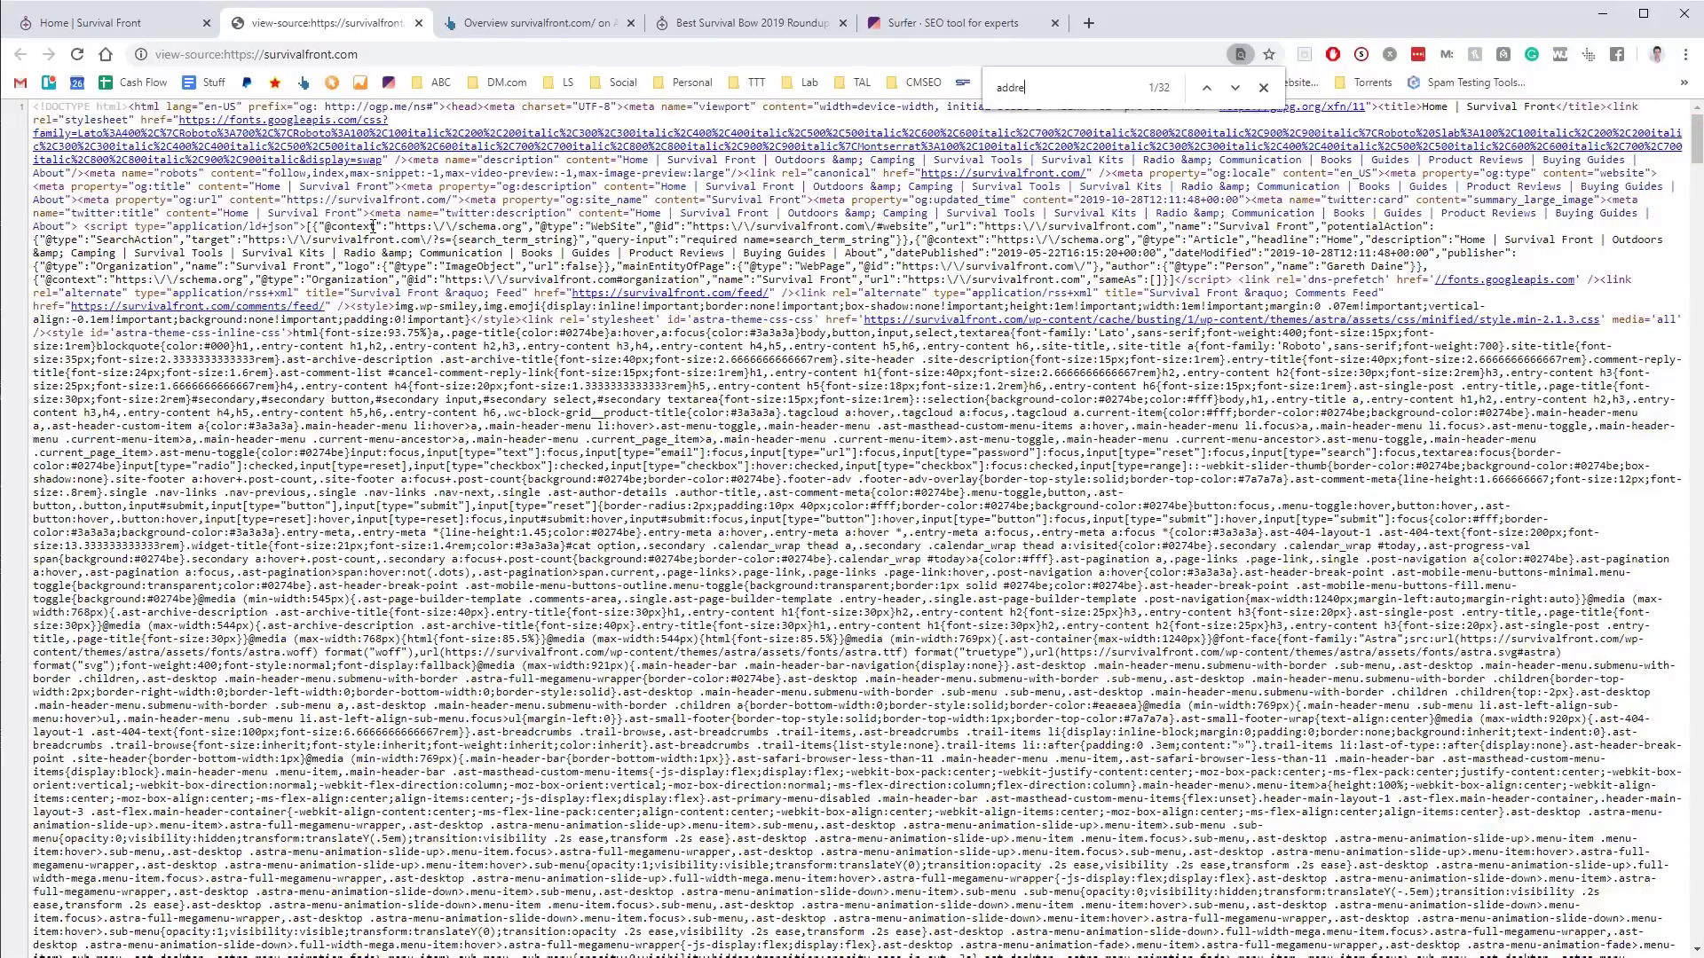
{"action": "key", "text": "BackSpace"}
{"action": "key", "text": "BackSpace"}
{"action": "key", "text": "BackSpace"}
{"action": "key", "text": "BackSpace"}
{"action": "key", "text": "BackSpace"}
{"action": "left_click", "coordinate": [13, 29]}
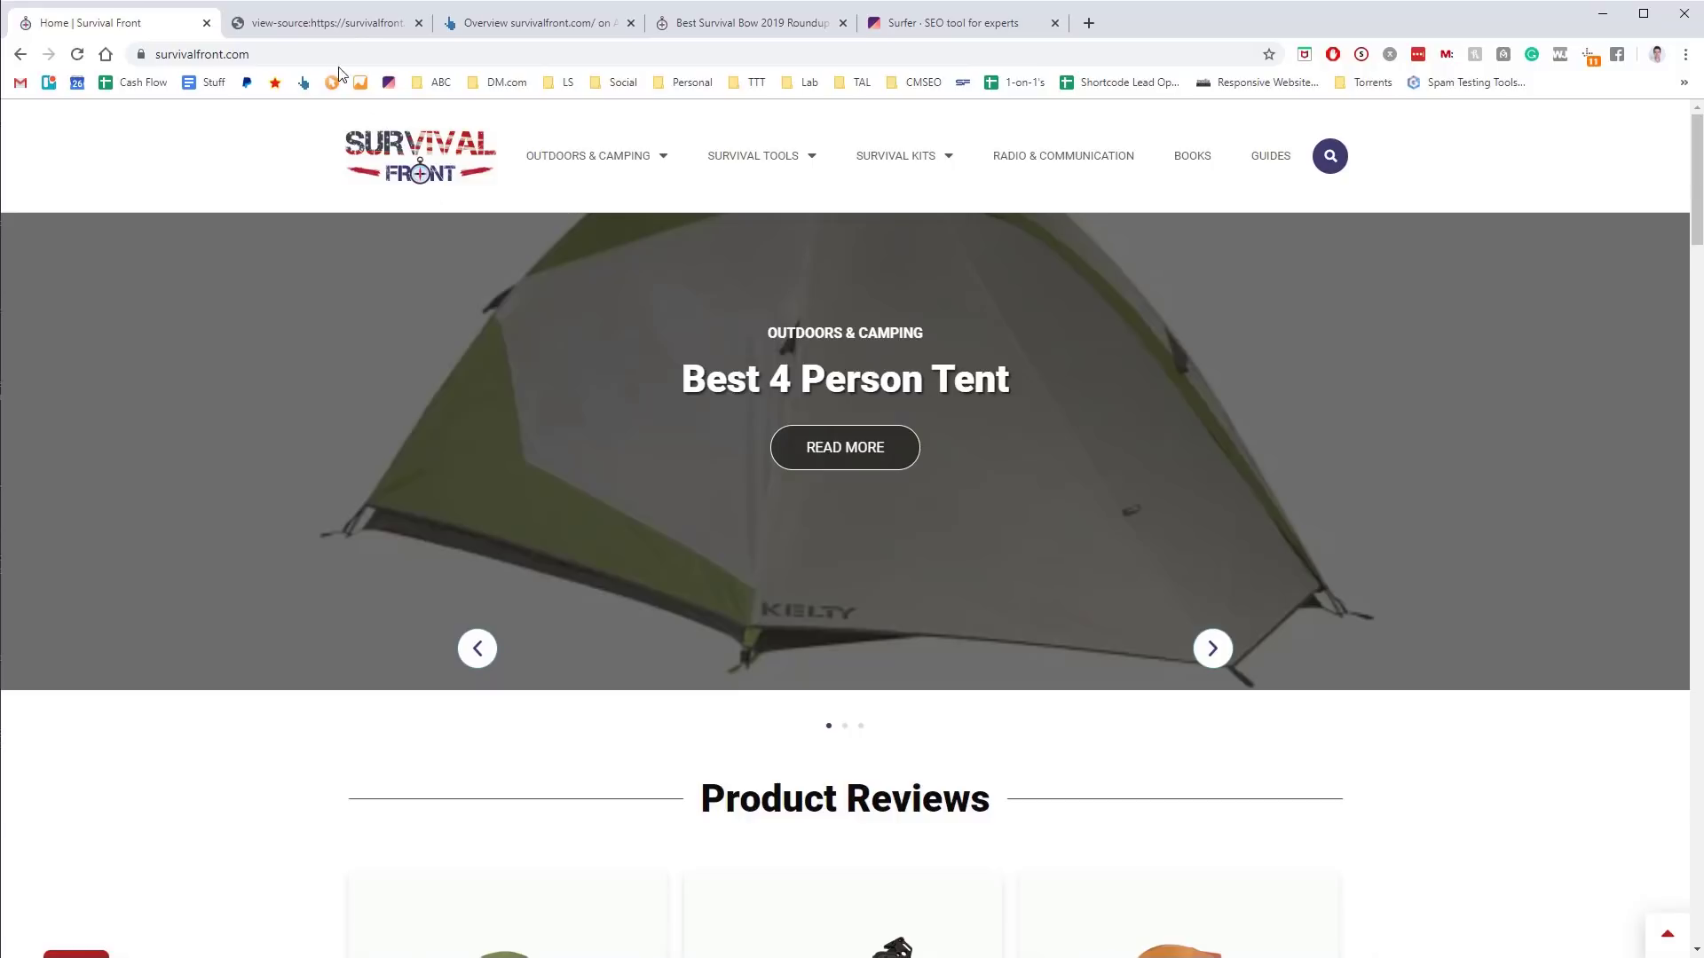
{"action": "left_click", "coordinate": [345, 30]}
{"action": "key", "text": "ctrl+f"}
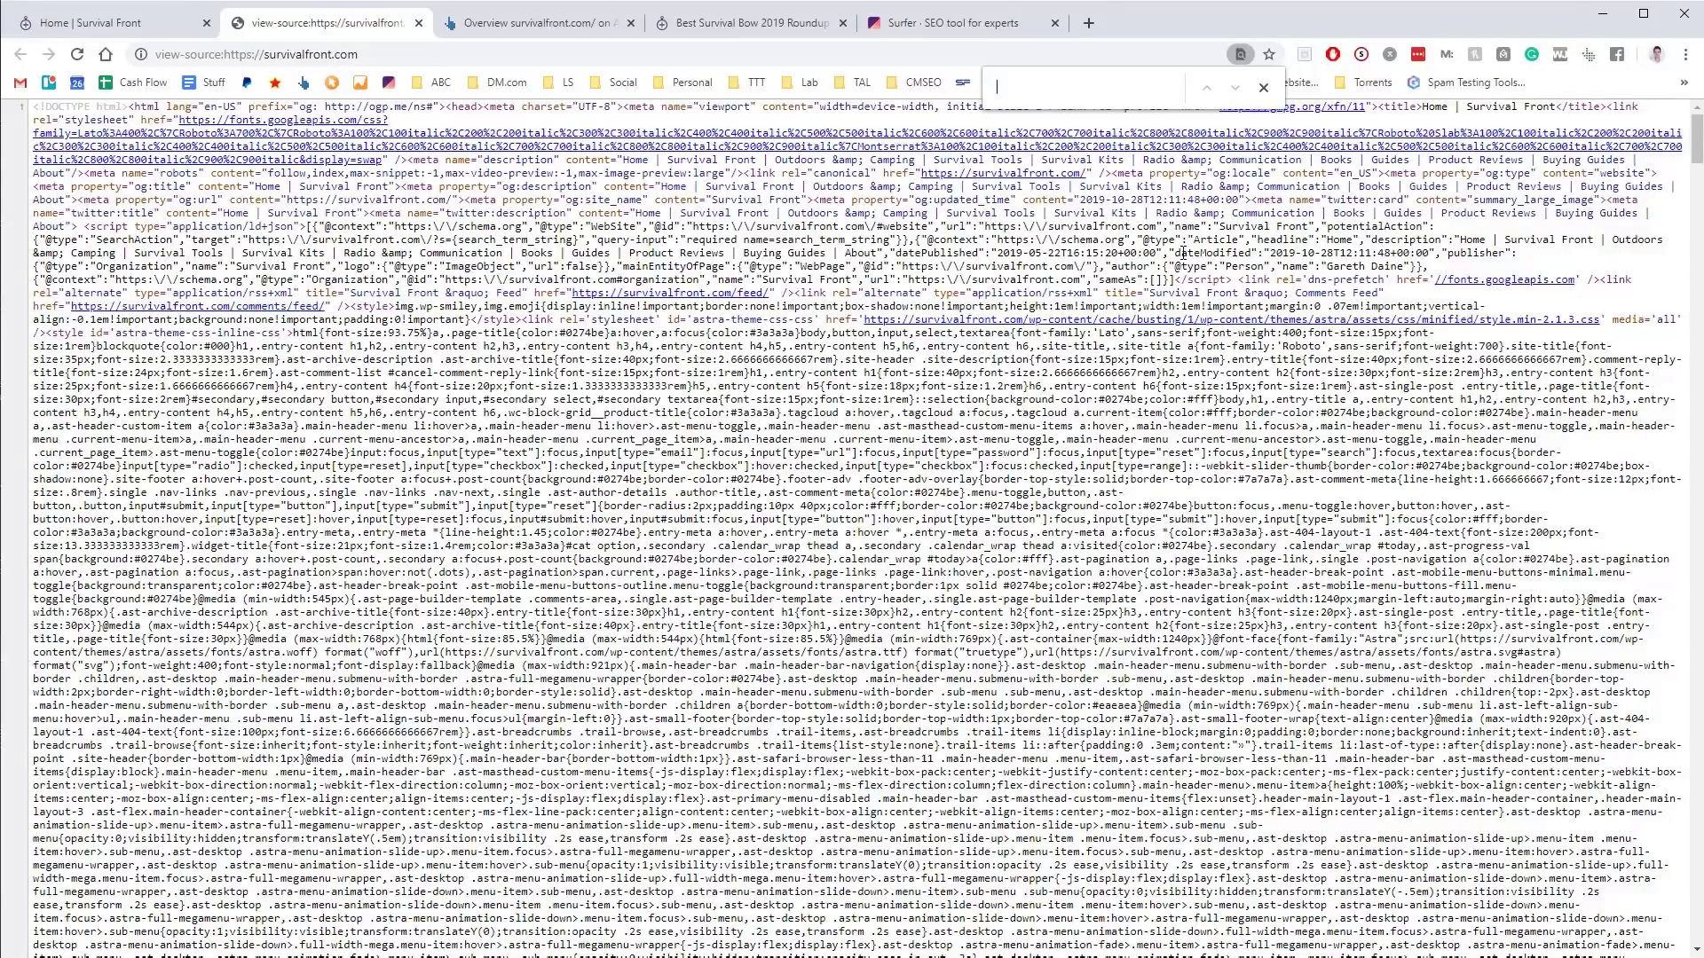
Return to the Survival Front homepage and examine the category submenus in its main navigation
{"action": "left_click", "coordinate": [141, 20]}
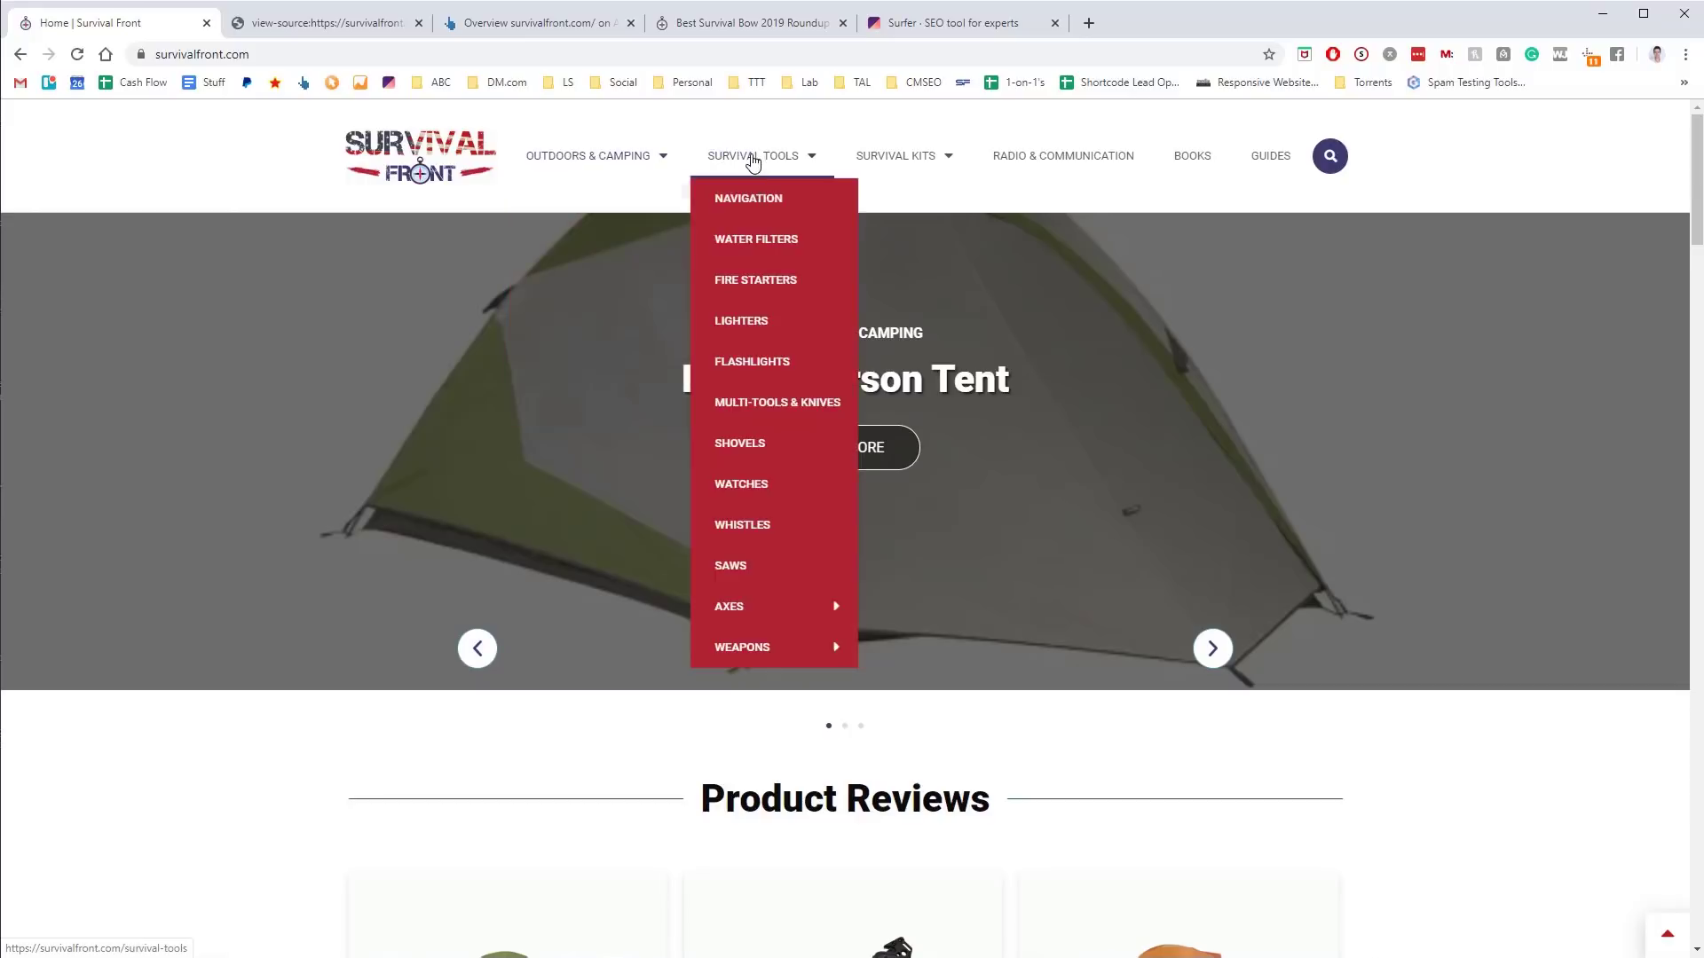
{"action": "mouse_move", "coordinate": [928, 168]}
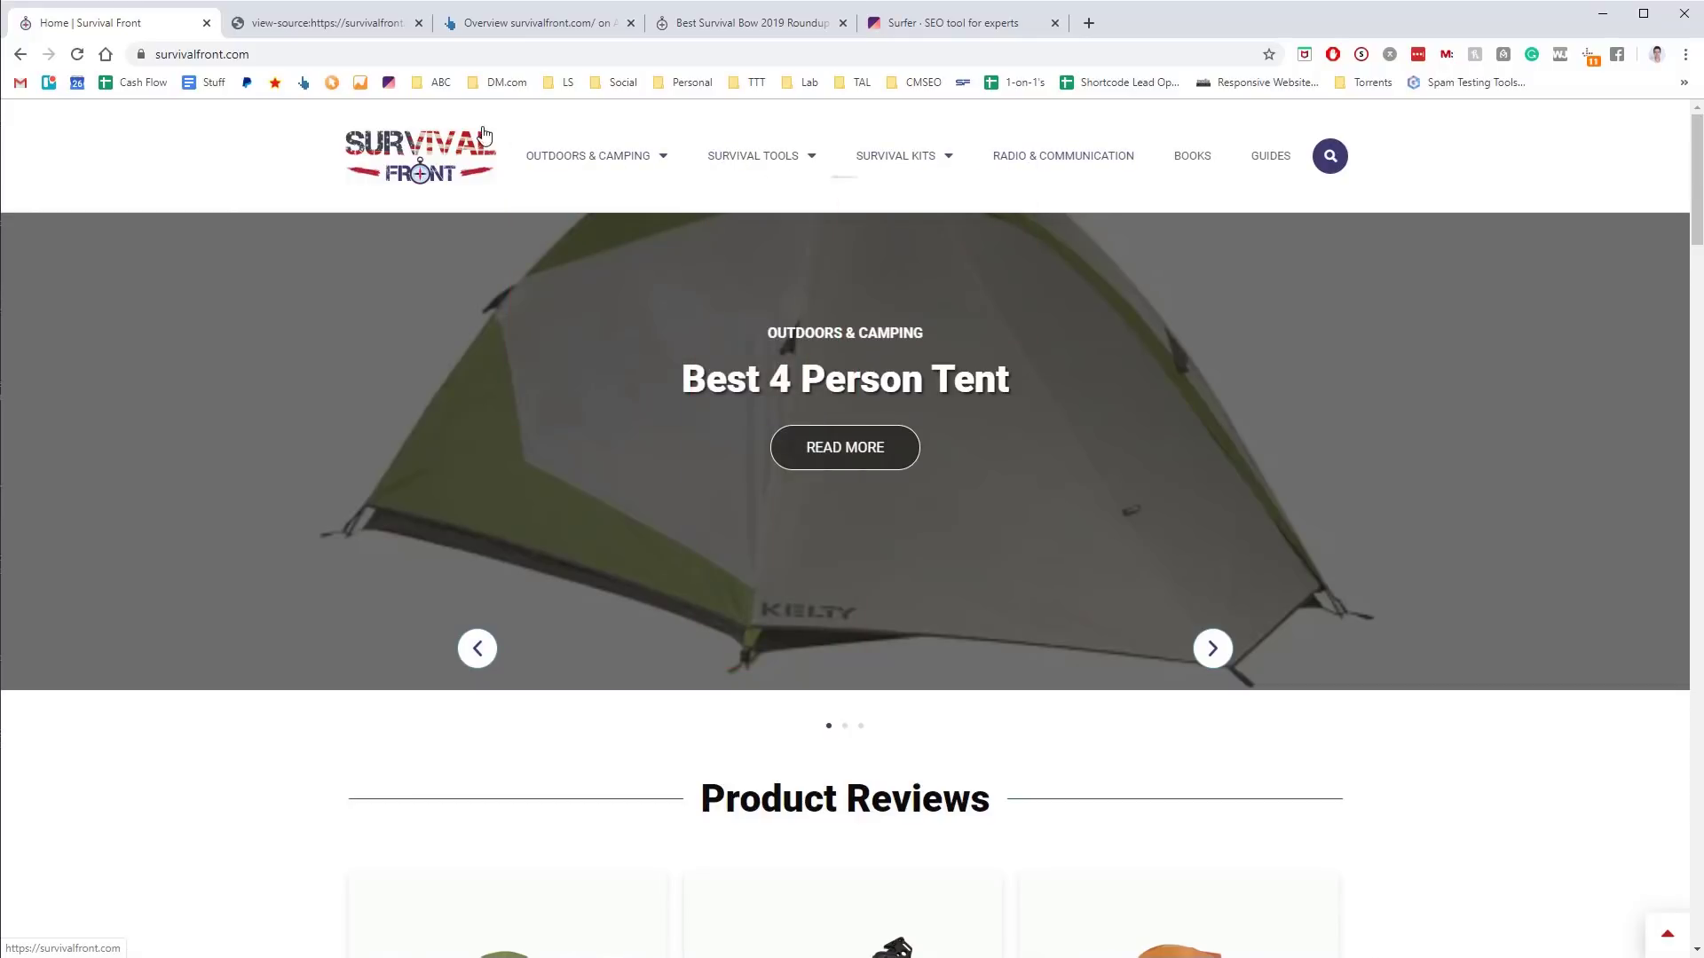
{"action": "mouse_move", "coordinate": [602, 157]}
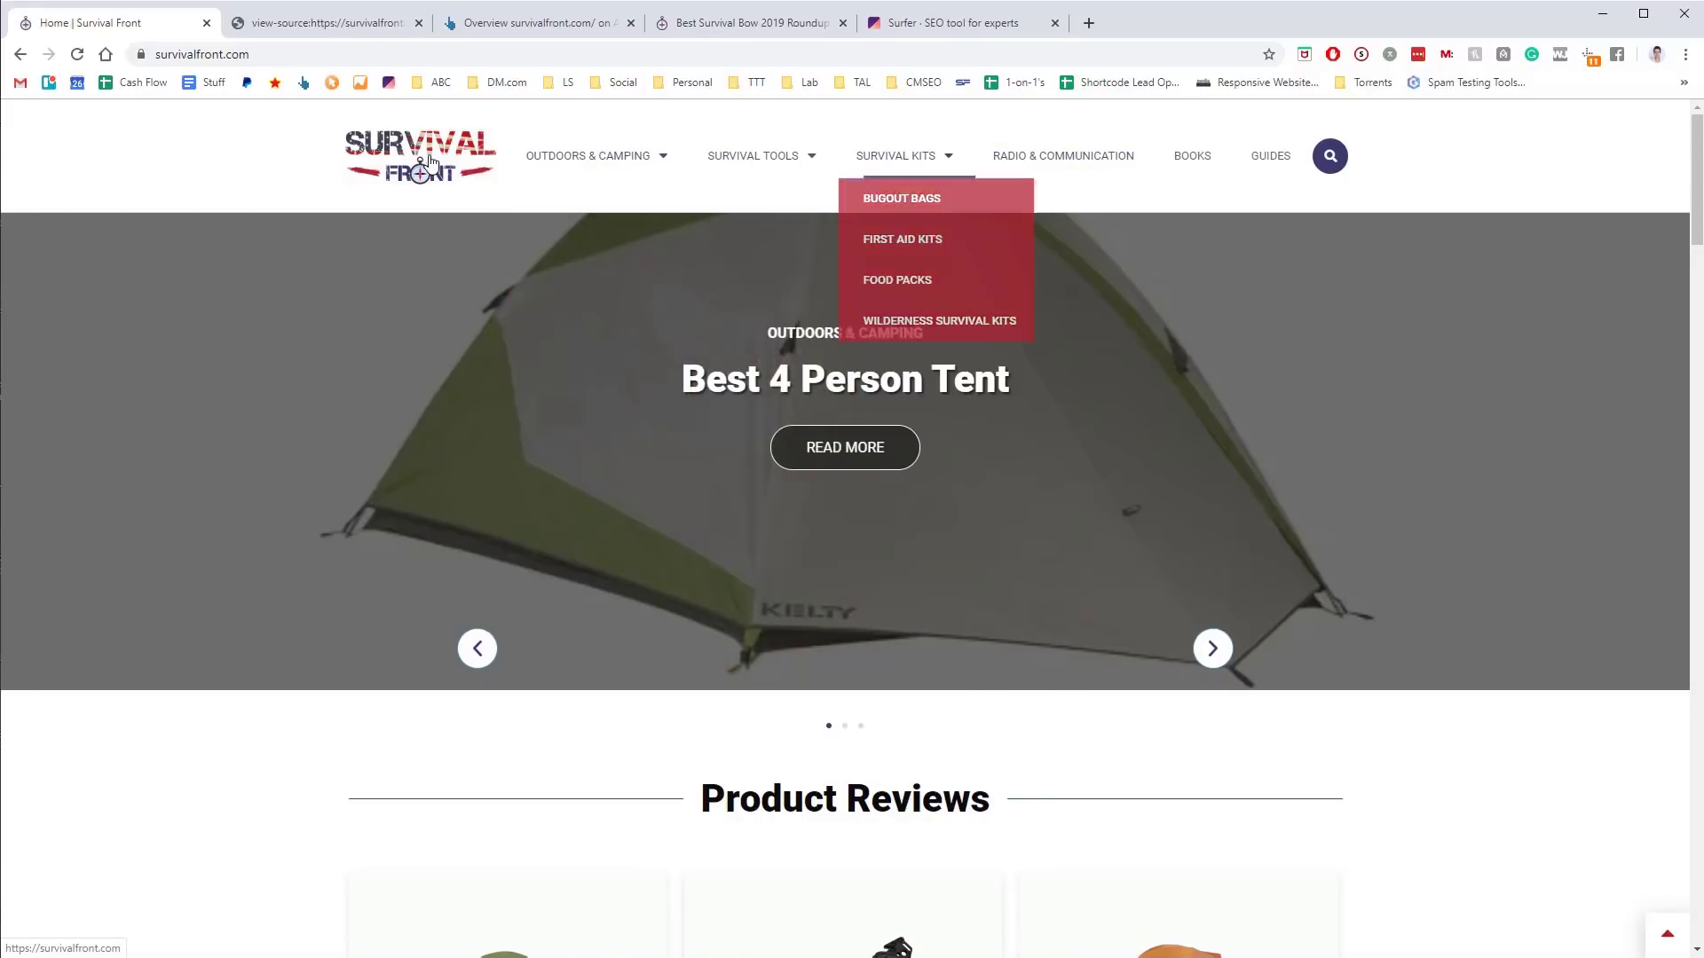
Examine the homepage's product reviews, guides, category boxes, newsletter section and footer
{"action": "scroll", "coordinate": [675, 366], "scroll_direction": "down", "scroll_amount": 8}
{"action": "scroll", "coordinate": [674, 366], "scroll_direction": "down", "scroll_amount": 13}
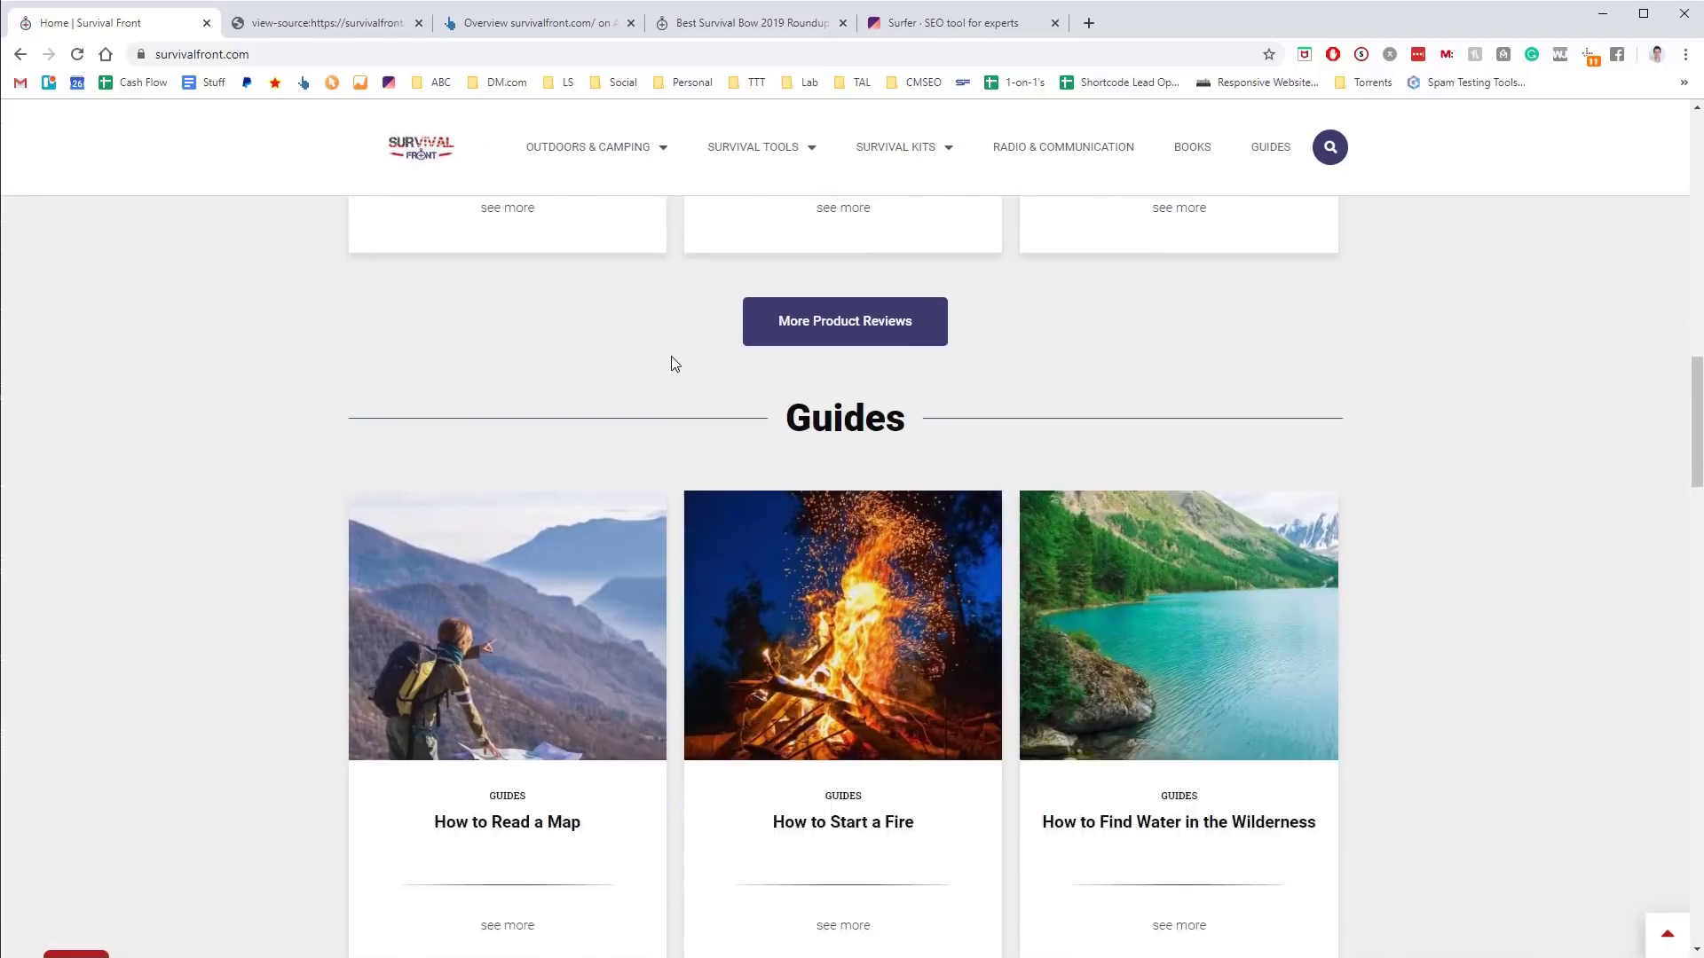
{"action": "scroll", "coordinate": [671, 355], "scroll_direction": "up", "scroll_amount": 4}
{"action": "scroll", "coordinate": [822, 325], "scroll_direction": "down", "scroll_amount": 4}
{"action": "scroll", "coordinate": [818, 328], "scroll_direction": "down", "scroll_amount": 20}
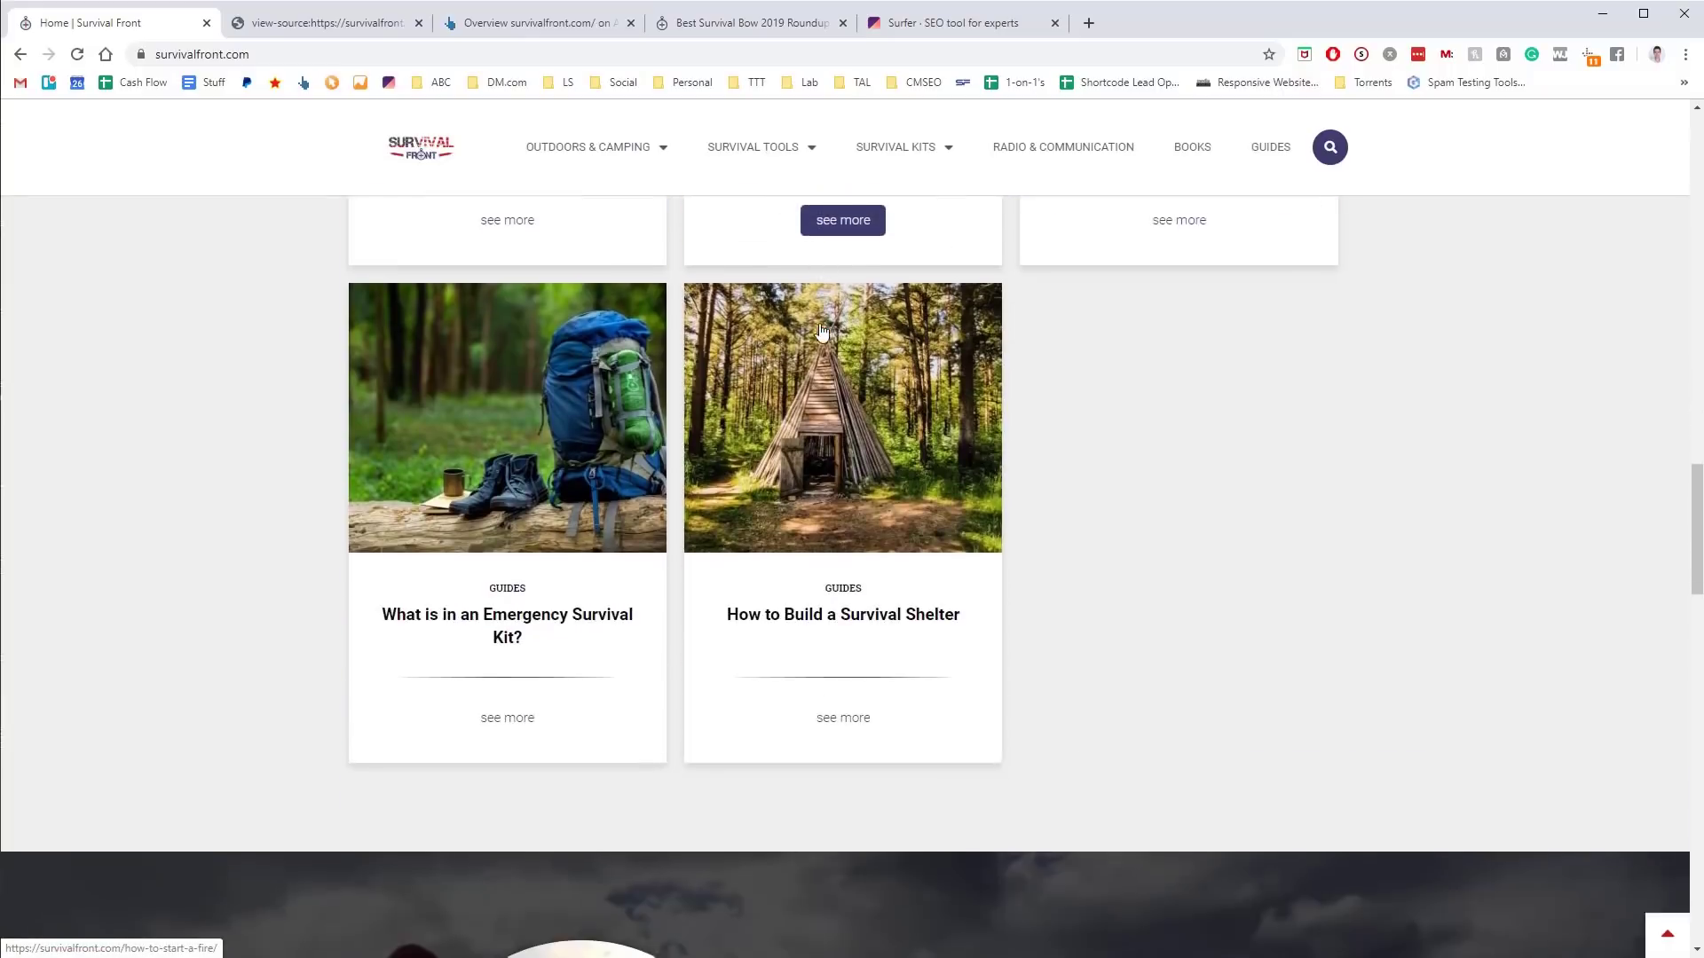
{"action": "scroll", "coordinate": [810, 340], "scroll_direction": "down", "scroll_amount": 2}
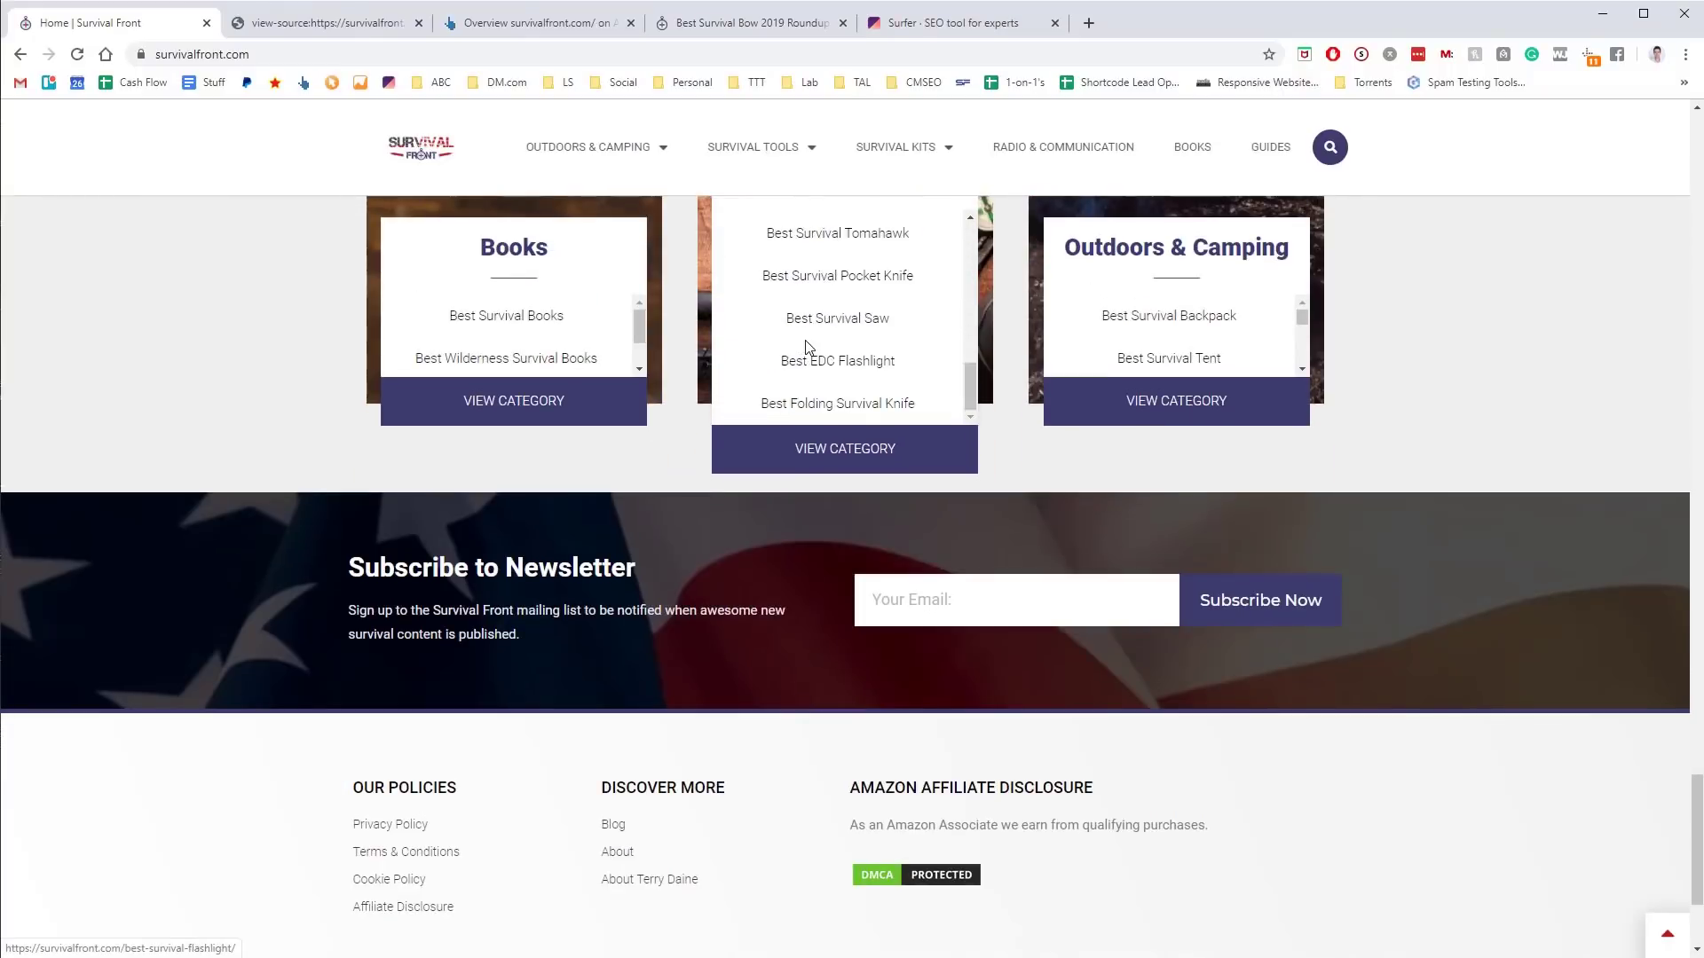
{"action": "scroll", "coordinate": [268, 392], "scroll_direction": "up", "scroll_amount": 2}
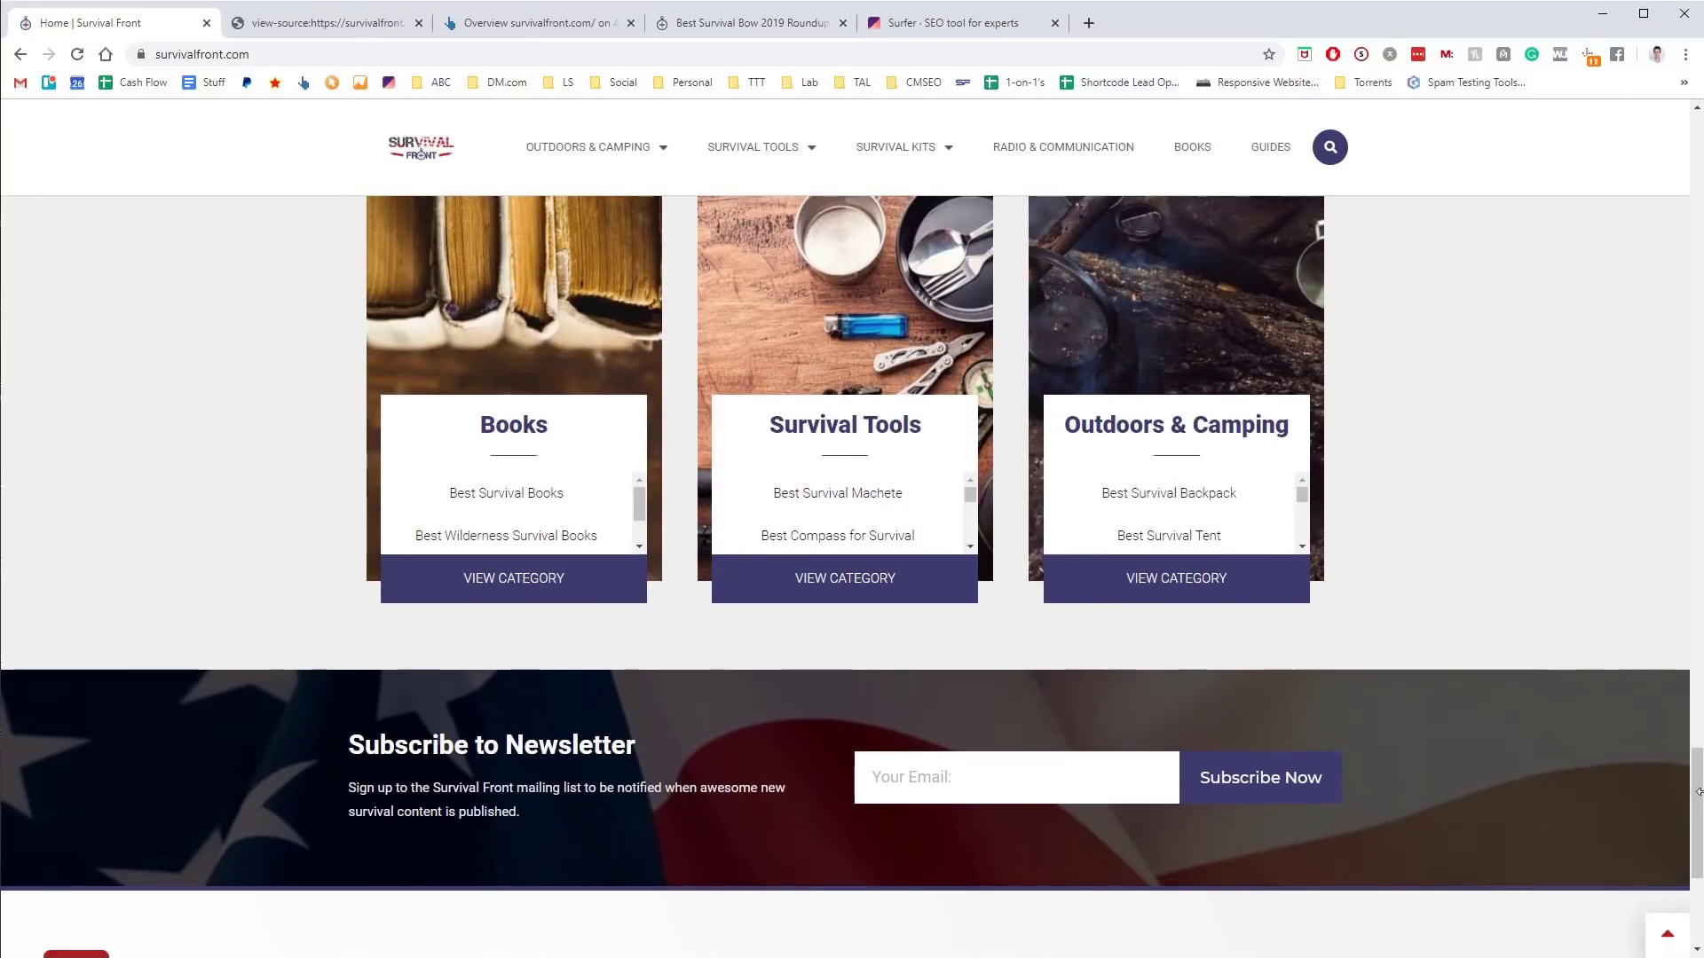
{"action": "left_click_drag", "start_coordinate": [1698, 792], "coordinate": [1692, 903]}
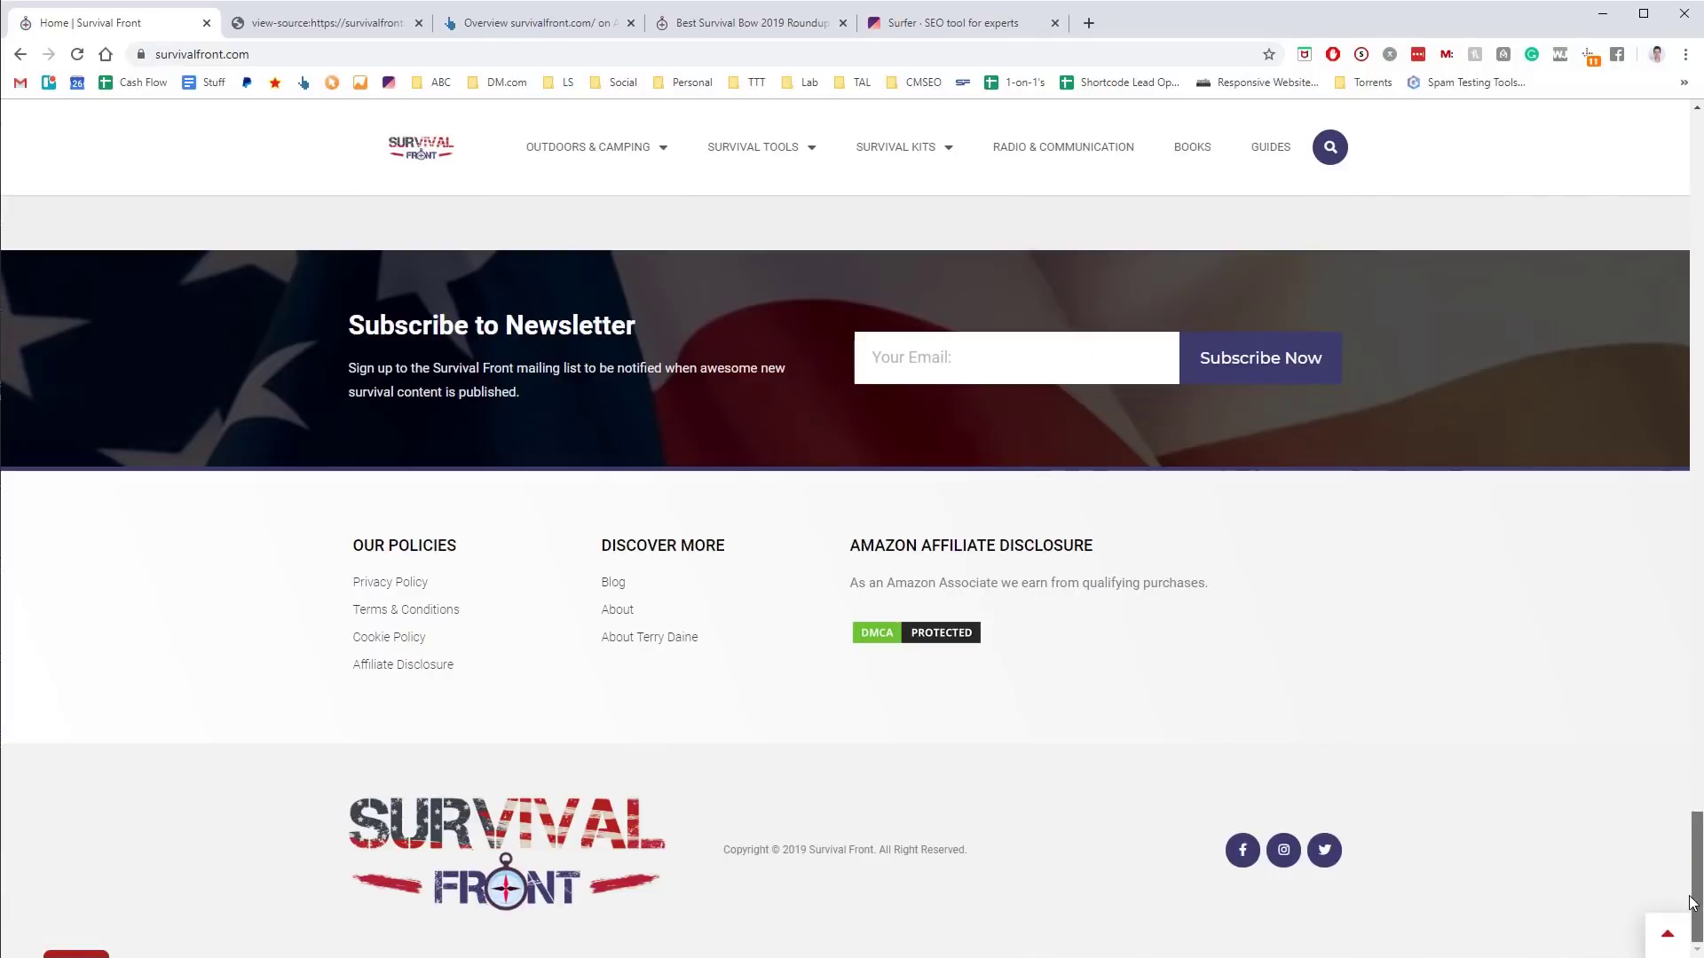
Search Google for "color wheel" in a new tab and open the Crystal Color Wheel image preview
{"action": "left_click", "coordinate": [1091, 22]}
{"action": "type", "text": "color wheel"}
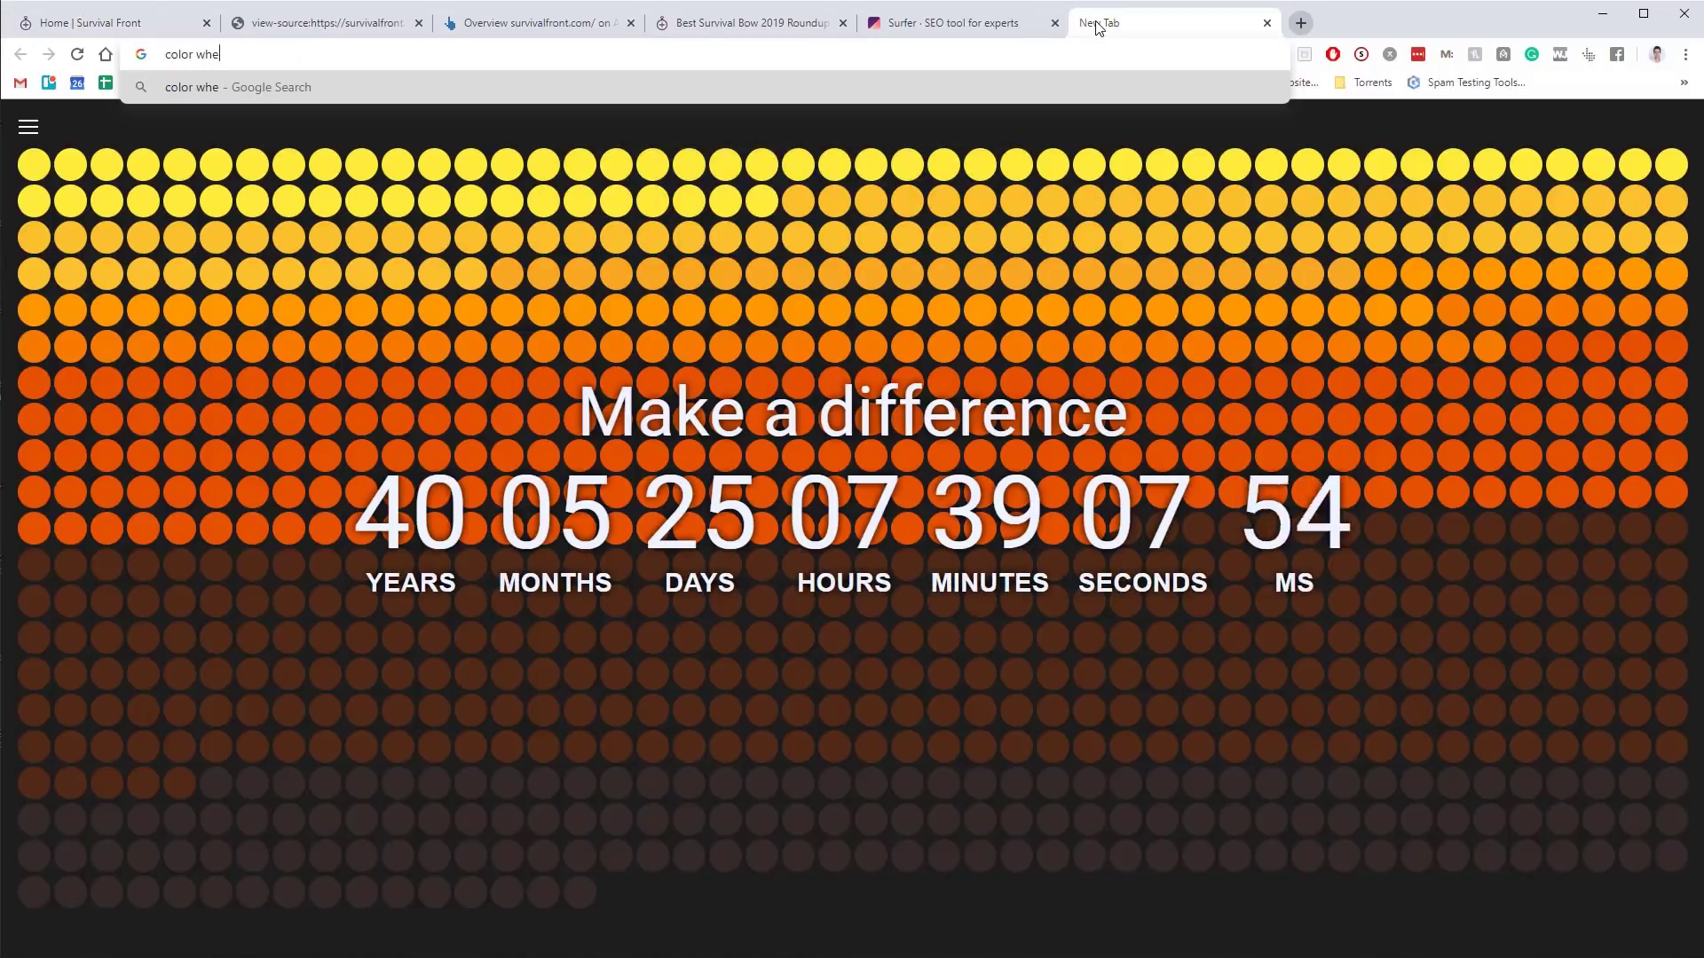
{"action": "key", "text": "Return"}
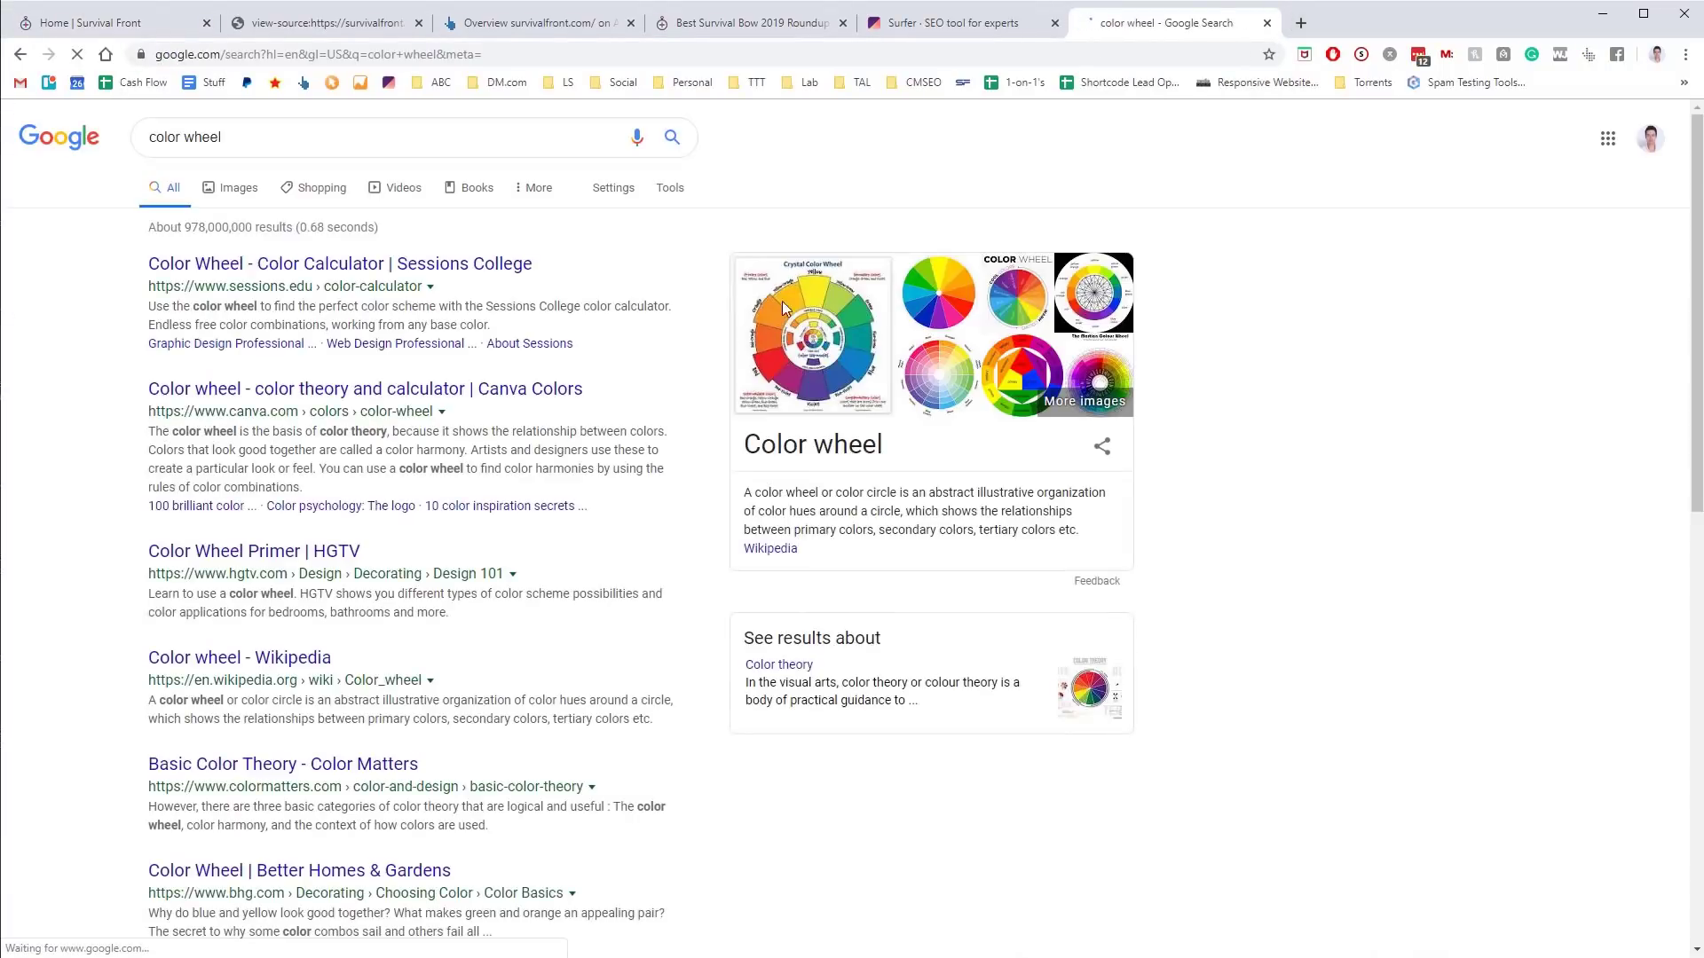
{"action": "left_click", "coordinate": [786, 311]}
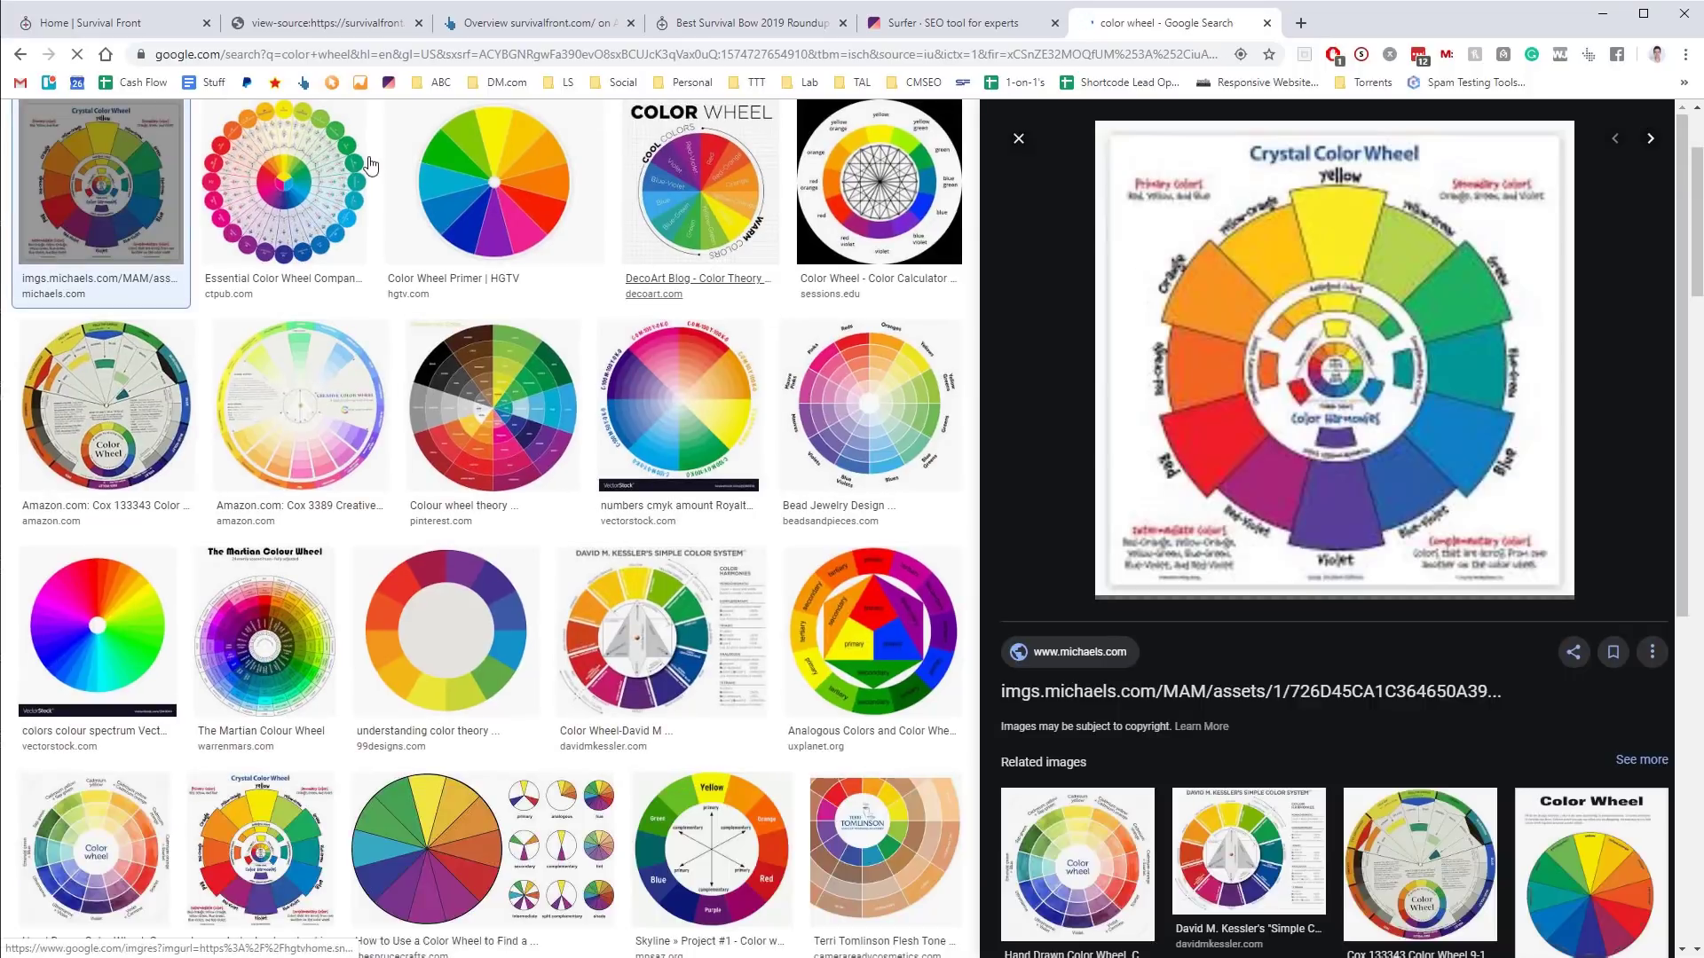
Return to the homepage's Product Reviews and open the Best Folding Survival Knife review in a new tab
{"action": "left_click", "coordinate": [120, 24]}
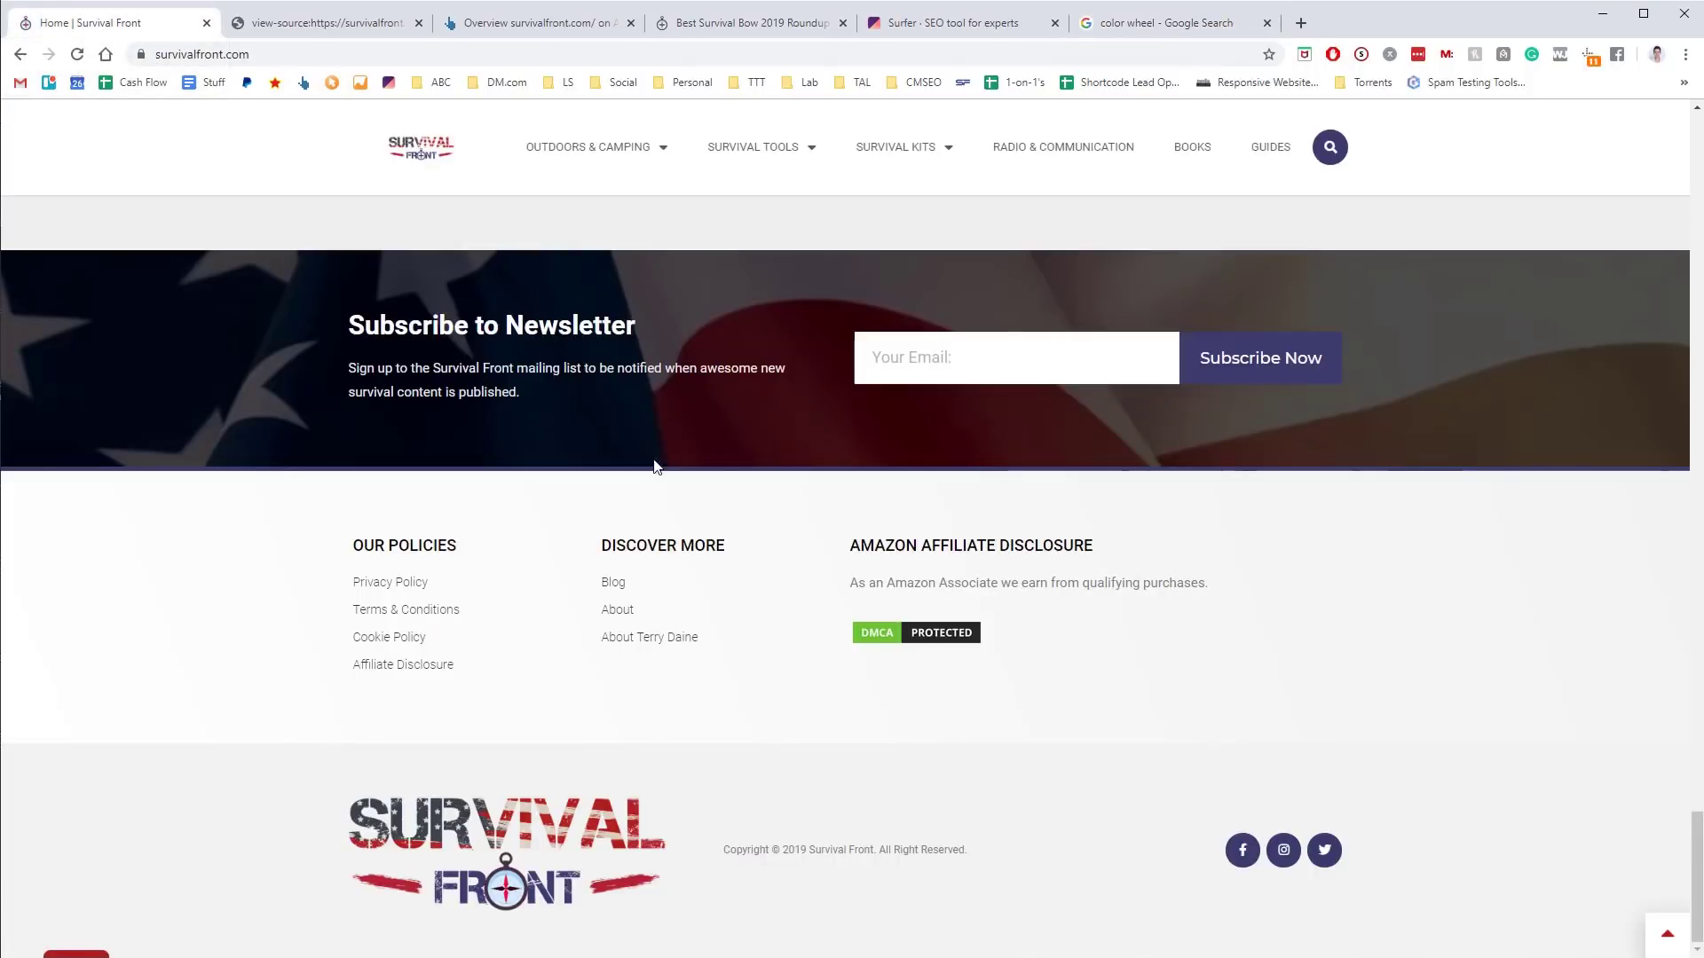
{"action": "scroll", "coordinate": [665, 541], "scroll_direction": "up", "scroll_amount": 1}
{"action": "scroll", "coordinate": [669, 561], "scroll_direction": "up", "scroll_amount": 20}
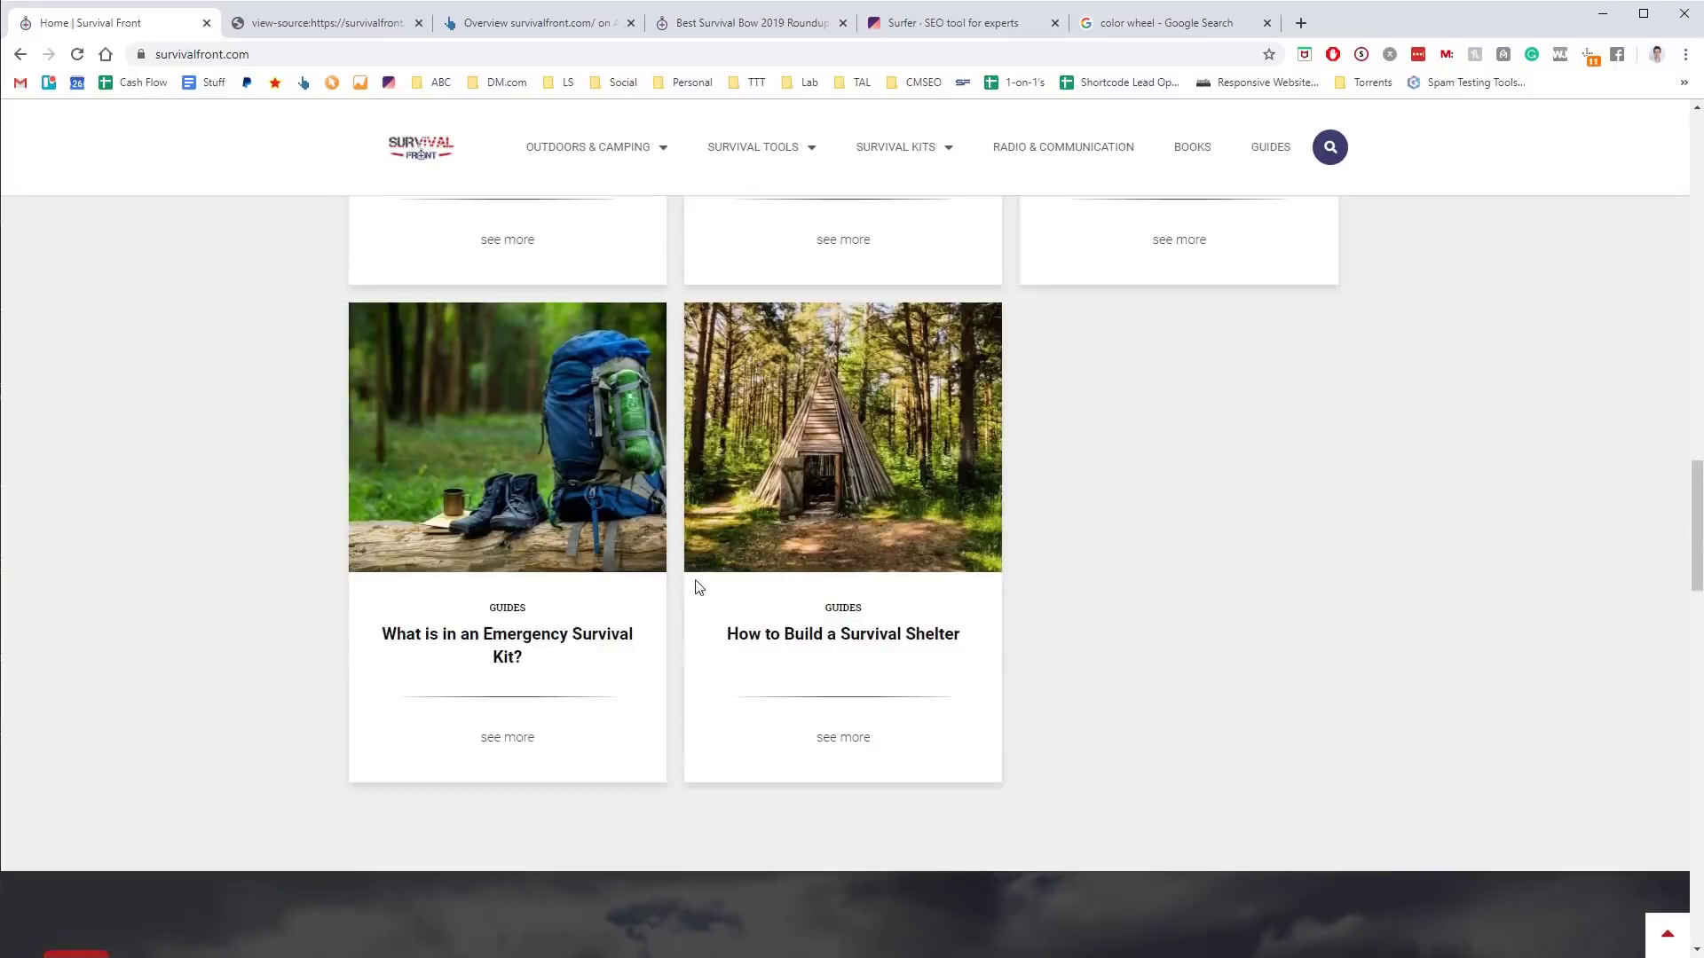
{"action": "scroll", "coordinate": [699, 588], "scroll_direction": "up", "scroll_amount": 8}
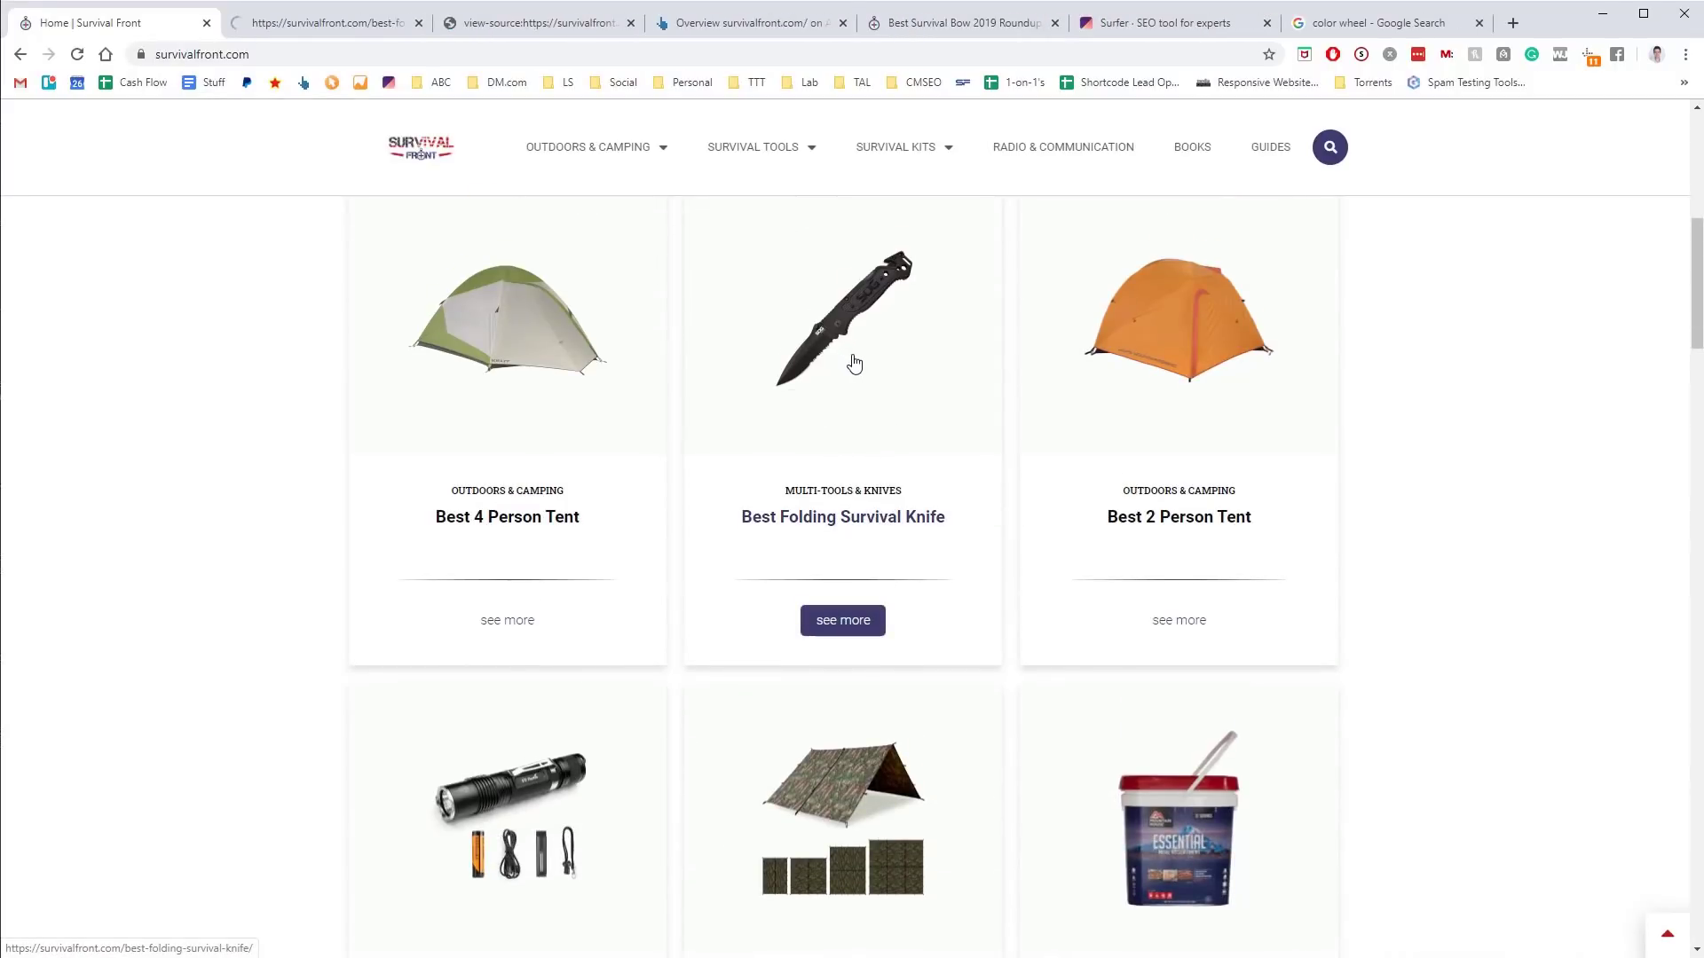
{"action": "left_click", "coordinate": [350, 22]}
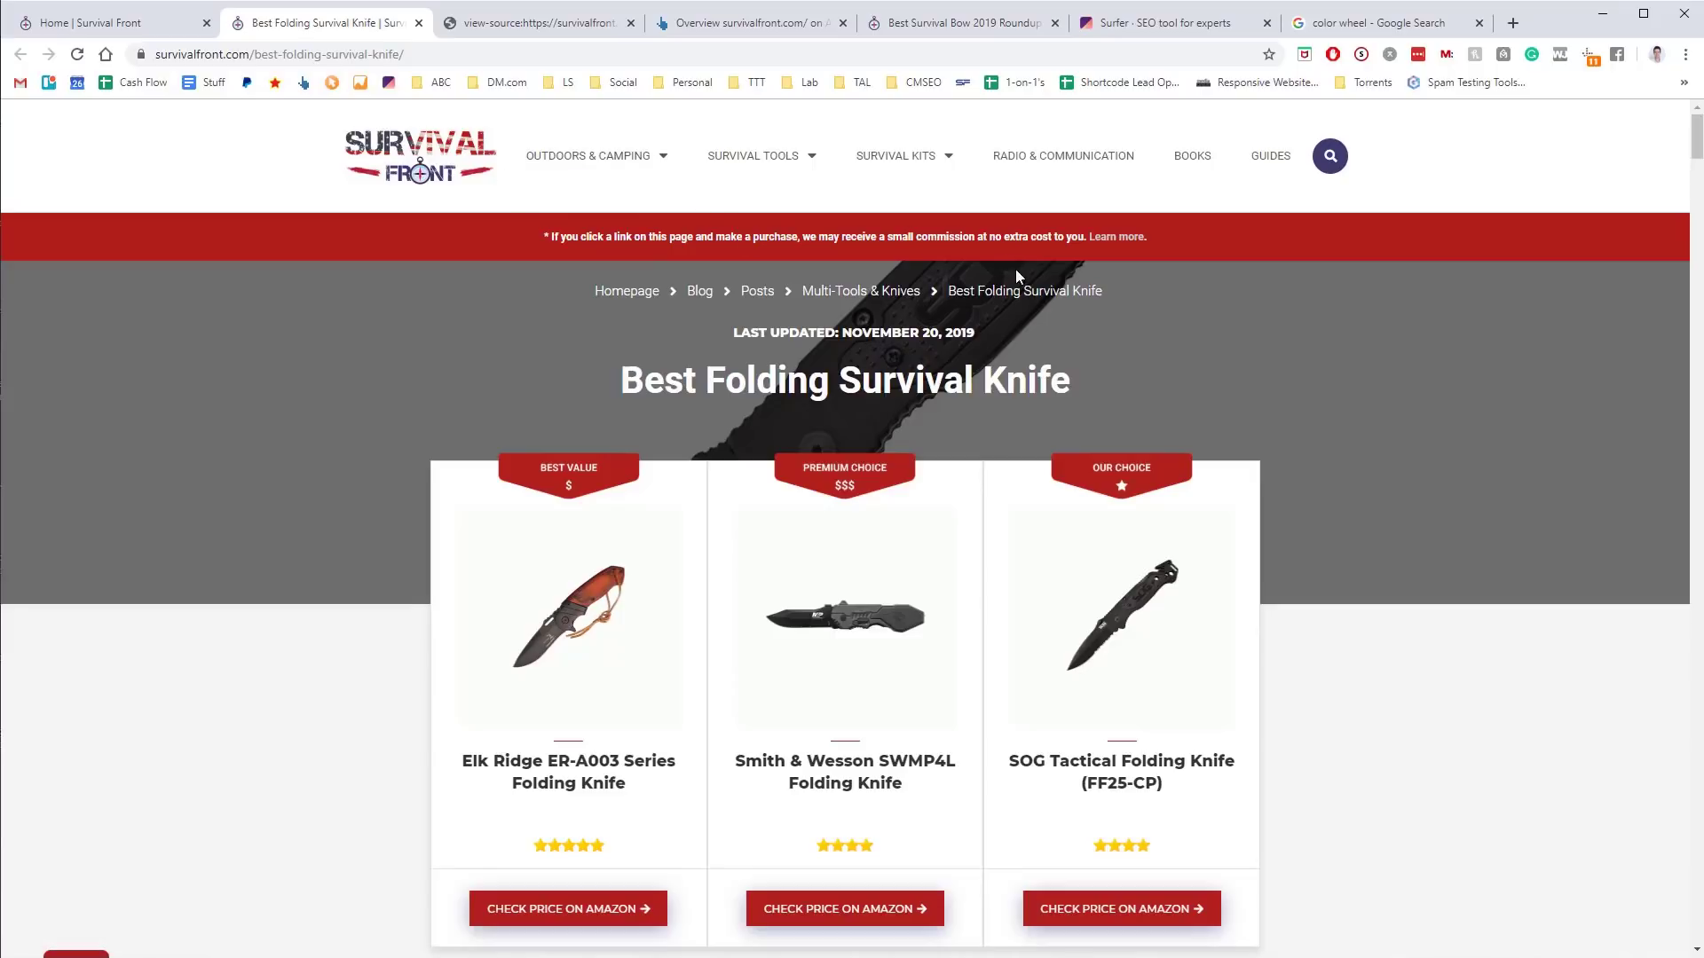
Examine the knife review's top product picks and its Product Quick Comparison section
{"action": "scroll", "coordinate": [989, 322], "scroll_direction": "down", "scroll_amount": 15}
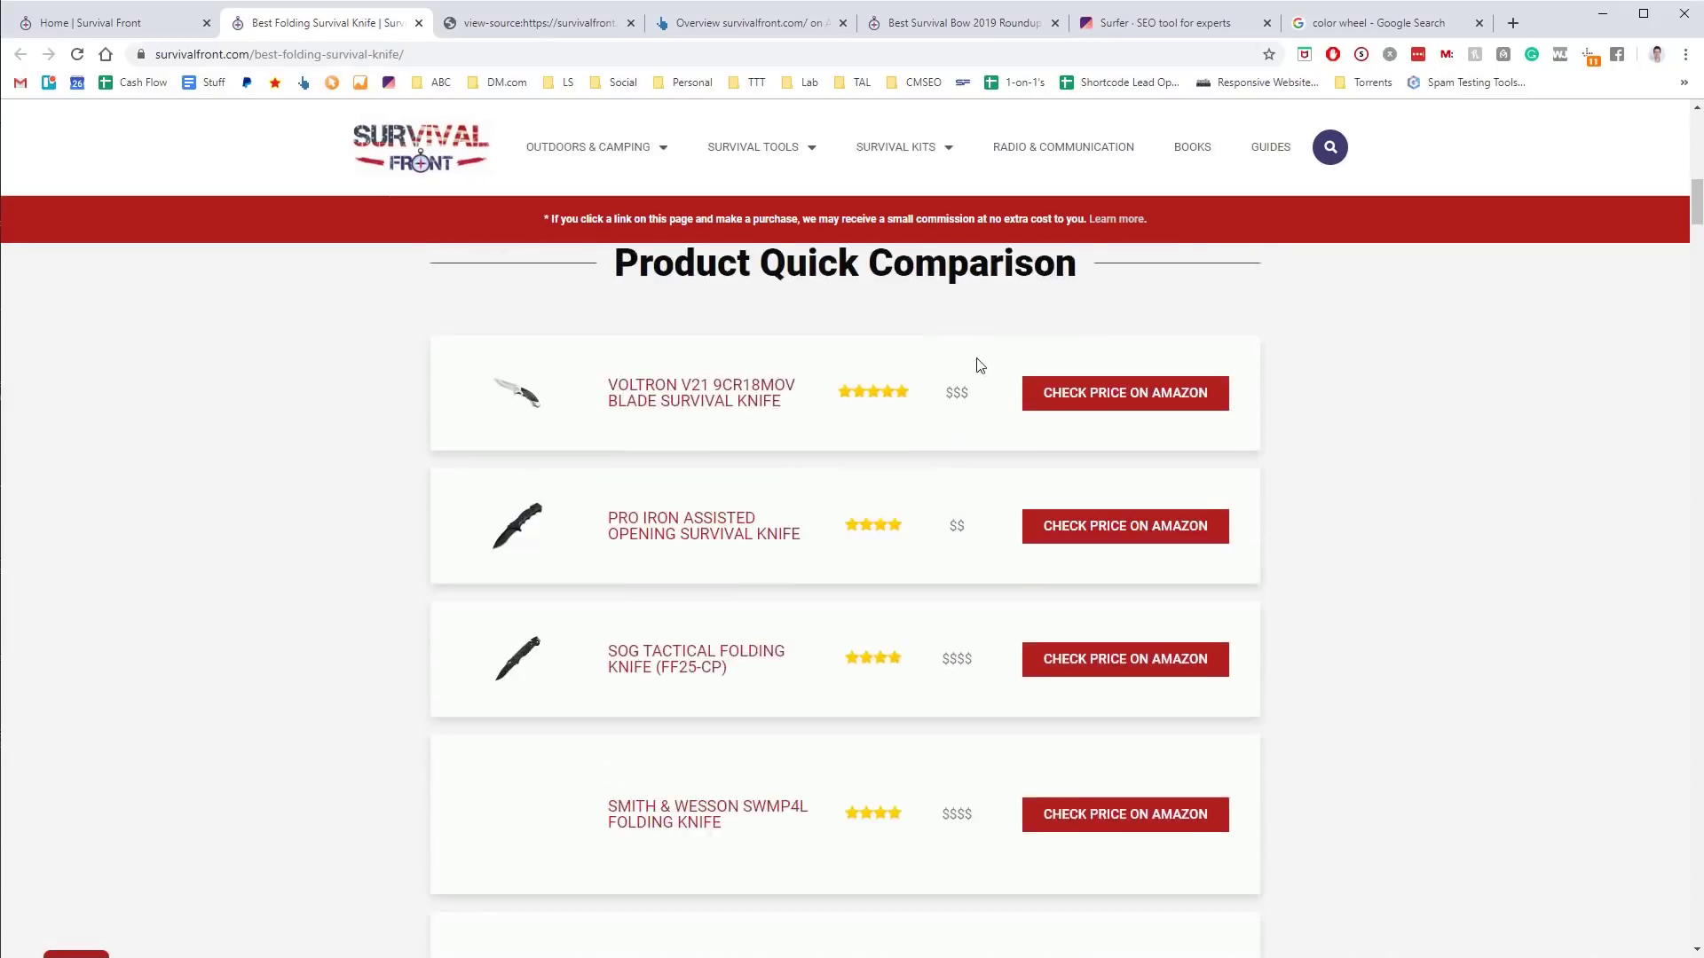
{"action": "scroll", "coordinate": [974, 373], "scroll_direction": "up", "scroll_amount": 6}
{"action": "scroll", "coordinate": [973, 373], "scroll_direction": "up", "scroll_amount": 10}
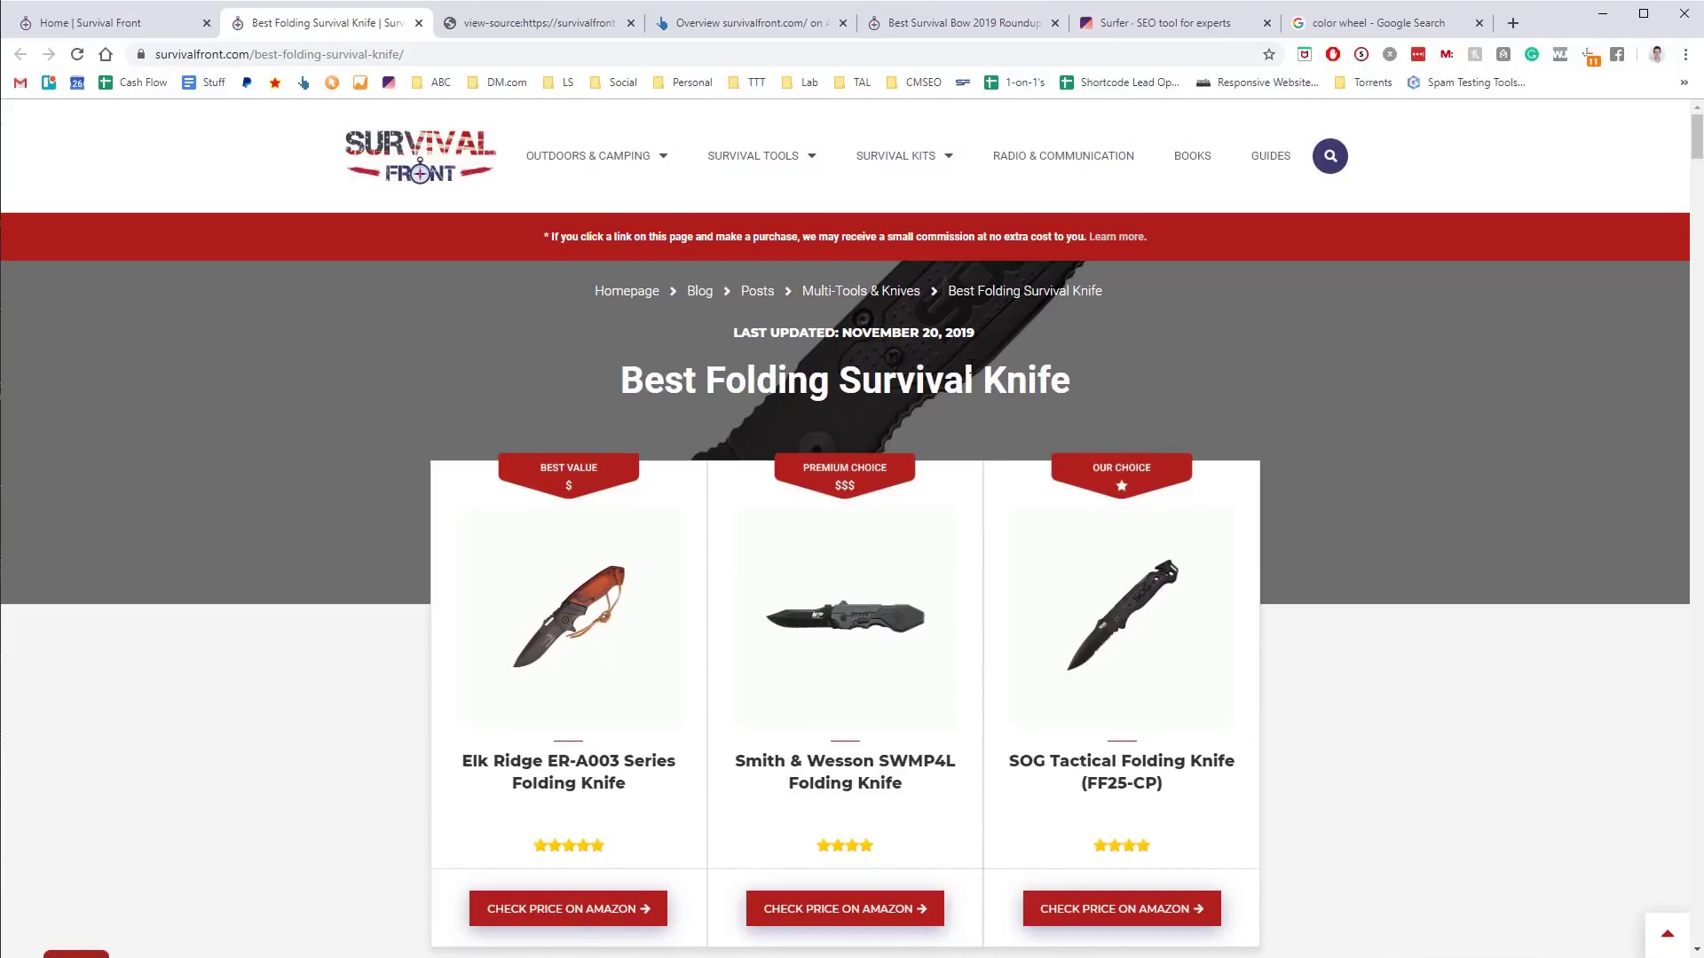
Check the Crystal Color Wheel image as a colour reference, and return to the knife review's introduction text
{"action": "left_click", "coordinate": [1411, 25]}
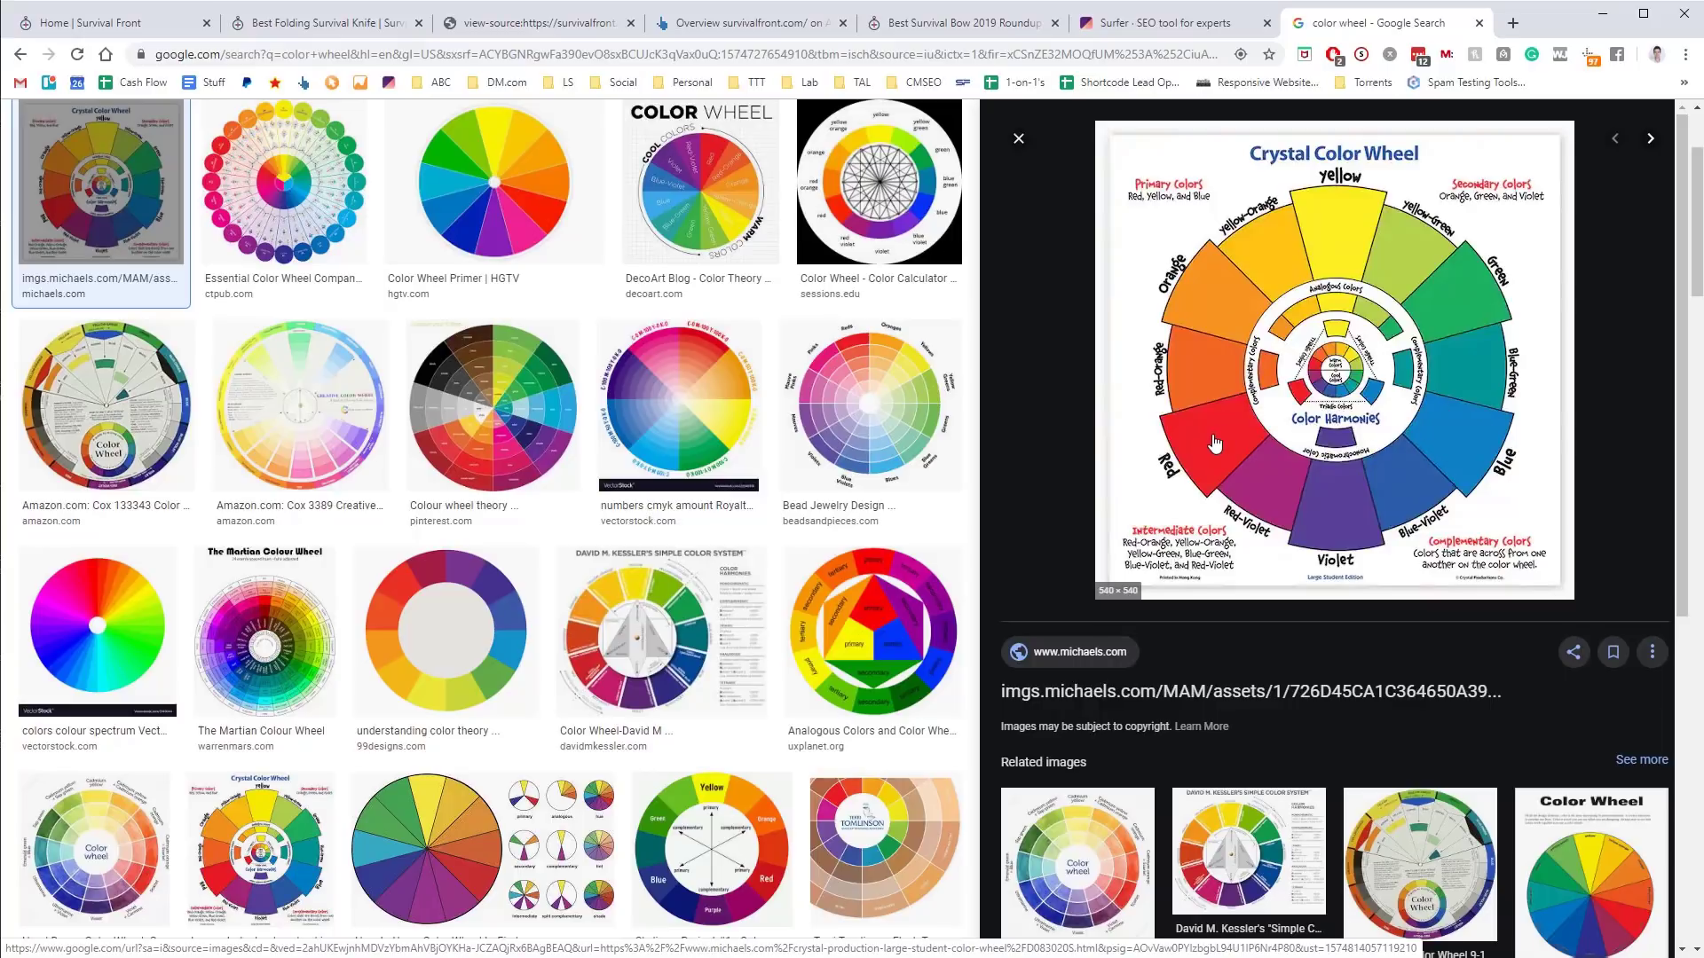
{"action": "left_click", "coordinate": [332, 26]}
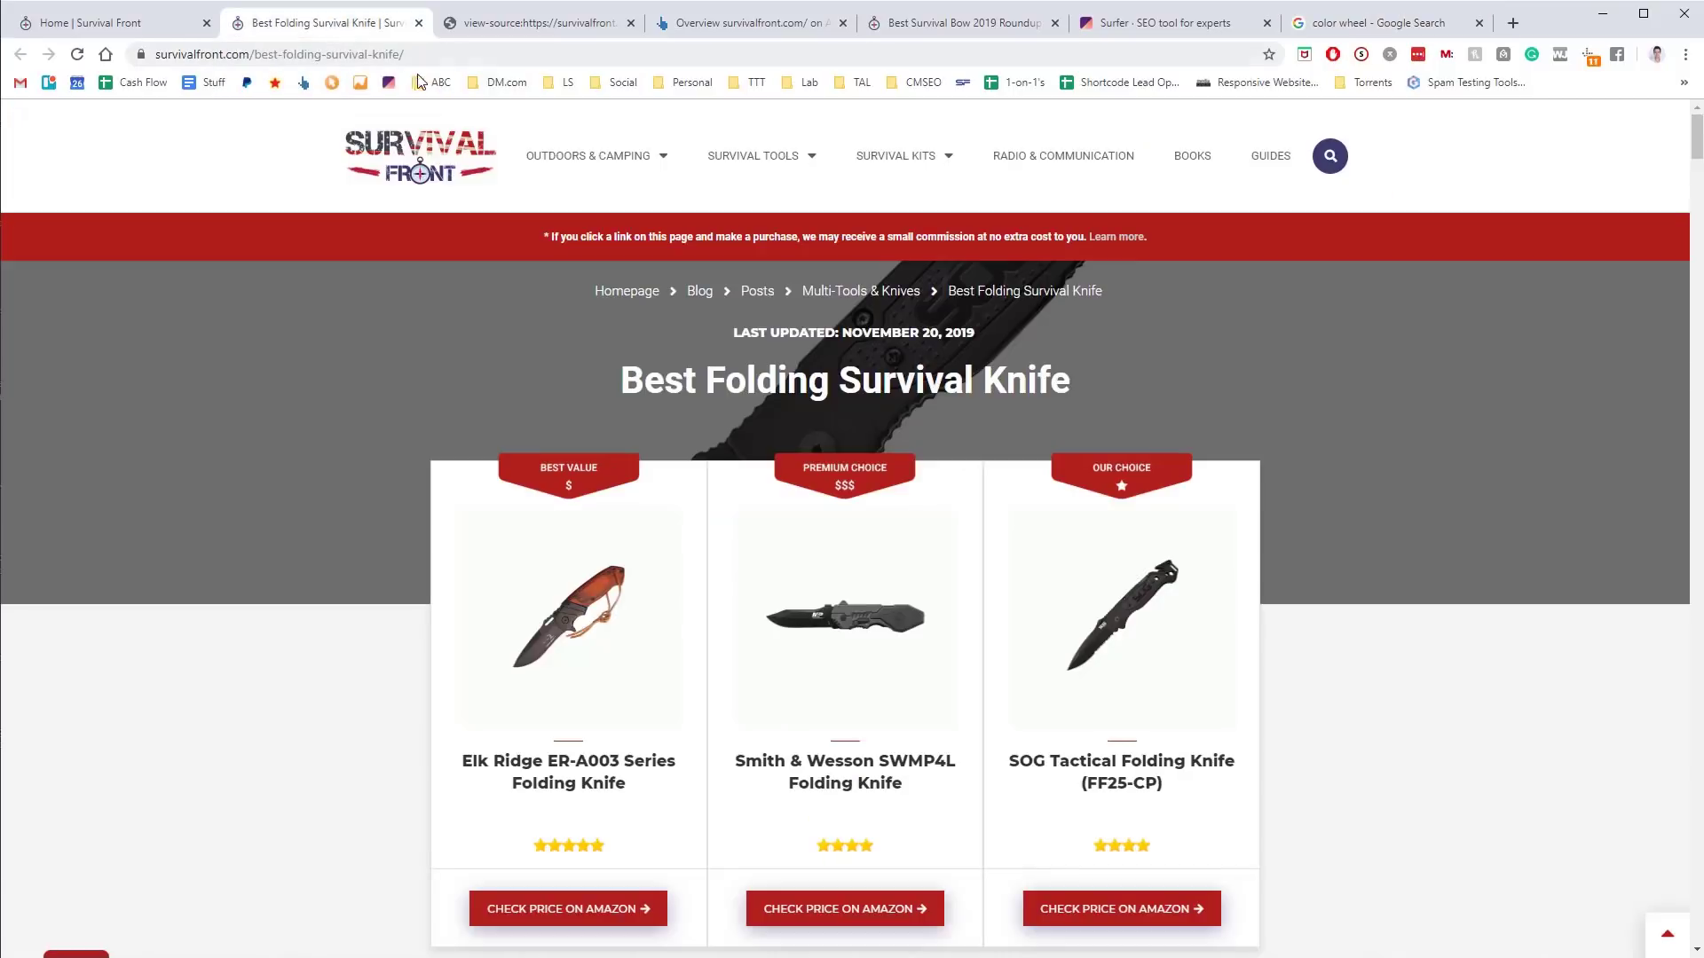
{"action": "scroll", "coordinate": [893, 488], "scroll_direction": "down", "scroll_amount": 10}
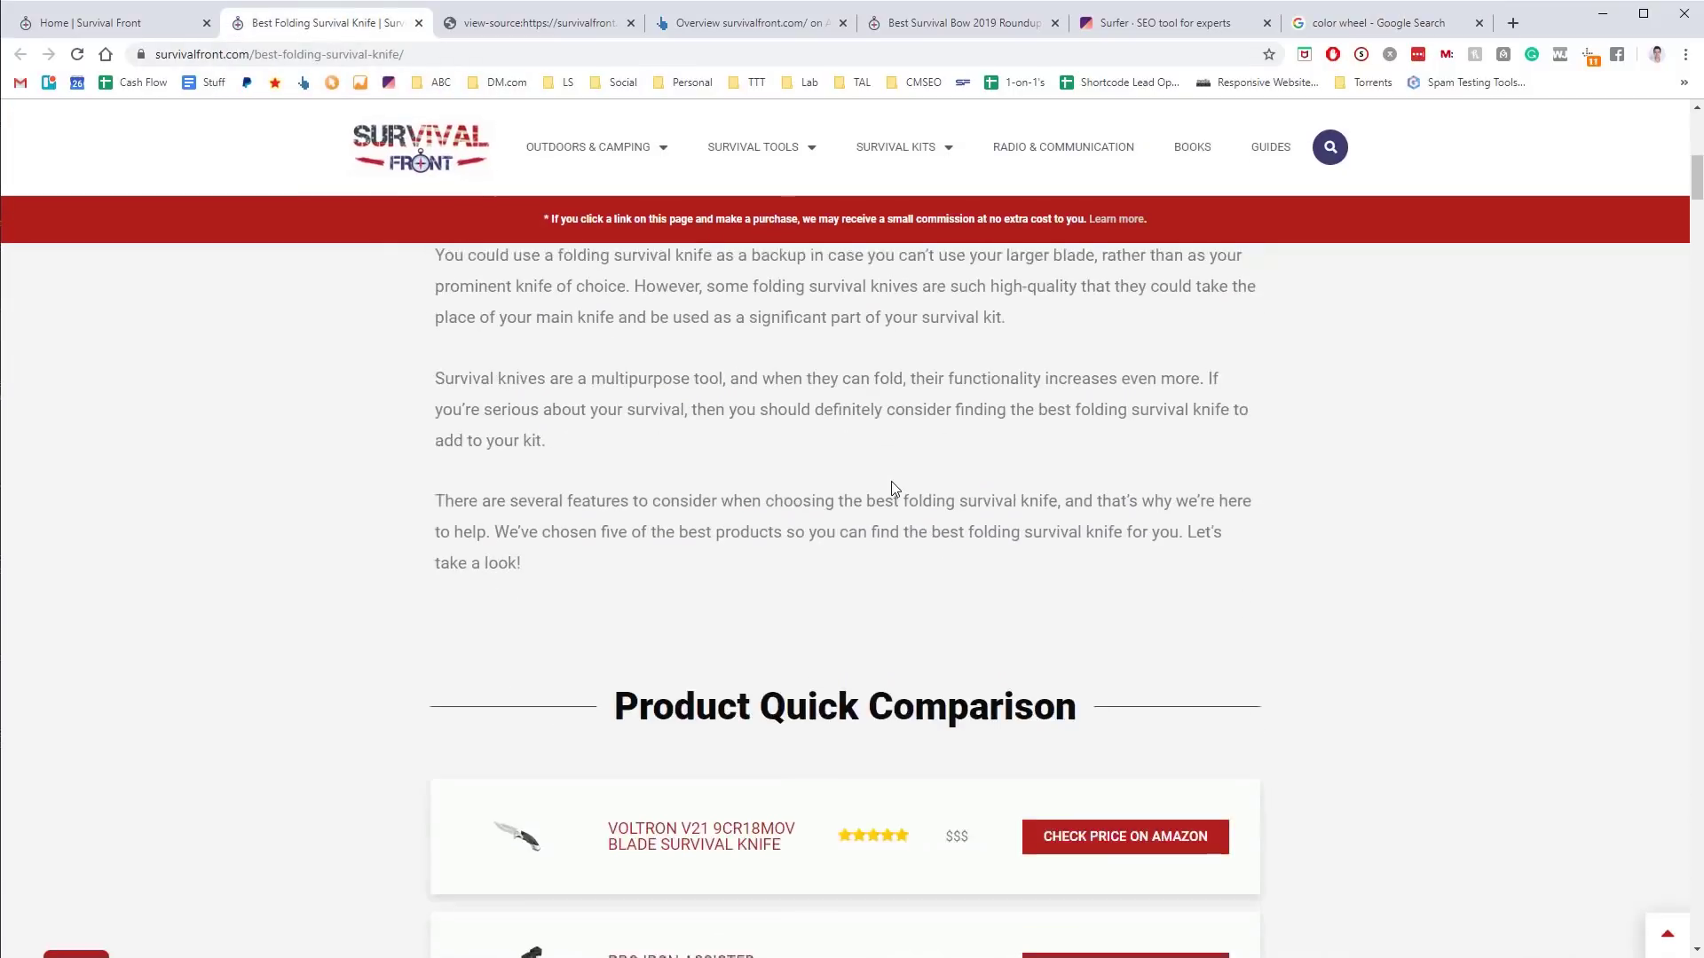
Return to the knife review's header and highlight the affiliate commission disclosure in the red banner
{"action": "scroll", "coordinate": [891, 481], "scroll_direction": "up", "scroll_amount": 10}
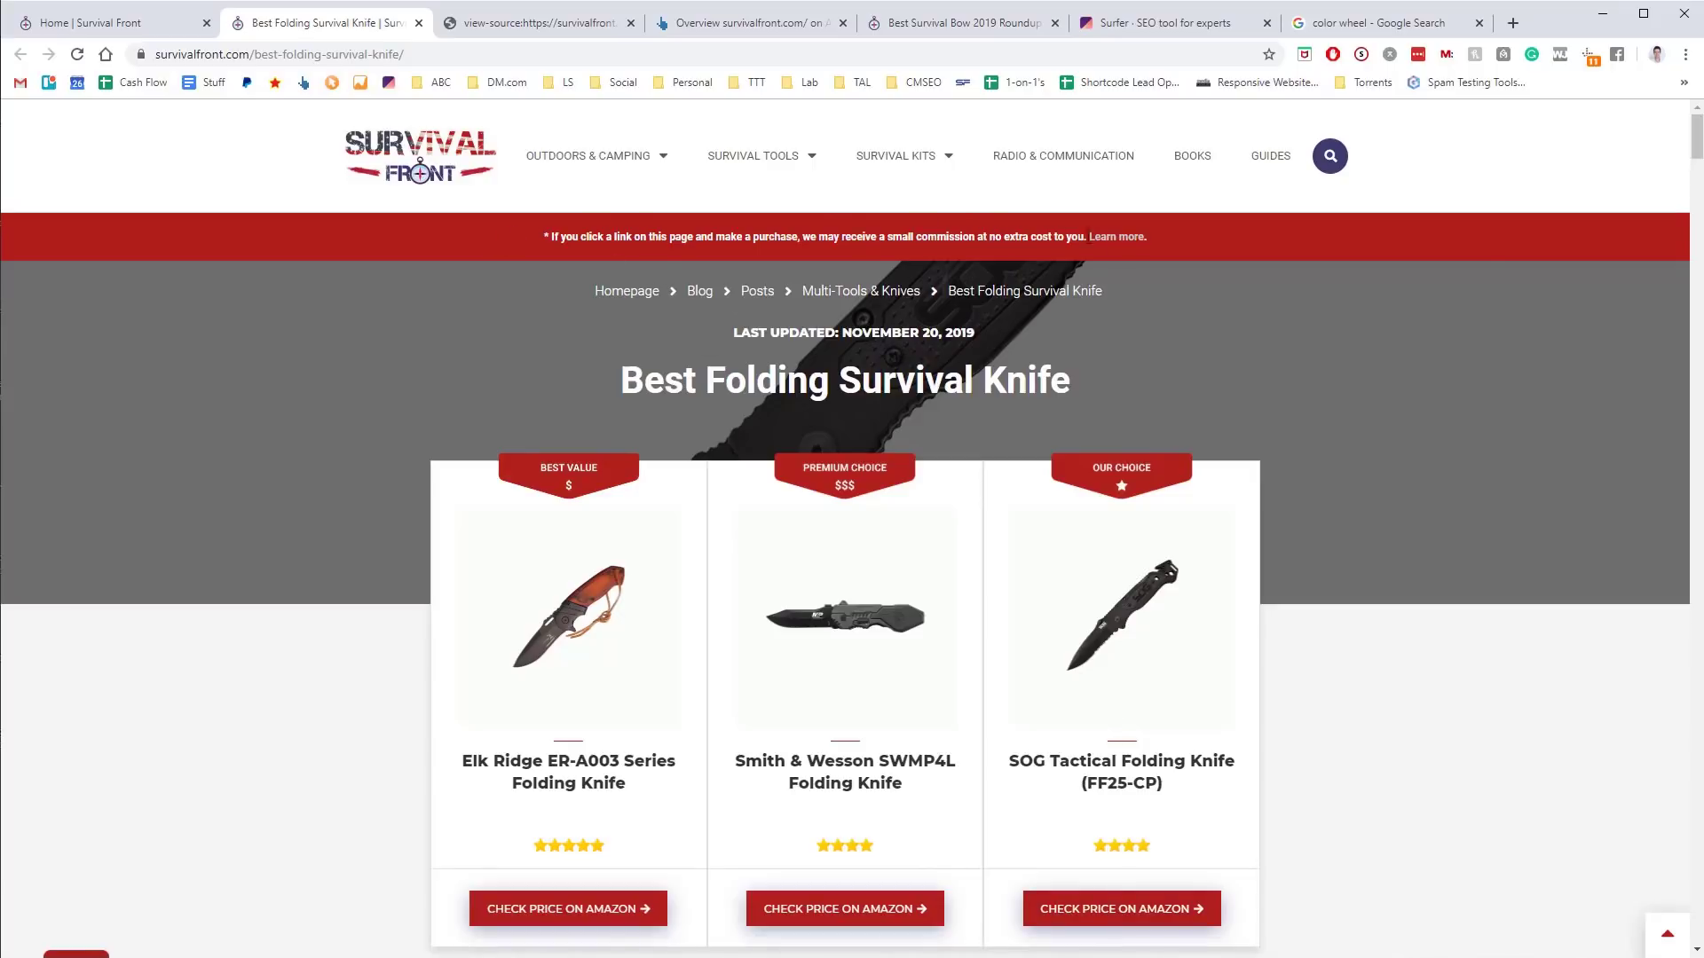
{"action": "left_click_drag", "start_coordinate": [1185, 233], "coordinate": [917, 234]}
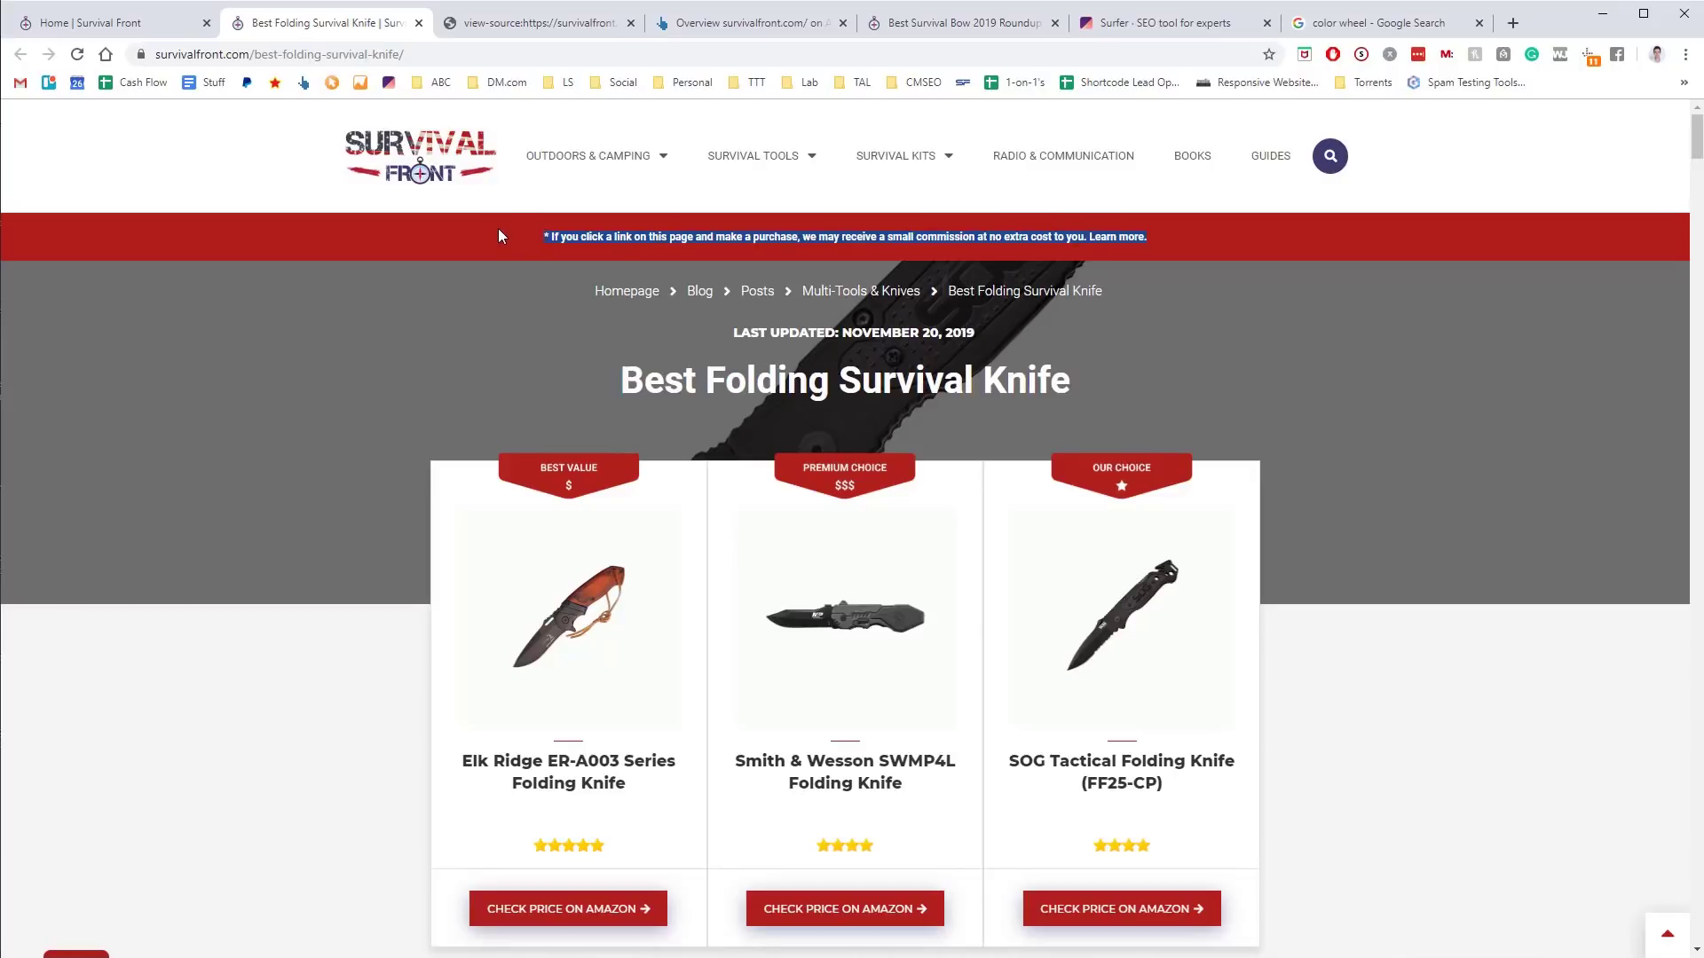
{"action": "left_click", "coordinate": [1184, 261]}
{"action": "triple_click", "coordinate": [853, 239]}
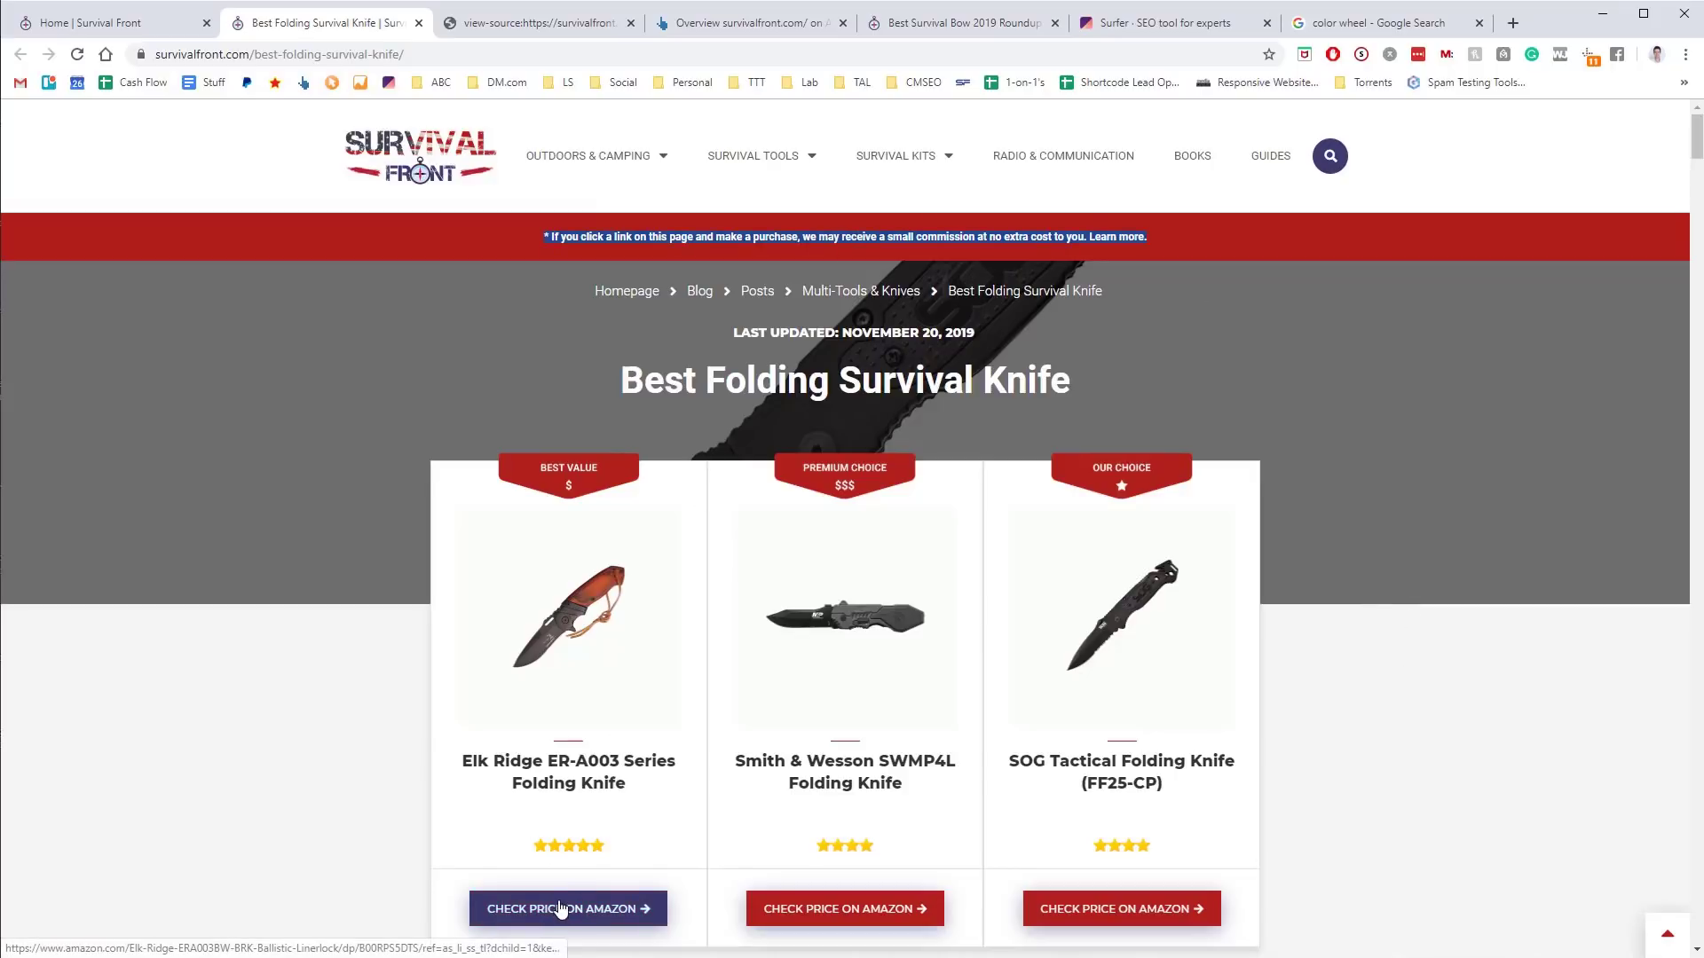
Examine the Amazon price buttons in the Product Quick Comparison and in the Elk Ridge knife's review
{"action": "scroll", "coordinate": [561, 878], "scroll_direction": "down", "scroll_amount": 15}
{"action": "scroll", "coordinate": [563, 869], "scroll_direction": "down", "scroll_amount": 6}
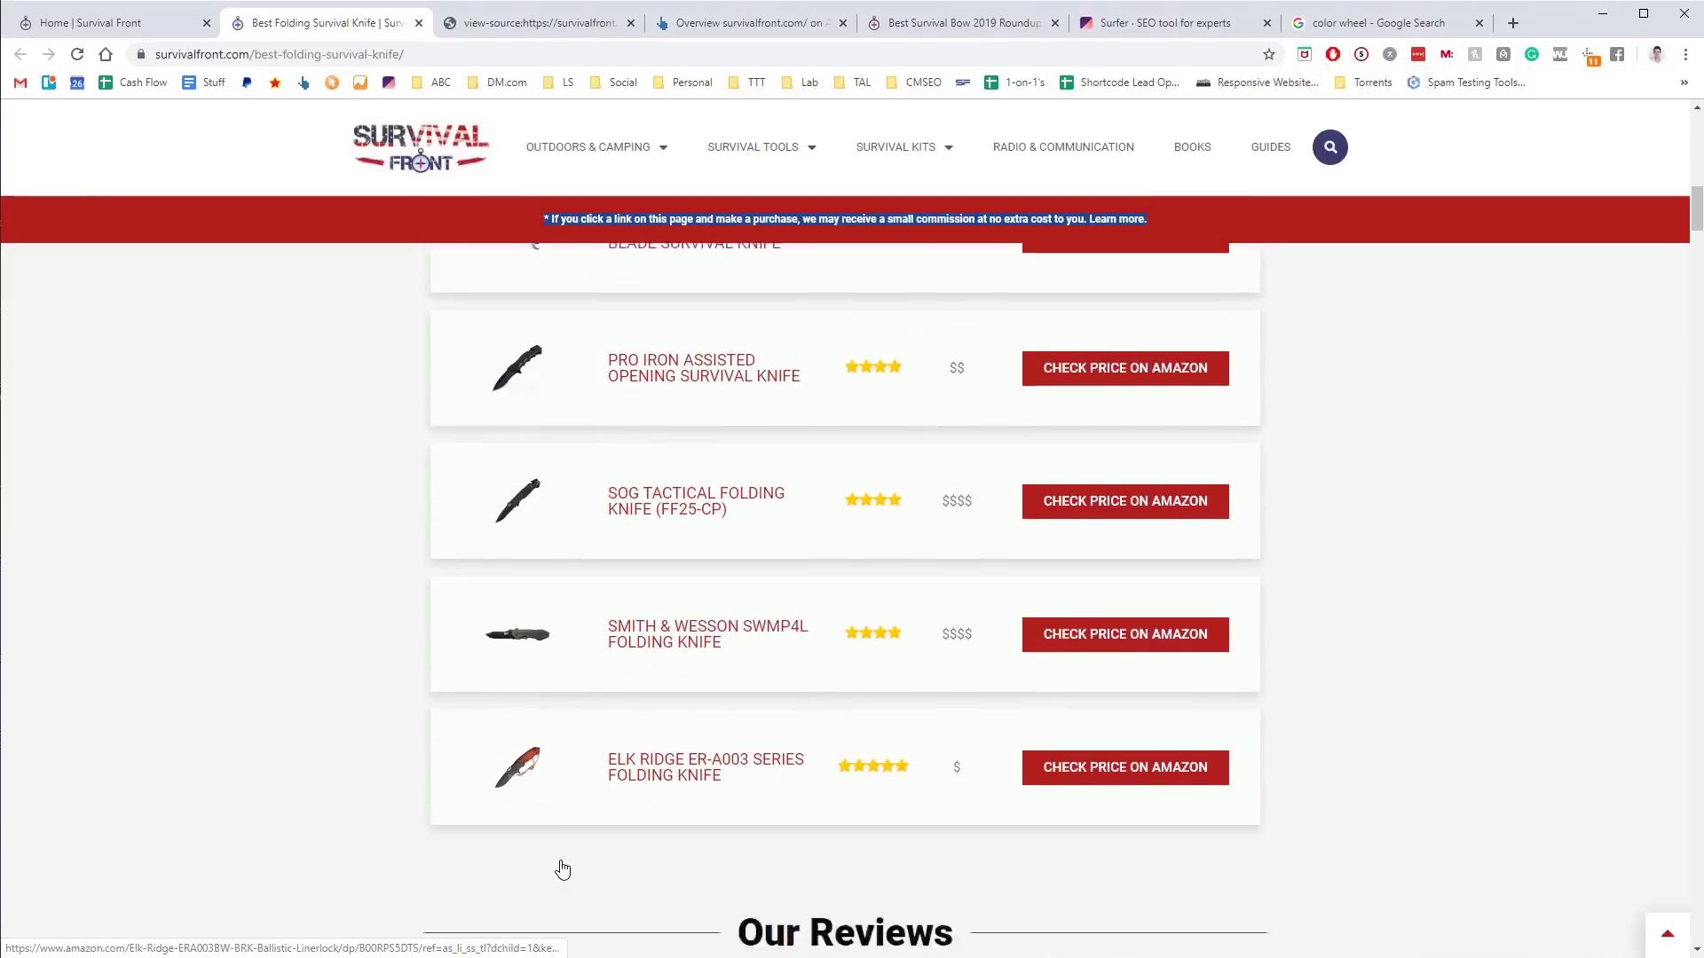
{"action": "scroll", "coordinate": [563, 869], "scroll_direction": "up", "scroll_amount": 6}
{"action": "scroll", "coordinate": [562, 869], "scroll_direction": "down", "scroll_amount": 5}
{"action": "scroll", "coordinate": [563, 868], "scroll_direction": "down", "scroll_amount": 7}
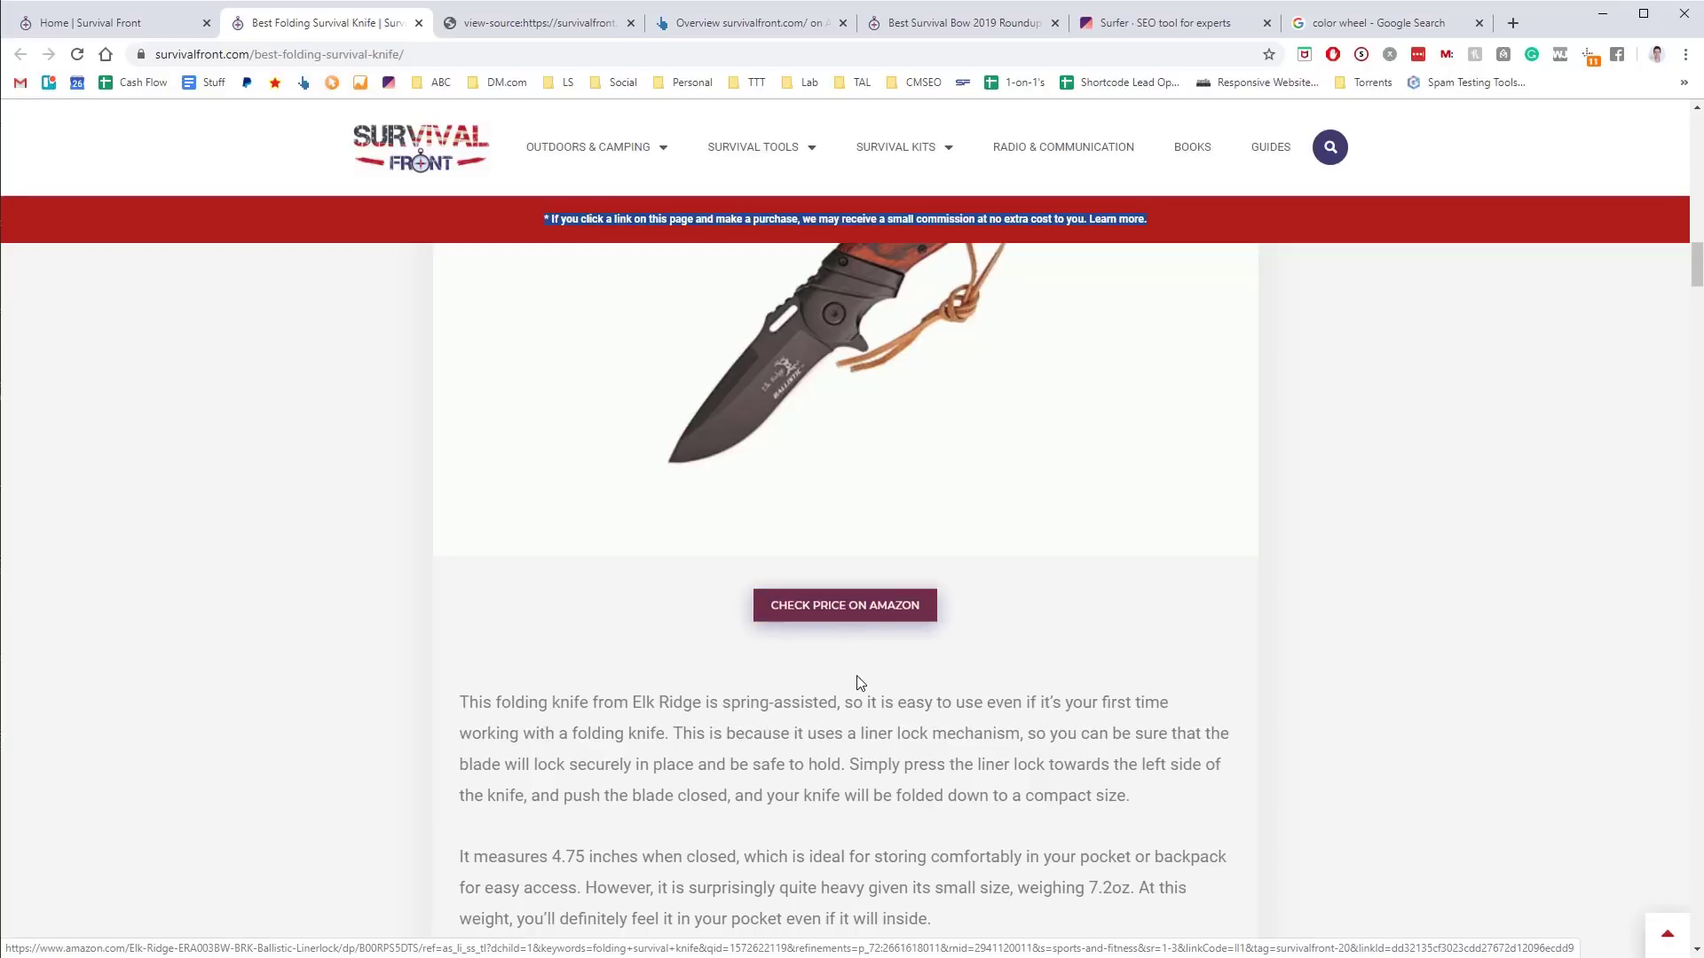
{"action": "scroll", "coordinate": [919, 701], "scroll_direction": "up", "scroll_amount": 5}
{"action": "scroll", "coordinate": [917, 705], "scroll_direction": "up", "scroll_amount": 7}
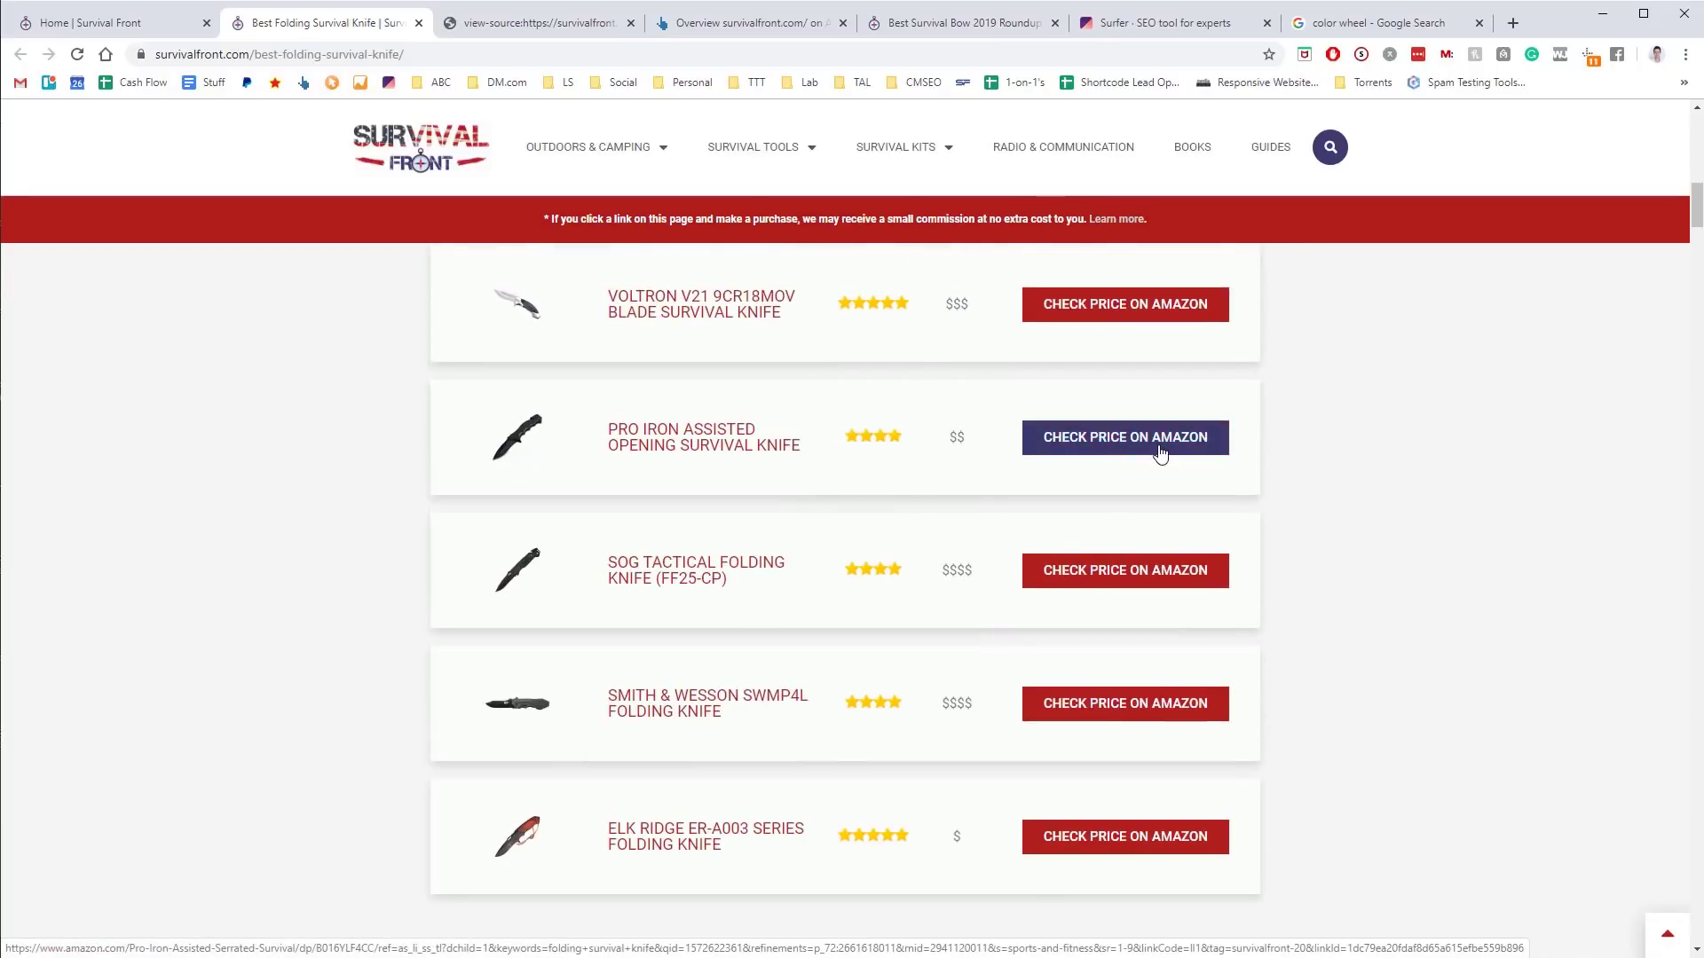
{"action": "scroll", "coordinate": [1159, 452], "scroll_direction": "up", "scroll_amount": 4}
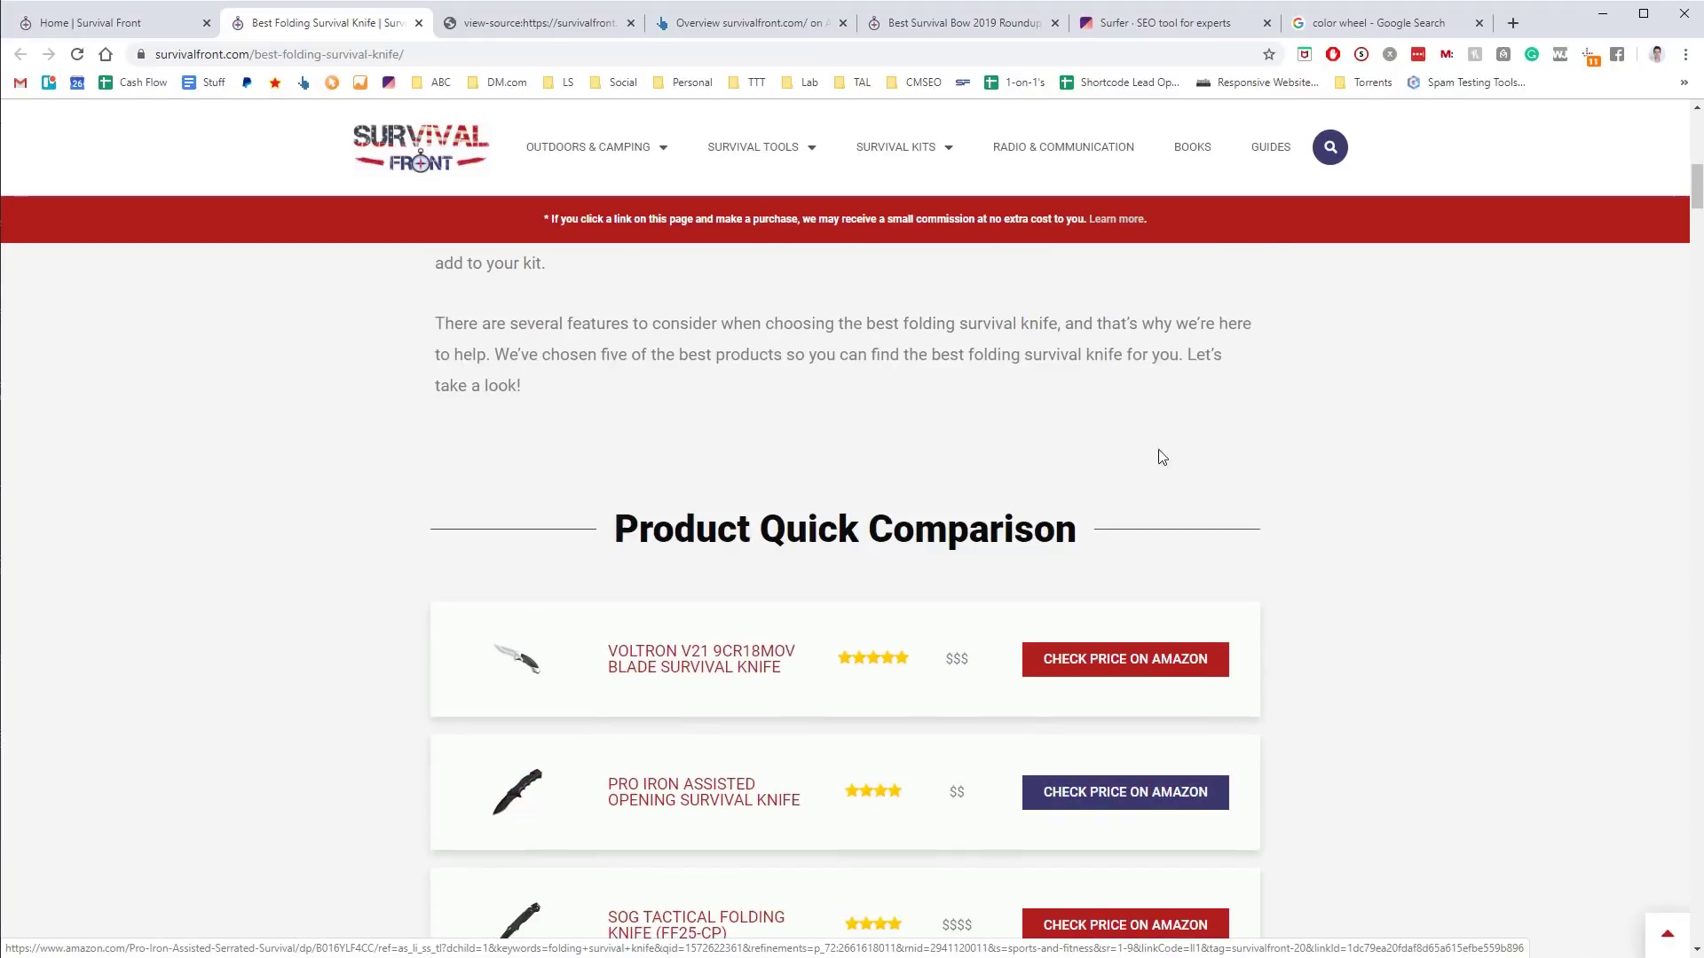
{"action": "scroll", "coordinate": [1146, 507], "scroll_direction": "down", "scroll_amount": 1}
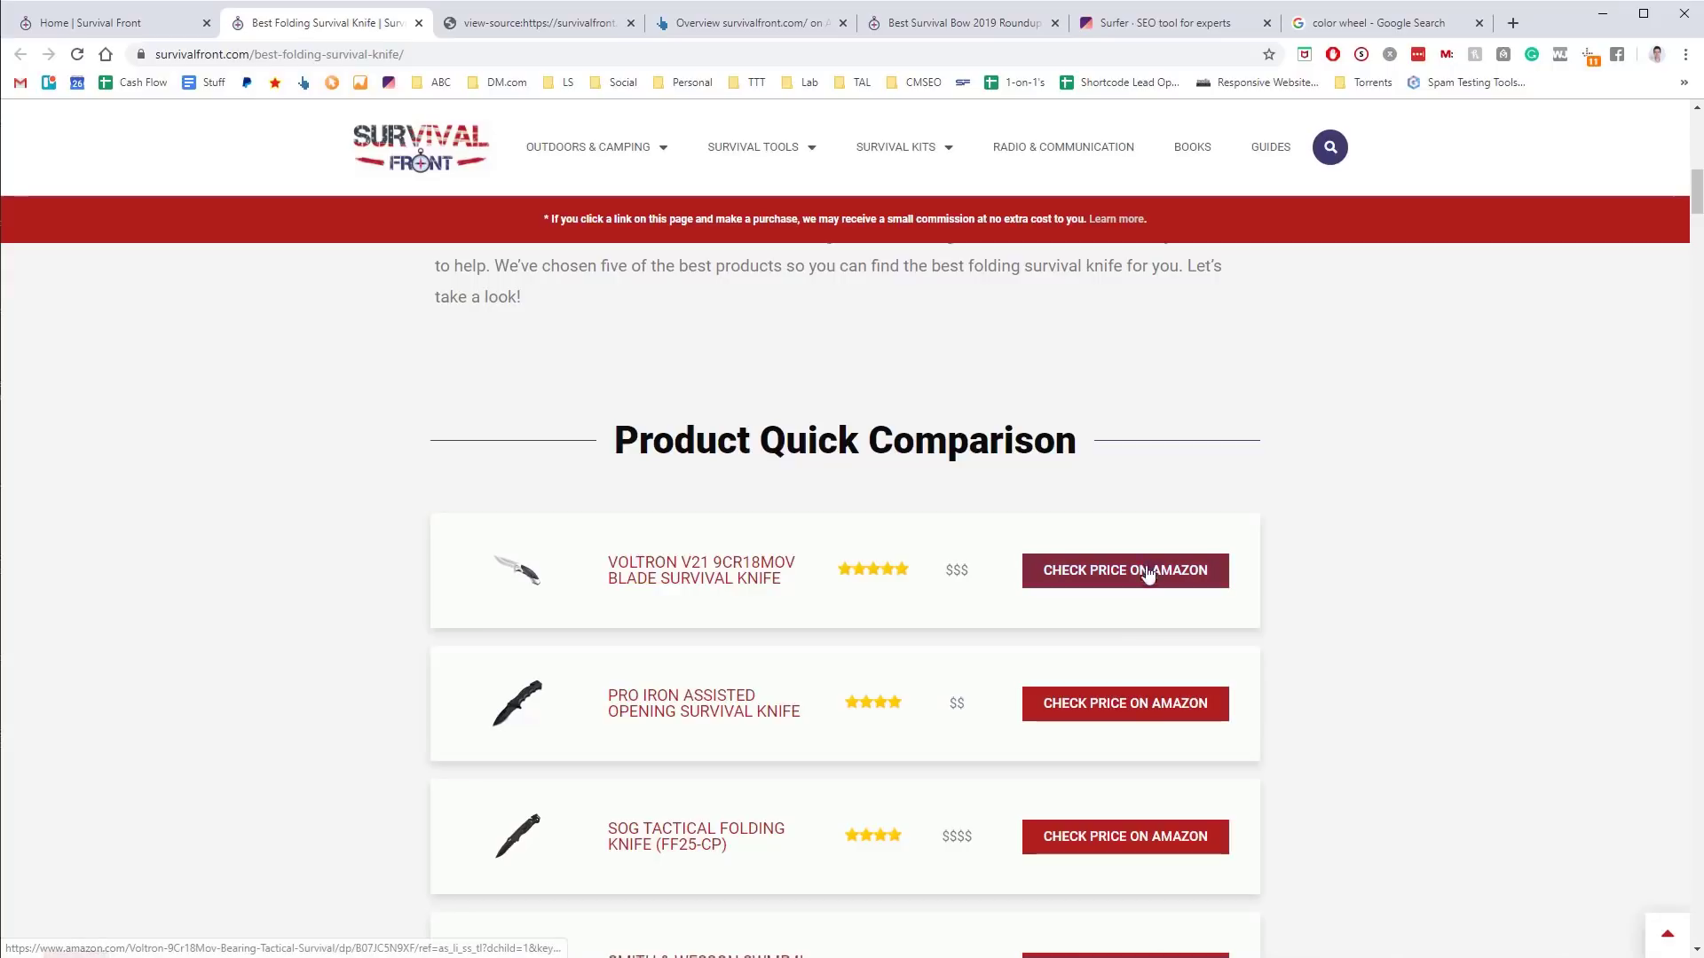
Look over all five Product Quick Comparison rows, the Elk Ridge review text and the SOG Tactical promotional bar
{"action": "scroll", "coordinate": [1120, 825], "scroll_direction": "down", "scroll_amount": 3}
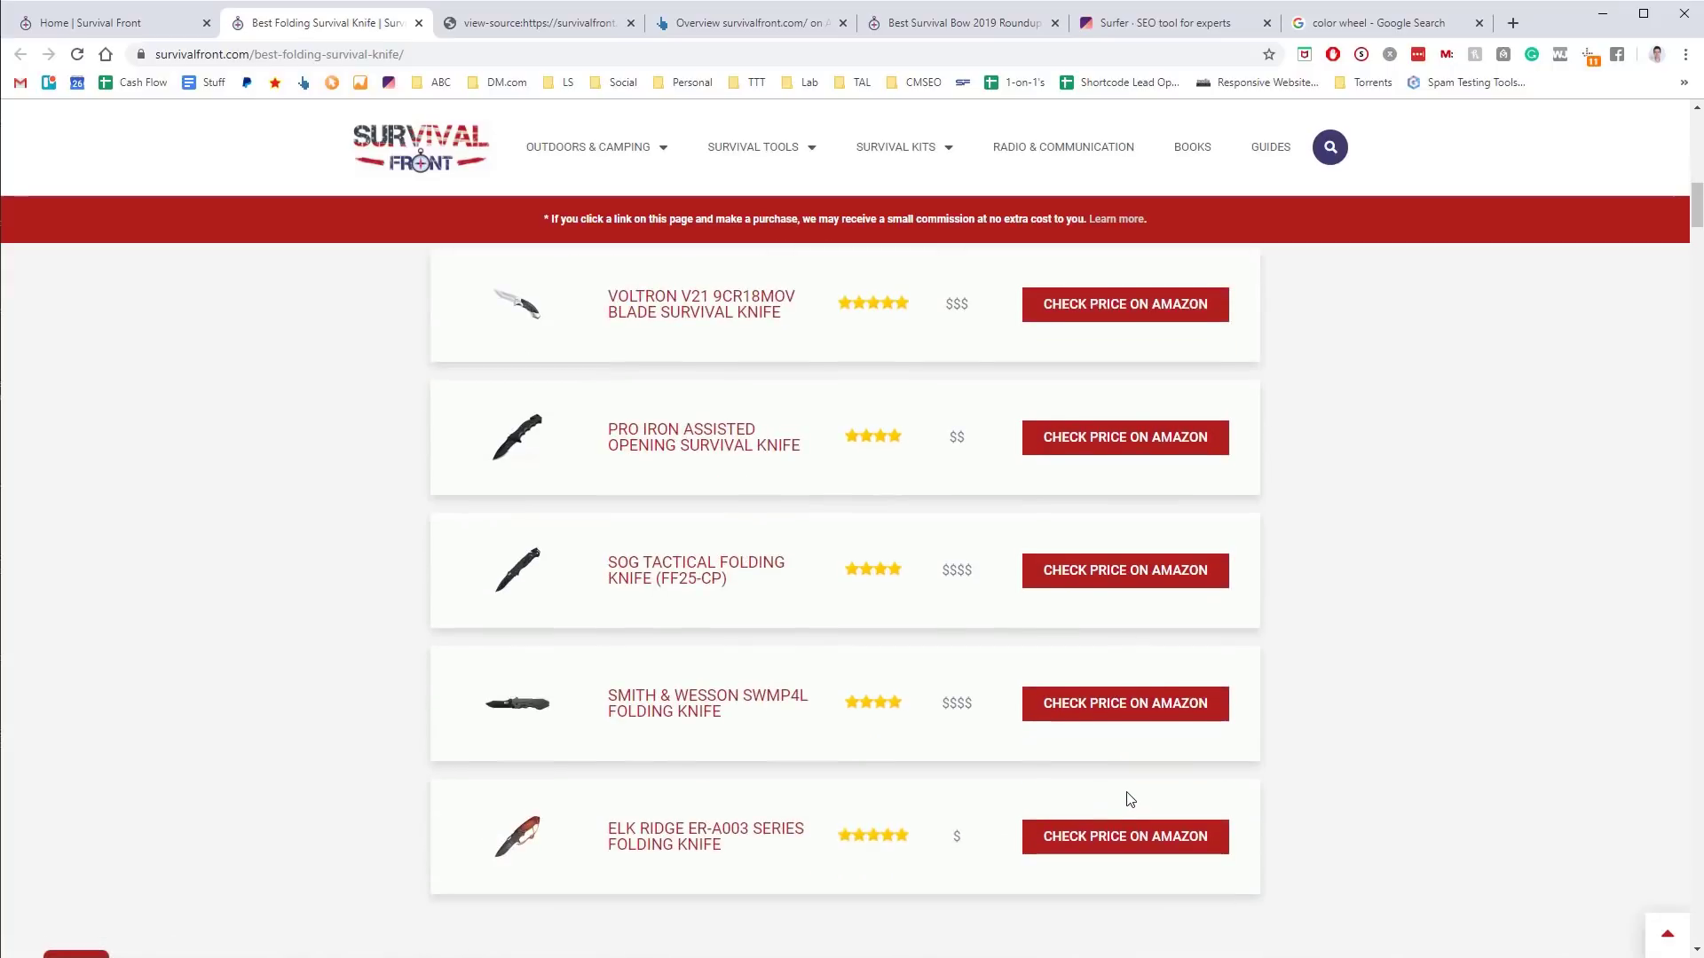
{"action": "scroll", "coordinate": [1127, 798], "scroll_direction": "up", "scroll_amount": 2}
{"action": "scroll", "coordinate": [1129, 791], "scroll_direction": "up", "scroll_amount": 5}
{"action": "scroll", "coordinate": [1130, 786], "scroll_direction": "down", "scroll_amount": 9}
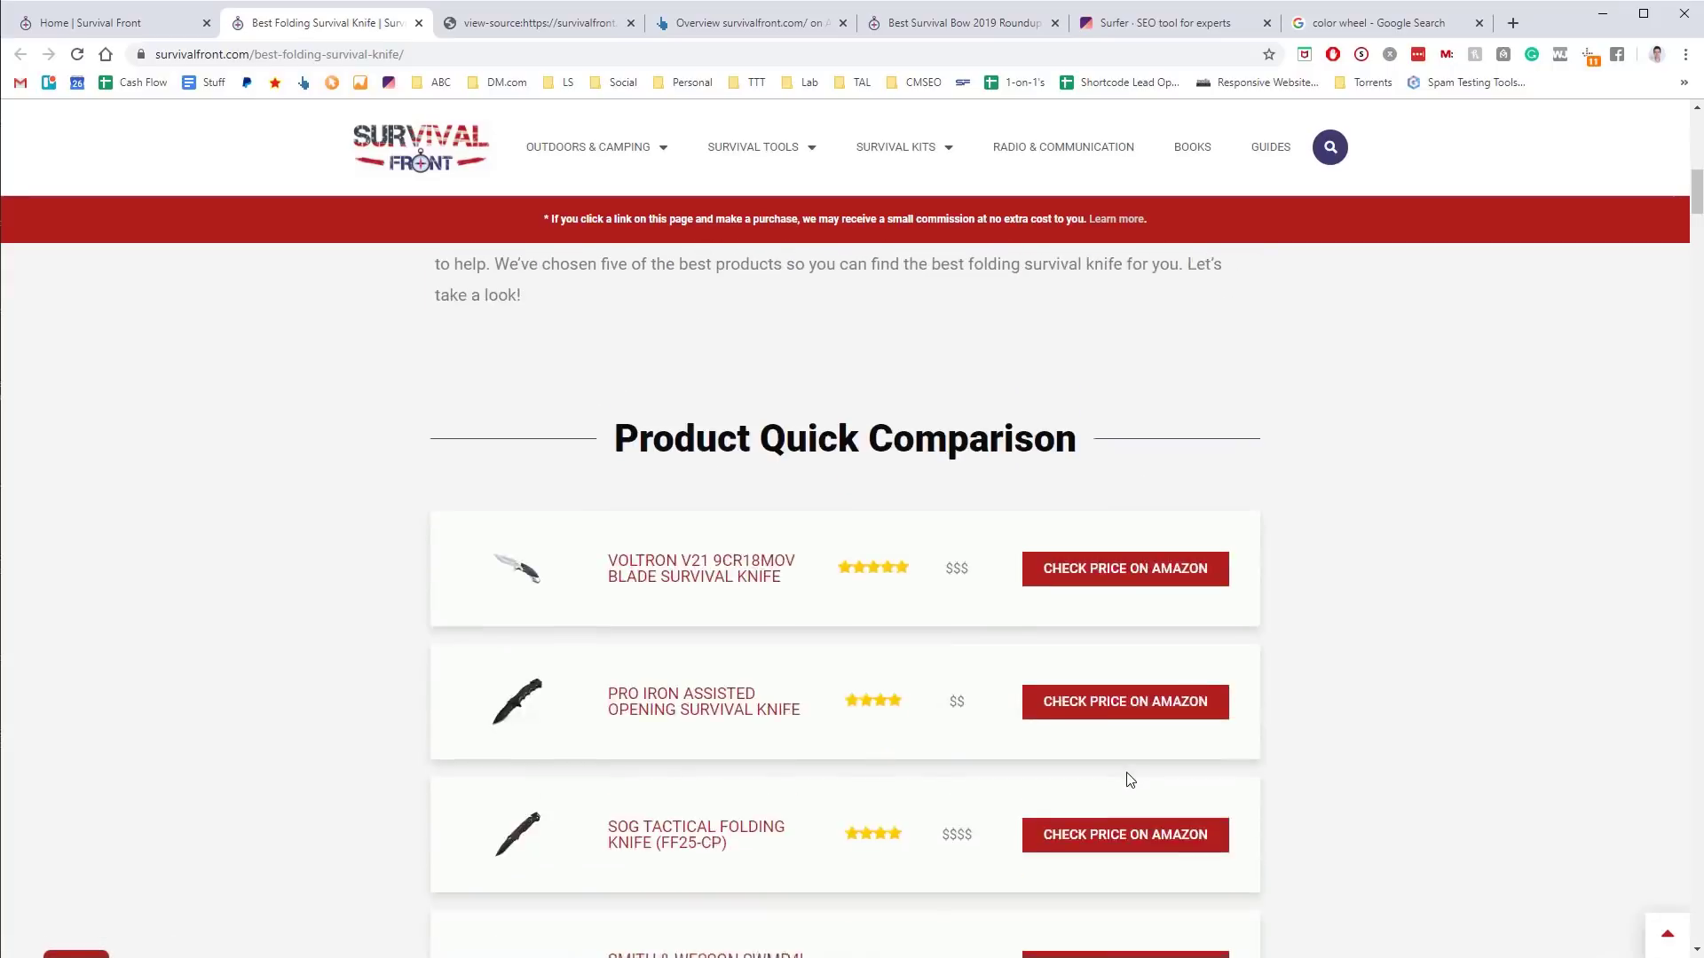
{"action": "scroll", "coordinate": [1131, 779], "scroll_direction": "down", "scroll_amount": 20}
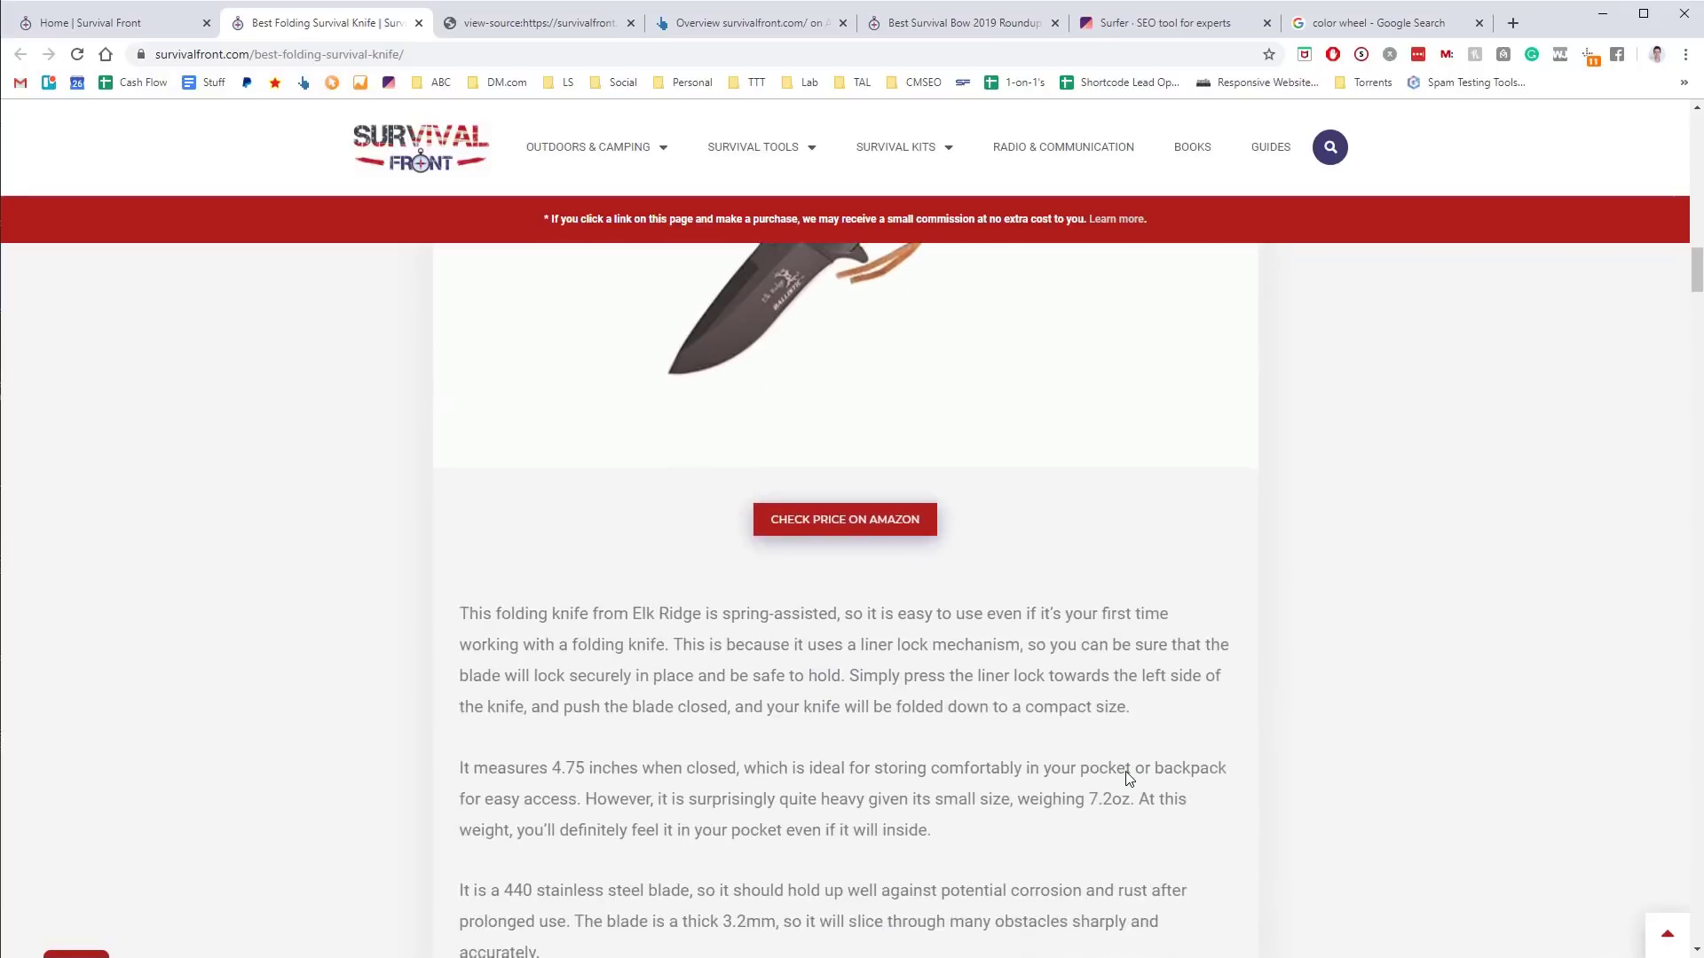
{"action": "scroll", "coordinate": [1125, 770], "scroll_direction": "down", "scroll_amount": 8}
{"action": "scroll", "coordinate": [1125, 768], "scroll_direction": "up", "scroll_amount": 15}
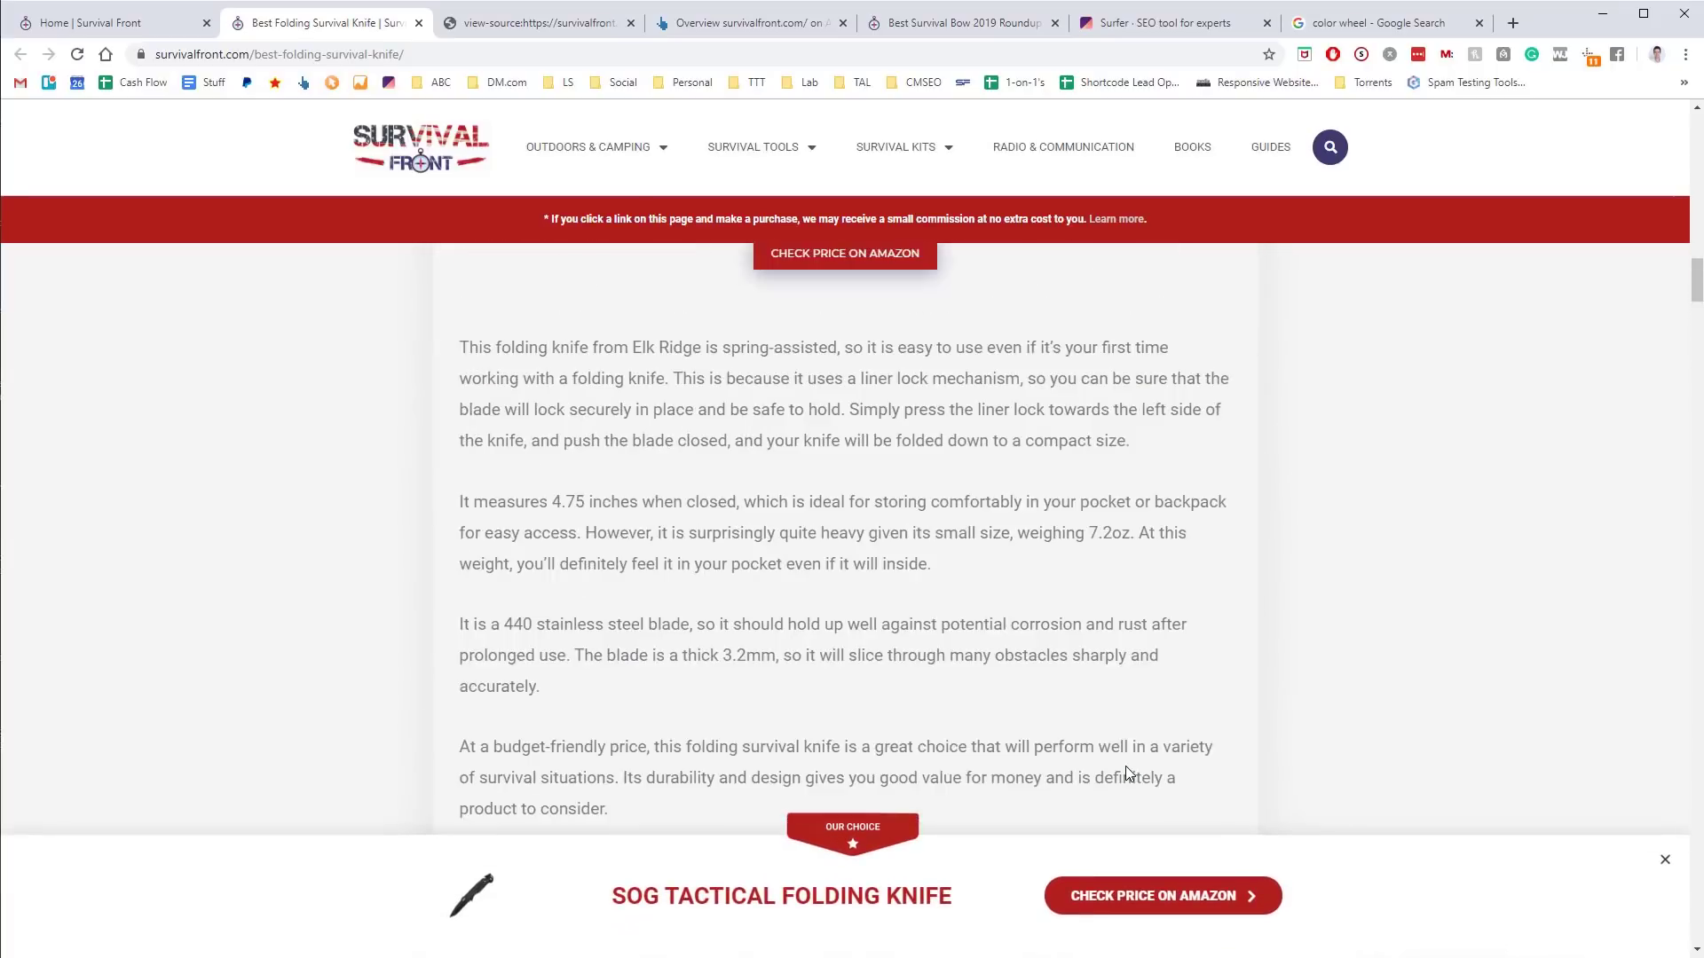
{"action": "scroll", "coordinate": [1129, 774], "scroll_direction": "up", "scroll_amount": 2}
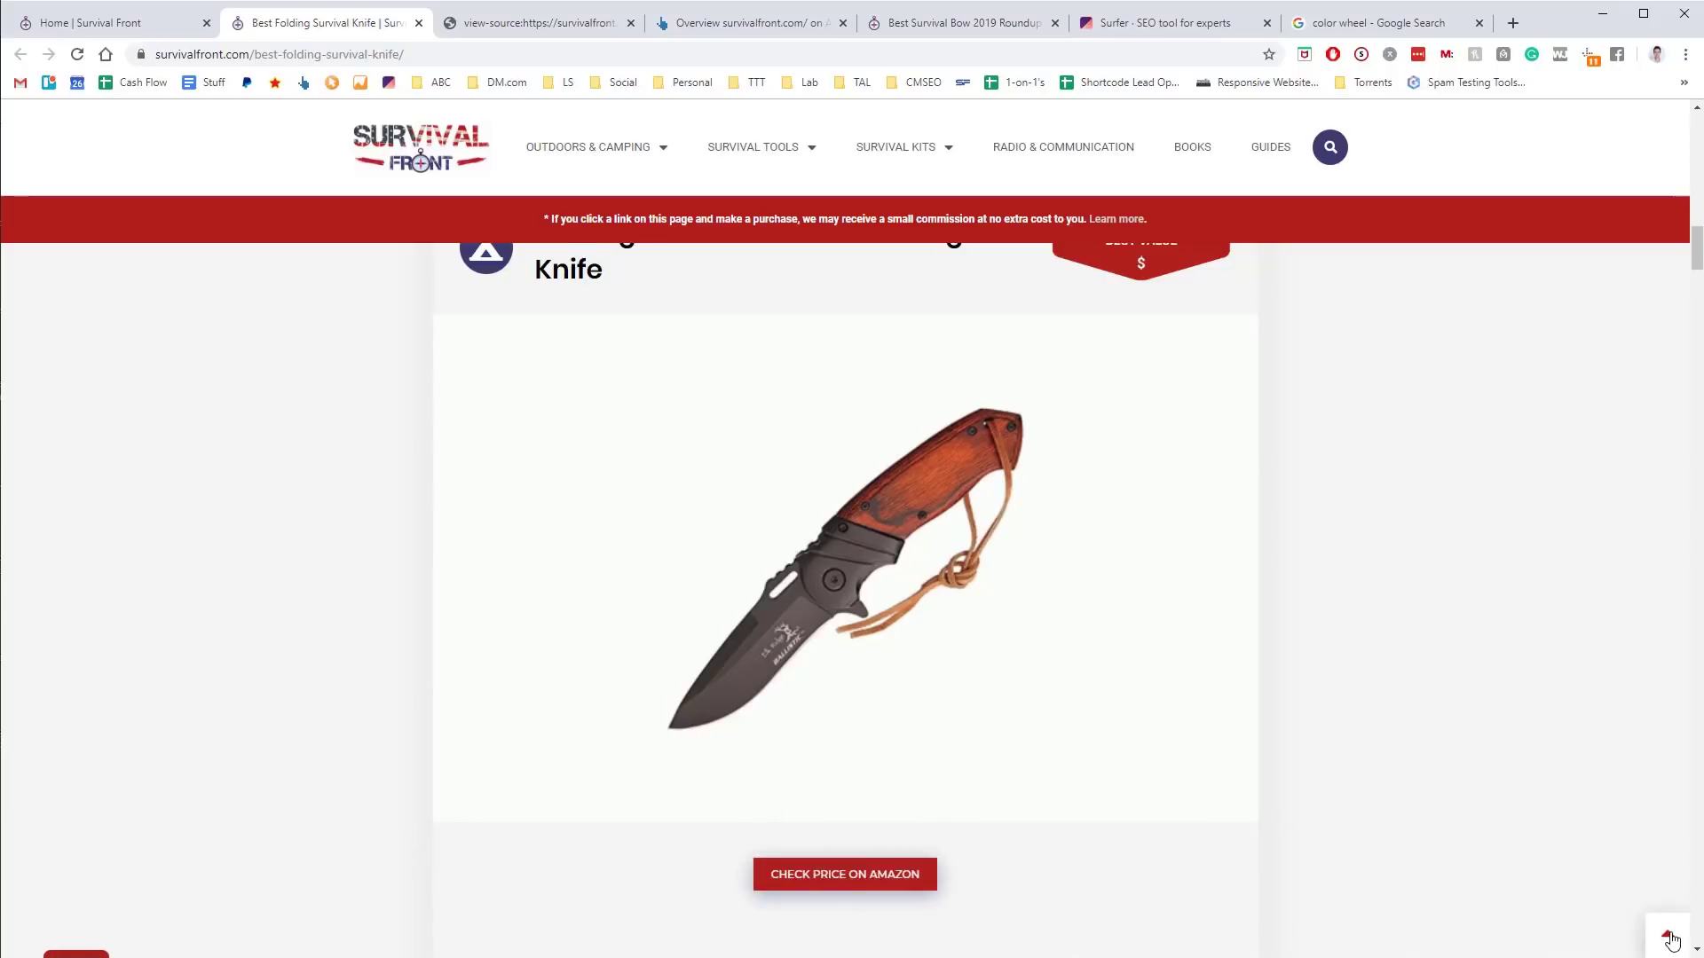
Examine the three top product picks and the introduction text beneath them on the knife review
{"action": "scroll", "coordinate": [1469, 852], "scroll_direction": "up", "scroll_amount": 15}
{"action": "scroll", "coordinate": [1470, 852], "scroll_direction": "down", "scroll_amount": 1}
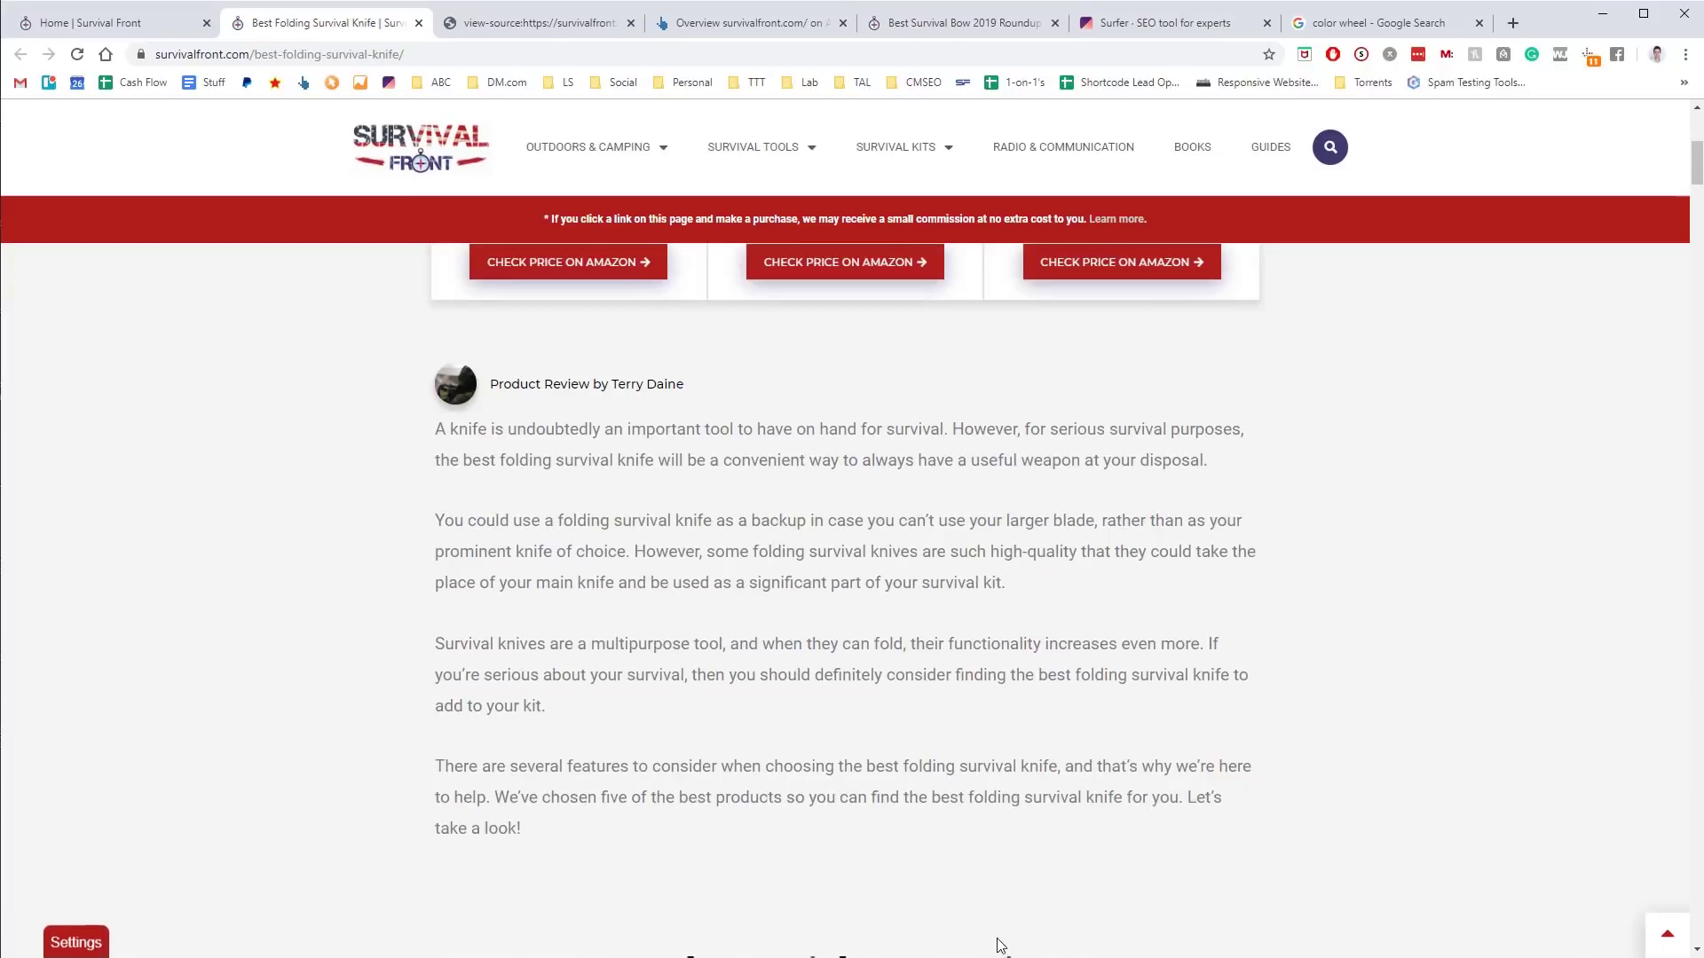
{"action": "scroll", "coordinate": [1023, 794], "scroll_direction": "up", "scroll_amount": 3}
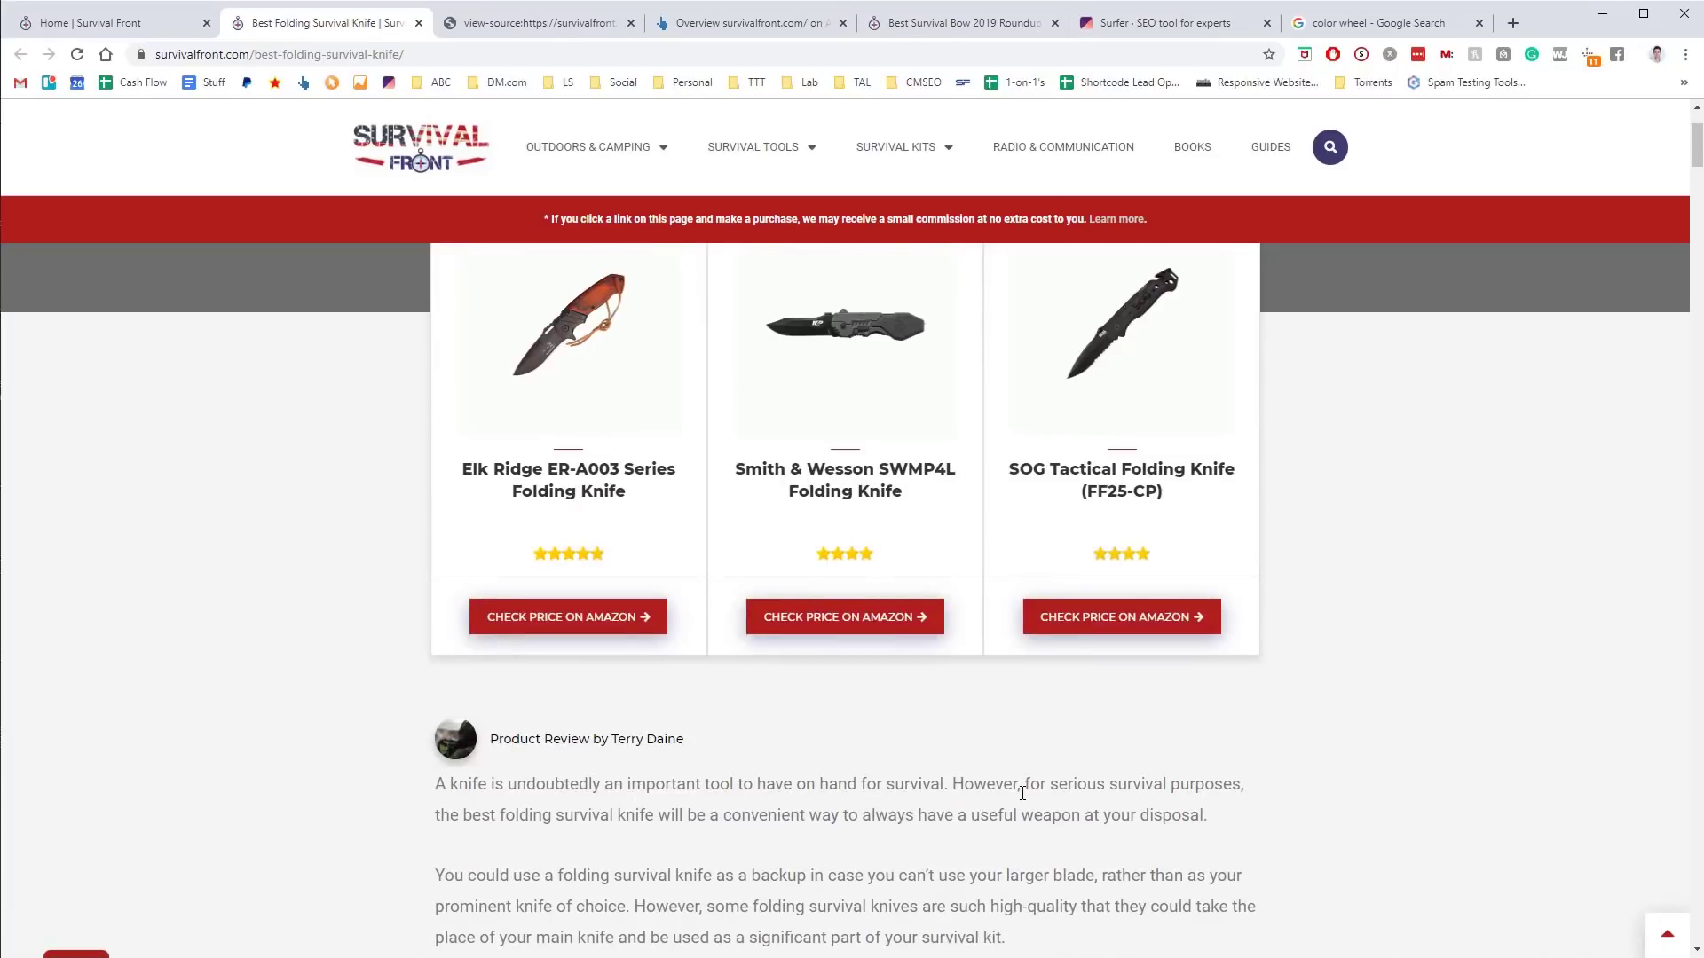
{"action": "scroll", "coordinate": [1023, 792], "scroll_direction": "up", "scroll_amount": 3}
{"action": "scroll", "coordinate": [1021, 797], "scroll_direction": "down", "scroll_amount": 3}
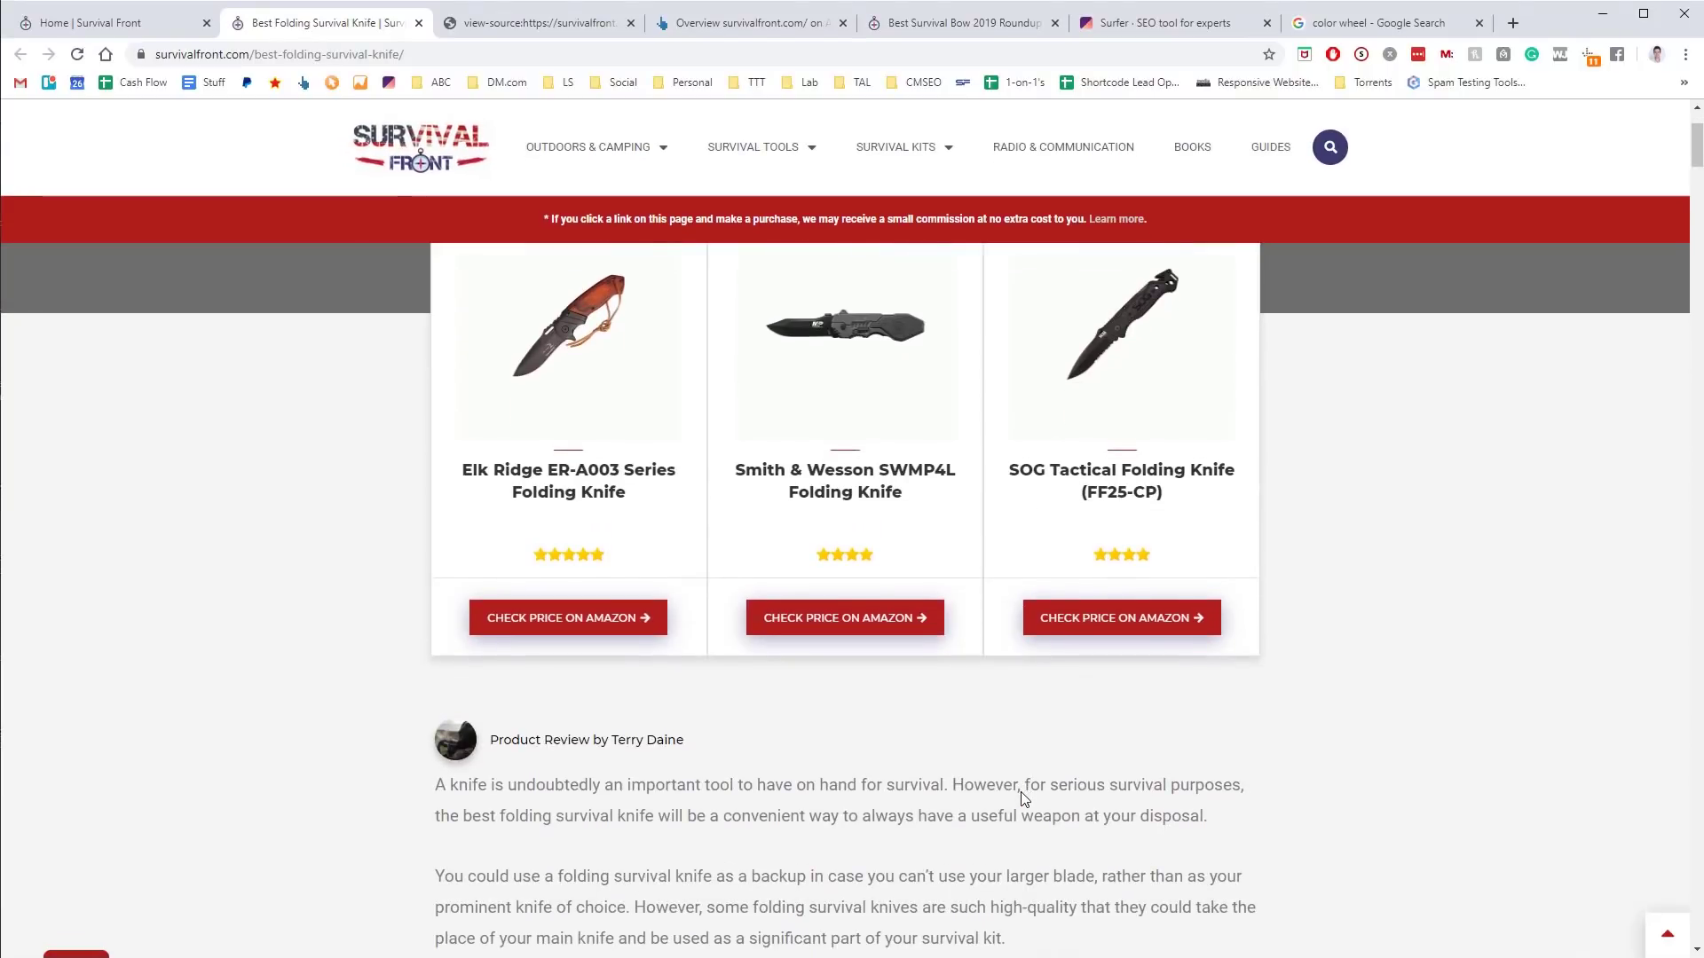
{"action": "scroll", "coordinate": [1024, 798], "scroll_direction": "up", "scroll_amount": 3}
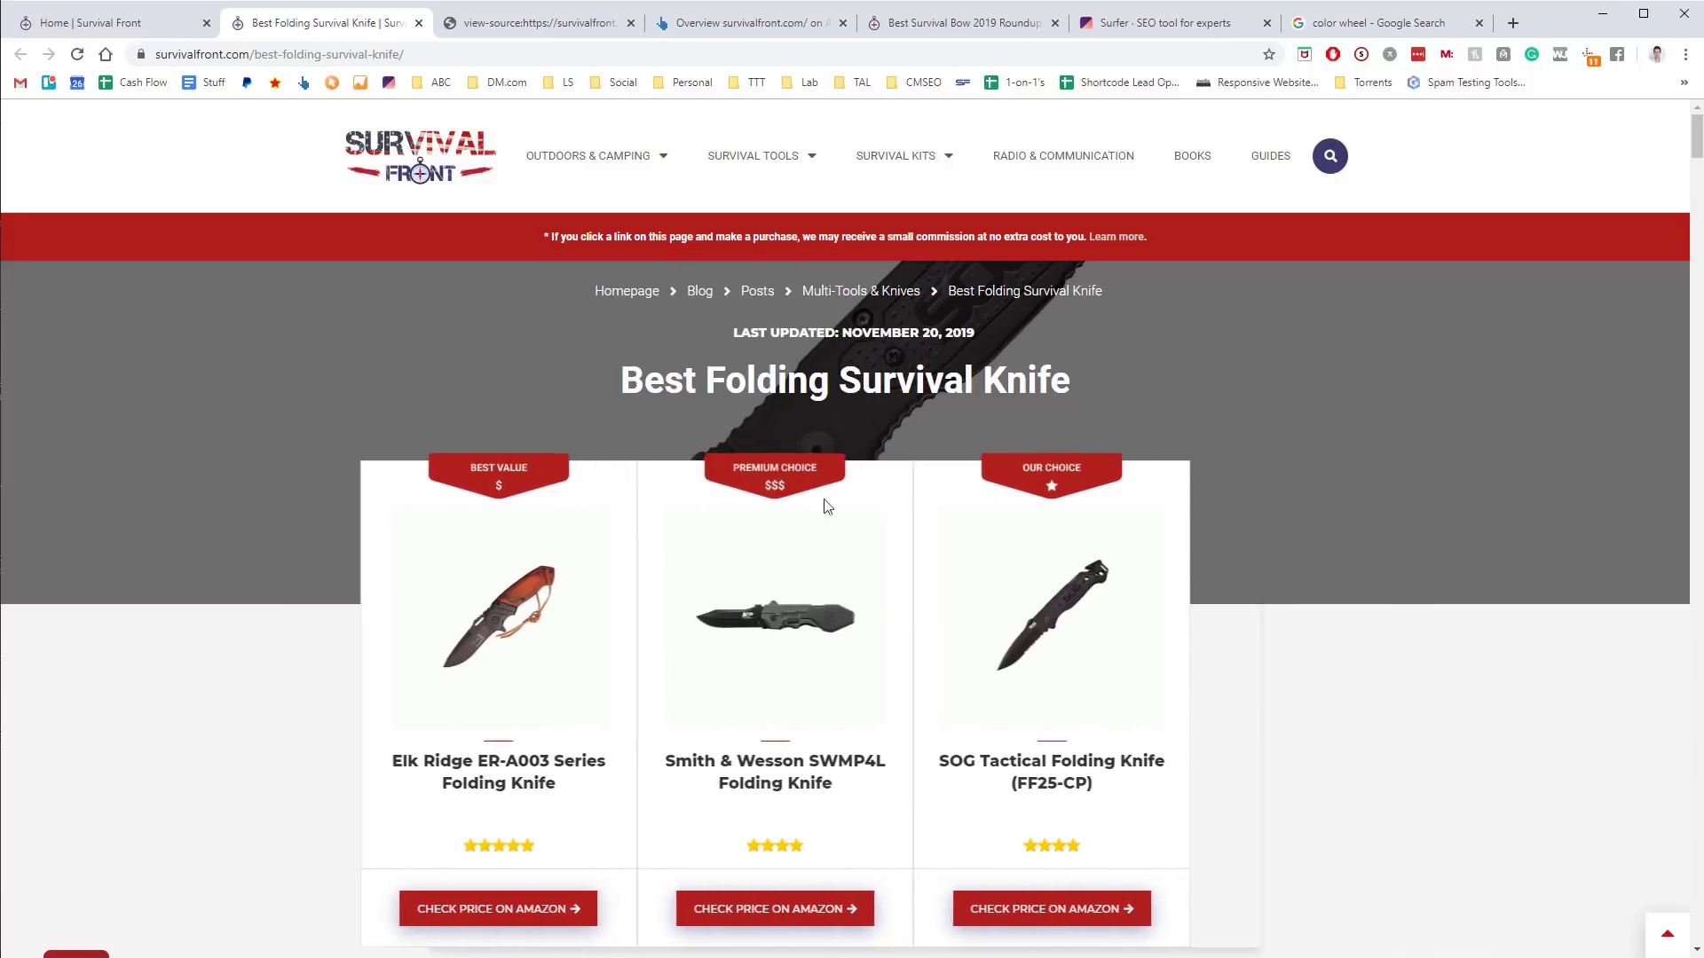
Compare the three top product picks with the order of knives in the Product Quick Comparison
{"action": "scroll", "coordinate": [1232, 588], "scroll_direction": "down", "scroll_amount": 15}
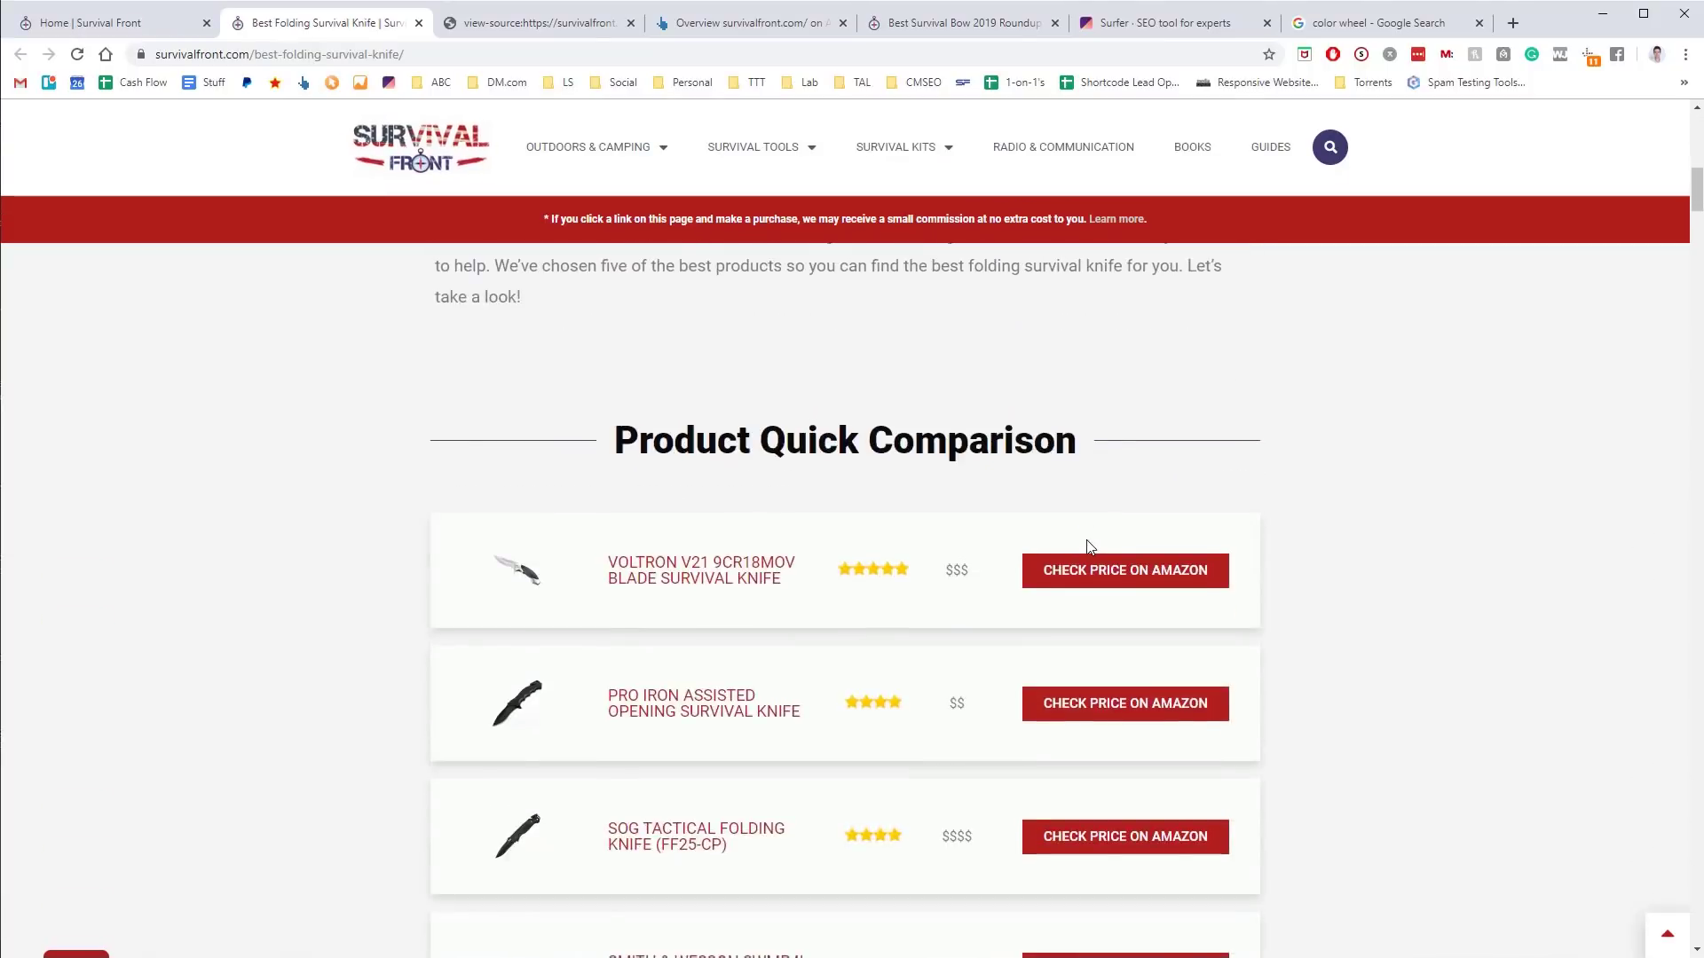
{"action": "scroll", "coordinate": [1089, 548], "scroll_direction": "up", "scroll_amount": 3}
{"action": "scroll", "coordinate": [1088, 545], "scroll_direction": "down", "scroll_amount": 3}
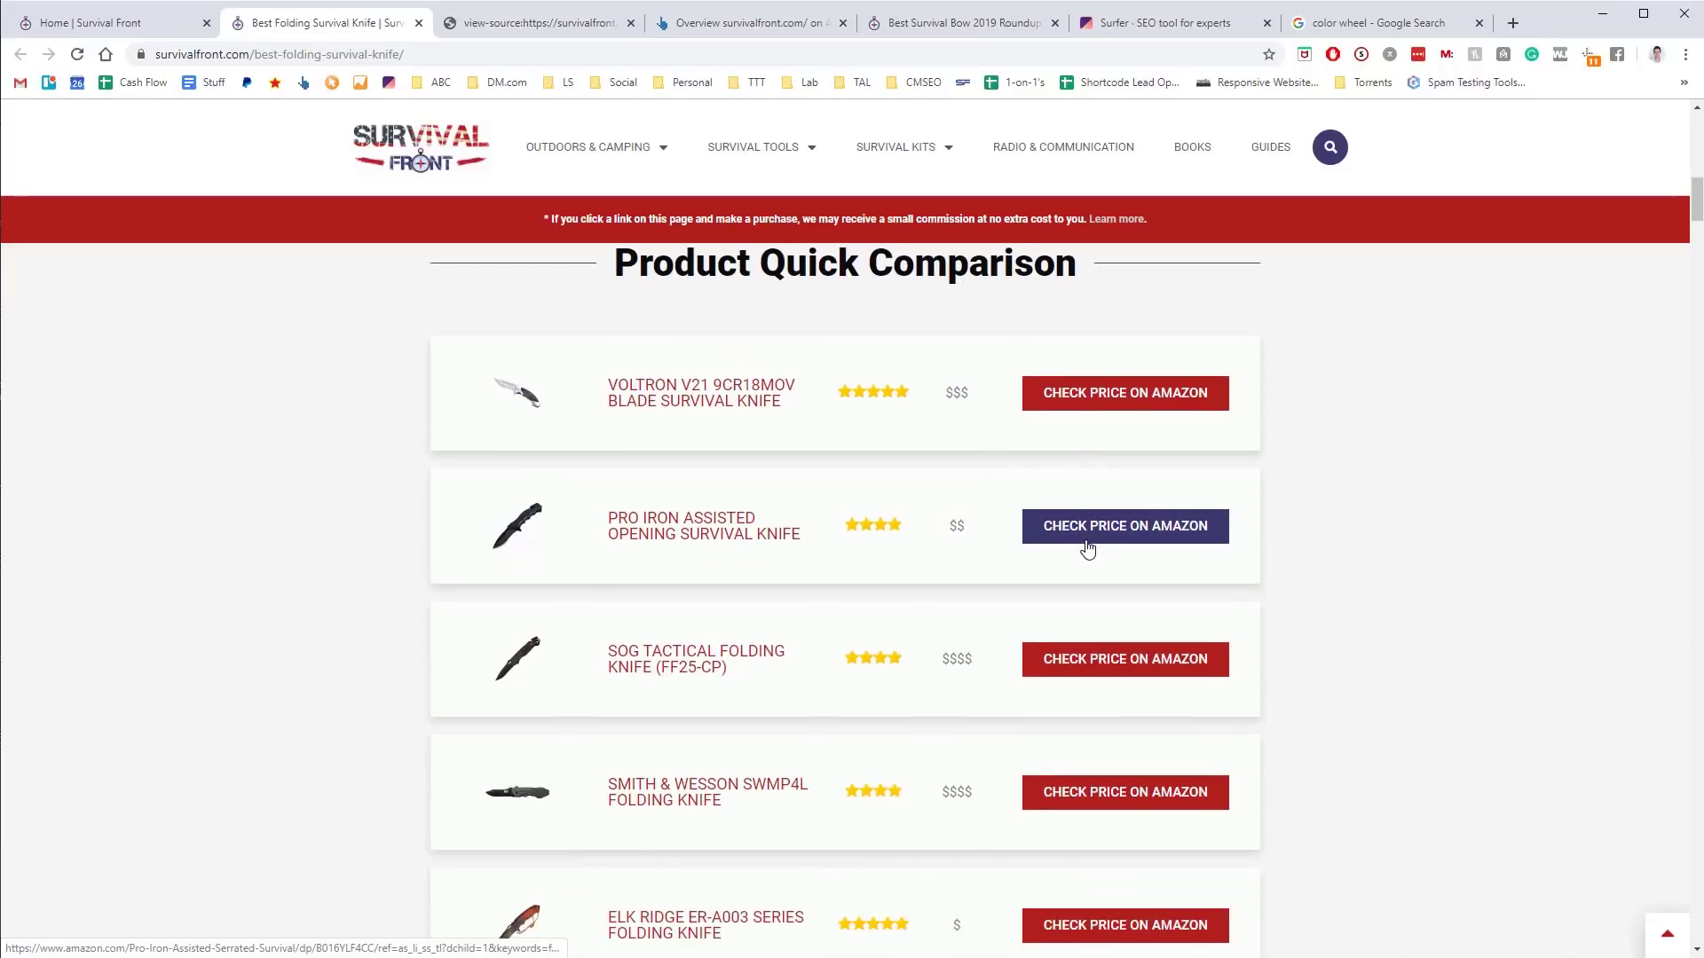
{"action": "scroll", "coordinate": [1086, 550], "scroll_direction": "up", "scroll_amount": 1}
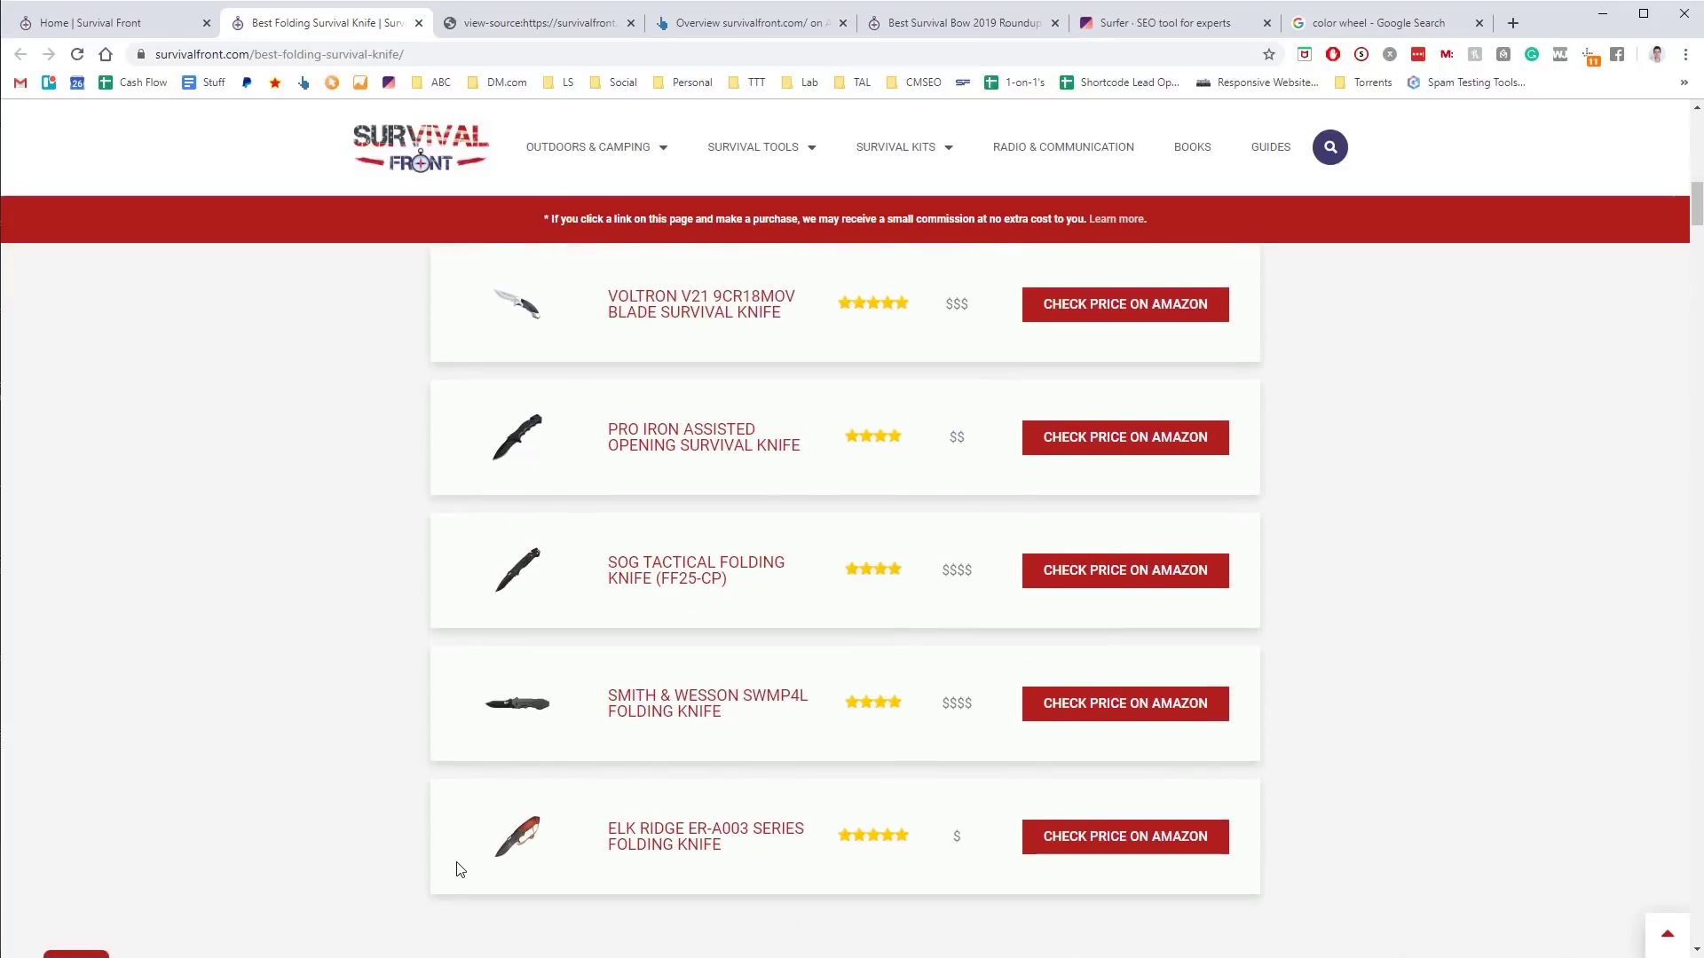
{"action": "scroll", "coordinate": [639, 493], "scroll_direction": "up", "scroll_amount": 20}
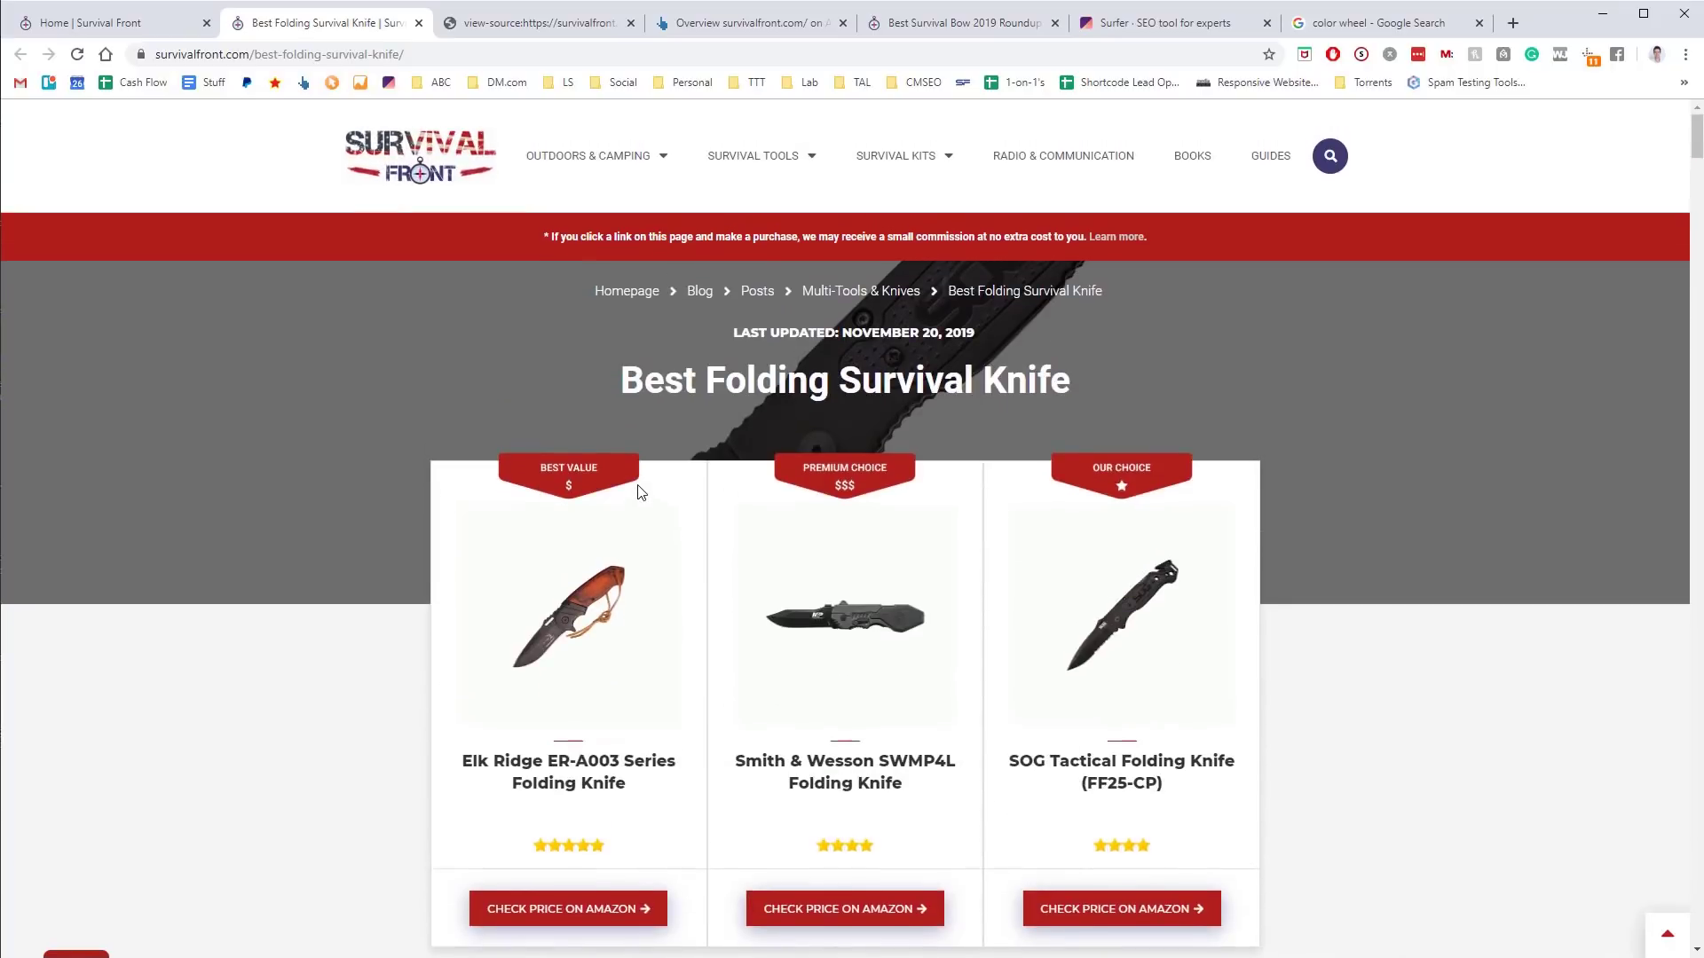
{"action": "scroll", "coordinate": [639, 493], "scroll_direction": "down", "scroll_amount": 7}
{"action": "scroll", "coordinate": [639, 488], "scroll_direction": "down", "scroll_amount": 4}
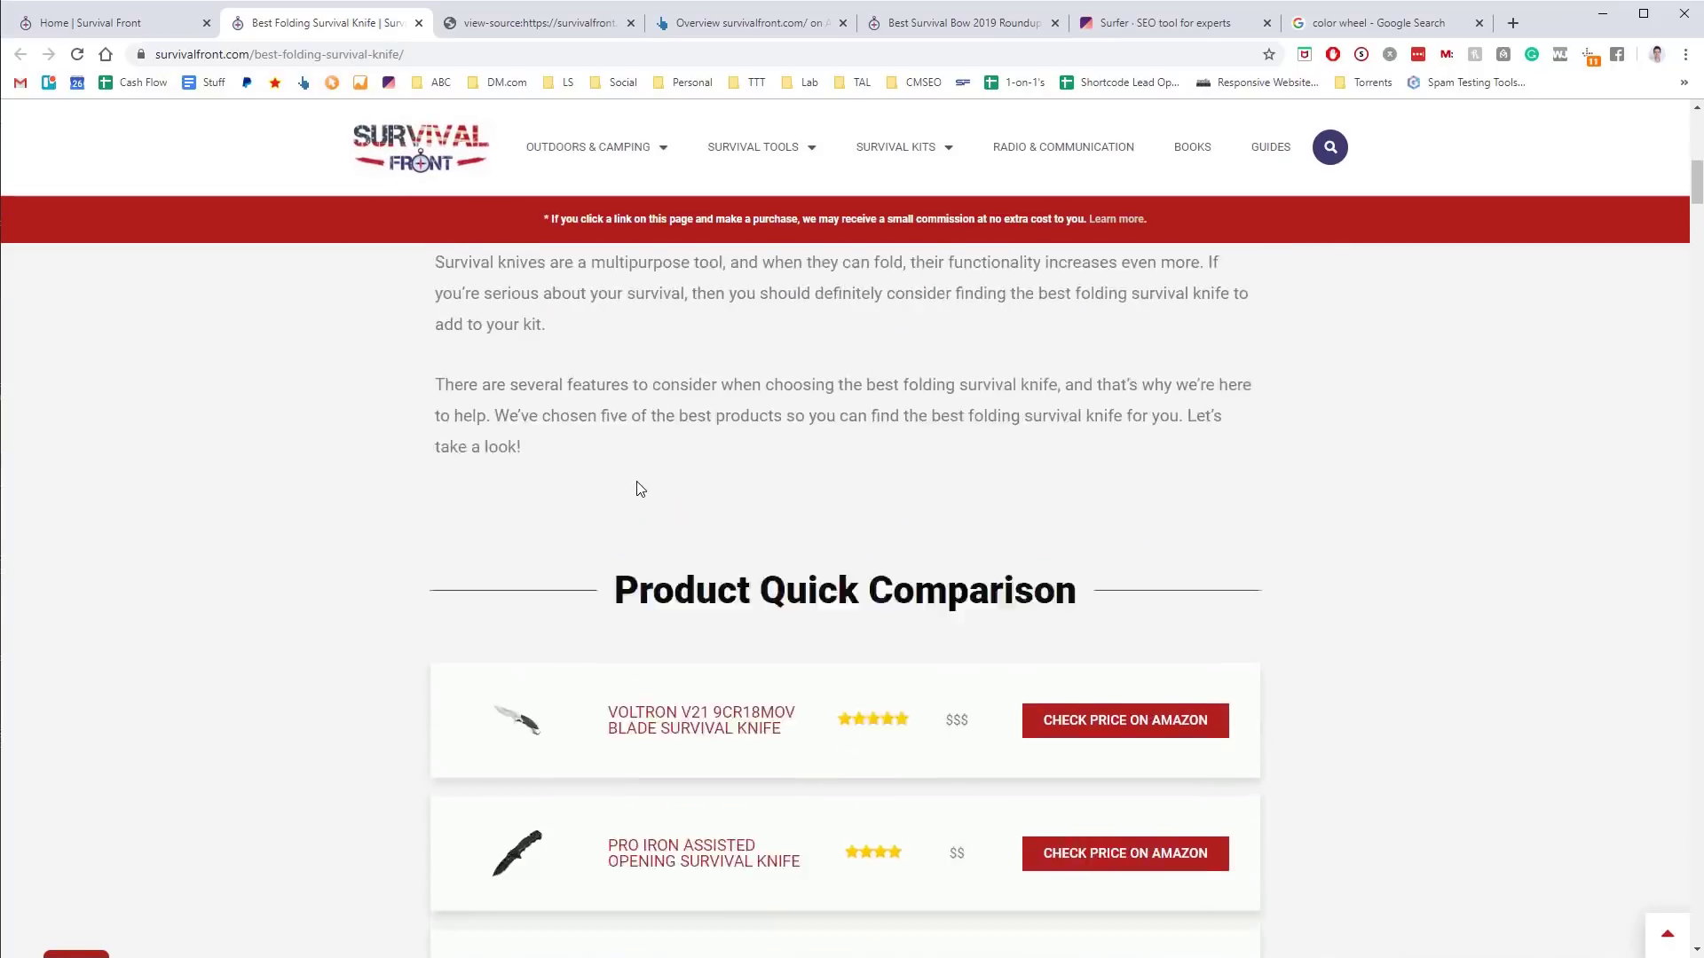
{"action": "scroll", "coordinate": [670, 588], "scroll_direction": "up", "scroll_amount": 5}
{"action": "scroll", "coordinate": [670, 589], "scroll_direction": "down", "scroll_amount": 2}
{"action": "scroll", "coordinate": [670, 588], "scroll_direction": "down", "scroll_amount": 9}
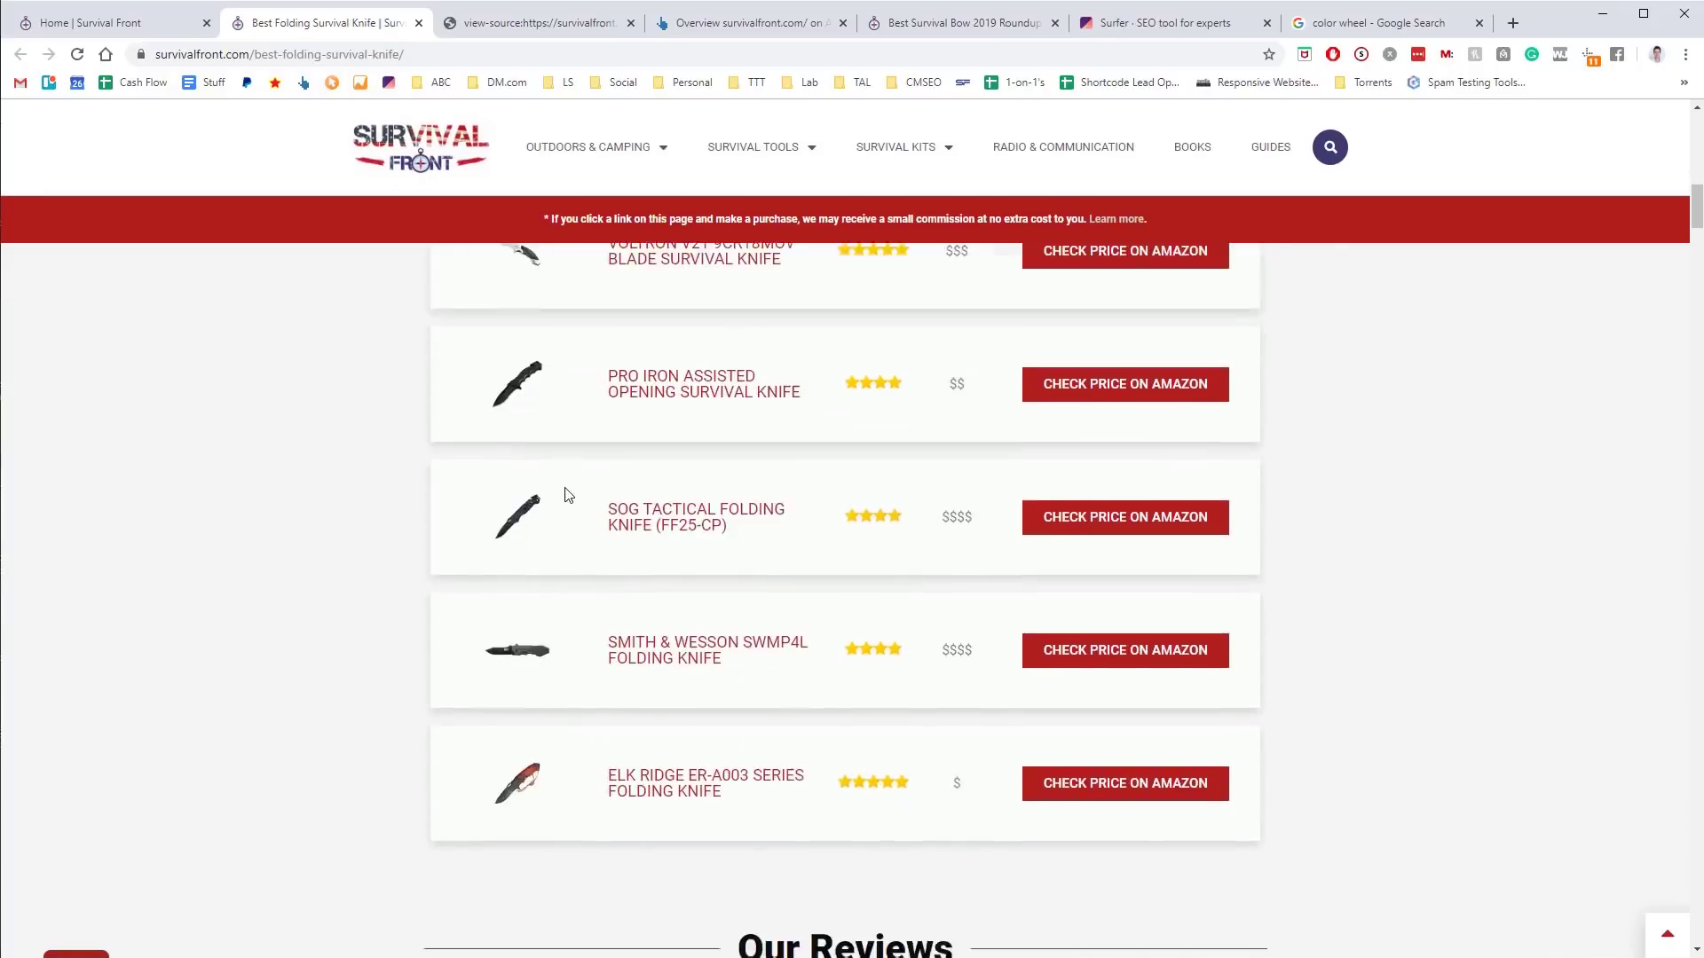
Highlight the SOG Tactical Folding Knife's dollar-sign price rating in the Product Quick Comparison and compare it with the Smith & Wesson's
{"action": "scroll", "coordinate": [563, 495], "scroll_direction": "up", "scroll_amount": 2}
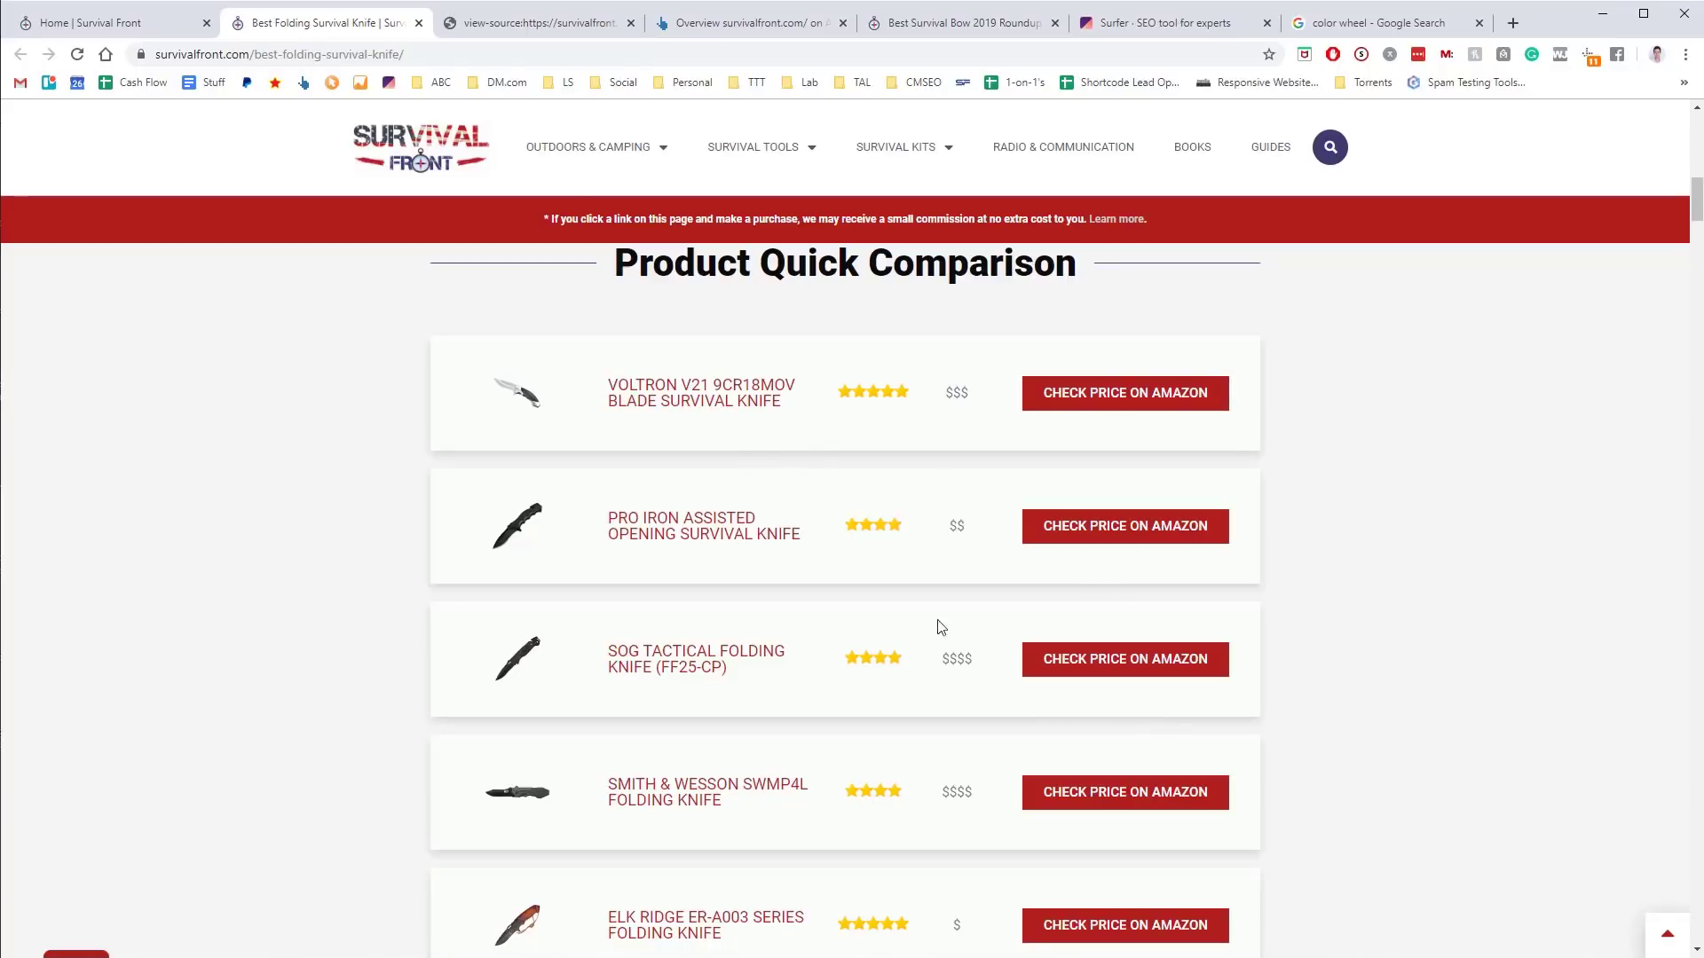
{"action": "double_click", "coordinate": [960, 659]}
{"action": "left_click", "coordinate": [954, 787]}
Examine the individual Elk Ridge and Smith & Wesson knife reviews, including their images and pros and cons
{"action": "scroll", "coordinate": [498, 628], "scroll_direction": "down", "scroll_amount": 10}
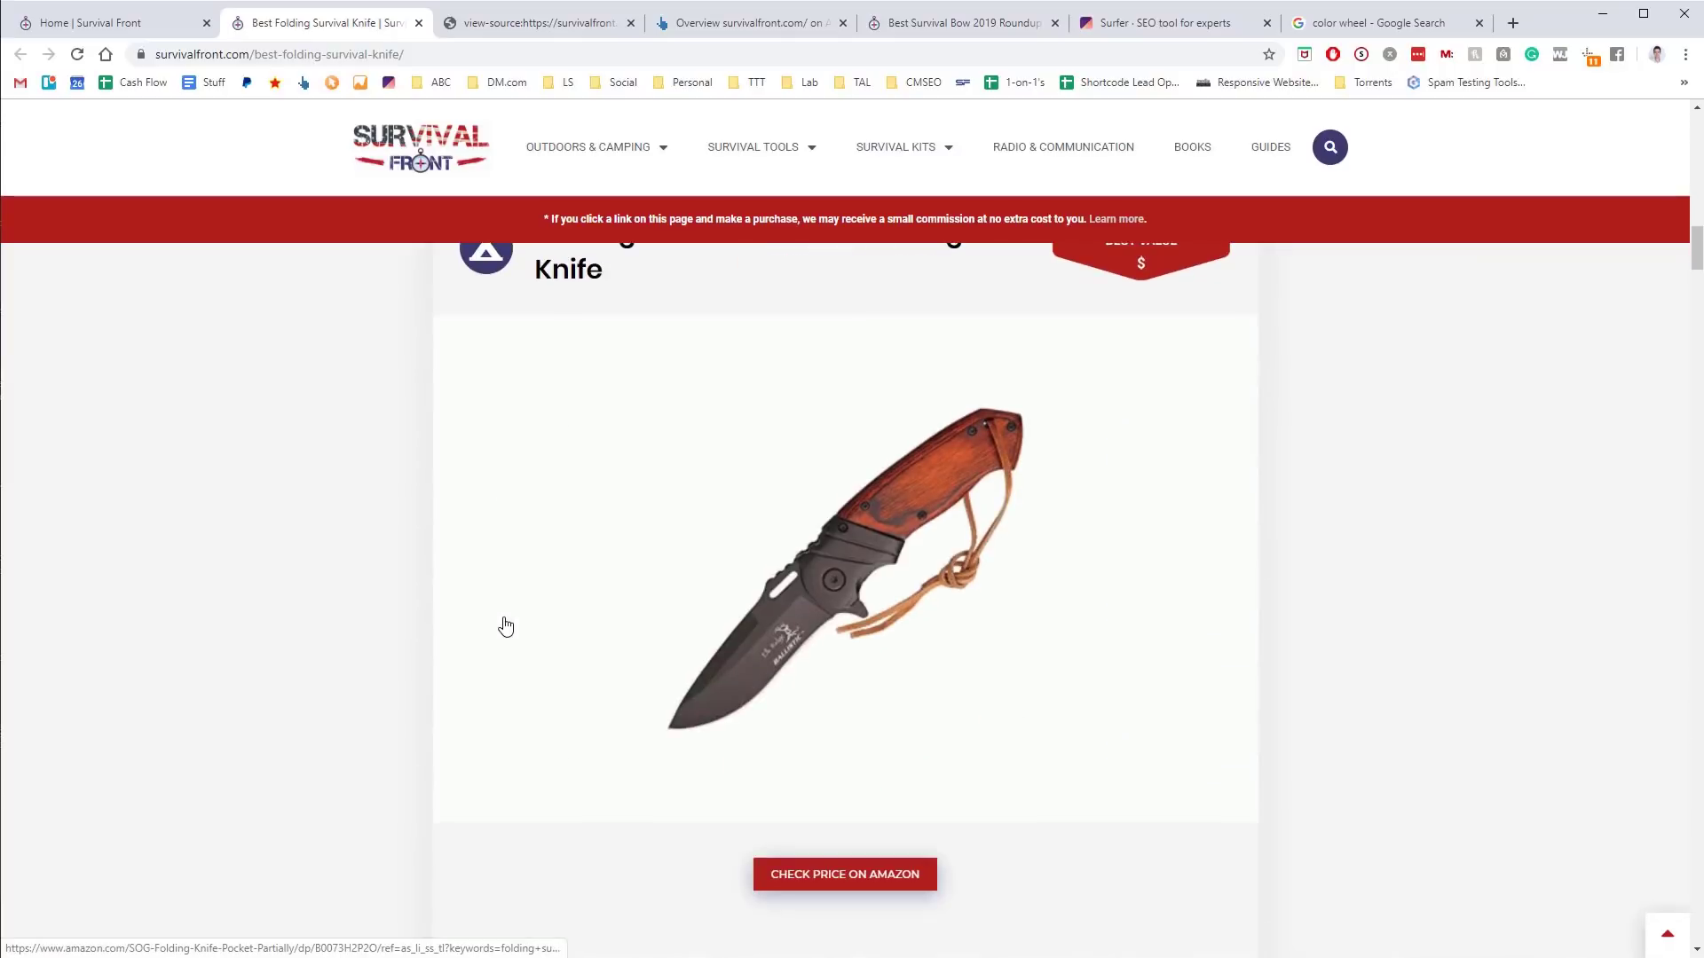
{"action": "scroll", "coordinate": [503, 617], "scroll_direction": "up", "scroll_amount": 3}
{"action": "scroll", "coordinate": [411, 258], "scroll_direction": "down", "scroll_amount": 4}
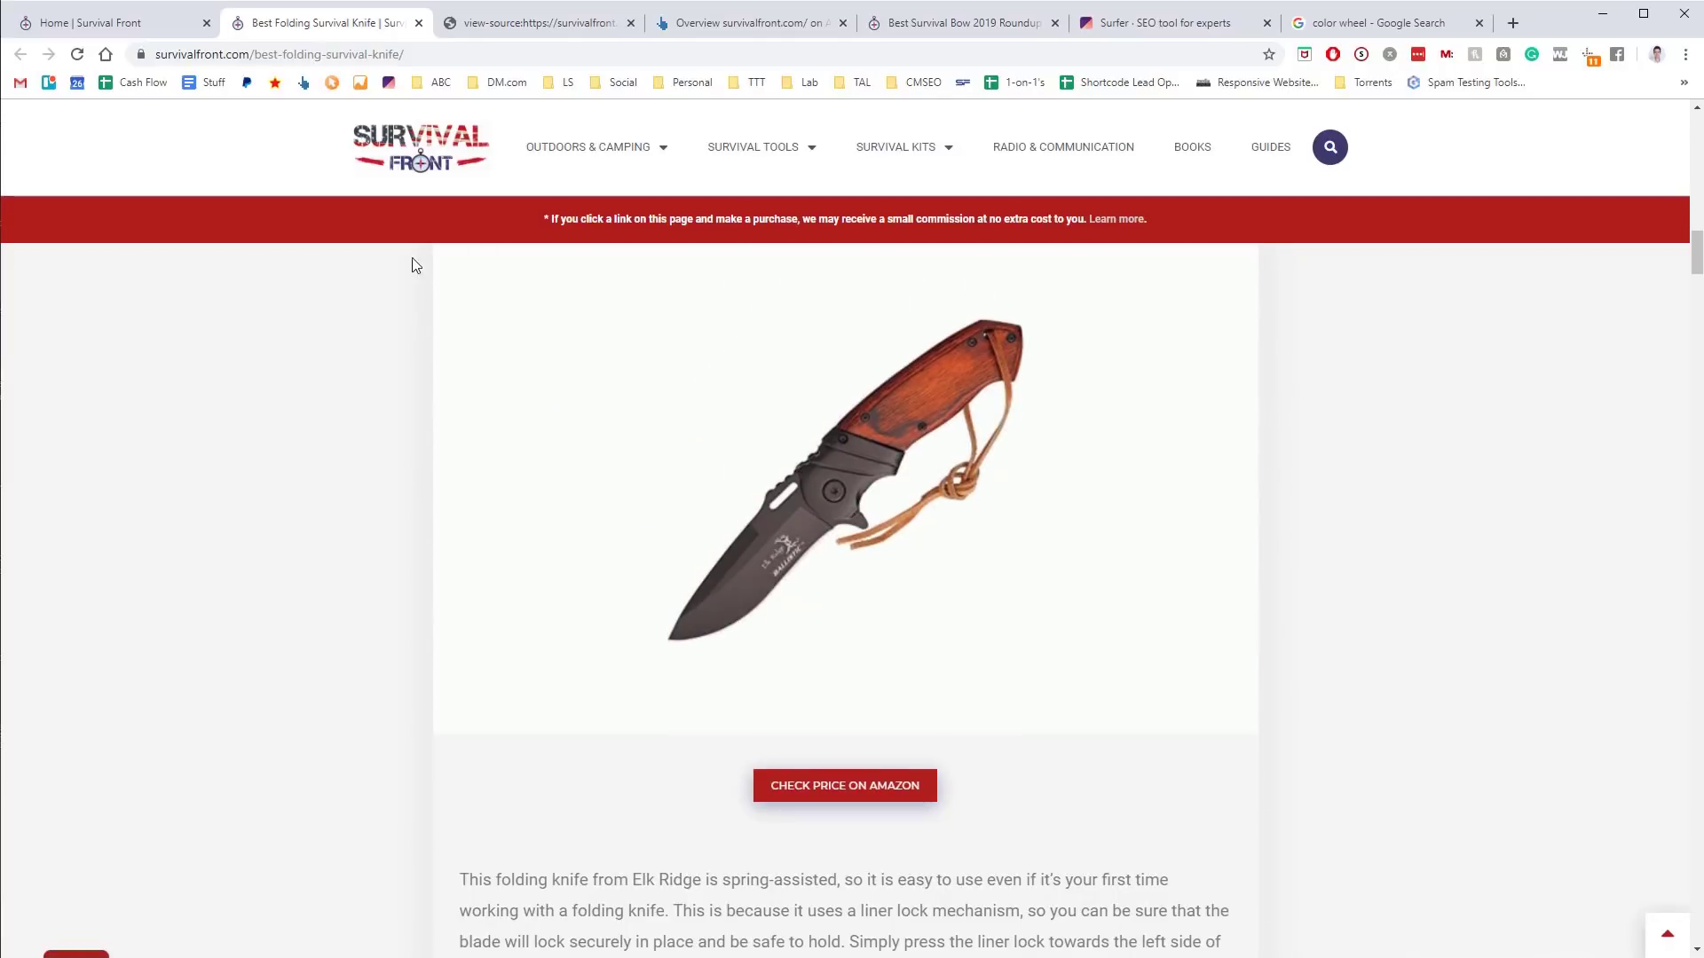
{"action": "scroll", "coordinate": [422, 346], "scroll_direction": "up", "scroll_amount": 1}
{"action": "scroll", "coordinate": [412, 621], "scroll_direction": "down", "scroll_amount": 20}
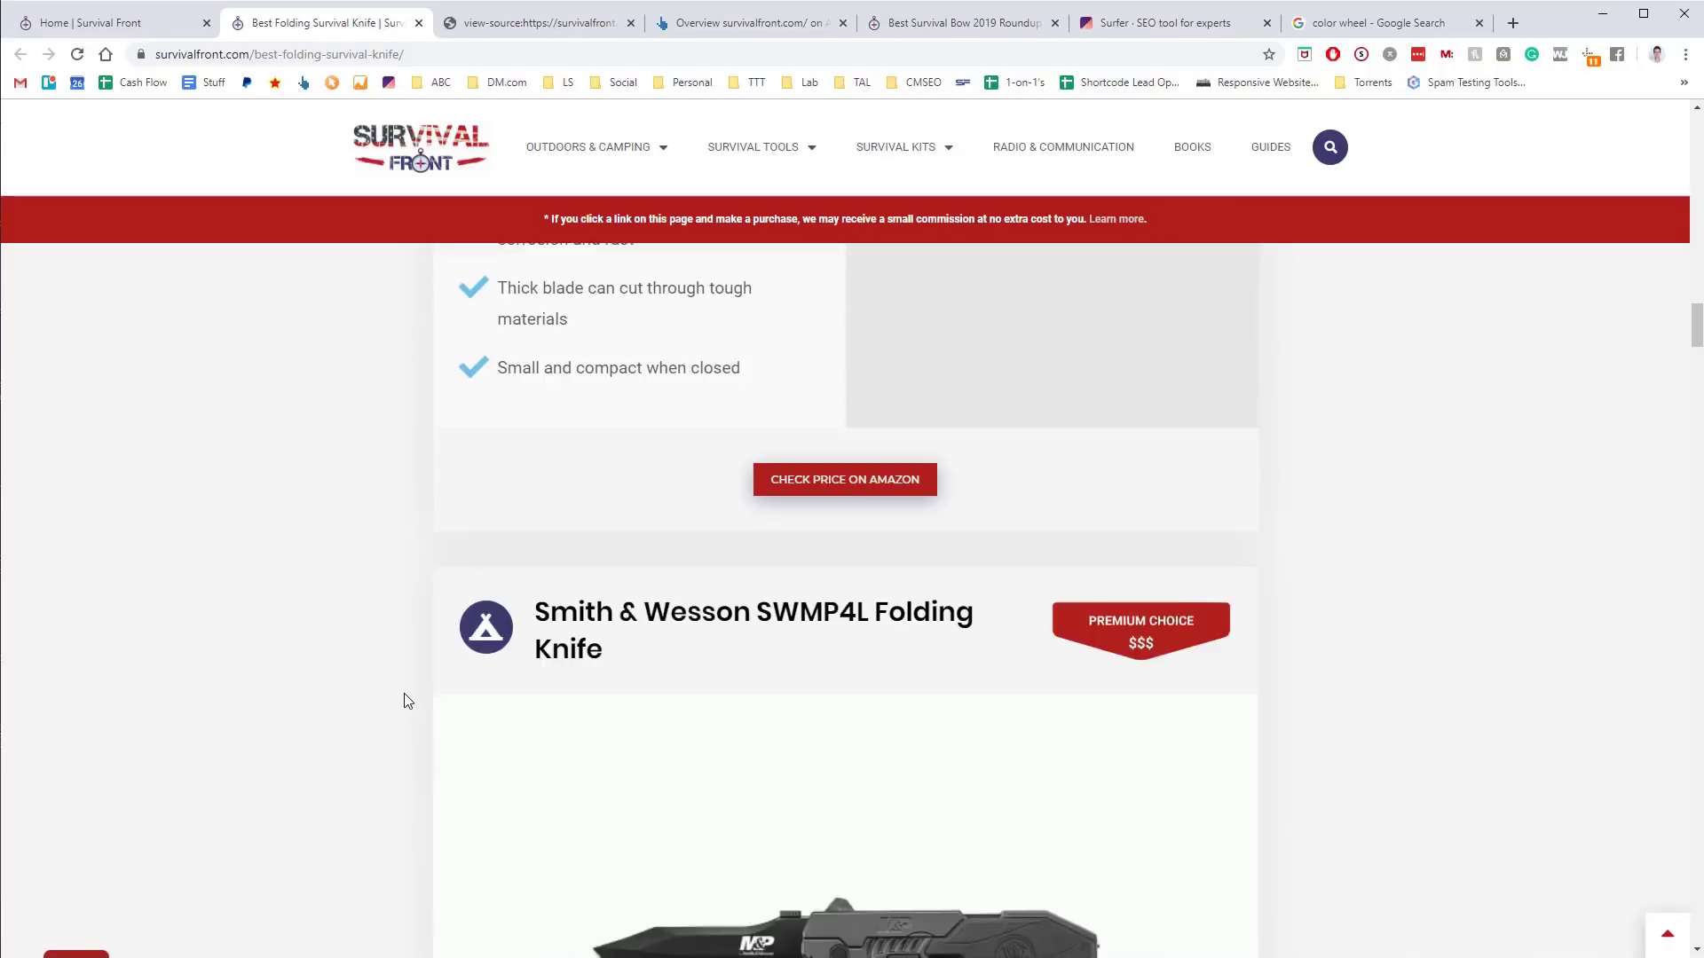
{"action": "scroll", "coordinate": [406, 694], "scroll_direction": "up", "scroll_amount": 3}
{"action": "scroll", "coordinate": [407, 695], "scroll_direction": "down", "scroll_amount": 15}
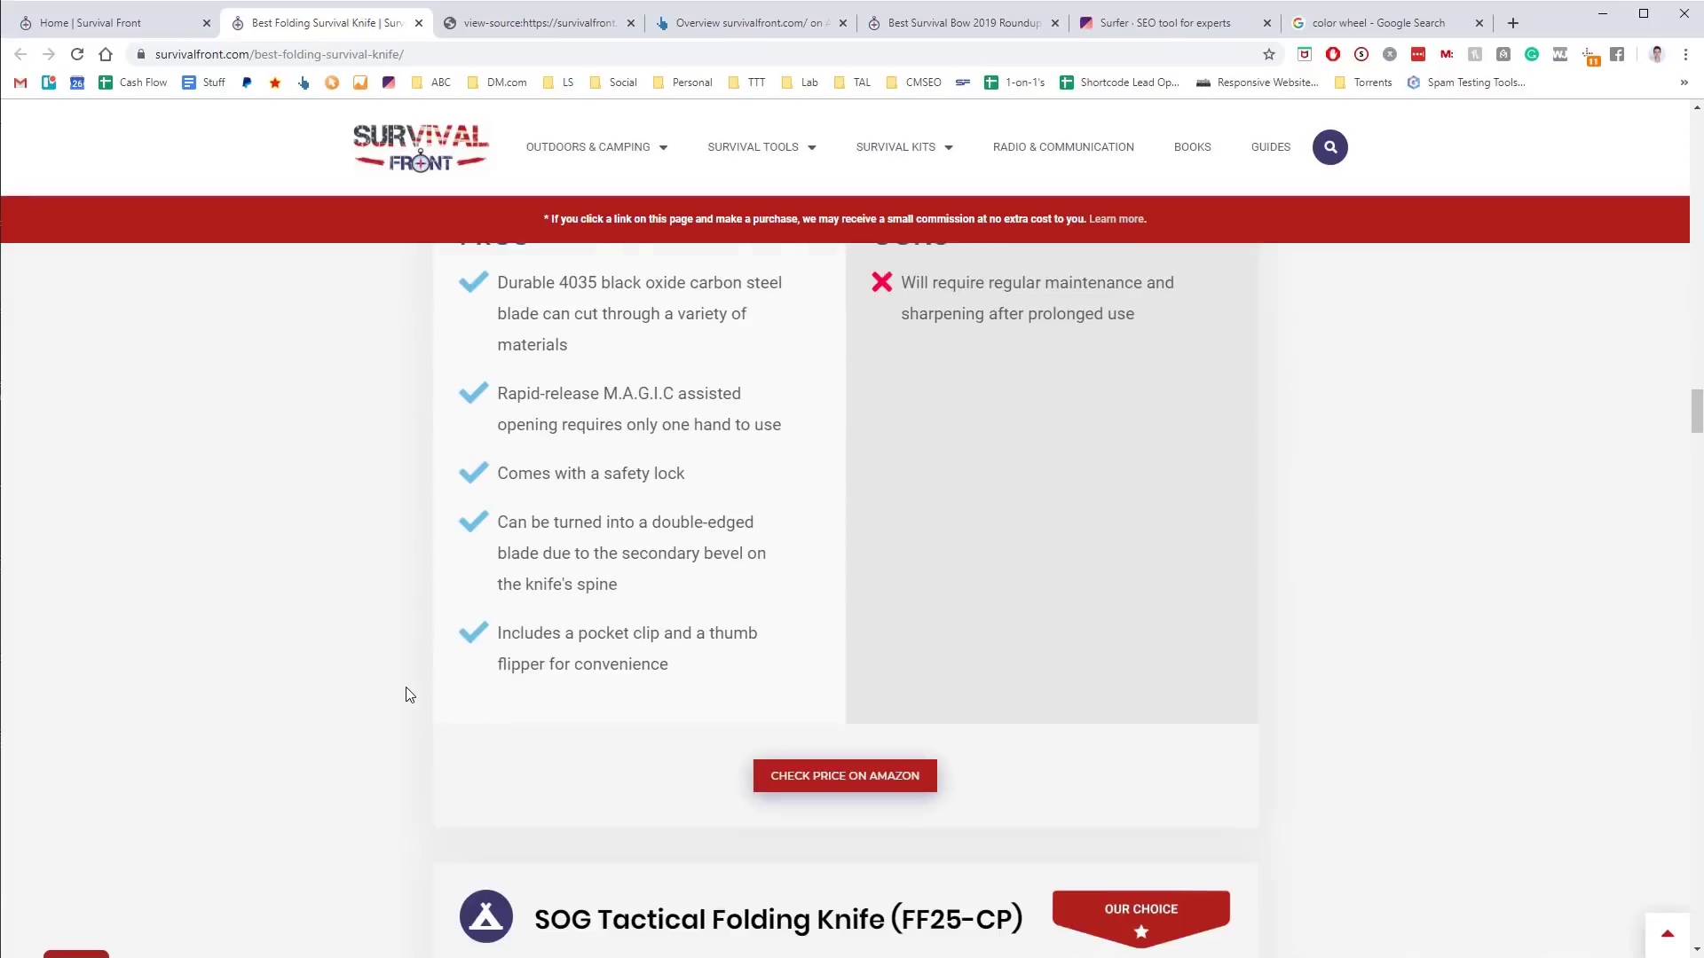
Return to the Elk Ridge knife's pros and cons and highlight the full affiliate disclosure in the fixed banner
{"action": "left_click_drag", "start_coordinate": [1697, 407], "coordinate": [1698, 320]}
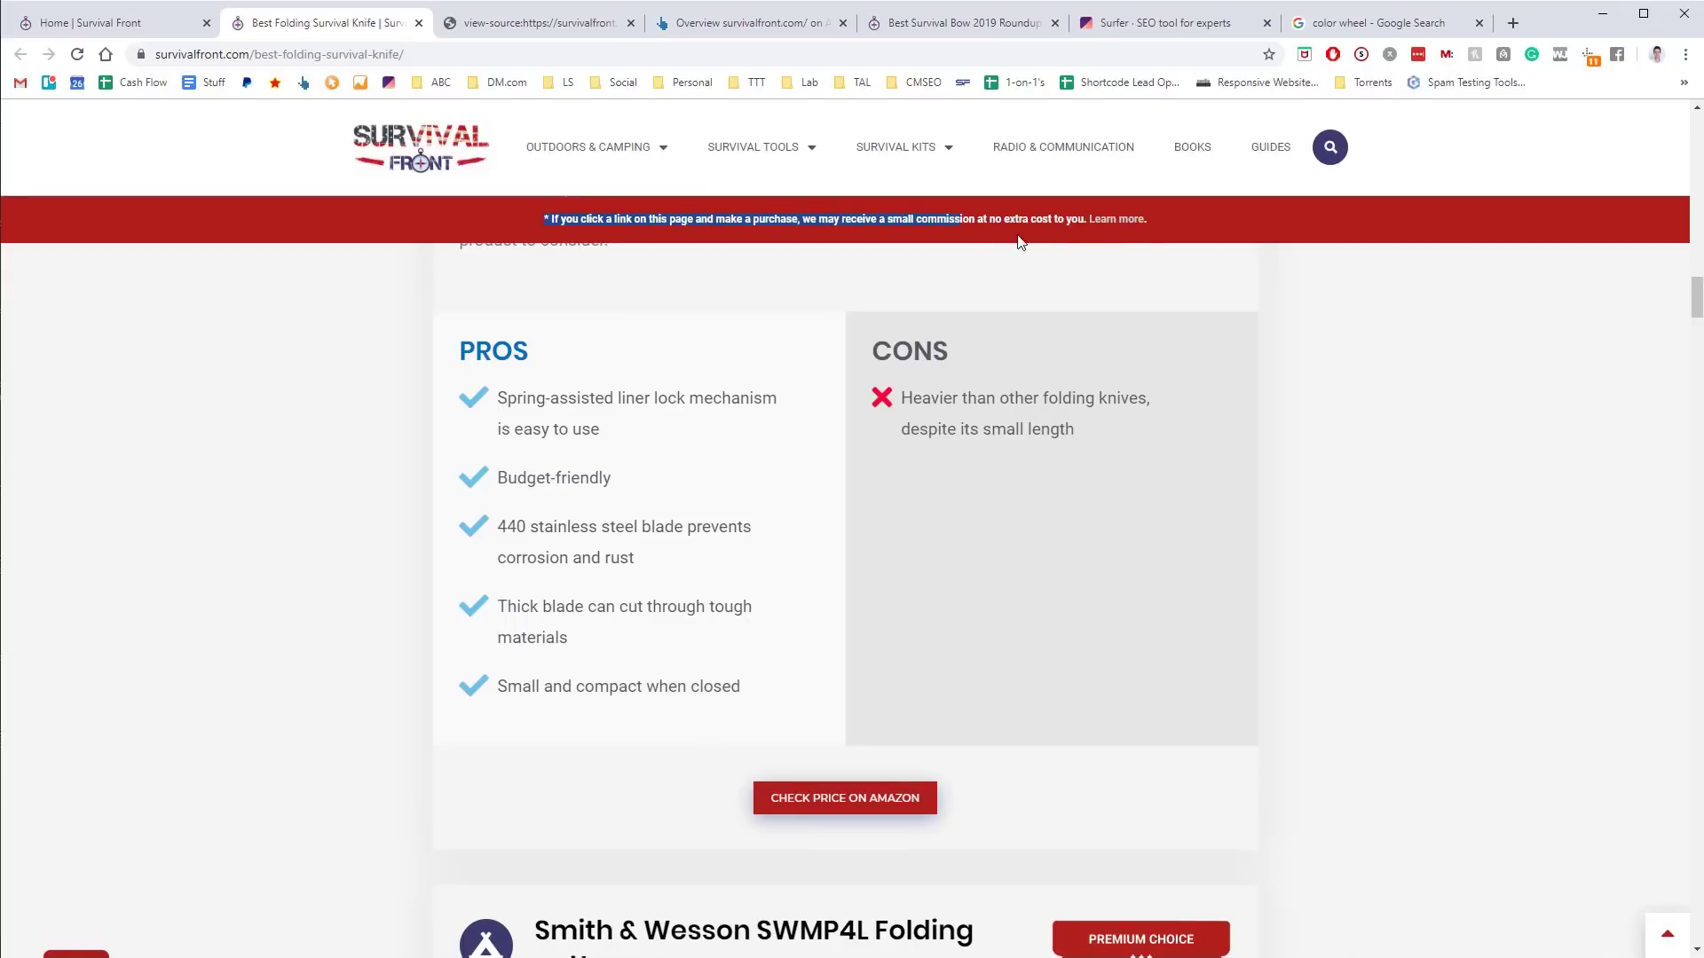
{"action": "left_click_drag", "start_coordinate": [1019, 241], "coordinate": [1178, 242]}
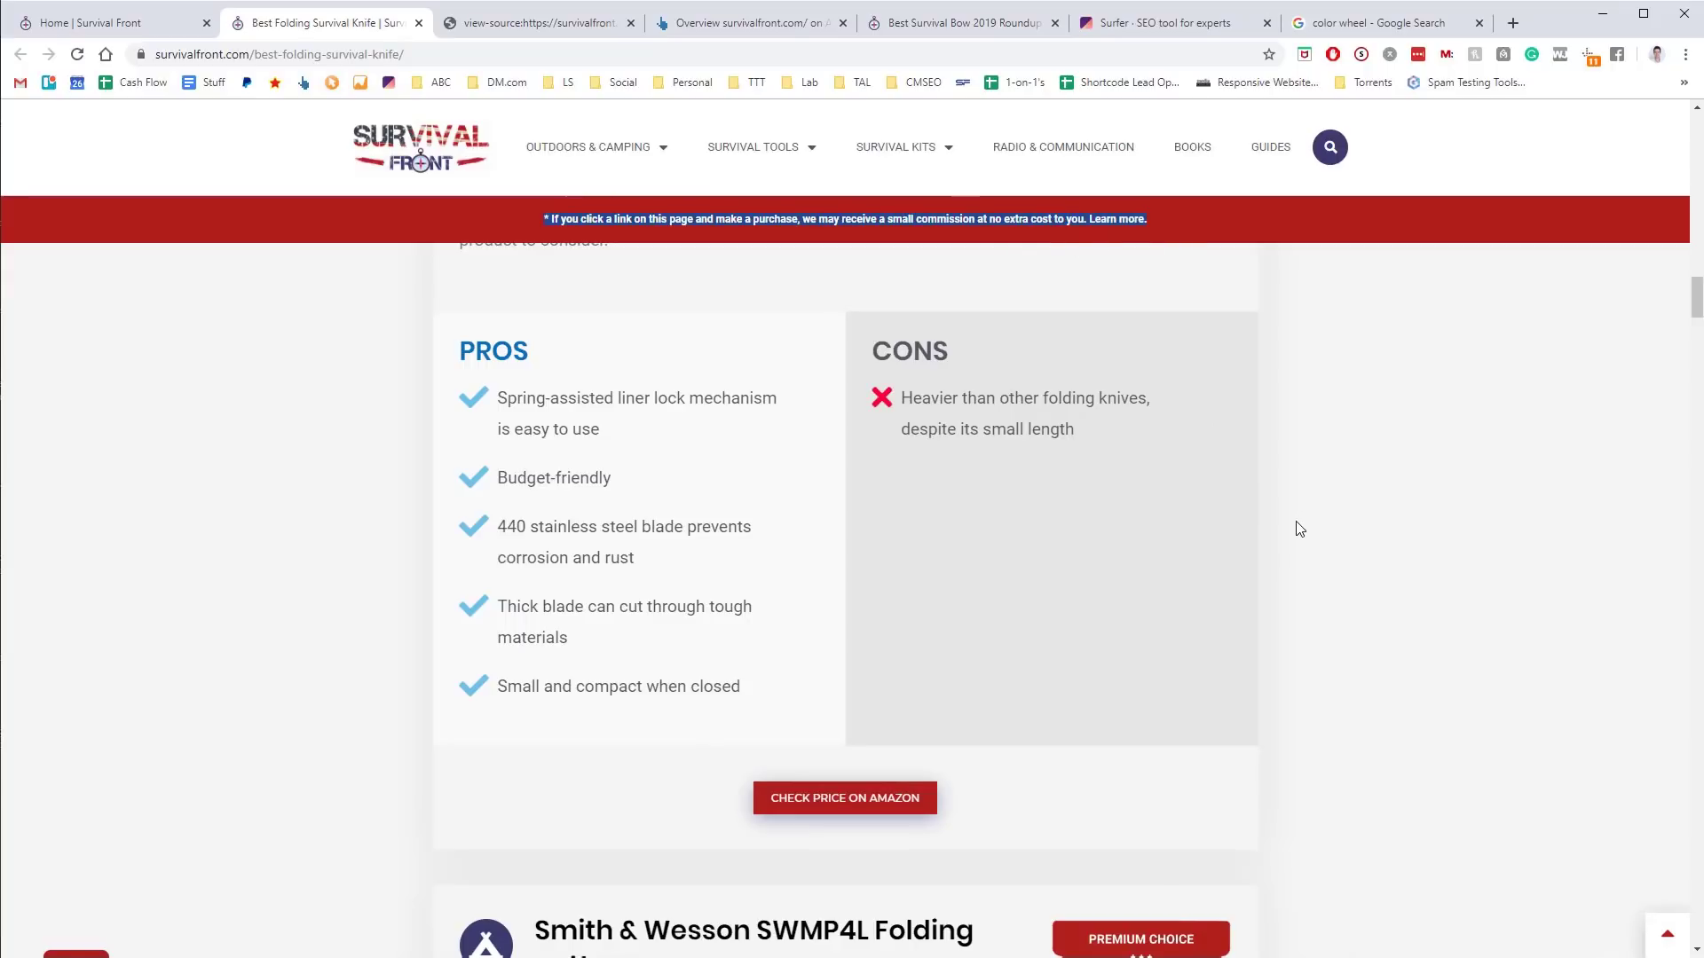
Return to the top of the Survival Front homepage and cycle through the featured article slider
{"action": "left_click", "coordinate": [136, 23]}
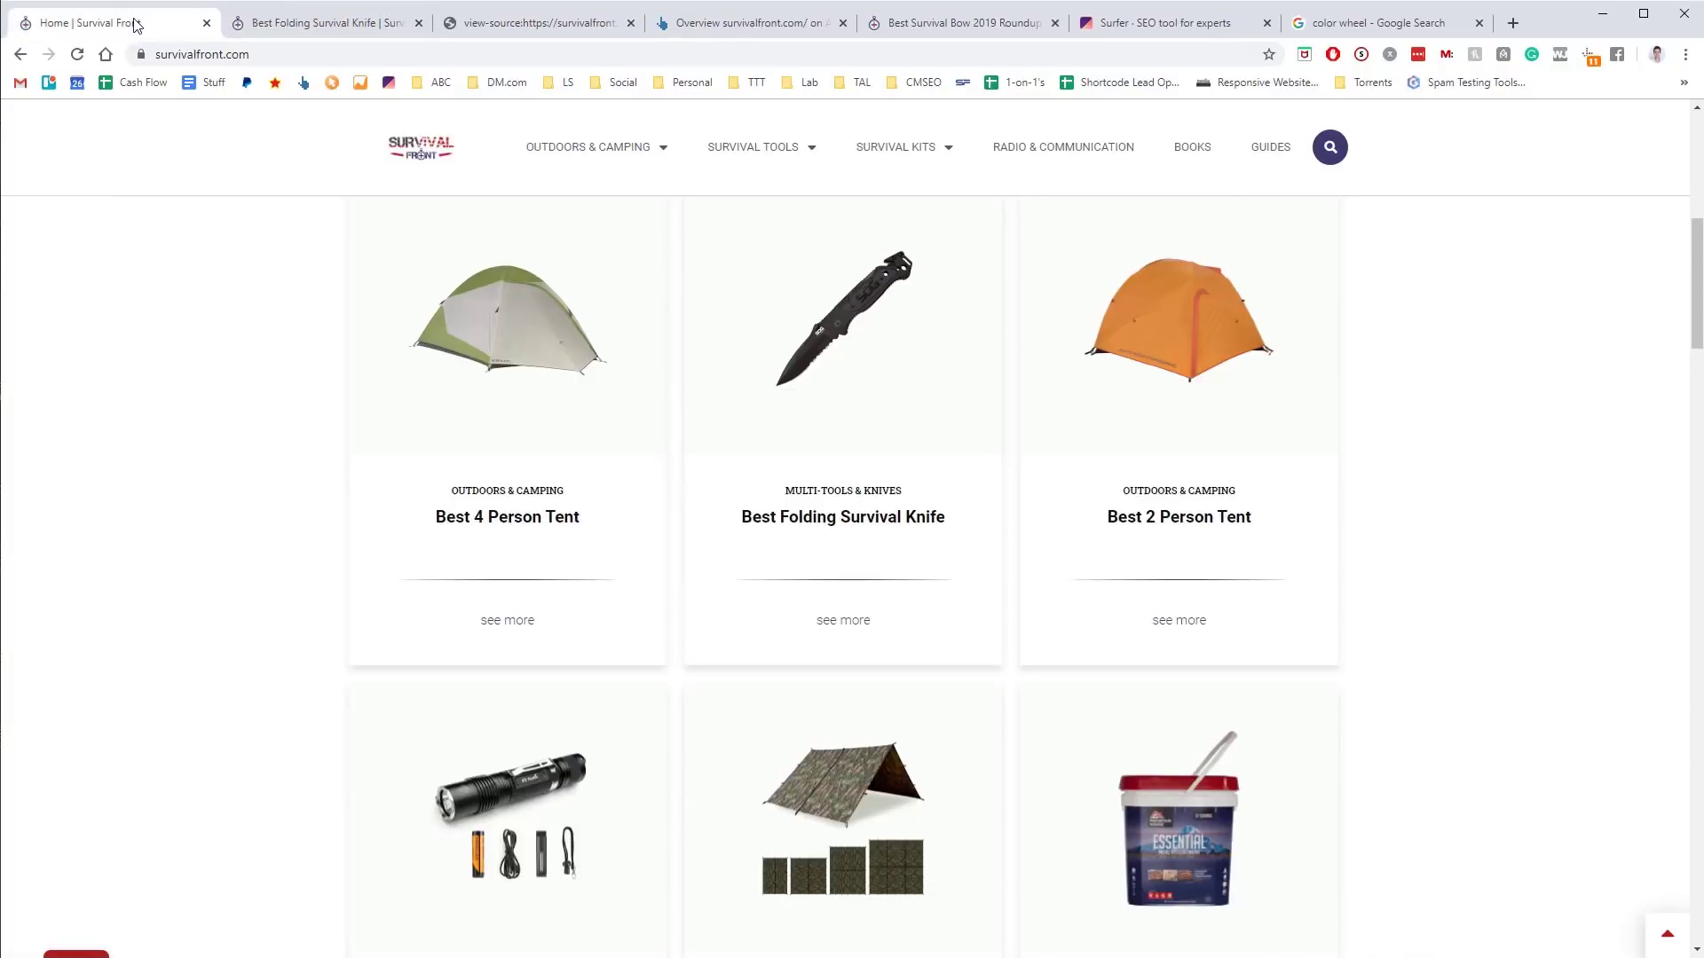
{"action": "scroll", "coordinate": [771, 539], "scroll_direction": "up", "scroll_amount": 8}
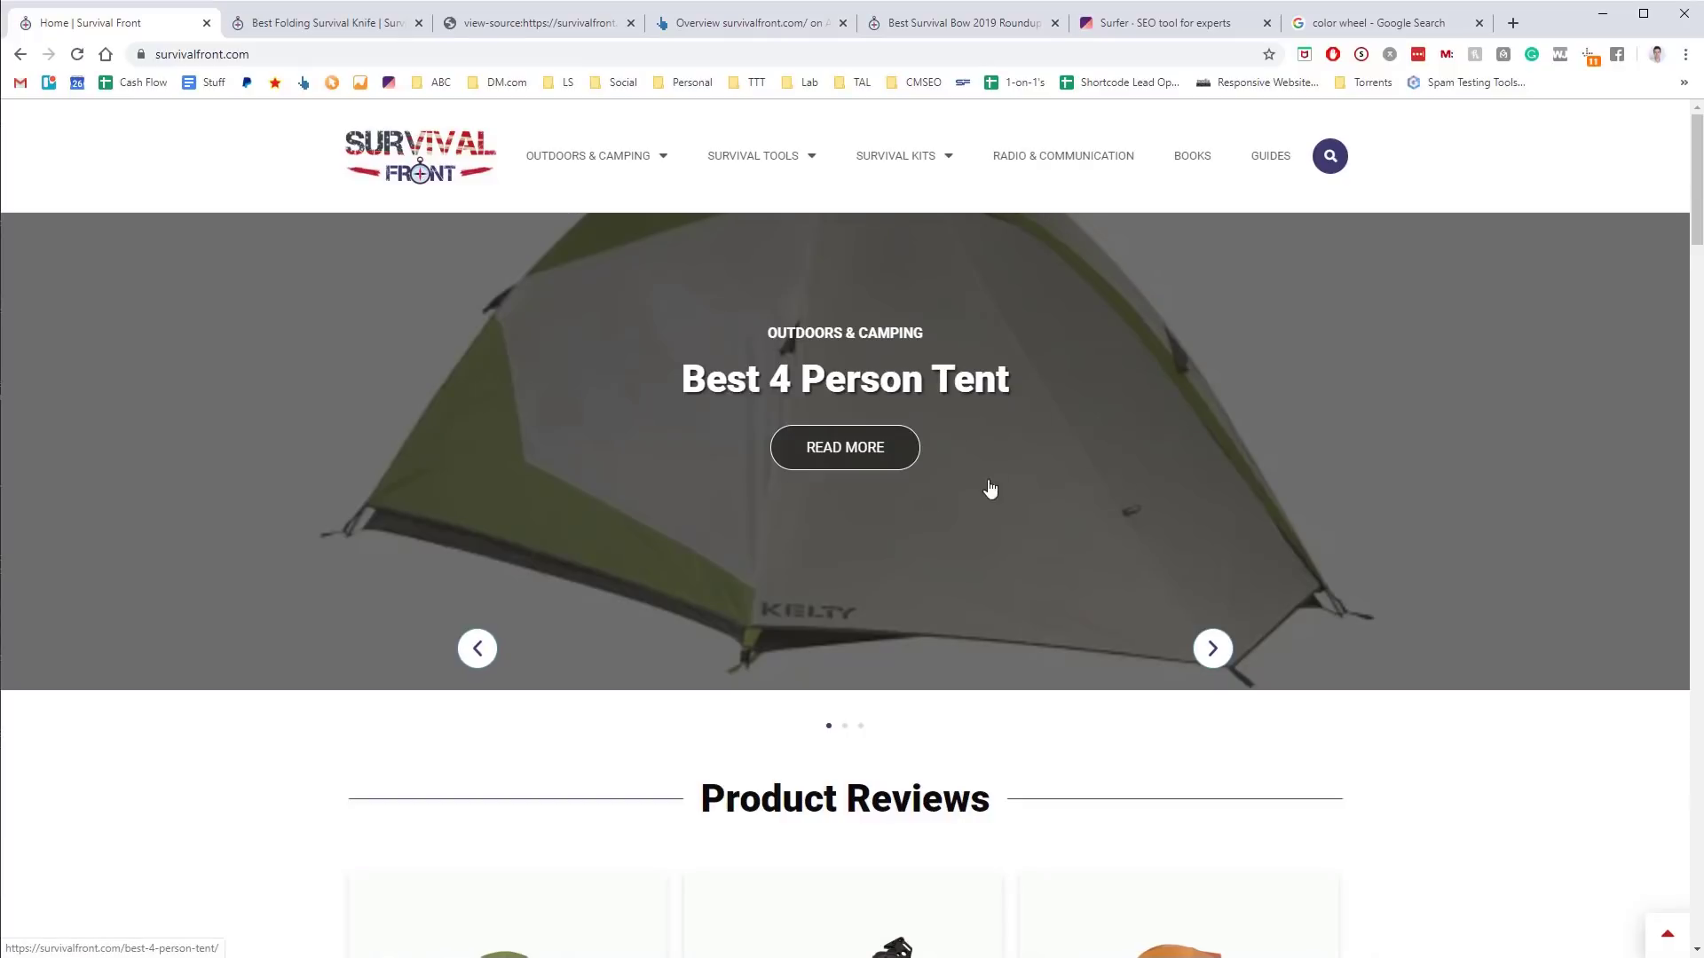
{"action": "left_click", "coordinate": [1213, 649]}
{"action": "left_click", "coordinate": [1213, 649]}
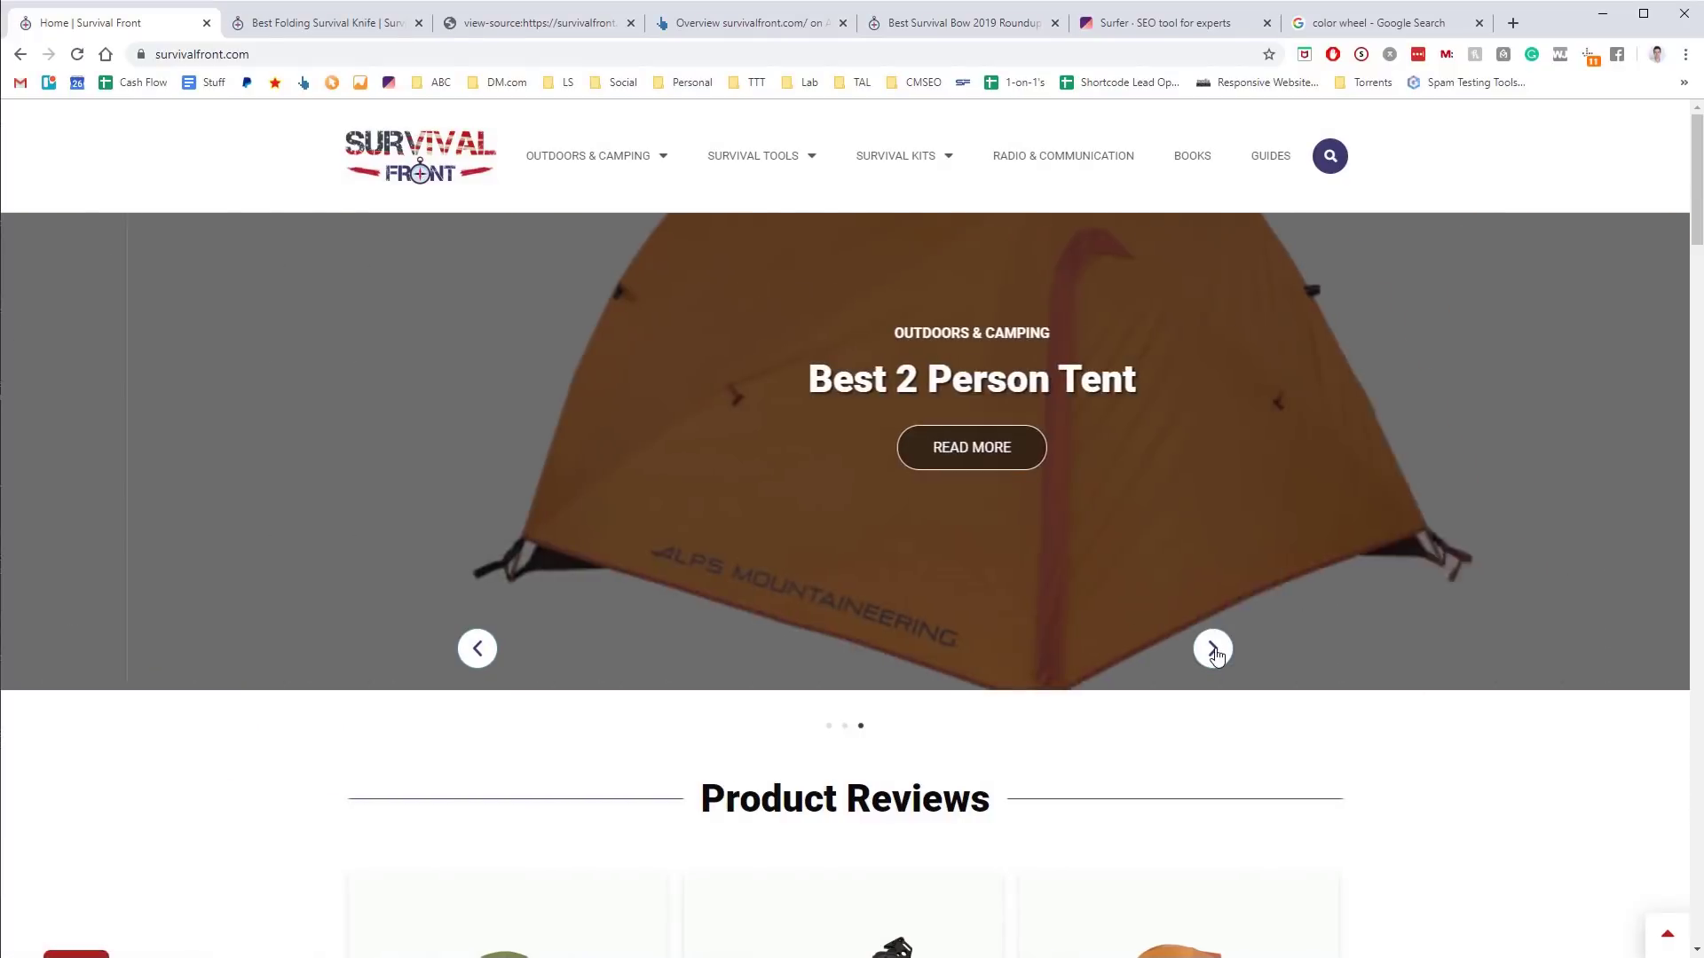
{"action": "left_click", "coordinate": [1213, 649]}
{"action": "left_click", "coordinate": [1213, 649]}
{"action": "left_click", "coordinate": [1213, 648]}
{"action": "left_click", "coordinate": [1213, 648]}
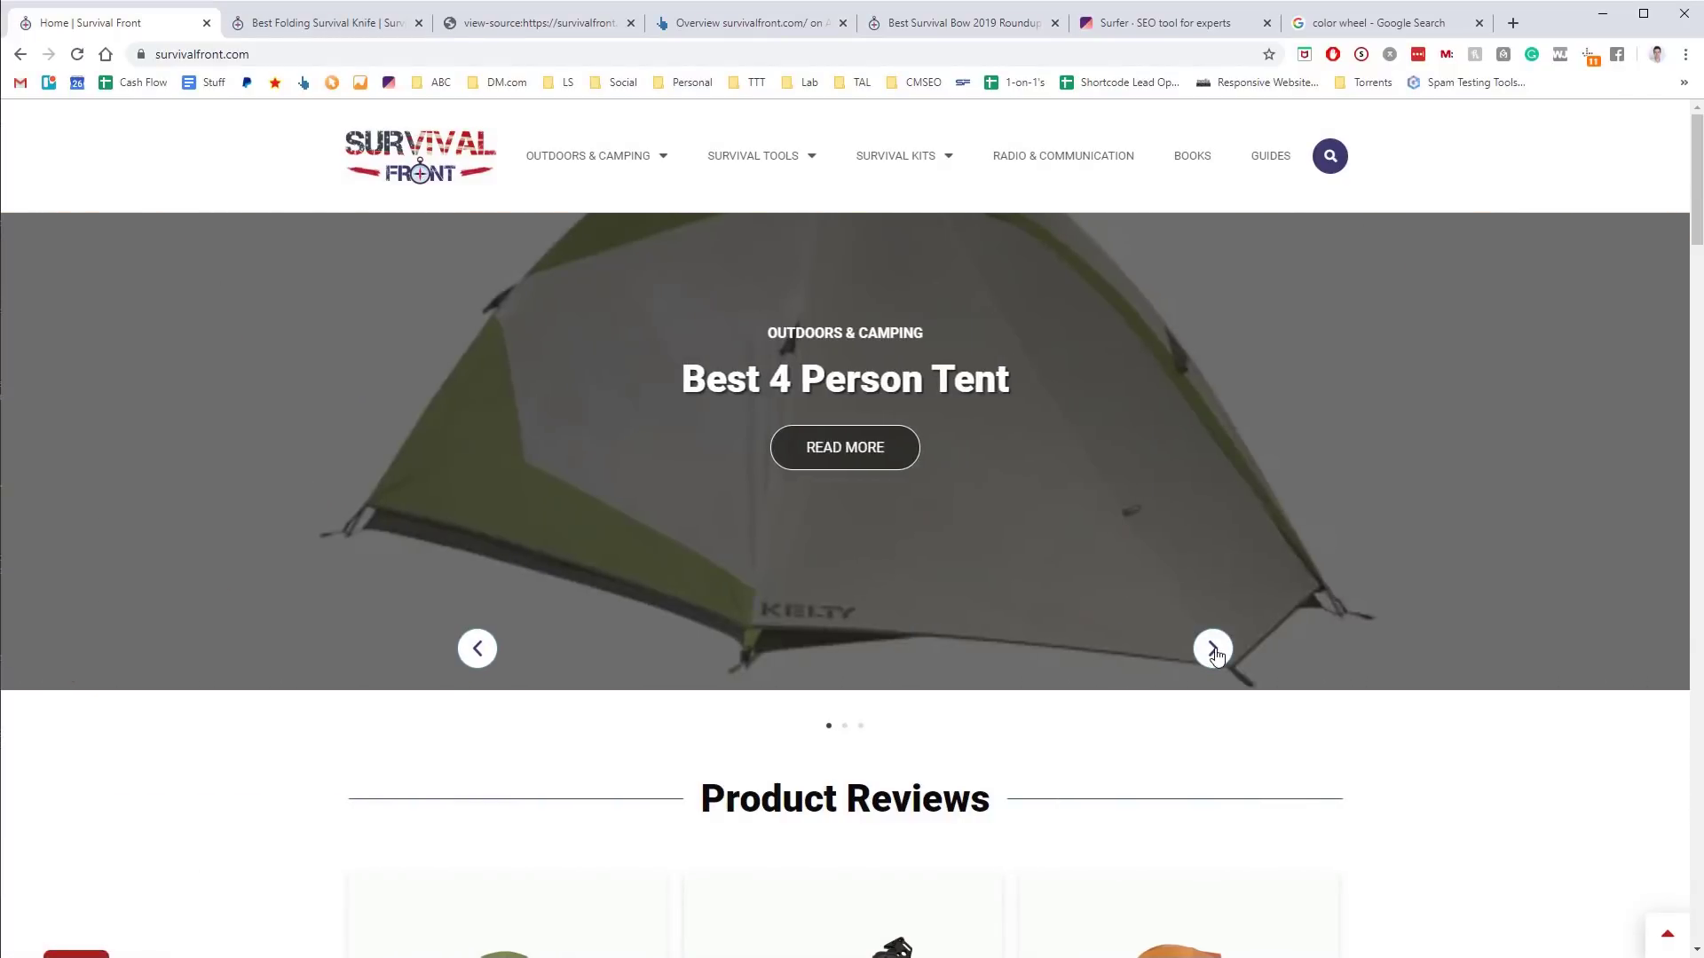
{"action": "left_click", "coordinate": [1213, 649]}
{"action": "left_click", "coordinate": [1213, 648]}
{"action": "left_click", "coordinate": [1213, 649]}
Switch to the Ahrefs Organic Keywords report for survivalfront.com
{"action": "left_click", "coordinate": [717, 26]}
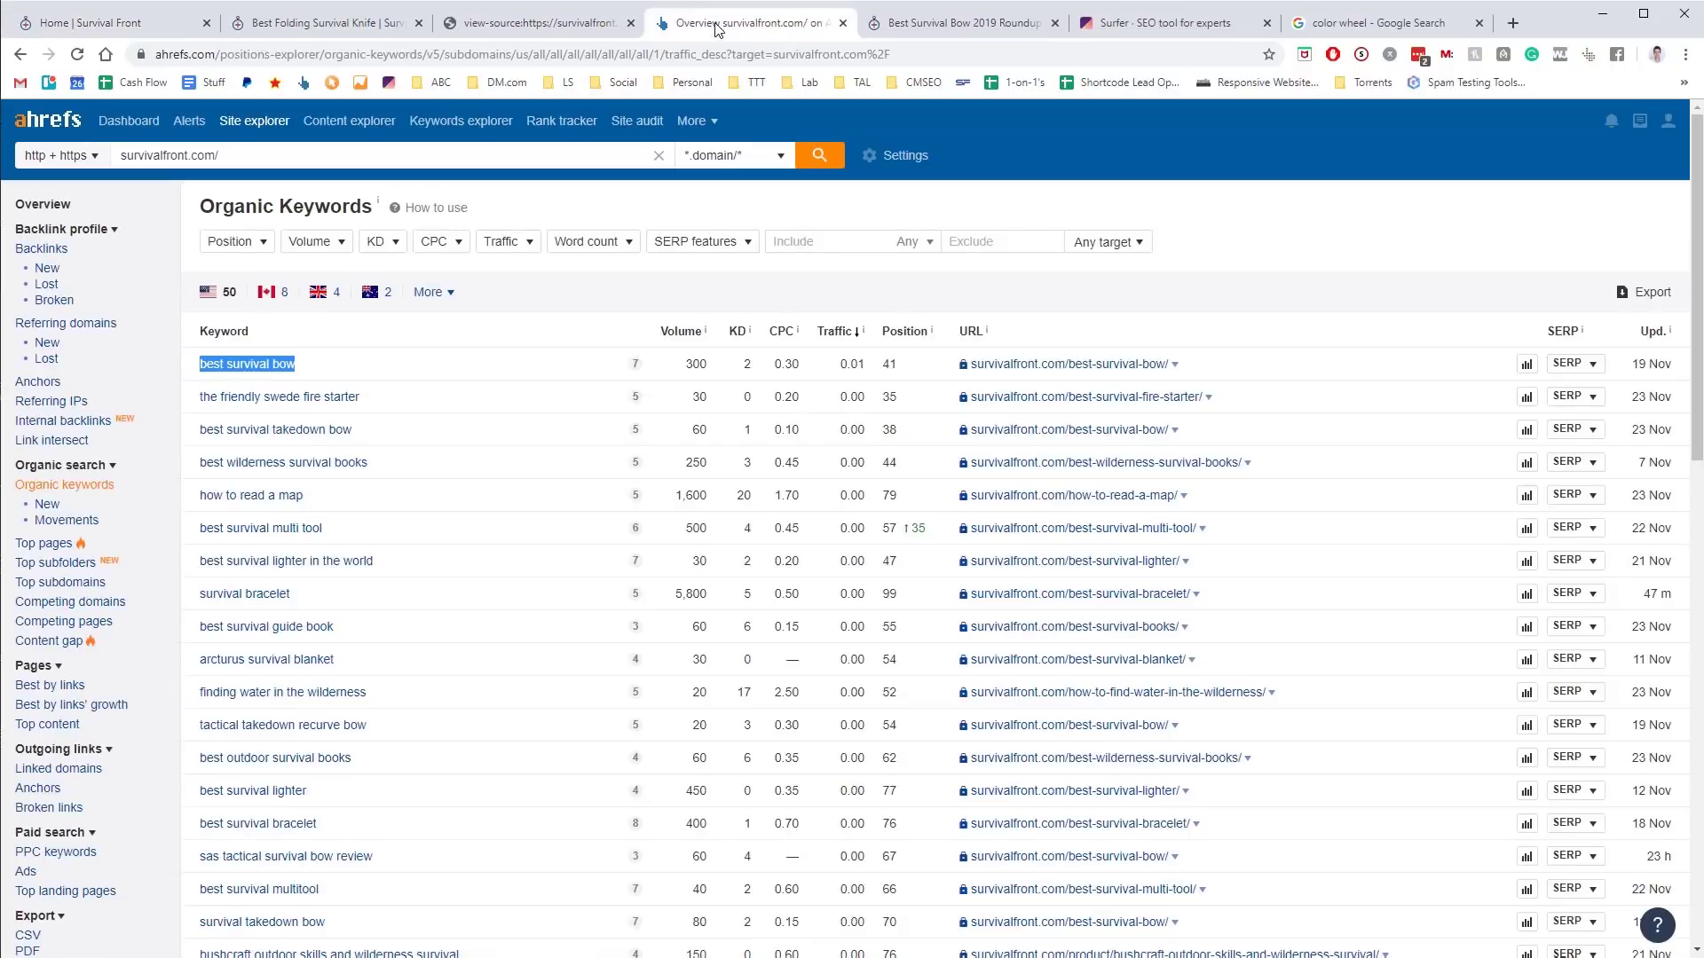
Open the Referring Domains report for survivalfront.com in Ahrefs and check it against the site's homepage
{"action": "left_click", "coordinate": [111, 324]}
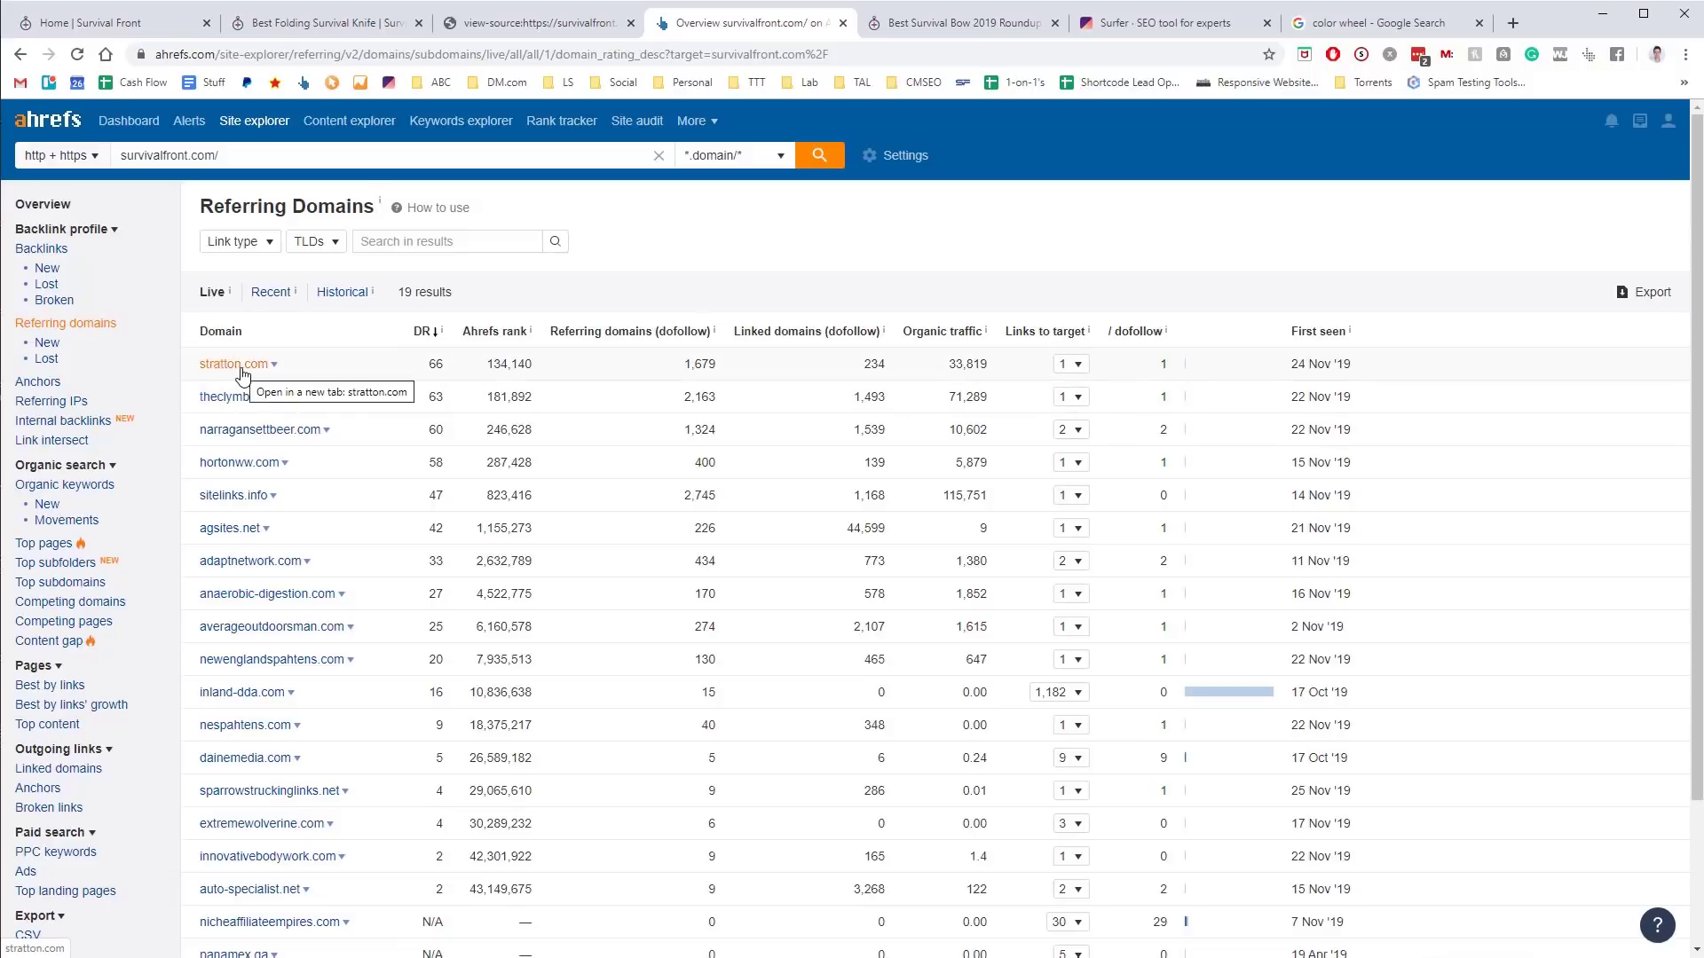
{"action": "left_click", "coordinate": [129, 19]}
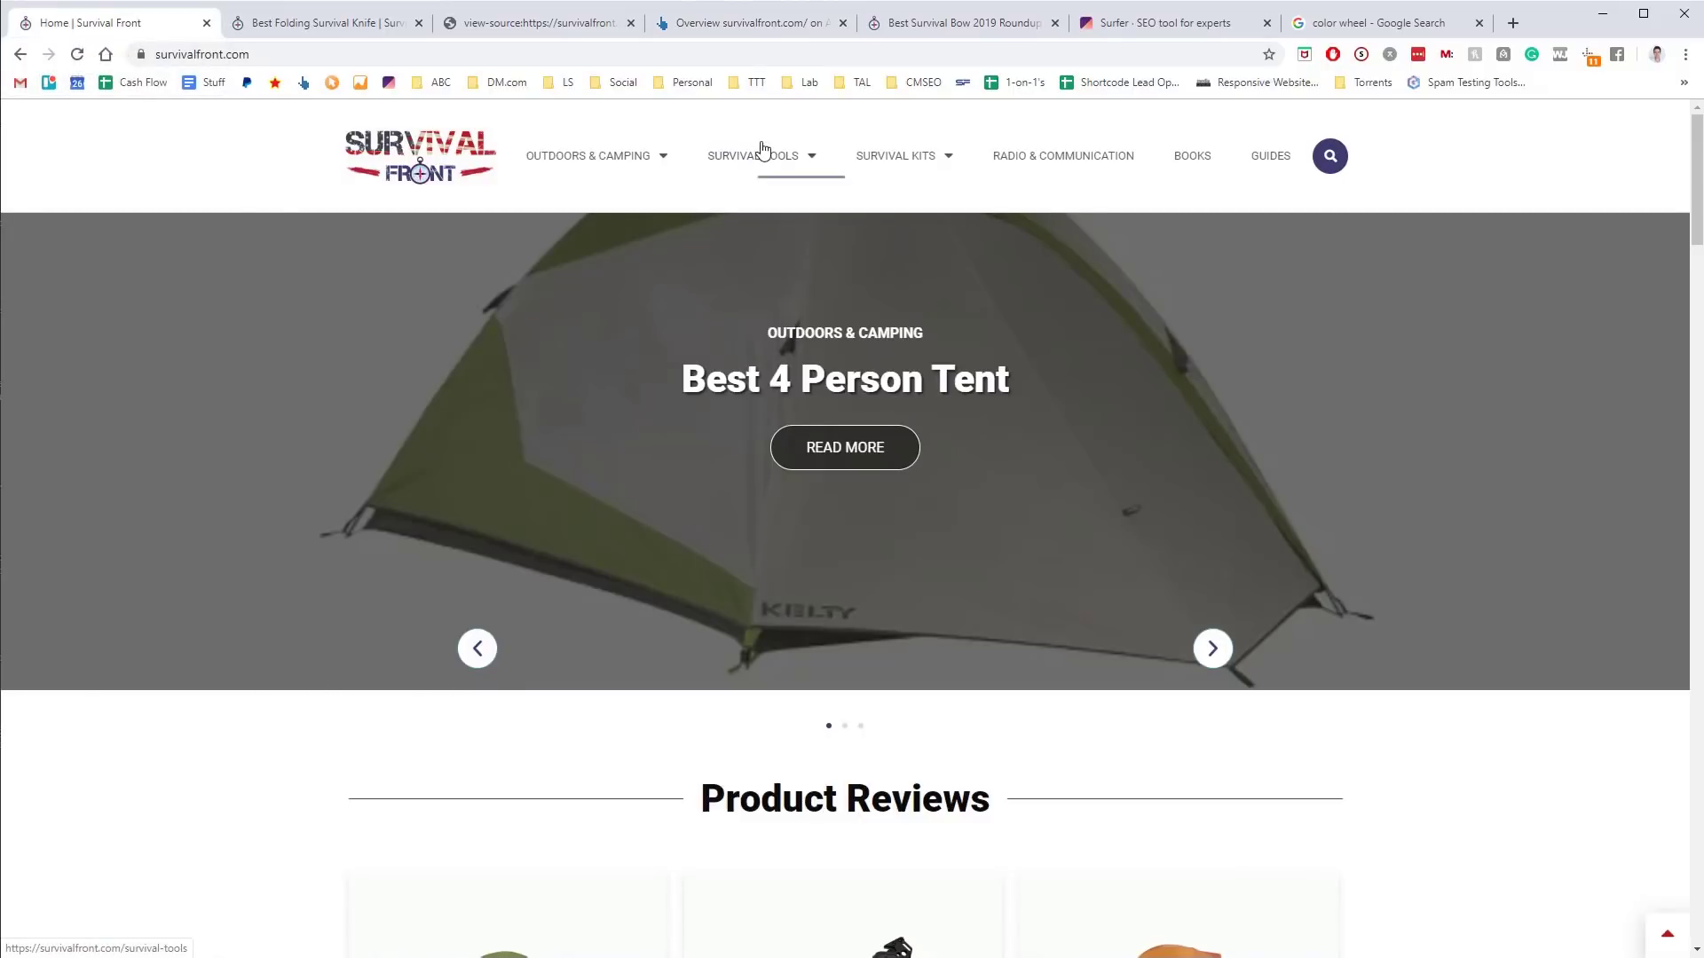
{"action": "left_click", "coordinate": [741, 27]}
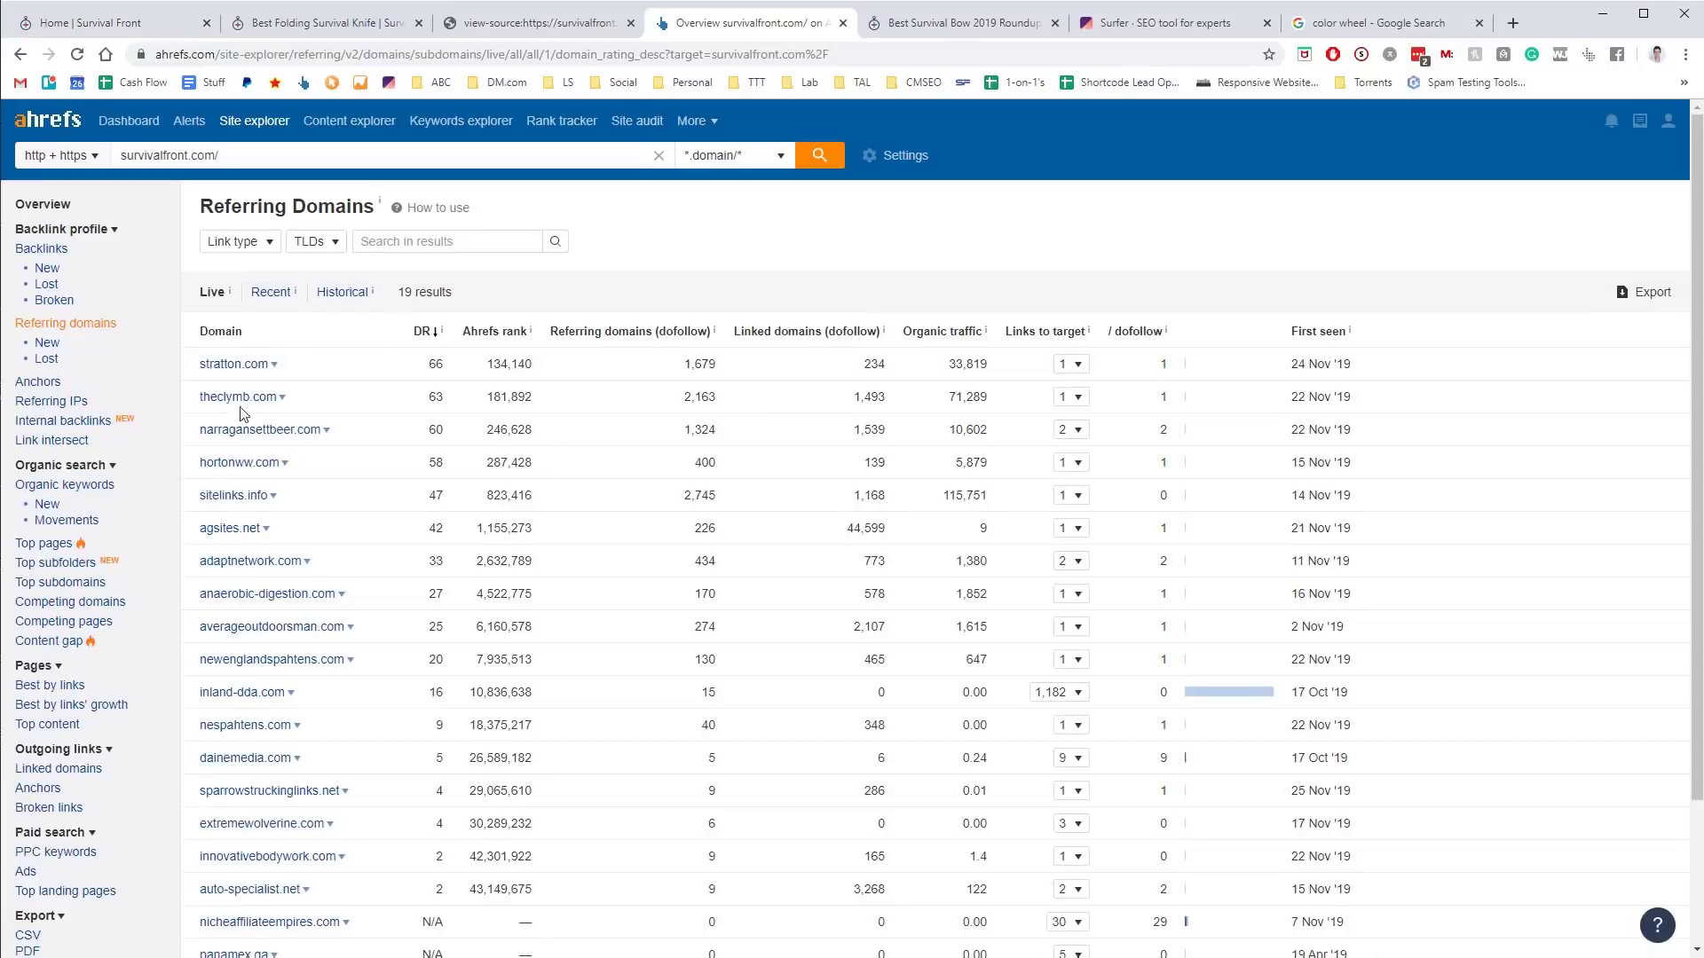
From the Survival Front homepage navigation, open the Fire Starters category under Survival Tools in a new tab and switch to it
{"action": "left_click", "coordinate": [133, 22]}
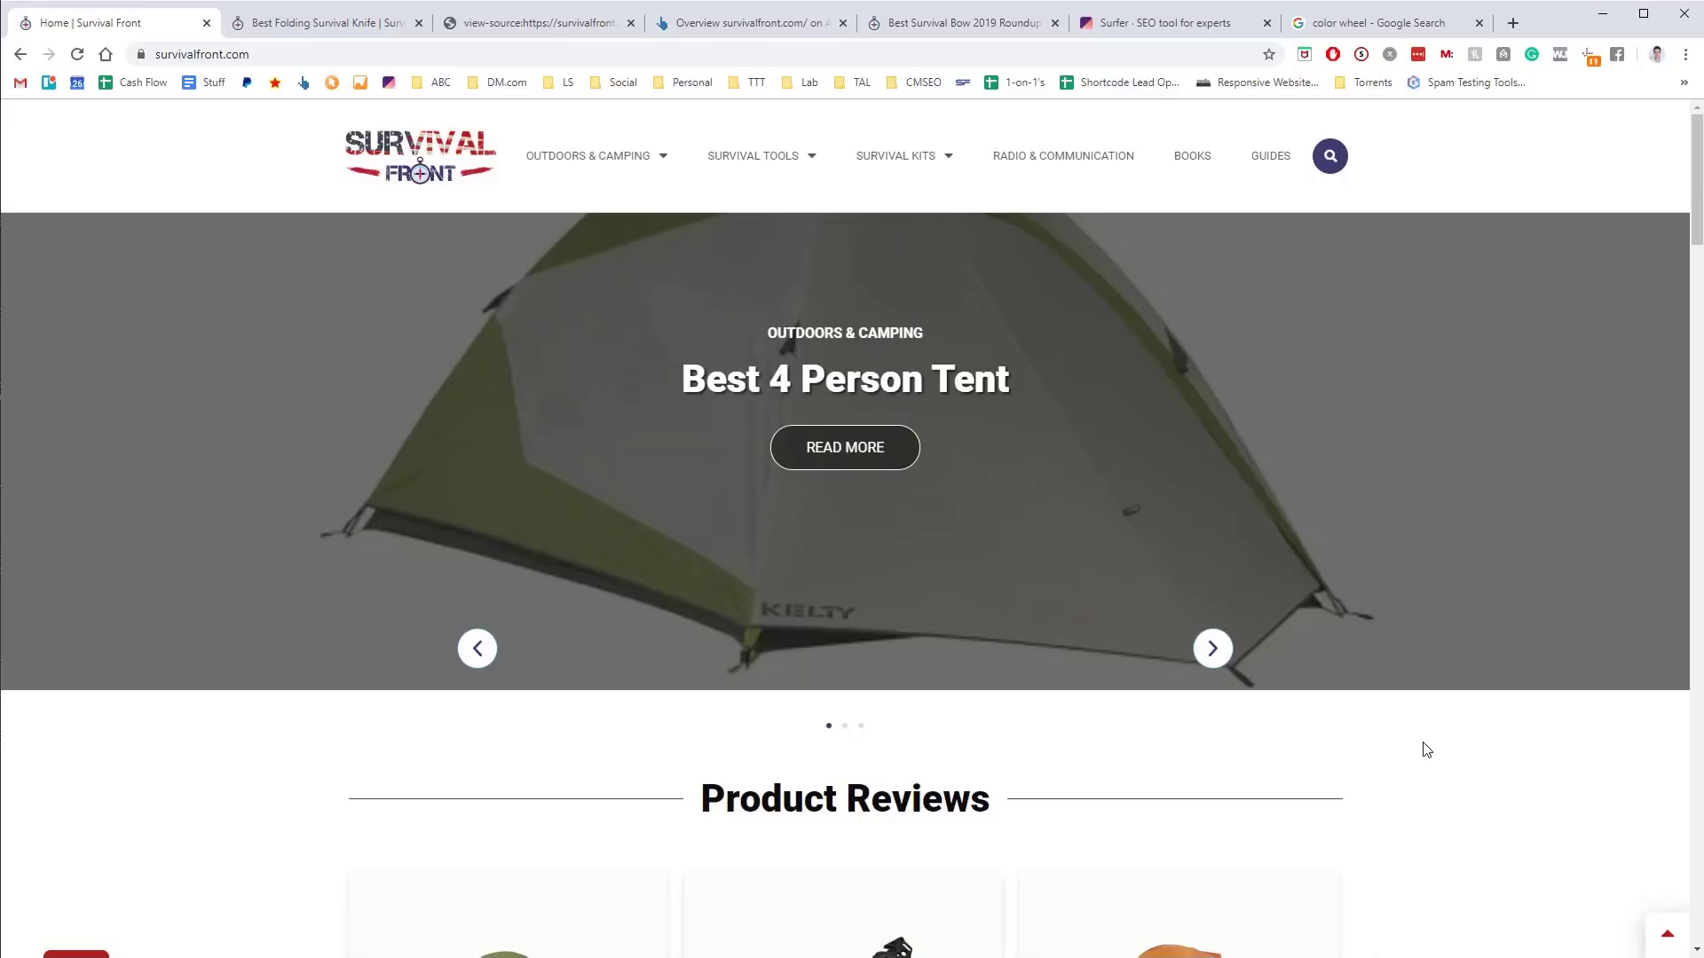
{"action": "mouse_move", "coordinate": [935, 149]}
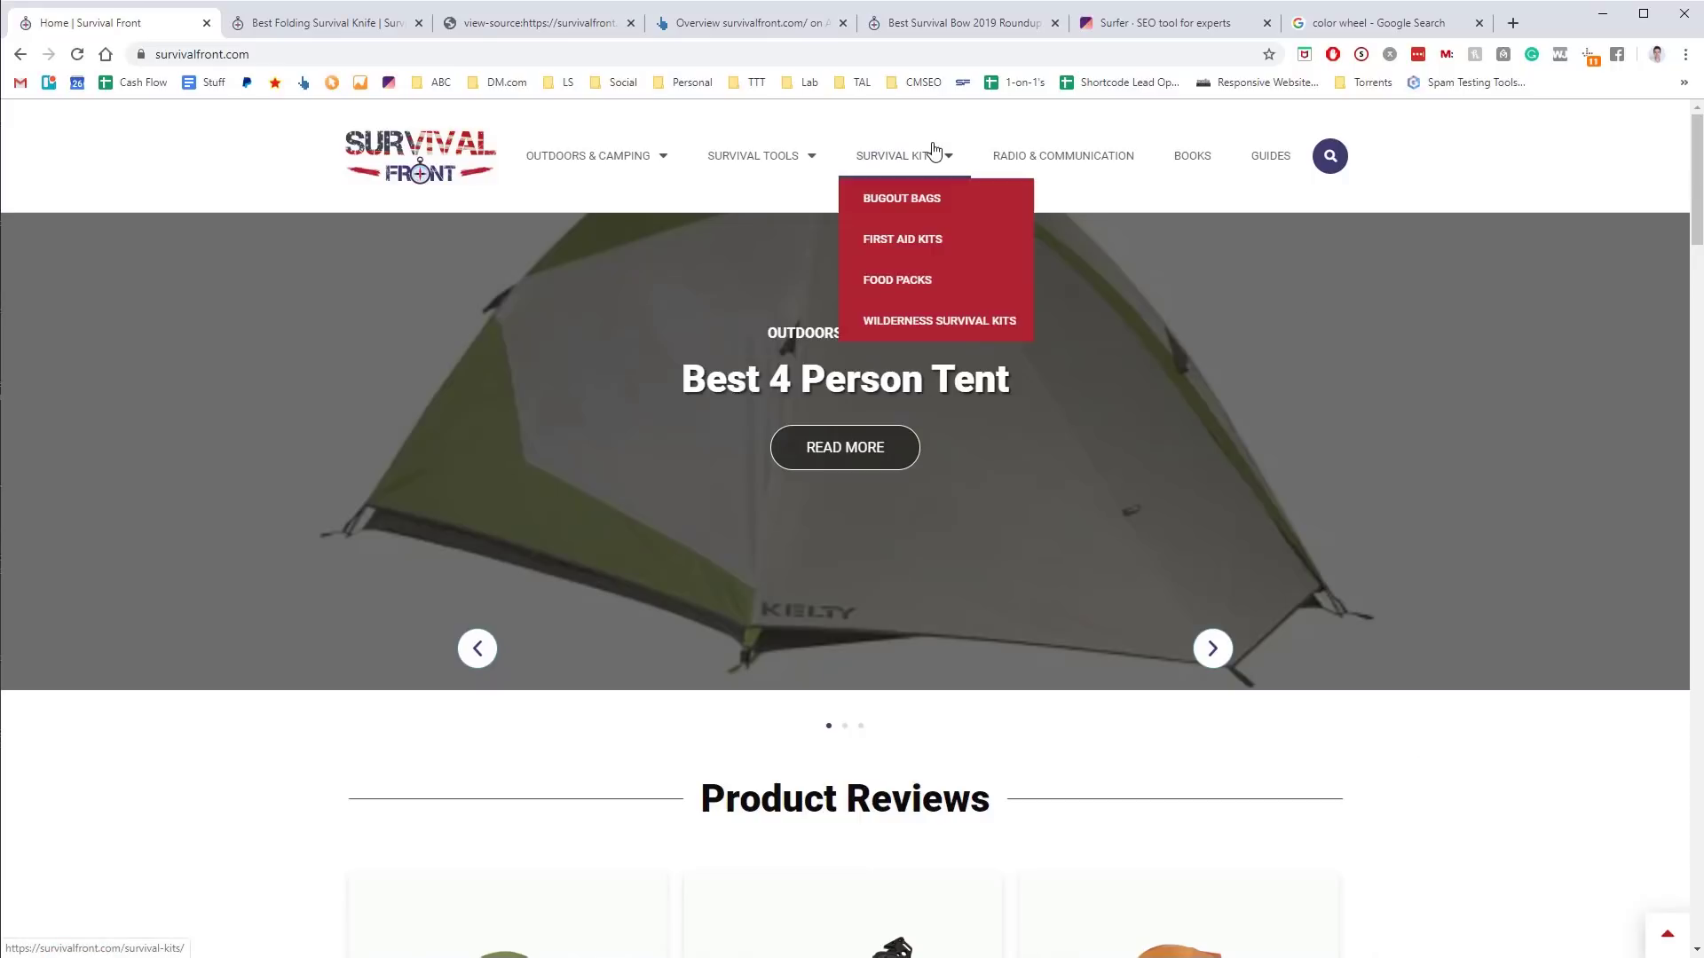
{"action": "mouse_move", "coordinate": [788, 162]}
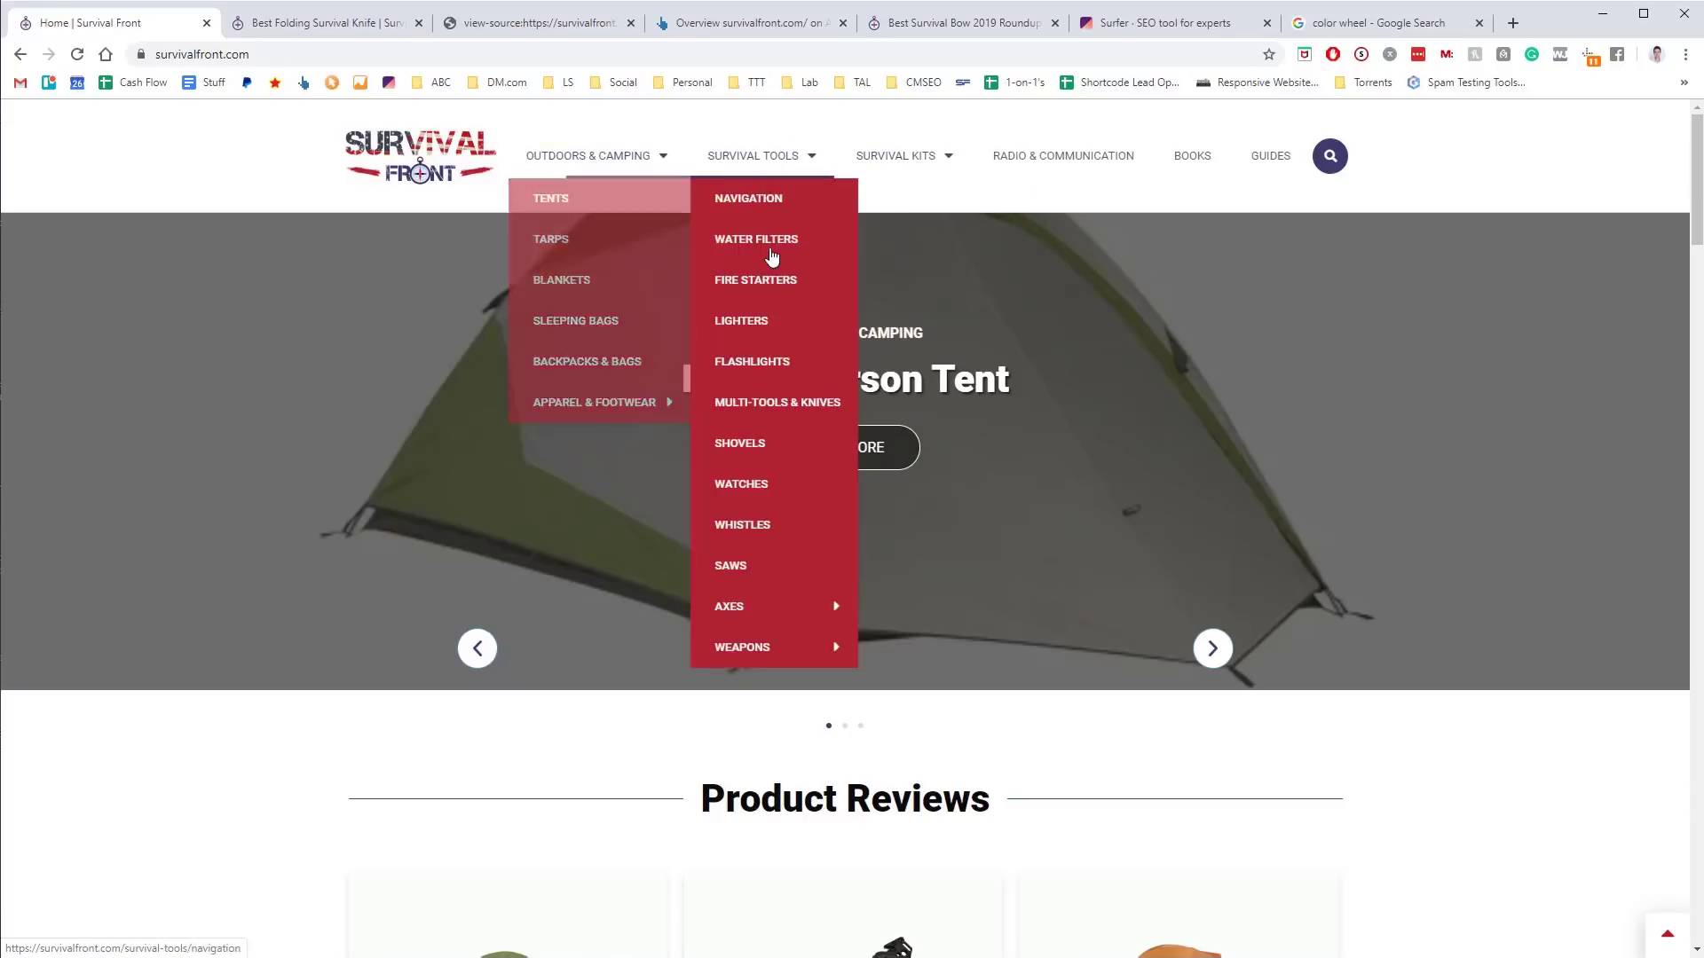
{"action": "left_click", "coordinate": [768, 278], "text": "ctrl"}
{"action": "left_click", "coordinate": [302, 22]}
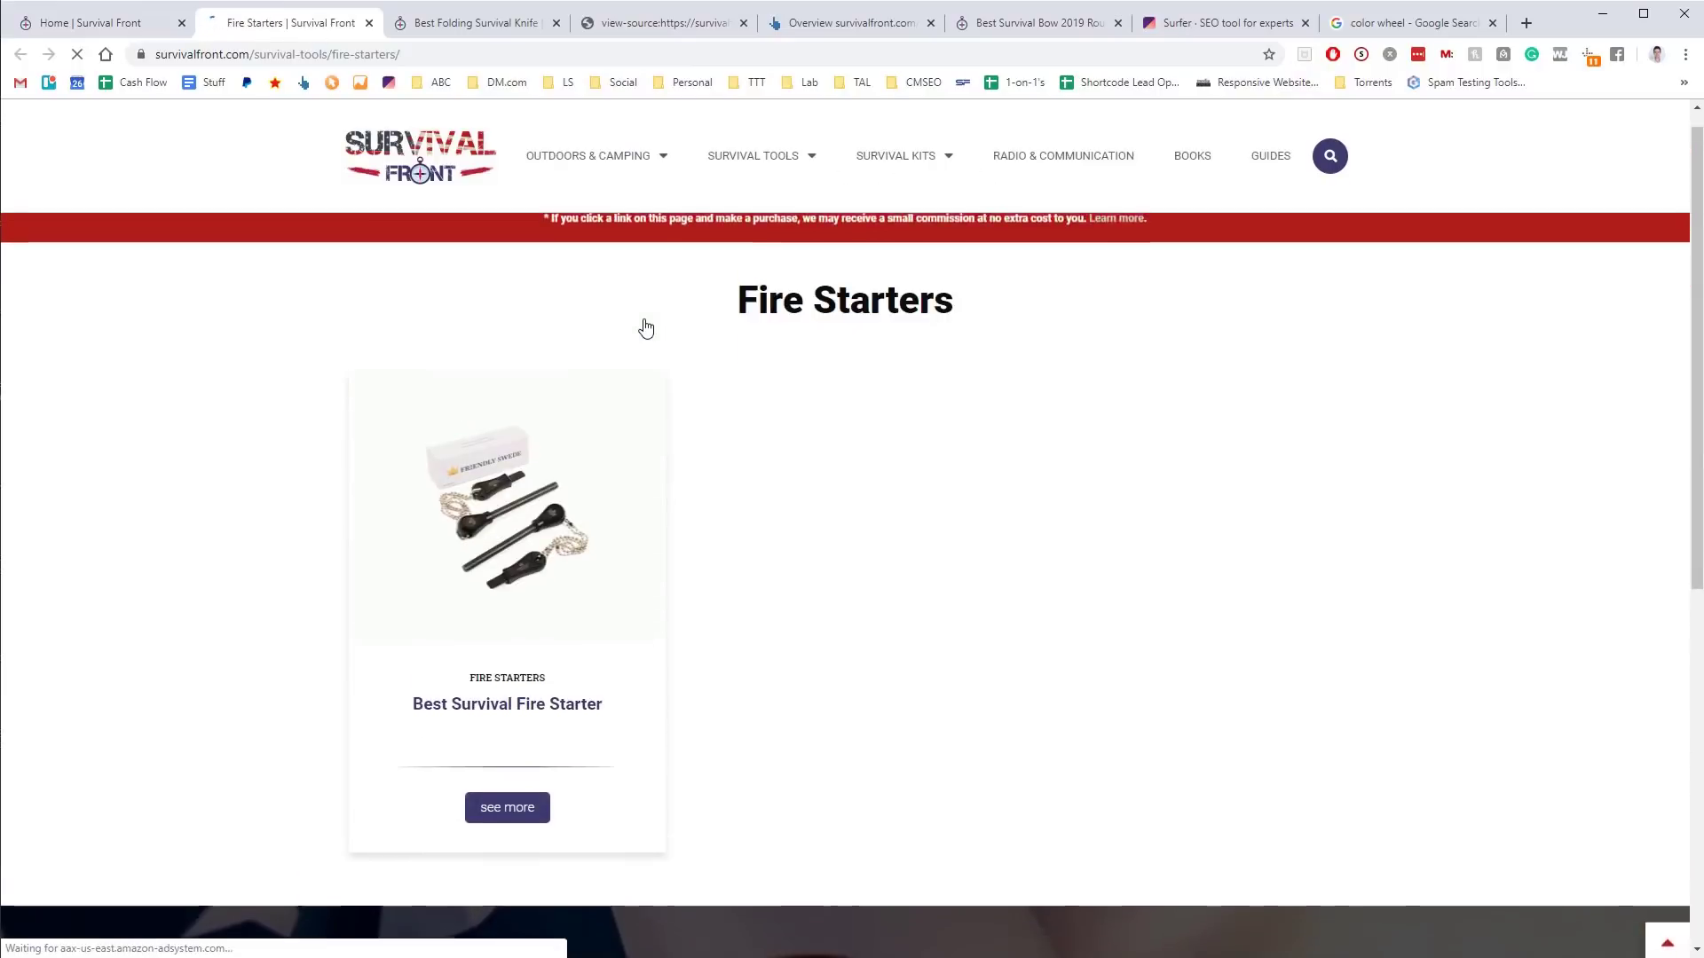
Open the Best Survival Fire Starter article and look through it down to the footer
{"action": "left_click", "coordinate": [507, 742]}
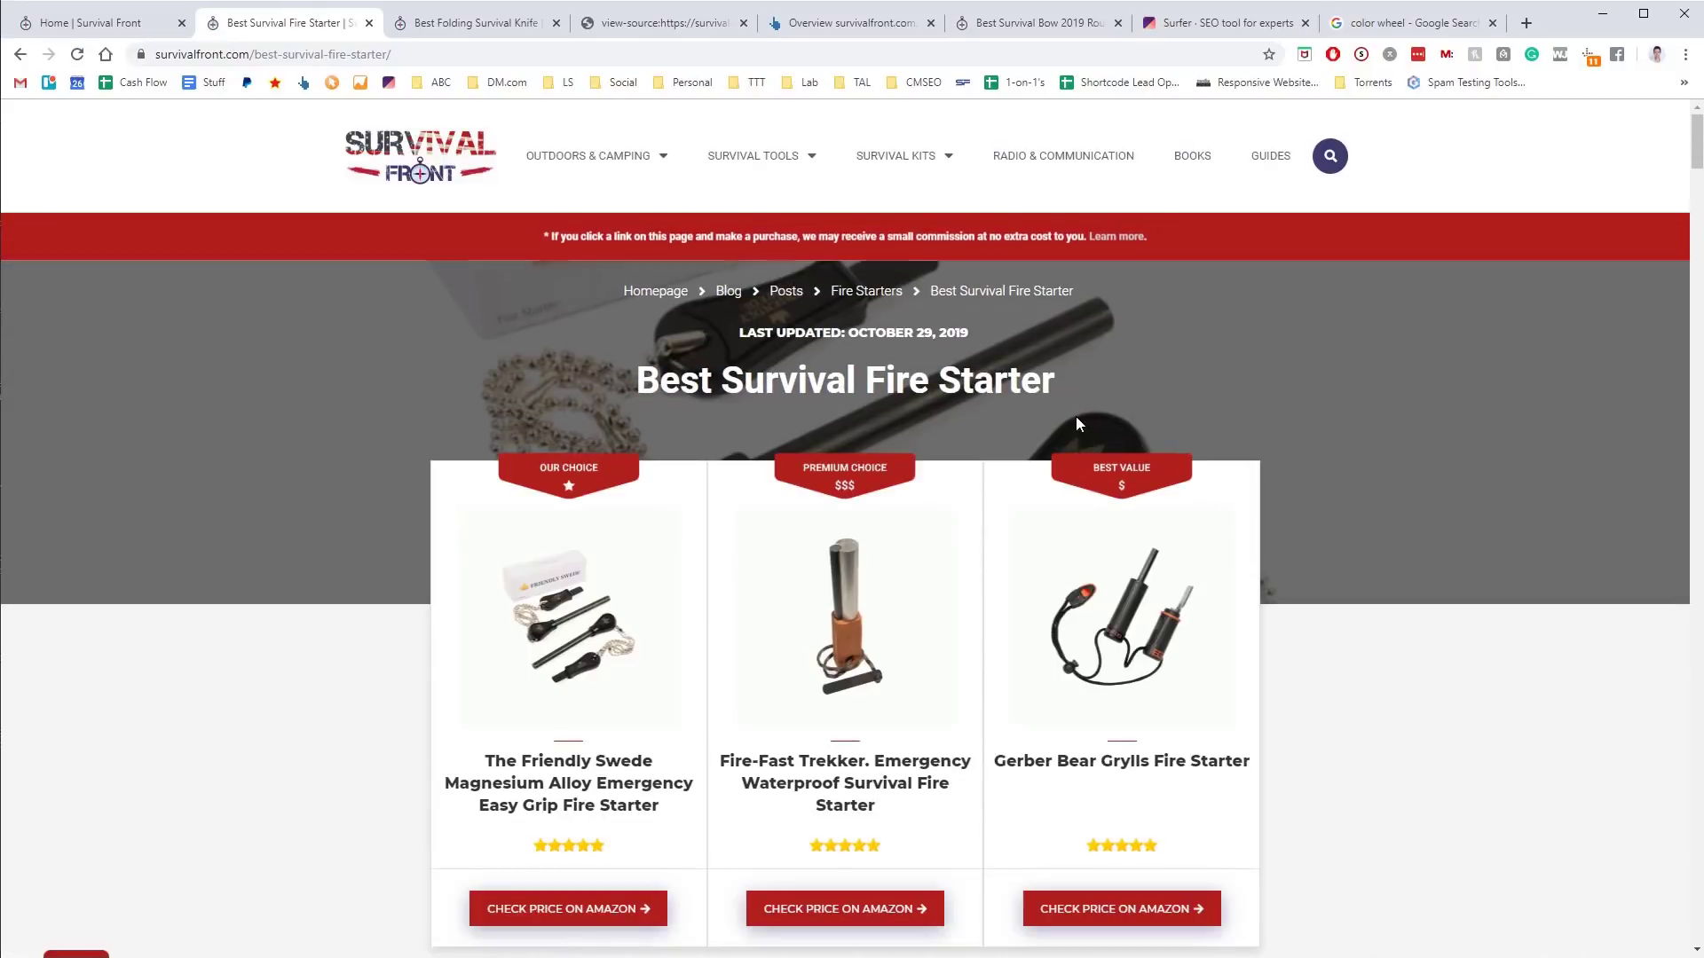
{"action": "left_click_drag", "start_coordinate": [1696, 142], "coordinate": [1662, 878]}
{"action": "scroll", "coordinate": [1598, 880], "scroll_direction": "down", "scroll_amount": 15}
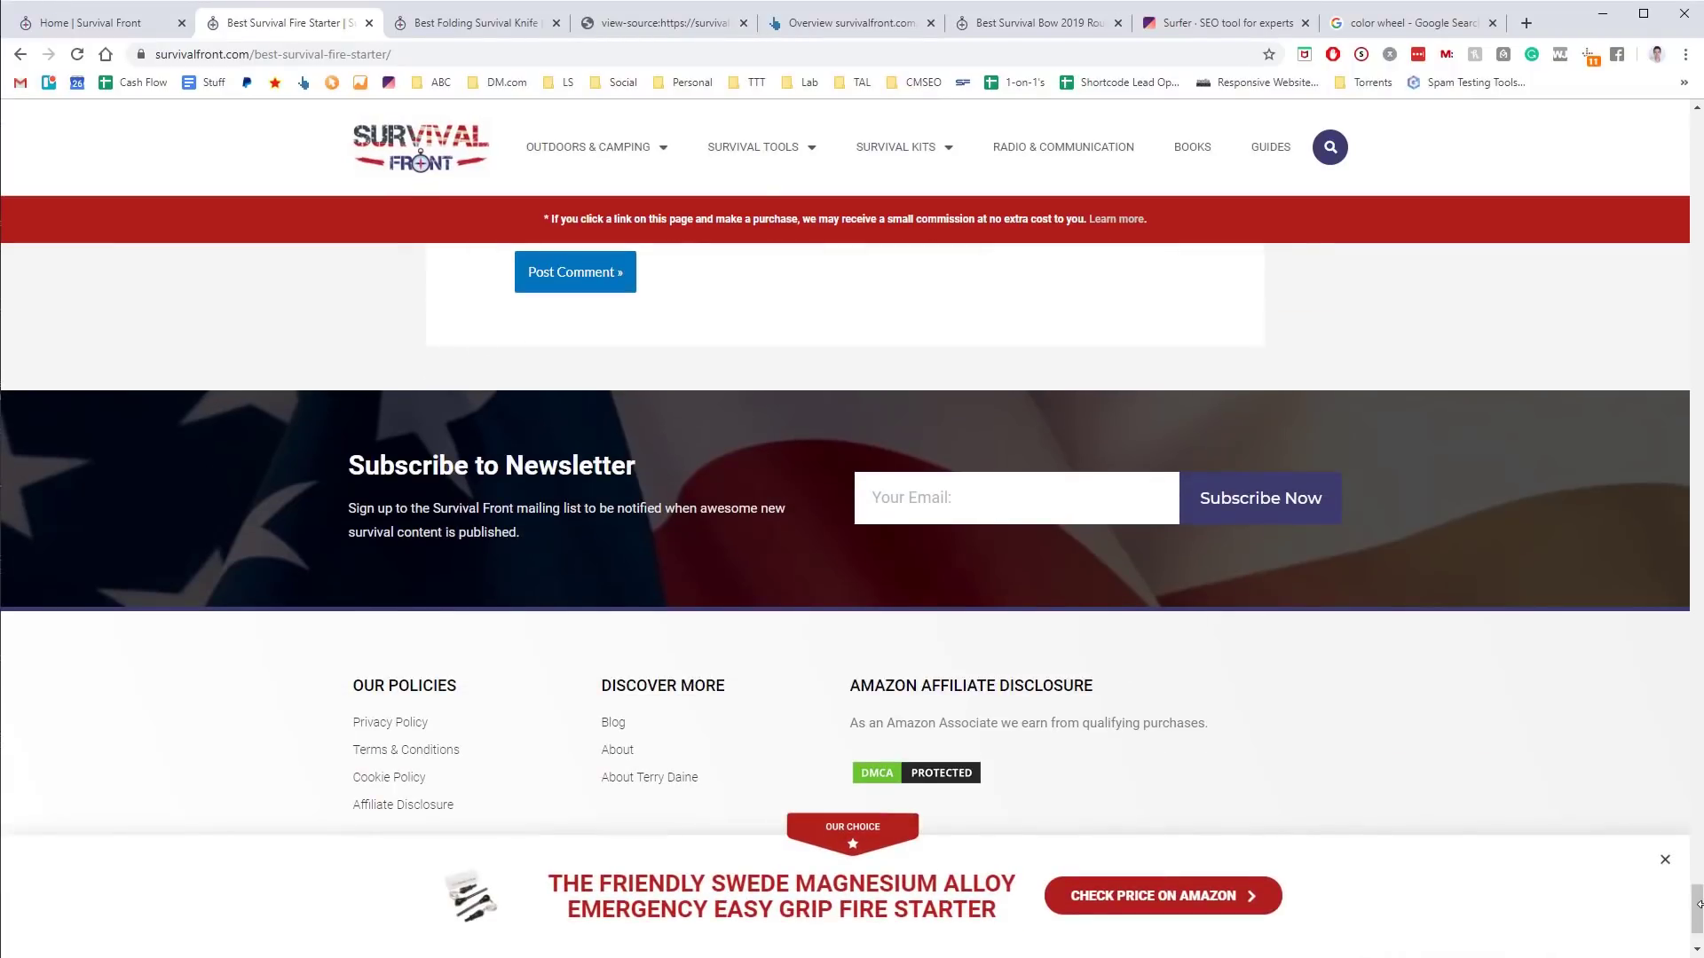
Return to the Survival Front homepage and highlight its Product Reviews and Guides section headings
{"action": "left_click", "coordinate": [437, 163]}
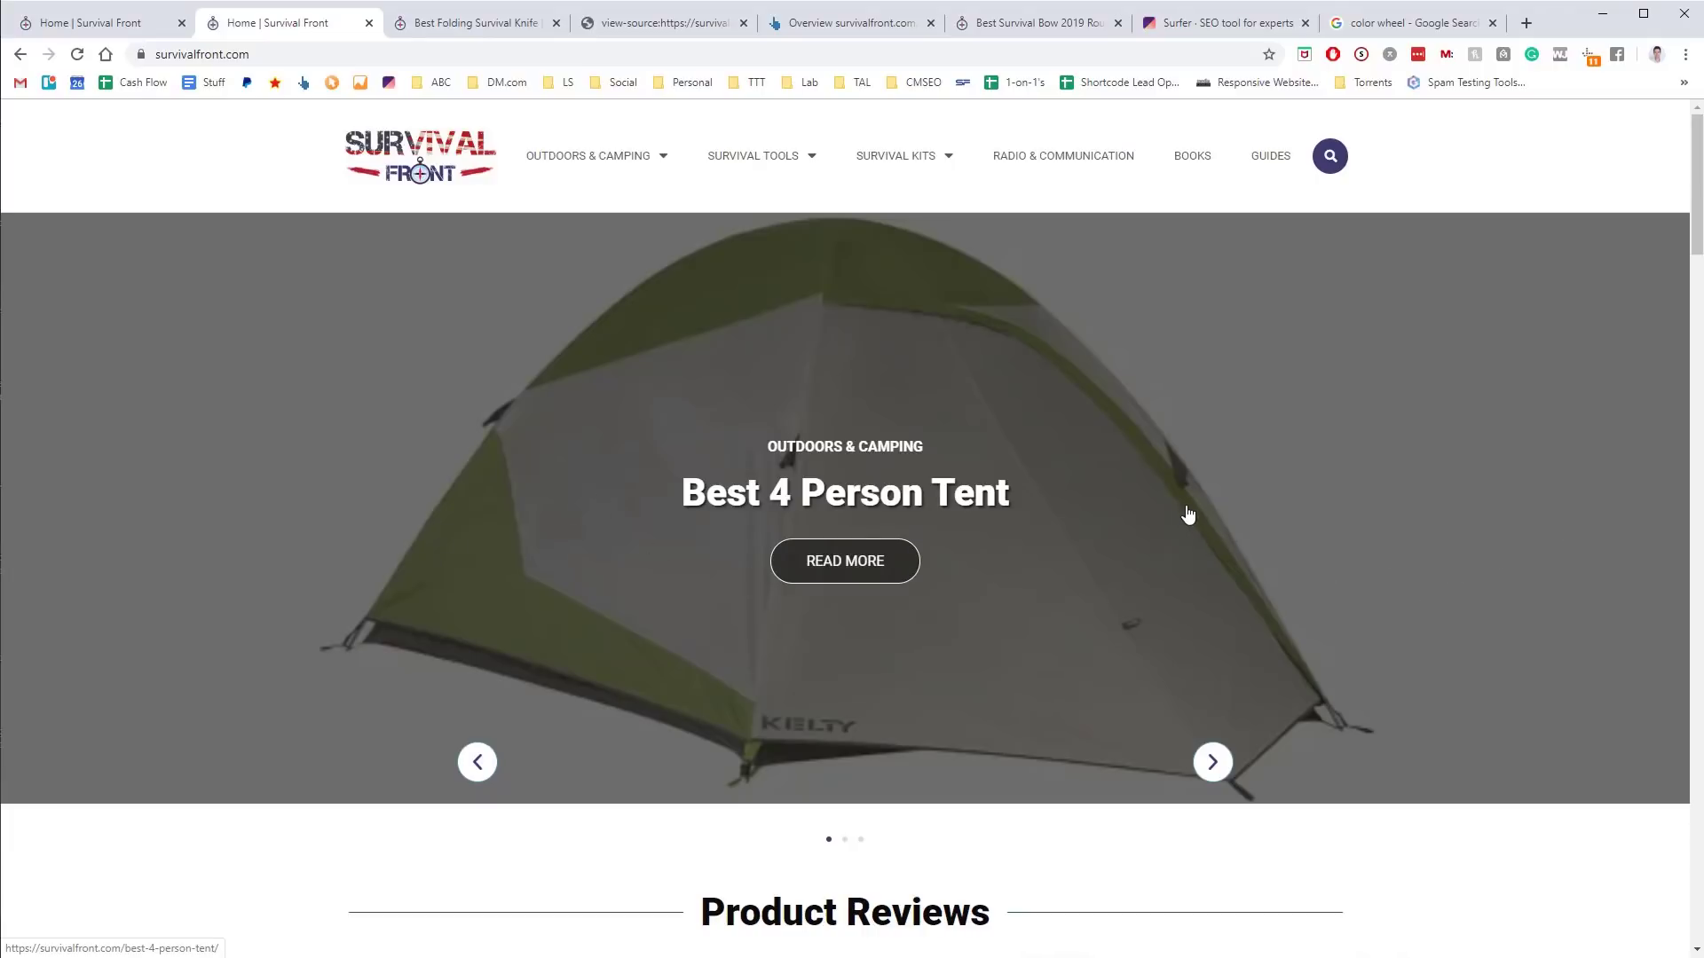
{"action": "scroll", "coordinate": [1189, 515], "scroll_direction": "down", "scroll_amount": 7}
{"action": "scroll", "coordinate": [1180, 621], "scroll_direction": "up", "scroll_amount": 1}
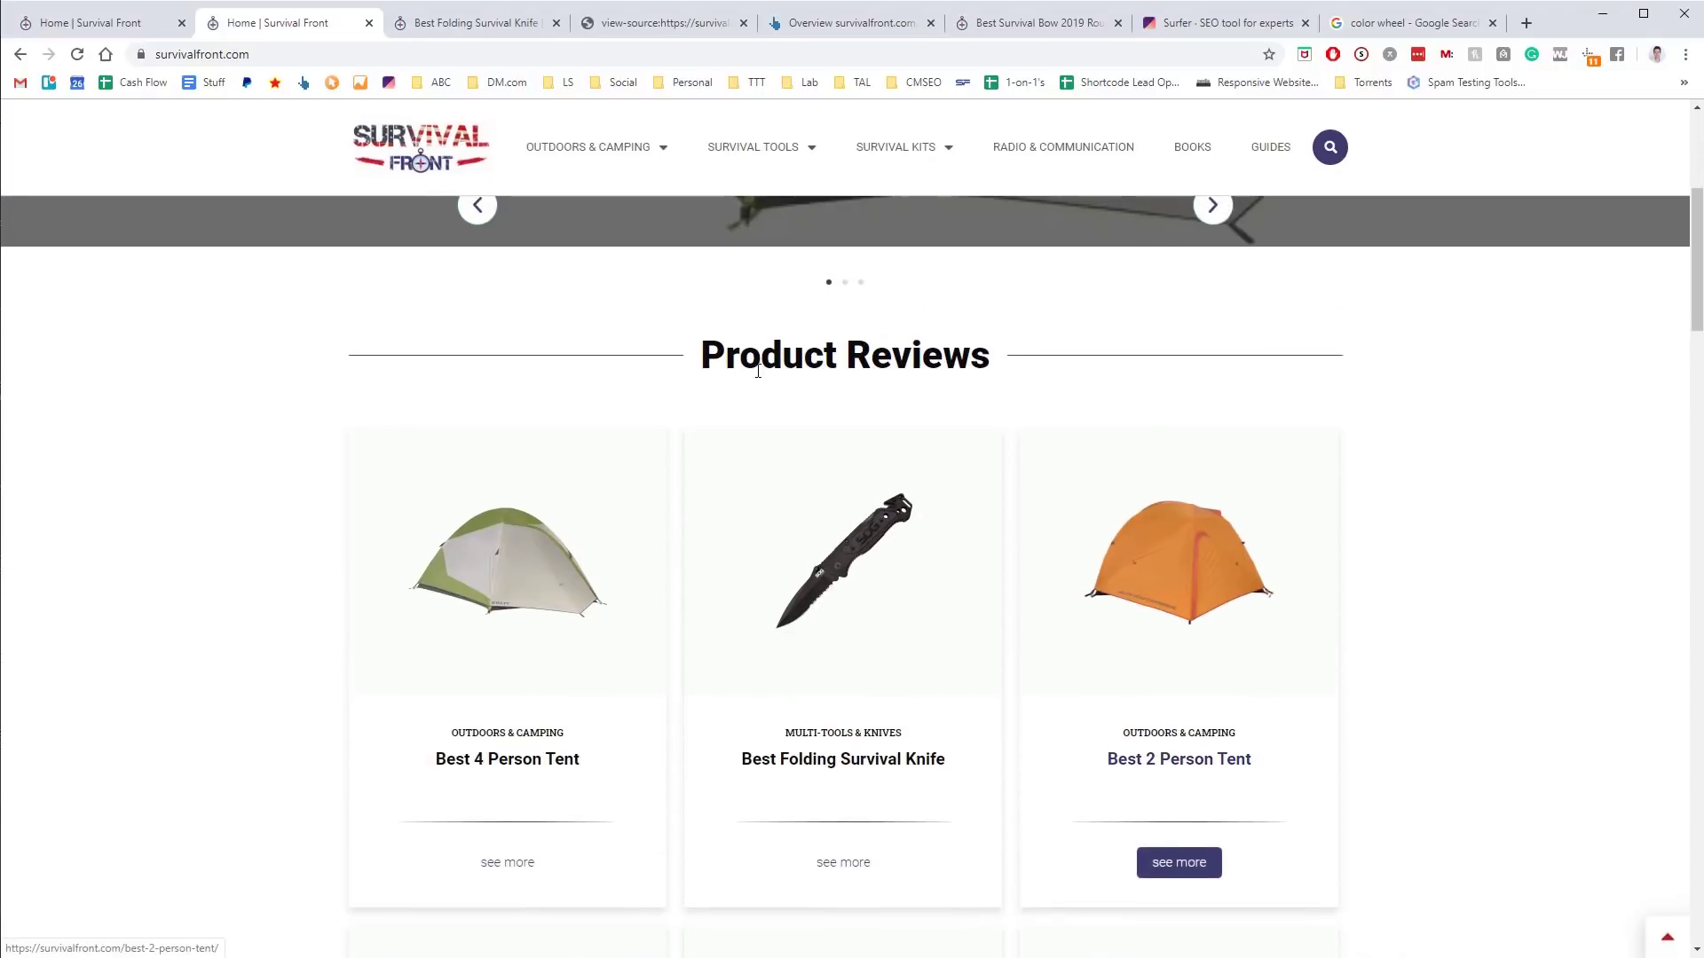
{"action": "left_click_drag", "start_coordinate": [697, 355], "coordinate": [1035, 380]}
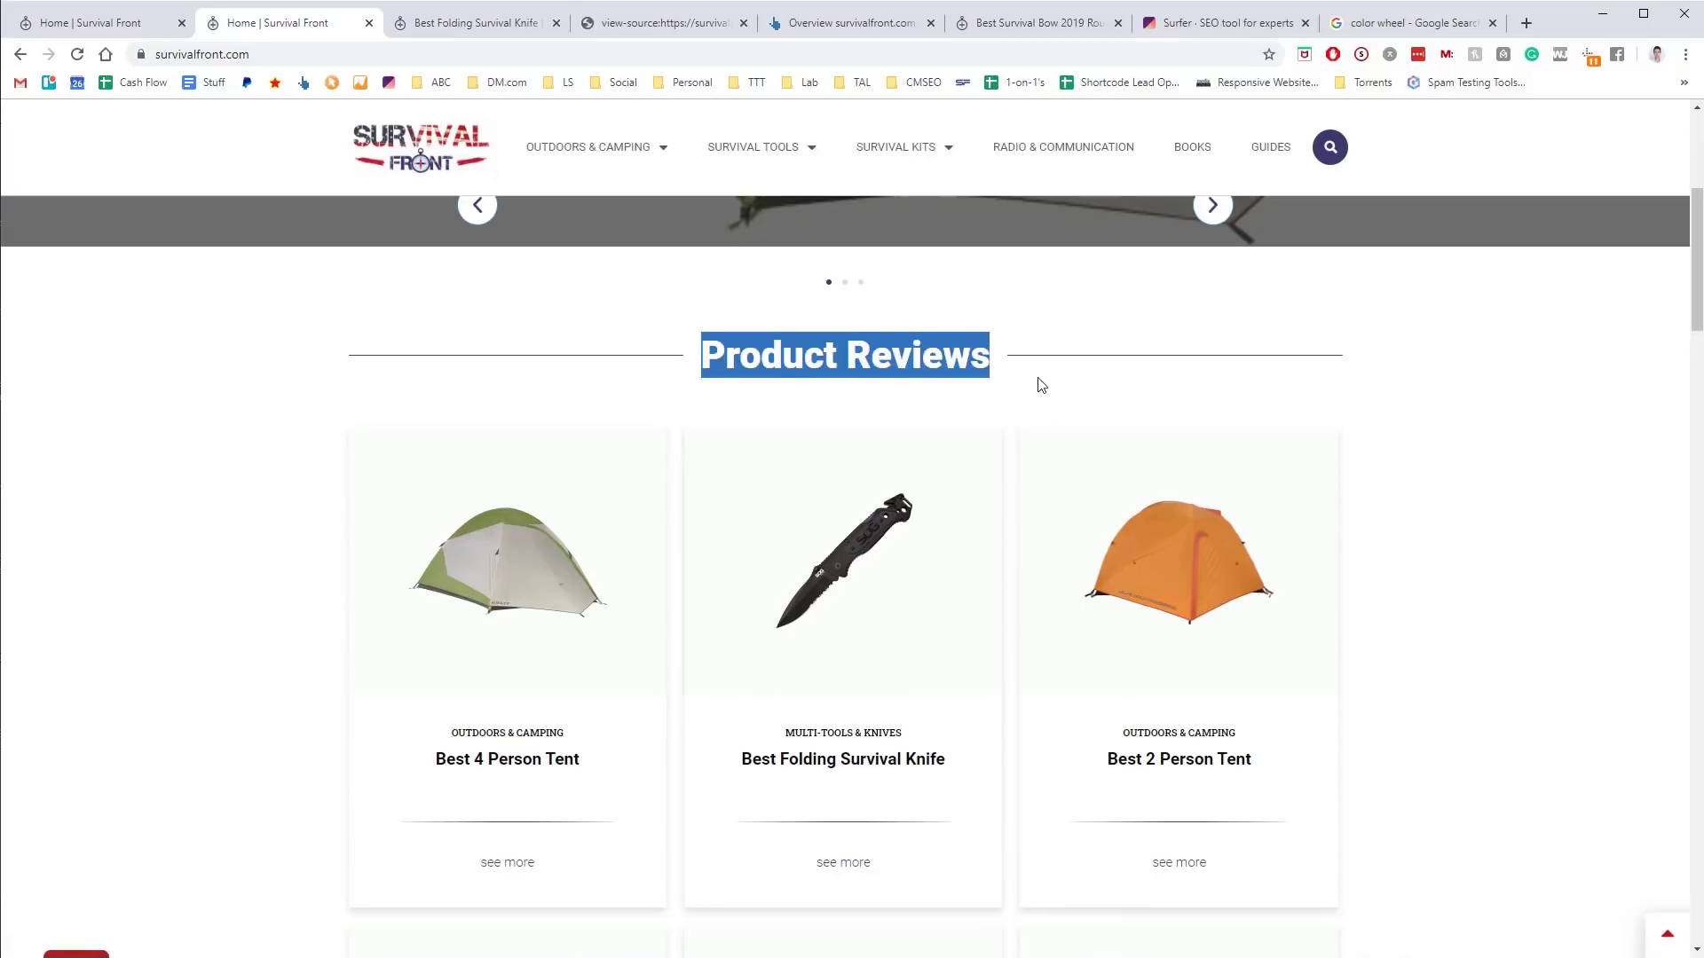
{"action": "scroll", "coordinate": [937, 426], "scroll_direction": "down", "scroll_amount": 10}
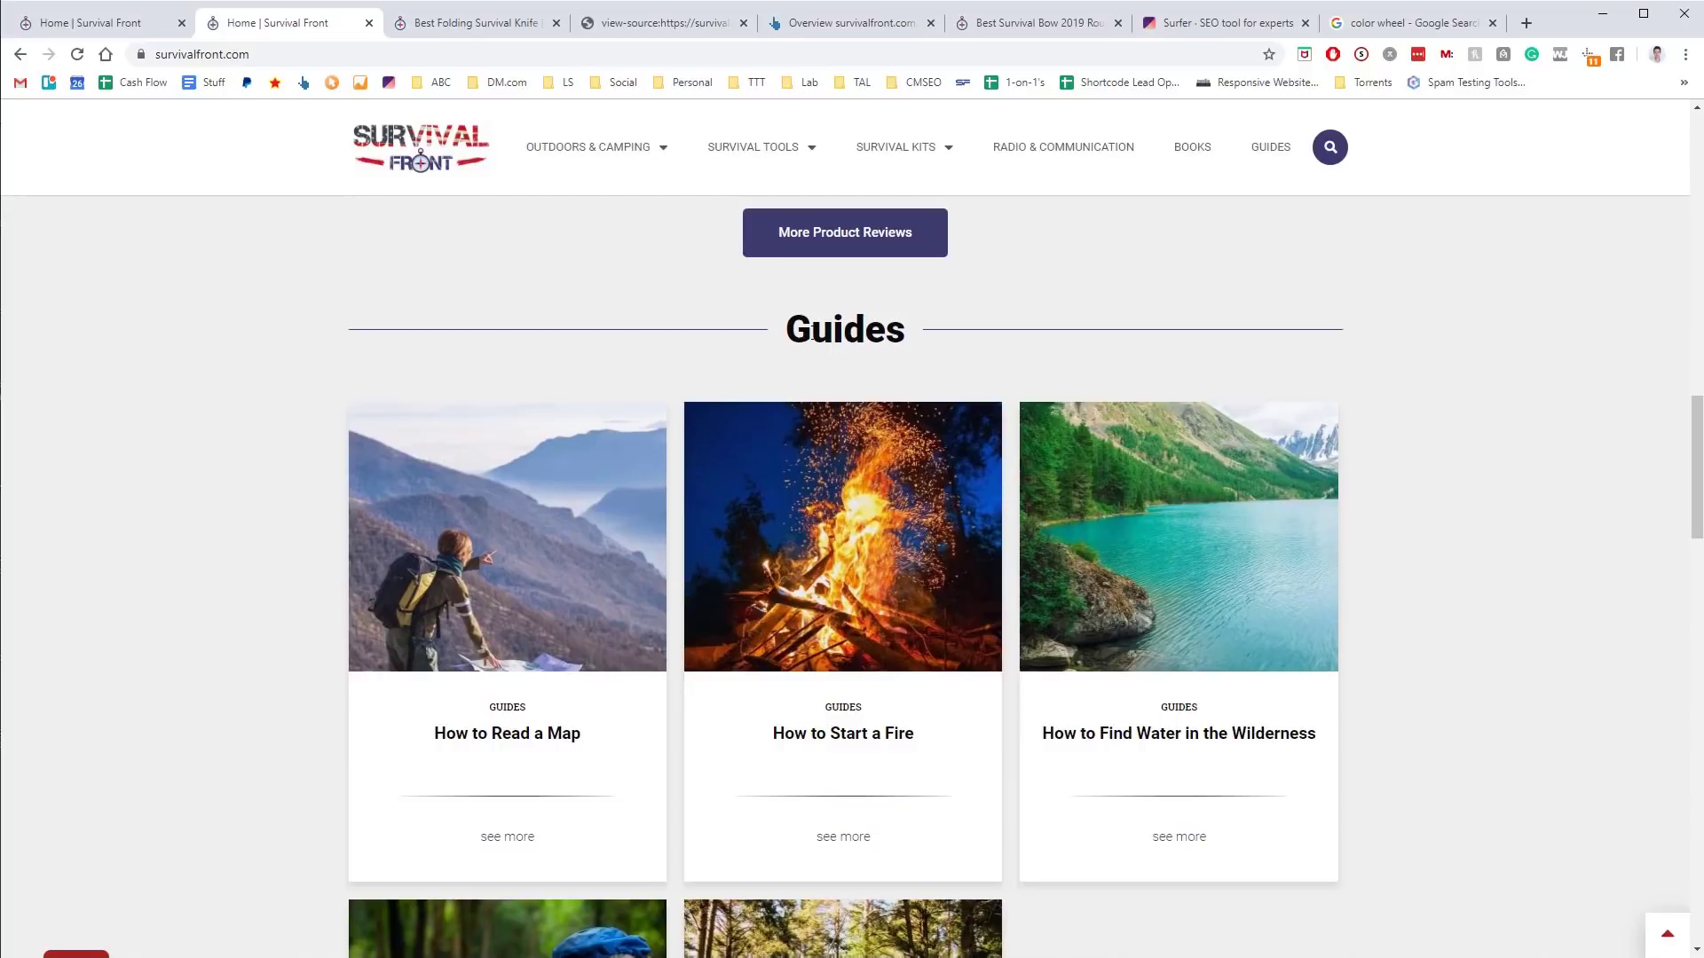
{"action": "double_click", "coordinate": [813, 332]}
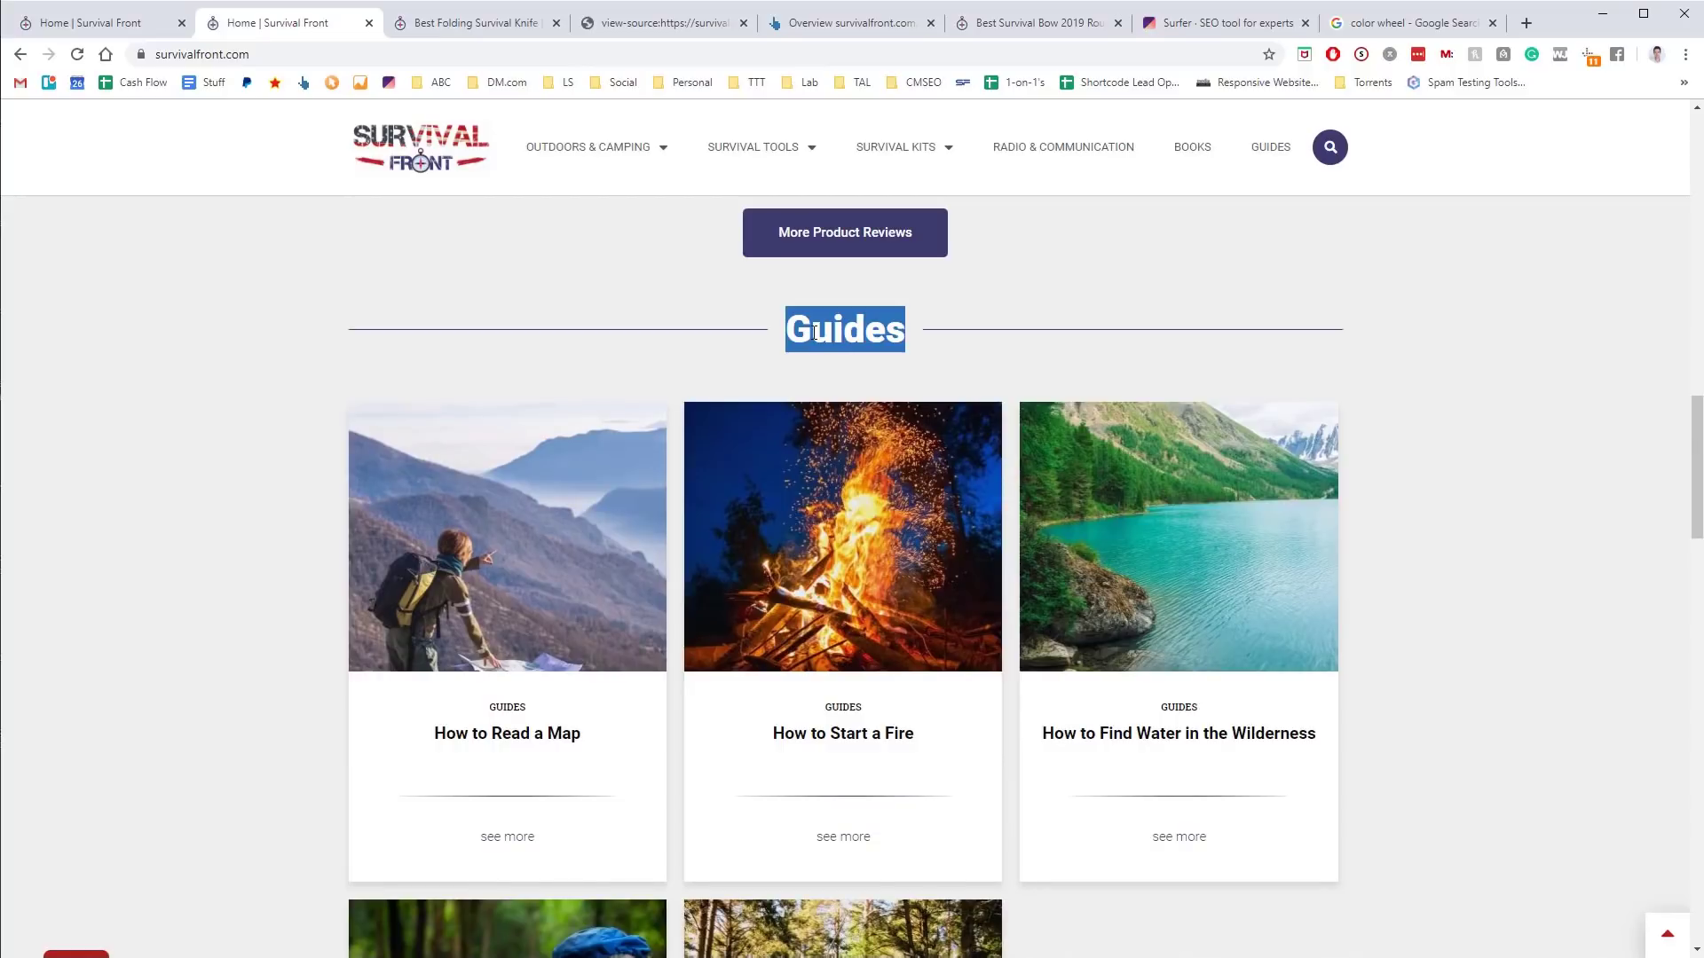
Examine how the homepage is laid out from the featured slider through the Product Reviews cards to the Guides section
{"action": "scroll", "coordinate": [814, 333], "scroll_direction": "down", "scroll_amount": 4}
{"action": "scroll", "coordinate": [812, 335], "scroll_direction": "up", "scroll_amount": 10}
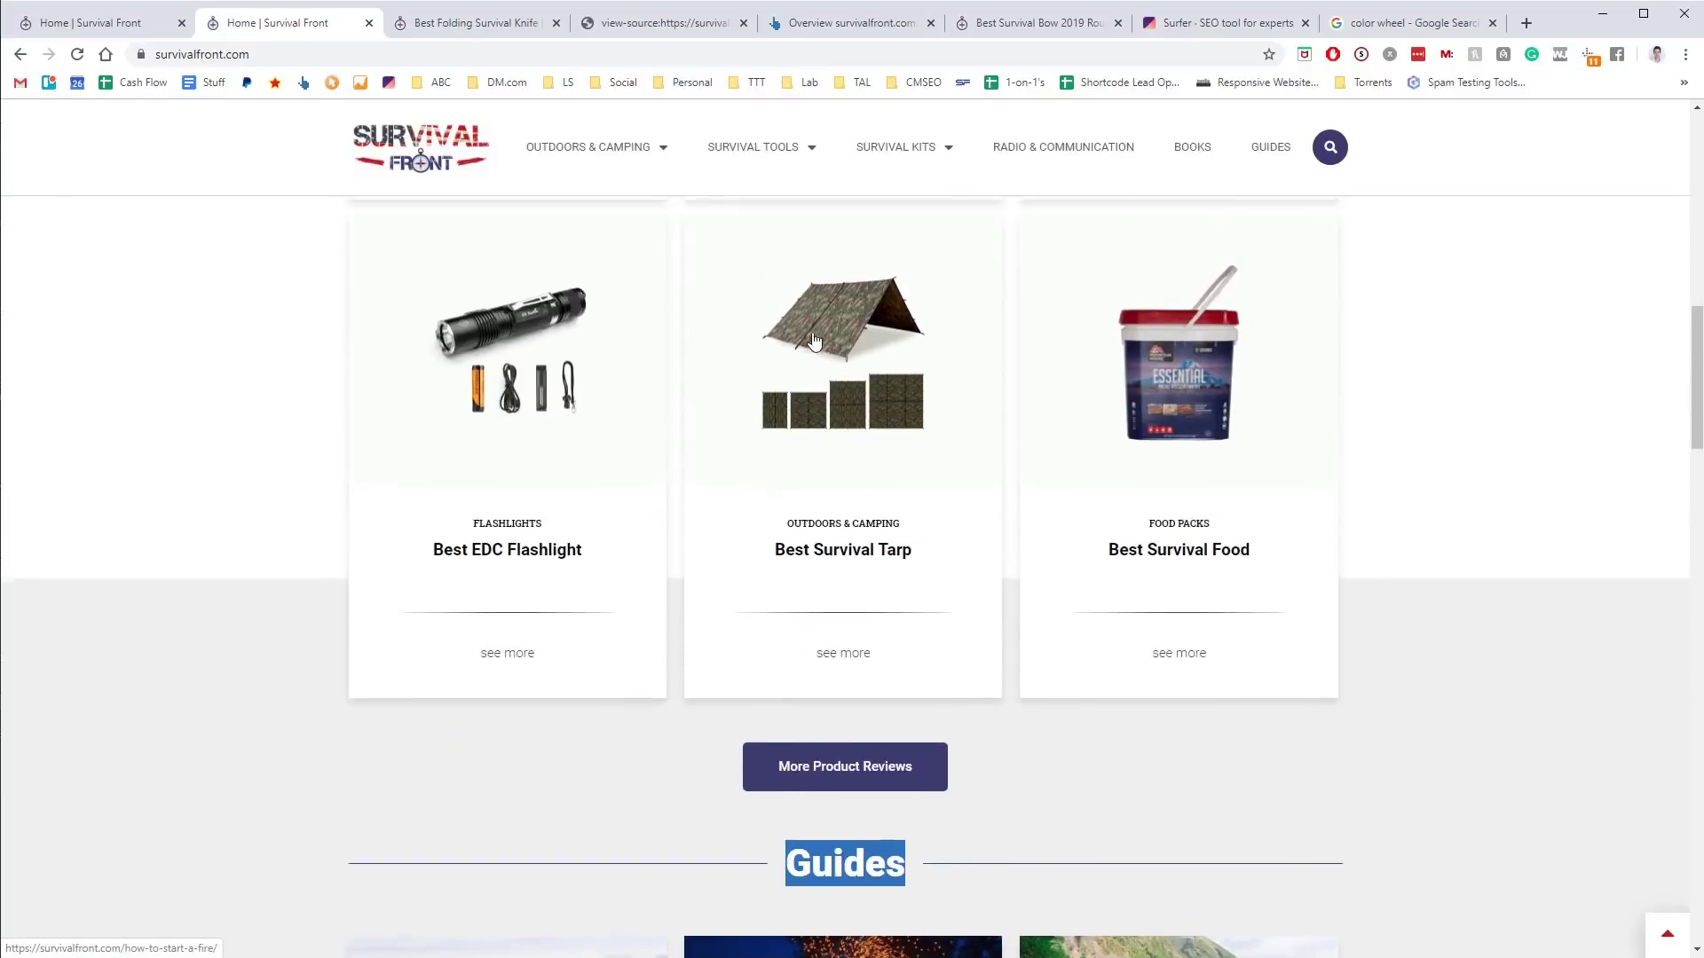
{"action": "scroll", "coordinate": [814, 340], "scroll_direction": "up", "scroll_amount": 9}
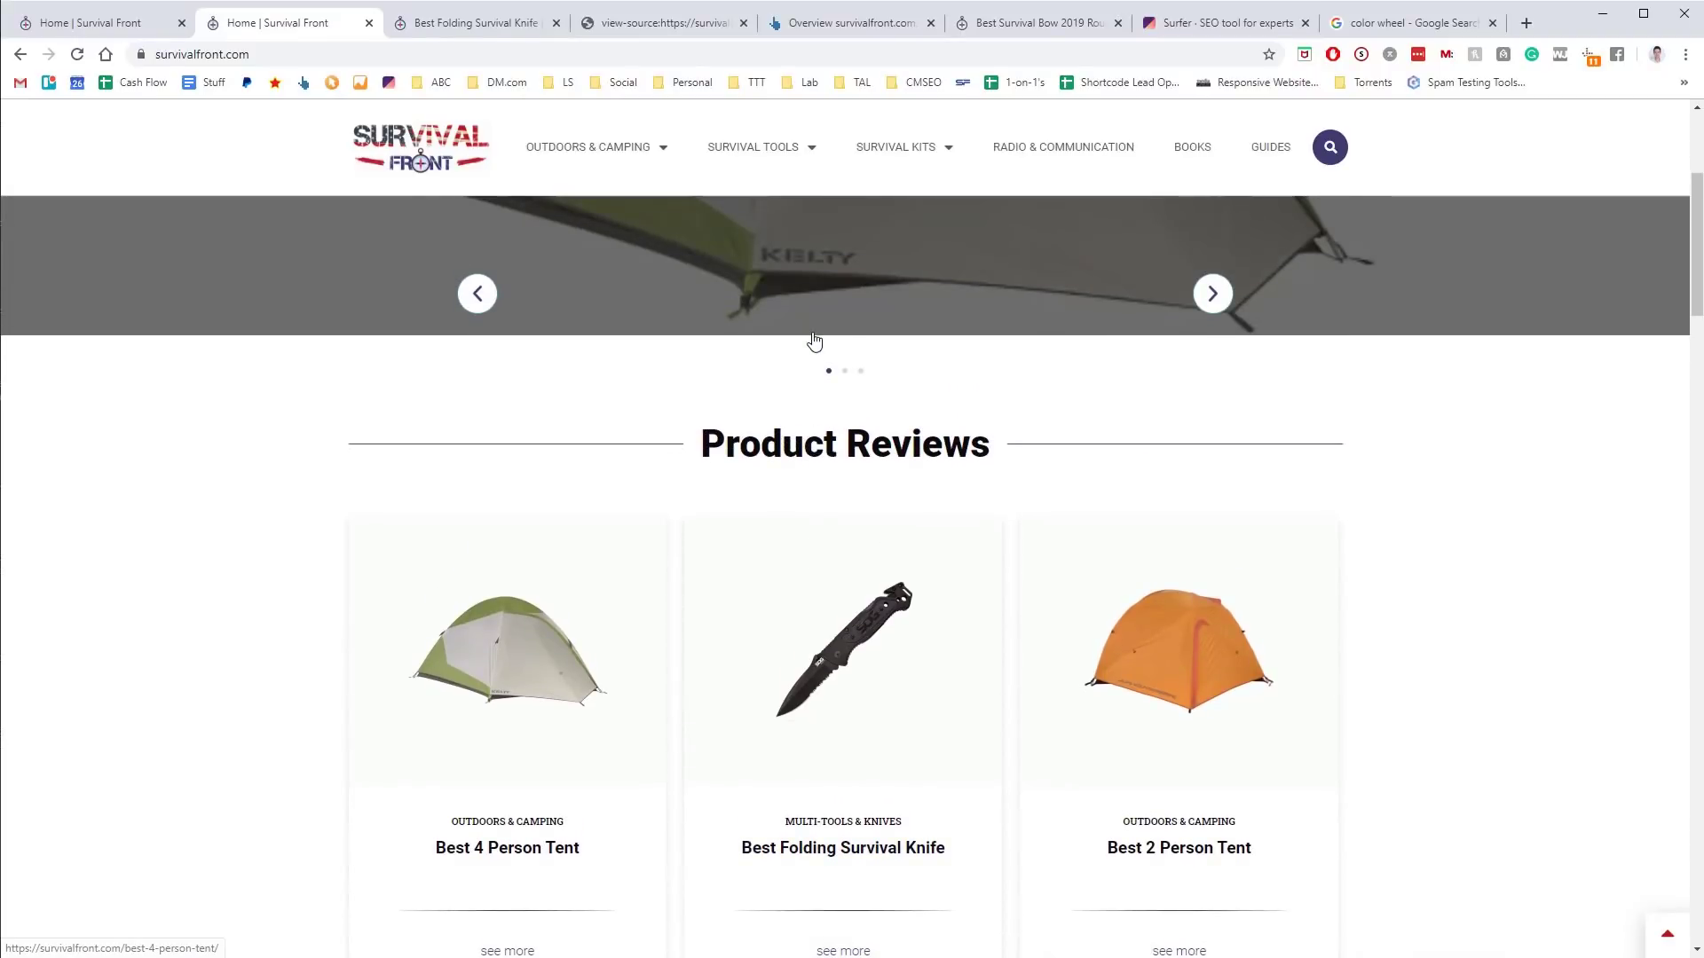
{"action": "scroll", "coordinate": [814, 342], "scroll_direction": "down", "scroll_amount": 2}
{"action": "scroll", "coordinate": [810, 337], "scroll_direction": "down", "scroll_amount": 9}
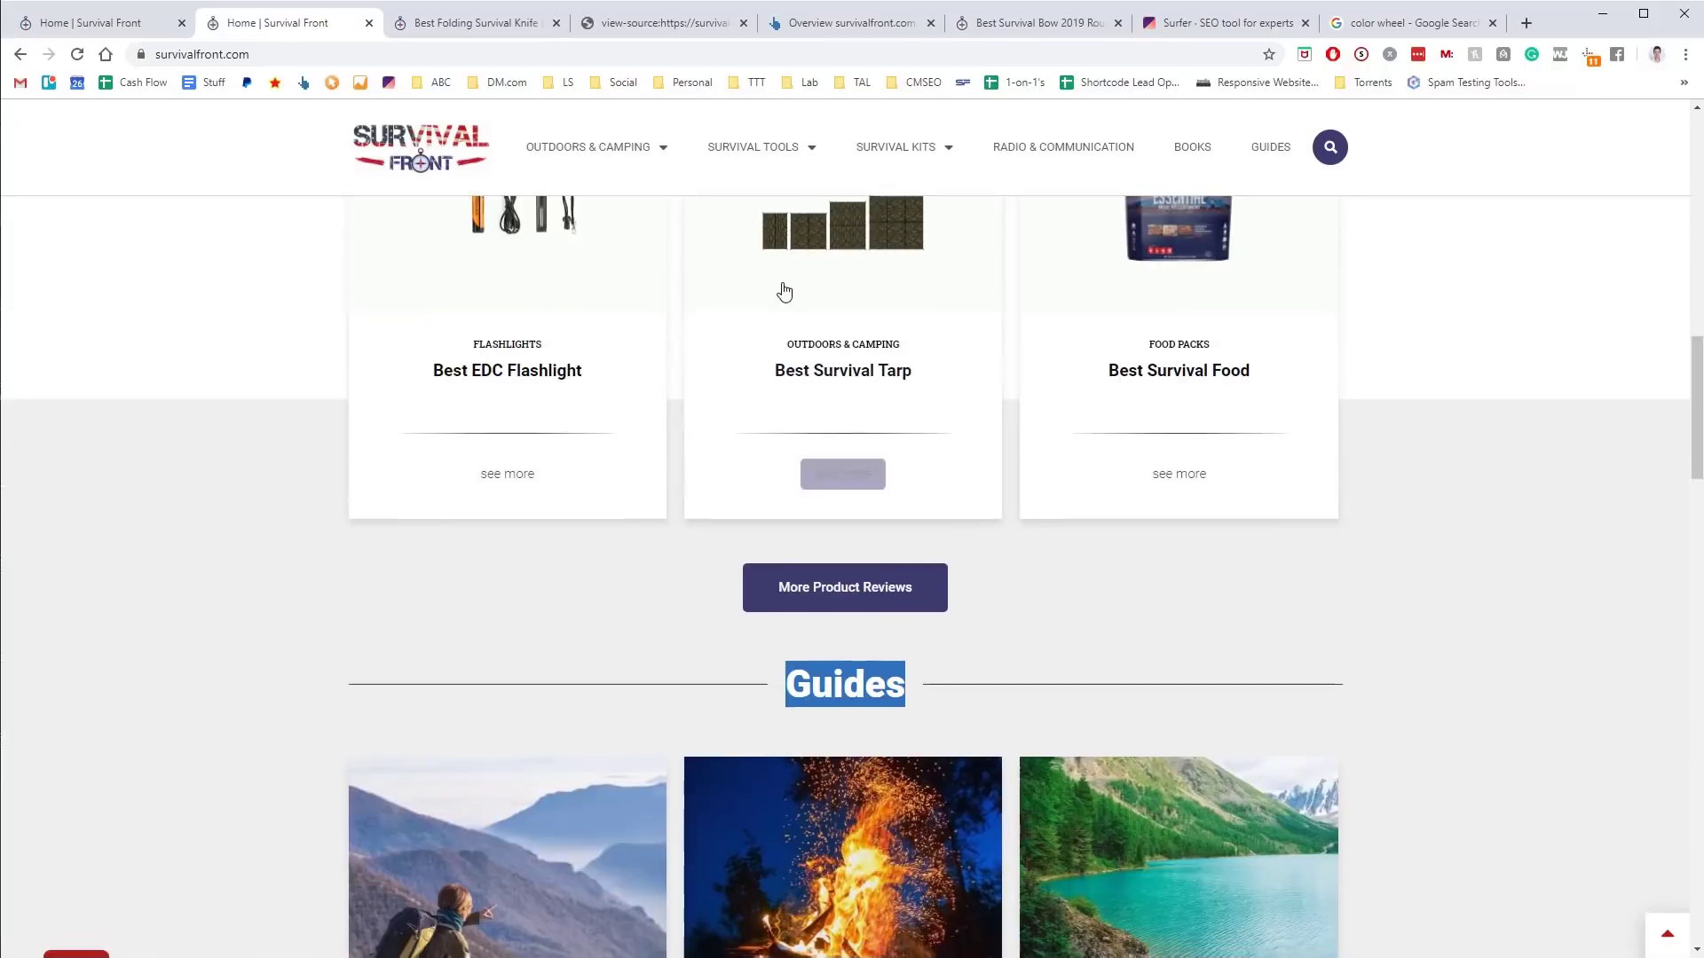
{"action": "scroll", "coordinate": [785, 291], "scroll_direction": "down", "scroll_amount": 3}
{"action": "left_click", "coordinate": [917, 449]}
{"action": "scroll", "coordinate": [918, 449], "scroll_direction": "up", "scroll_amount": 8}
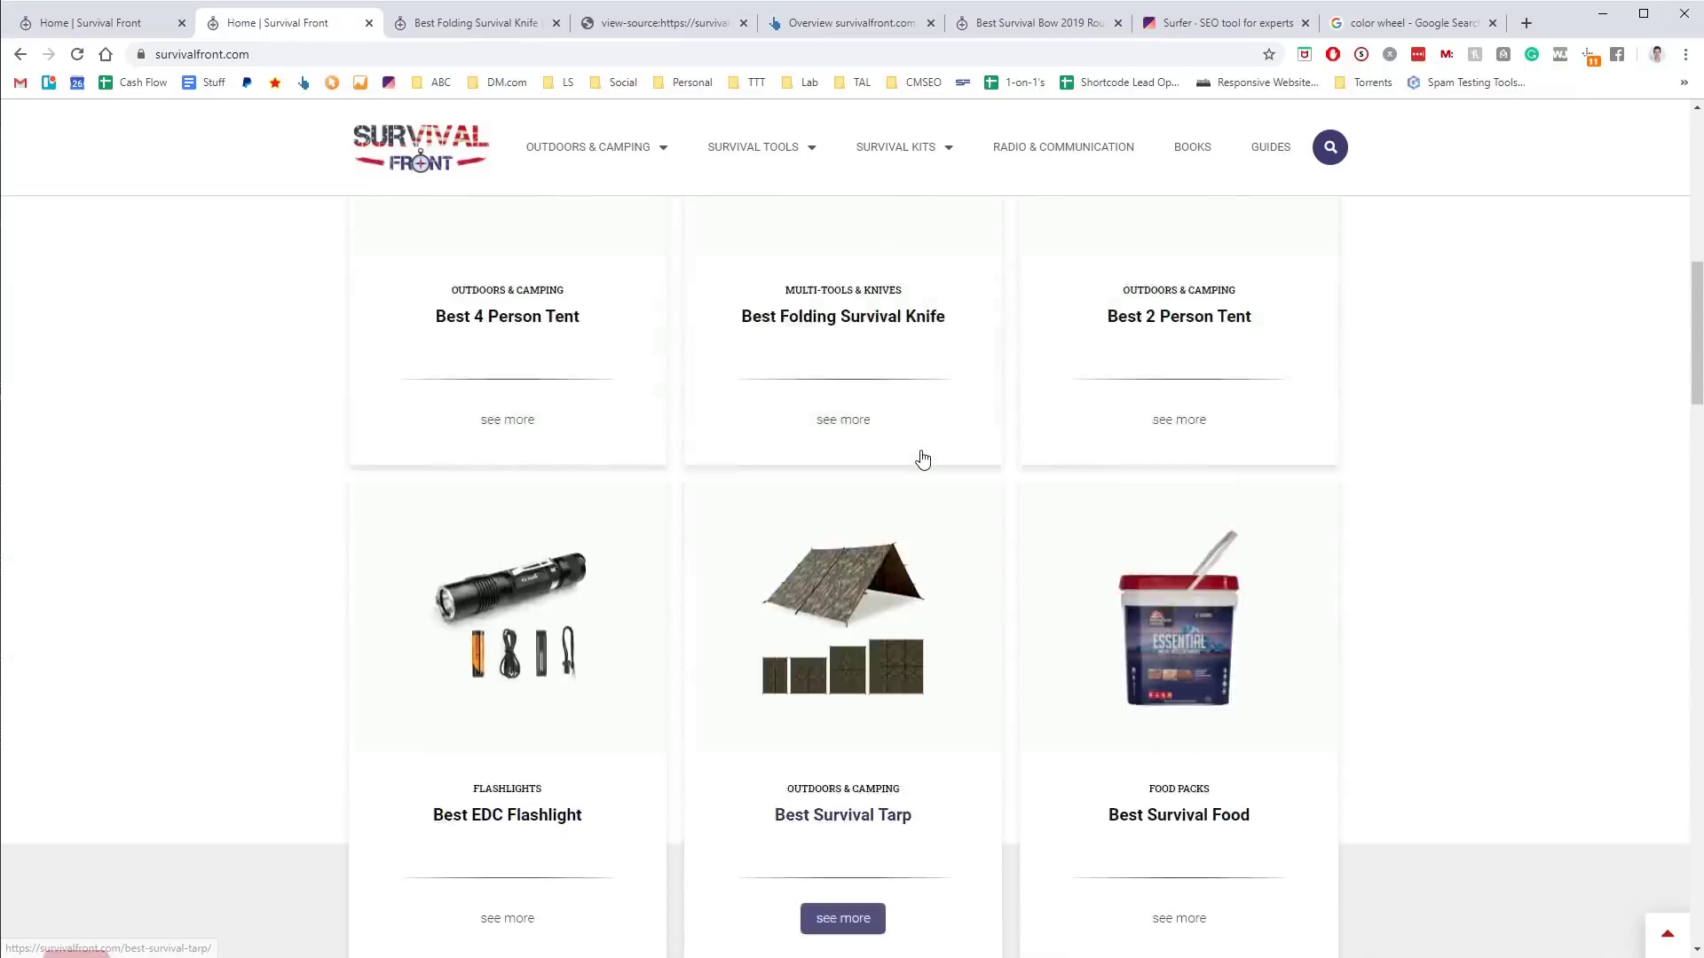
{"action": "scroll", "coordinate": [923, 458], "scroll_direction": "up", "scroll_amount": 6}
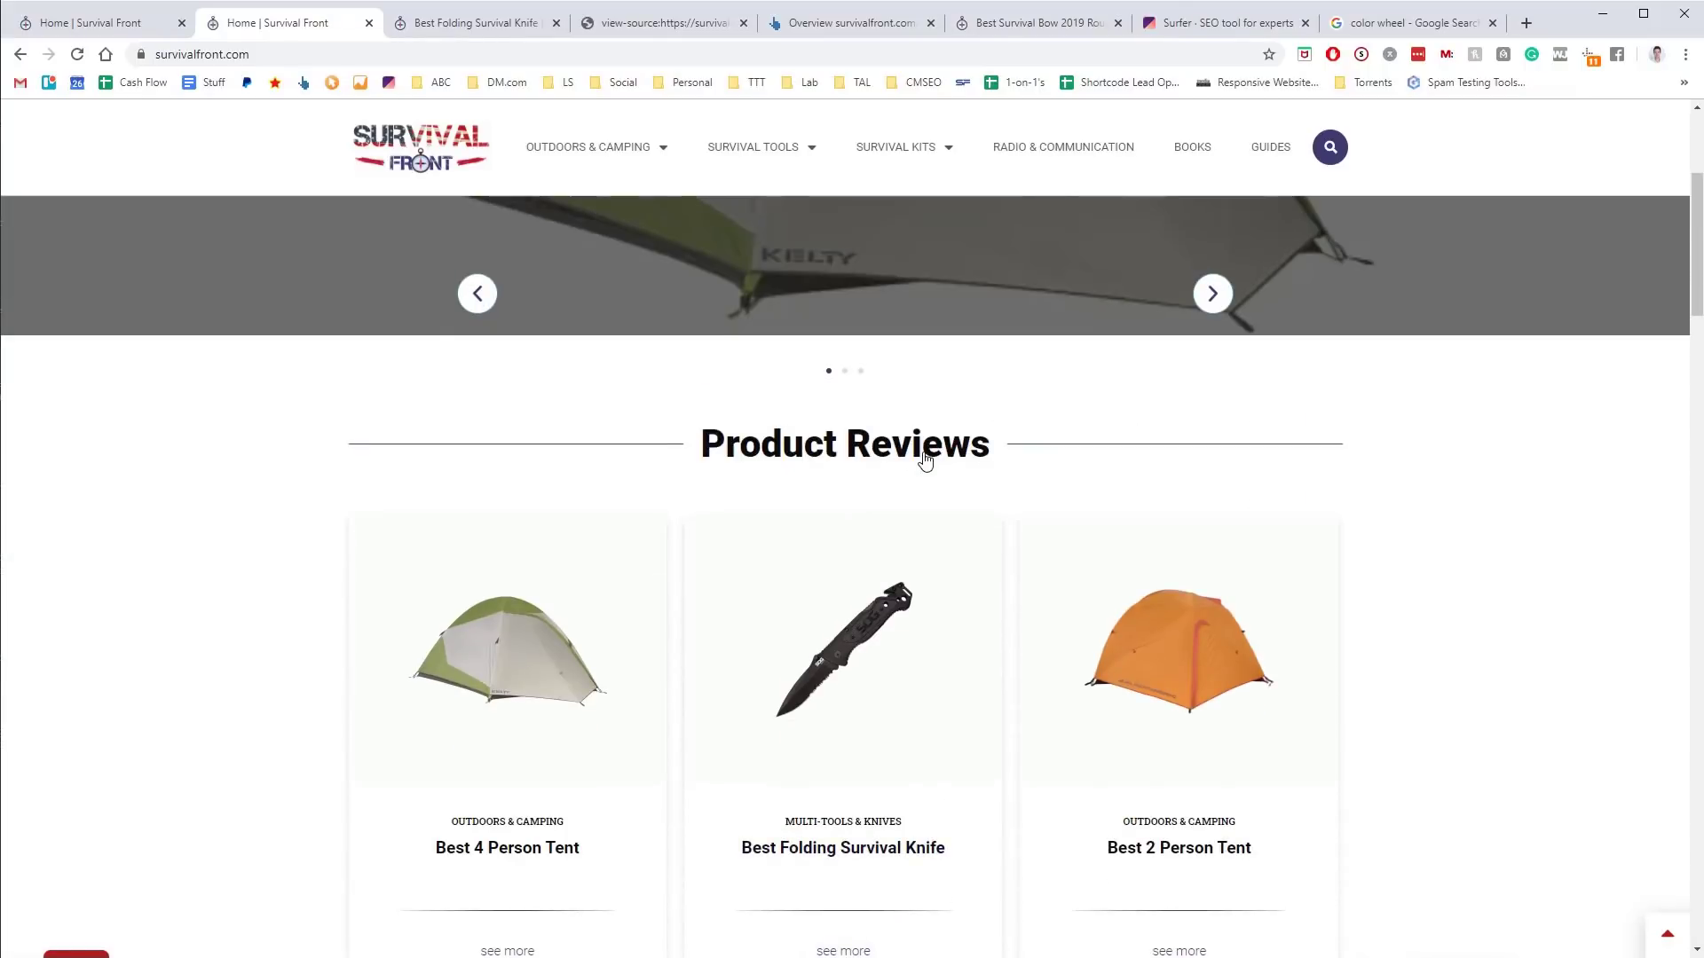
{"action": "scroll", "coordinate": [923, 459], "scroll_direction": "up", "scroll_amount": 5}
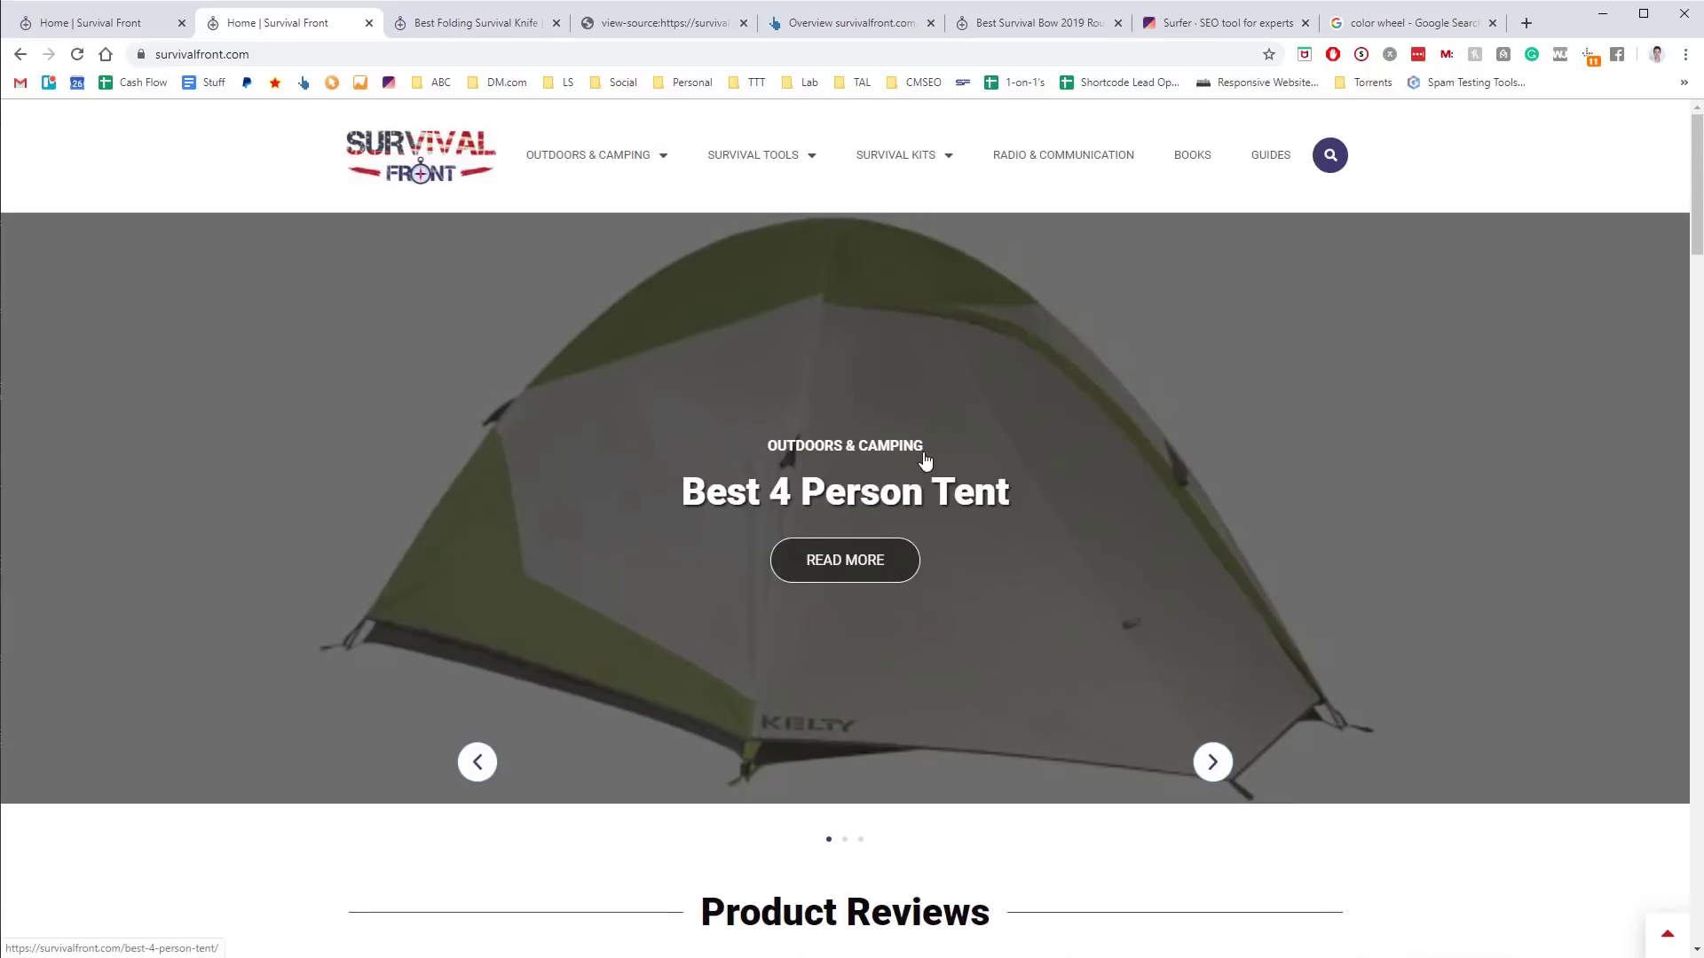
{"action": "scroll", "coordinate": [844, 331], "scroll_direction": "down", "scroll_amount": 5}
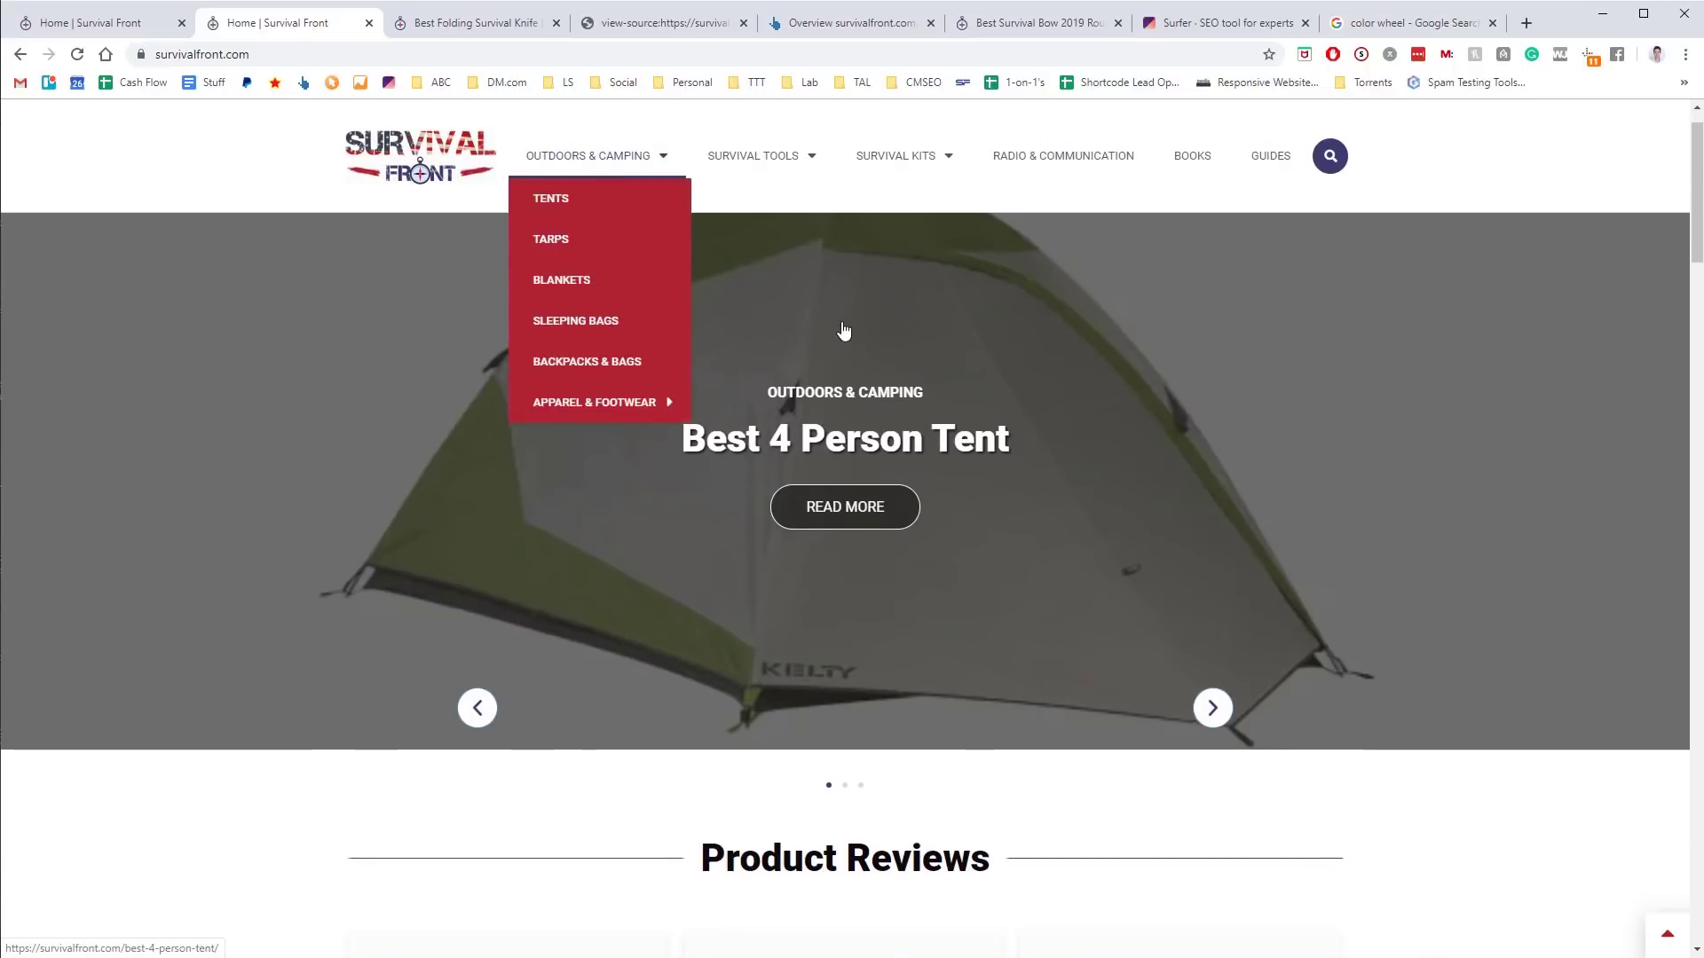
{"action": "scroll", "coordinate": [836, 390], "scroll_direction": "down", "scroll_amount": 14}
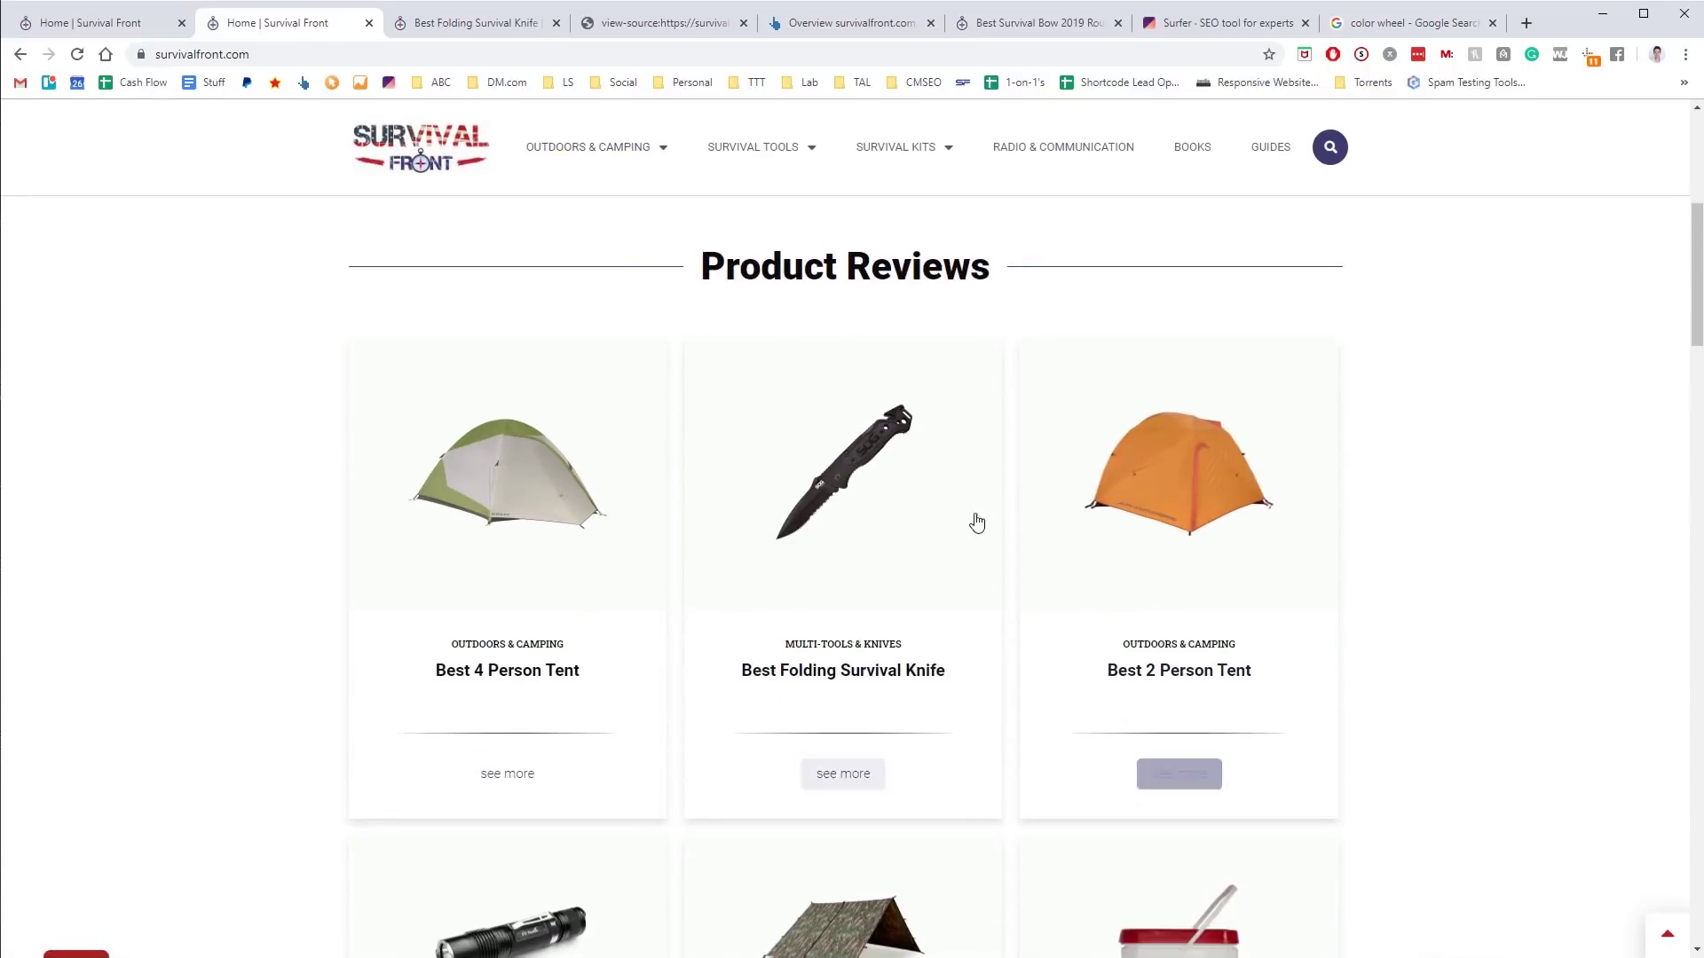
{"action": "scroll", "coordinate": [913, 562], "scroll_direction": "up", "scroll_amount": 15}
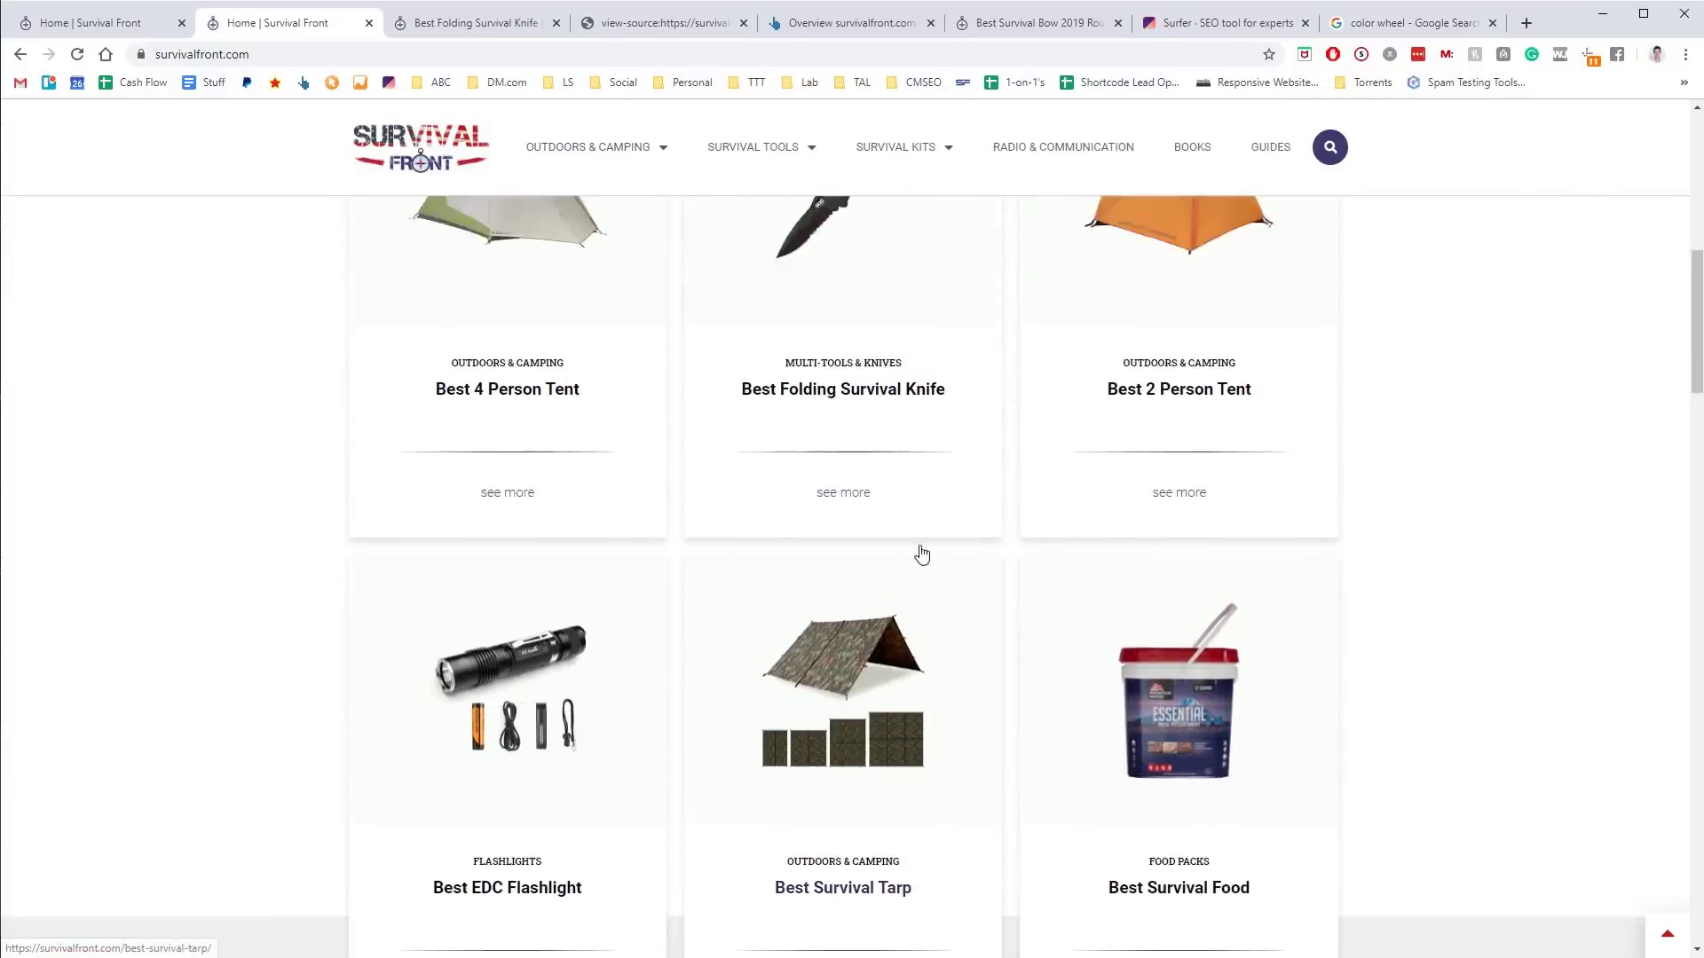
{"action": "scroll", "coordinate": [928, 534], "scroll_direction": "down", "scroll_amount": 2}
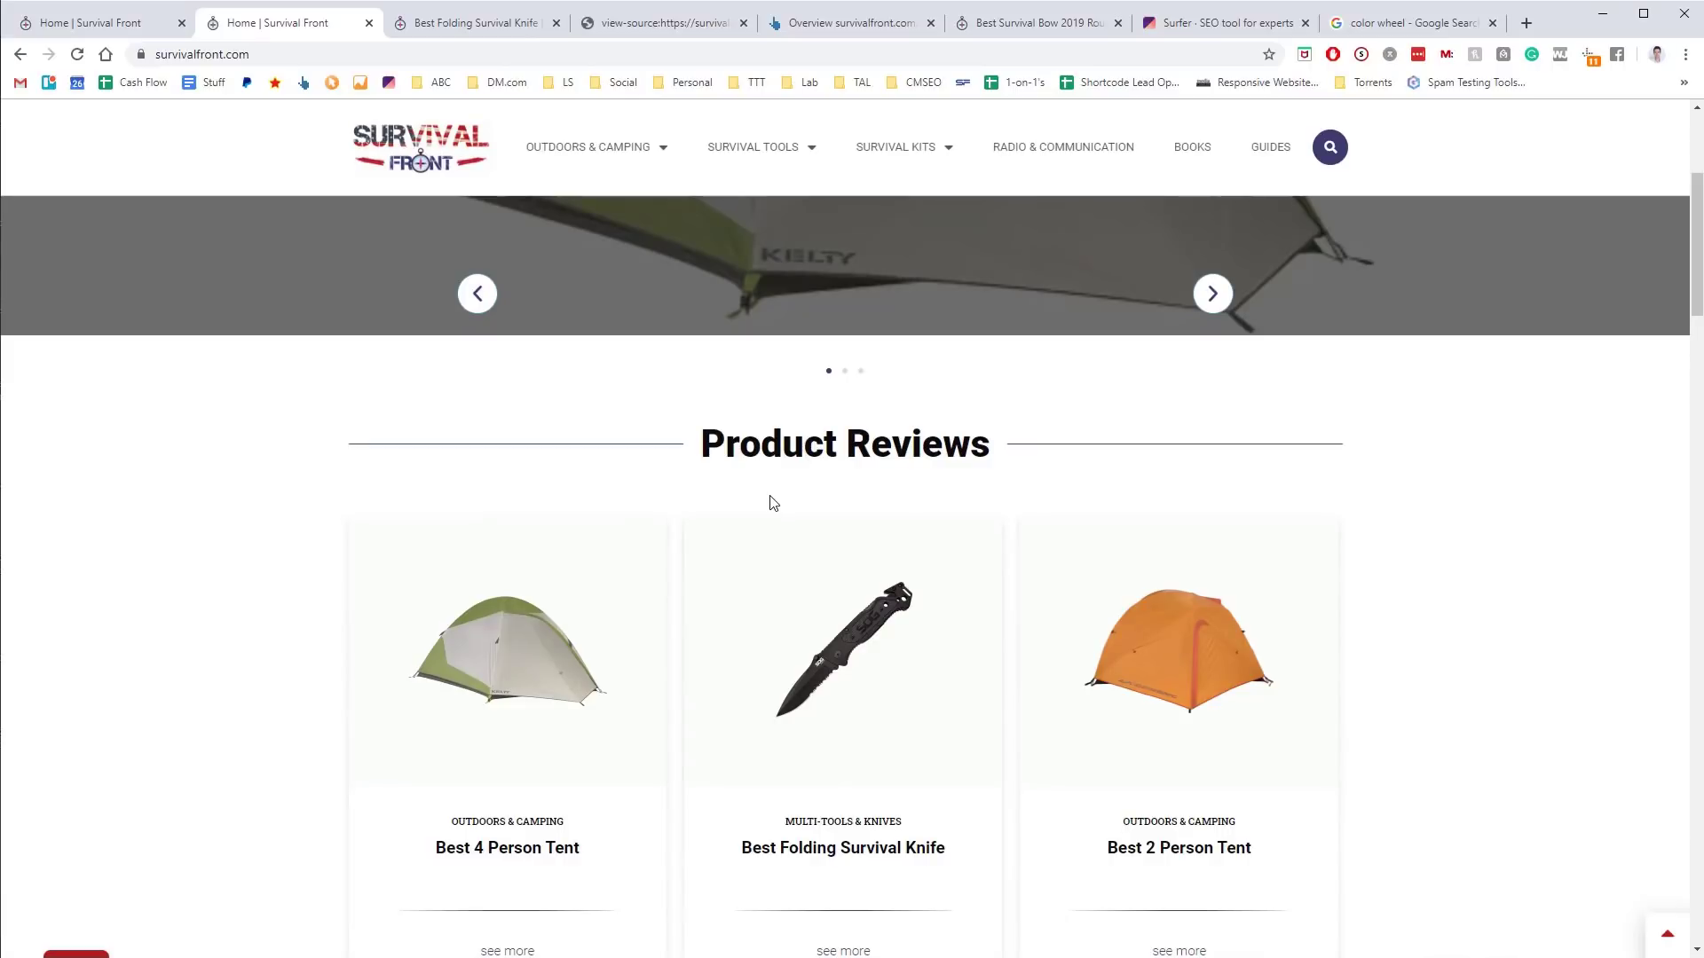
Open the How to Read a Map guide from the homepage's Guides section in a new tab and switch to it
{"action": "scroll", "coordinate": [770, 503], "scroll_direction": "down", "scroll_amount": 18}
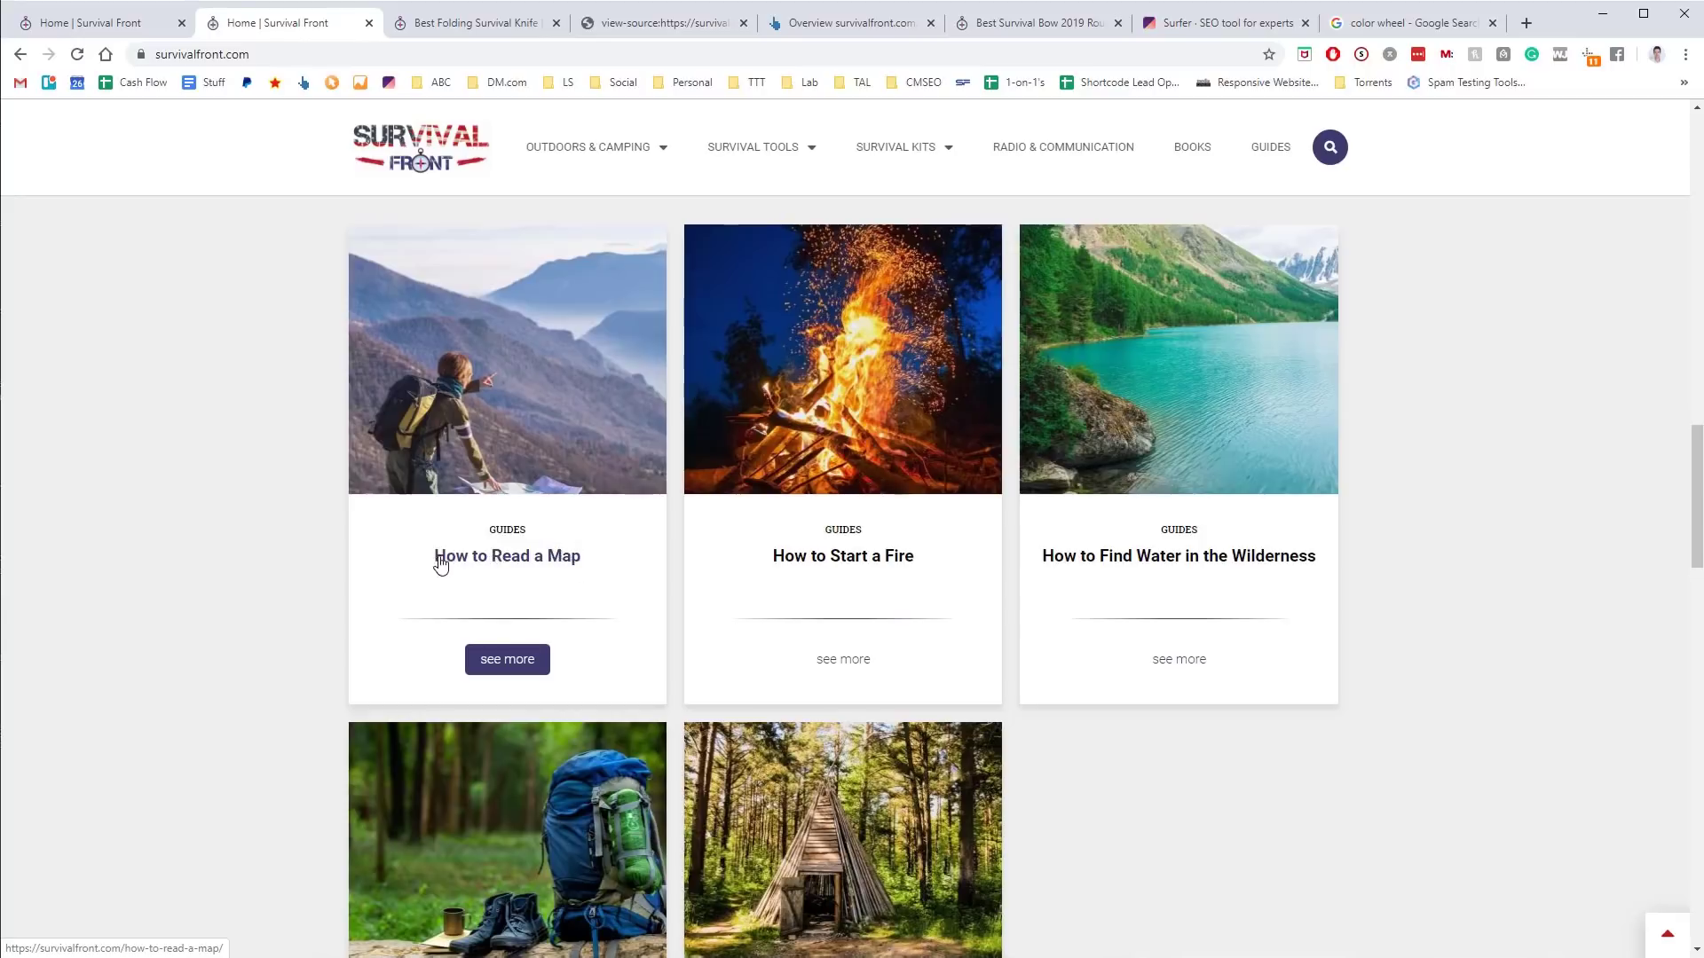
{"action": "left_click_drag", "start_coordinate": [438, 563], "coordinate": [575, 571]}
{"action": "middle_click", "coordinate": [500, 663]}
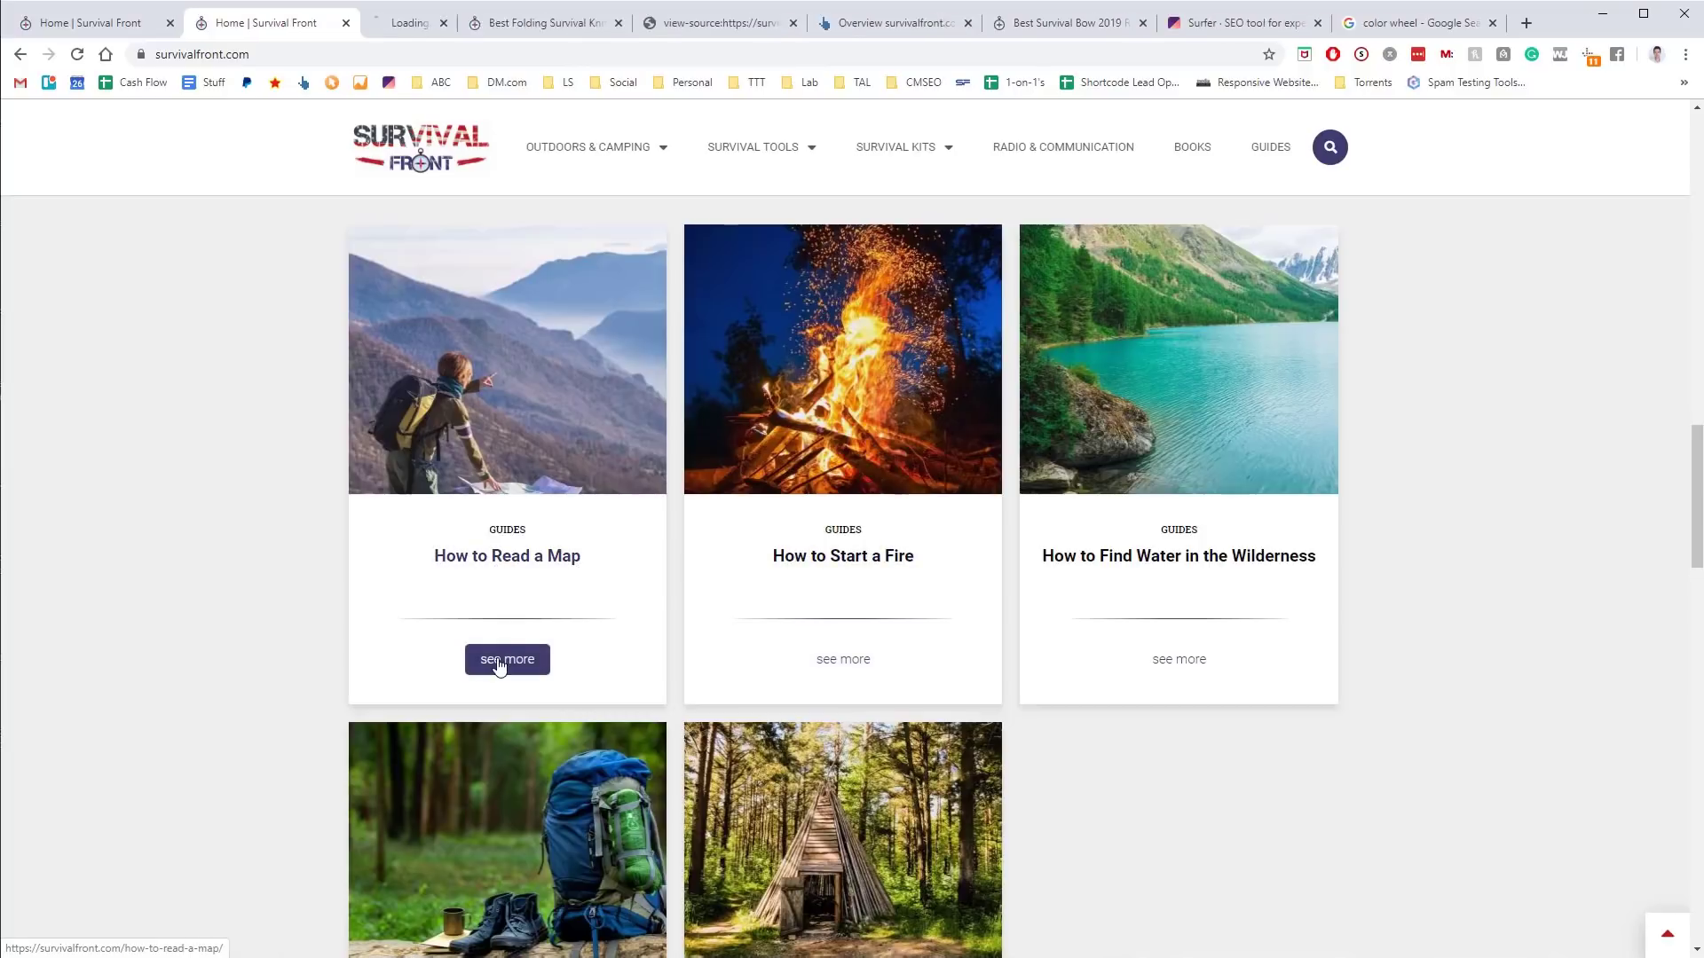
{"action": "left_click", "coordinate": [407, 26]}
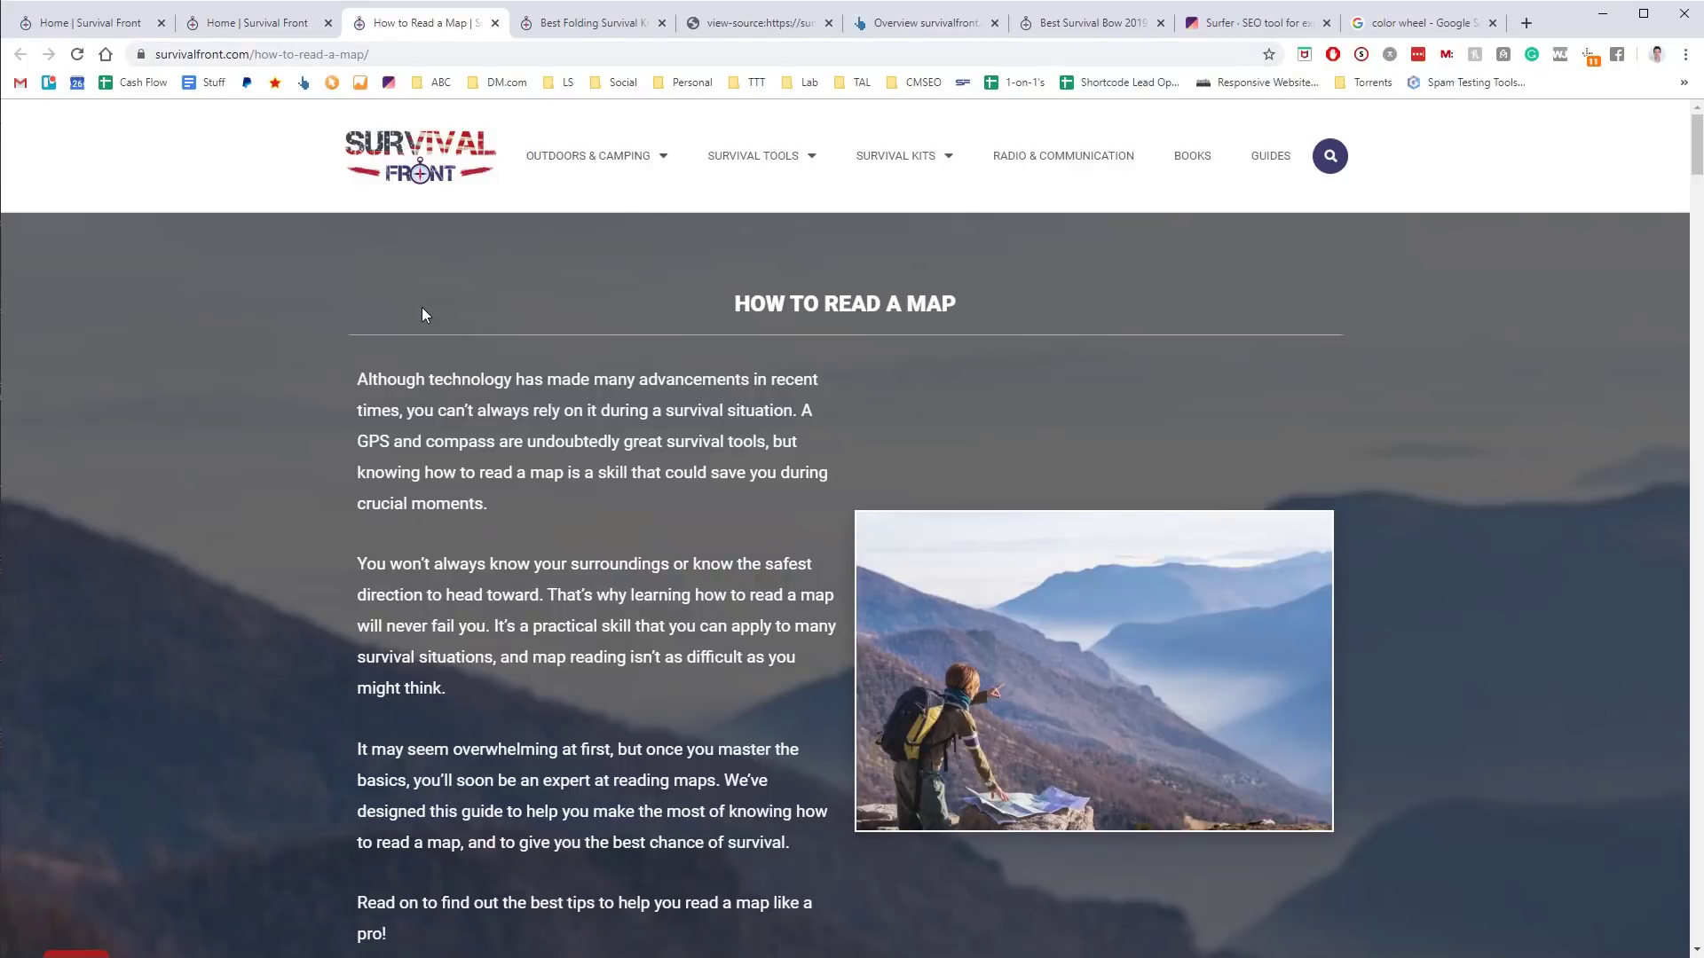
Examine the map guide's introduction, chapter carousel and first chapter, and return to the top of the page
{"action": "scroll", "coordinate": [550, 288], "scroll_direction": "down", "scroll_amount": 10}
{"action": "scroll", "coordinate": [631, 266], "scroll_direction": "up", "scroll_amount": 10}
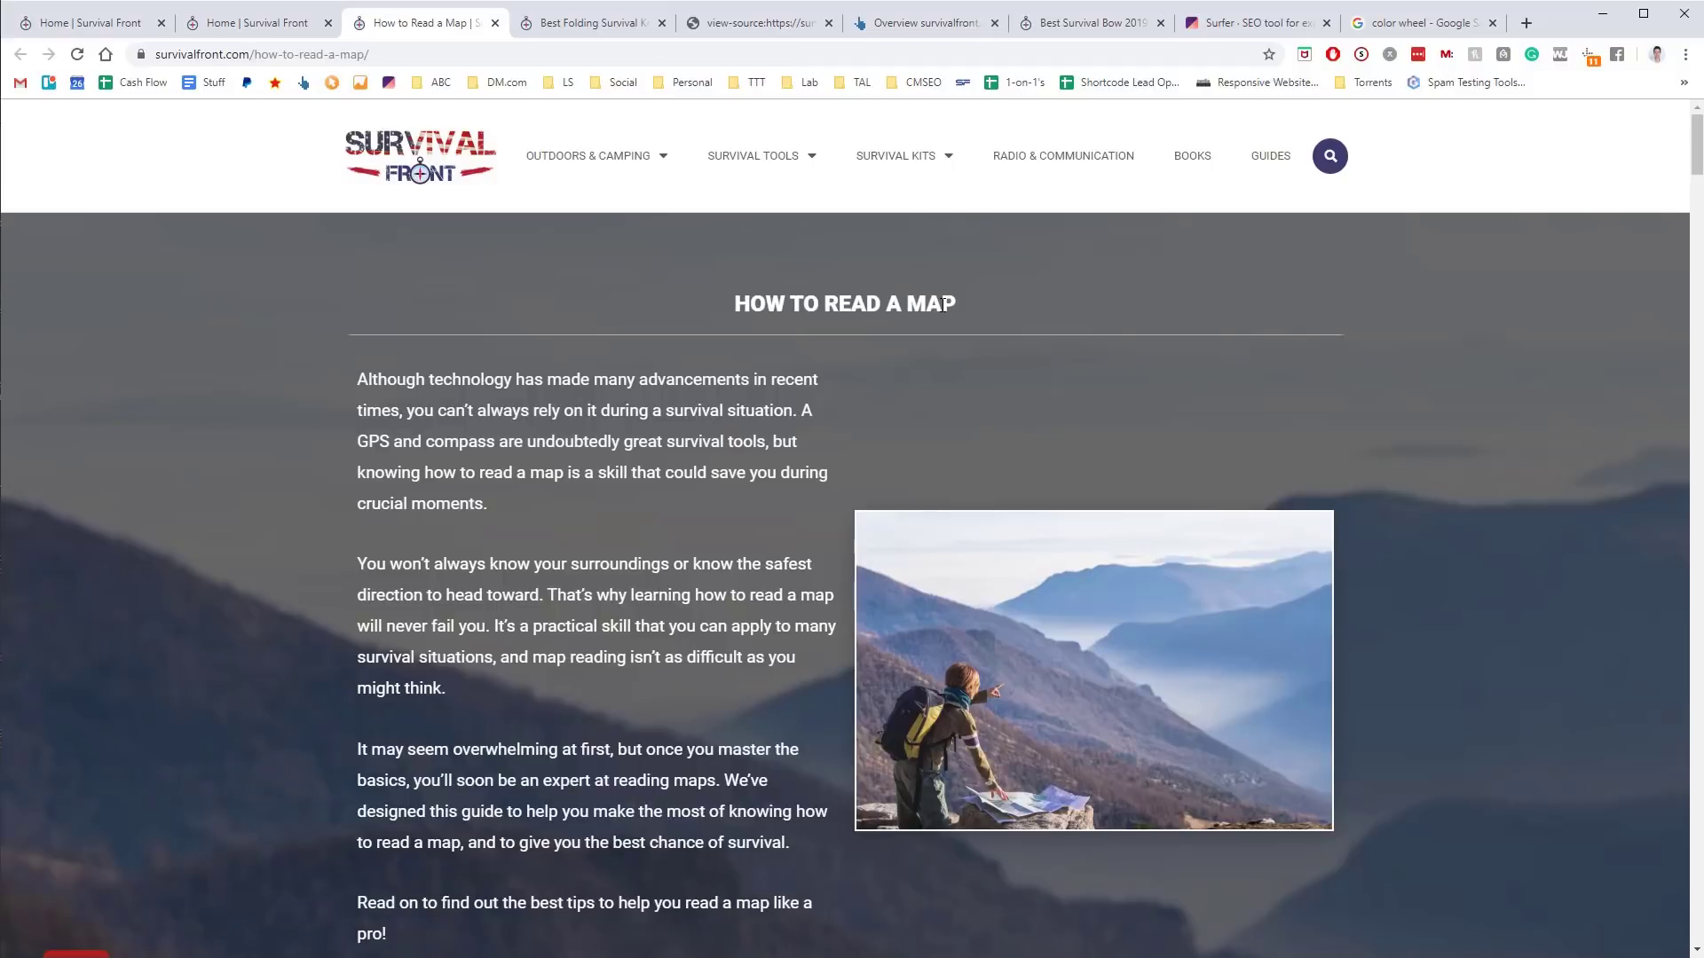
{"action": "scroll", "coordinate": [934, 351], "scroll_direction": "down", "scroll_amount": 8}
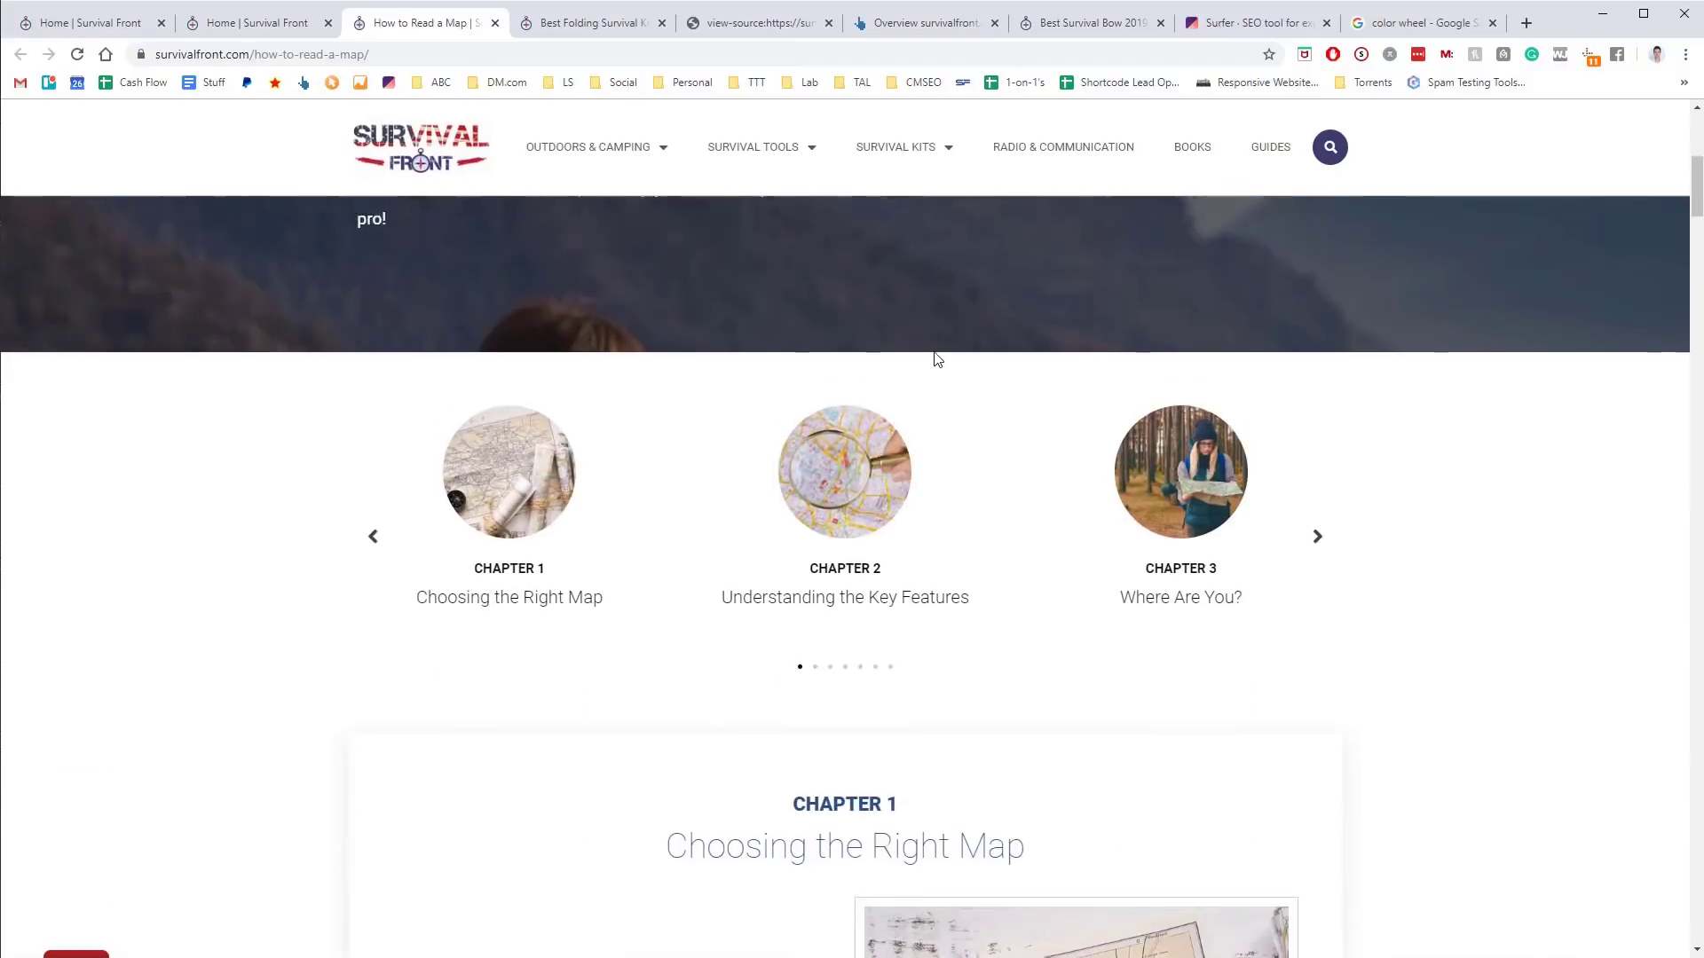
{"action": "scroll", "coordinate": [934, 352], "scroll_direction": "up", "scroll_amount": 8}
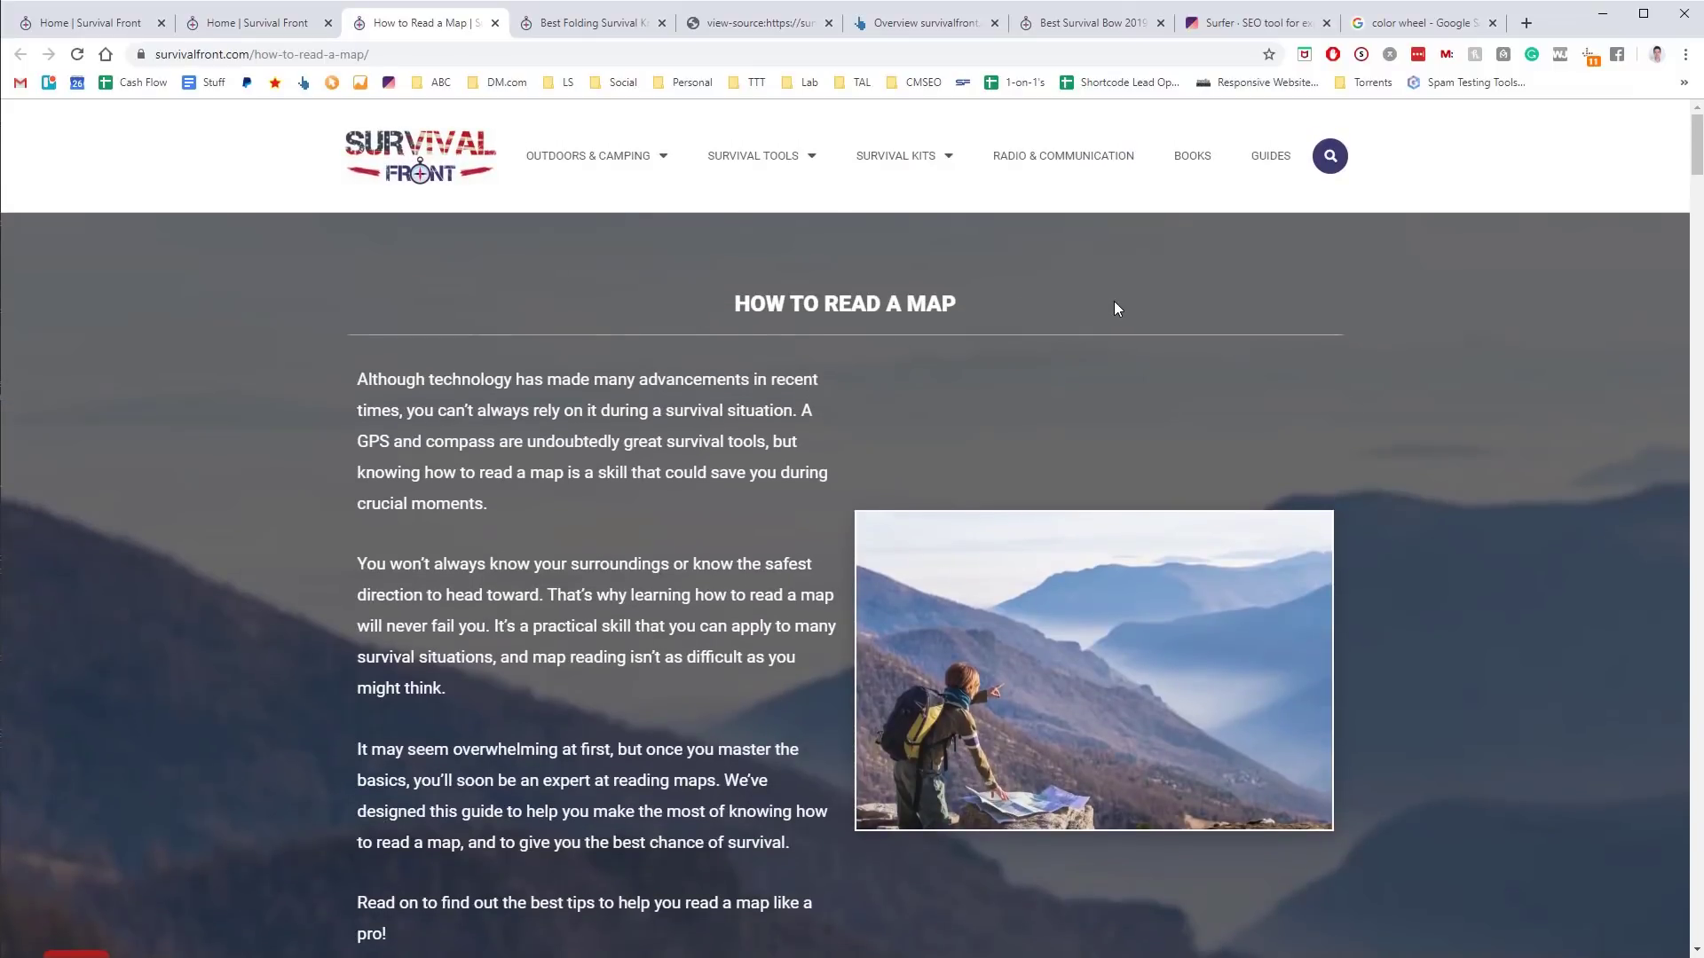
Go back to the homepage tab and review the remaining guide cards down to How to Build a Survival Shelter
{"action": "left_click", "coordinate": [267, 27]}
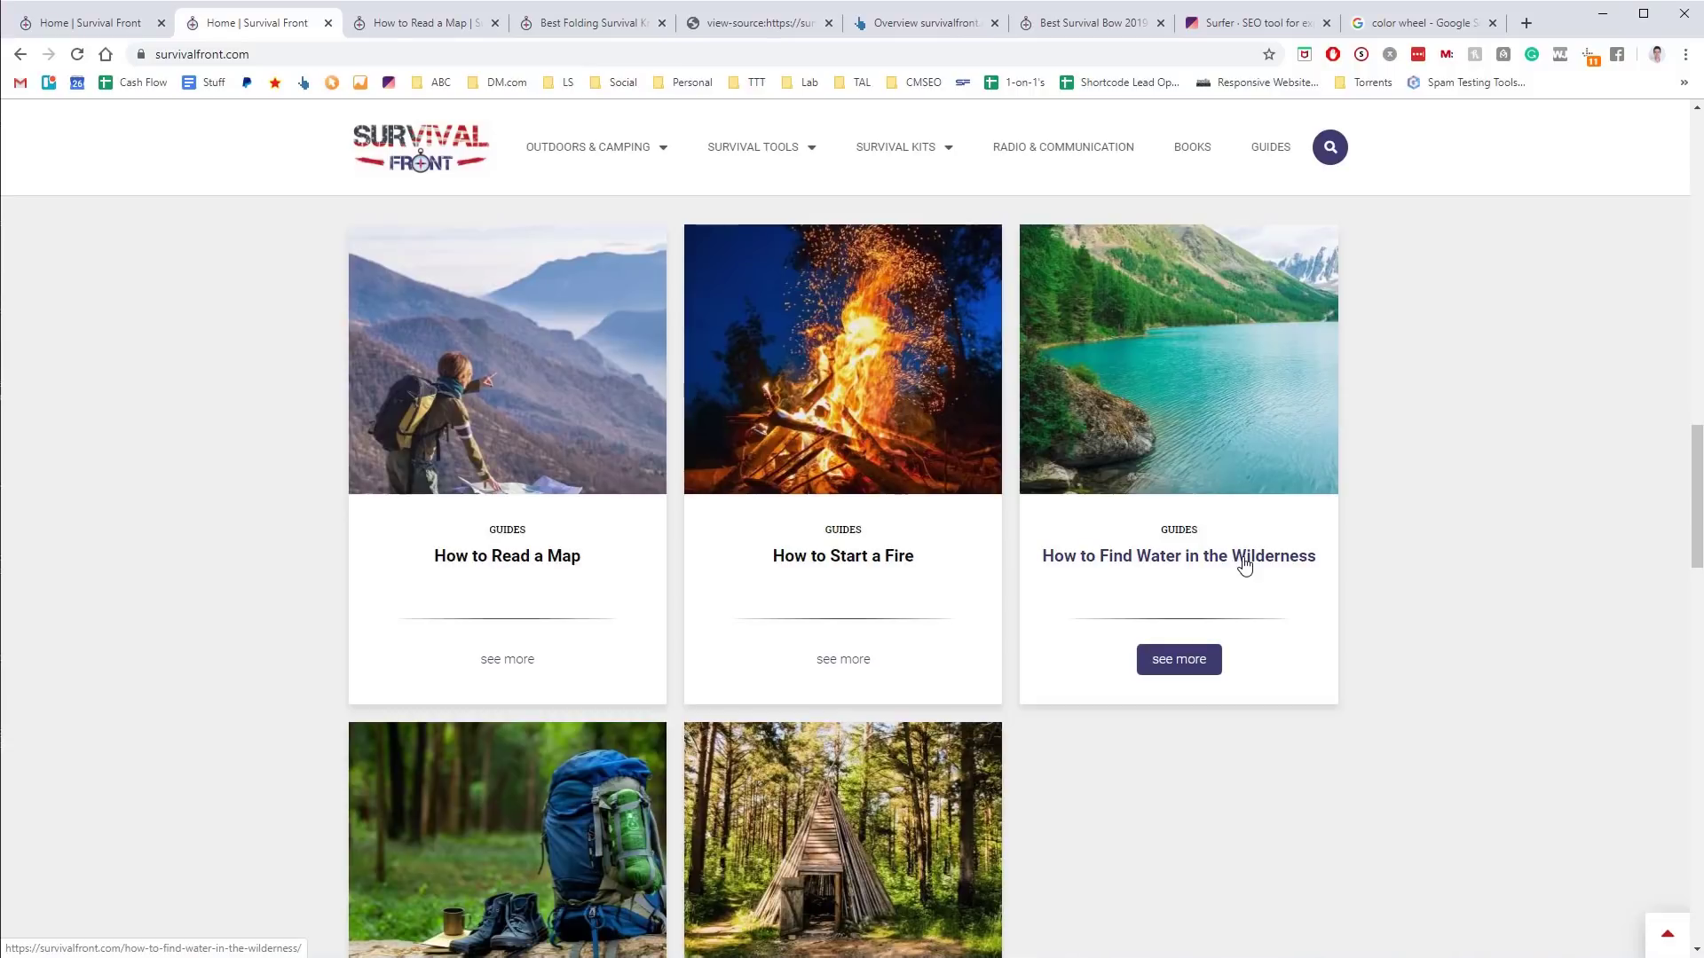
{"action": "scroll", "coordinate": [1080, 601], "scroll_direction": "down", "scroll_amount": 2}
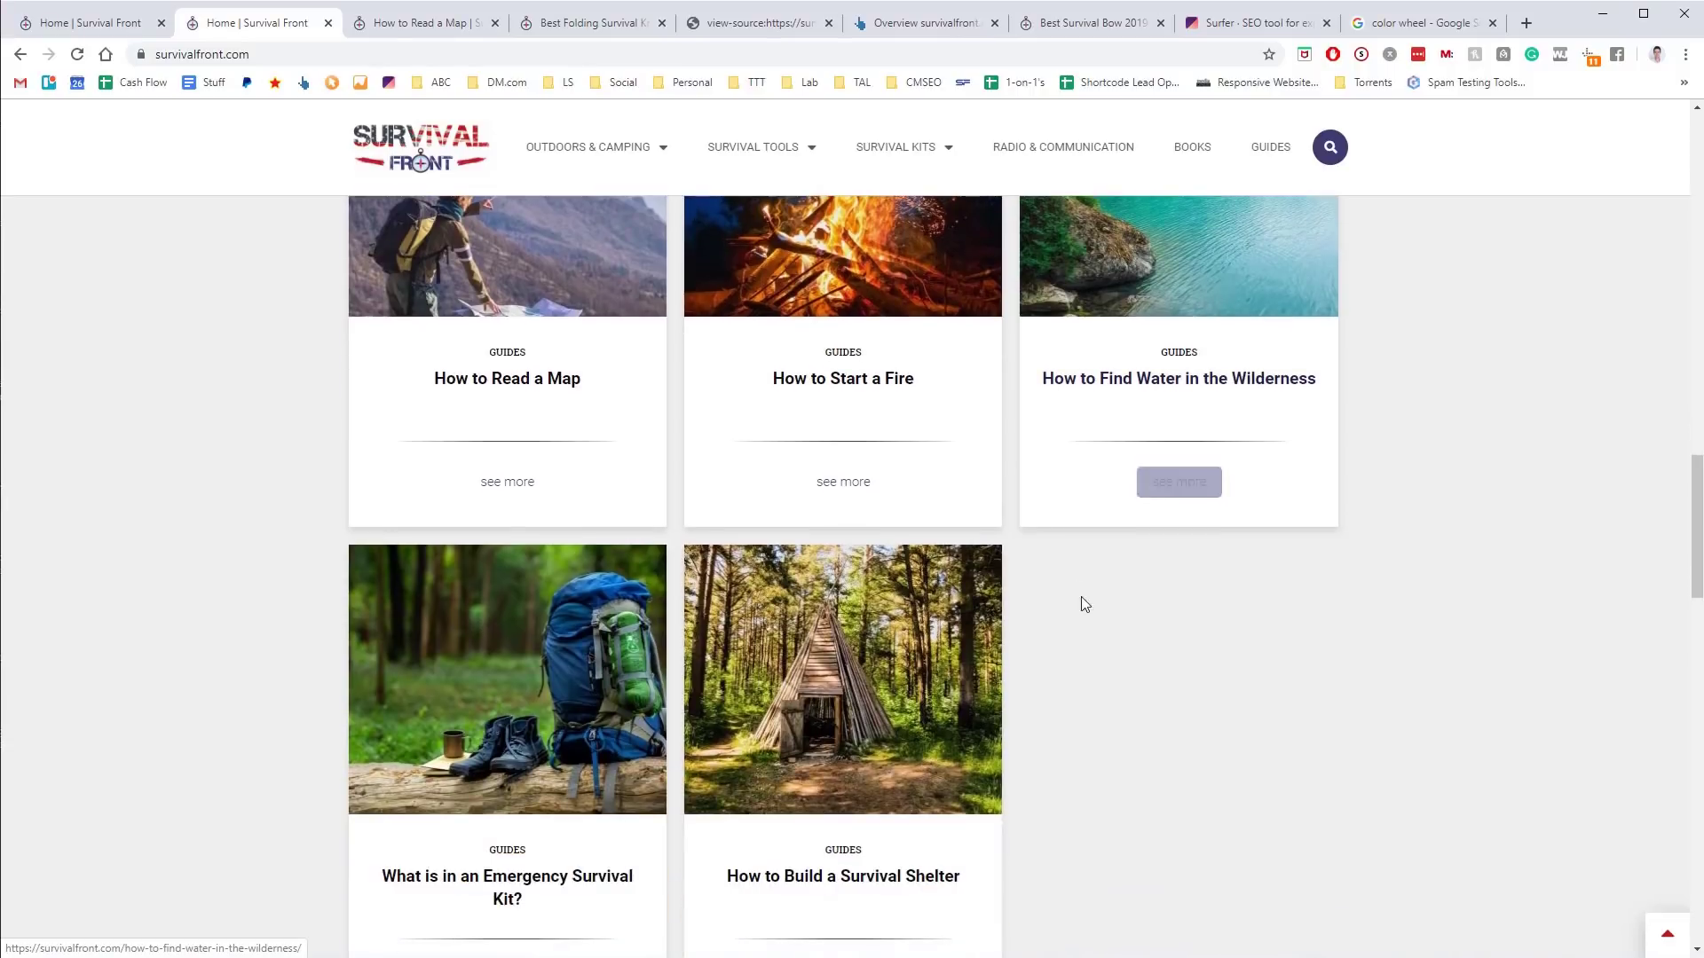
{"action": "scroll", "coordinate": [1073, 590], "scroll_direction": "up", "scroll_amount": 2}
{"action": "scroll", "coordinate": [1059, 577], "scroll_direction": "down", "scroll_amount": 1}
{"action": "scroll", "coordinate": [1059, 578], "scroll_direction": "down", "scroll_amount": 3}
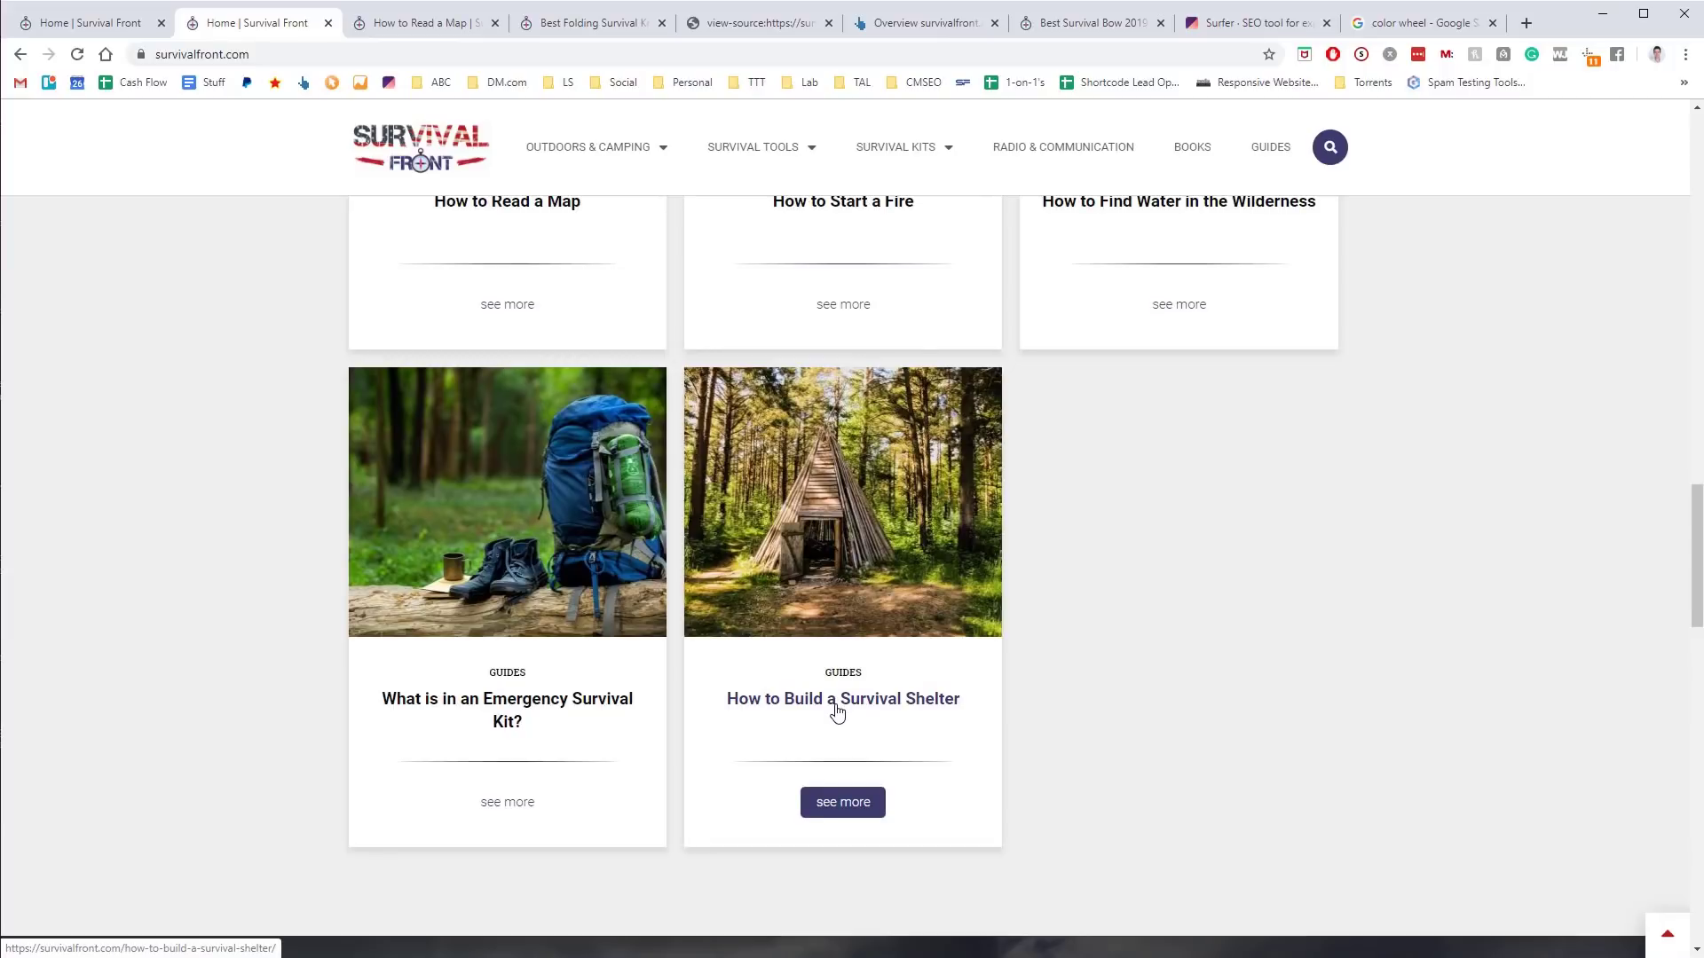
Examine the homepage's category blocks, including Survival Kits, Radio & Comms, Guides, Books and Survival Tools
{"action": "scroll", "coordinate": [828, 710], "scroll_direction": "down", "scroll_amount": 8}
{"action": "scroll", "coordinate": [827, 710], "scroll_direction": "down", "scroll_amount": 9}
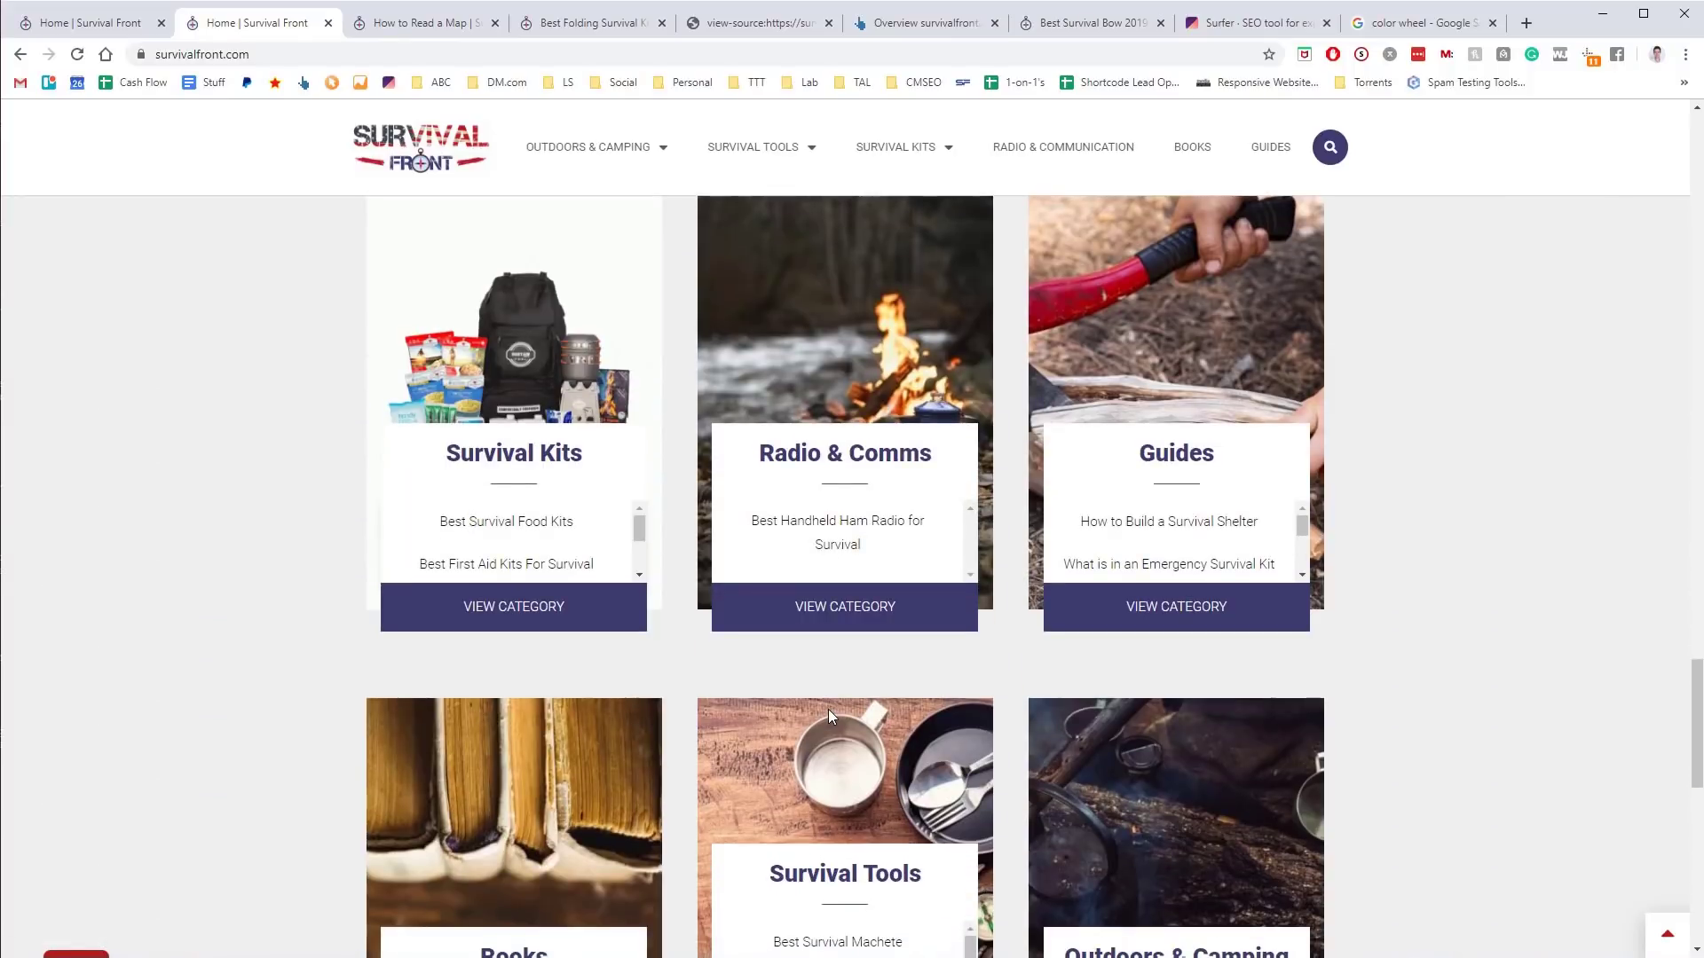
{"action": "scroll", "coordinate": [392, 550], "scroll_direction": "up", "scroll_amount": 4}
{"action": "scroll", "coordinate": [346, 572], "scroll_direction": "down", "scroll_amount": 4}
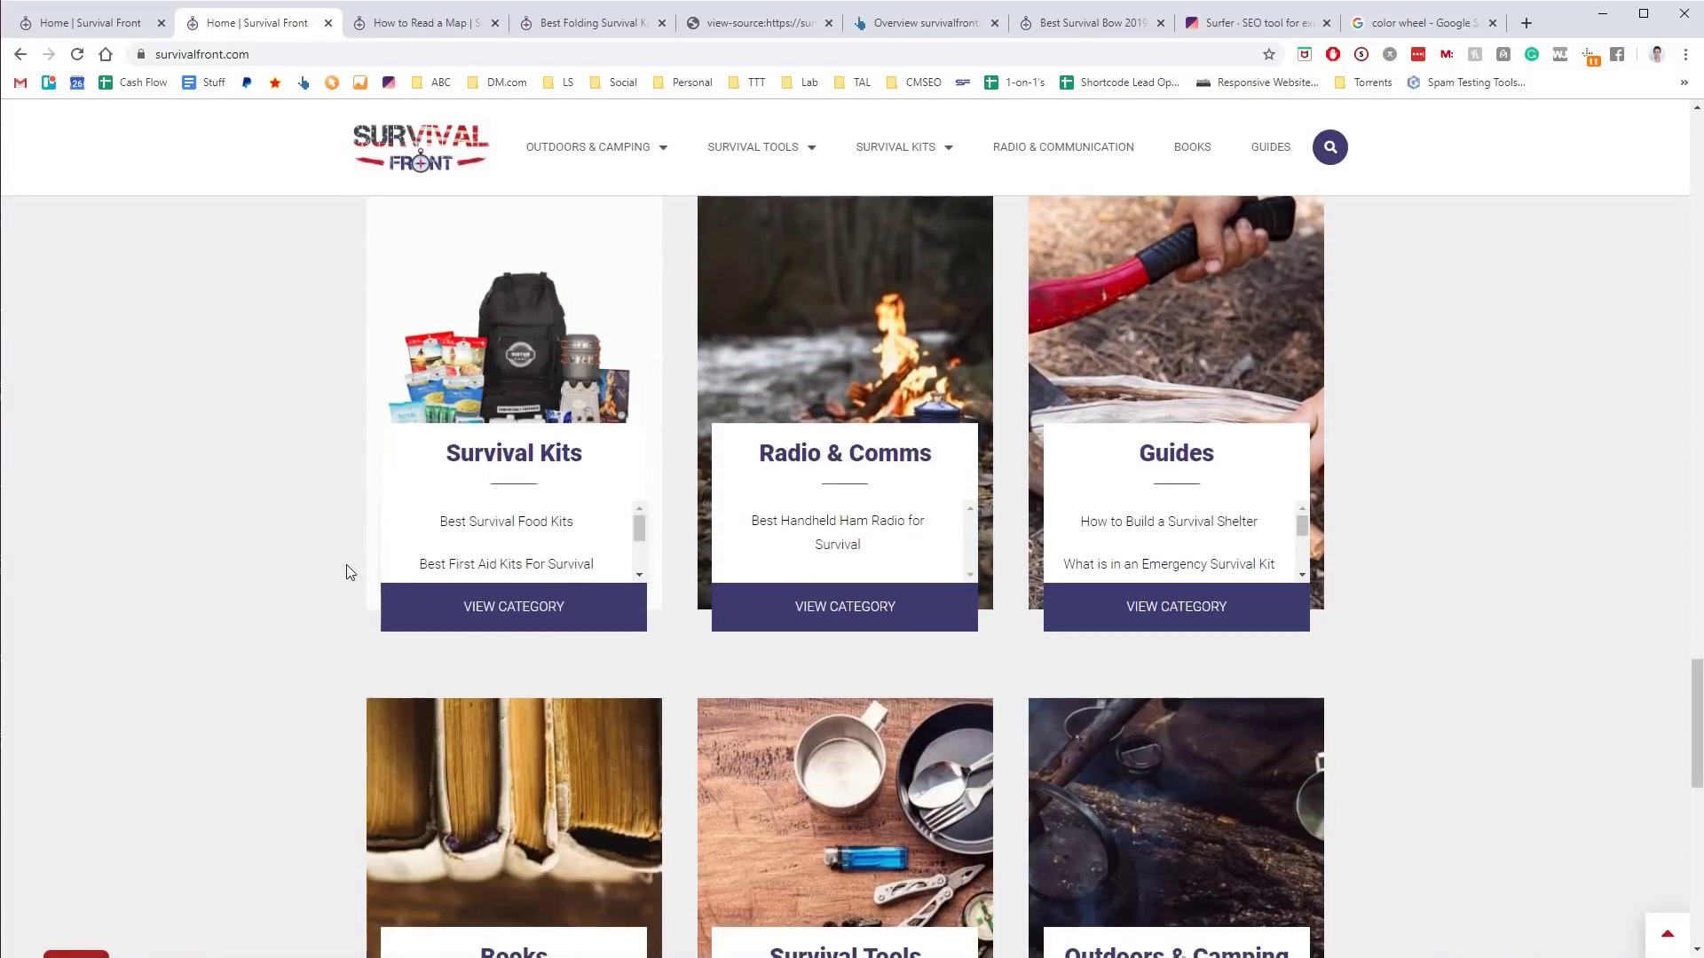
Examine the order and layout of the homepage's product reviews, guides, founder introduction and category blocks
{"action": "scroll", "coordinate": [347, 572], "scroll_direction": "up", "scroll_amount": 15}
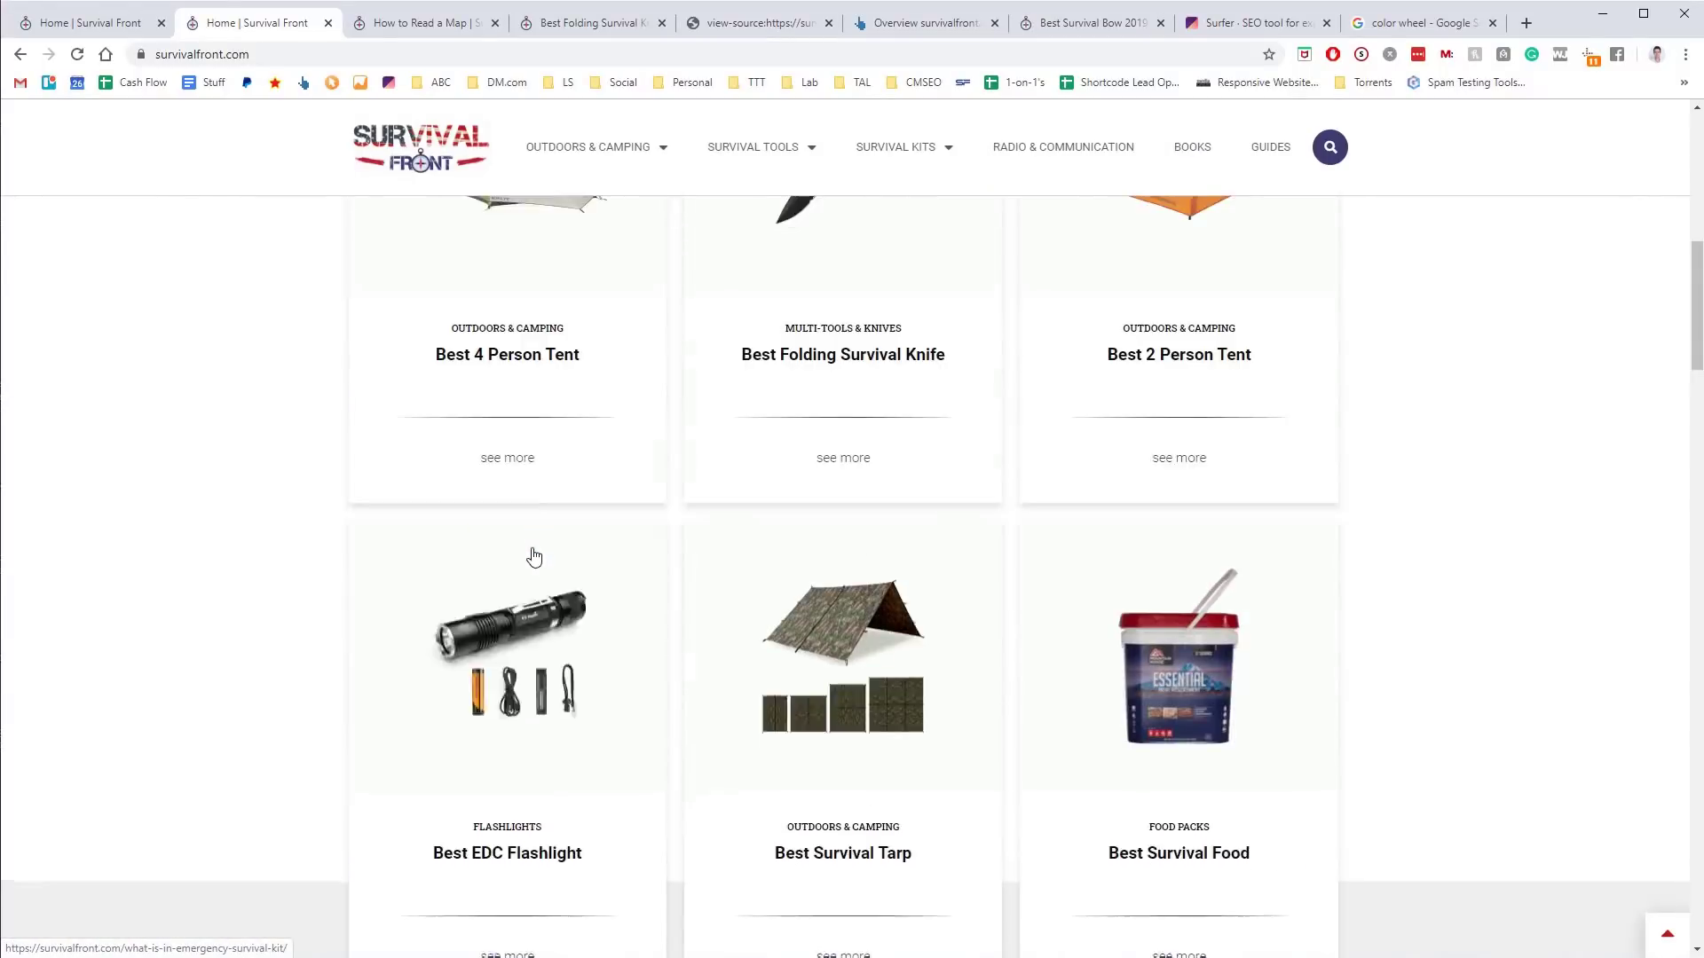
{"action": "scroll", "coordinate": [534, 558], "scroll_direction": "up", "scroll_amount": 6}
{"action": "scroll", "coordinate": [533, 557], "scroll_direction": "down", "scroll_amount": 18}
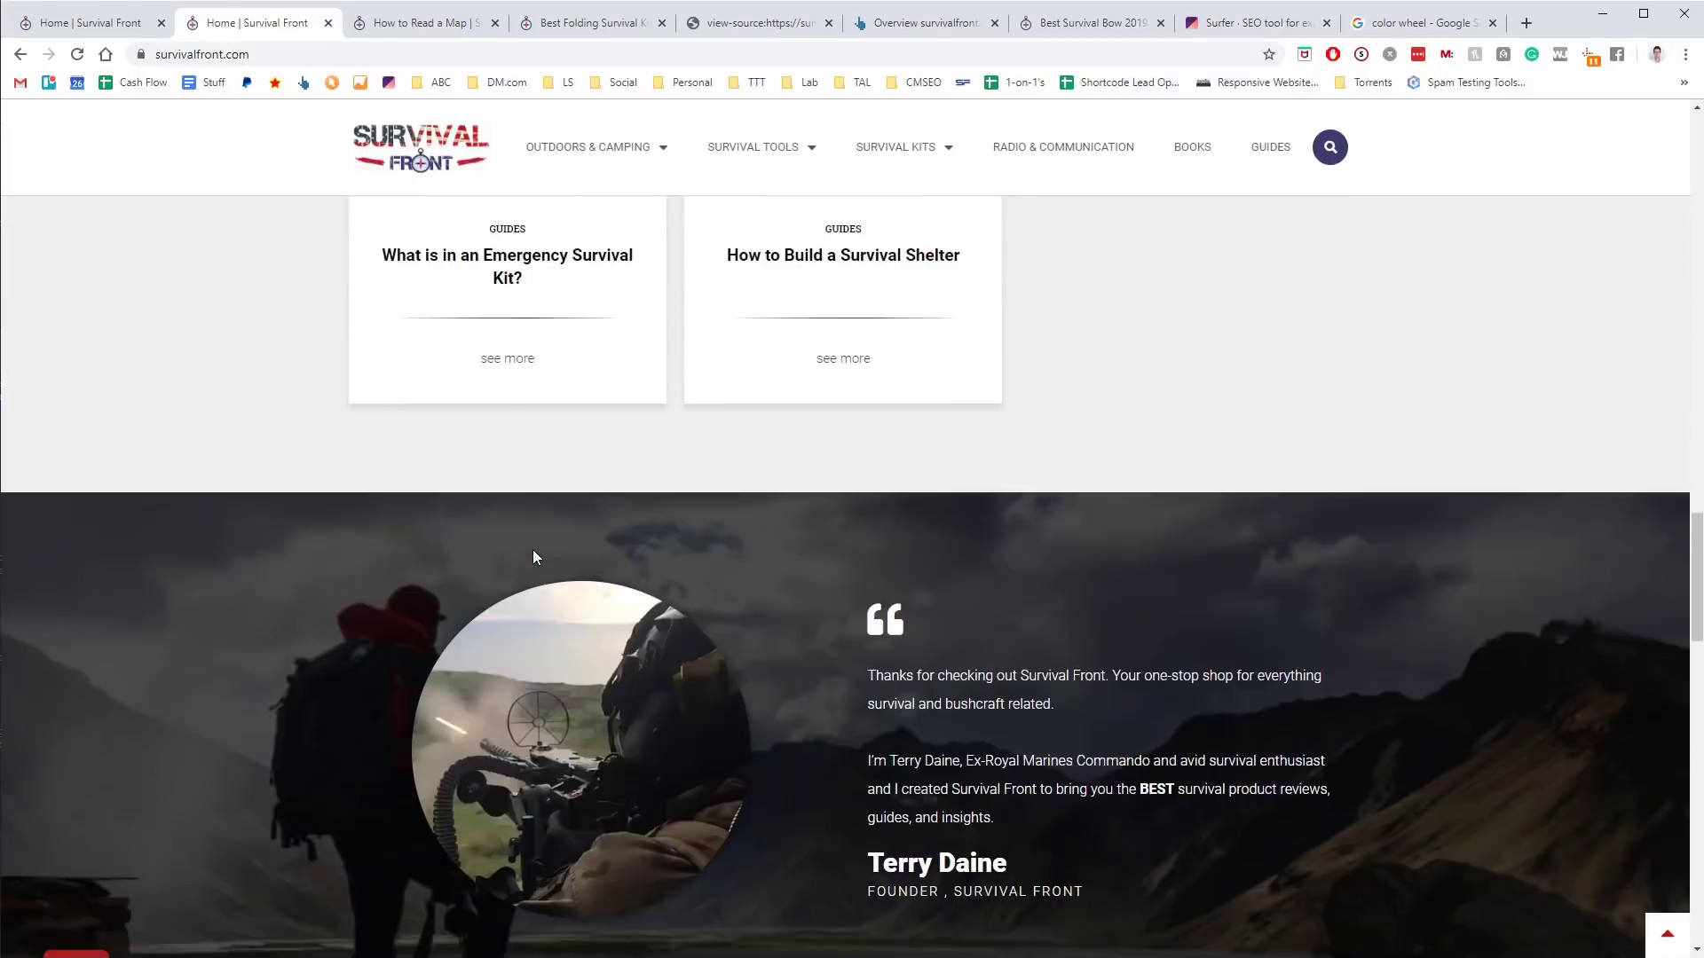
{"action": "scroll", "coordinate": [532, 557], "scroll_direction": "down", "scroll_amount": 10}
{"action": "scroll", "coordinate": [515, 568], "scroll_direction": "down", "scroll_amount": 4}
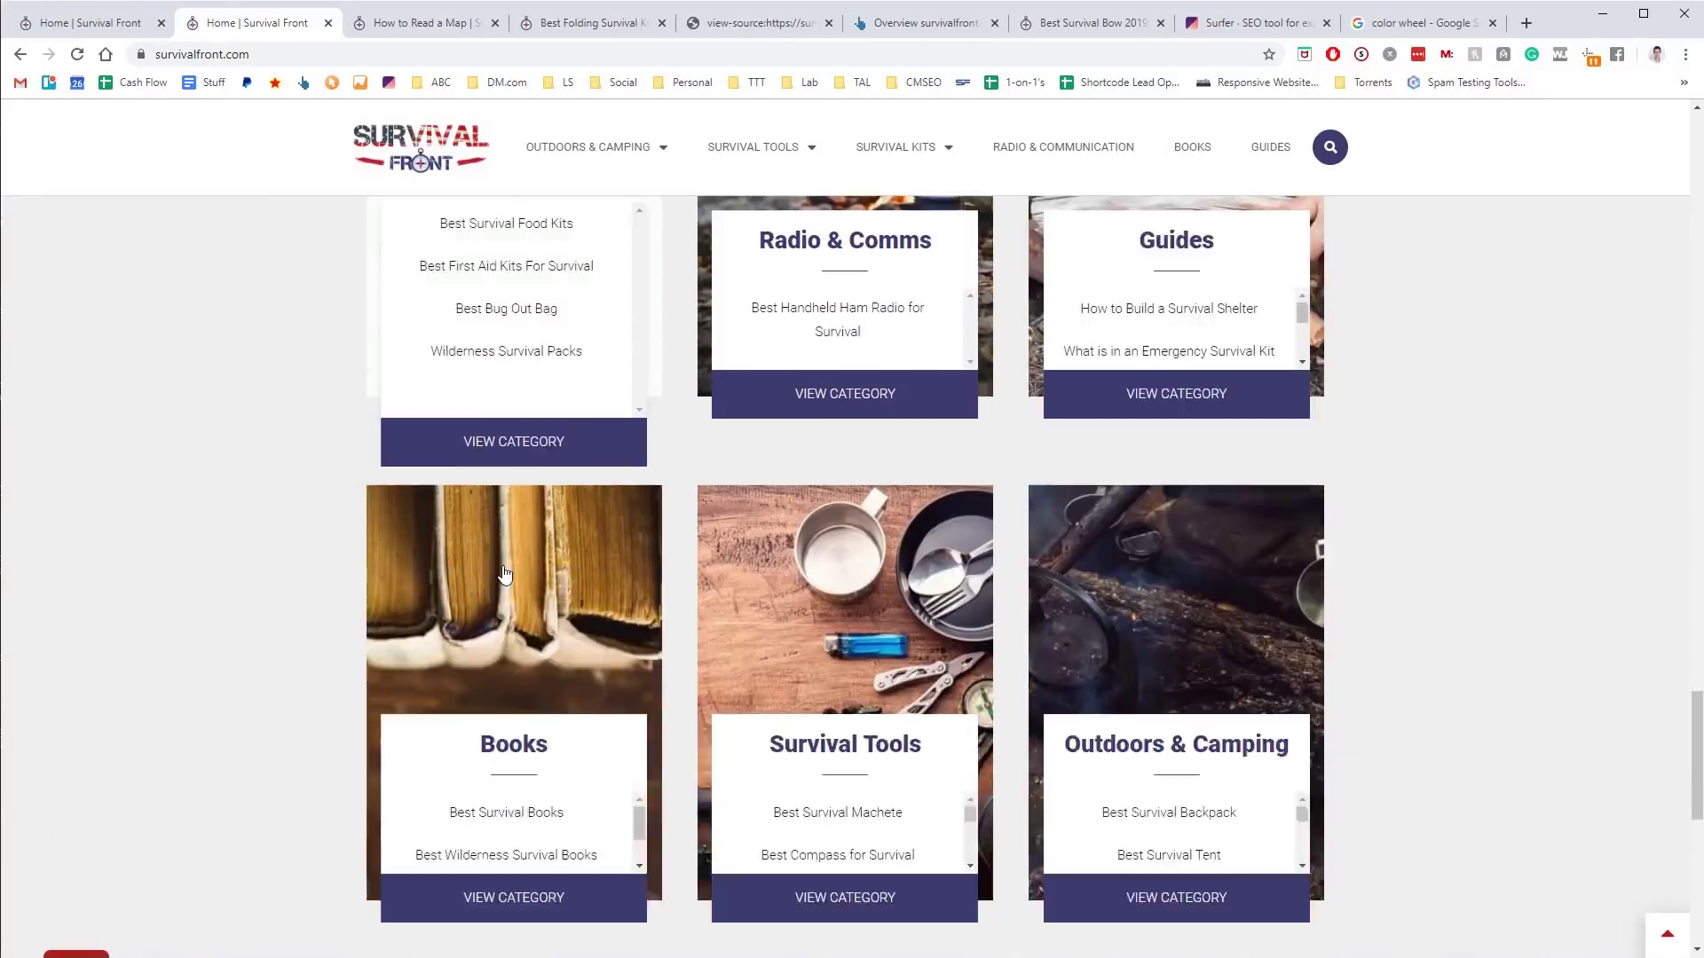
{"action": "scroll", "coordinate": [504, 573], "scroll_direction": "down", "scroll_amount": 4}
{"action": "scroll", "coordinate": [503, 572], "scroll_direction": "up", "scroll_amount": 20}
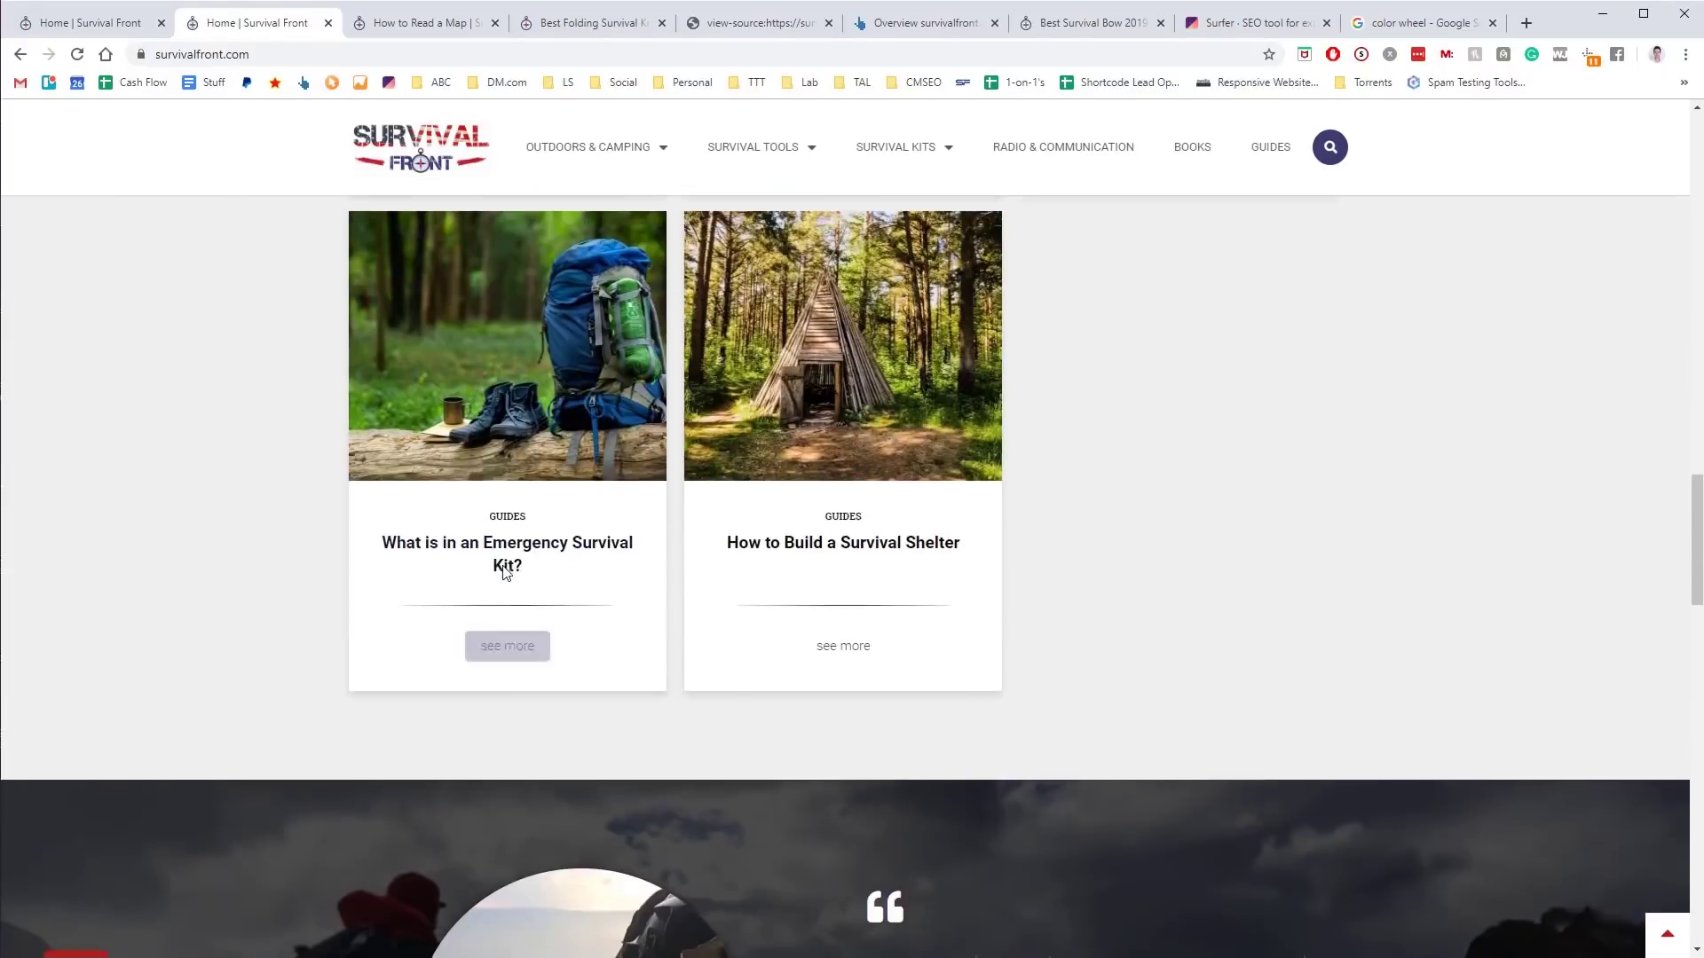
{"action": "scroll", "coordinate": [515, 574], "scroll_direction": "up", "scroll_amount": 12}
{"action": "scroll", "coordinate": [883, 621], "scroll_direction": "down", "scroll_amount": 5}
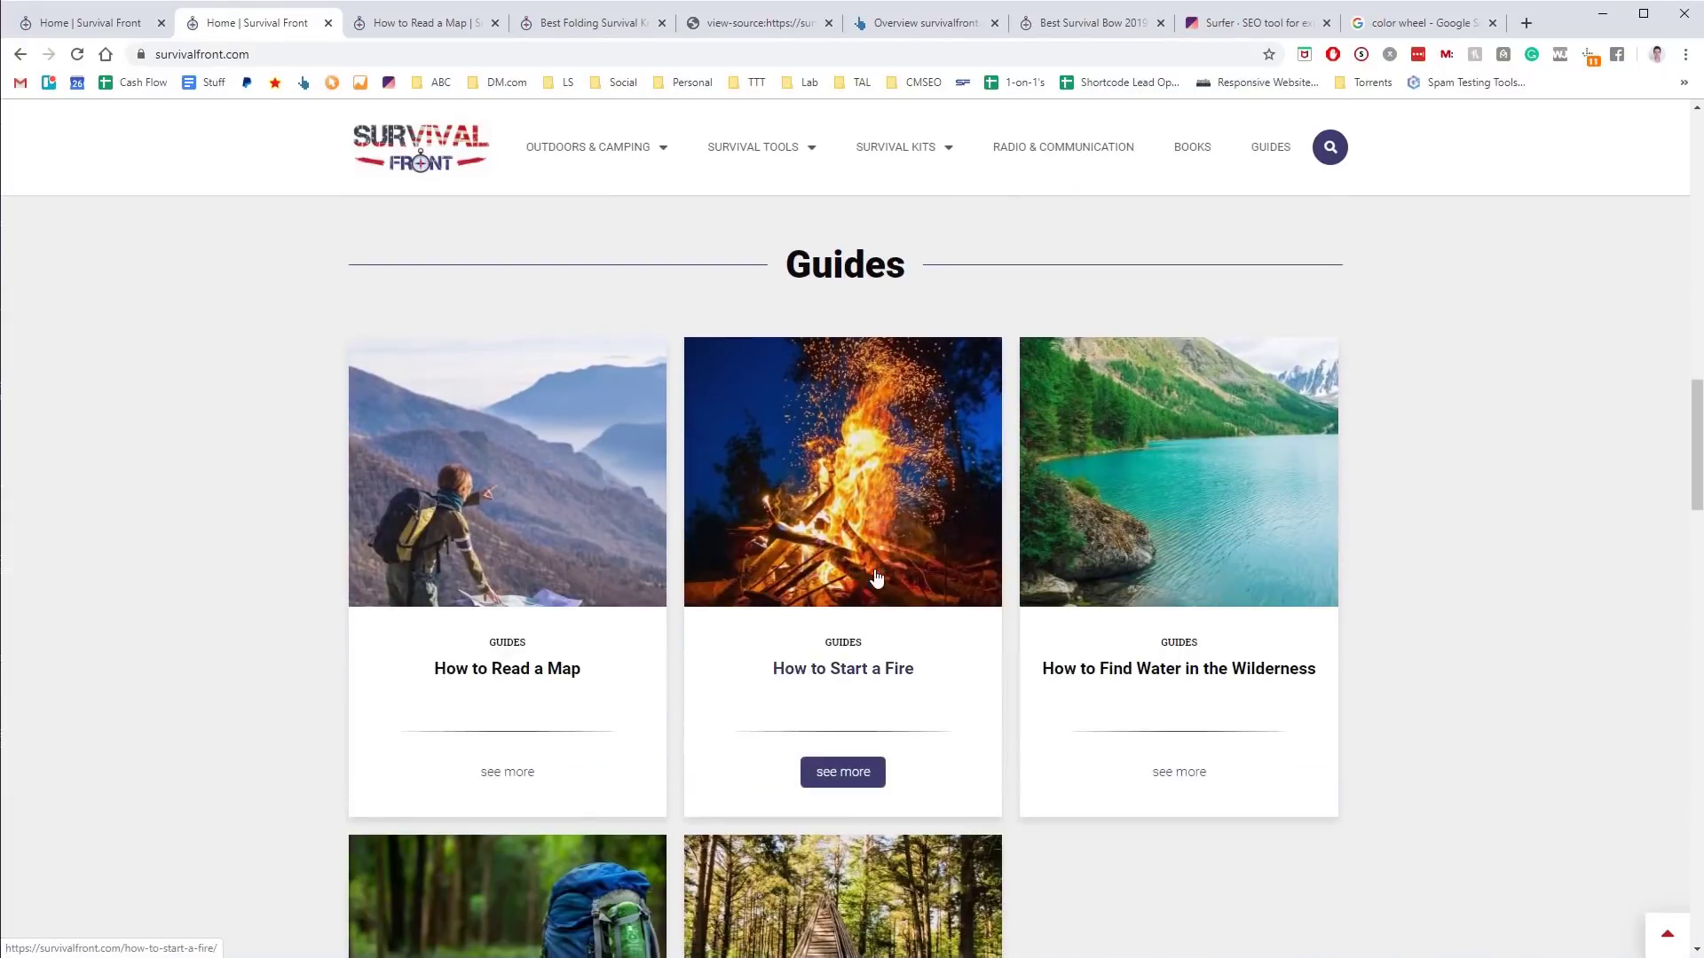
{"action": "scroll", "coordinate": [876, 578], "scroll_direction": "down", "scroll_amount": 14}
{"action": "scroll", "coordinate": [799, 550], "scroll_direction": "up", "scroll_amount": 10}
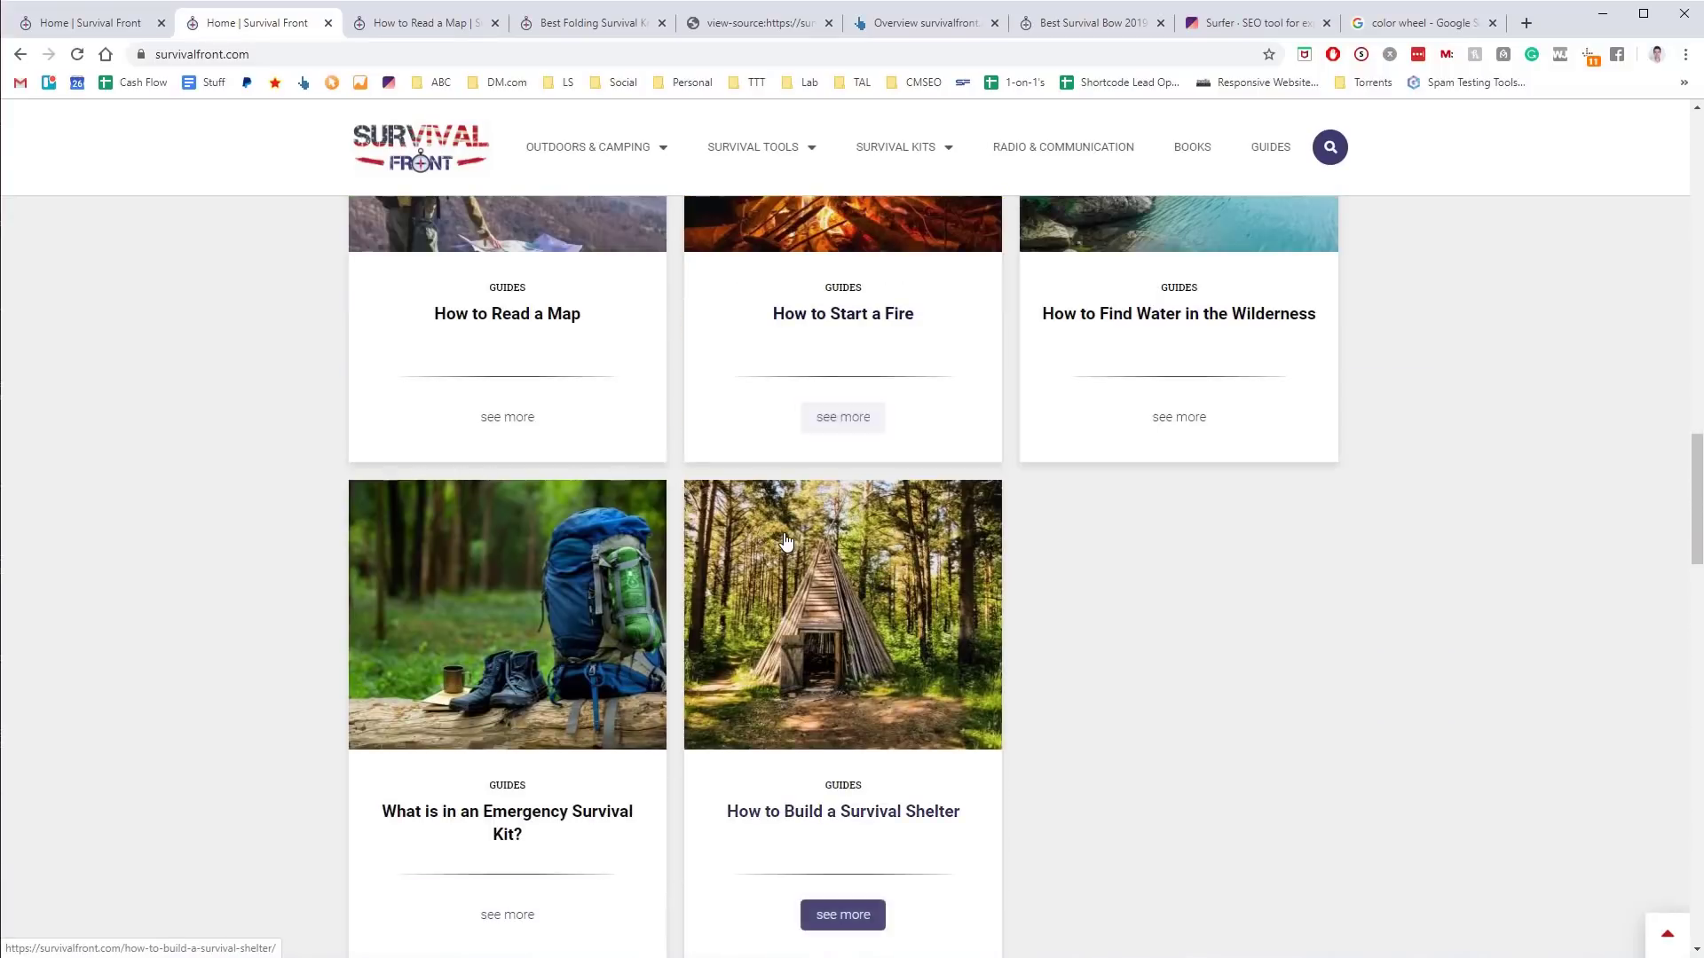
Check the homepage's overall length from the opening slider to the newsletter sign-up and footer
{"action": "scroll", "coordinate": [786, 542], "scroll_direction": "down", "scroll_amount": 20}
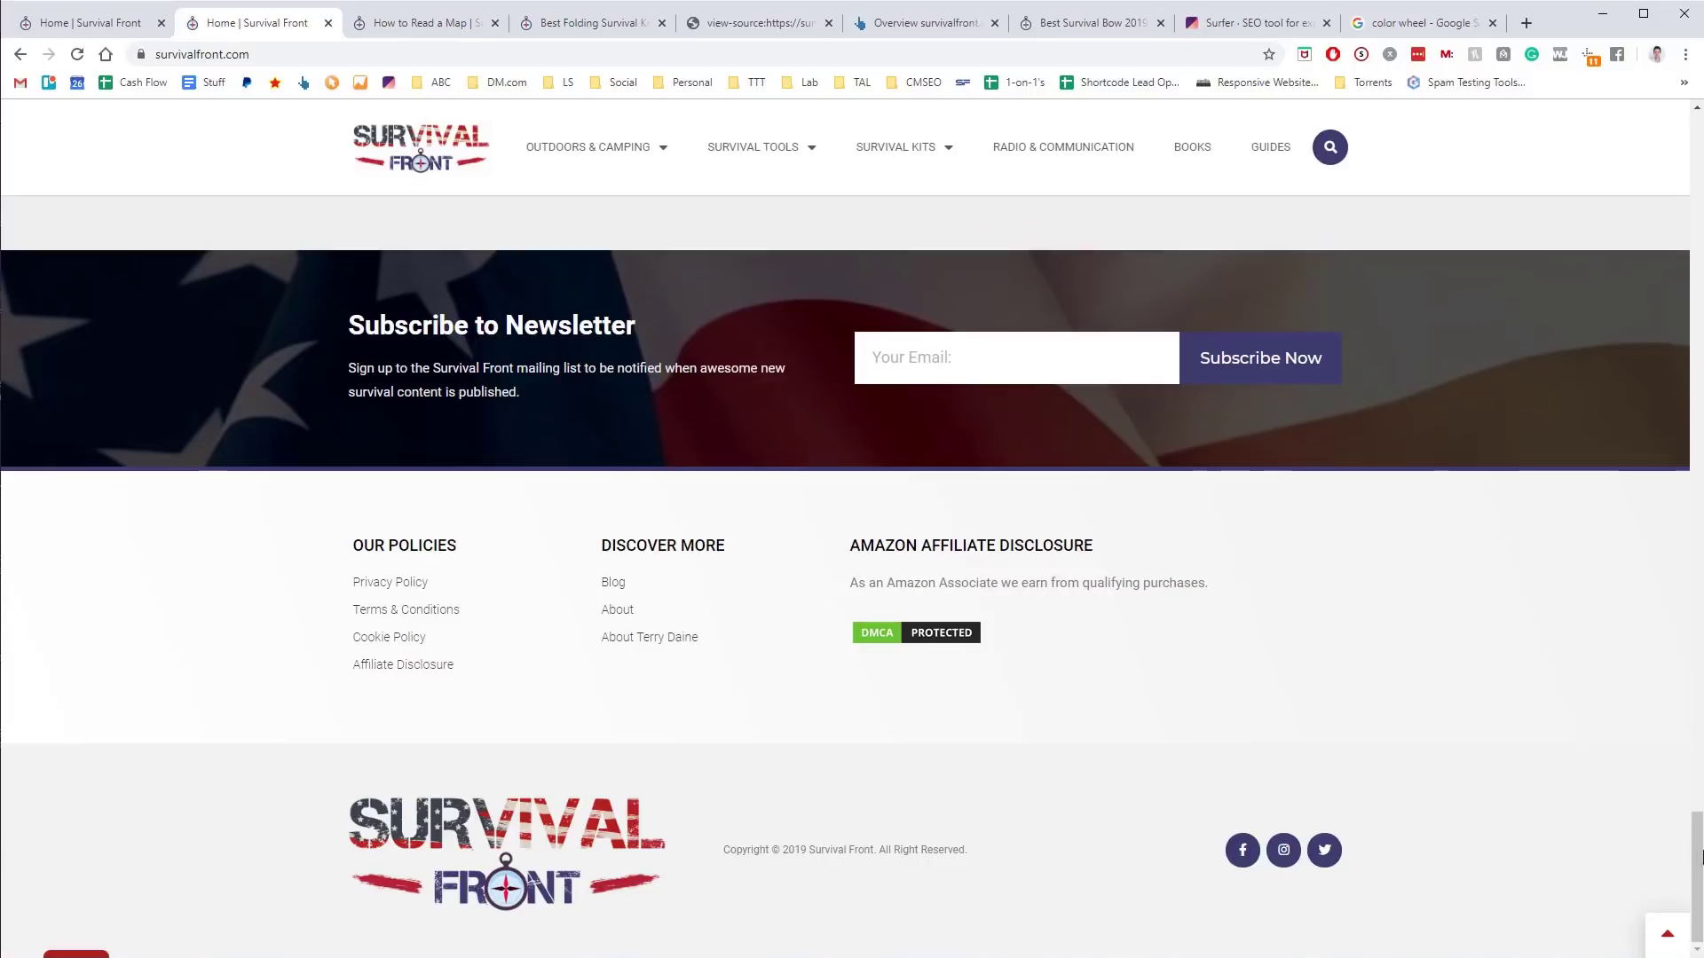
{"action": "scroll", "coordinate": [799, 556], "scroll_direction": "up", "scroll_amount": 20}
{"action": "scroll", "coordinate": [799, 556], "scroll_direction": "up", "scroll_amount": 10}
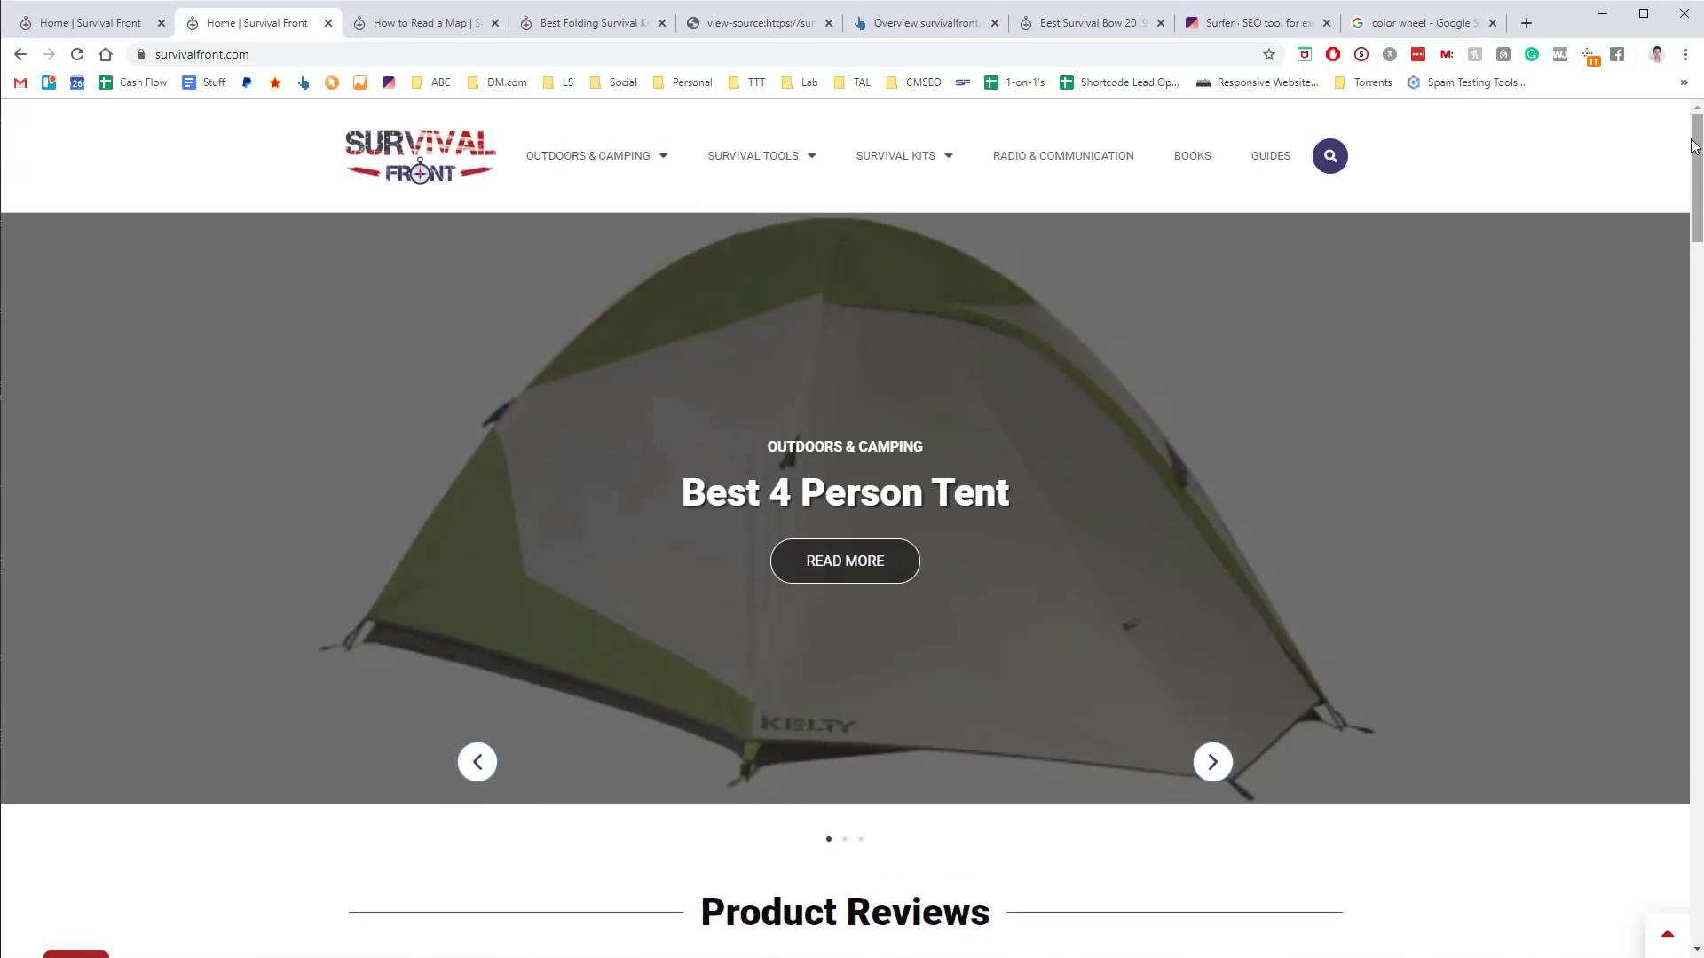
{"action": "scroll", "coordinate": [1650, 692], "scroll_direction": "down", "scroll_amount": 20}
{"action": "scroll", "coordinate": [1629, 831], "scroll_direction": "down", "scroll_amount": 2}
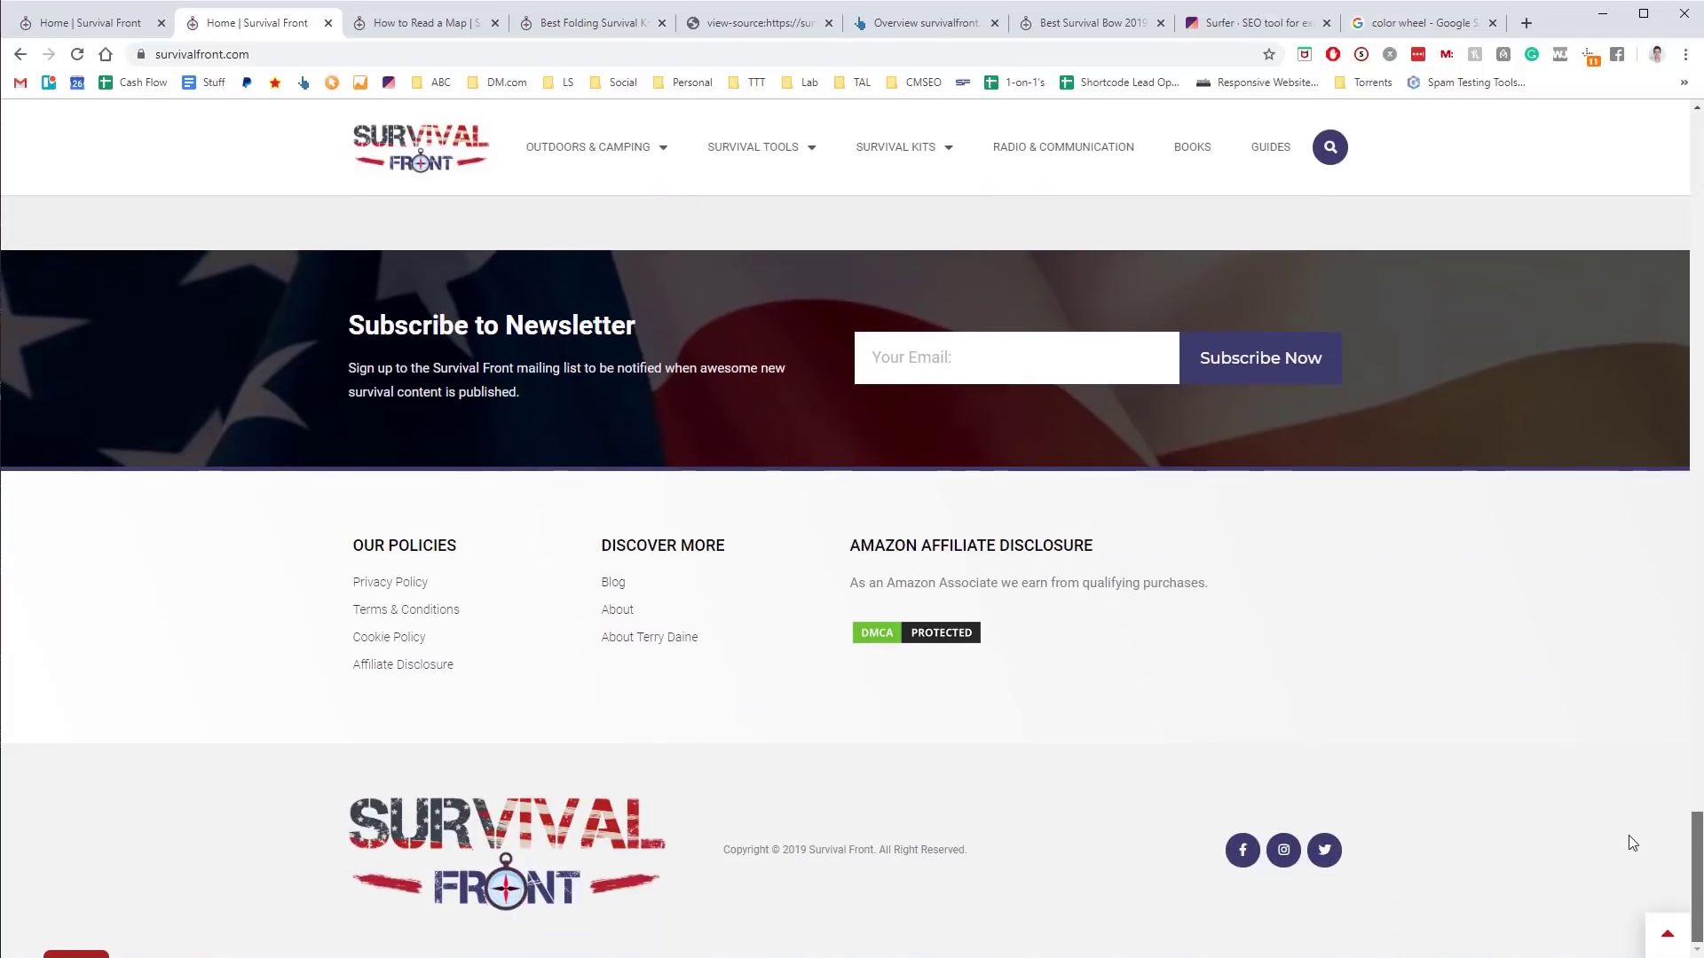
Open the site's About page from the homepage footer in a new tab and read it
{"action": "middle_click", "coordinate": [621, 612]}
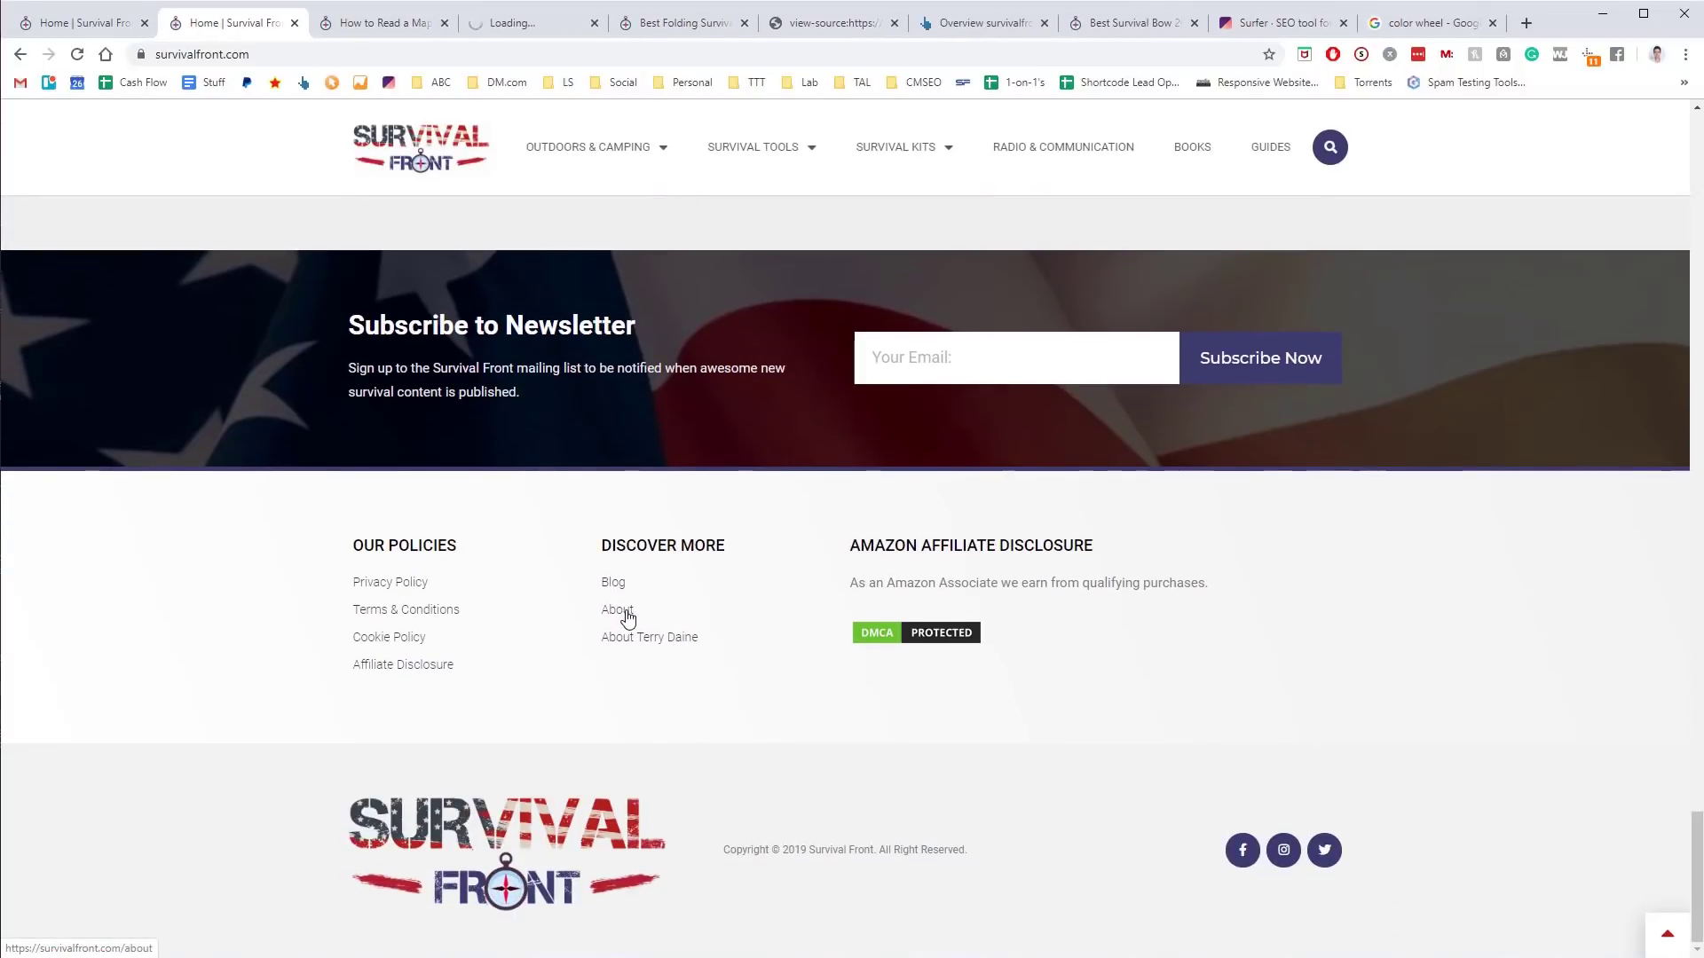
{"action": "left_click", "coordinate": [524, 28]}
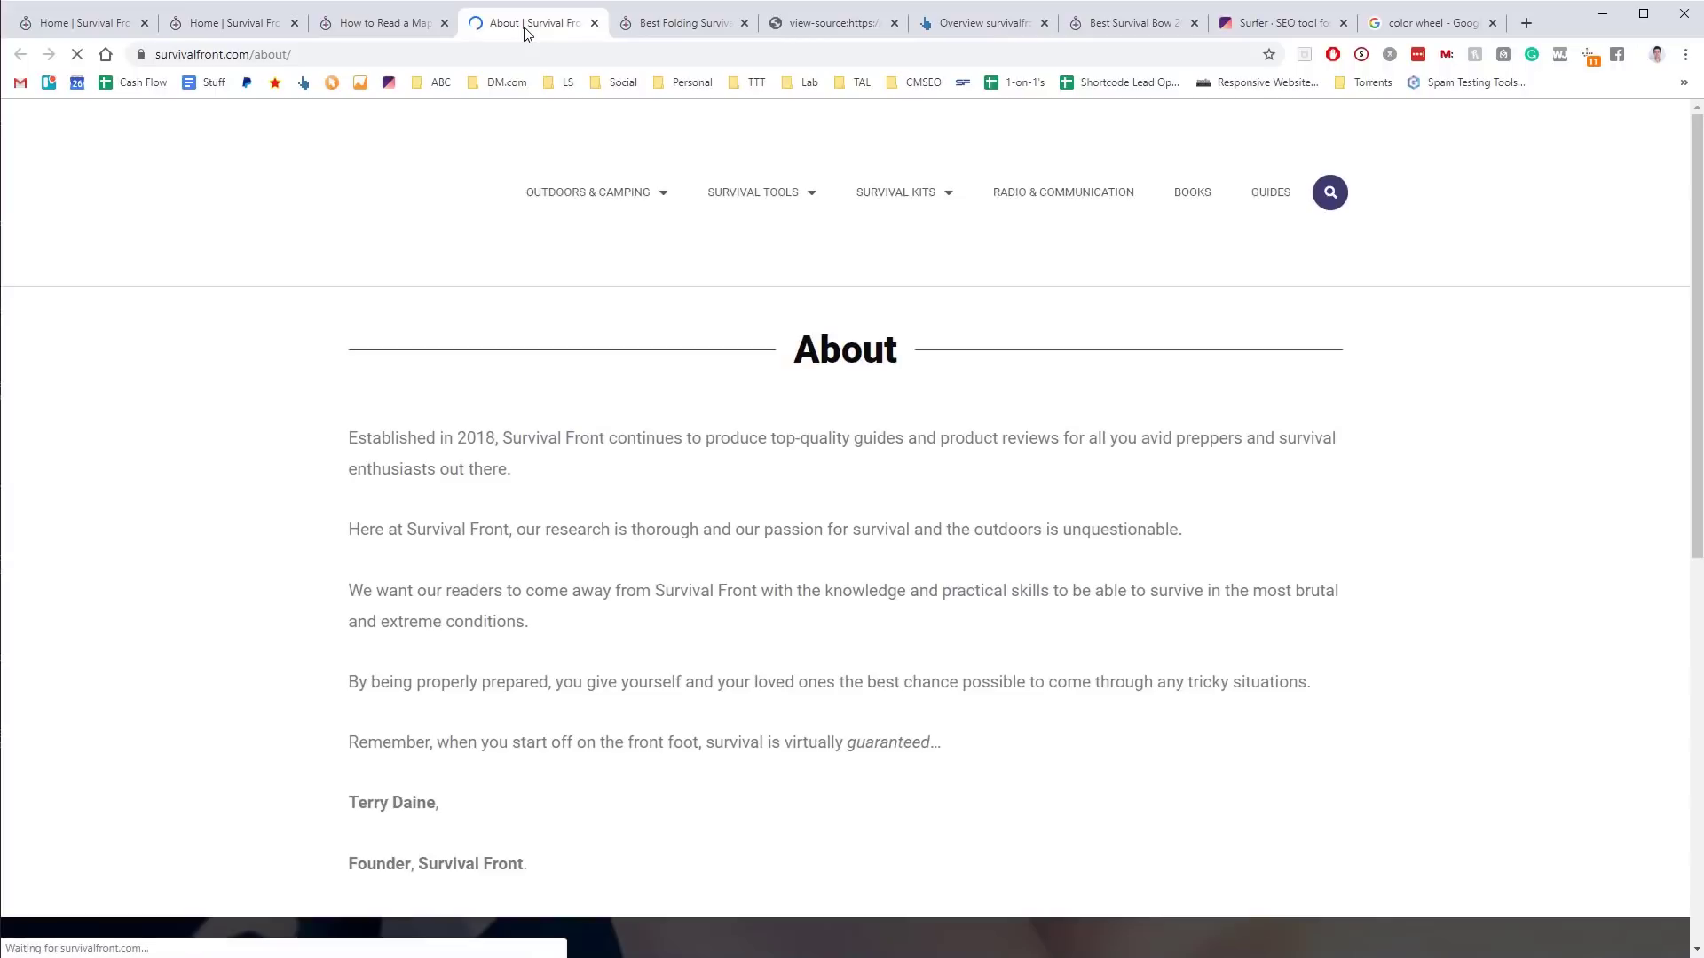
{"action": "scroll", "coordinate": [665, 359], "scroll_direction": "down", "scroll_amount": 6}
{"action": "scroll", "coordinate": [666, 360], "scroll_direction": "up", "scroll_amount": 3}
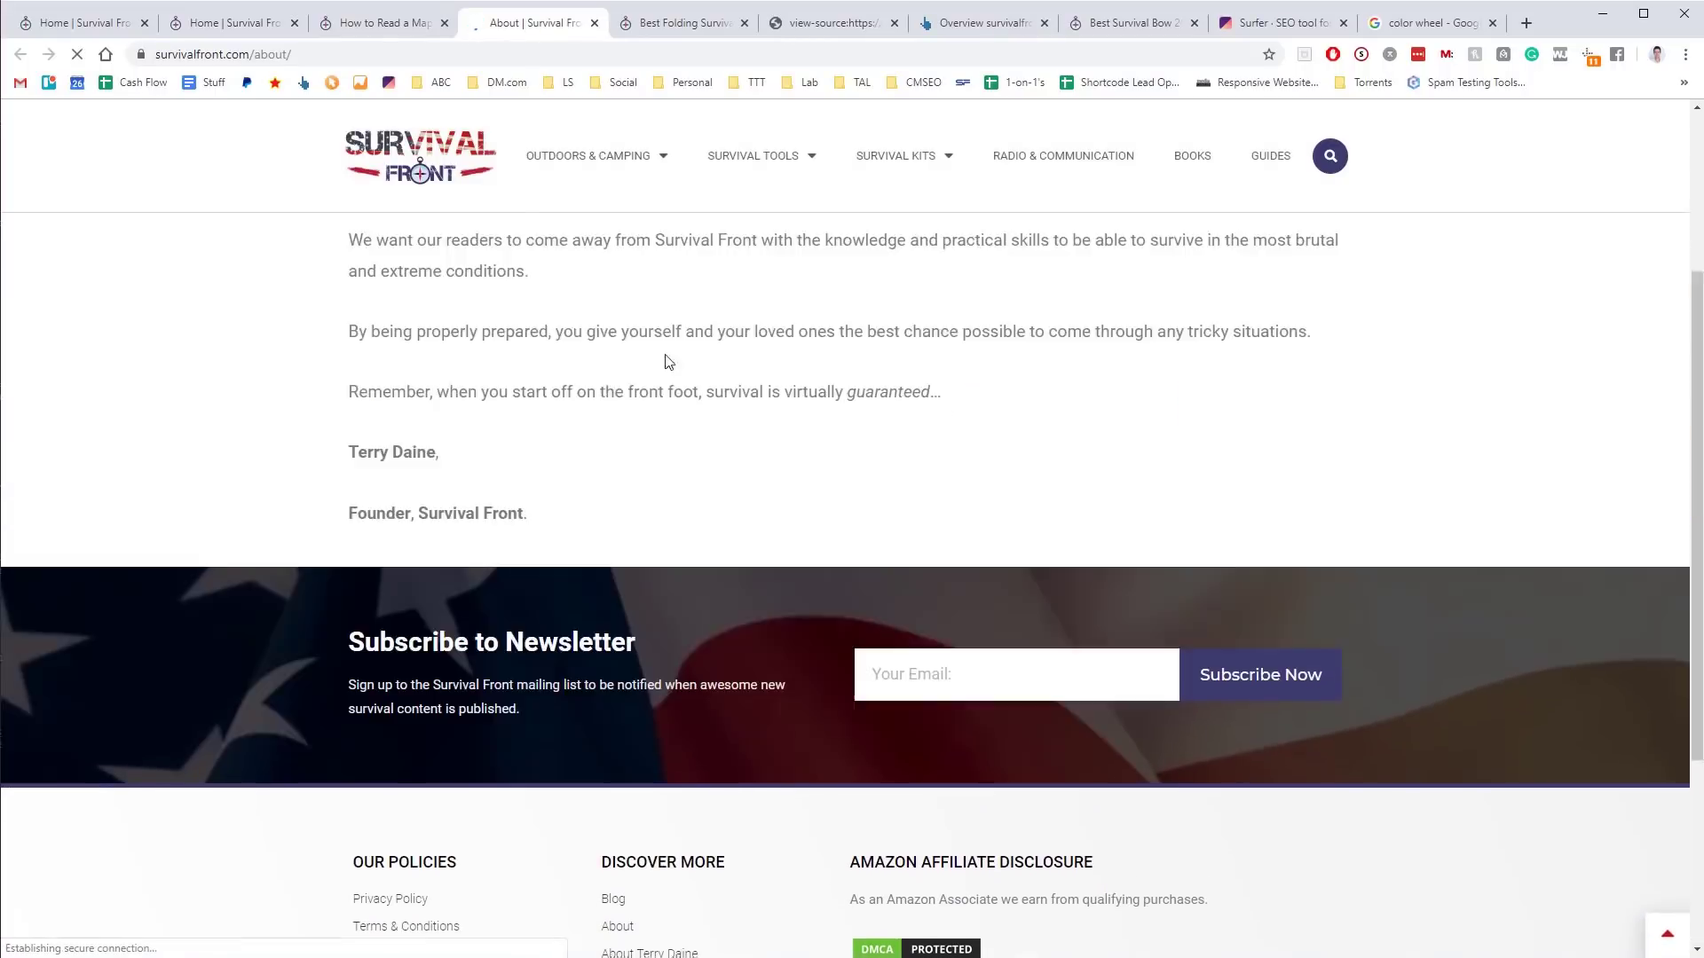
{"action": "scroll", "coordinate": [668, 359], "scroll_direction": "up", "scroll_amount": 3}
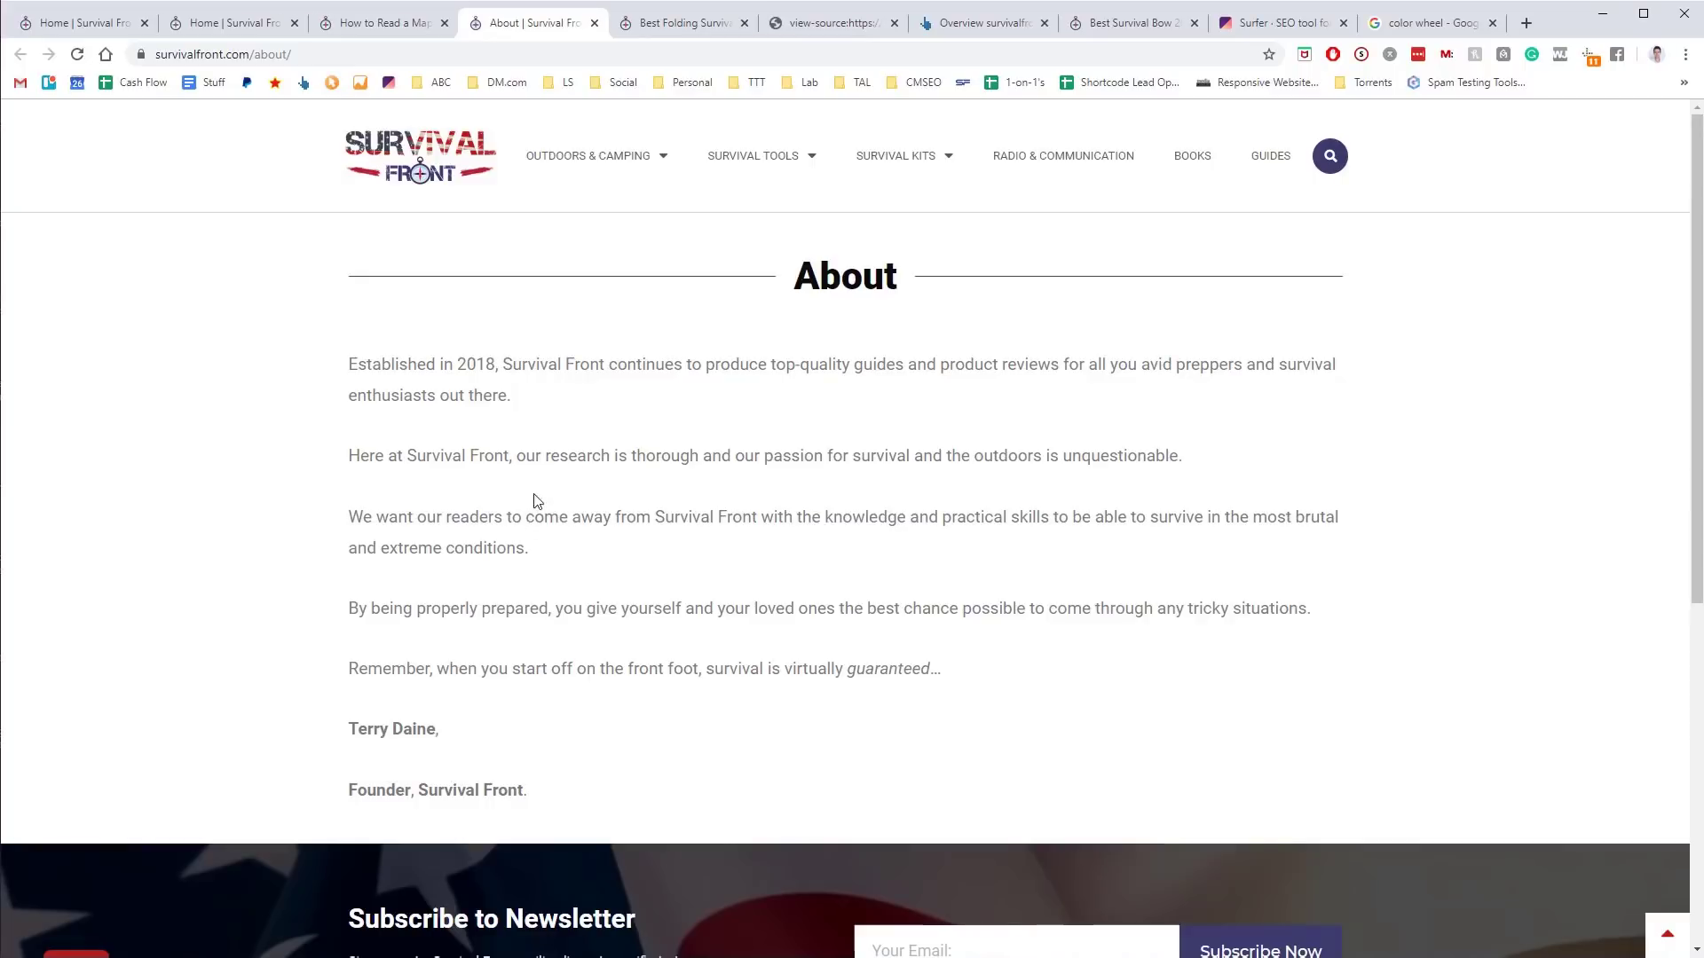
Compare the author name in the homepage source's schema with the founder's name on the About page, highlighting both
{"action": "left_click", "coordinate": [216, 23]}
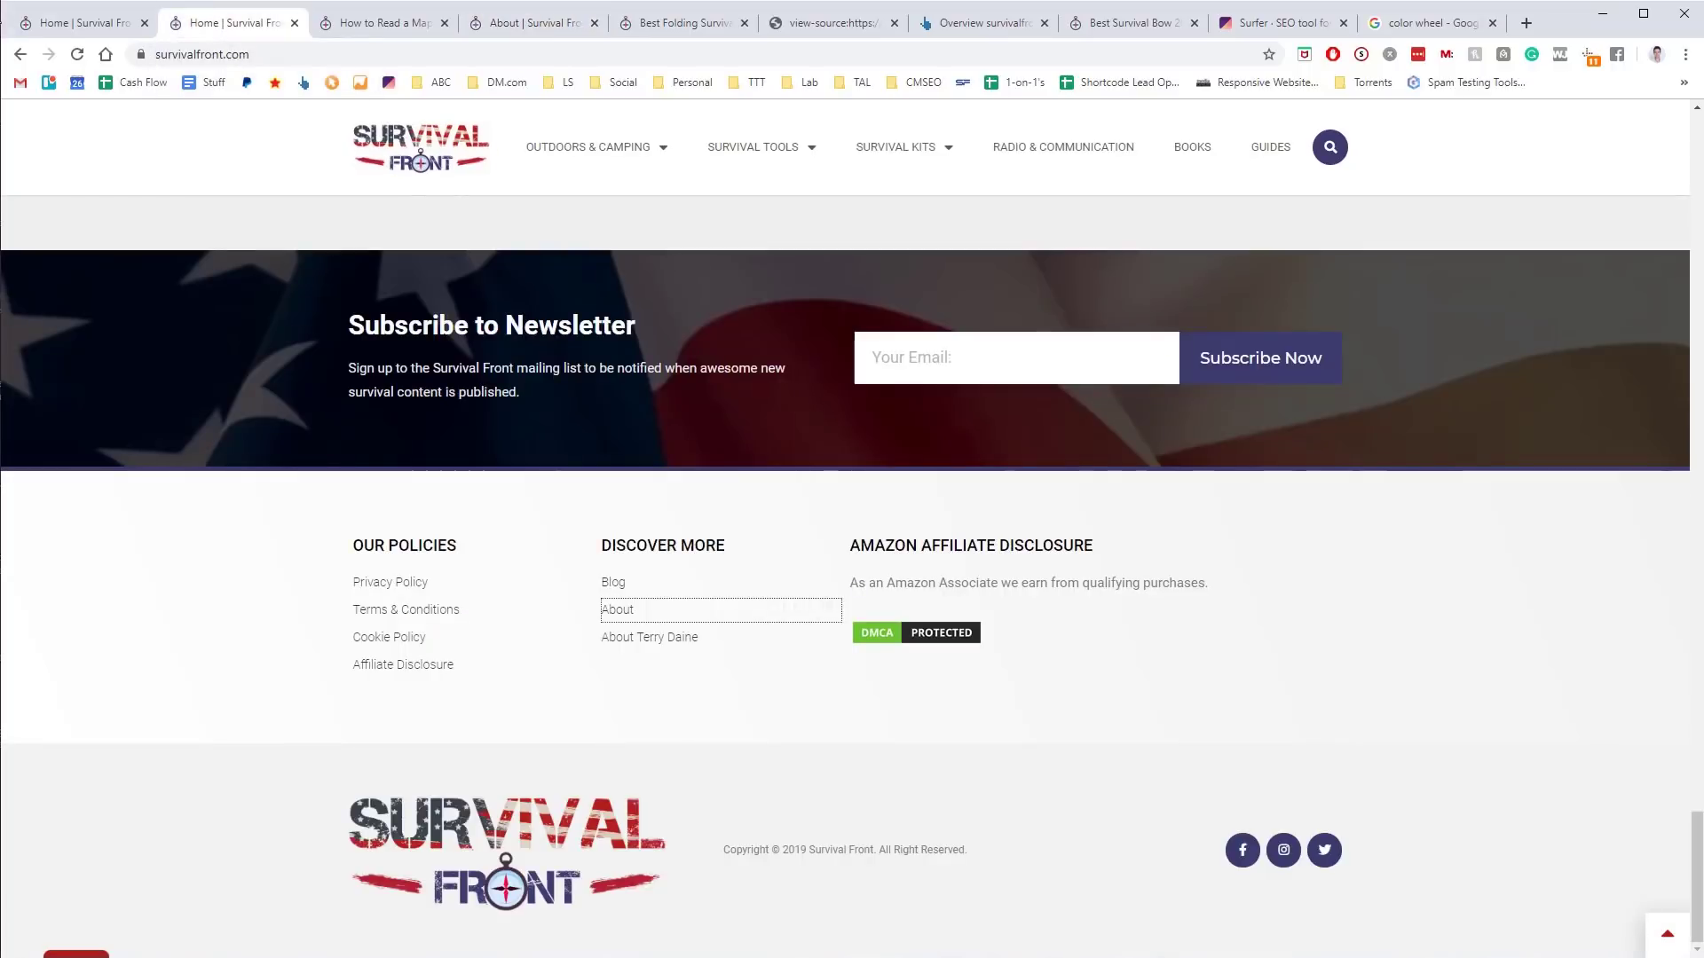
{"action": "left_click", "coordinate": [87, 23]}
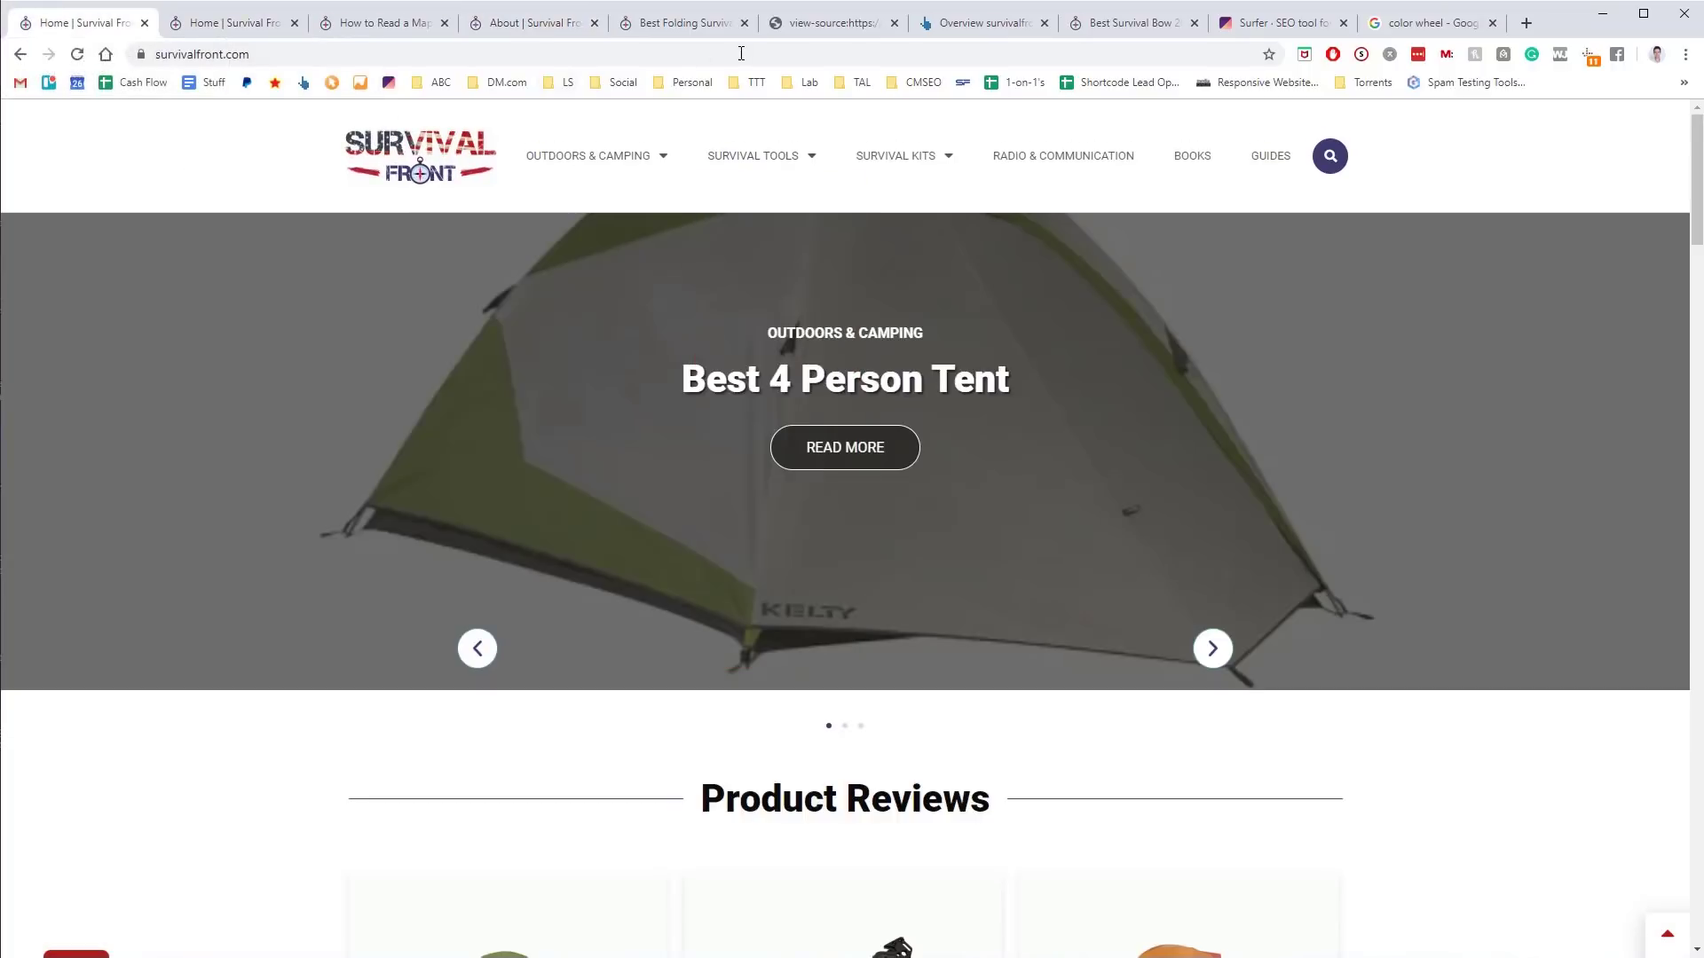
{"action": "left_click", "coordinate": [821, 24]}
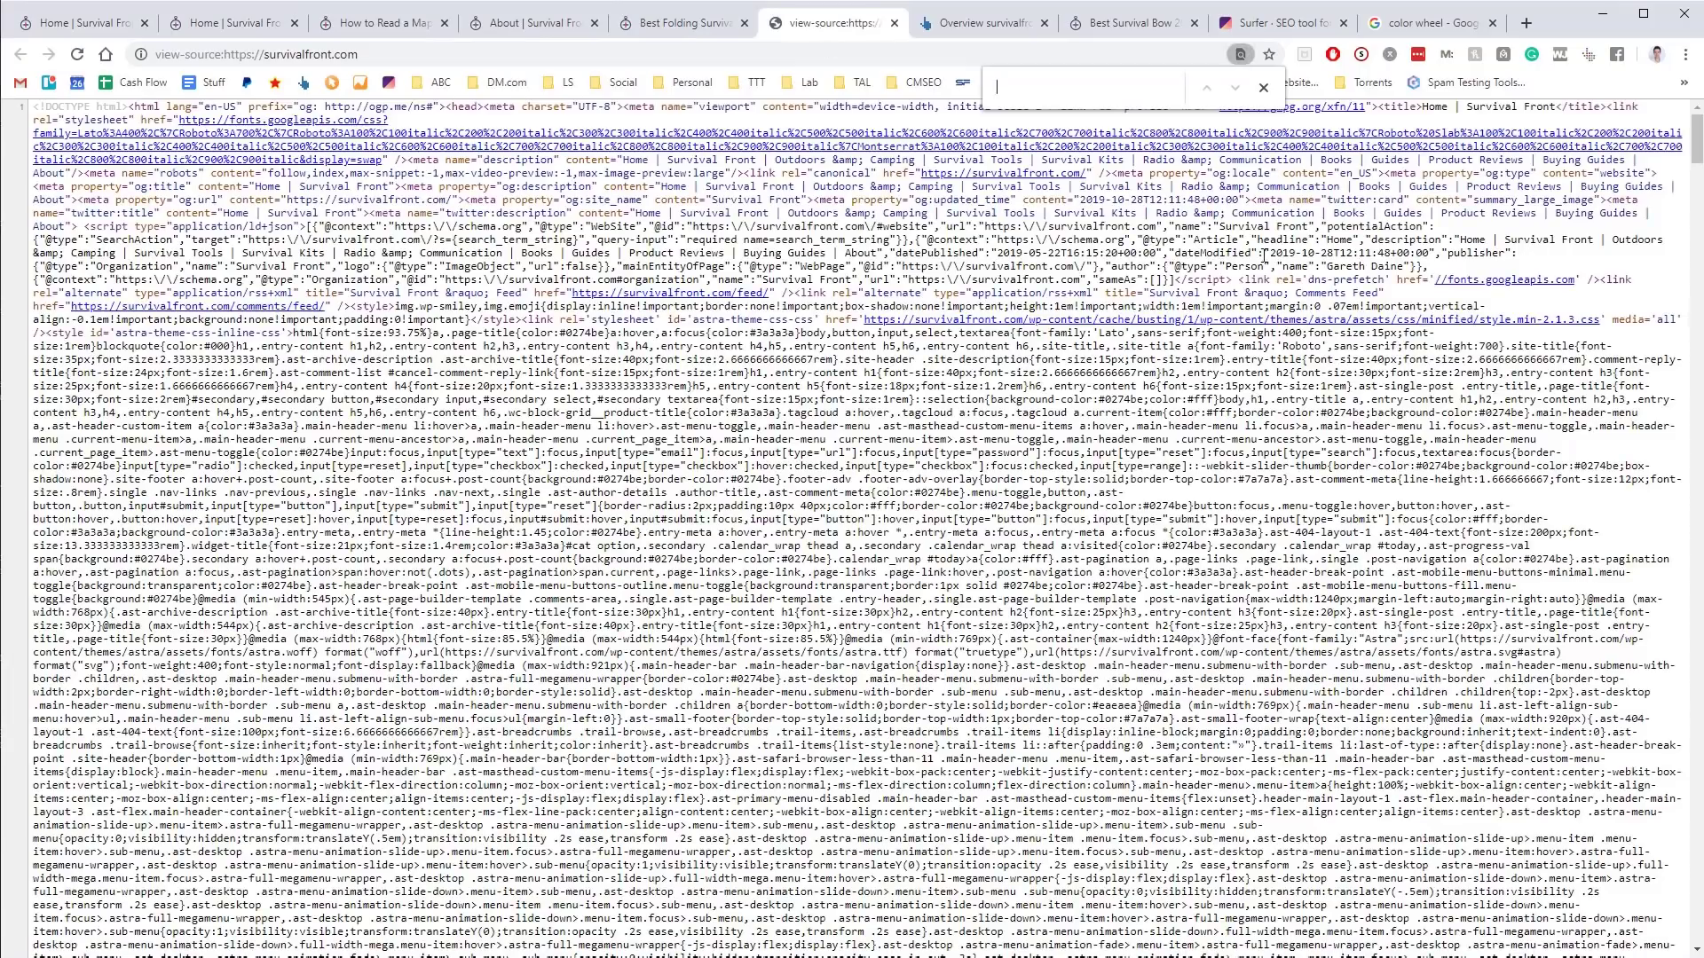
{"action": "left_click_drag", "start_coordinate": [1328, 267], "coordinate": [1413, 266]}
{"action": "left_click", "coordinate": [520, 25]}
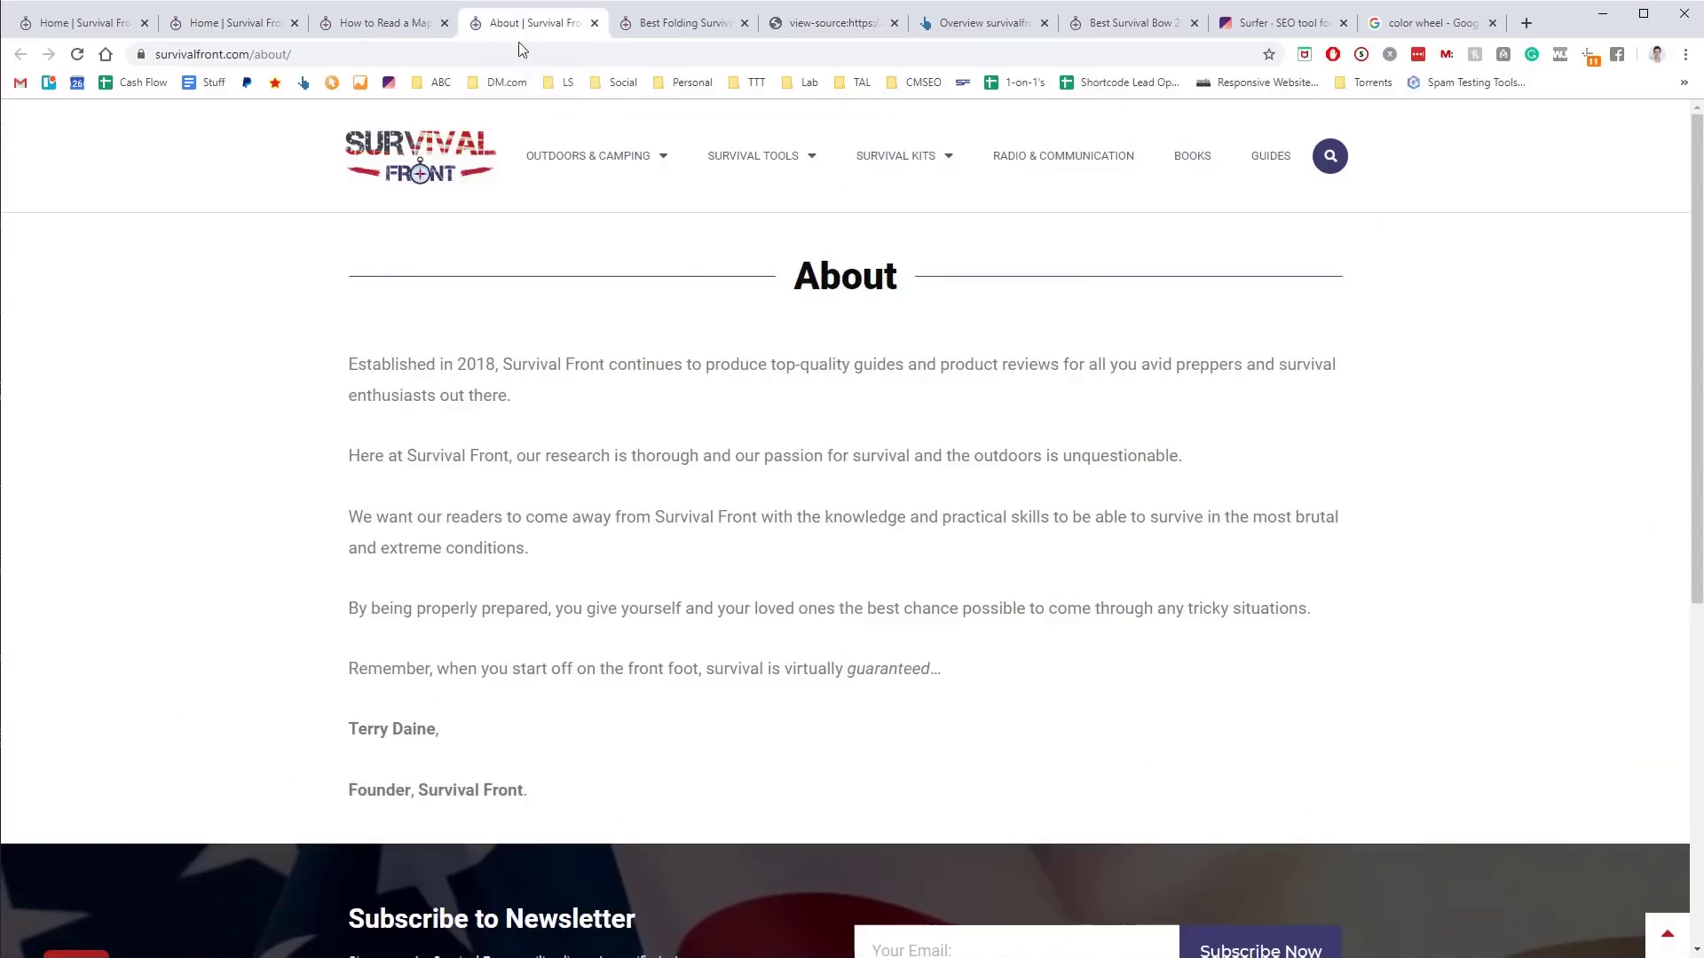
{"action": "triple_click", "coordinate": [369, 723]}
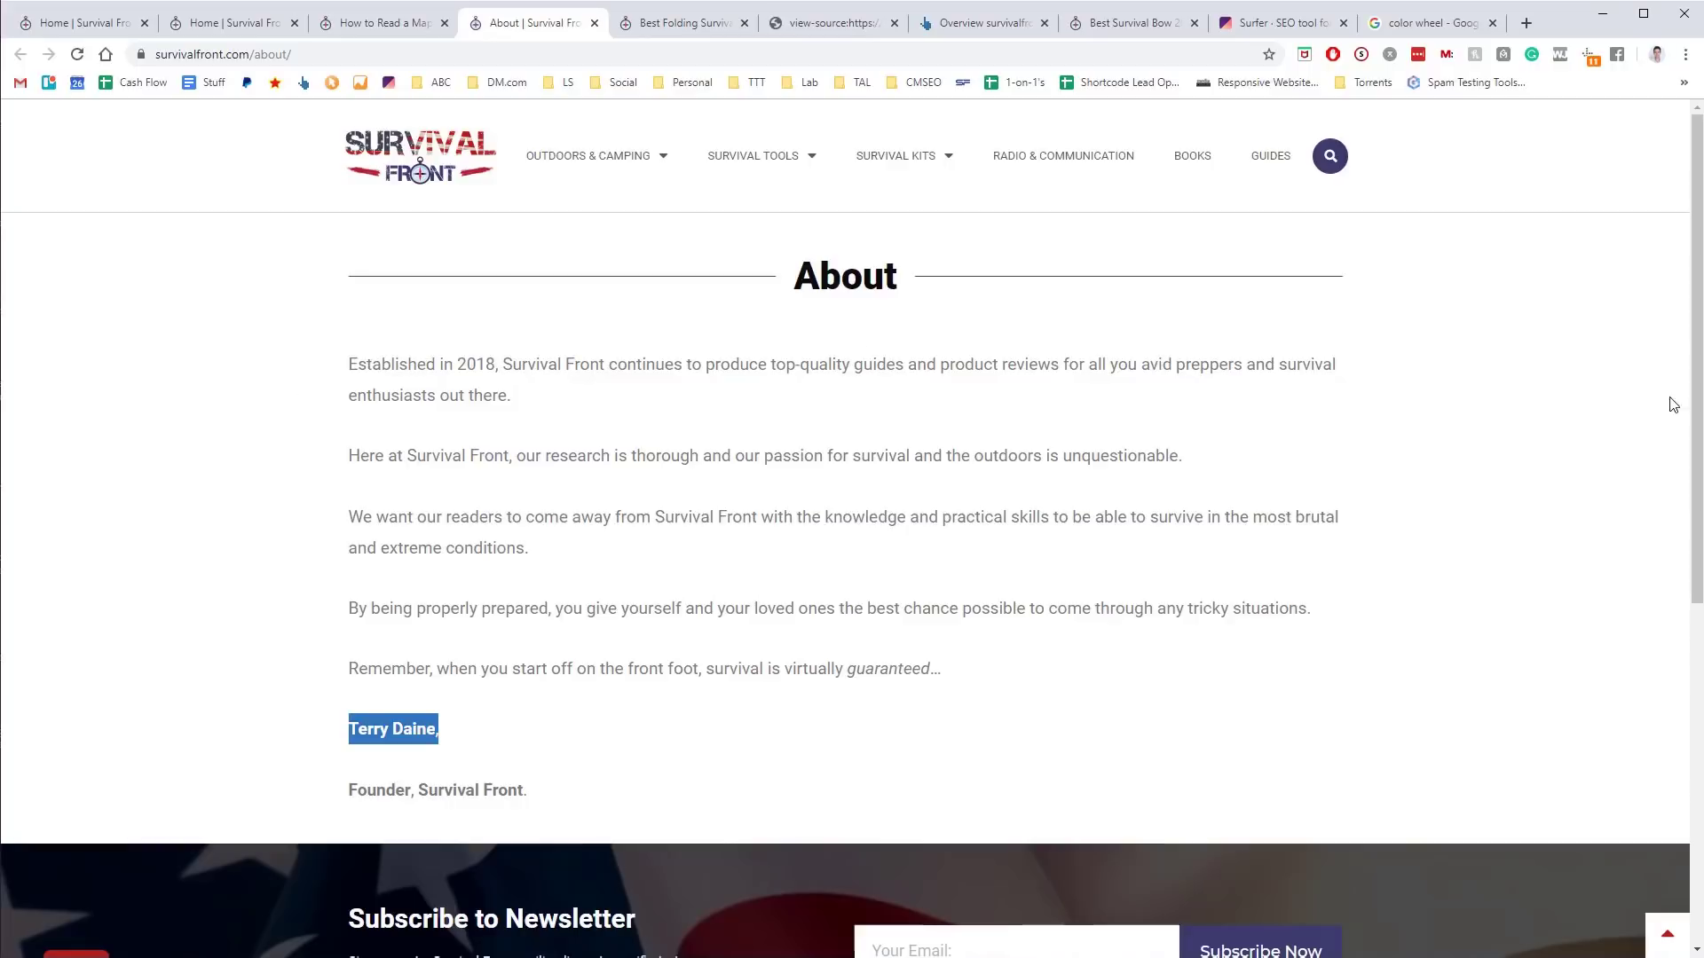
Check the About page's footer links under Discover More and return to the top of the page
{"action": "left_click_drag", "start_coordinate": [1694, 397], "coordinate": [1681, 745]}
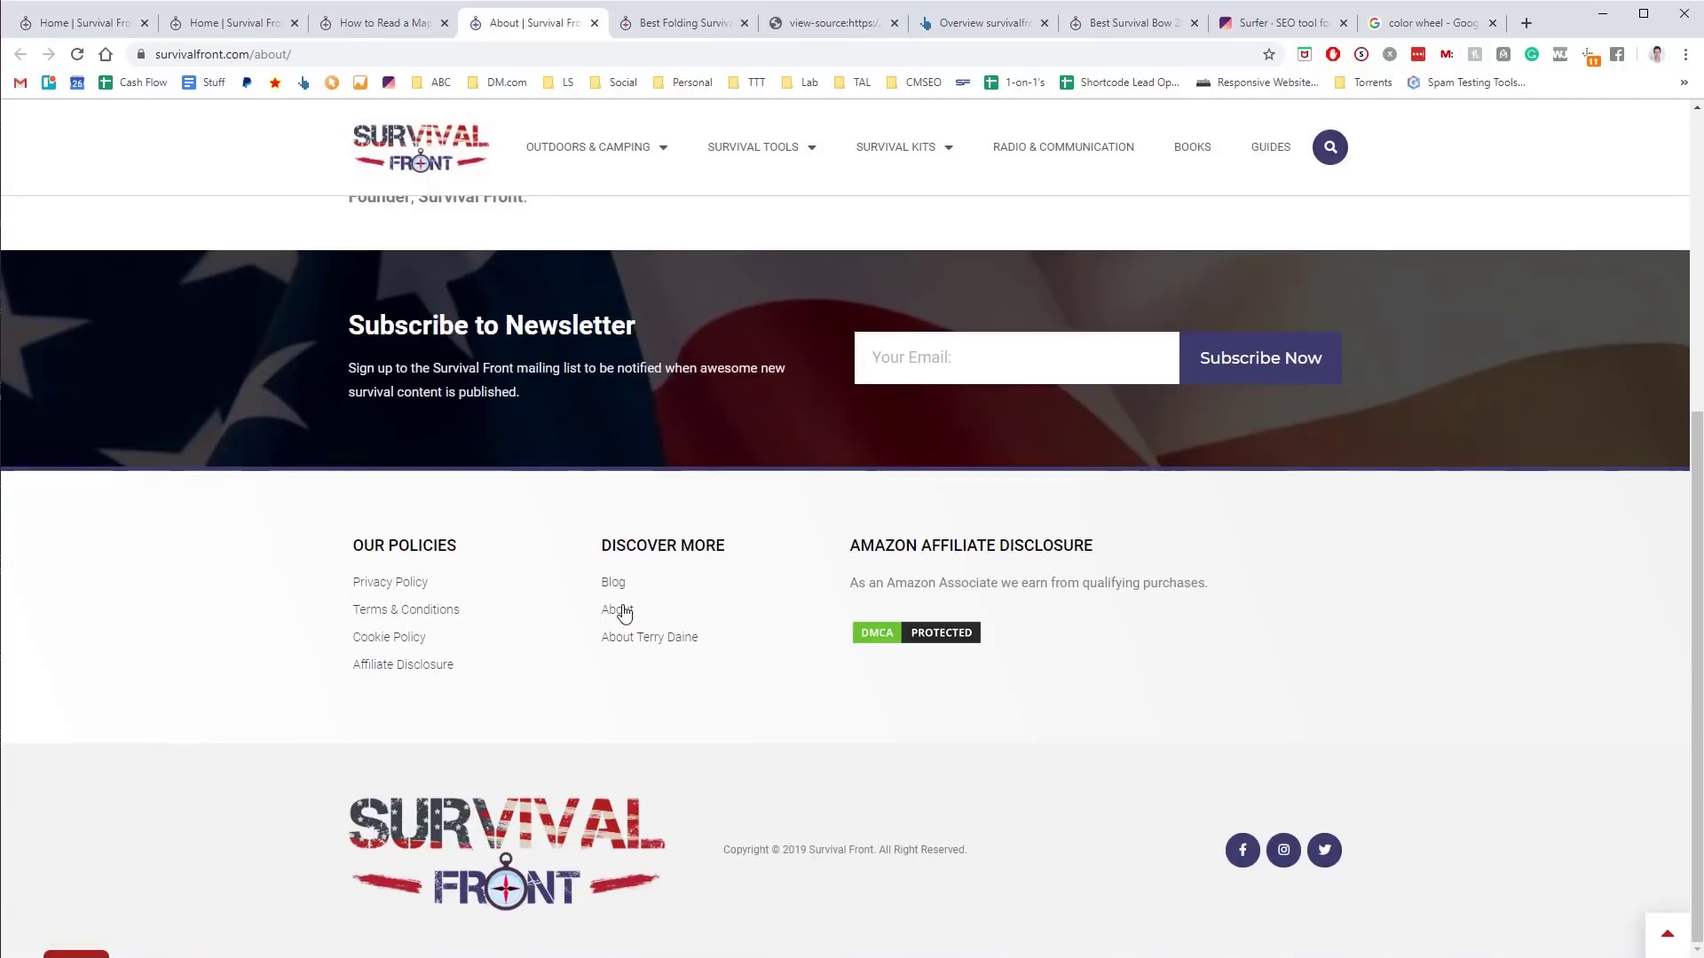
{"action": "scroll", "coordinate": [624, 586], "scroll_direction": "up", "scroll_amount": 3}
{"action": "scroll", "coordinate": [623, 586], "scroll_direction": "up", "scroll_amount": 4}
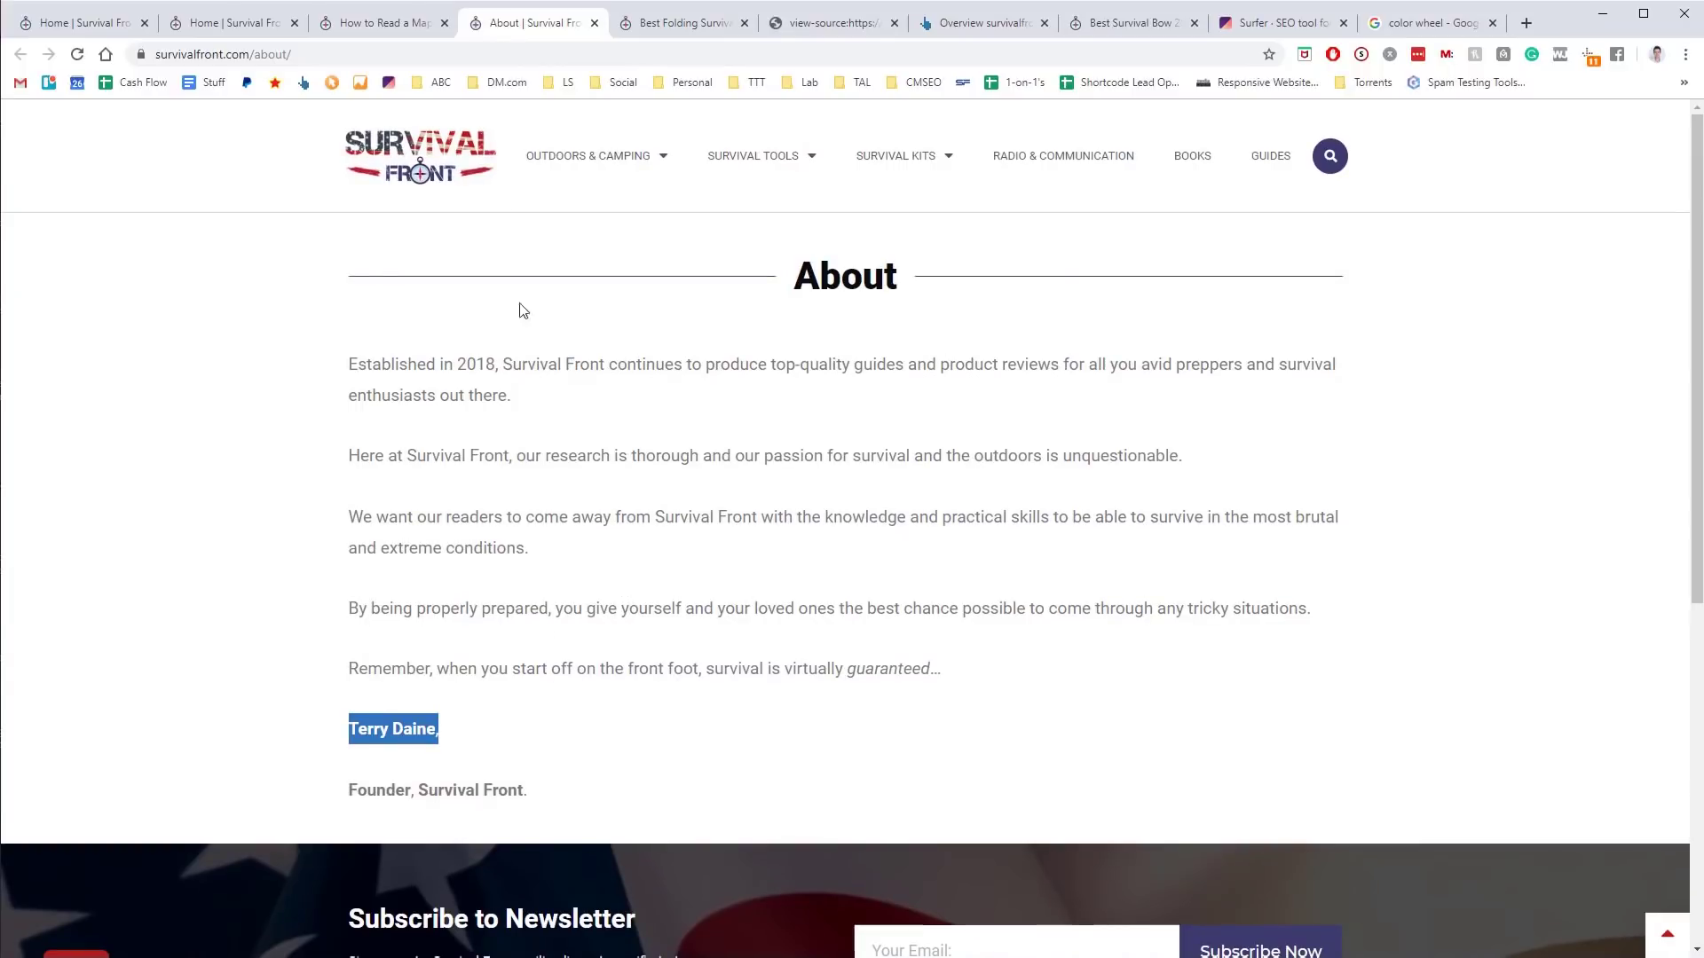
Switch to Ahrefs and open the Organic Keywords report for survivalfront.com
{"action": "left_click", "coordinate": [948, 31]}
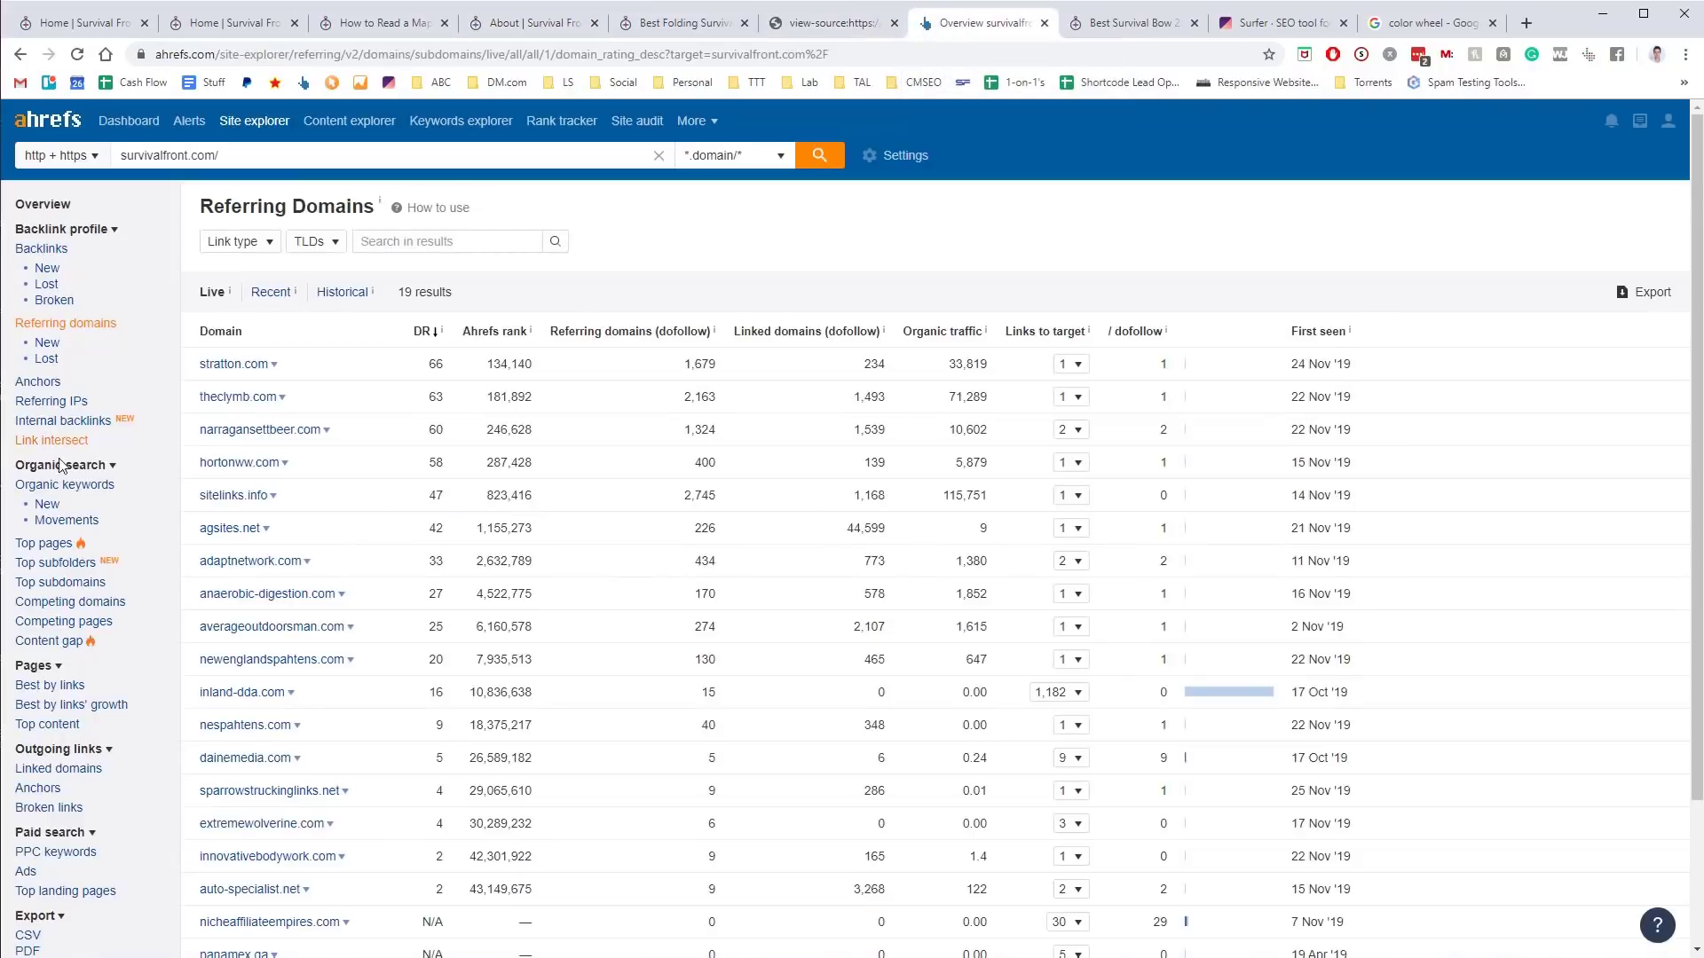
{"action": "left_click", "coordinate": [70, 491]}
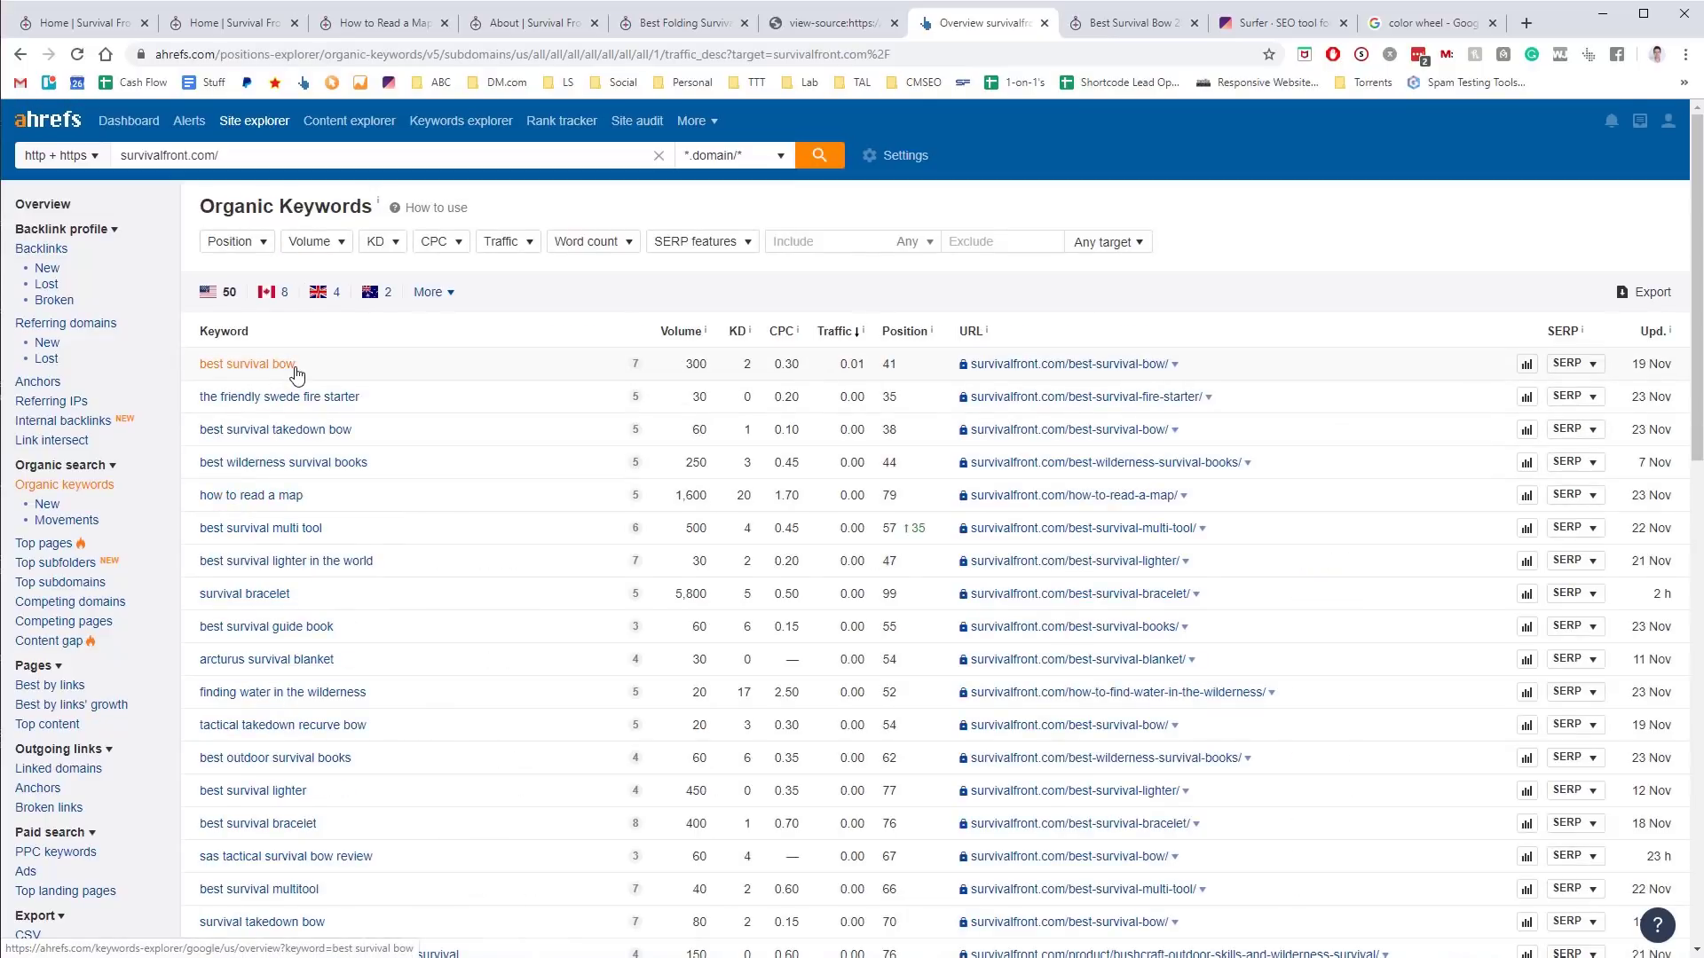
Open the Referring Domains report for survivalfront.com in a separate tab and filter it to dofollow links
{"action": "middle_click", "coordinate": [295, 368]}
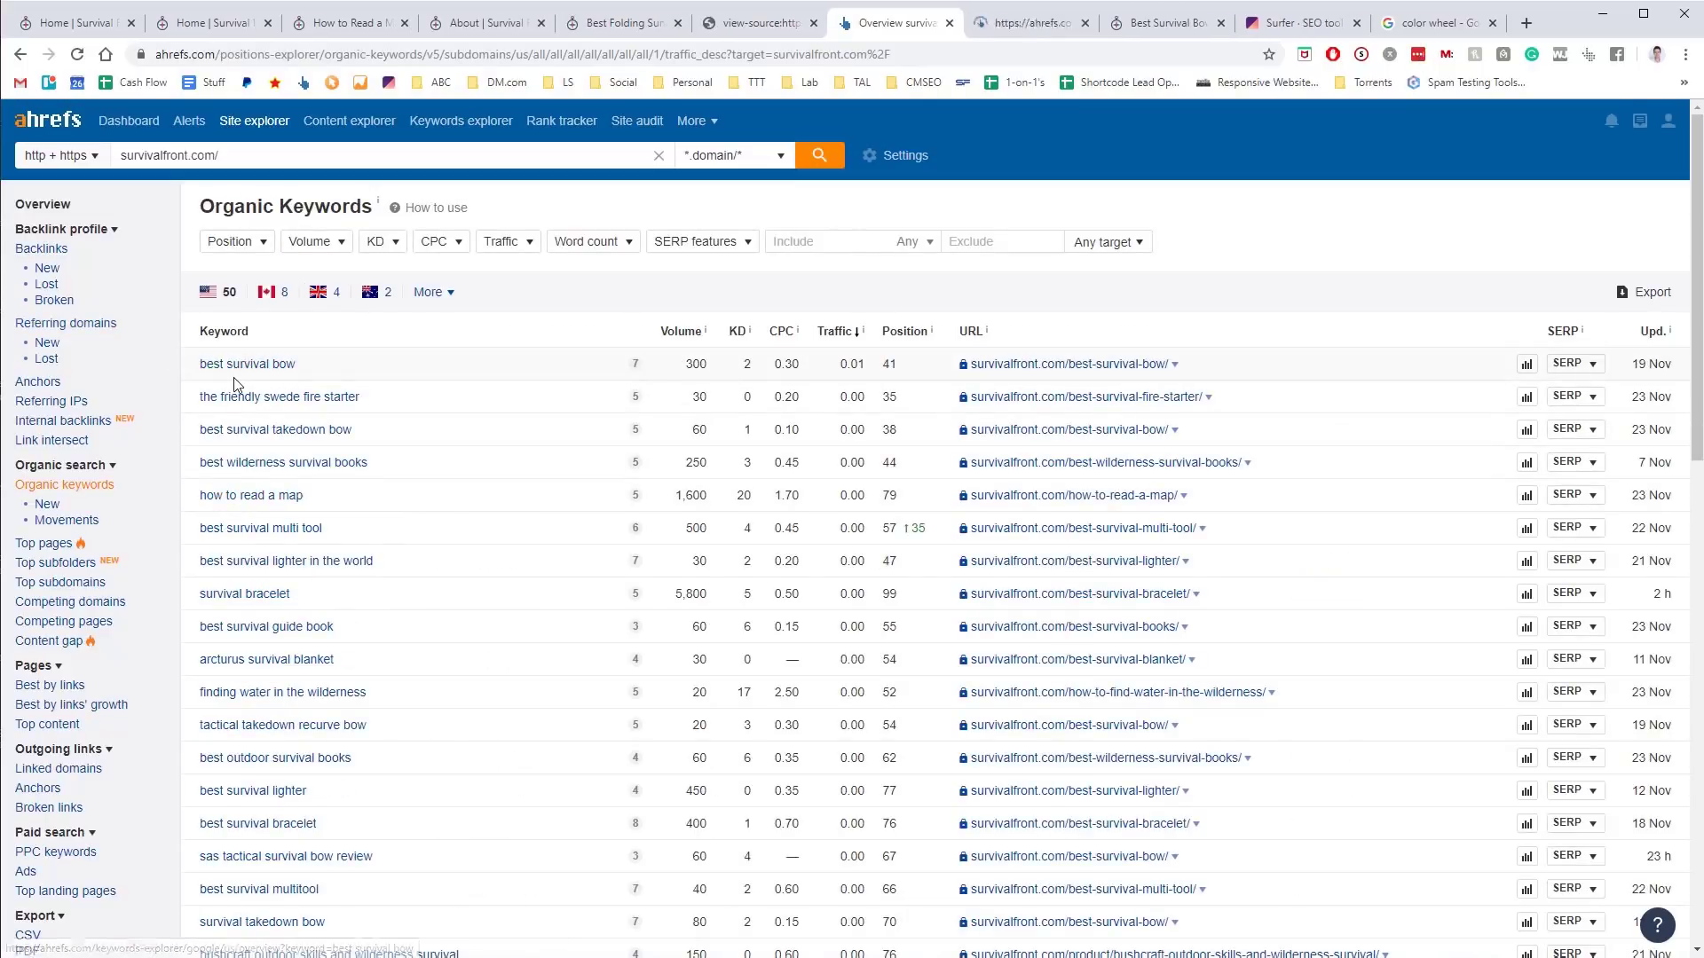
{"action": "left_click", "coordinate": [1000, 22]}
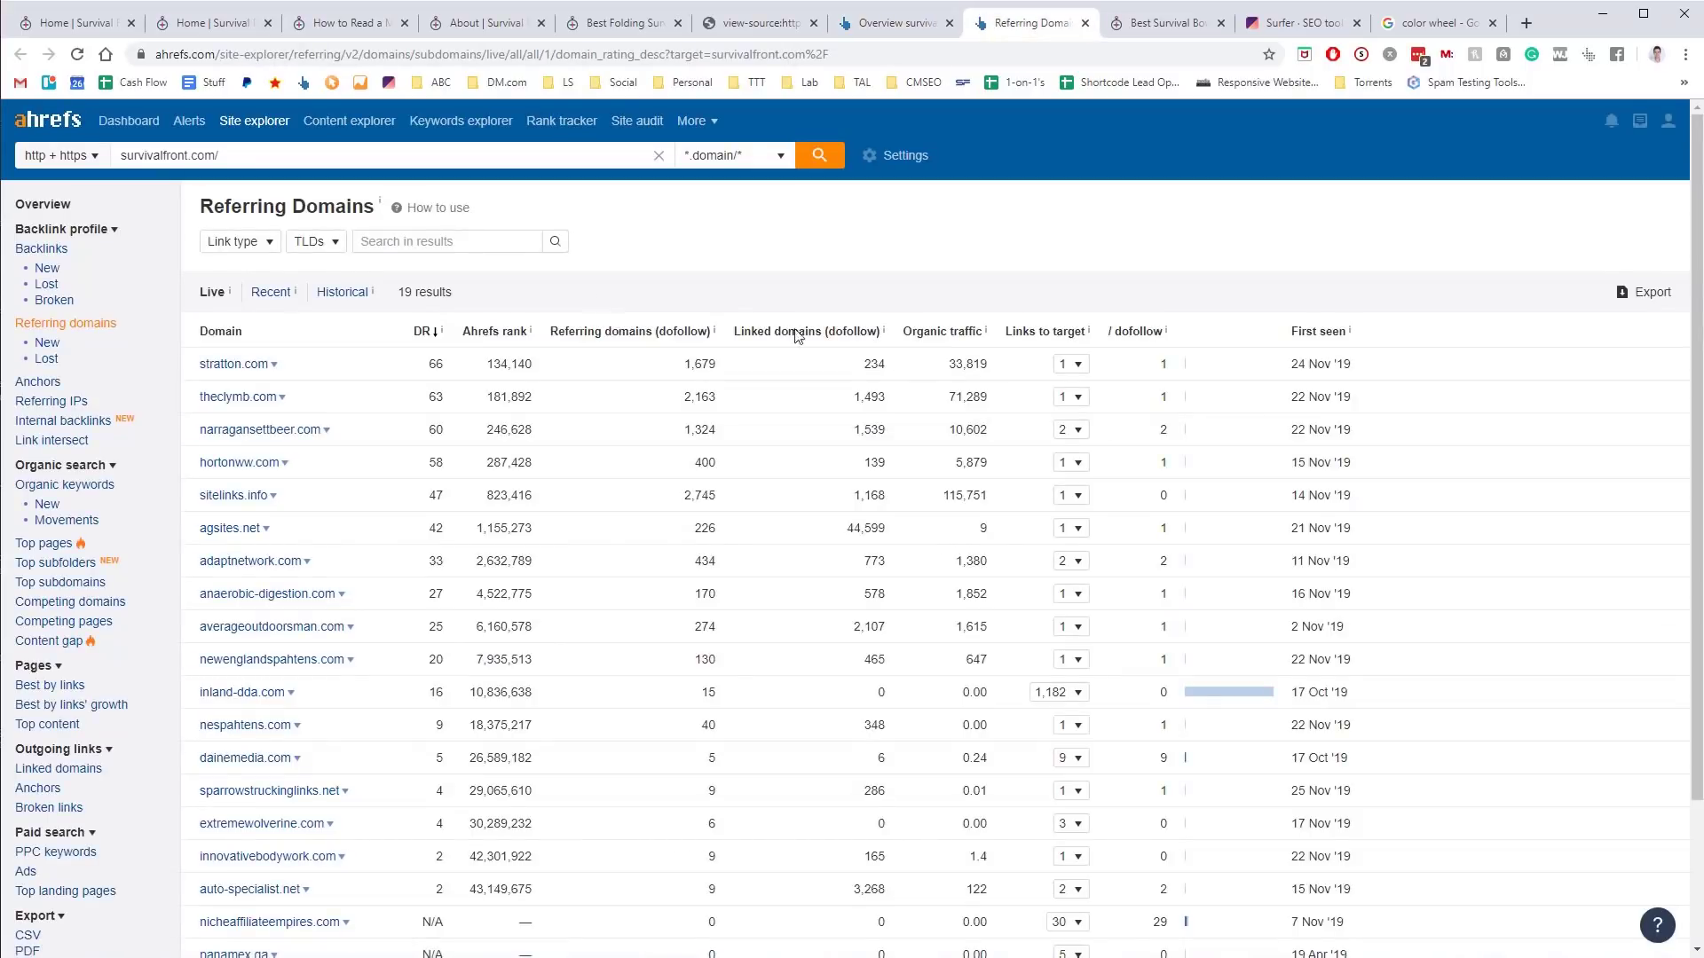
{"action": "left_click", "coordinate": [264, 245]}
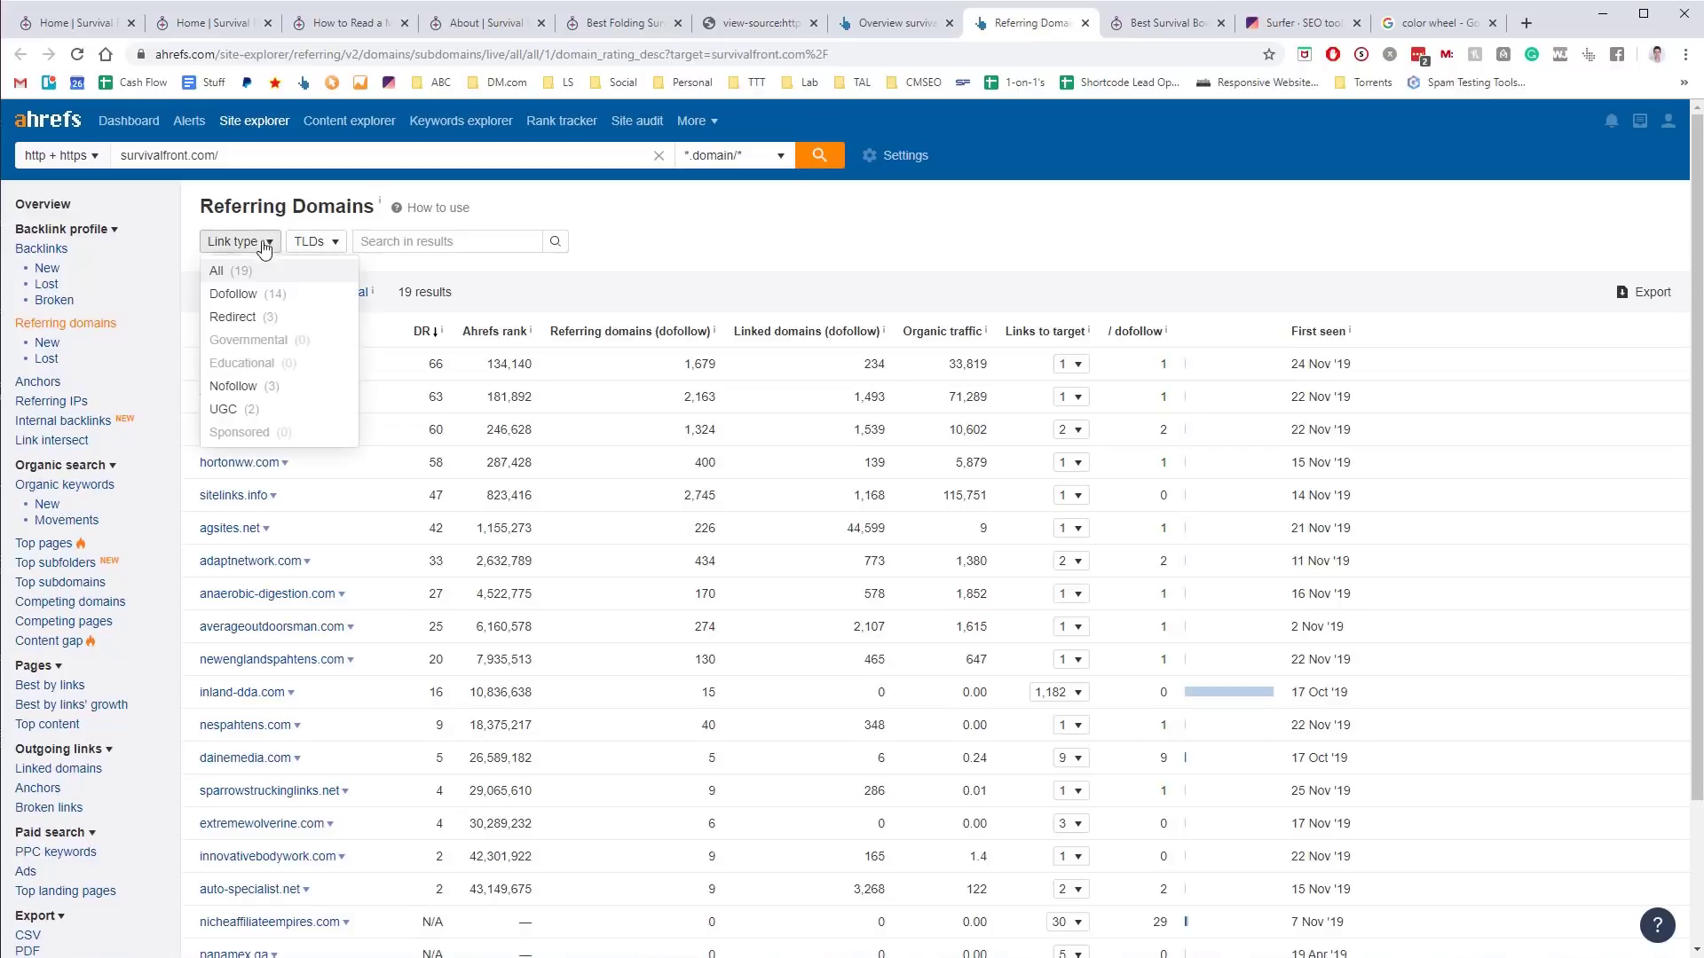
{"action": "left_click", "coordinate": [259, 293]}
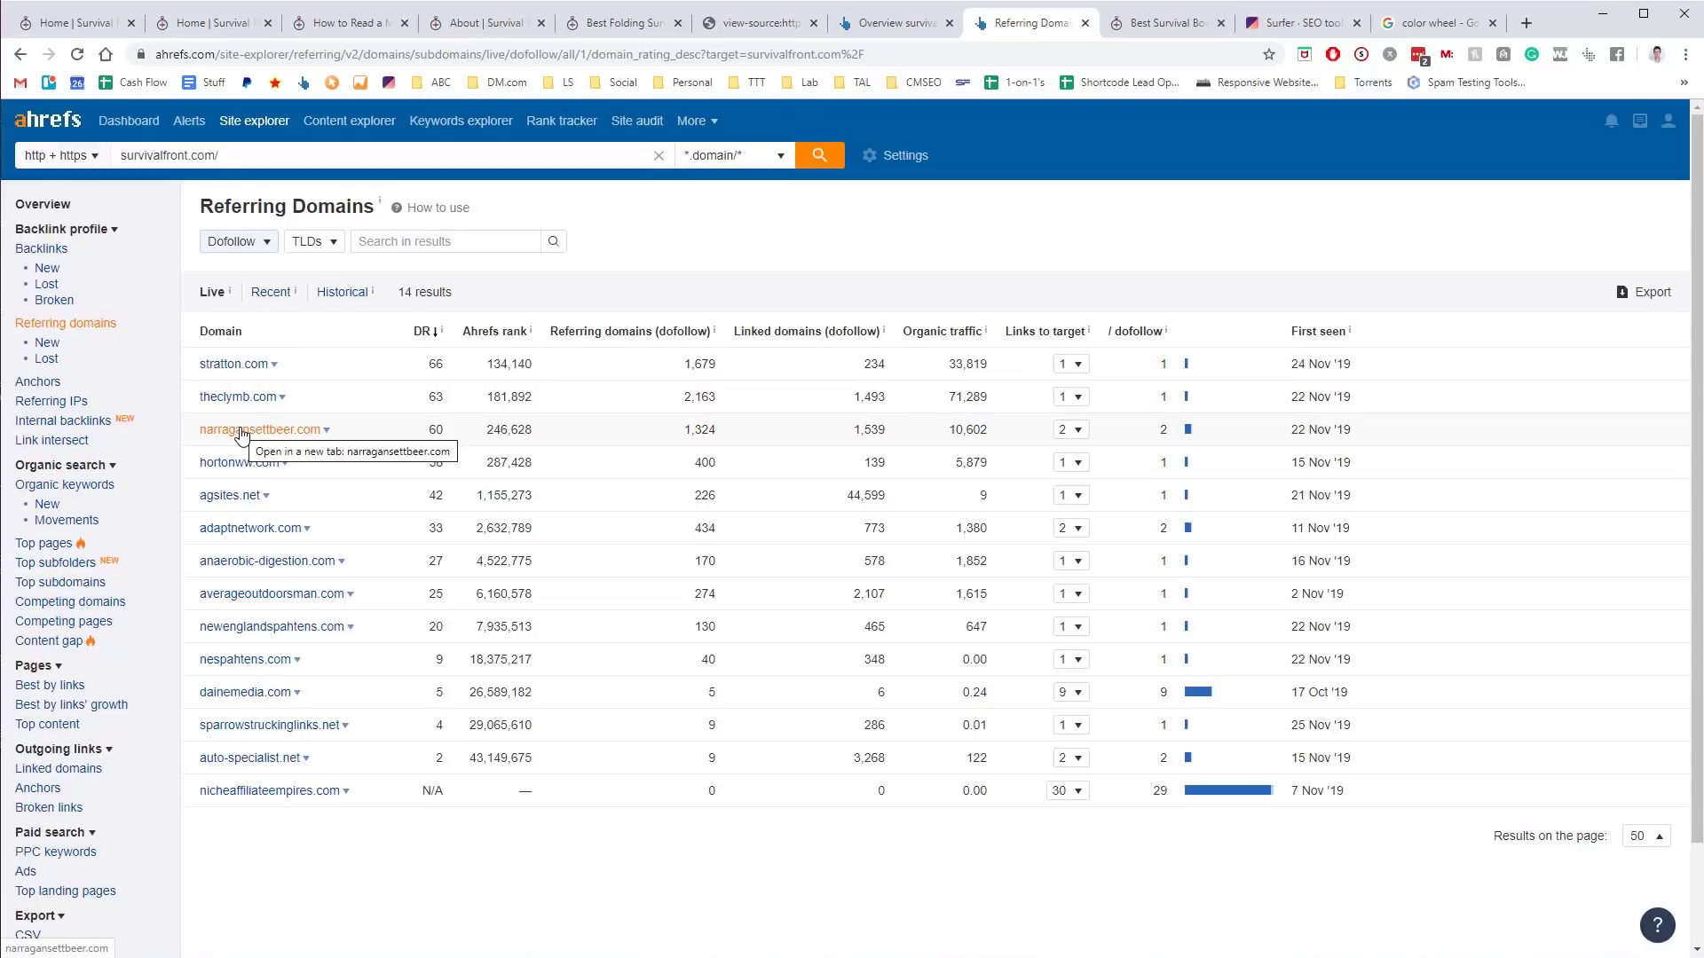
Open the backlink Anchors report for survivalfront.com and examine its branded, URL and unrelated anchor texts
{"action": "left_click", "coordinate": [37, 381]}
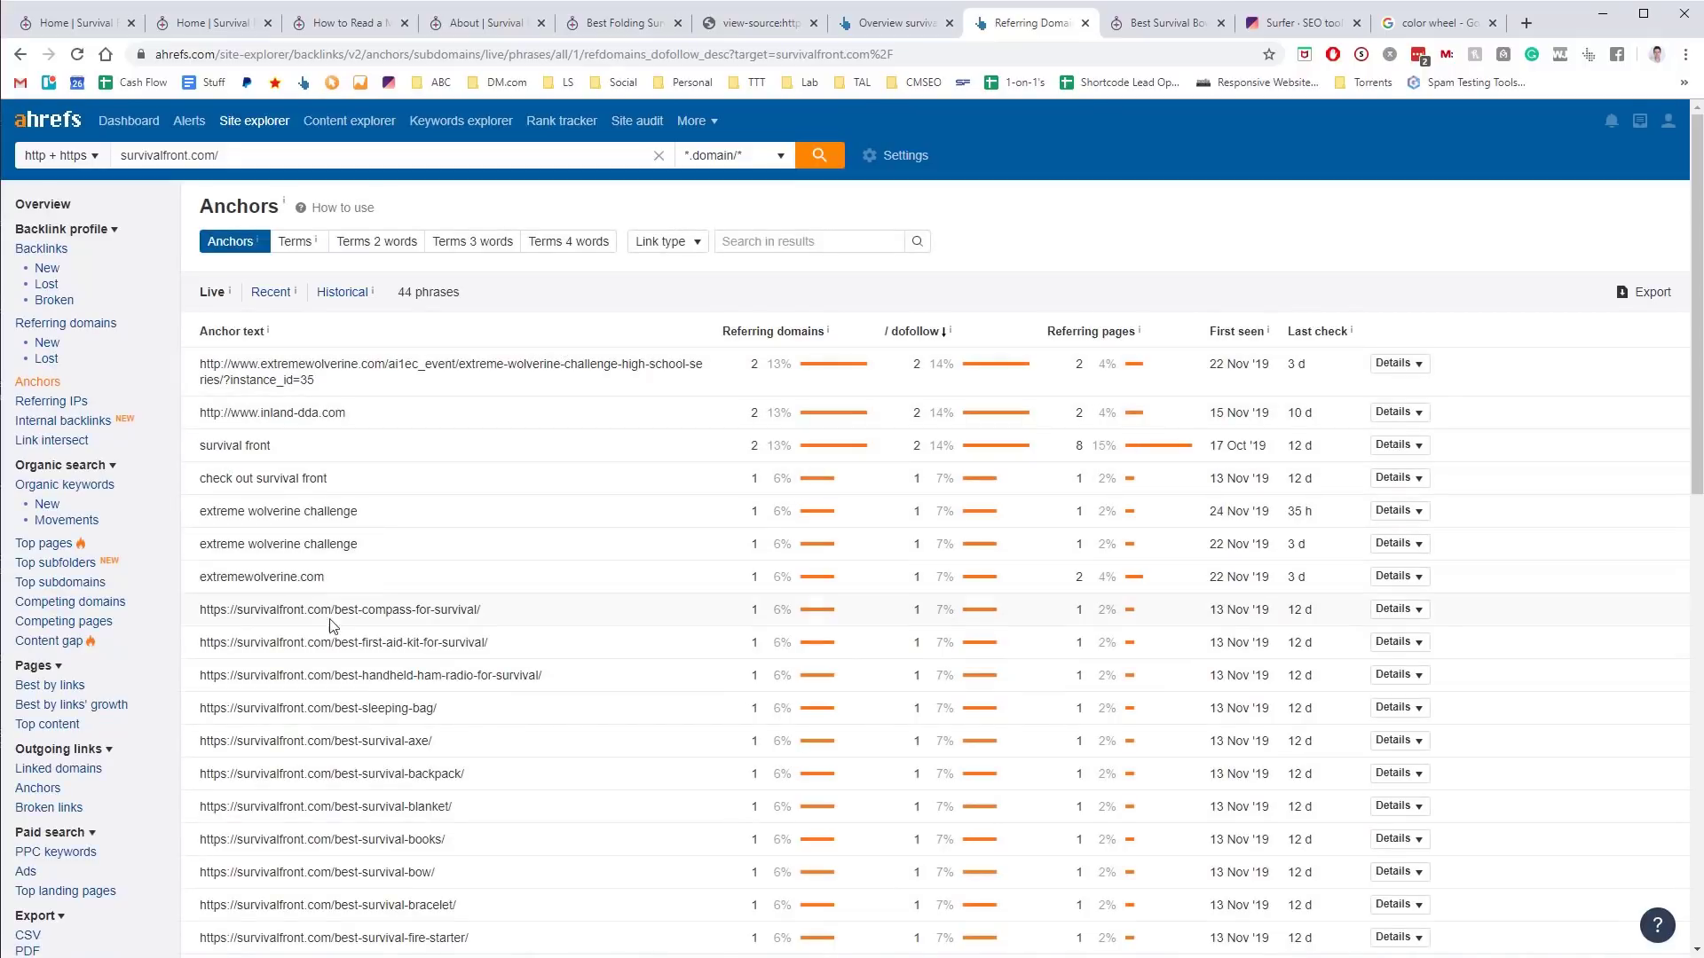
{"action": "scroll", "coordinate": [425, 713], "scroll_direction": "down", "scroll_amount": 5}
{"action": "scroll", "coordinate": [426, 713], "scroll_direction": "up", "scroll_amount": 3}
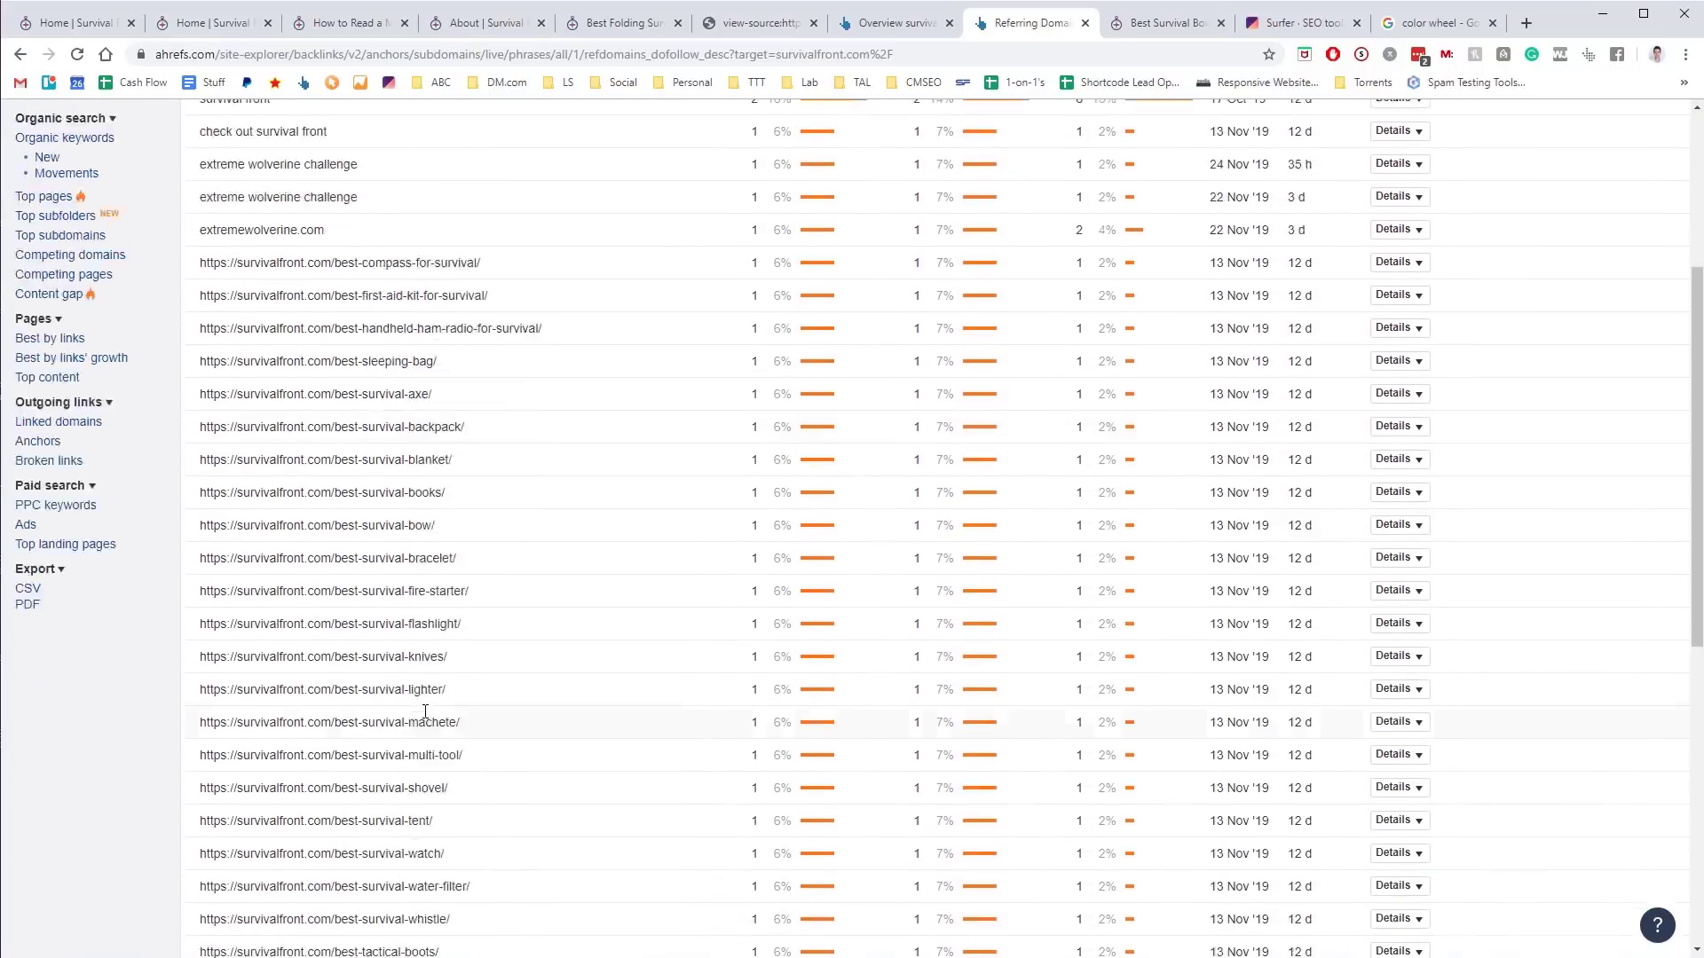
{"action": "scroll", "coordinate": [426, 714], "scroll_direction": "down", "scroll_amount": 5}
{"action": "scroll", "coordinate": [426, 715], "scroll_direction": "down", "scroll_amount": 5}
{"action": "scroll", "coordinate": [426, 712], "scroll_direction": "up", "scroll_amount": 9}
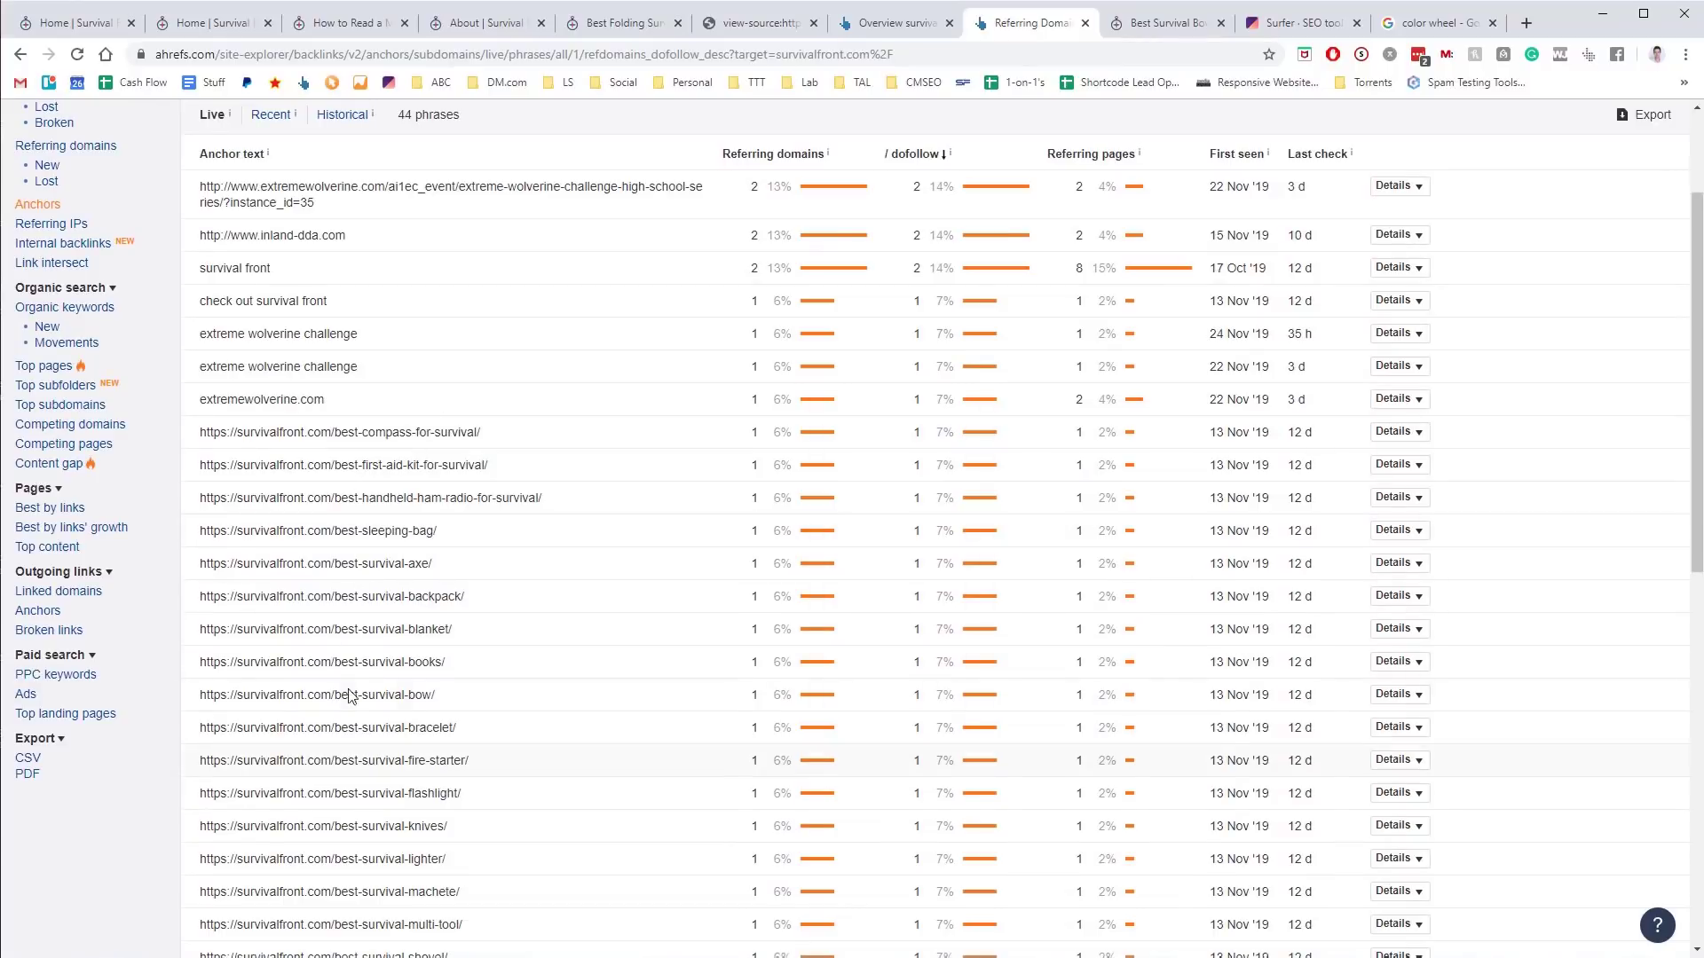
{"action": "scroll", "coordinate": [371, 733], "scroll_direction": "up", "scroll_amount": 2}
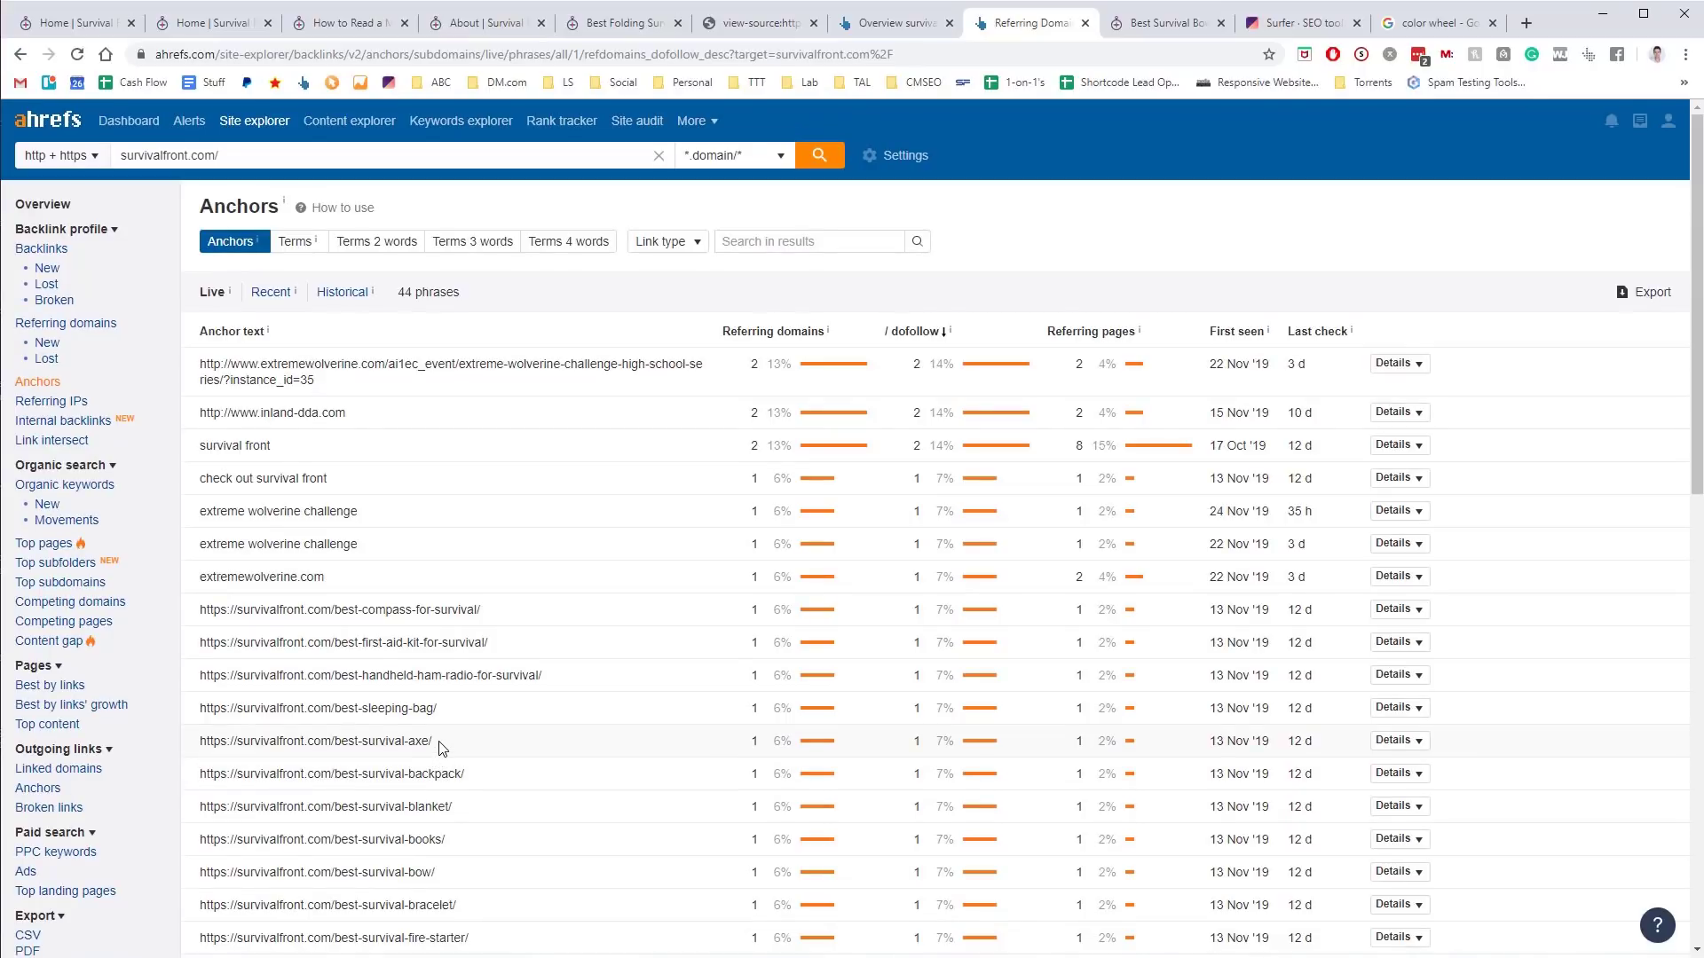
{"action": "scroll", "coordinate": [441, 748], "scroll_direction": "down", "scroll_amount": 4}
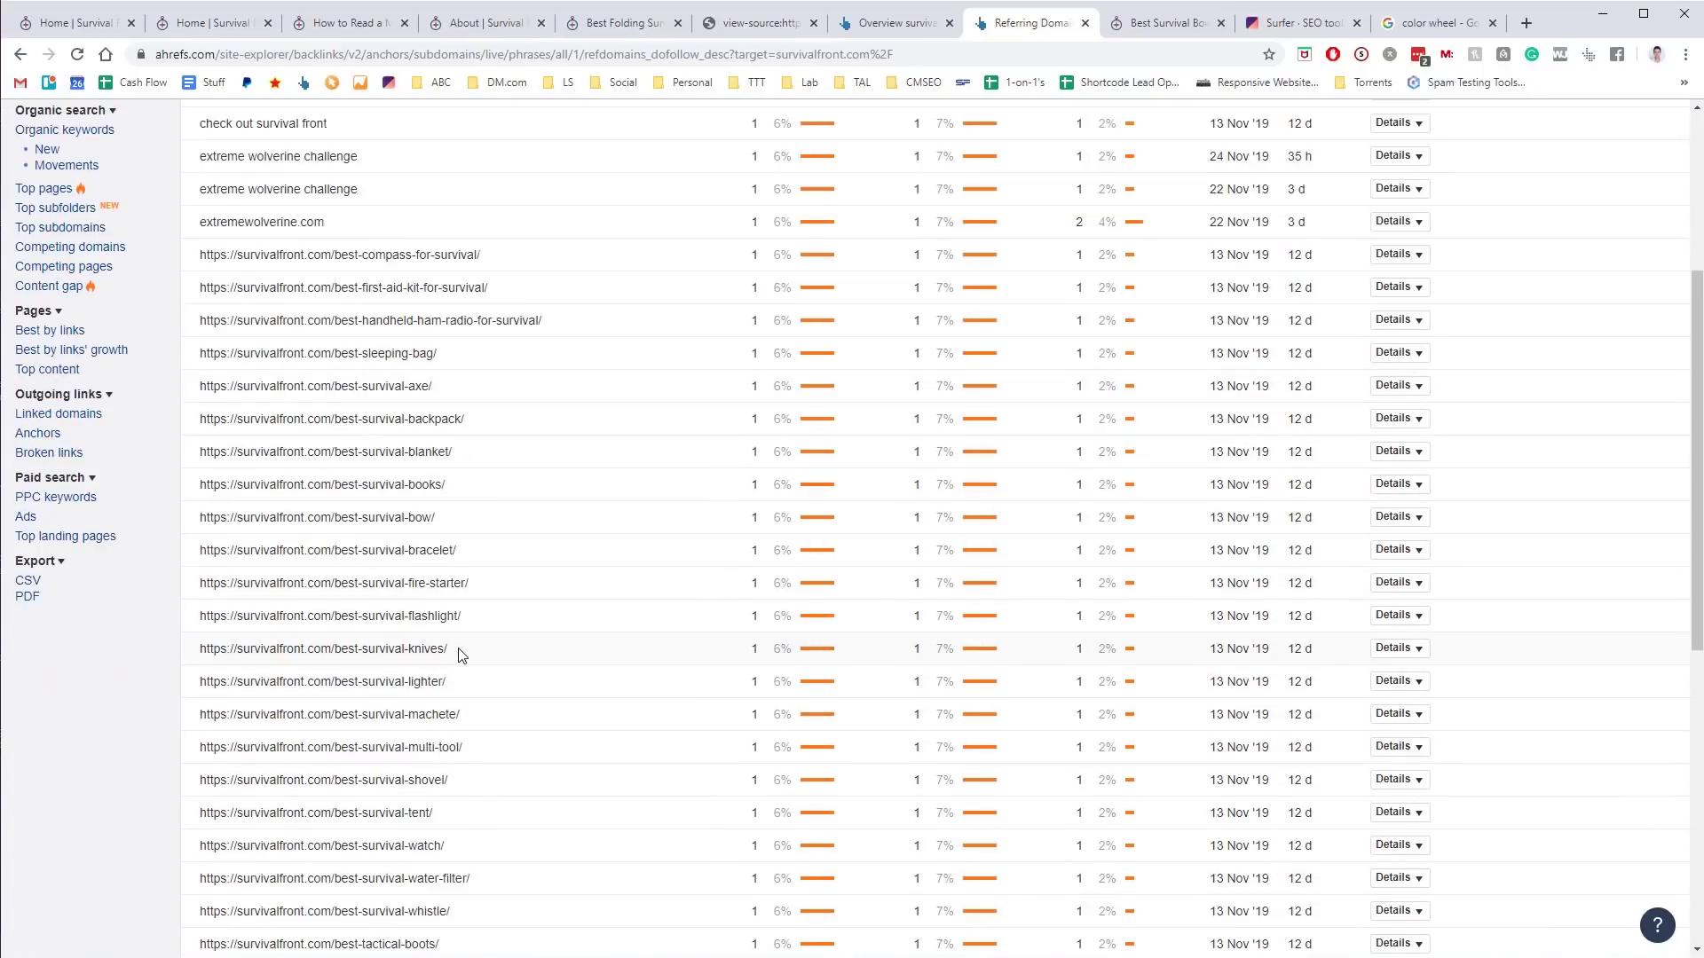
{"action": "scroll", "coordinate": [462, 656], "scroll_direction": "up", "scroll_amount": 4}
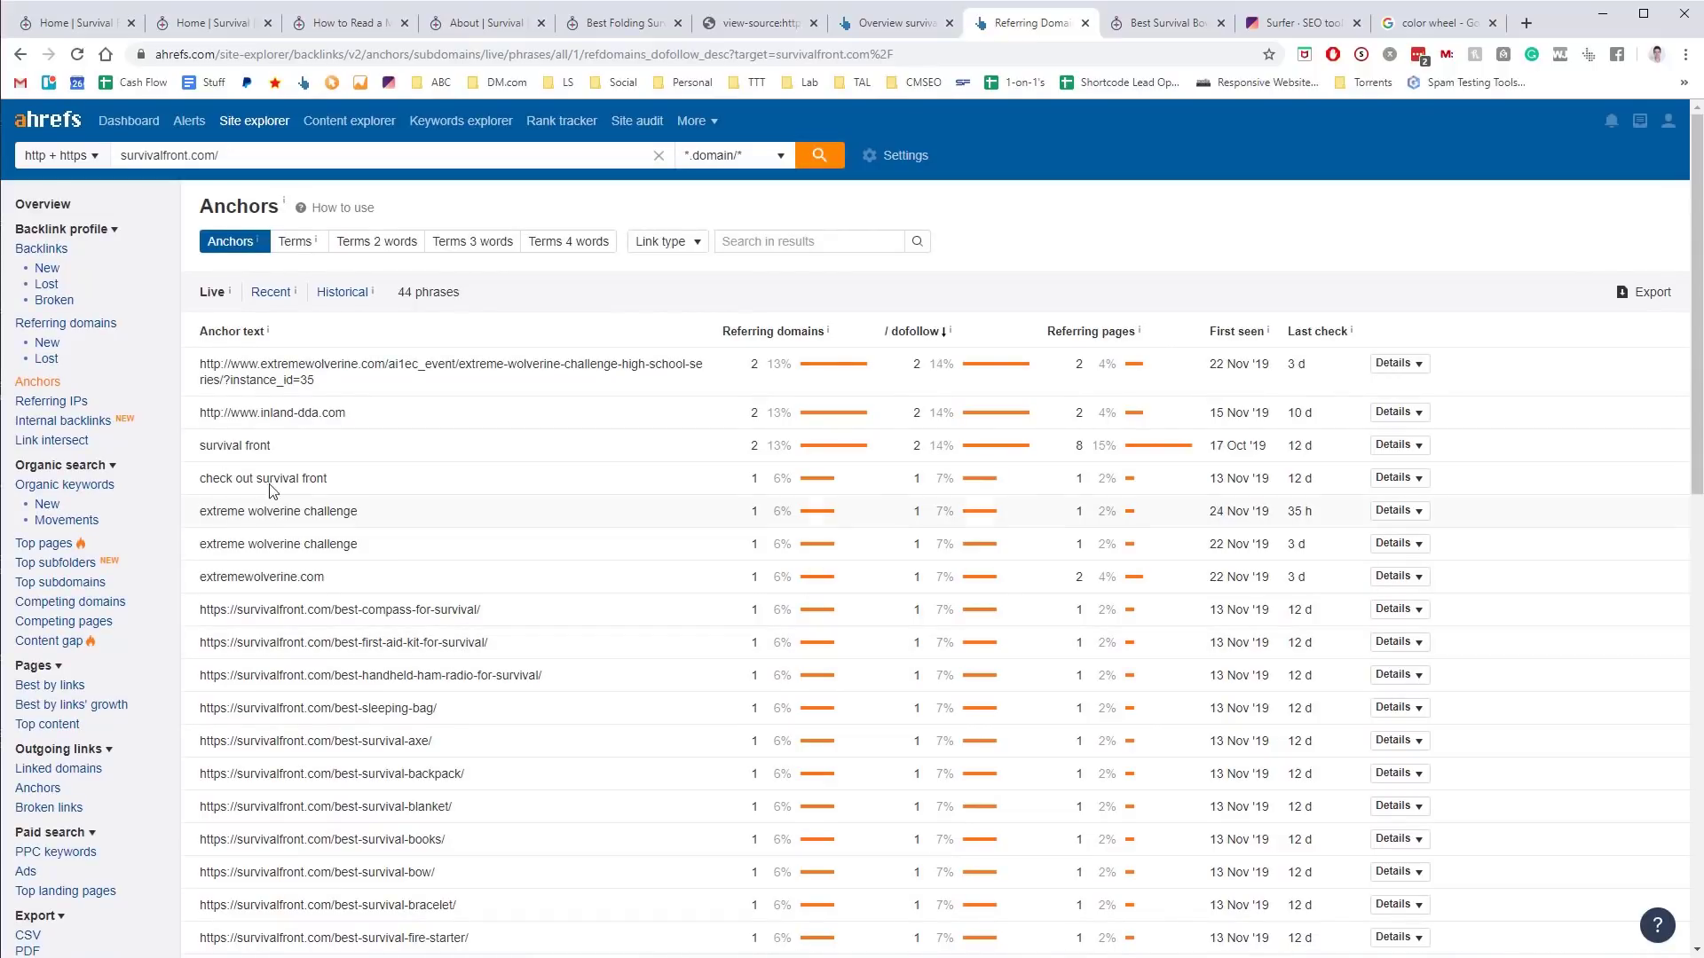
Open the Best by links report and examine which Survival Front pages receive external links
{"action": "left_click", "coordinate": [49, 685]}
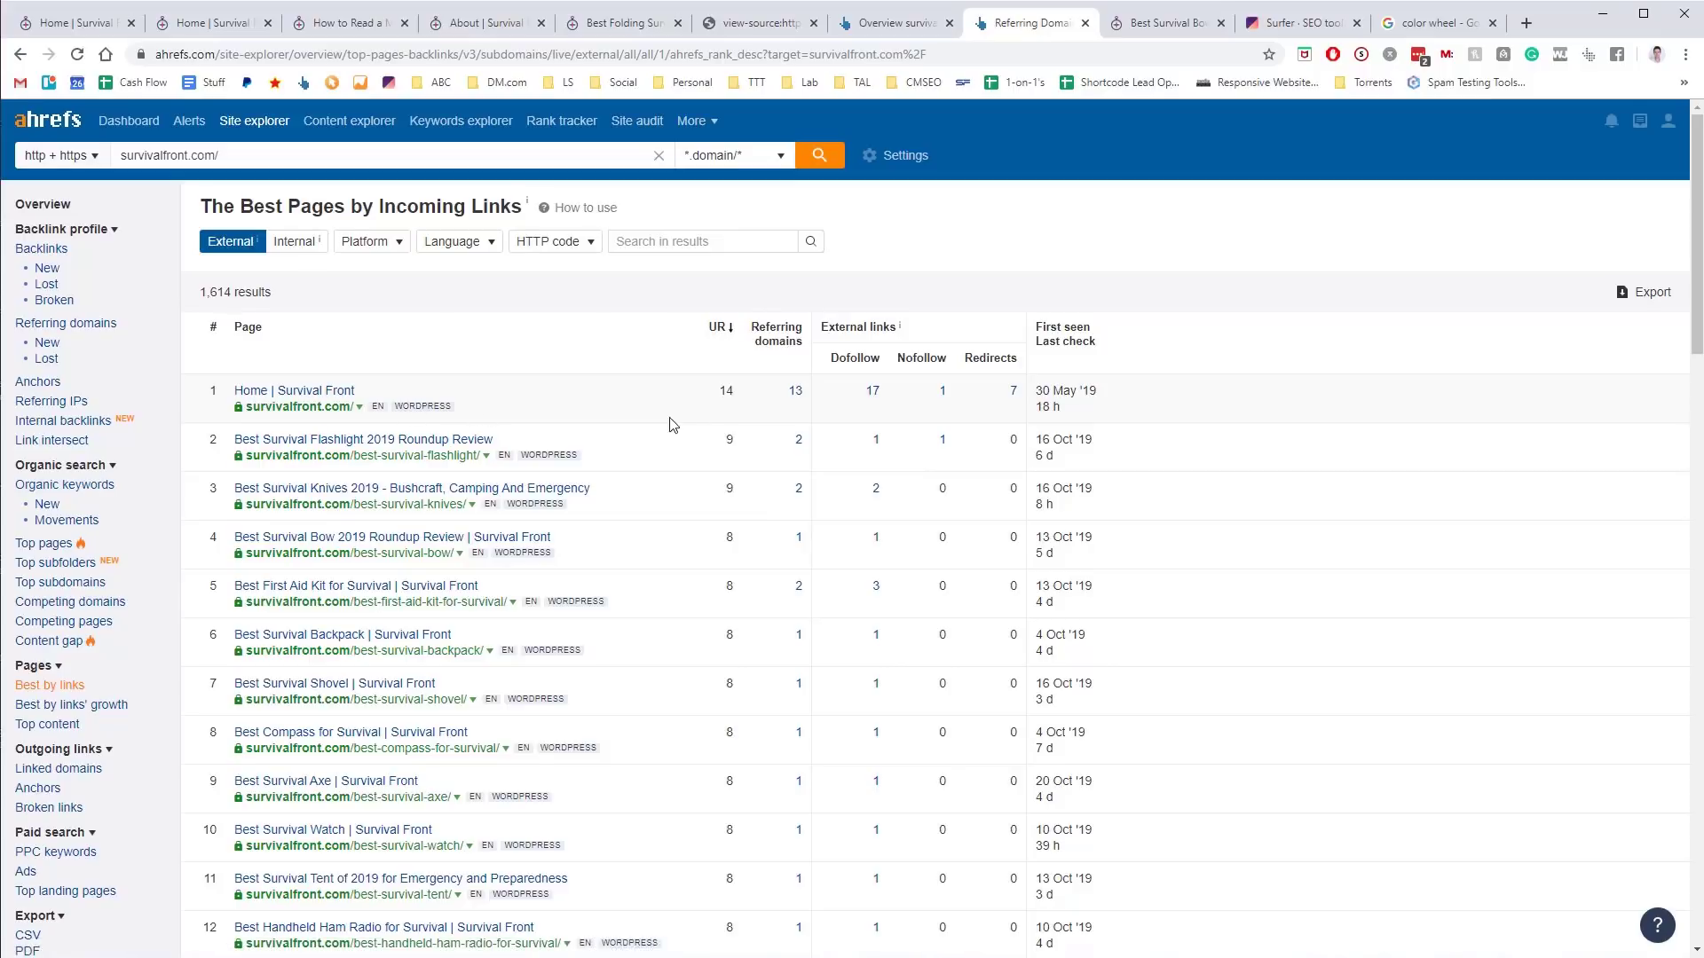
{"action": "scroll", "coordinate": [456, 608], "scroll_direction": "down", "scroll_amount": 11}
{"action": "scroll", "coordinate": [453, 610], "scroll_direction": "up", "scroll_amount": 8}
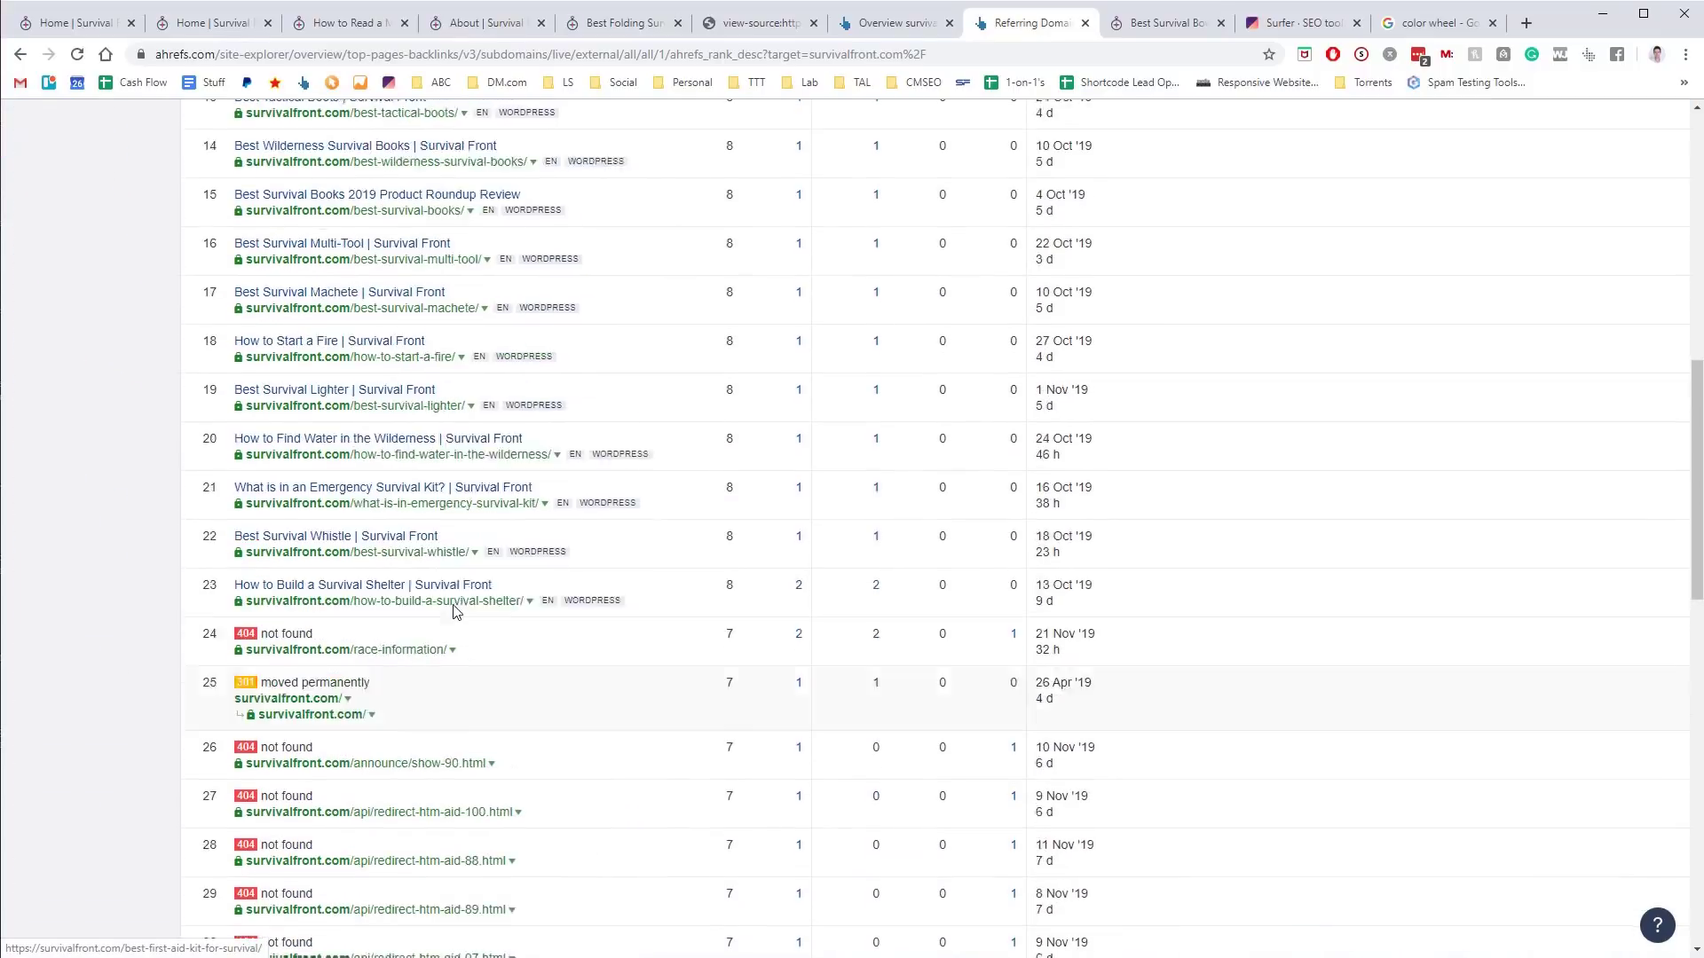
{"action": "scroll", "coordinate": [455, 611], "scroll_direction": "up", "scroll_amount": 3}
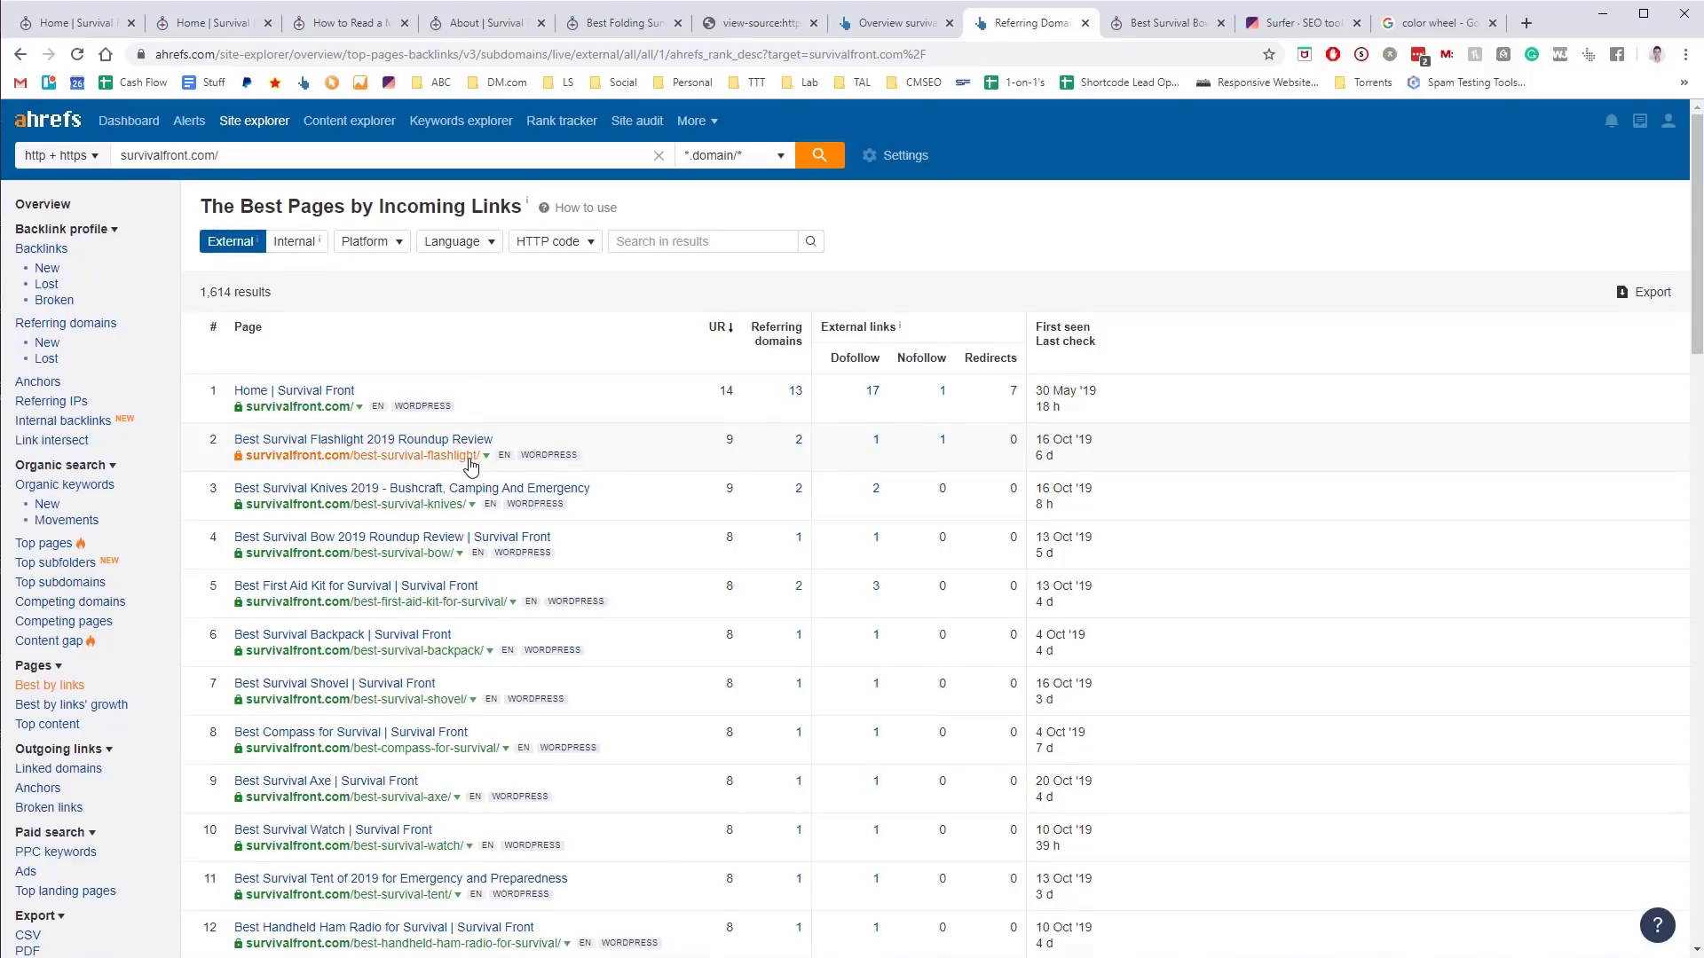
Search Google in a new tab for the site's indexed pages with site:survivalfront.com/
{"action": "scroll", "coordinate": [468, 460], "scroll_direction": "down", "scroll_amount": 4}
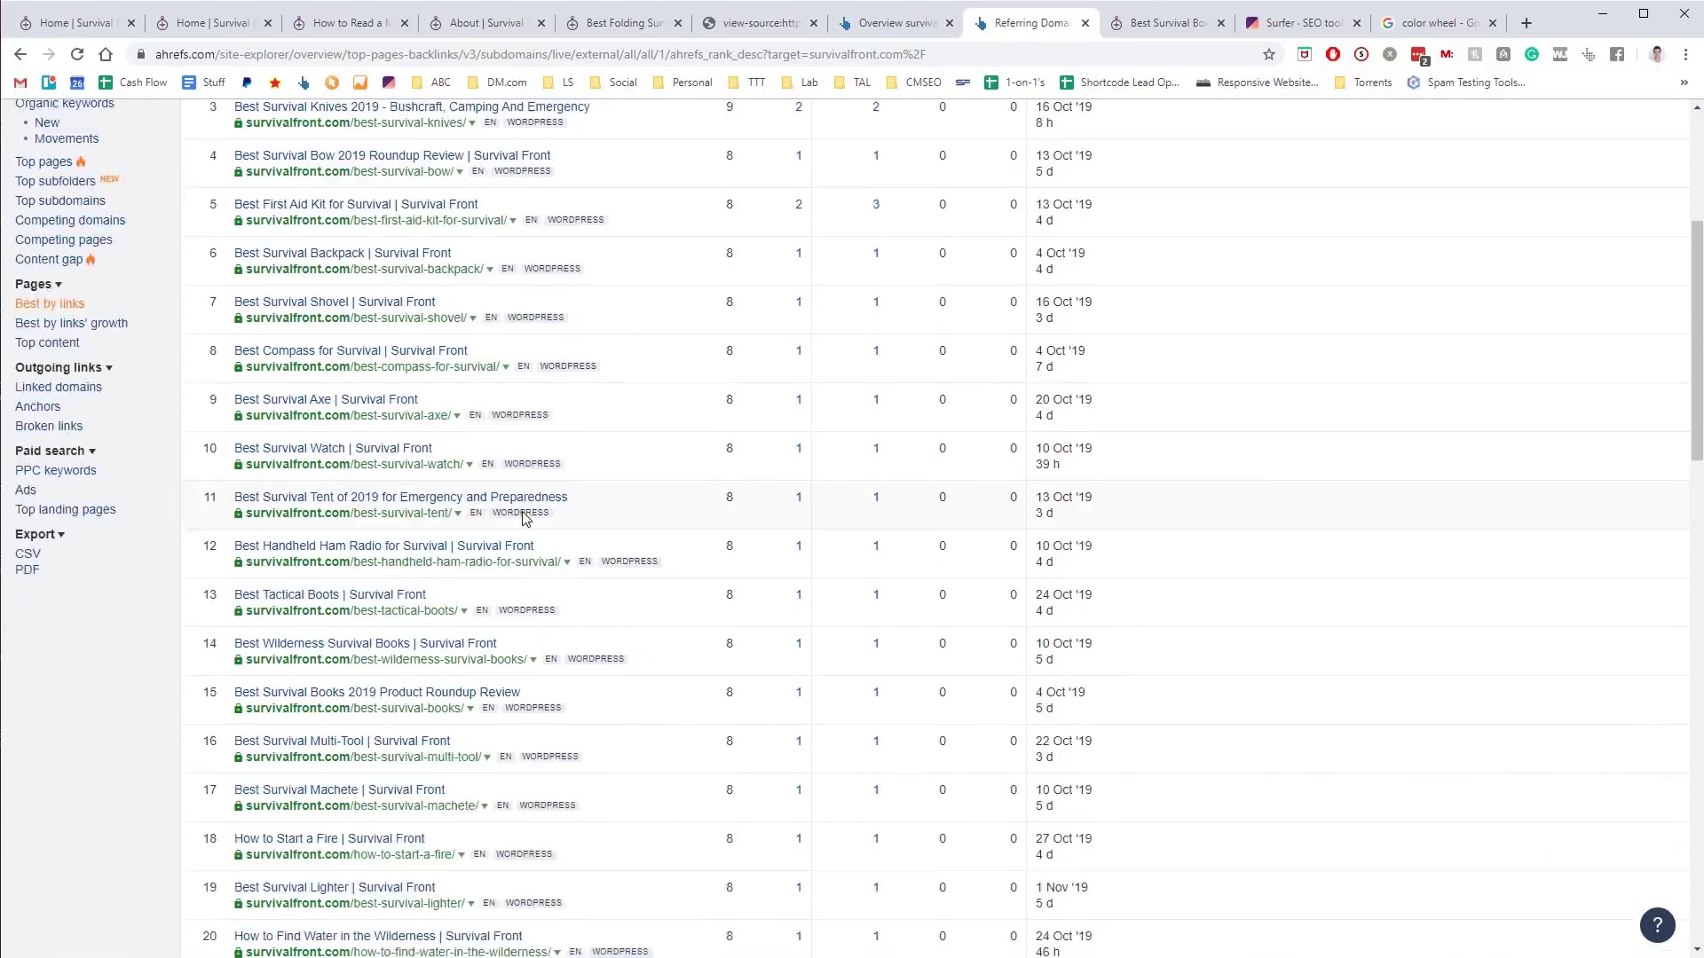
{"action": "scroll", "coordinate": [526, 518], "scroll_direction": "up", "scroll_amount": 4}
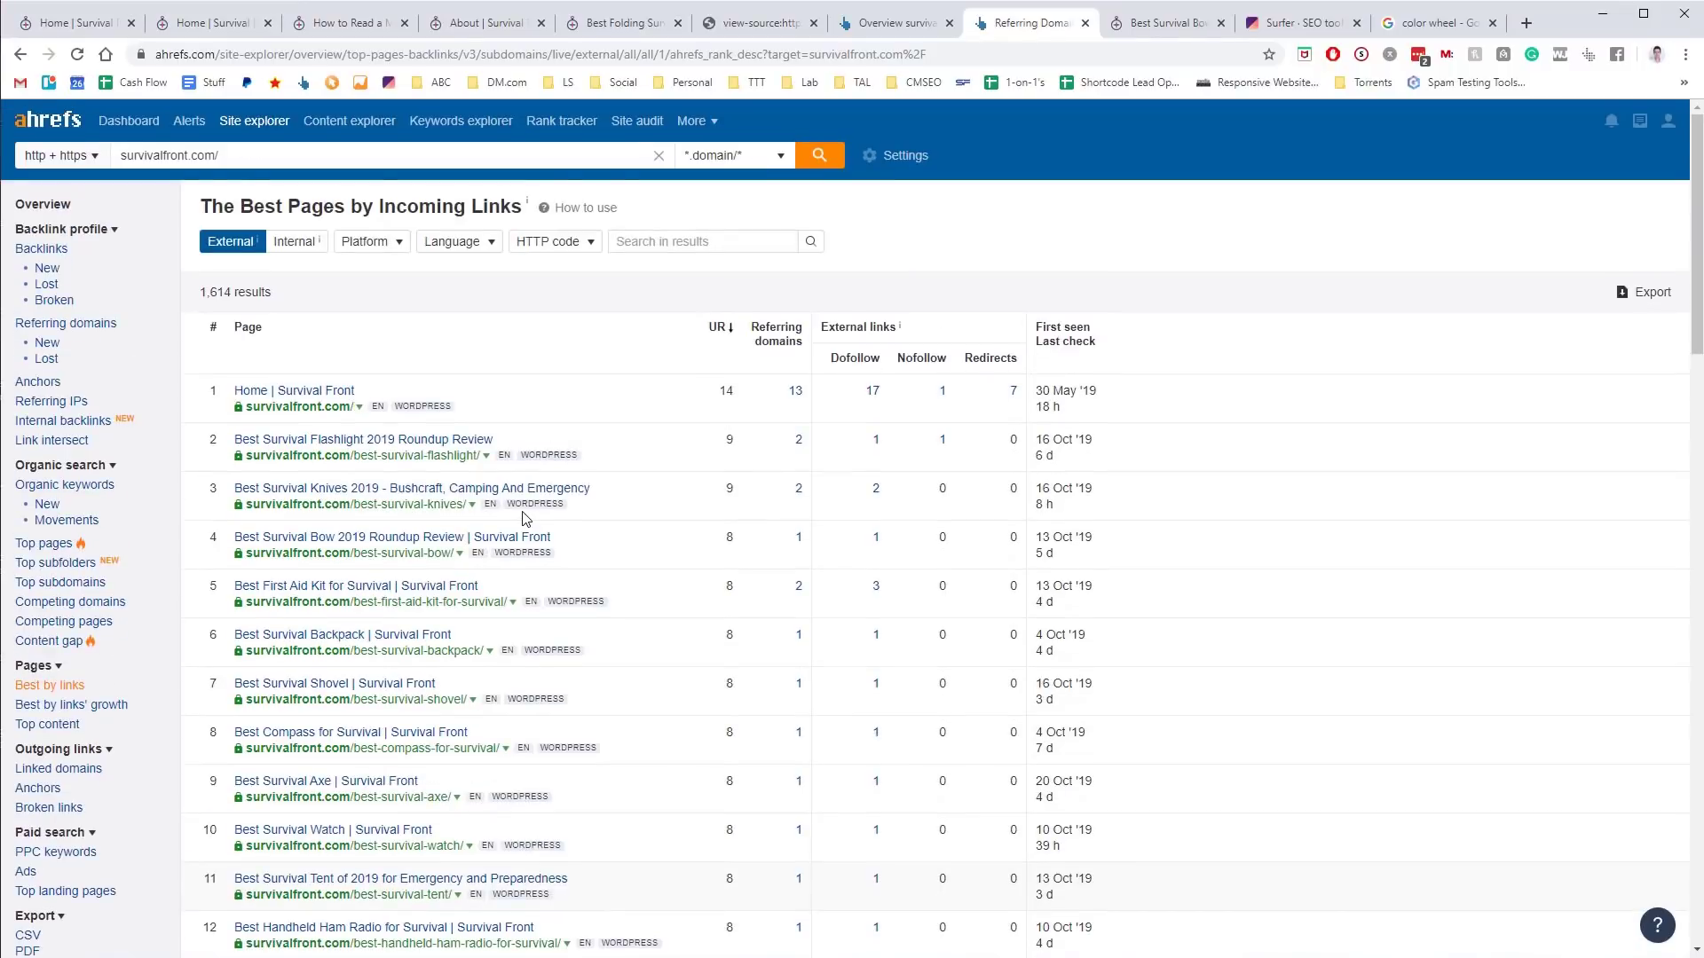
{"action": "triple_click", "coordinate": [160, 156]}
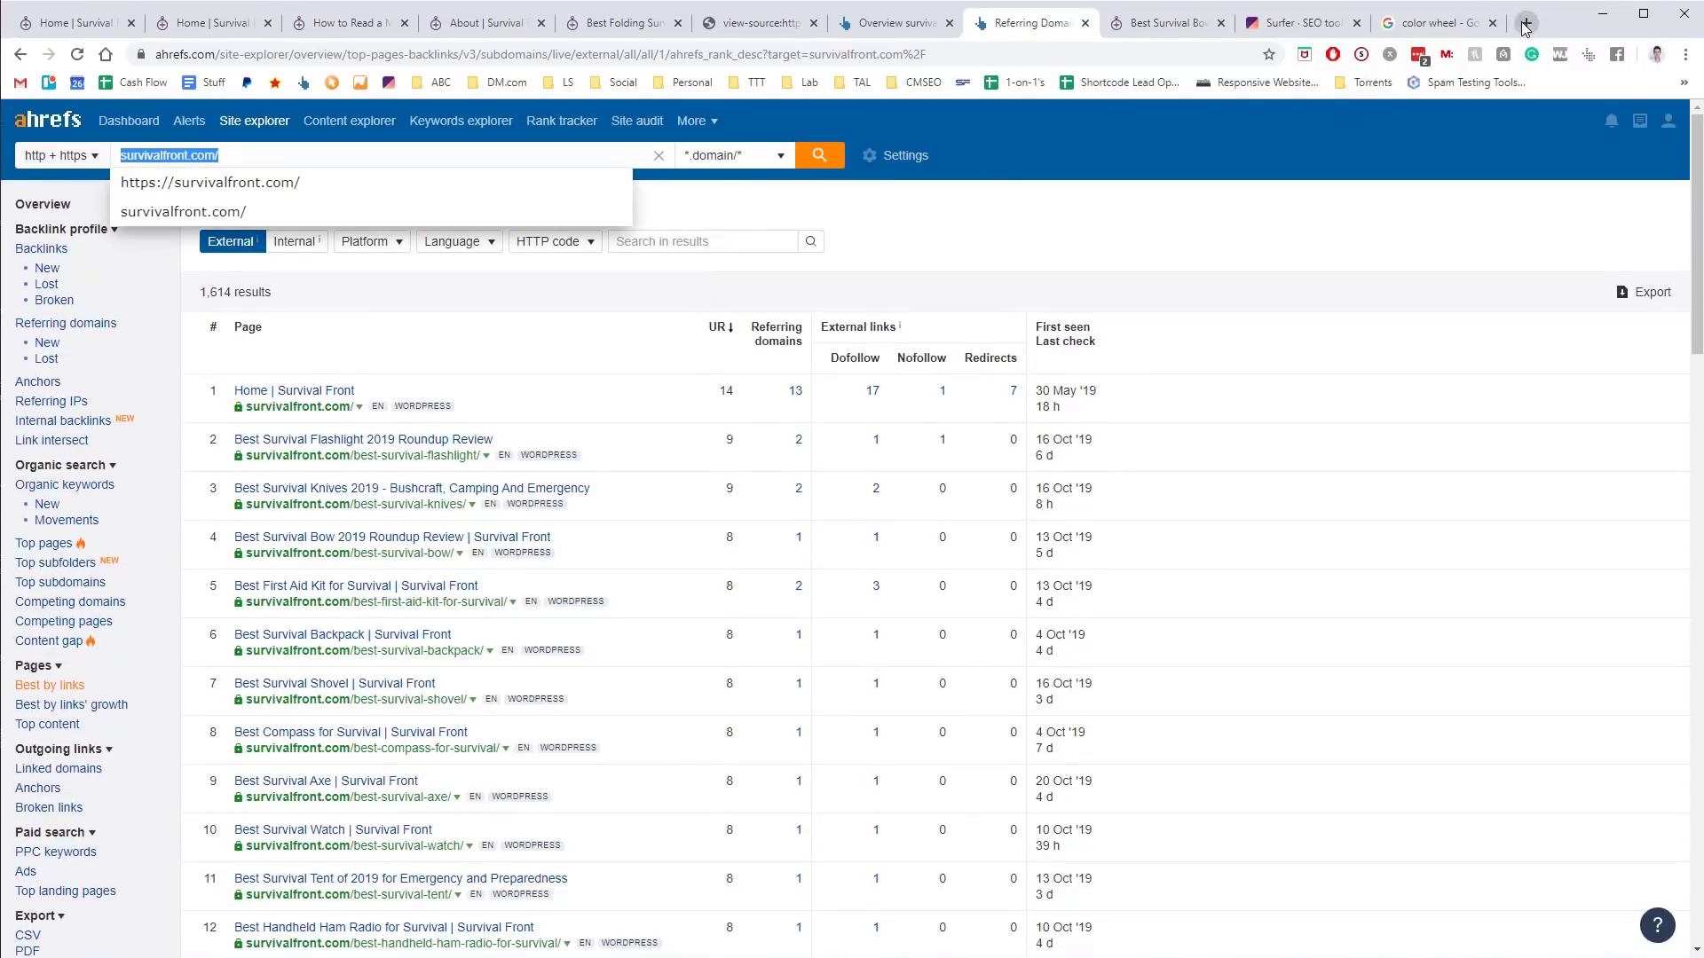
{"action": "left_click", "coordinate": [1521, 21]}
{"action": "key", "text": "Return"}
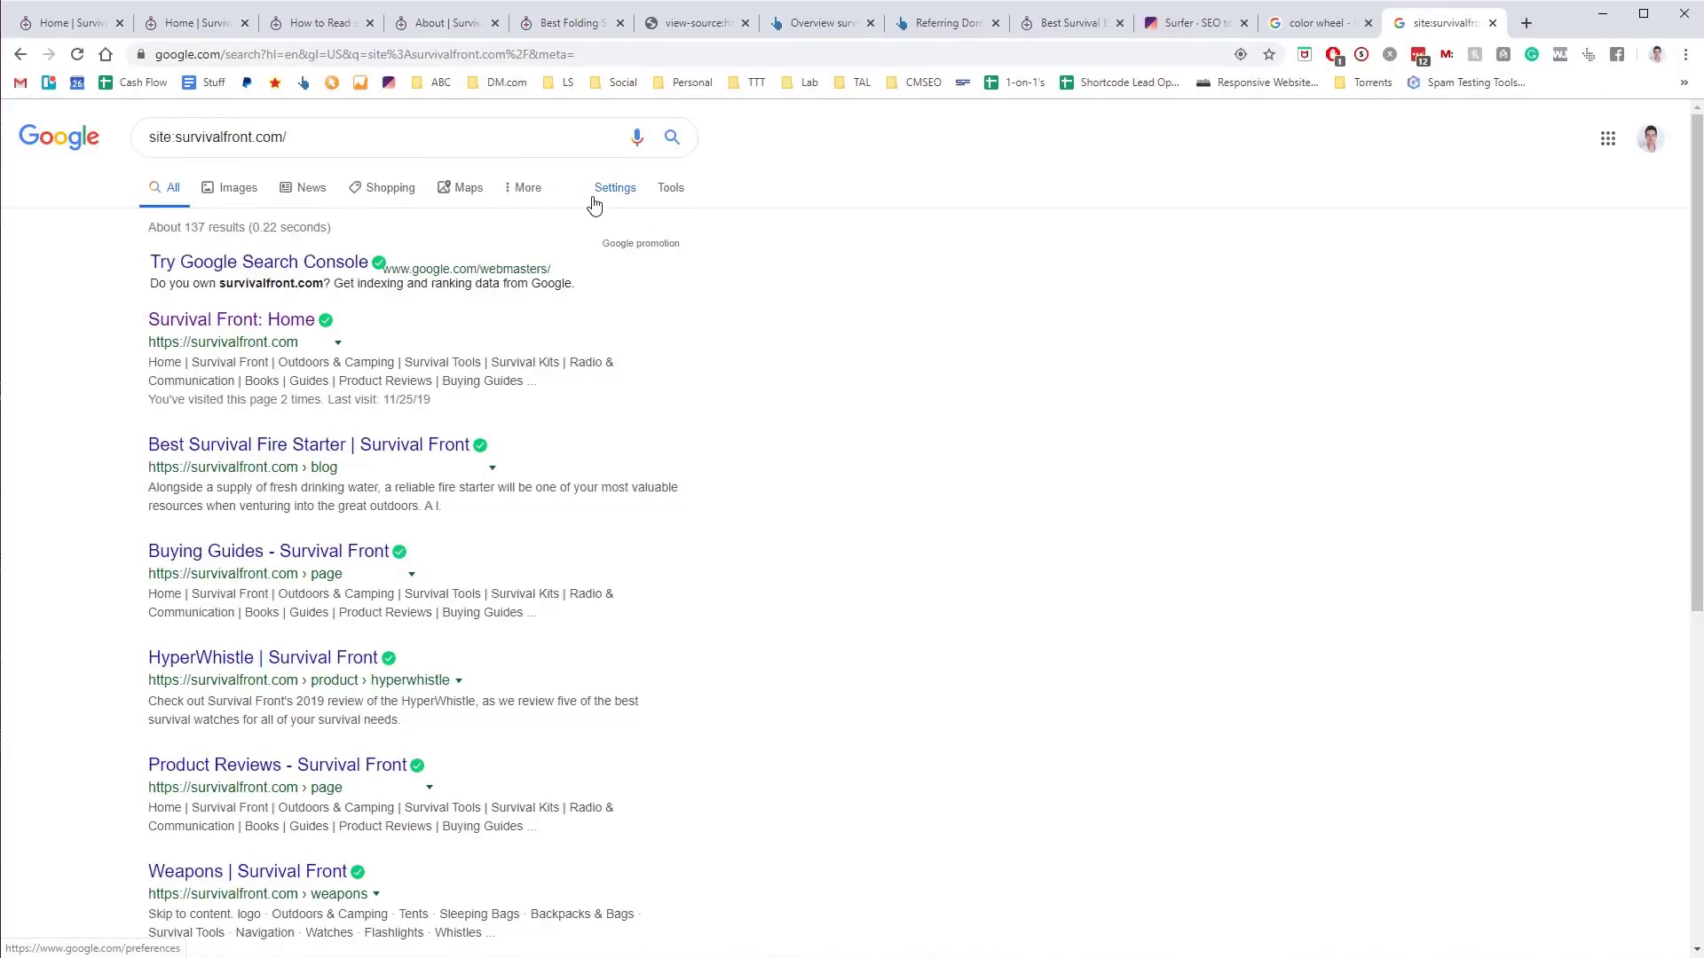
Go through the site: search results from page 1 to page 5 to examine which Survival Front pages Google has indexed
{"action": "scroll", "coordinate": [597, 230], "scroll_direction": "down", "scroll_amount": 6}
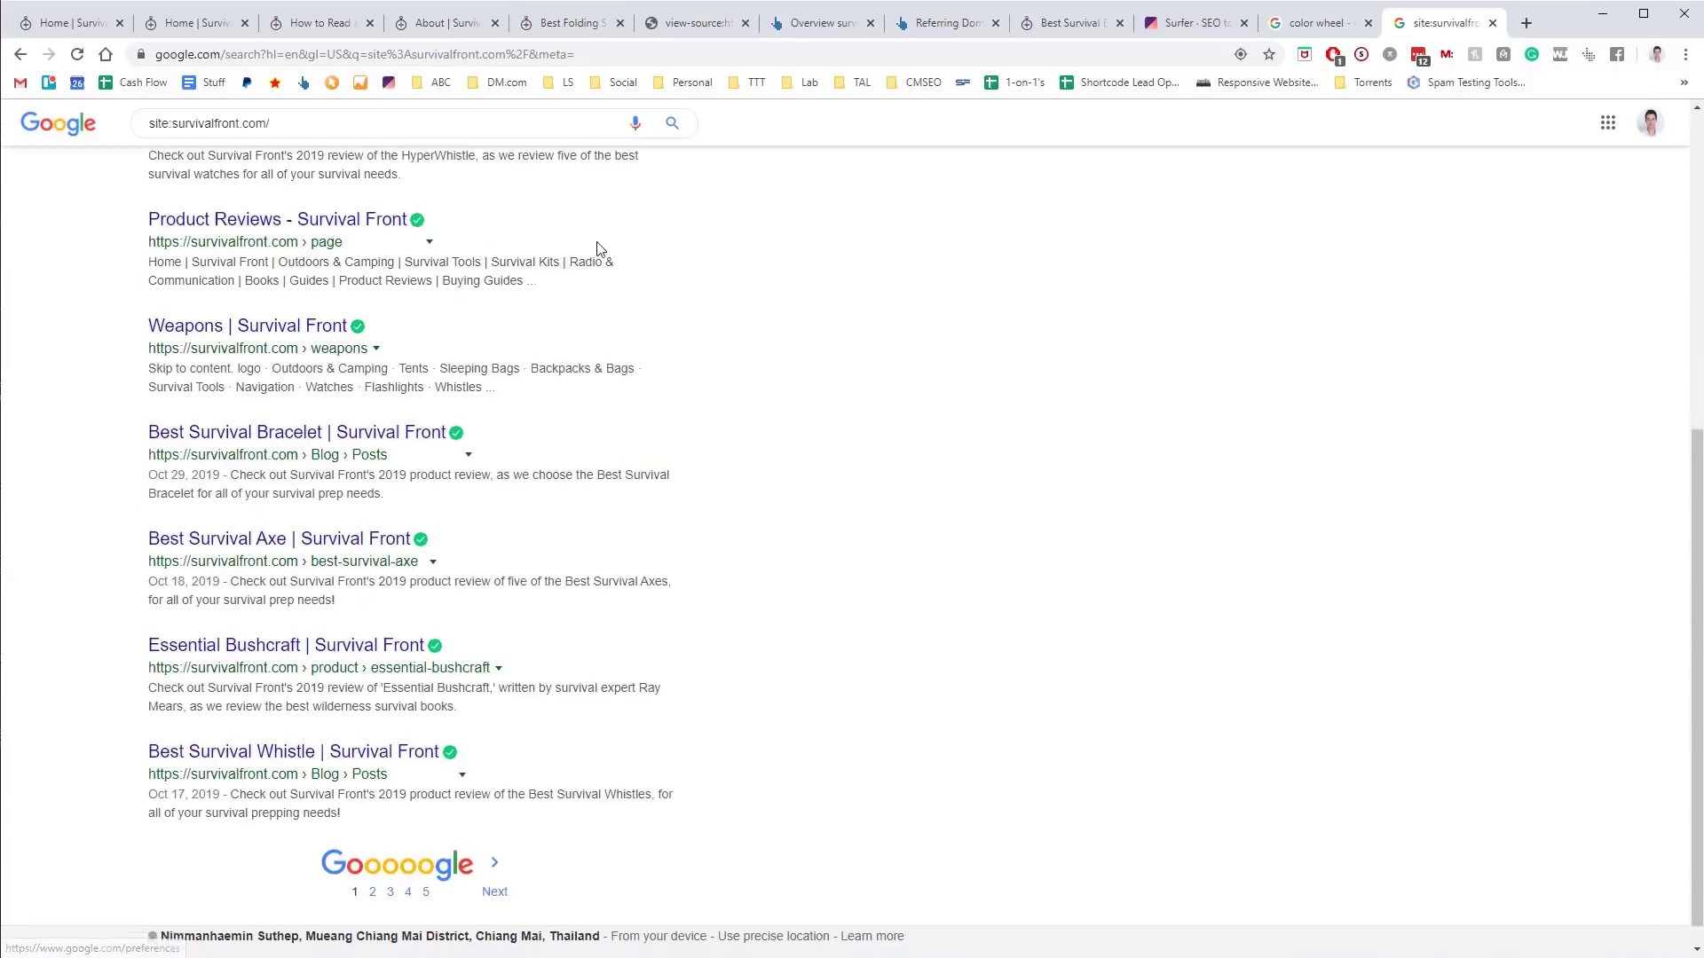
{"action": "left_click", "coordinate": [371, 869]}
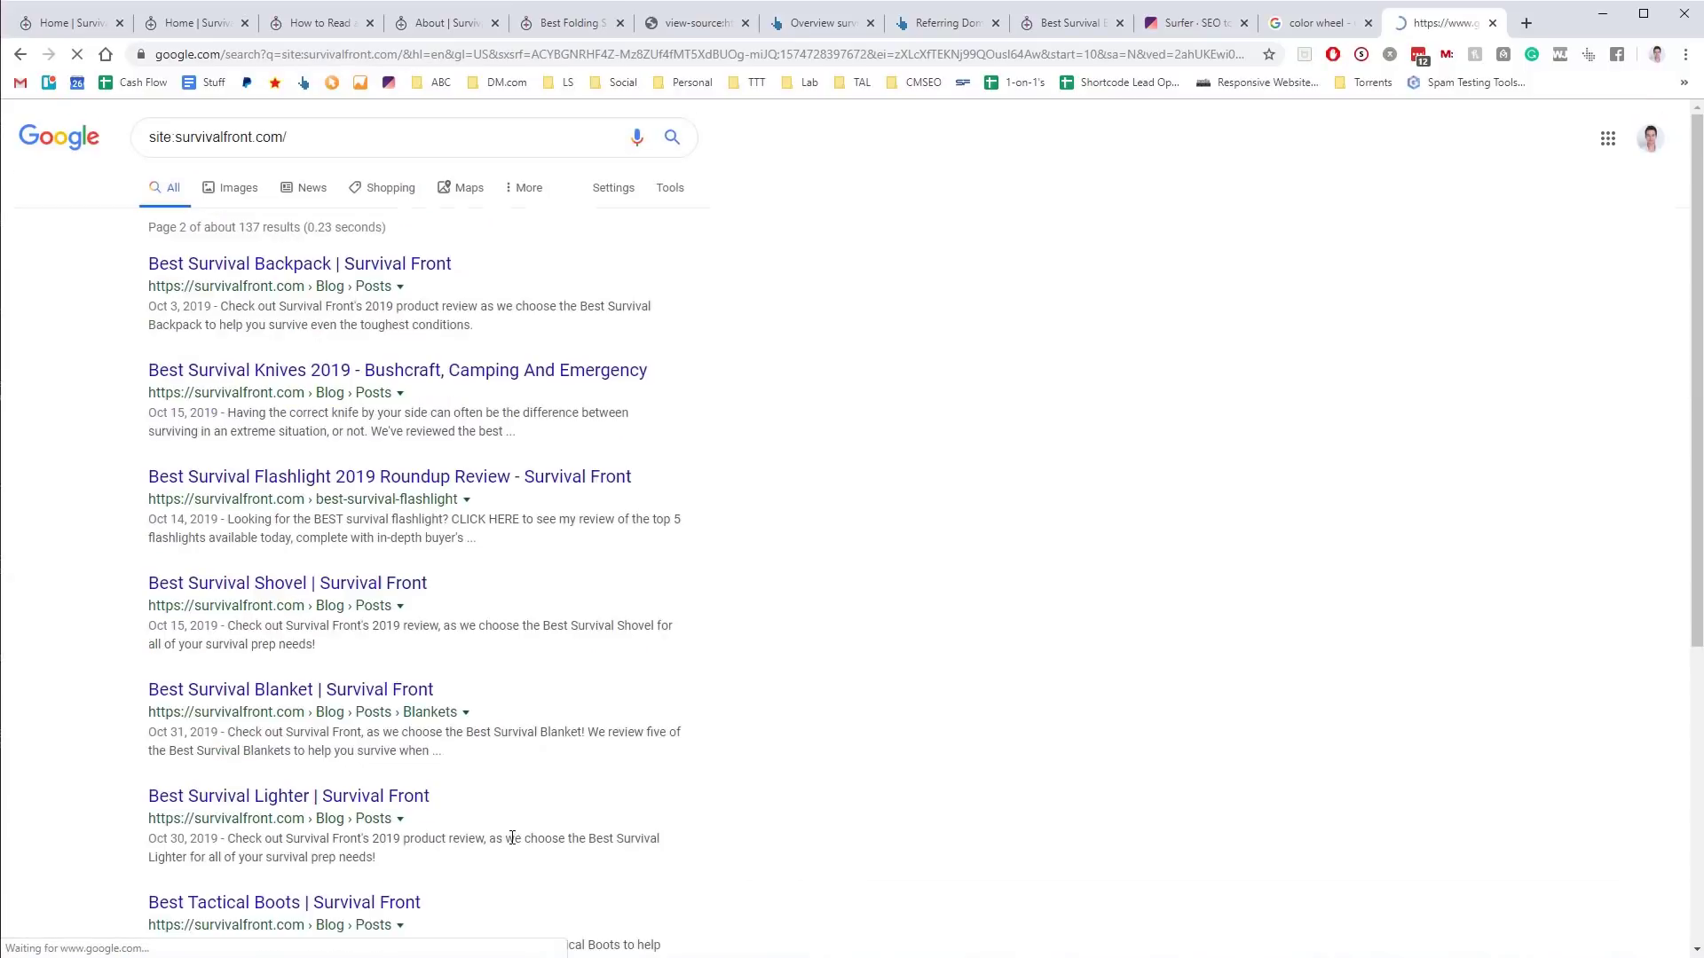
{"action": "scroll", "coordinate": [501, 825], "scroll_direction": "down", "scroll_amount": 10}
{"action": "left_click", "coordinate": [416, 864]}
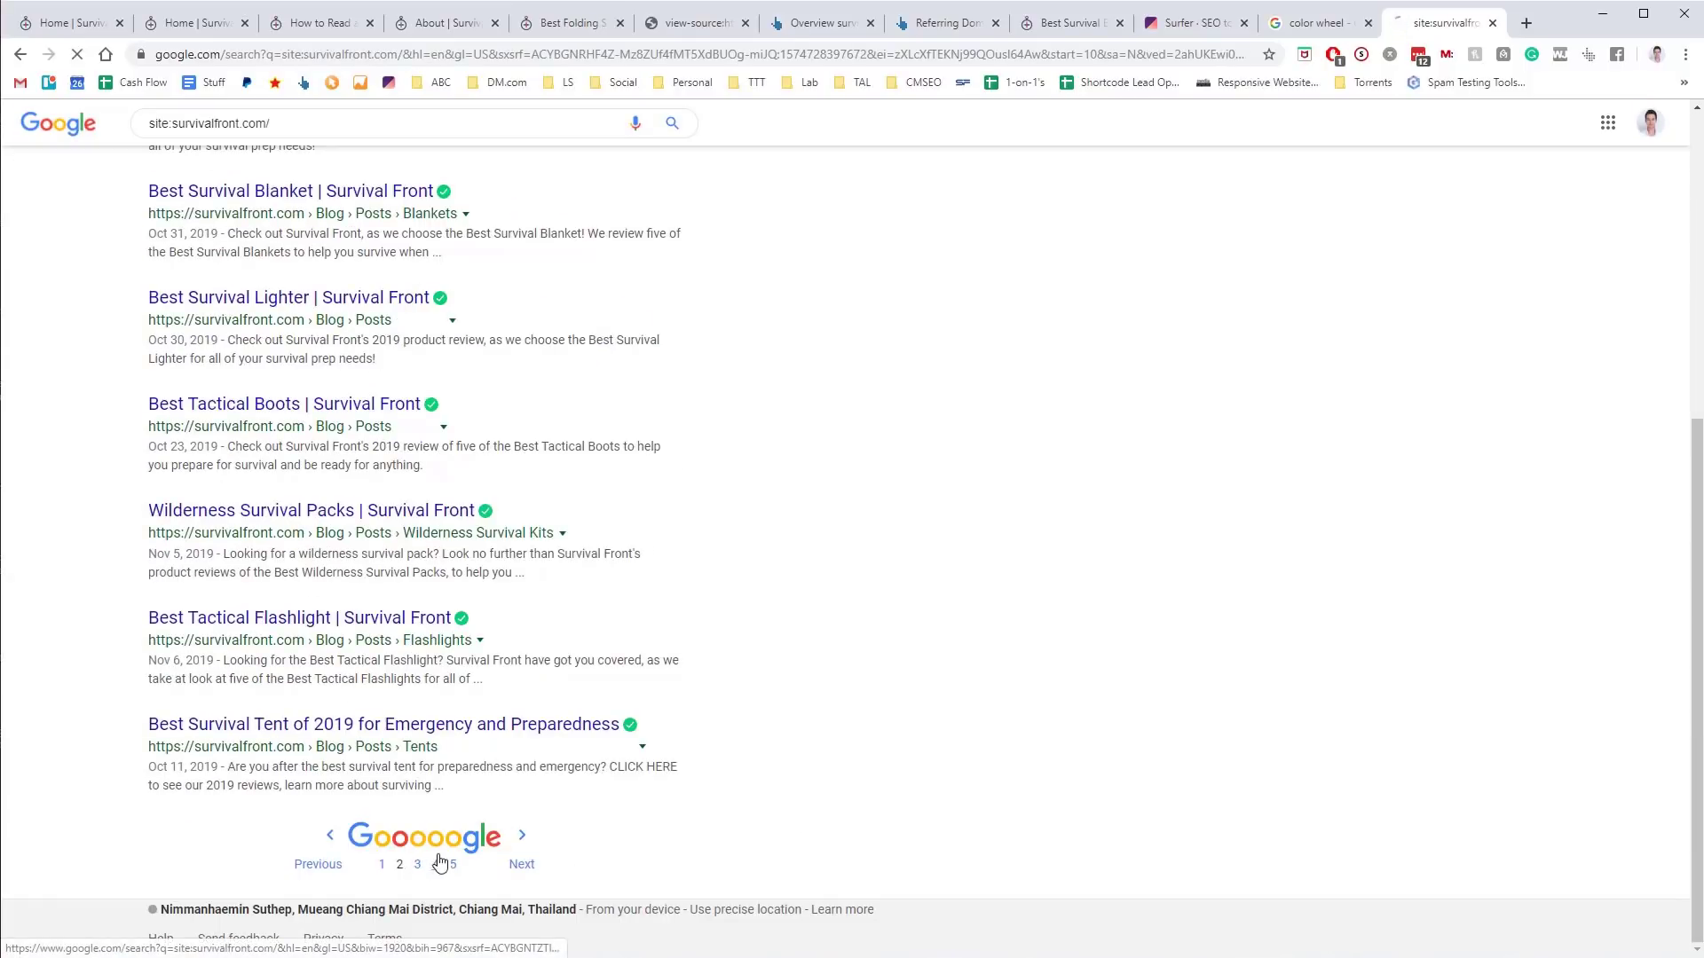
{"action": "scroll", "coordinate": [444, 843], "scroll_direction": "down", "scroll_amount": 10}
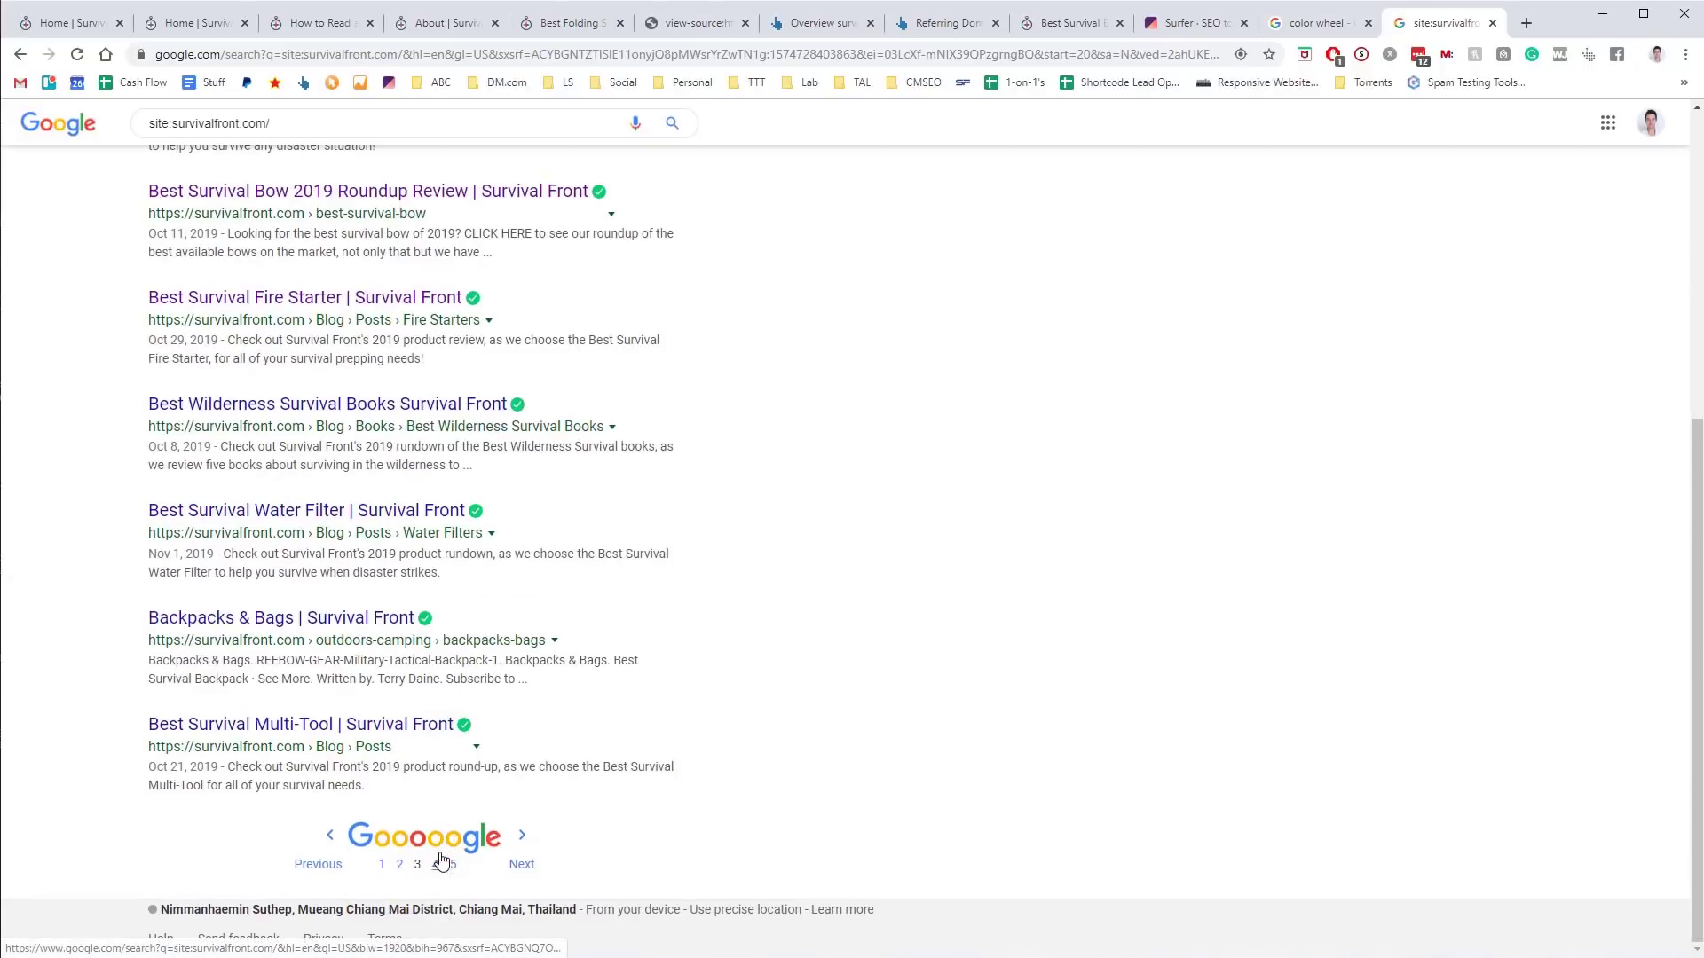
{"action": "left_click", "coordinate": [435, 865]}
{"action": "scroll", "coordinate": [459, 841], "scroll_direction": "down", "scroll_amount": 10}
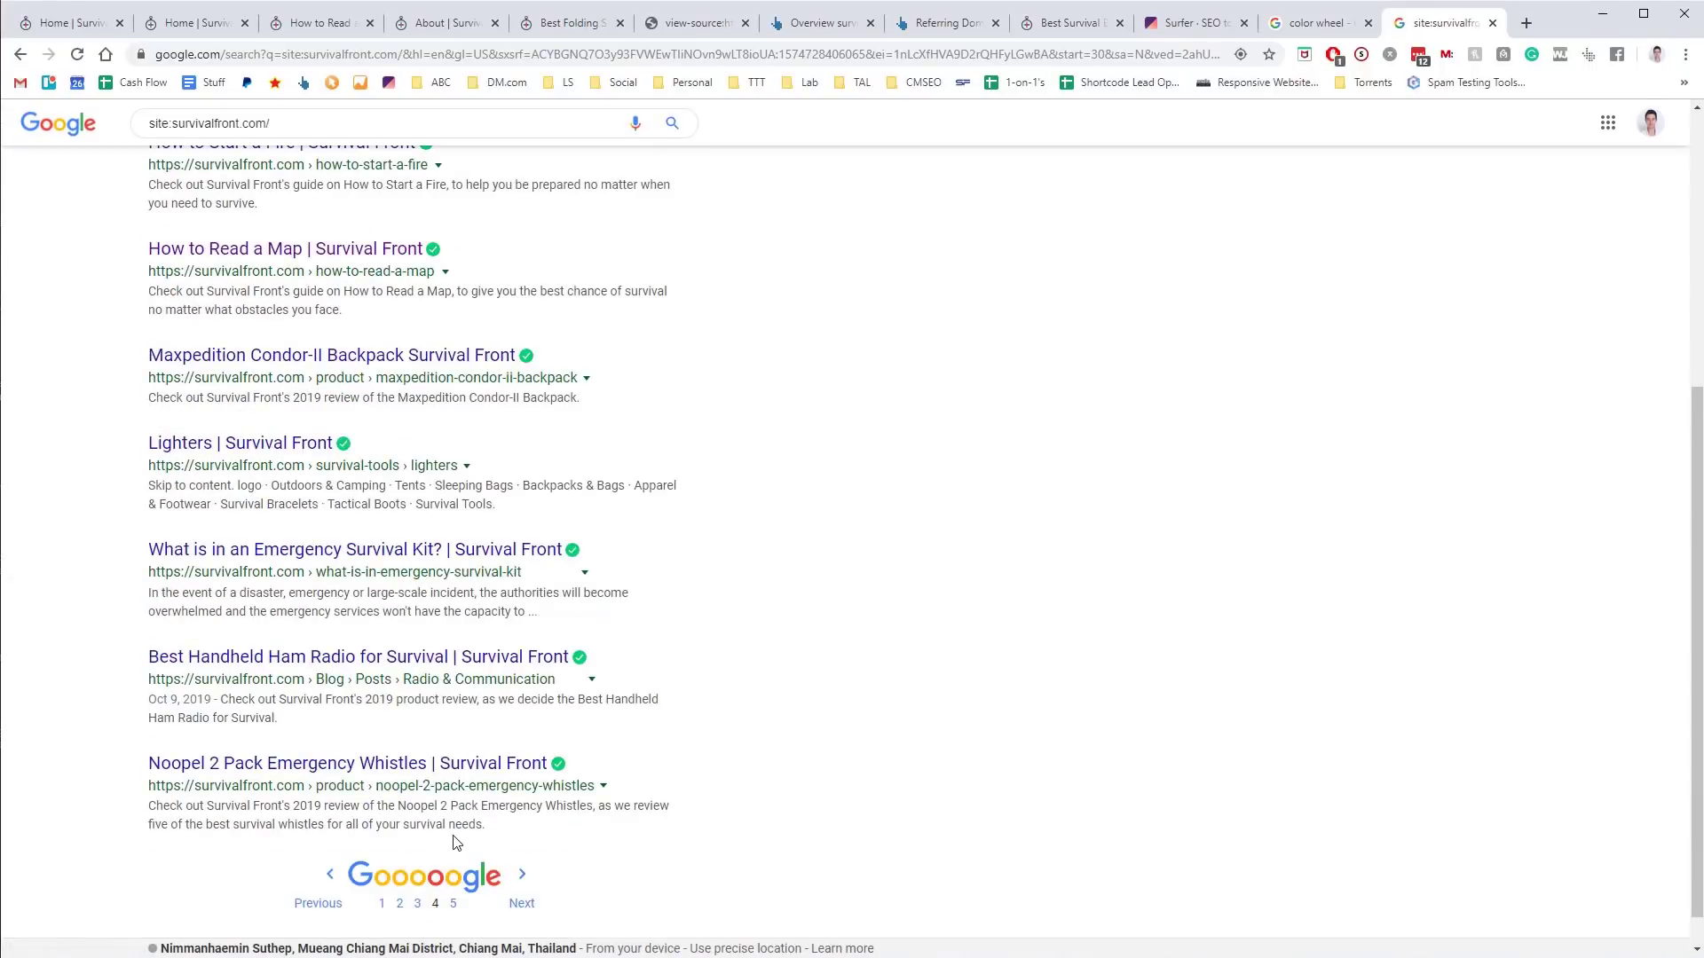
{"action": "left_click", "coordinate": [457, 903]}
{"action": "scroll", "coordinate": [480, 689], "scroll_direction": "down", "scroll_amount": 5}
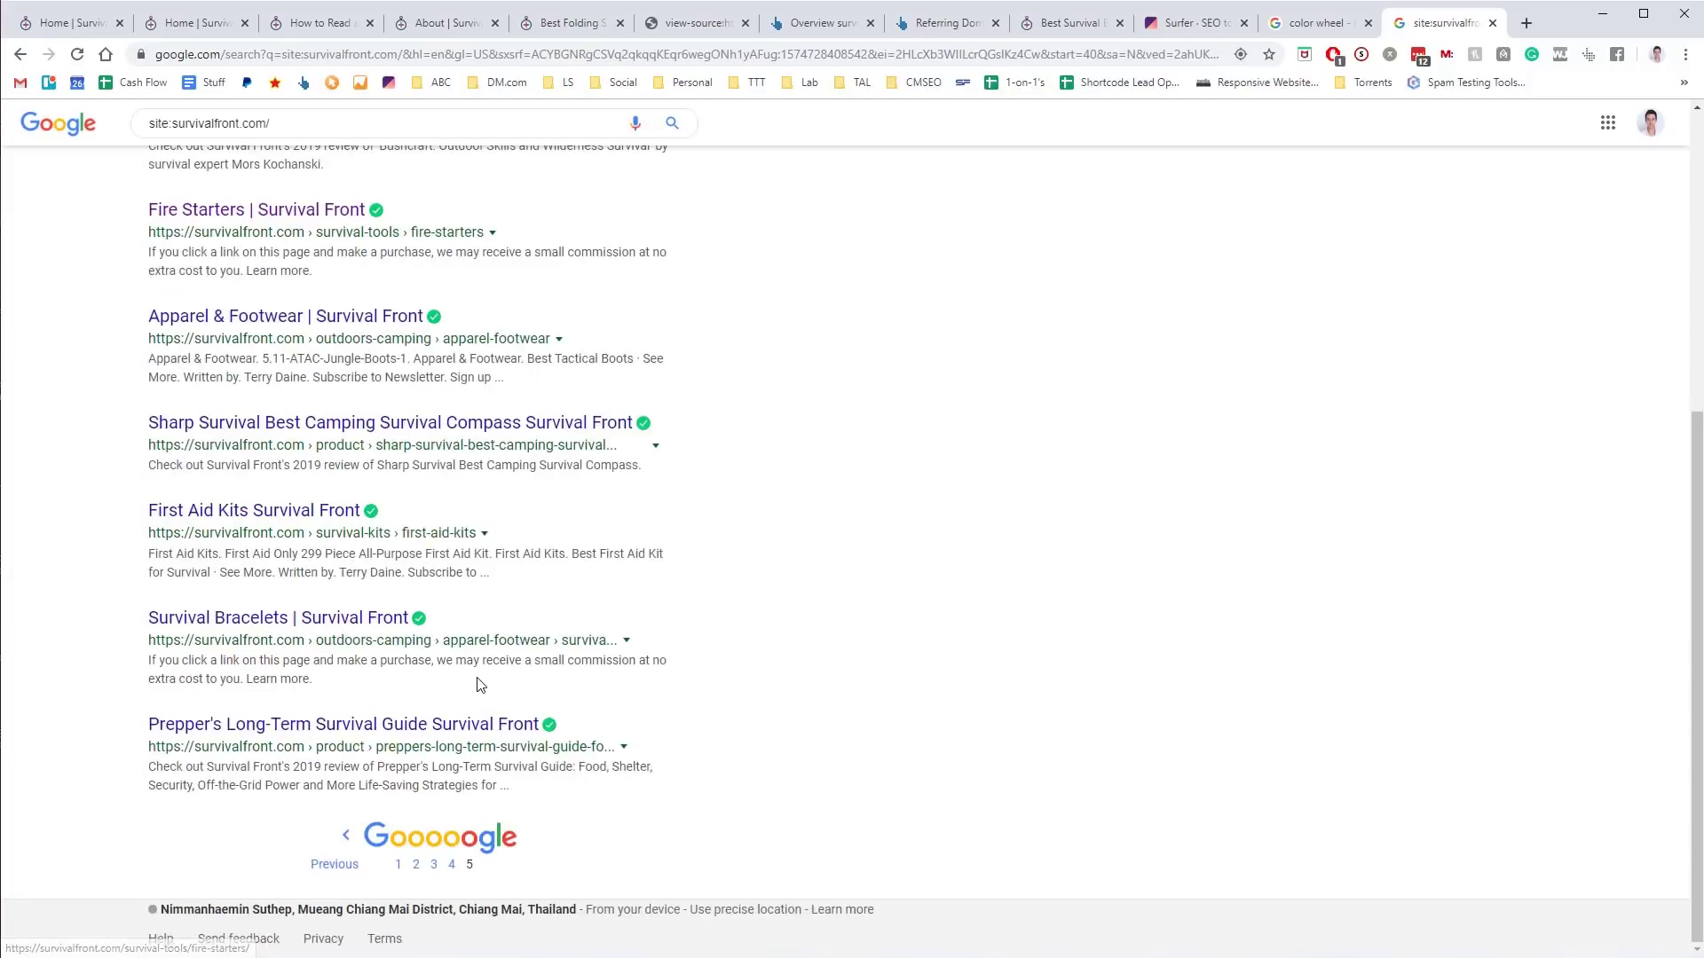
{"action": "scroll", "coordinate": [482, 680], "scroll_direction": "up", "scroll_amount": 5}
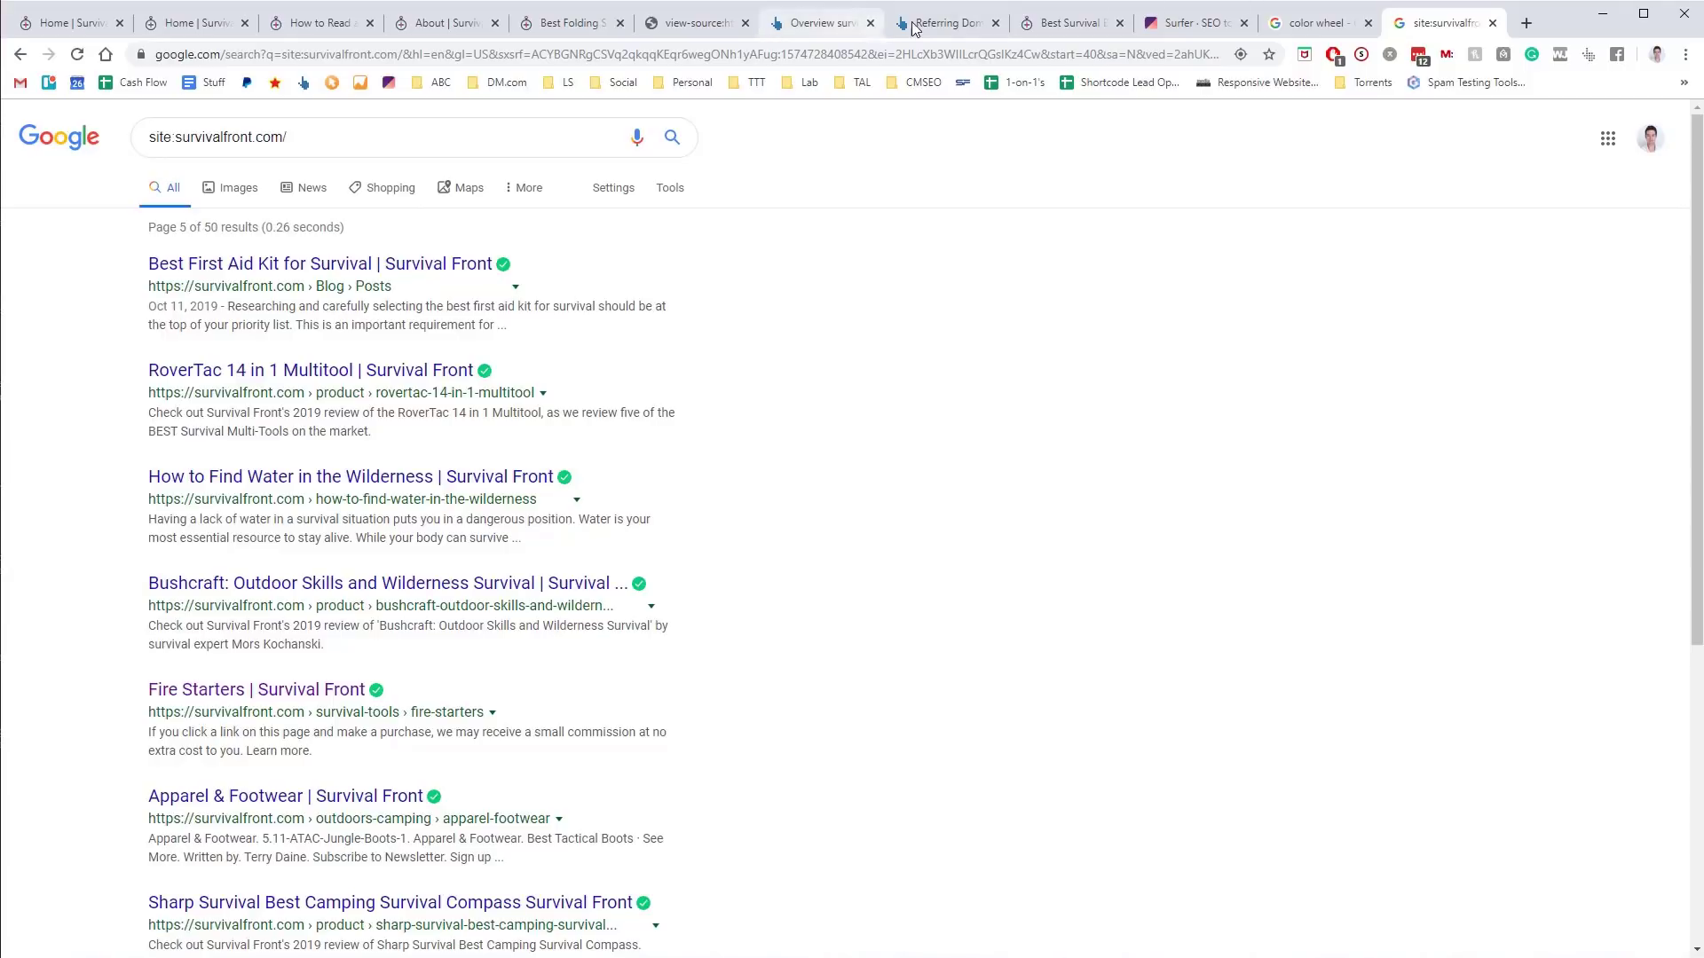
Switch back to Ahrefs and open the Organic Keywords report for survivalfront.com
{"action": "left_click", "coordinate": [946, 22]}
{"action": "left_click", "coordinate": [67, 488]}
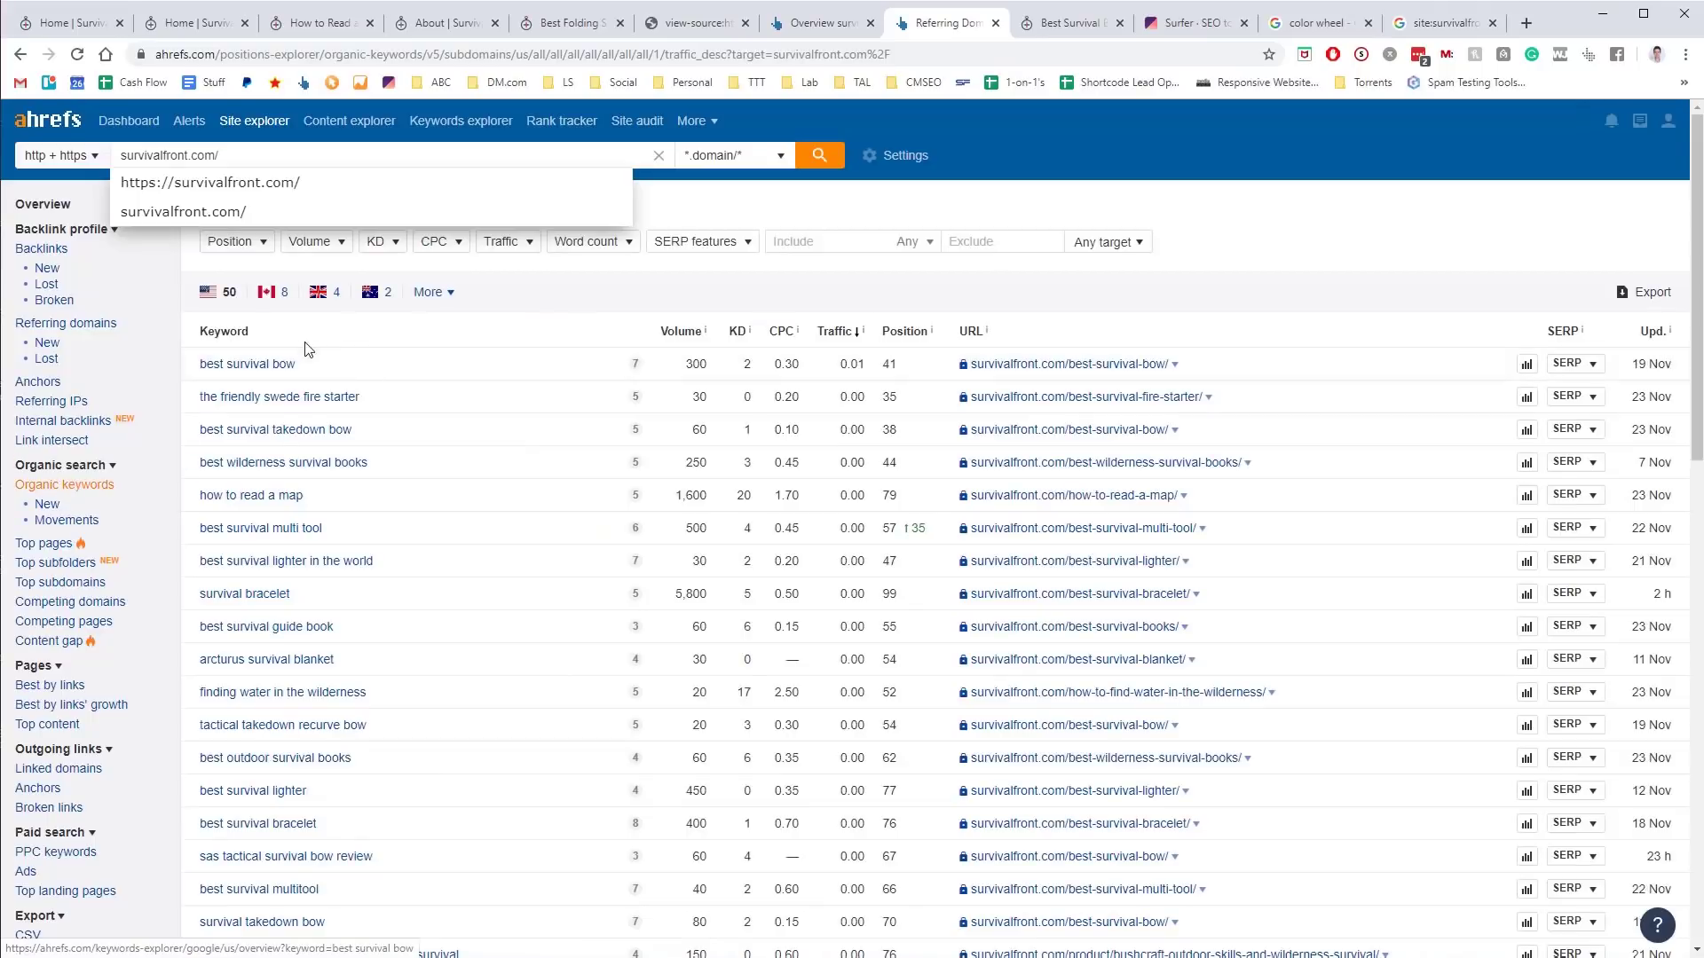
{"action": "left_click", "coordinate": [371, 373]}
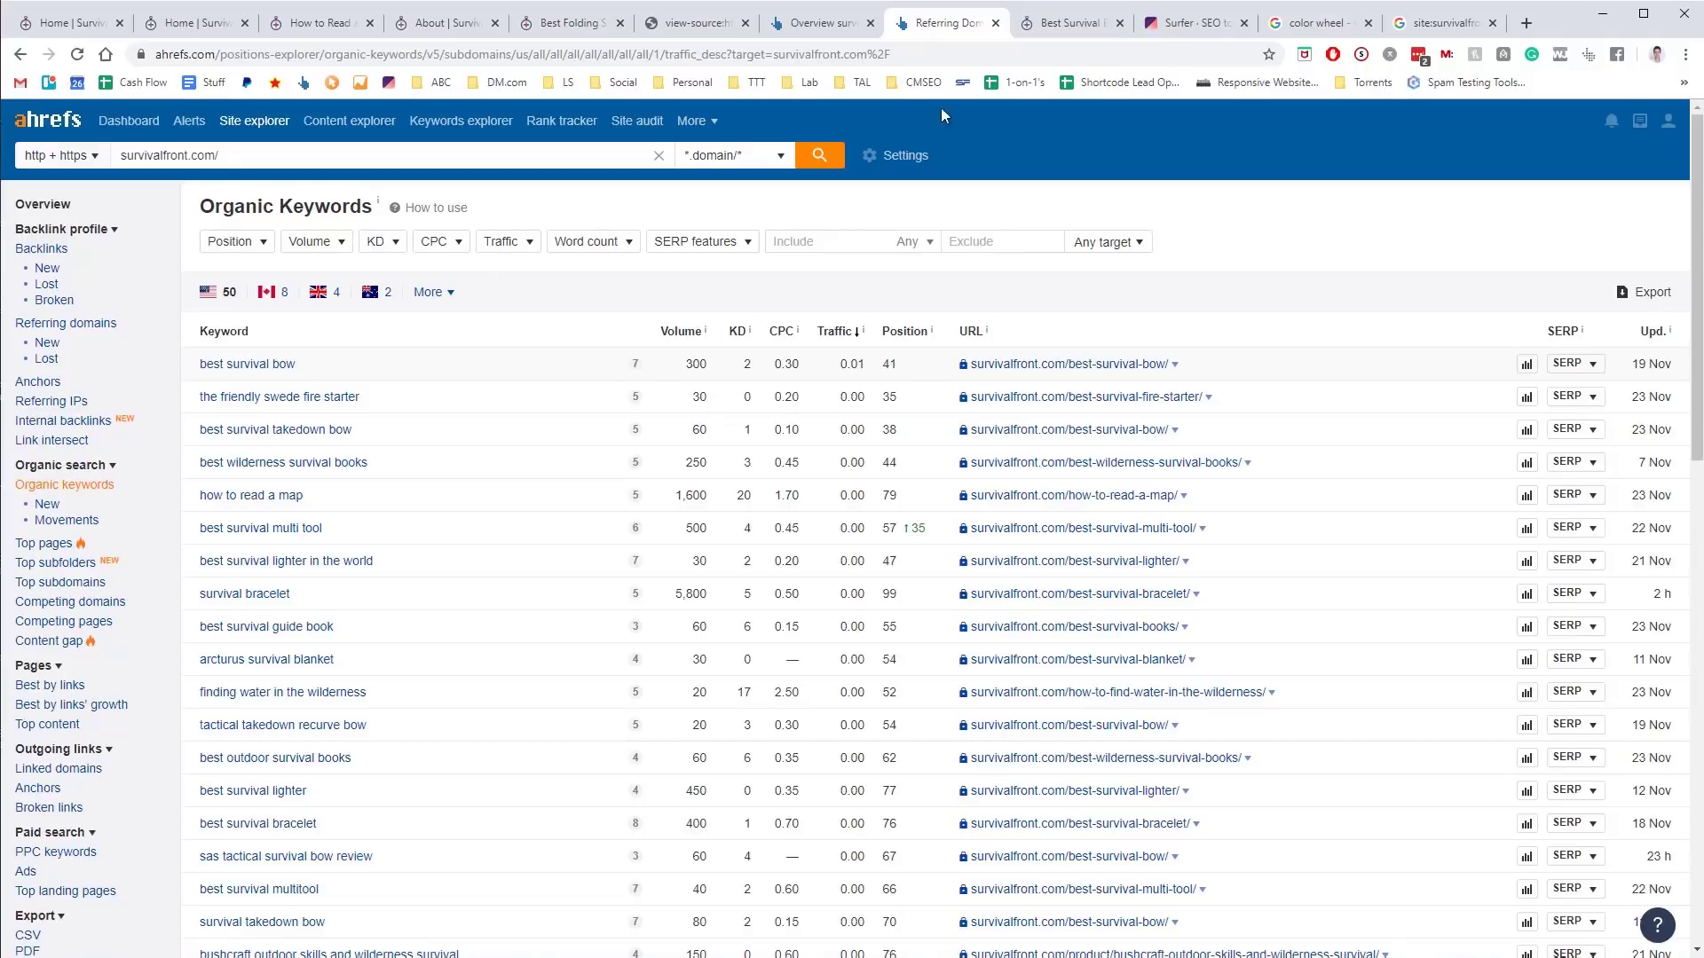
Switch to Surfer's "best survival bow" analysis outside the audit and open the survivalfront.com/best-survival-bow/ result in a separate tab
{"action": "left_click", "coordinate": [1181, 24]}
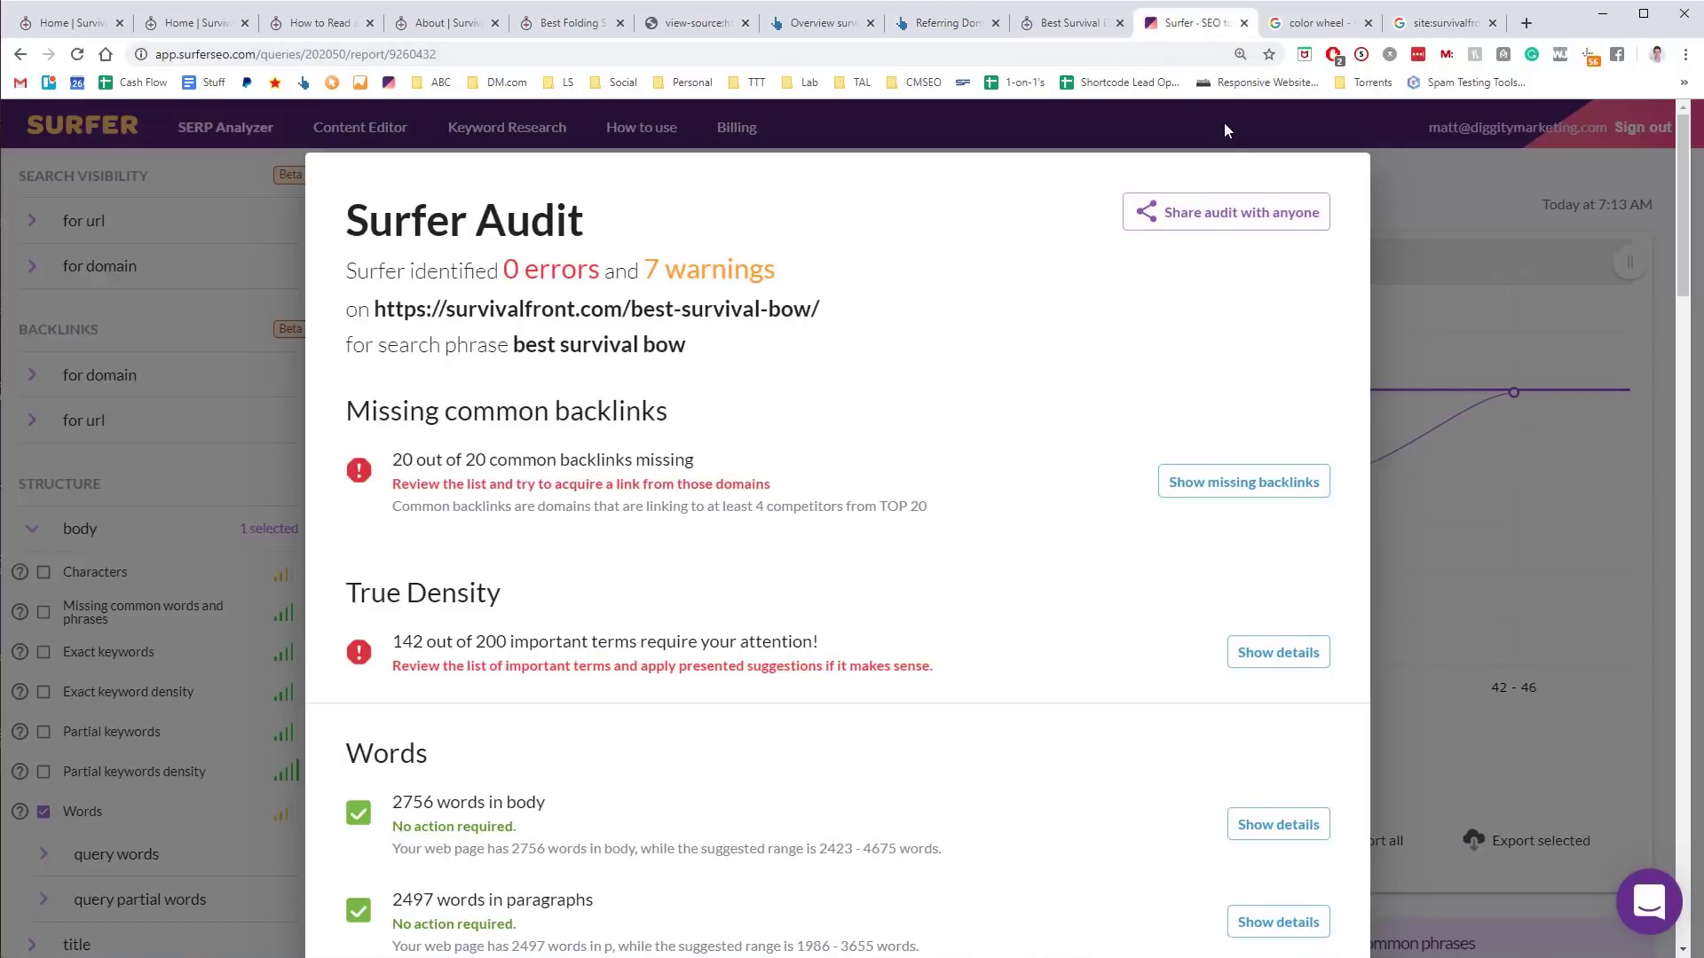
{"action": "left_click", "coordinate": [1397, 184]}
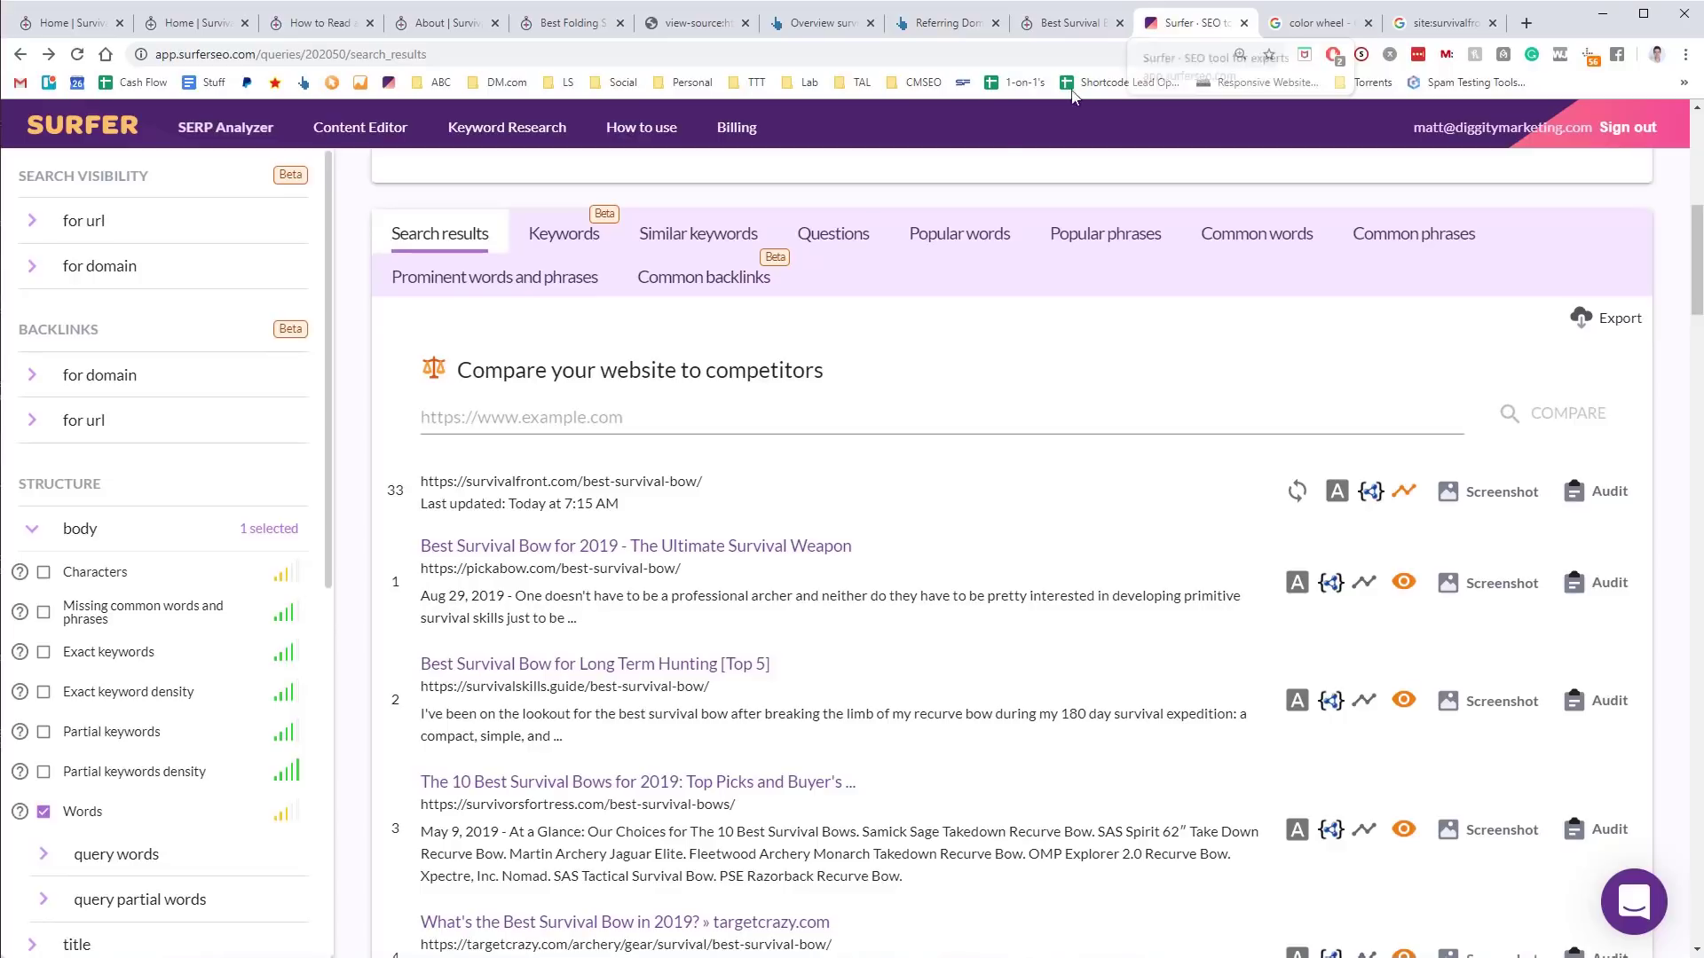
{"action": "scroll", "coordinate": [737, 444], "scroll_direction": "up", "scroll_amount": 8}
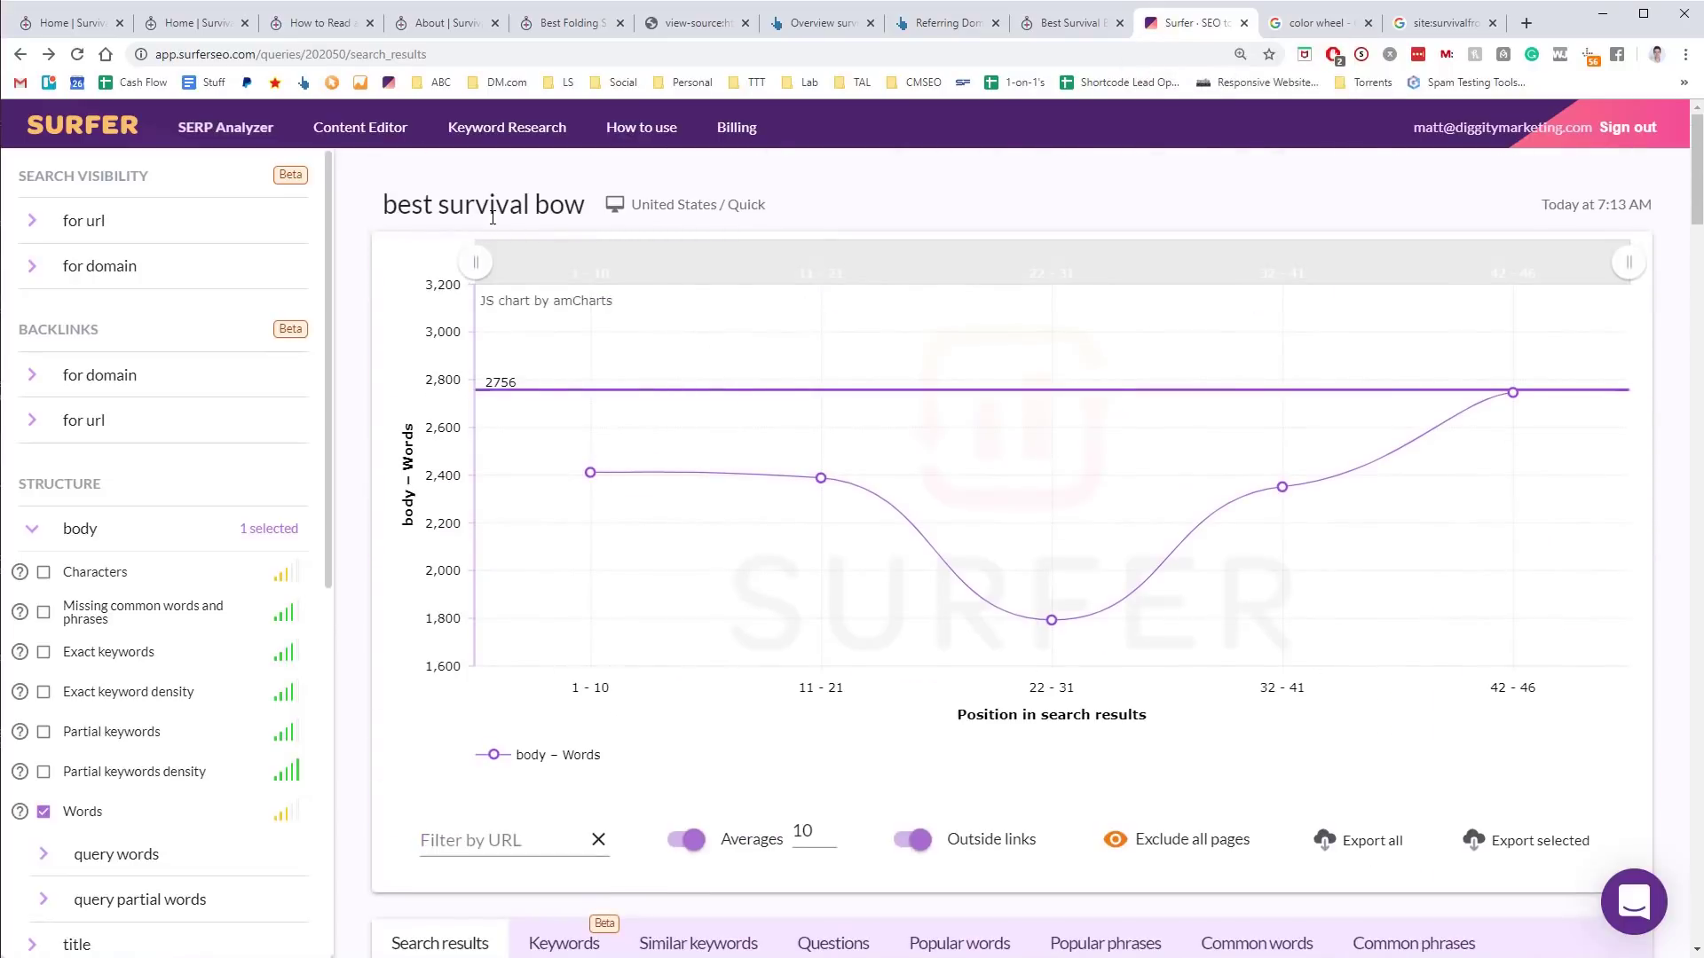
{"action": "scroll", "coordinate": [464, 536], "scroll_direction": "down", "scroll_amount": 6}
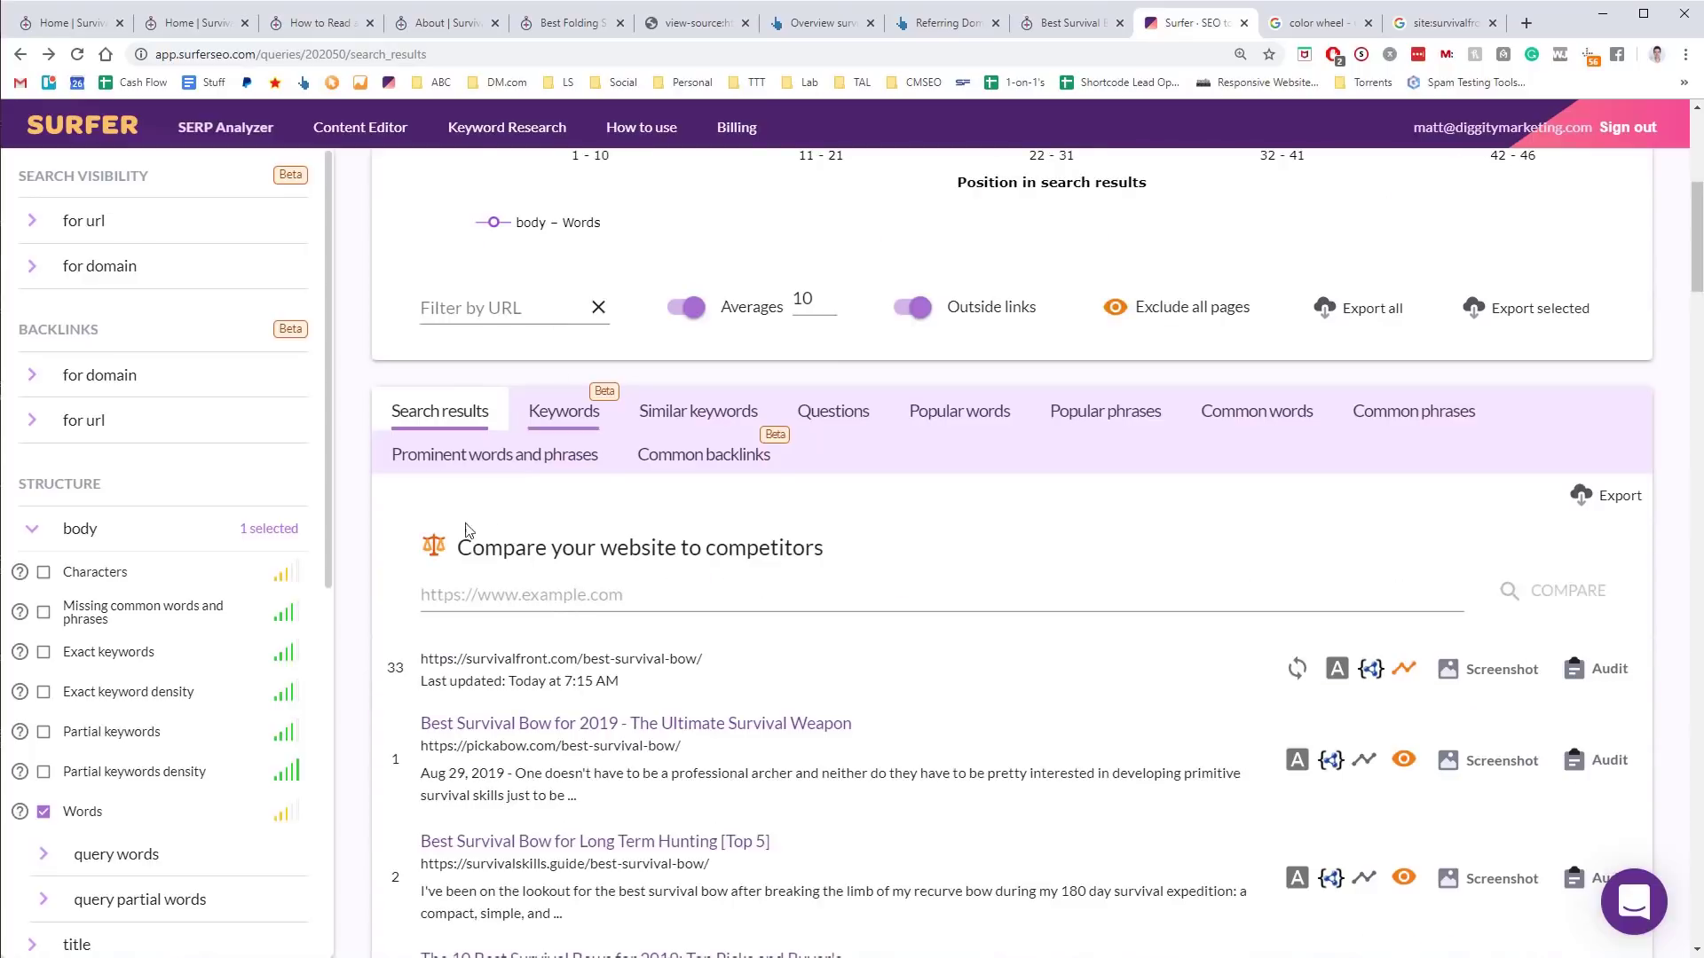
{"action": "left_click", "coordinate": [637, 658]}
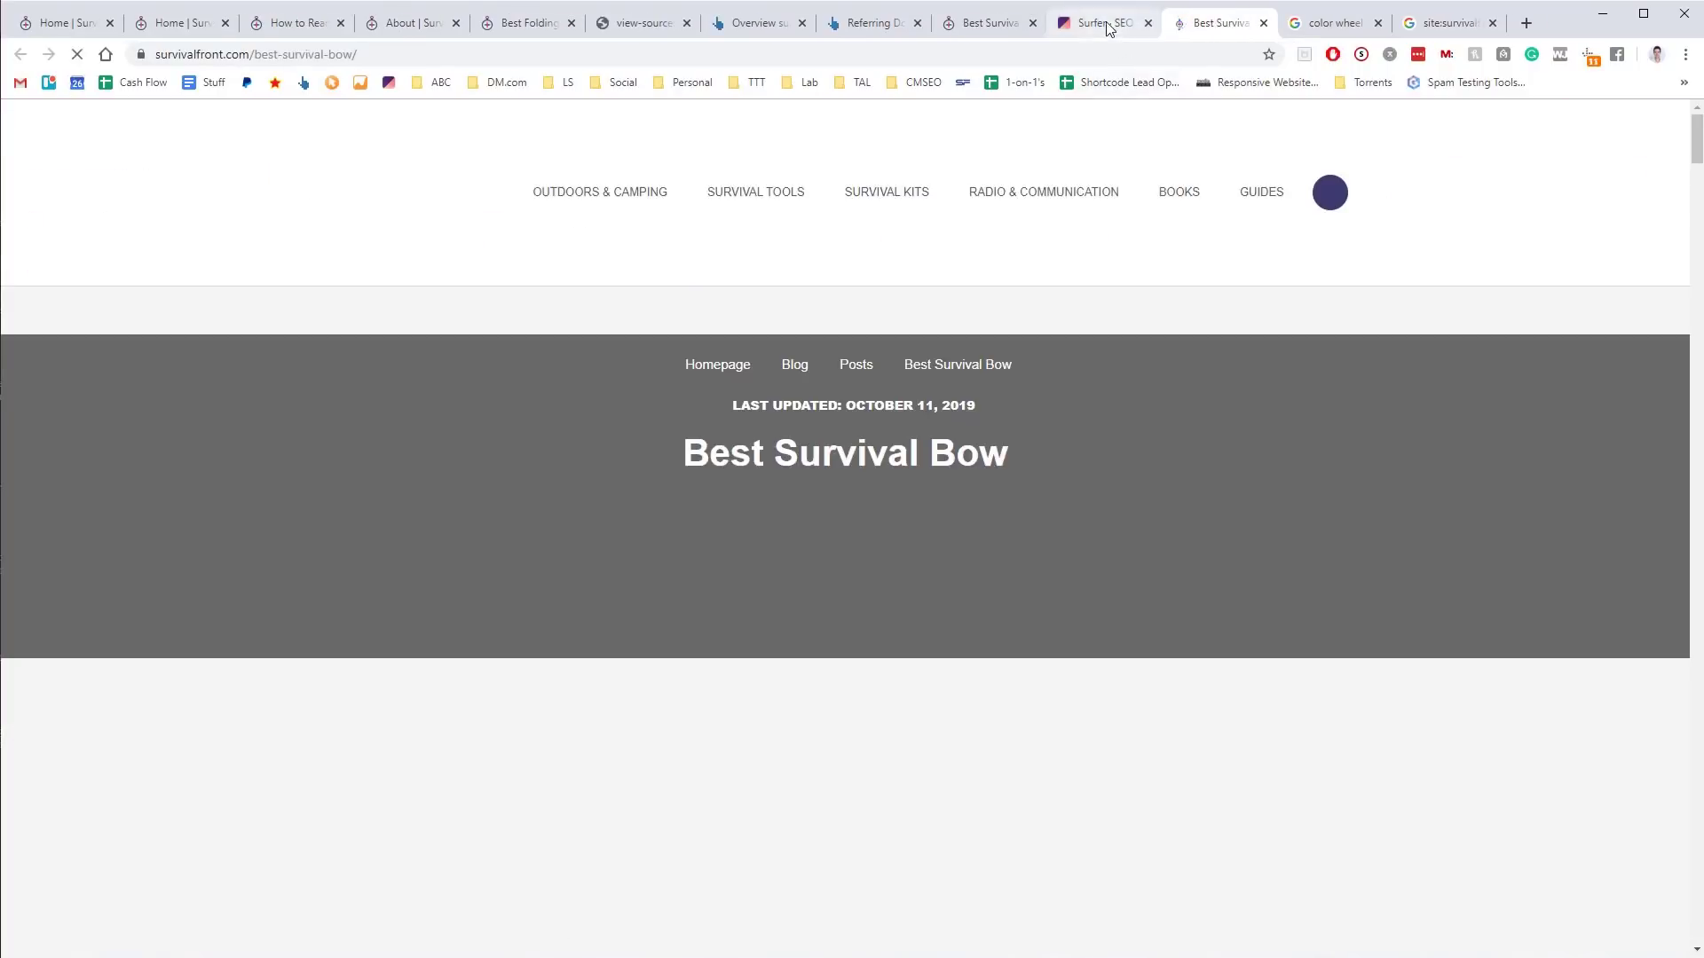
{"action": "left_click", "coordinate": [1109, 25]}
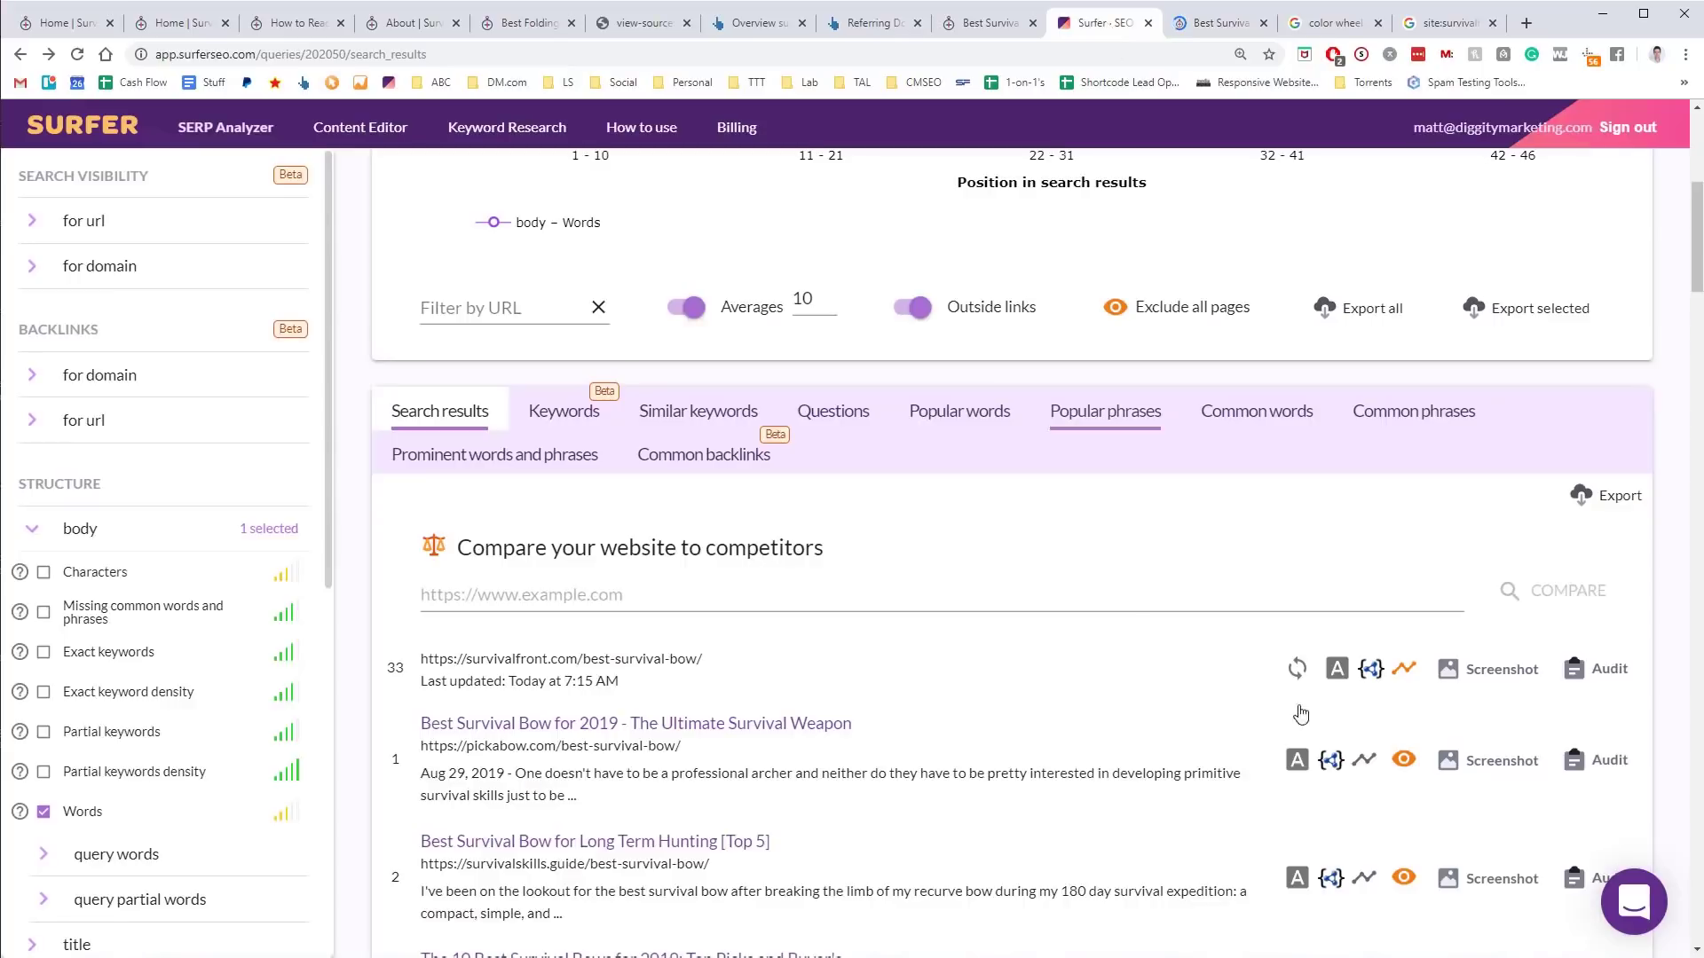
Open the Surfer audit of survivalfront.com/best-survival-bow/, examine the domains under Missing common backlinks, and close the audit
{"action": "left_click", "coordinate": [1595, 667]}
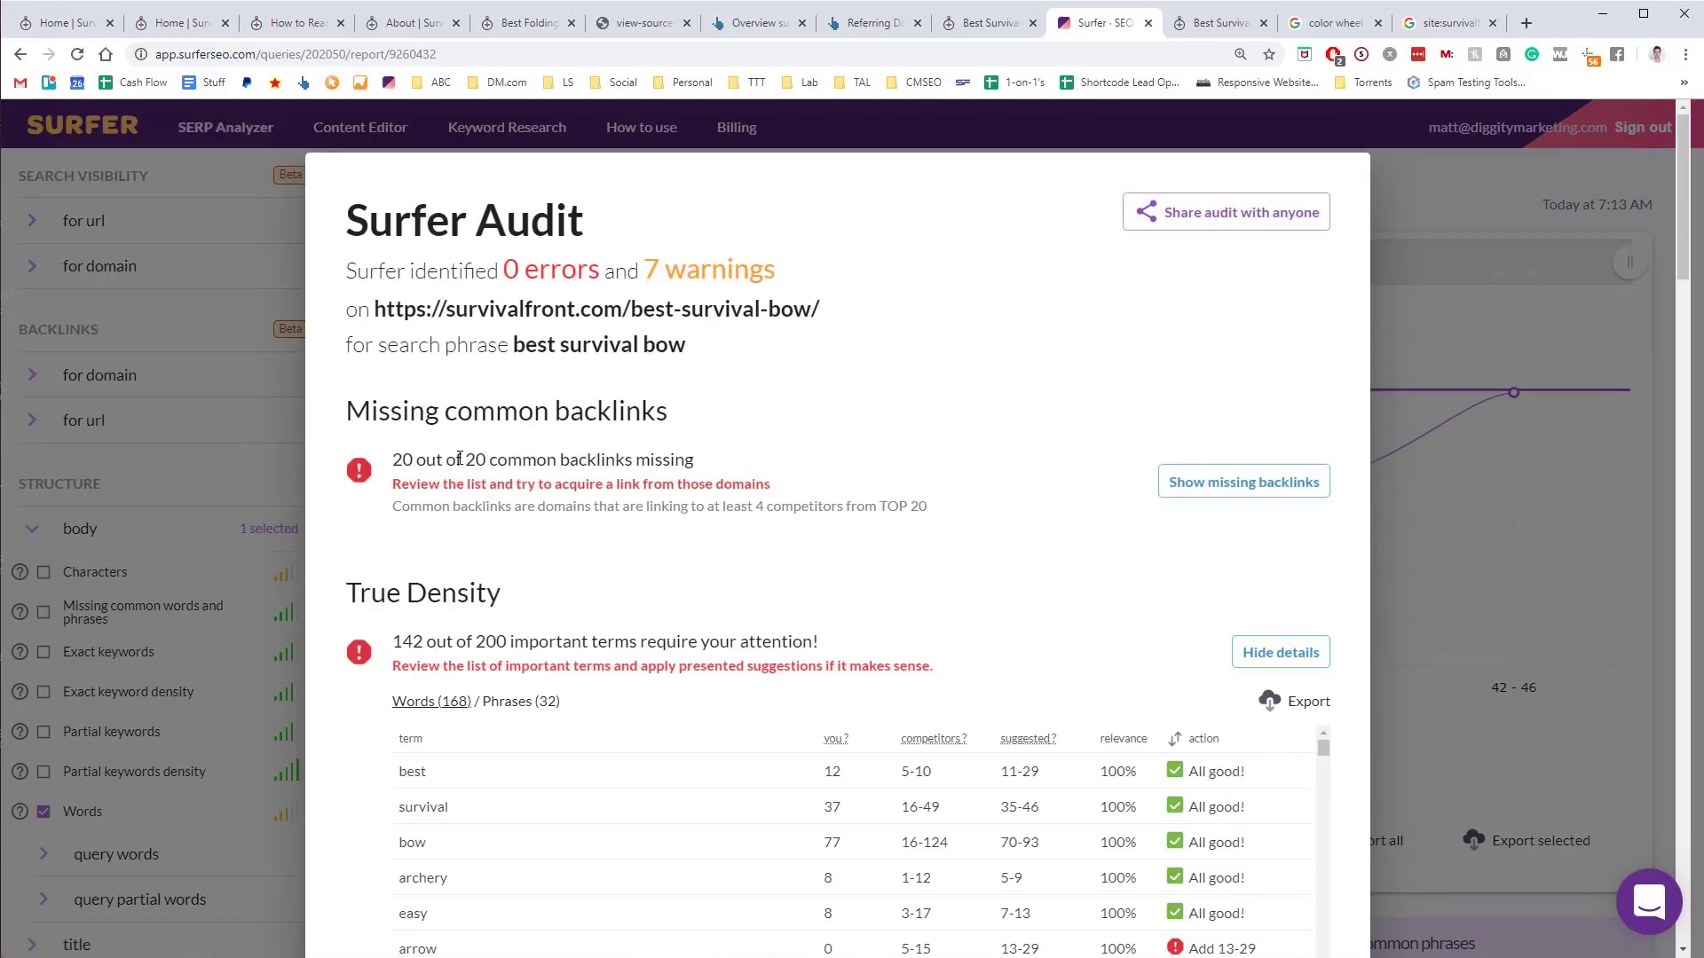
{"action": "left_click", "coordinate": [1220, 484]}
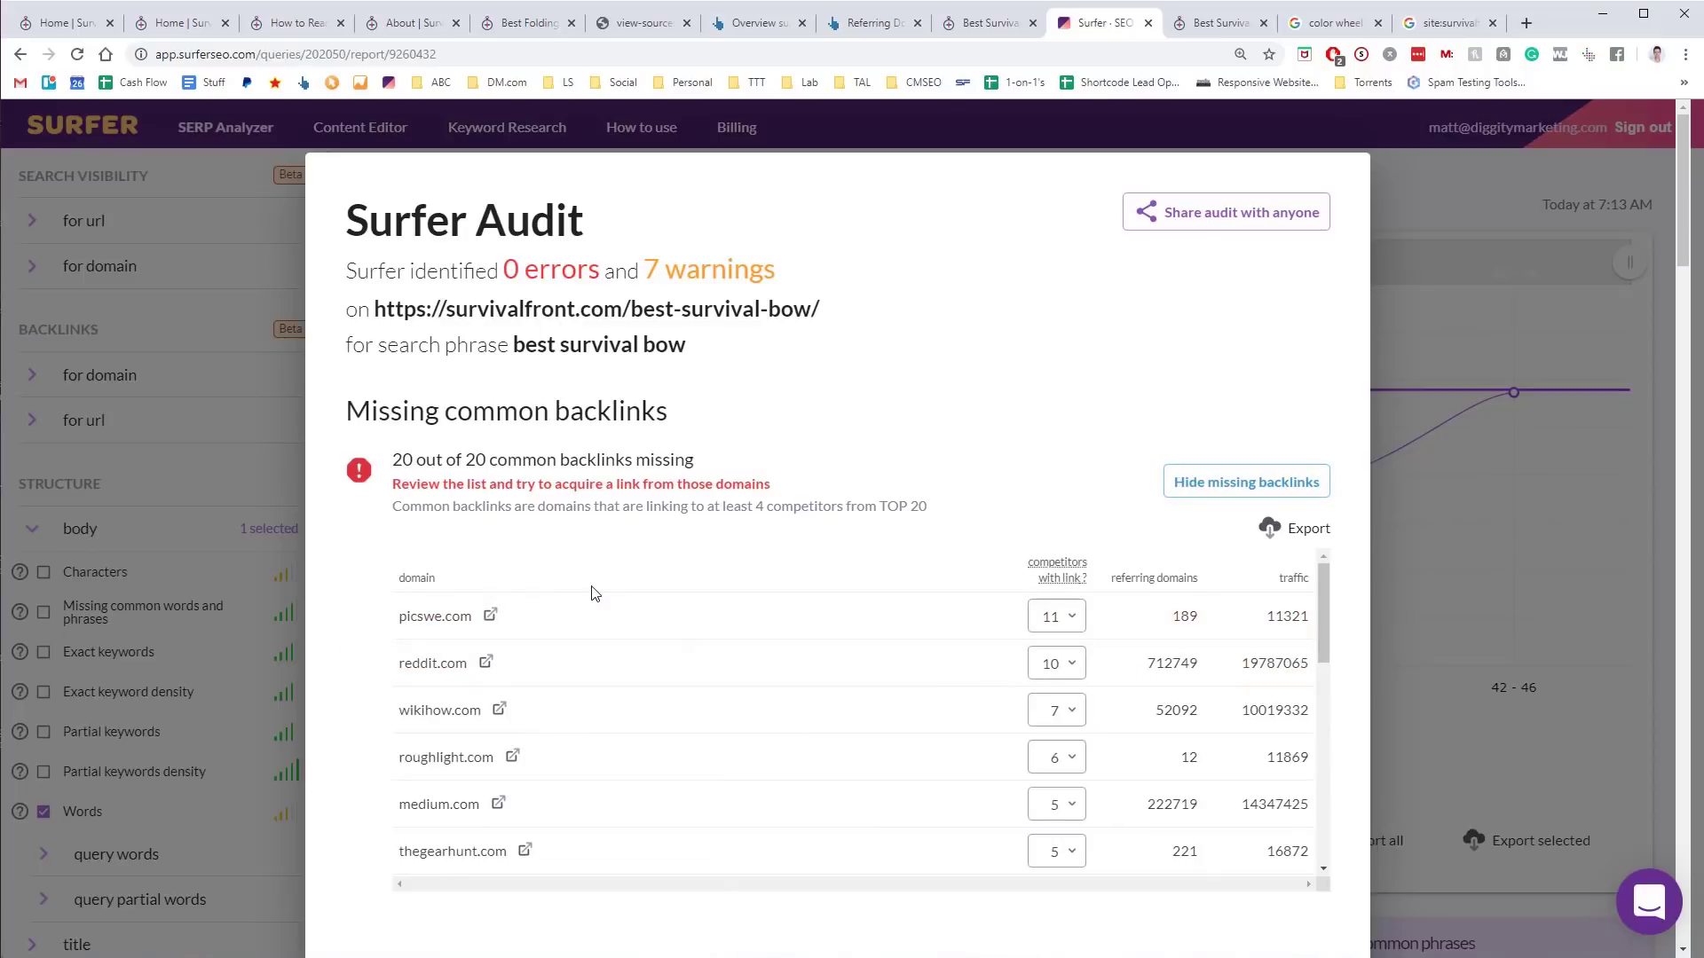
{"action": "scroll", "coordinate": [591, 621], "scroll_direction": "down", "scroll_amount": 2}
{"action": "scroll", "coordinate": [582, 683], "scroll_direction": "up", "scroll_amount": 2}
{"action": "scroll", "coordinate": [510, 715], "scroll_direction": "down", "scroll_amount": 1}
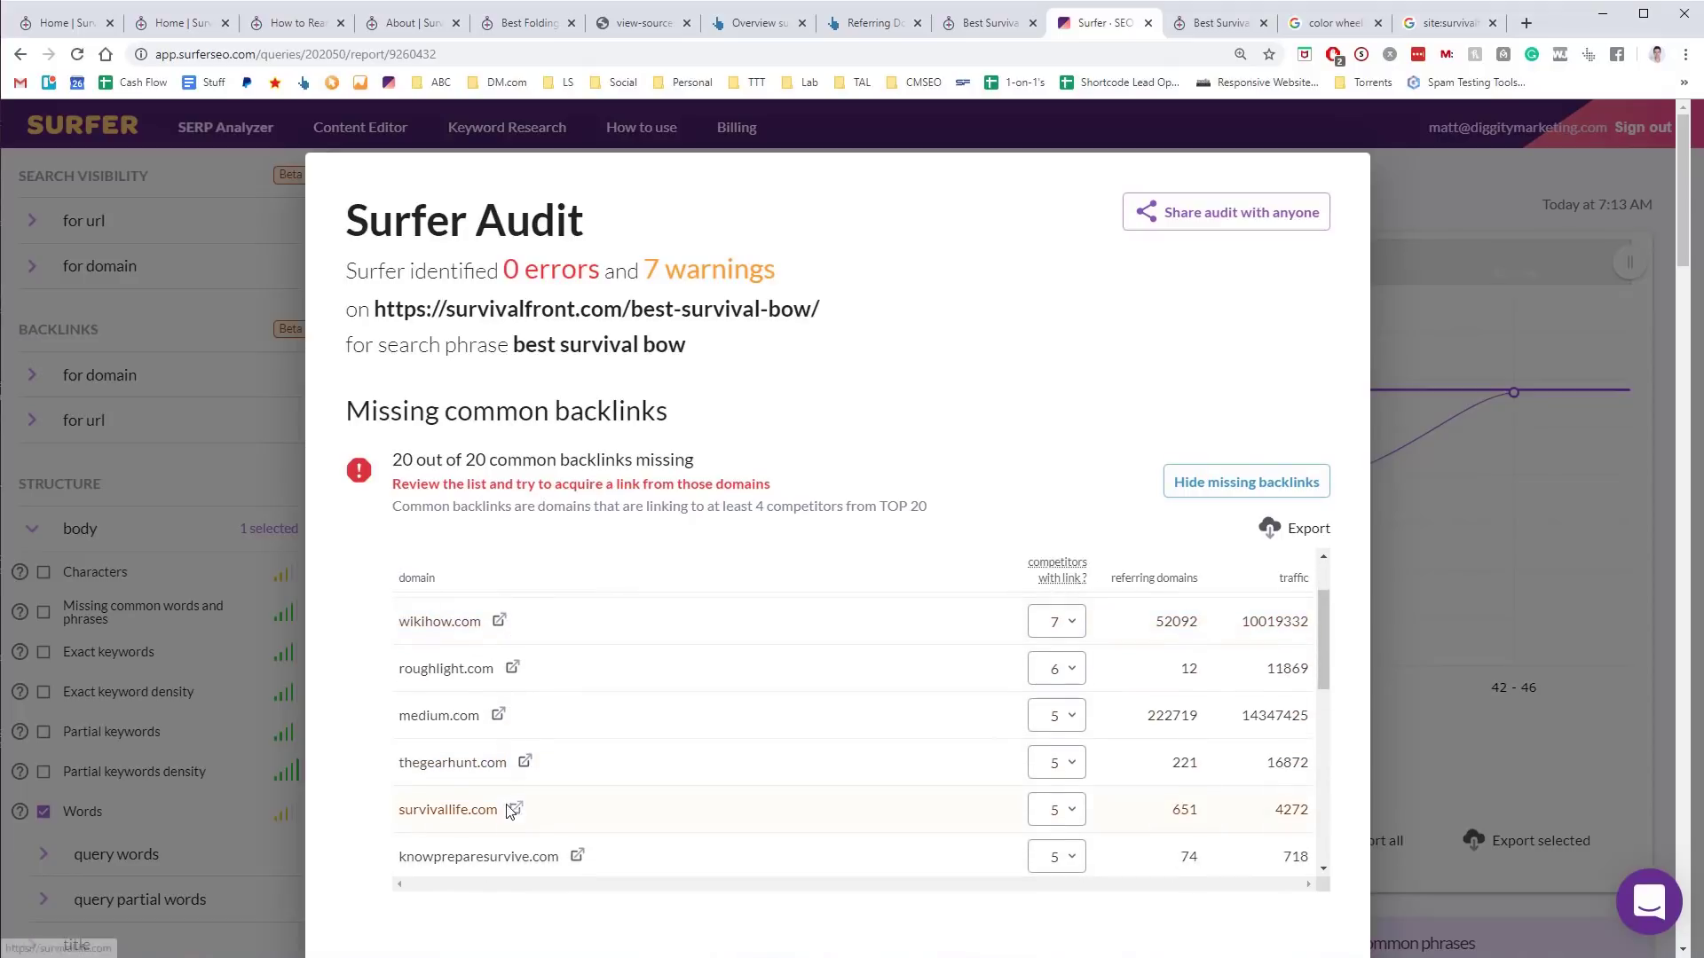
{"action": "scroll", "coordinate": [510, 809], "scroll_direction": "down", "scroll_amount": 1}
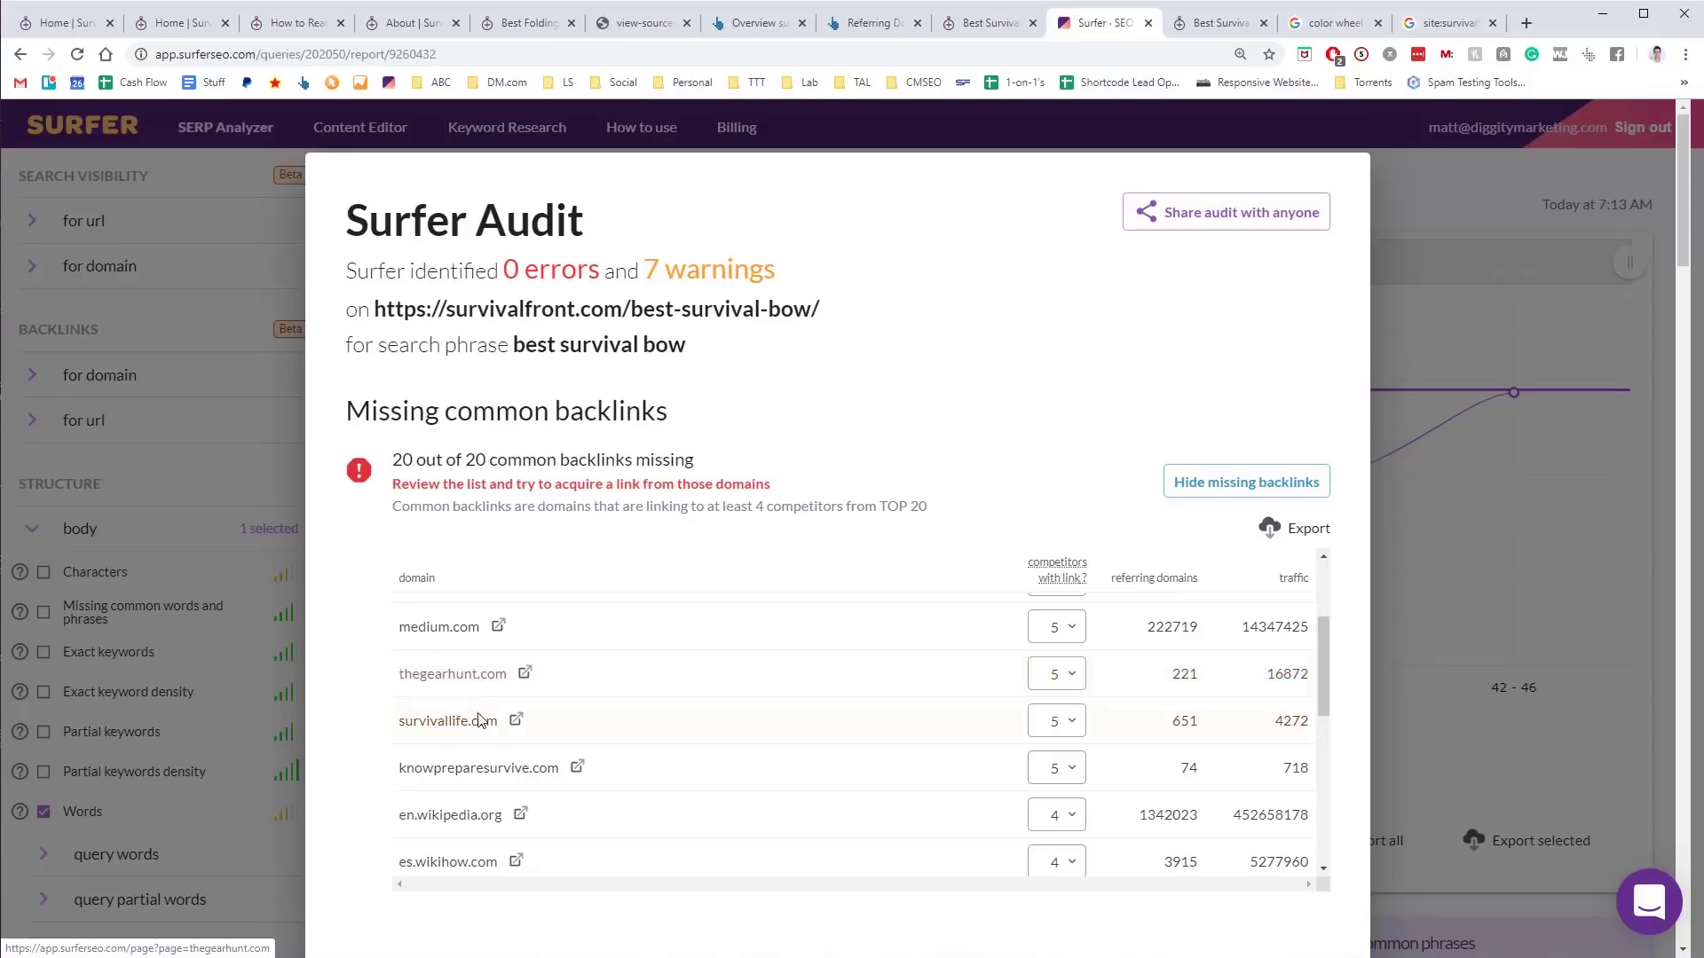
{"action": "scroll", "coordinate": [488, 741], "scroll_direction": "down", "scroll_amount": 1}
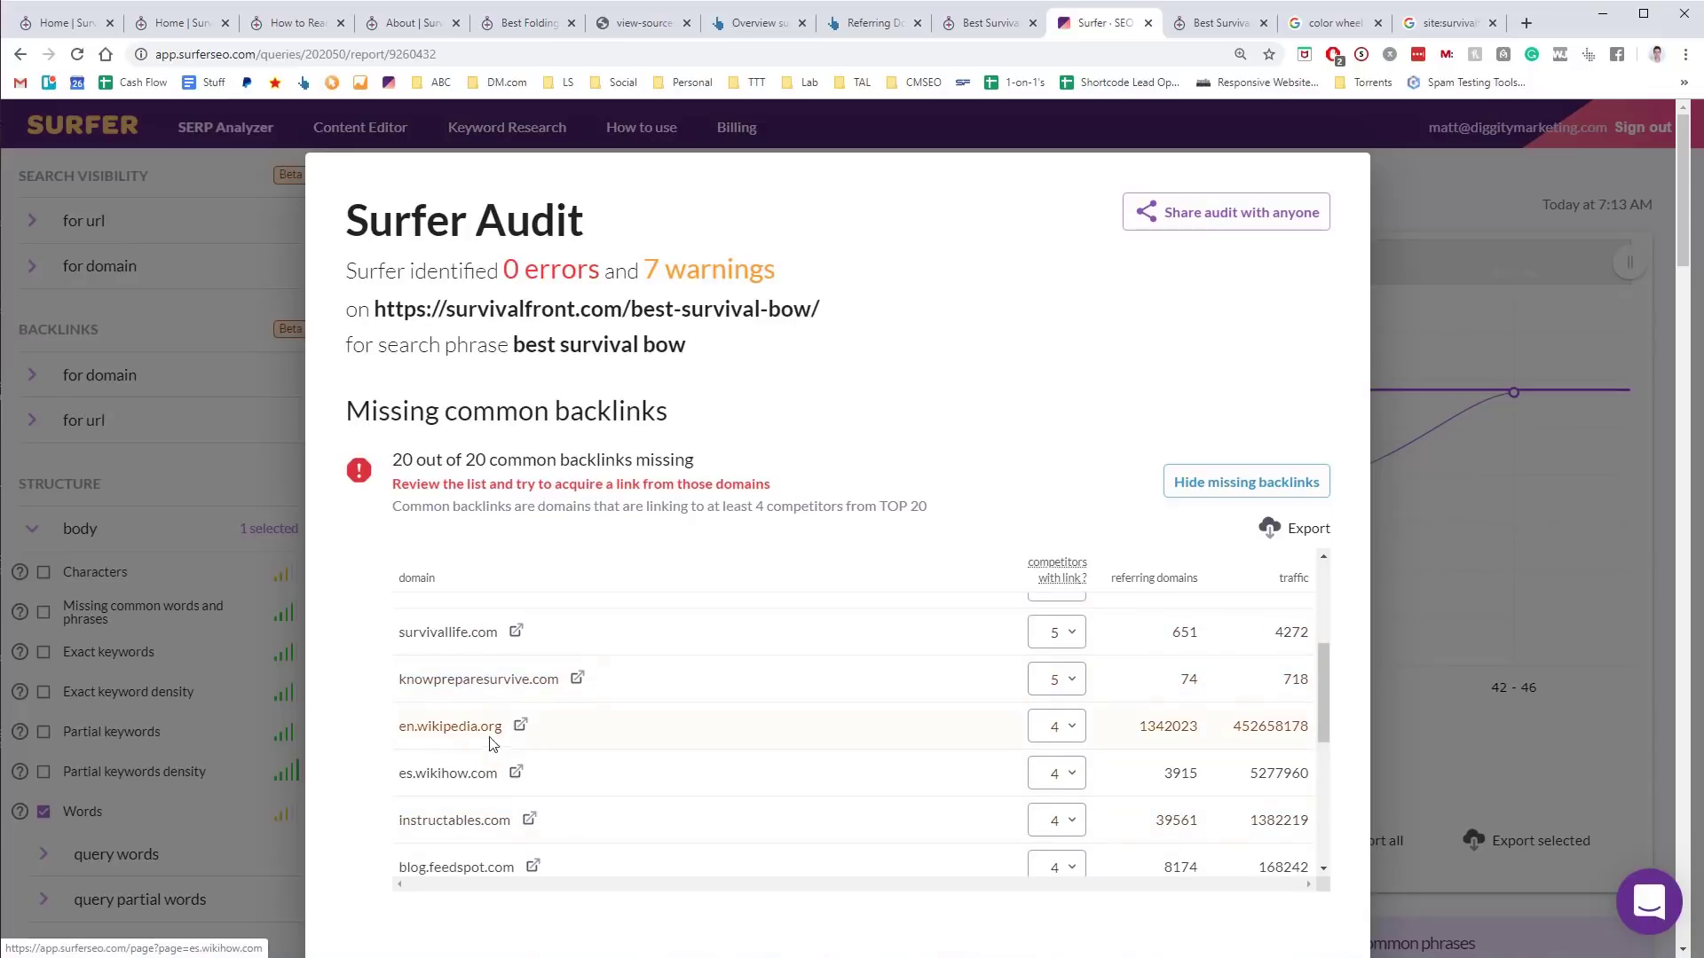
{"action": "left_click", "coordinate": [1429, 209]}
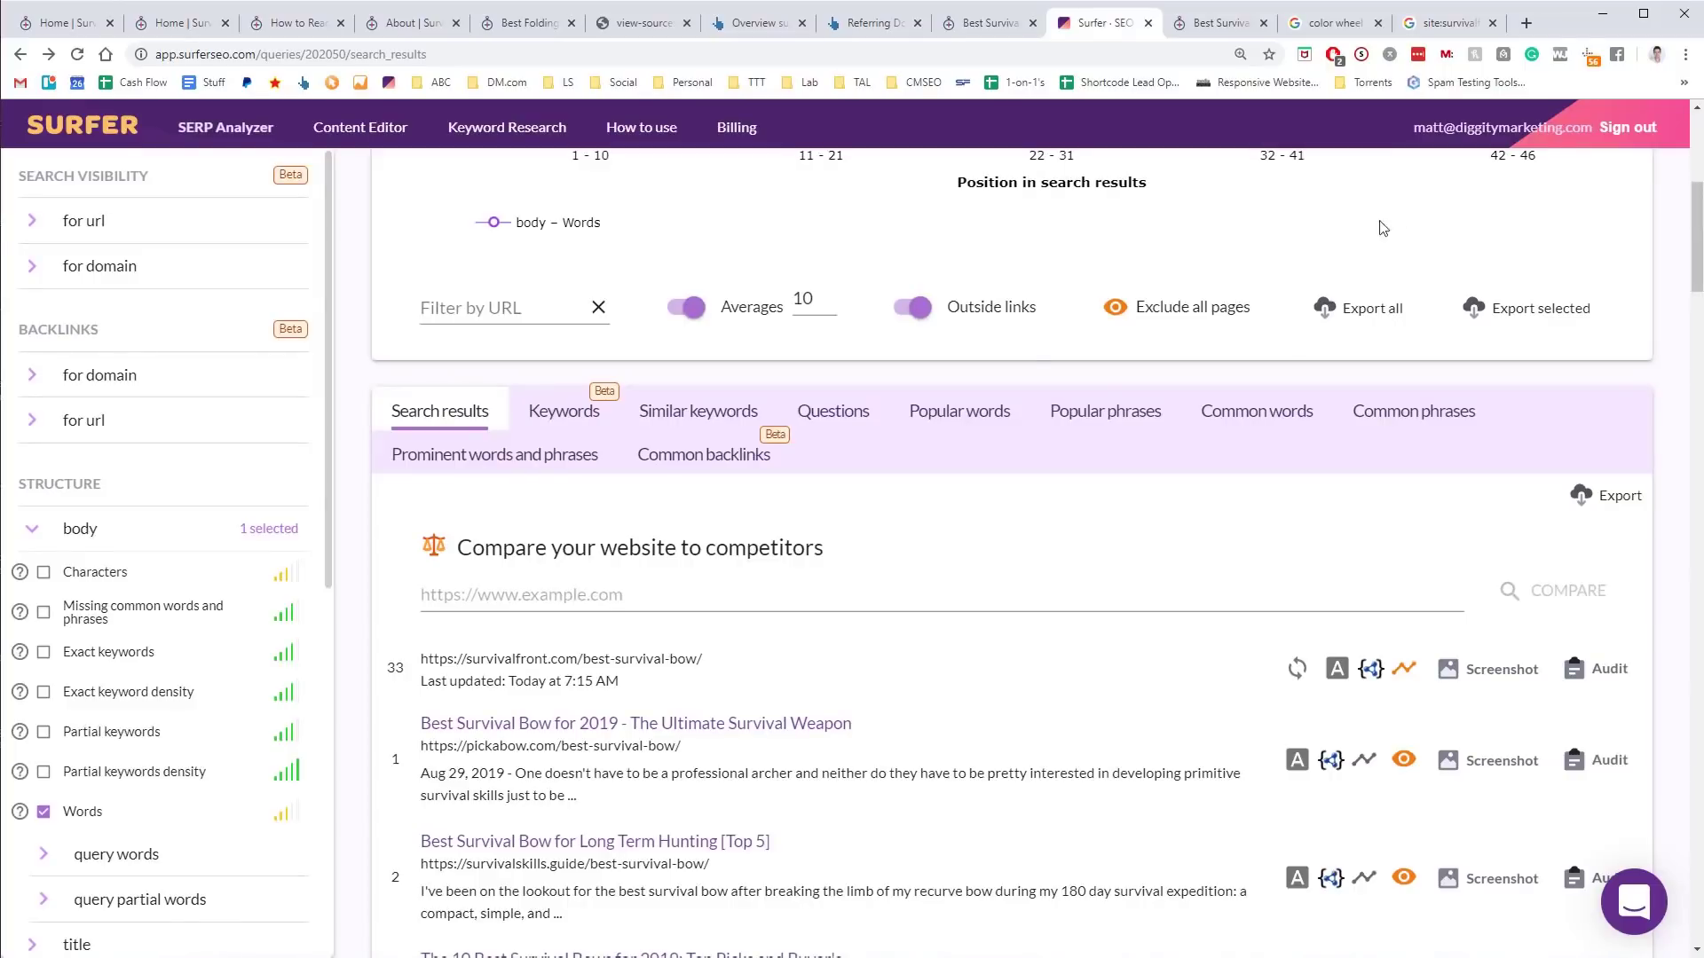
Reopen the audit of survivalfront.com/best-survival-bow/ and show the Phrases list in its True Density section
{"action": "left_click", "coordinate": [1605, 672]}
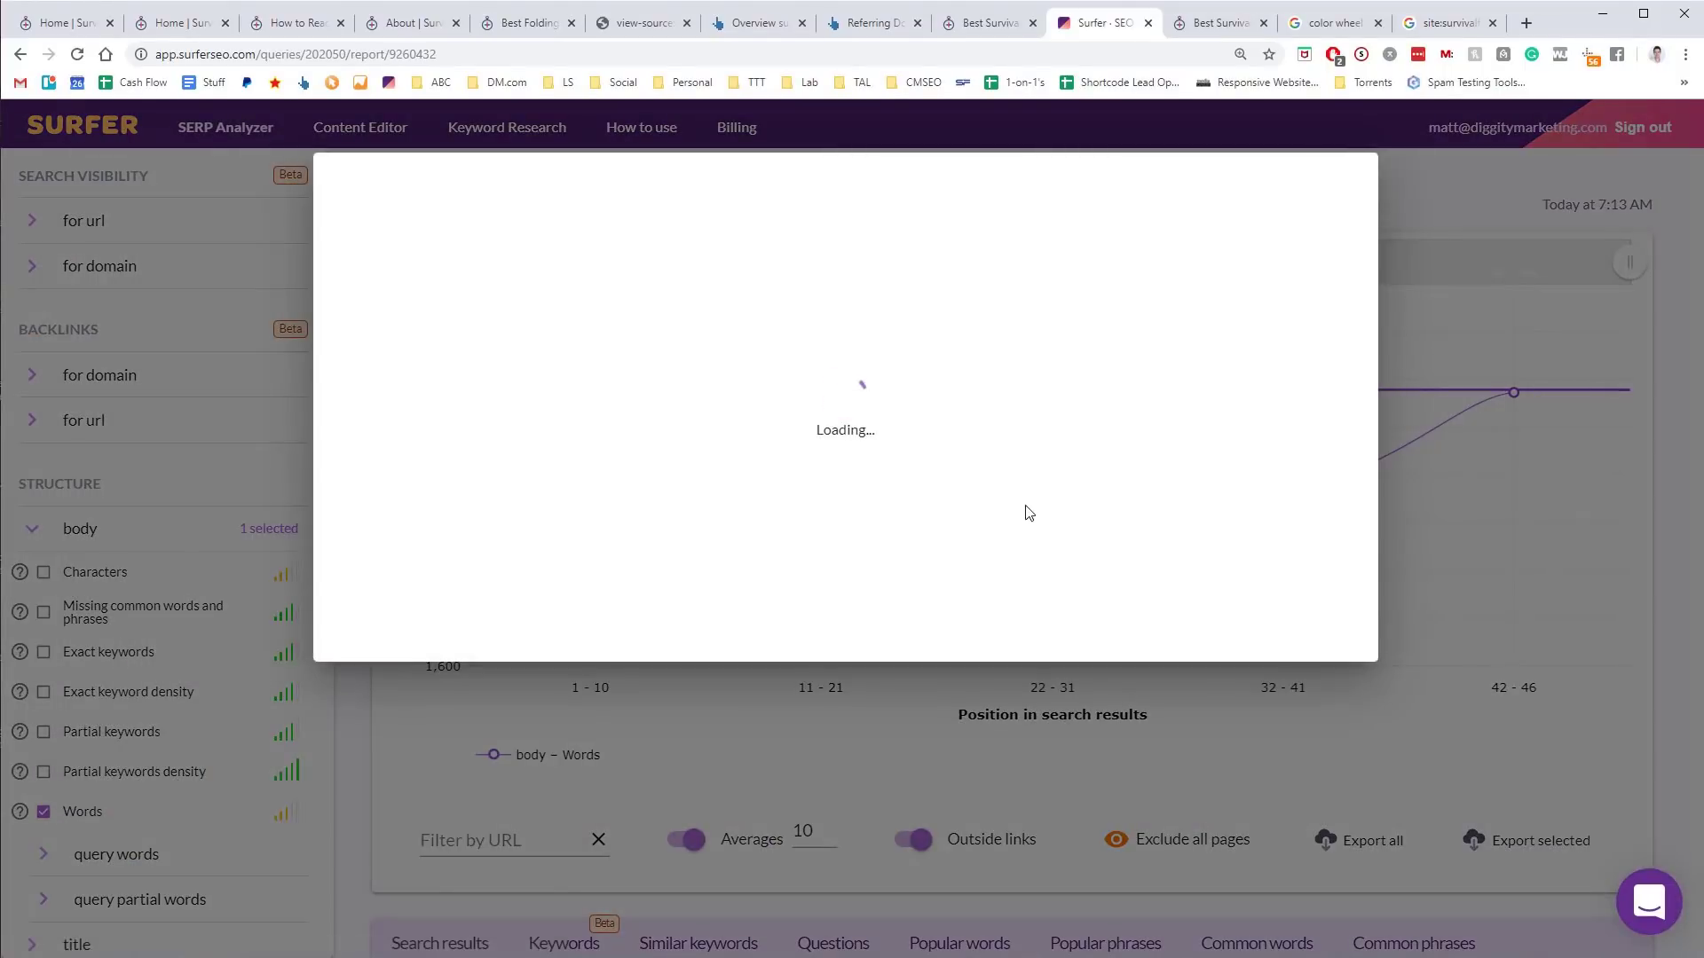
{"action": "scroll", "coordinate": [1016, 511], "scroll_direction": "down", "scroll_amount": 3}
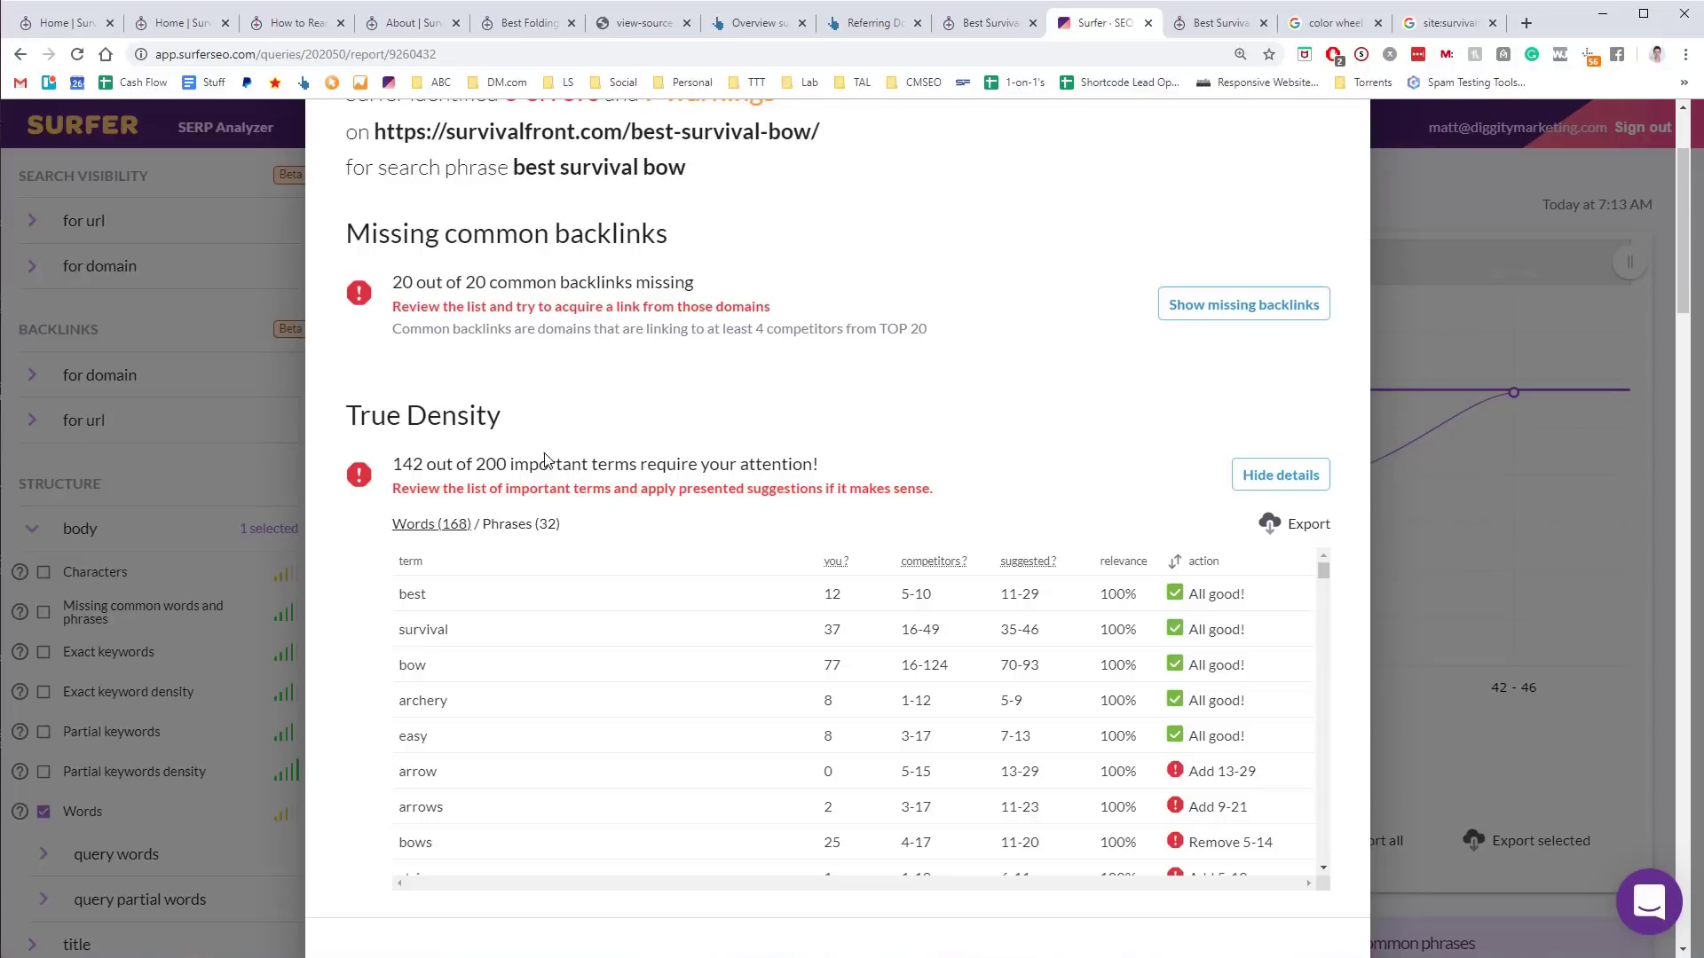
{"action": "left_click", "coordinate": [513, 527]}
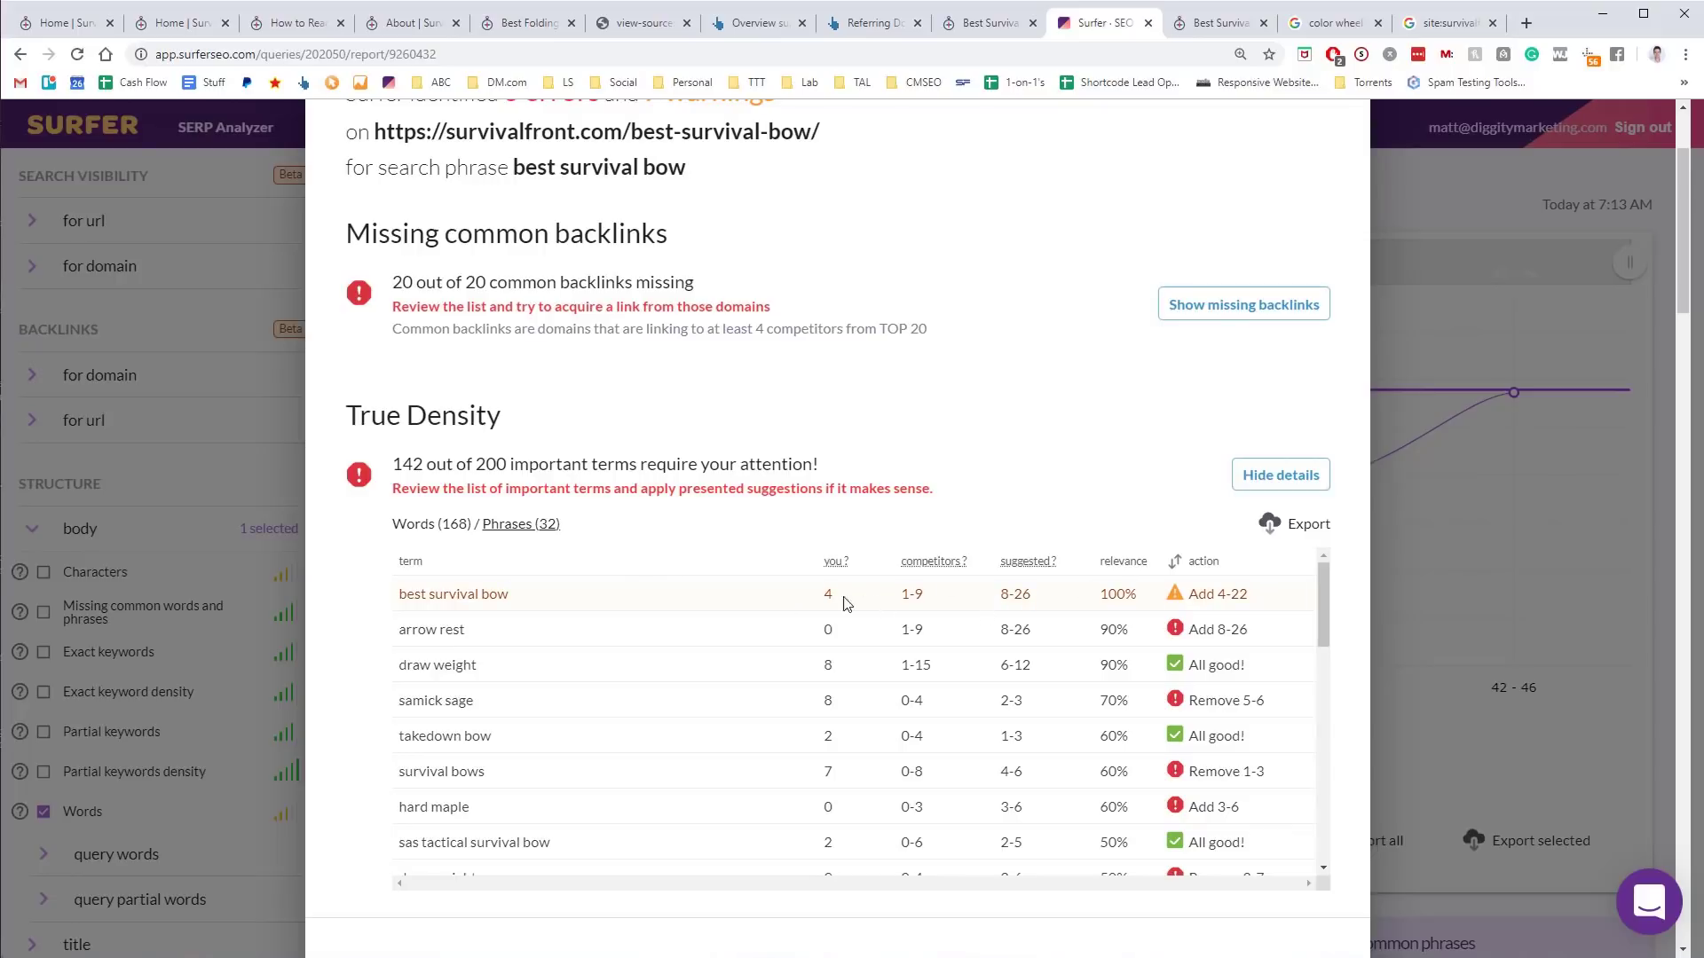
Examine the True Density phrases, including "best survival bow", "arrow rest" and "samick sage", comparing page usage with the suggested ranges and actions
{"action": "left_click_drag", "start_coordinate": [536, 603], "coordinate": [401, 594]}
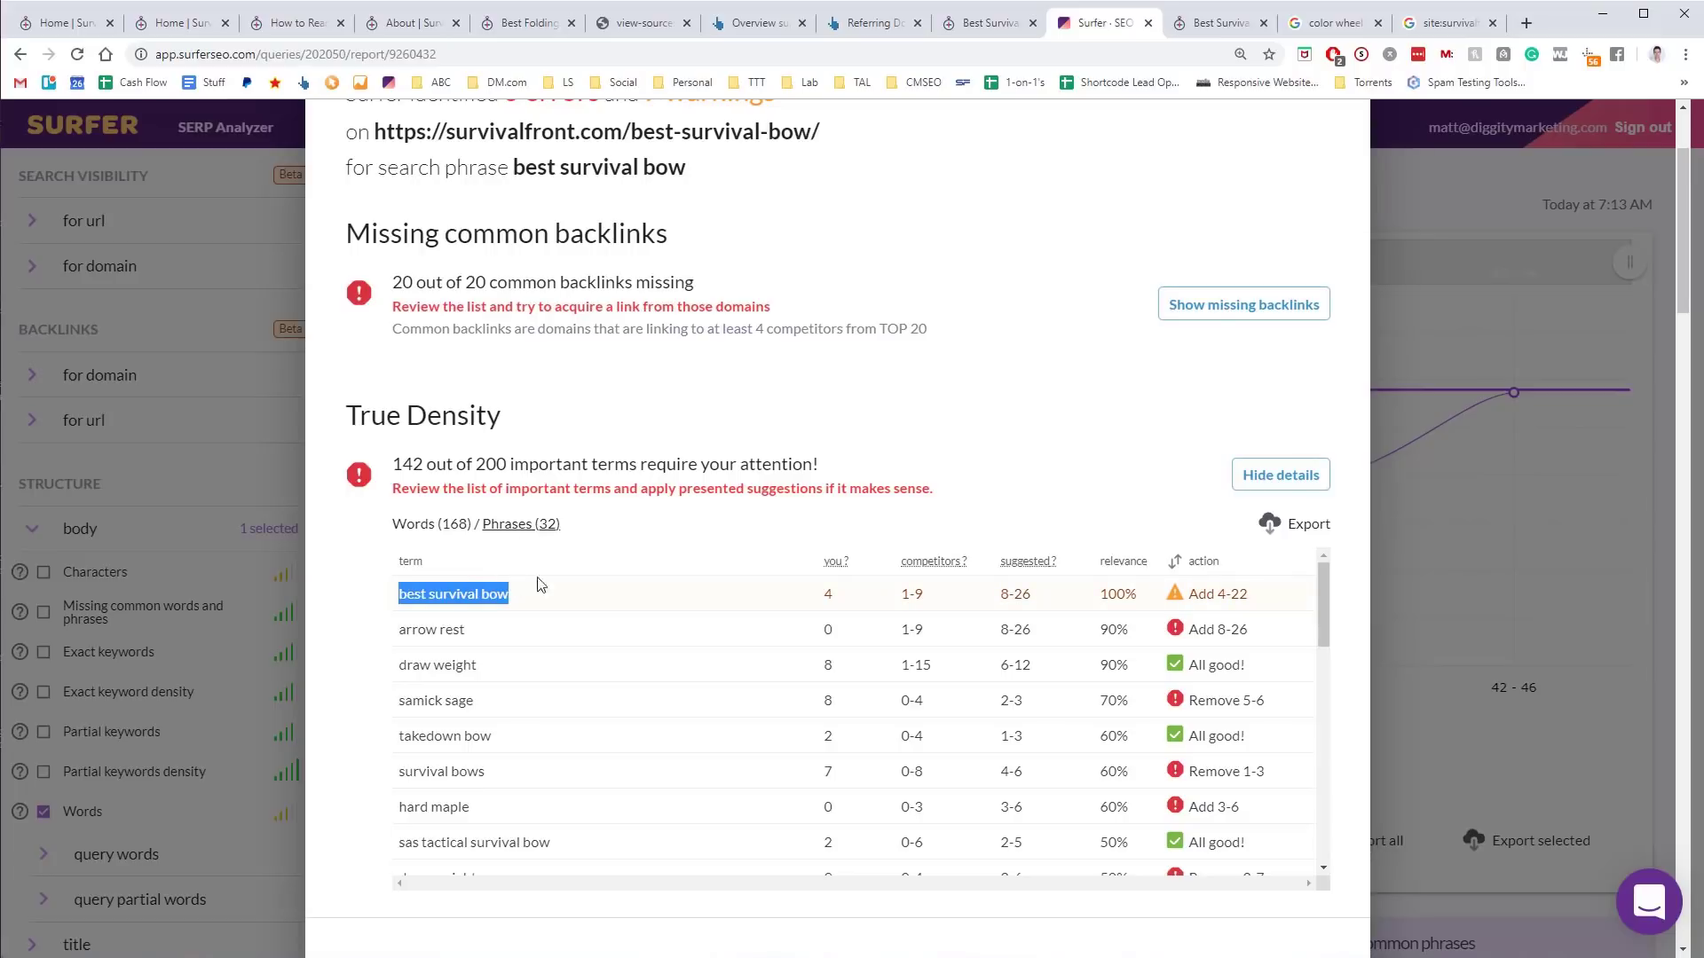
{"action": "left_click", "coordinate": [769, 532]}
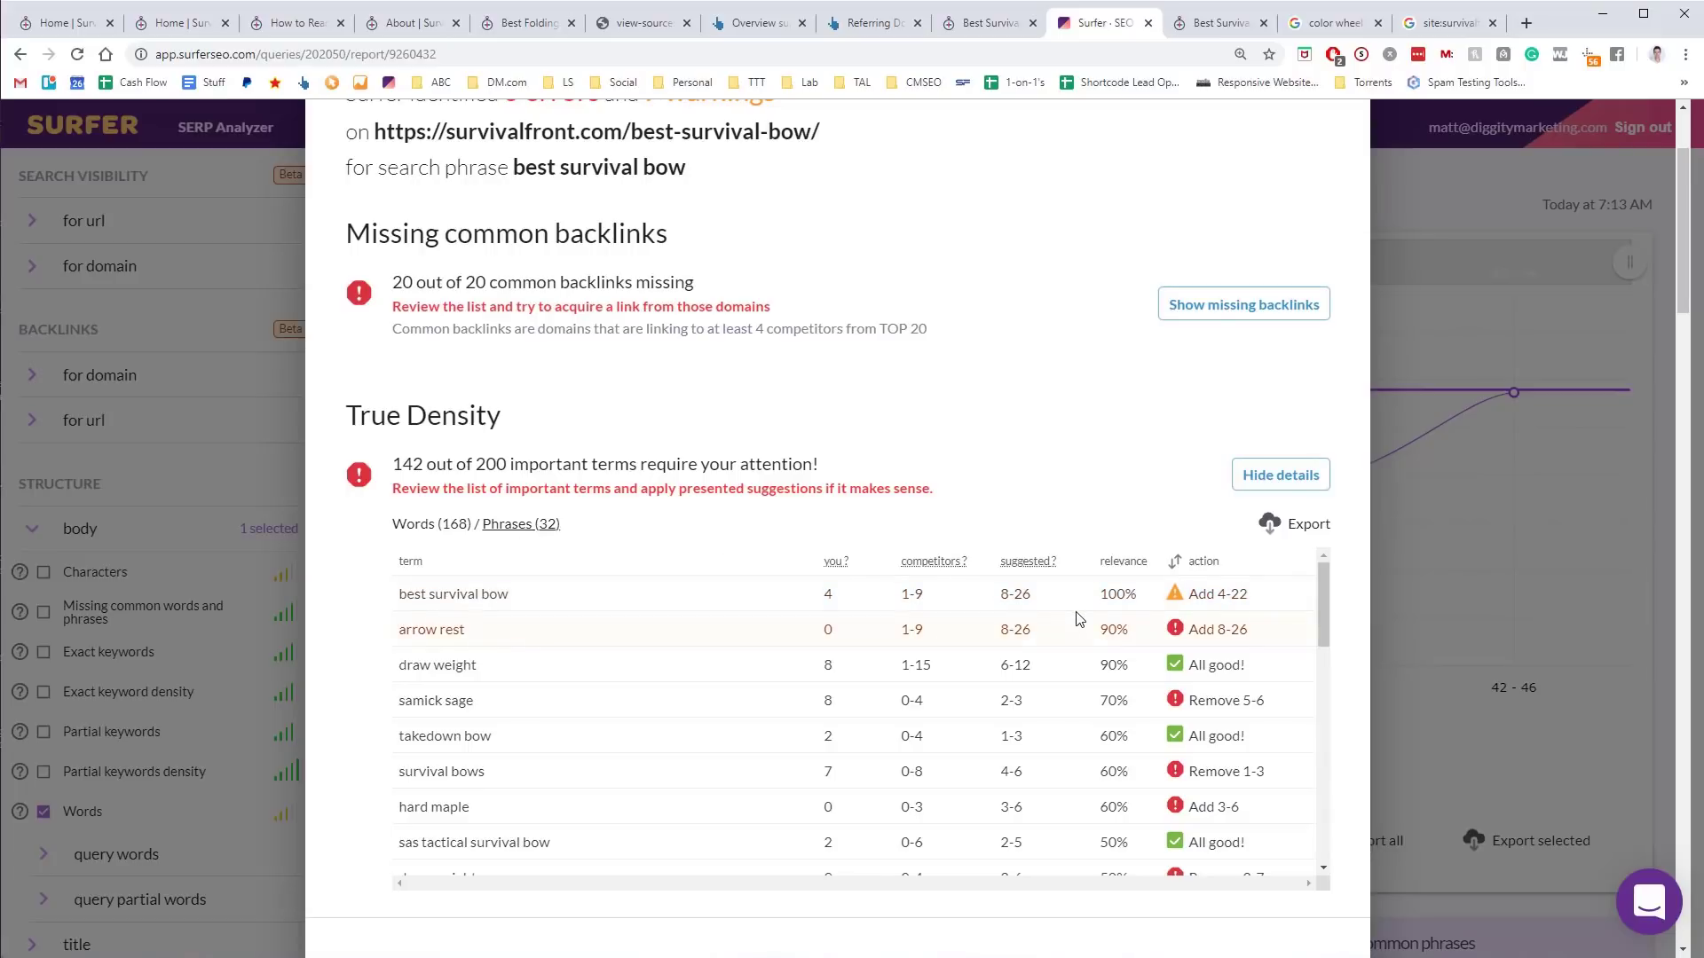
{"action": "left_click_drag", "start_coordinate": [537, 635], "coordinate": [401, 635]}
{"action": "left_click_drag", "start_coordinate": [556, 636], "coordinate": [394, 629]}
{"action": "scroll", "coordinate": [639, 620], "scroll_direction": "down", "scroll_amount": 1}
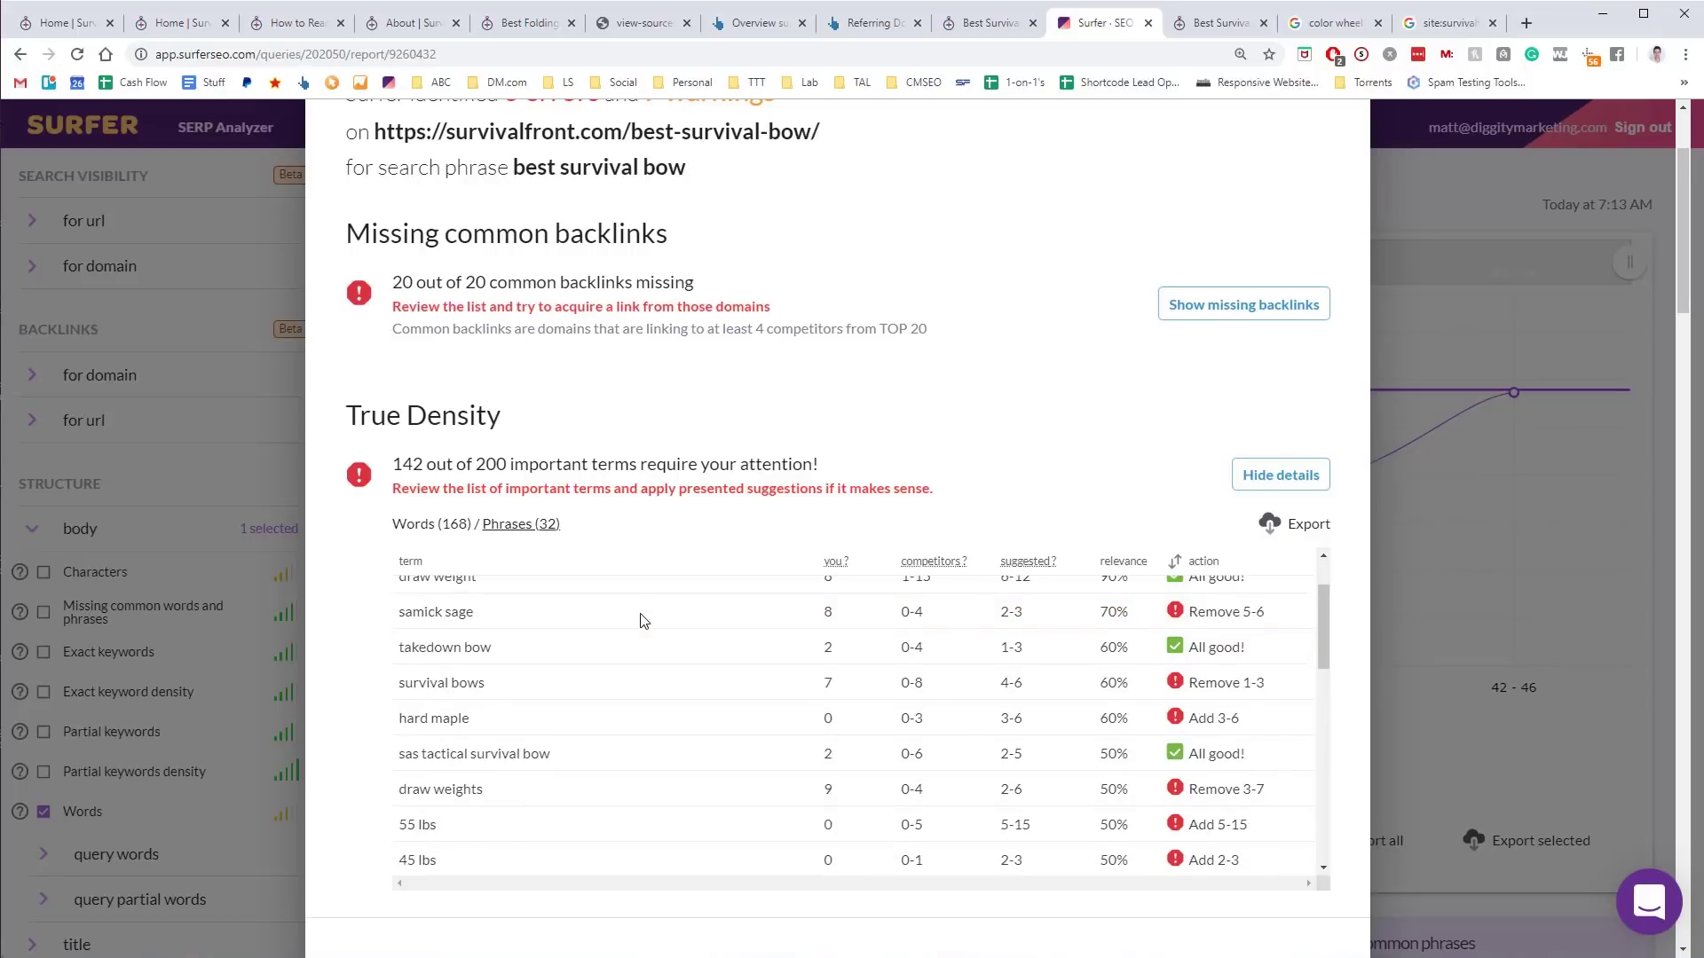
{"action": "scroll", "coordinate": [639, 620], "scroll_direction": "up", "scroll_amount": 1}
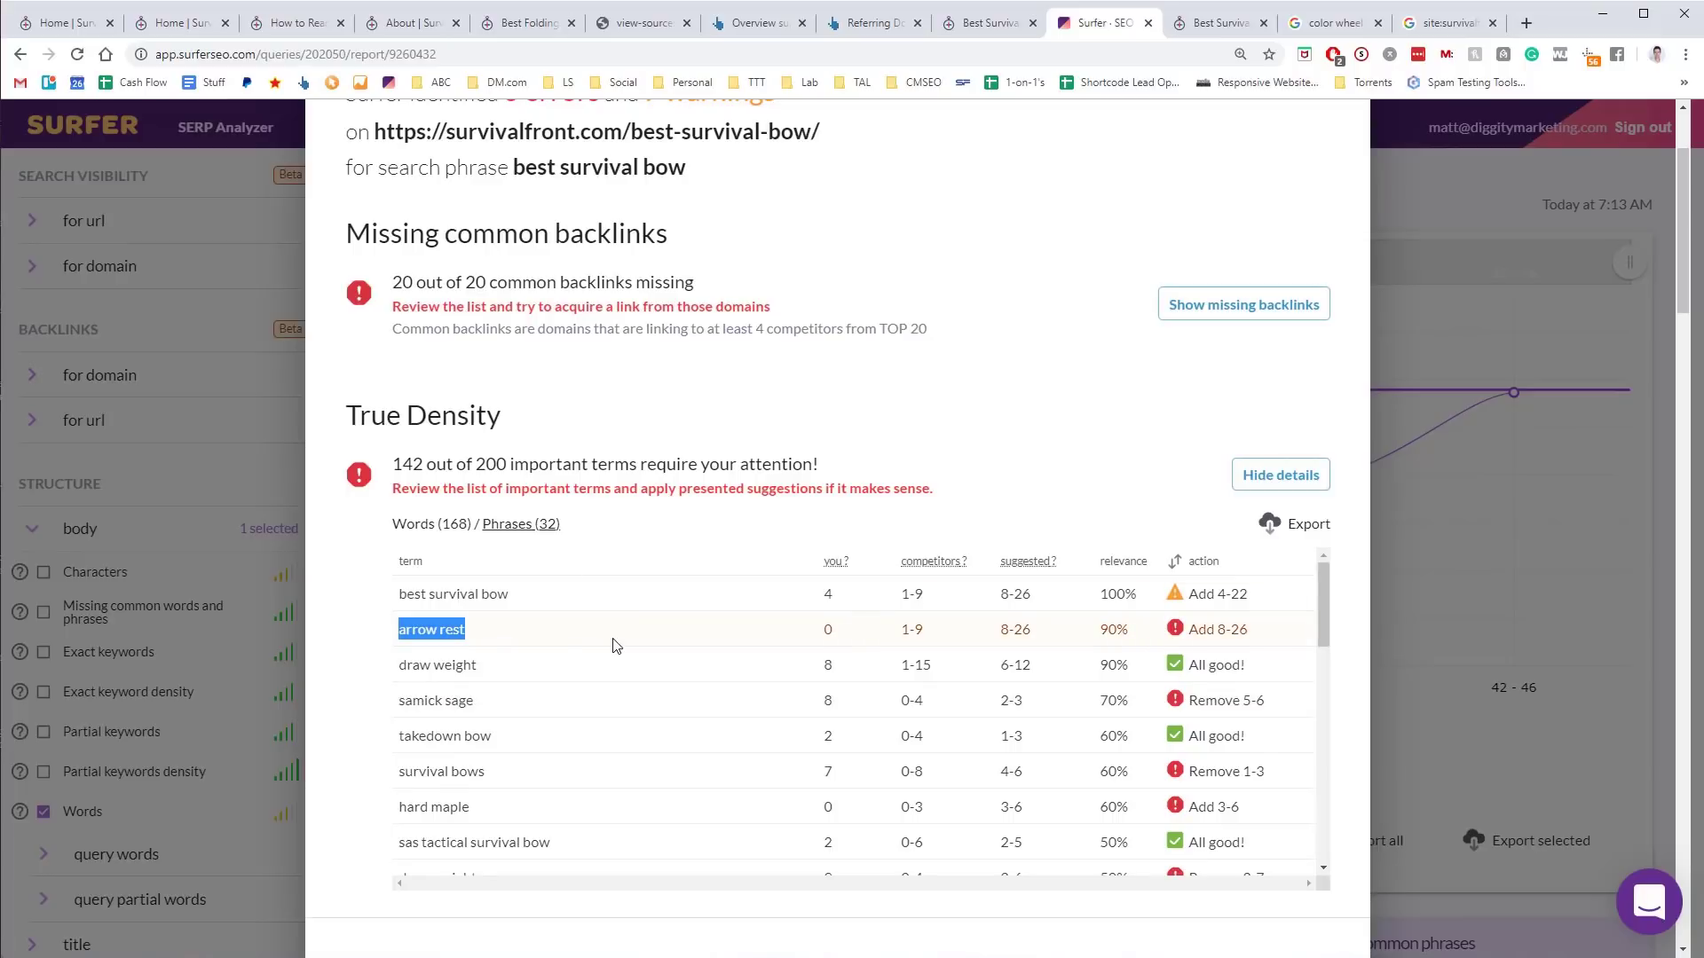
{"action": "left_click_drag", "start_coordinate": [540, 700], "coordinate": [406, 698]}
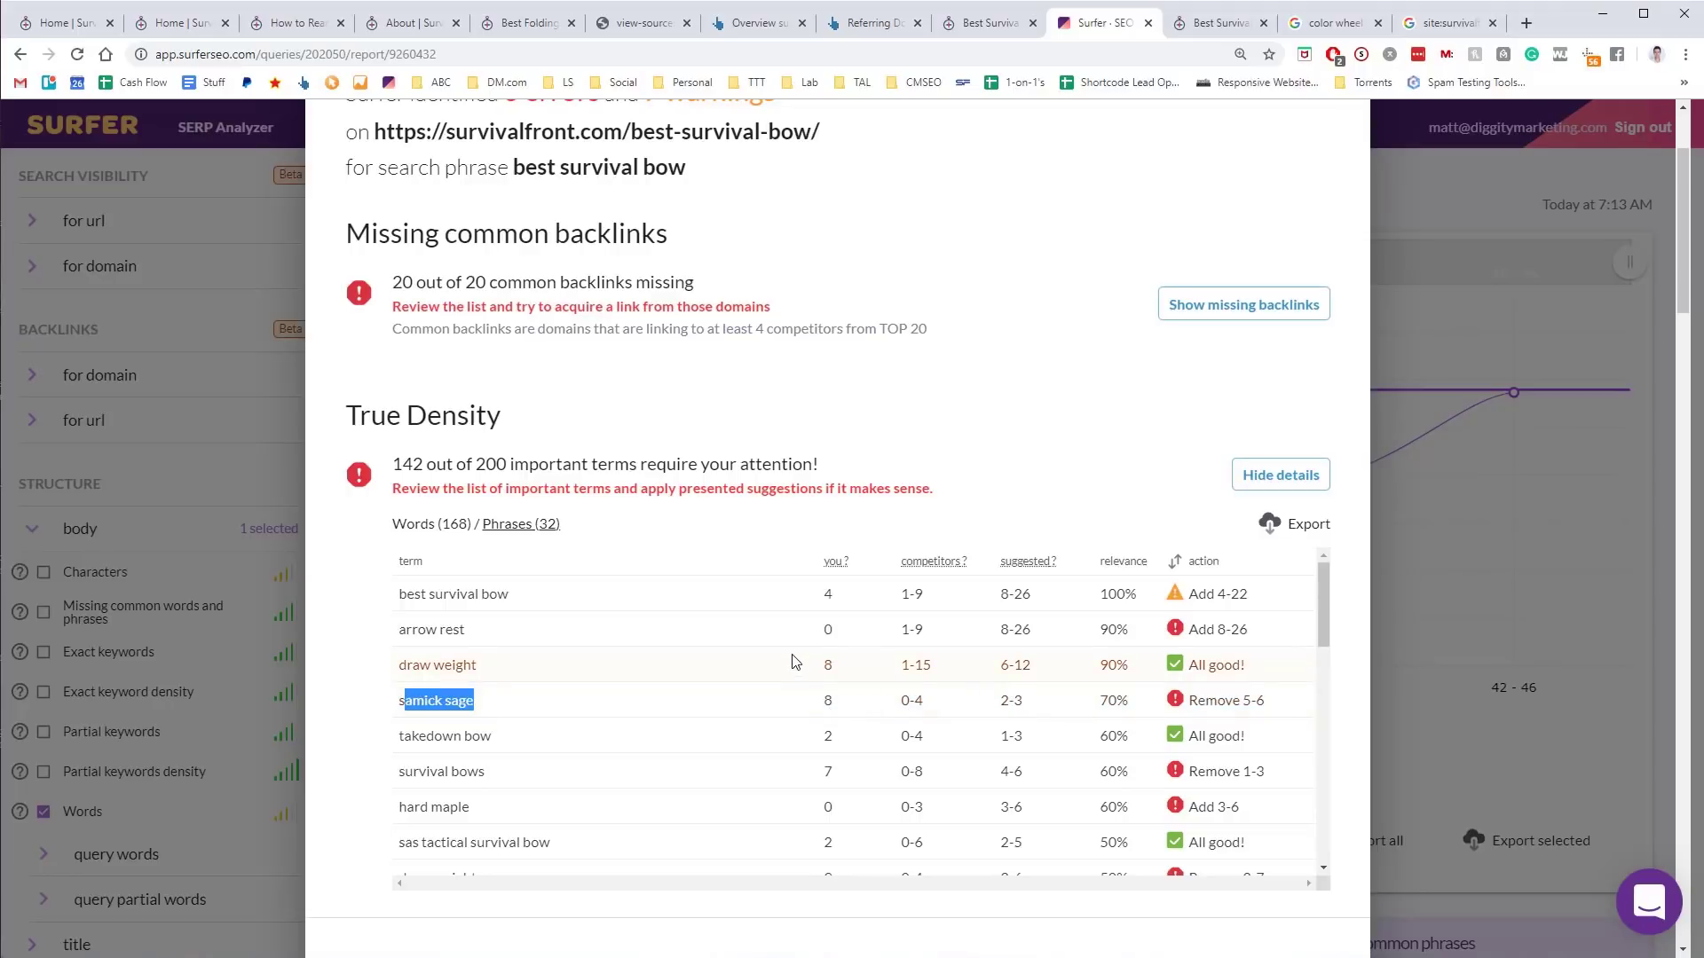
{"action": "scroll", "coordinate": [794, 661], "scroll_direction": "down", "scroll_amount": 1}
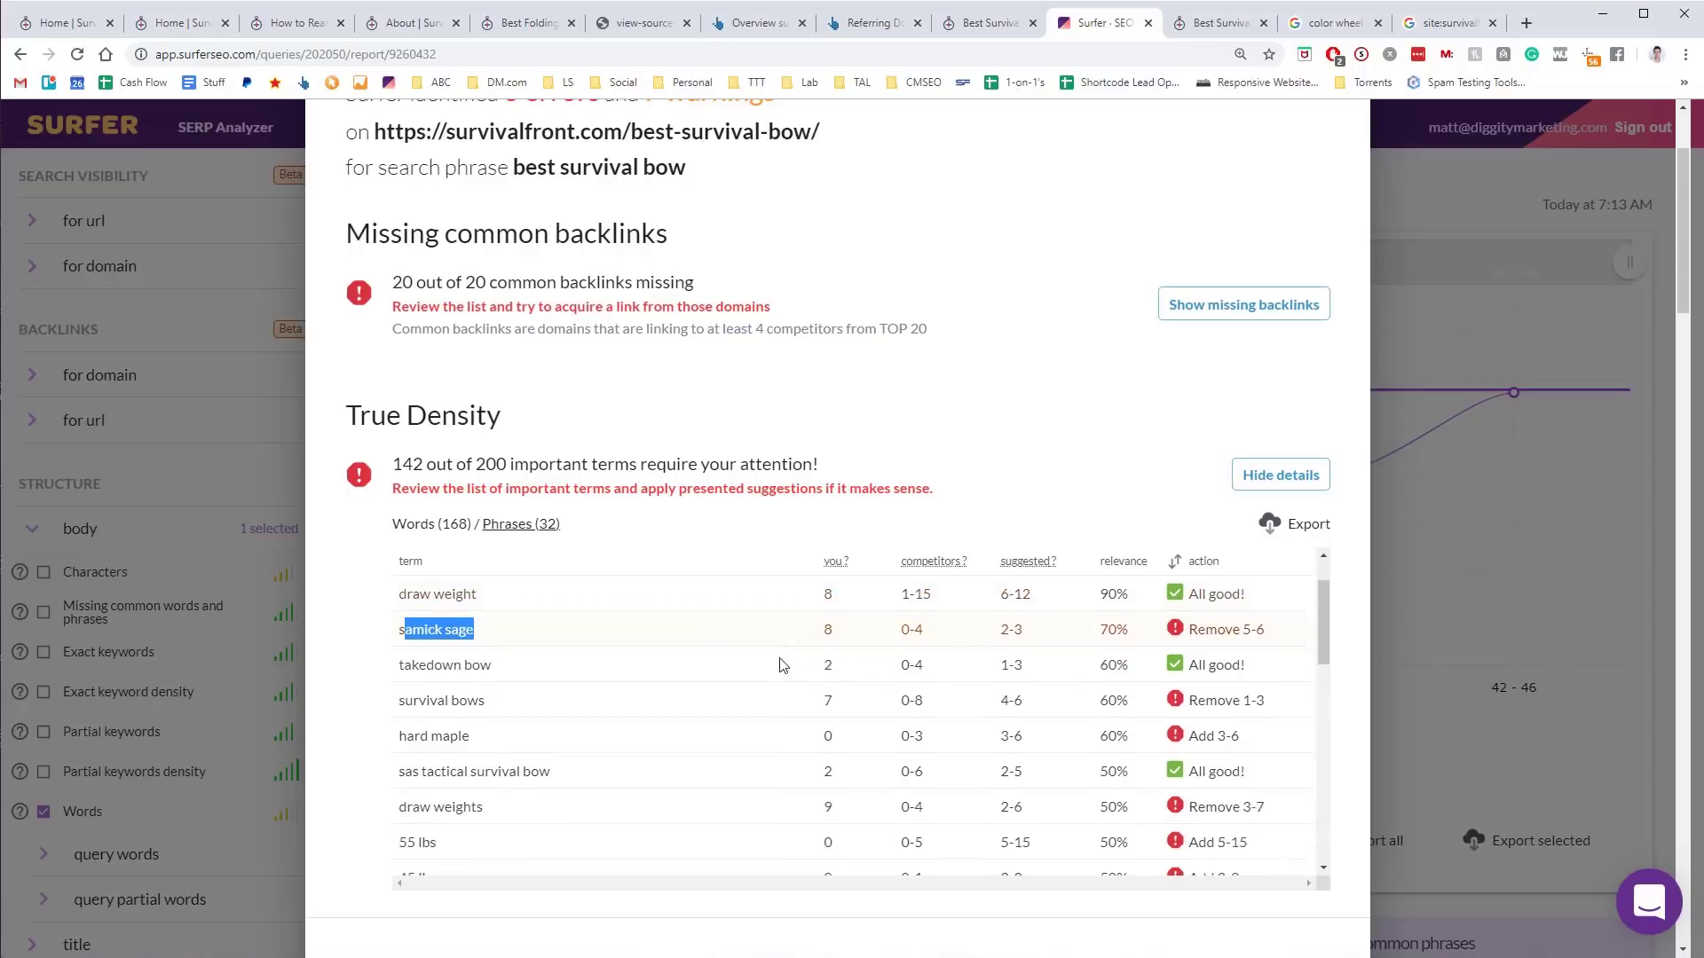
{"action": "left_click", "coordinate": [585, 691]}
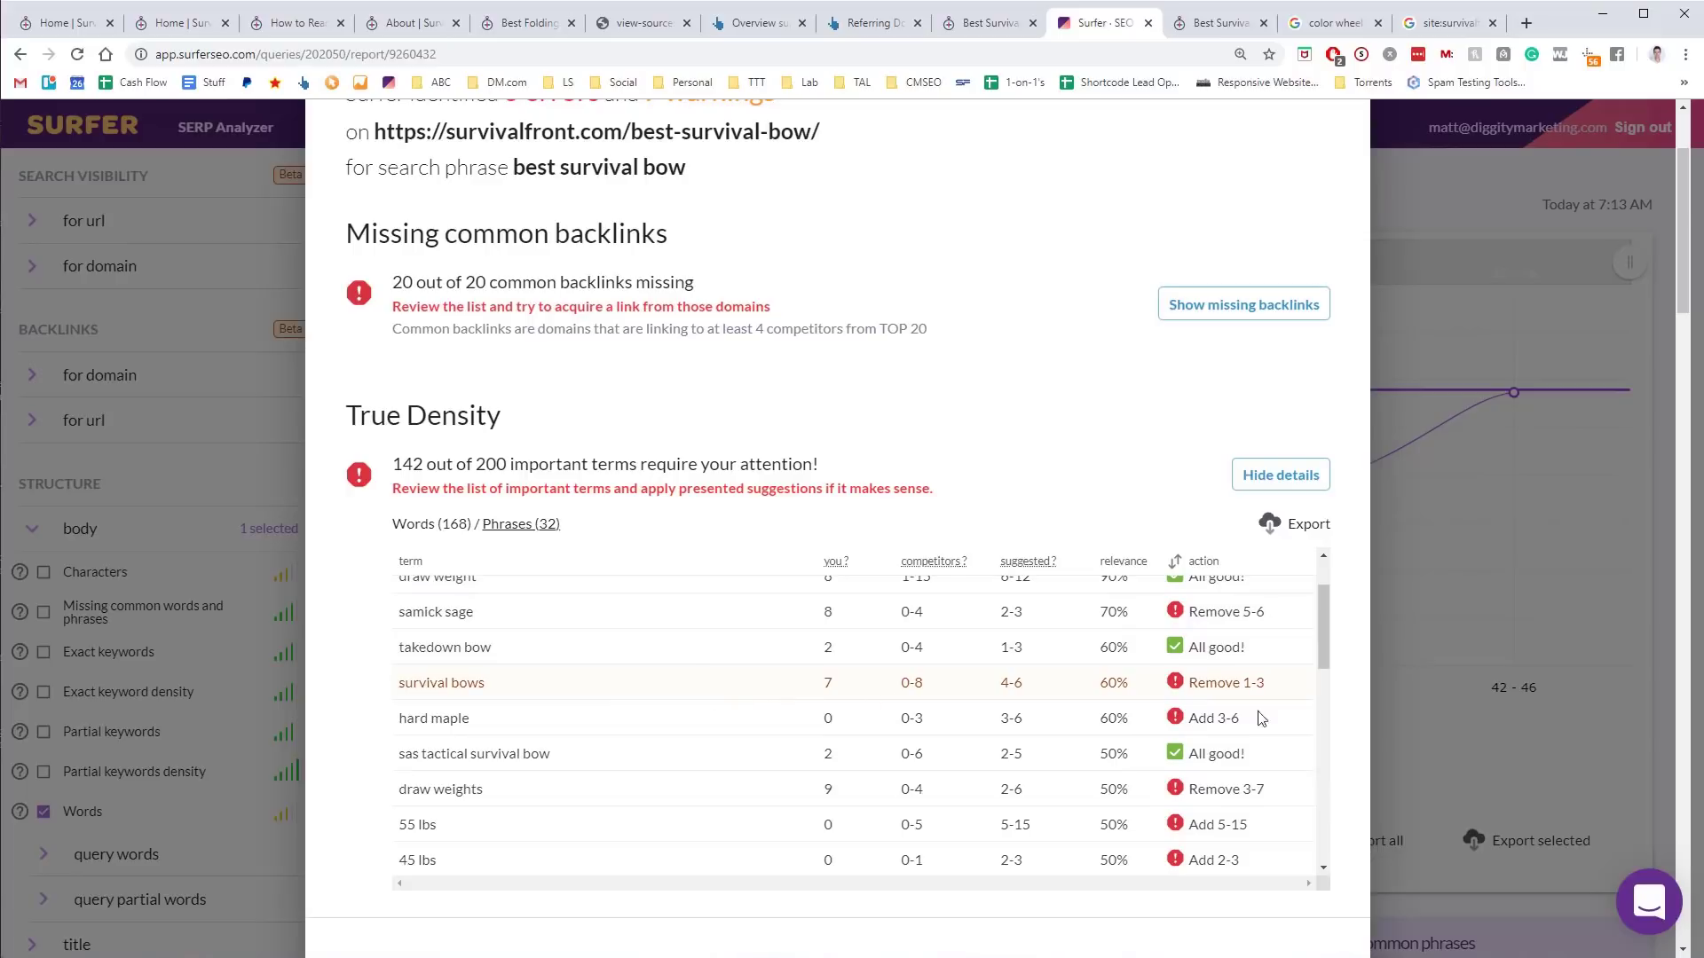
Examine the remaining True Density phrases, including "hard maple", "brace height" and "bow string", and their suggested actions
{"action": "left_click_drag", "start_coordinate": [570, 715], "coordinate": [401, 715]}
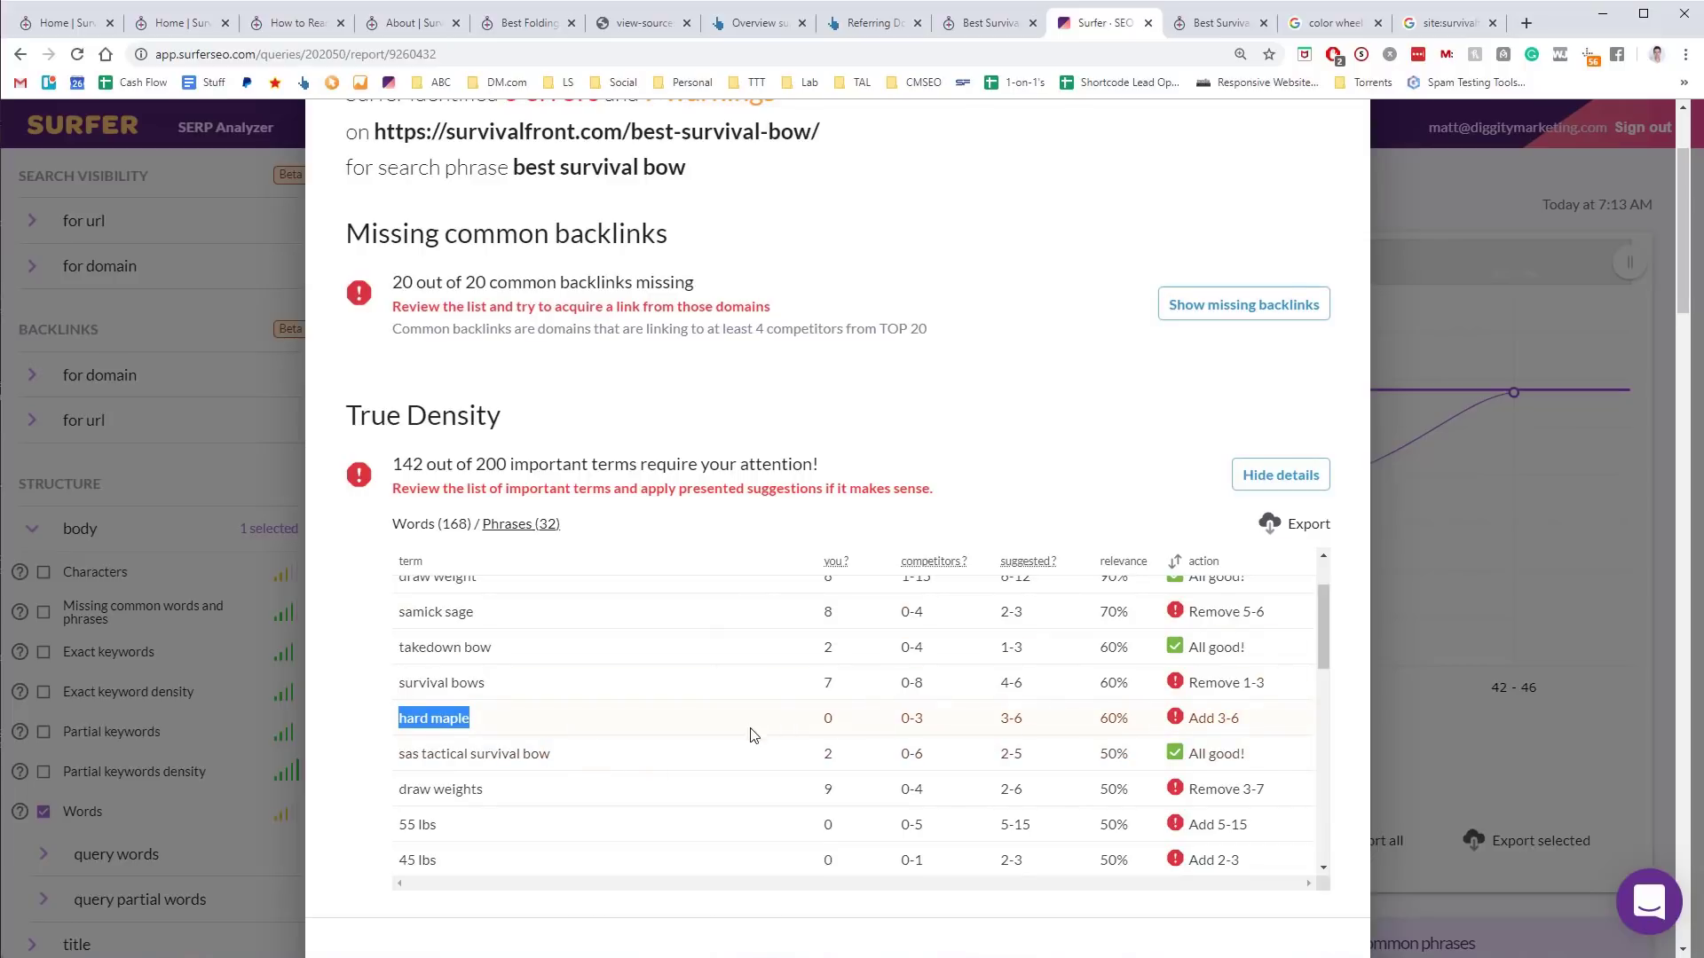
{"action": "scroll", "coordinate": [648, 661], "scroll_direction": "down", "scroll_amount": 3}
{"action": "scroll", "coordinate": [648, 661], "scroll_direction": "up", "scroll_amount": 4}
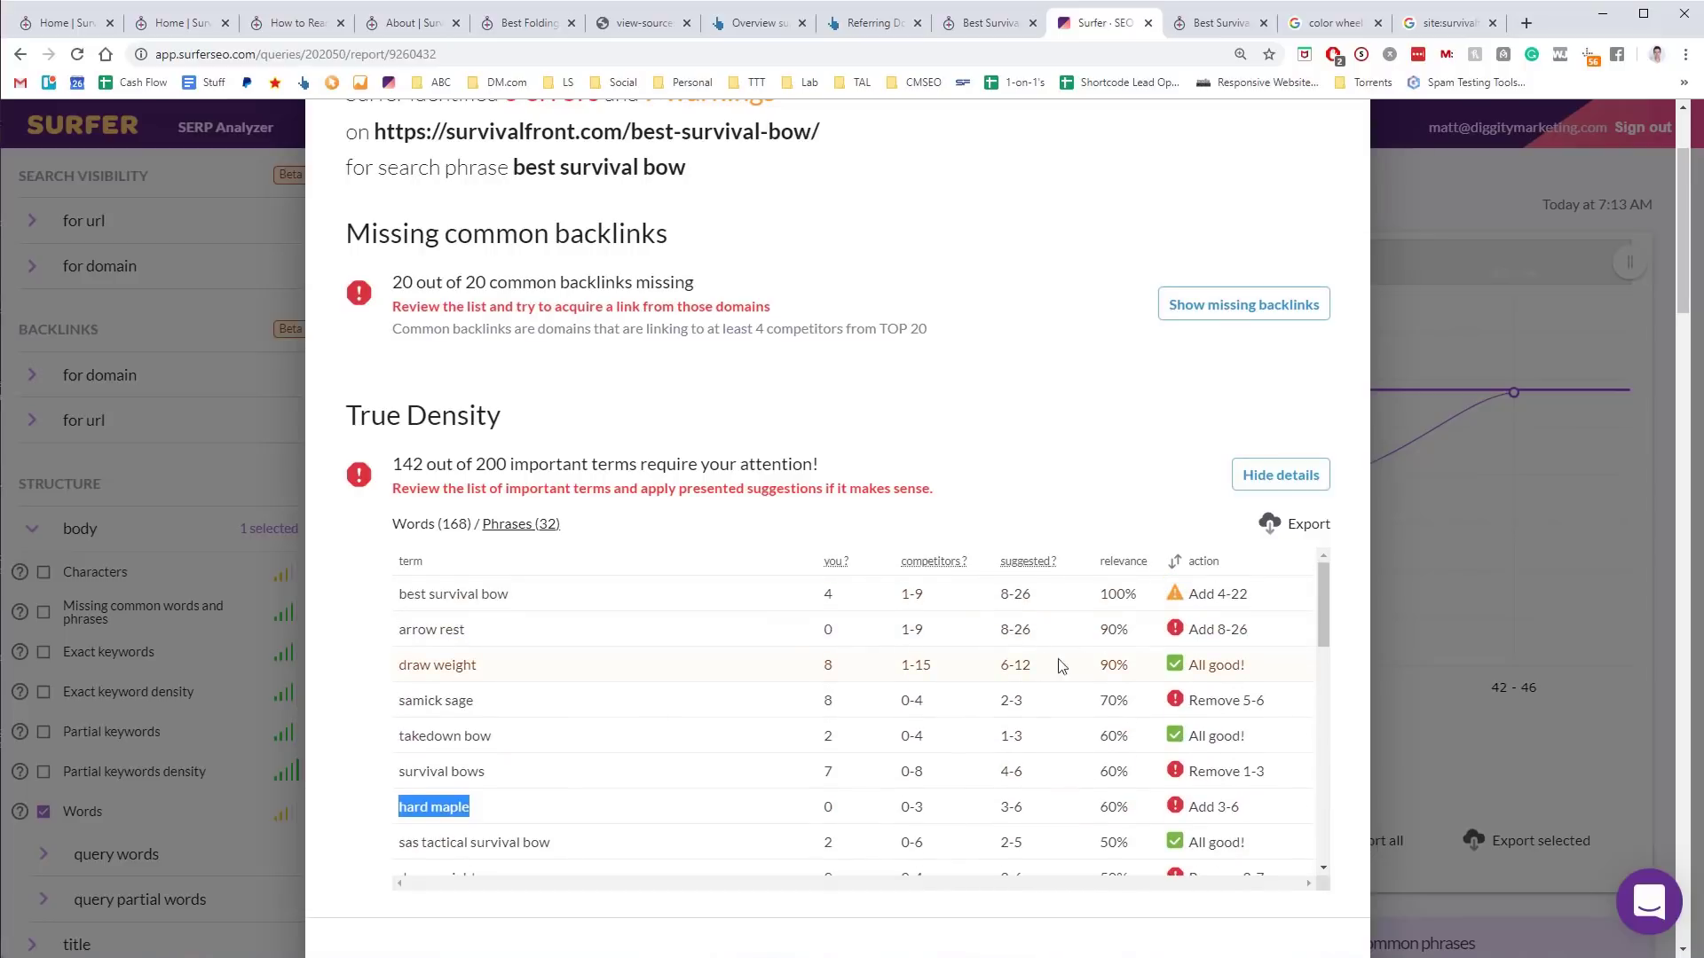
{"action": "scroll", "coordinate": [976, 683], "scroll_direction": "down", "scroll_amount": 4}
{"action": "scroll", "coordinate": [1034, 692], "scroll_direction": "down", "scroll_amount": 1}
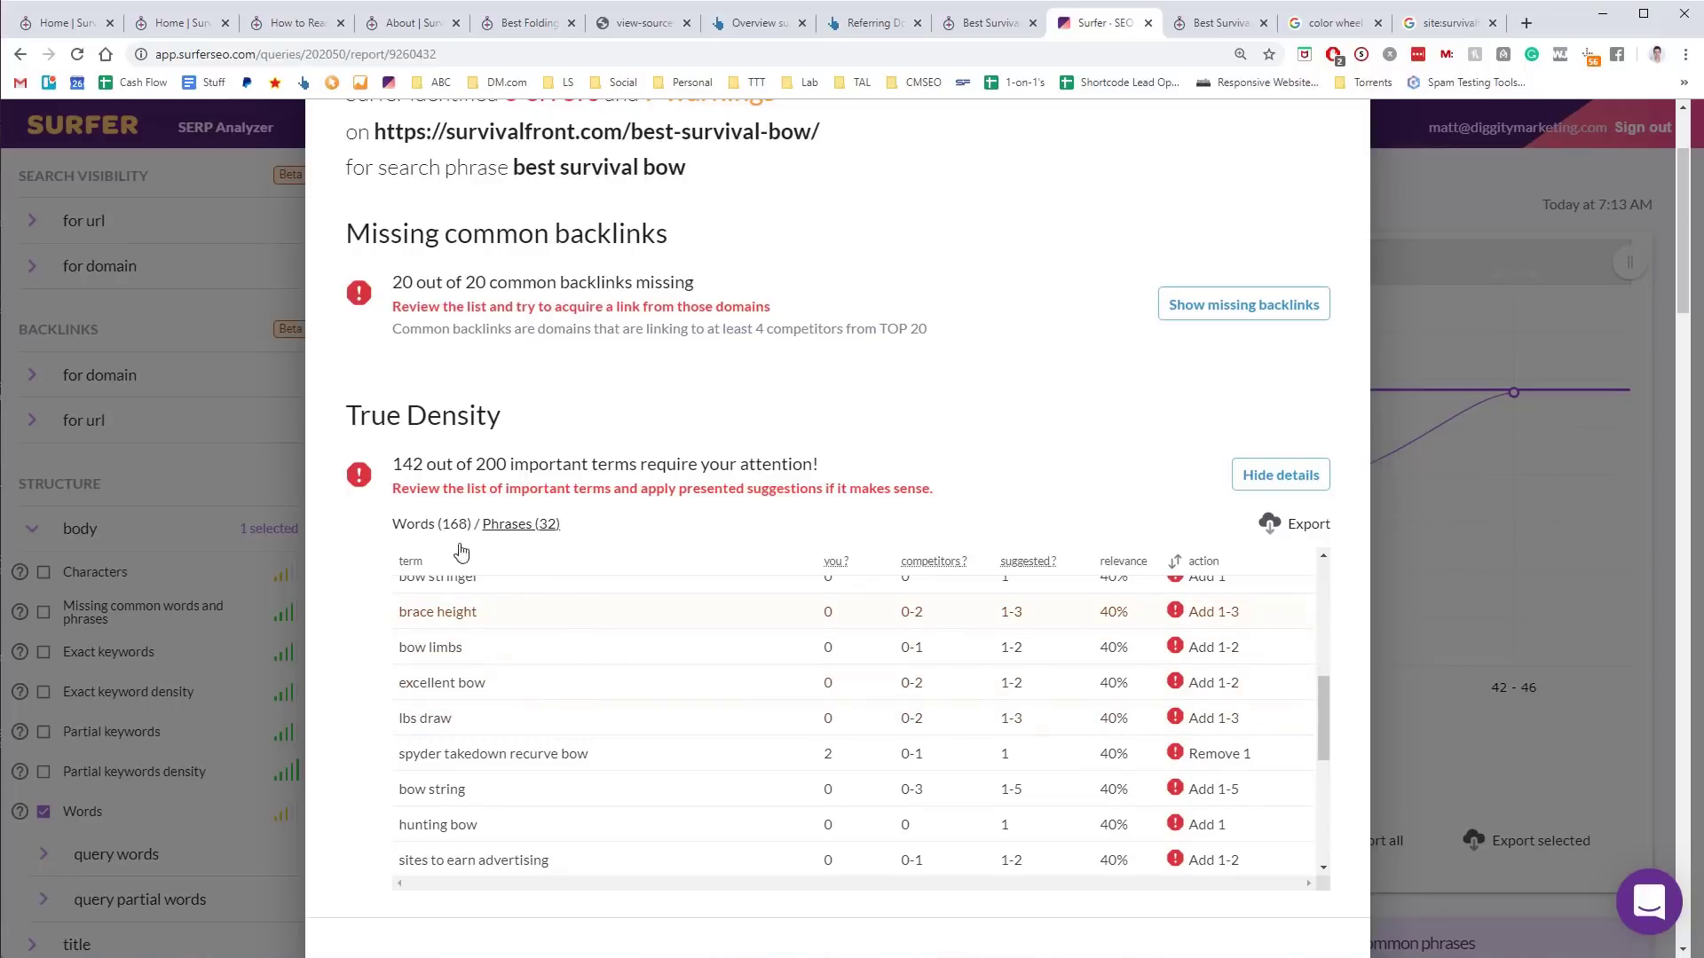
Show the Words list in the True Density section and compare the usage of "arrow" with its suggested range
{"action": "left_click", "coordinate": [441, 526]}
{"action": "scroll", "coordinate": [755, 683], "scroll_direction": "up", "scroll_amount": 5}
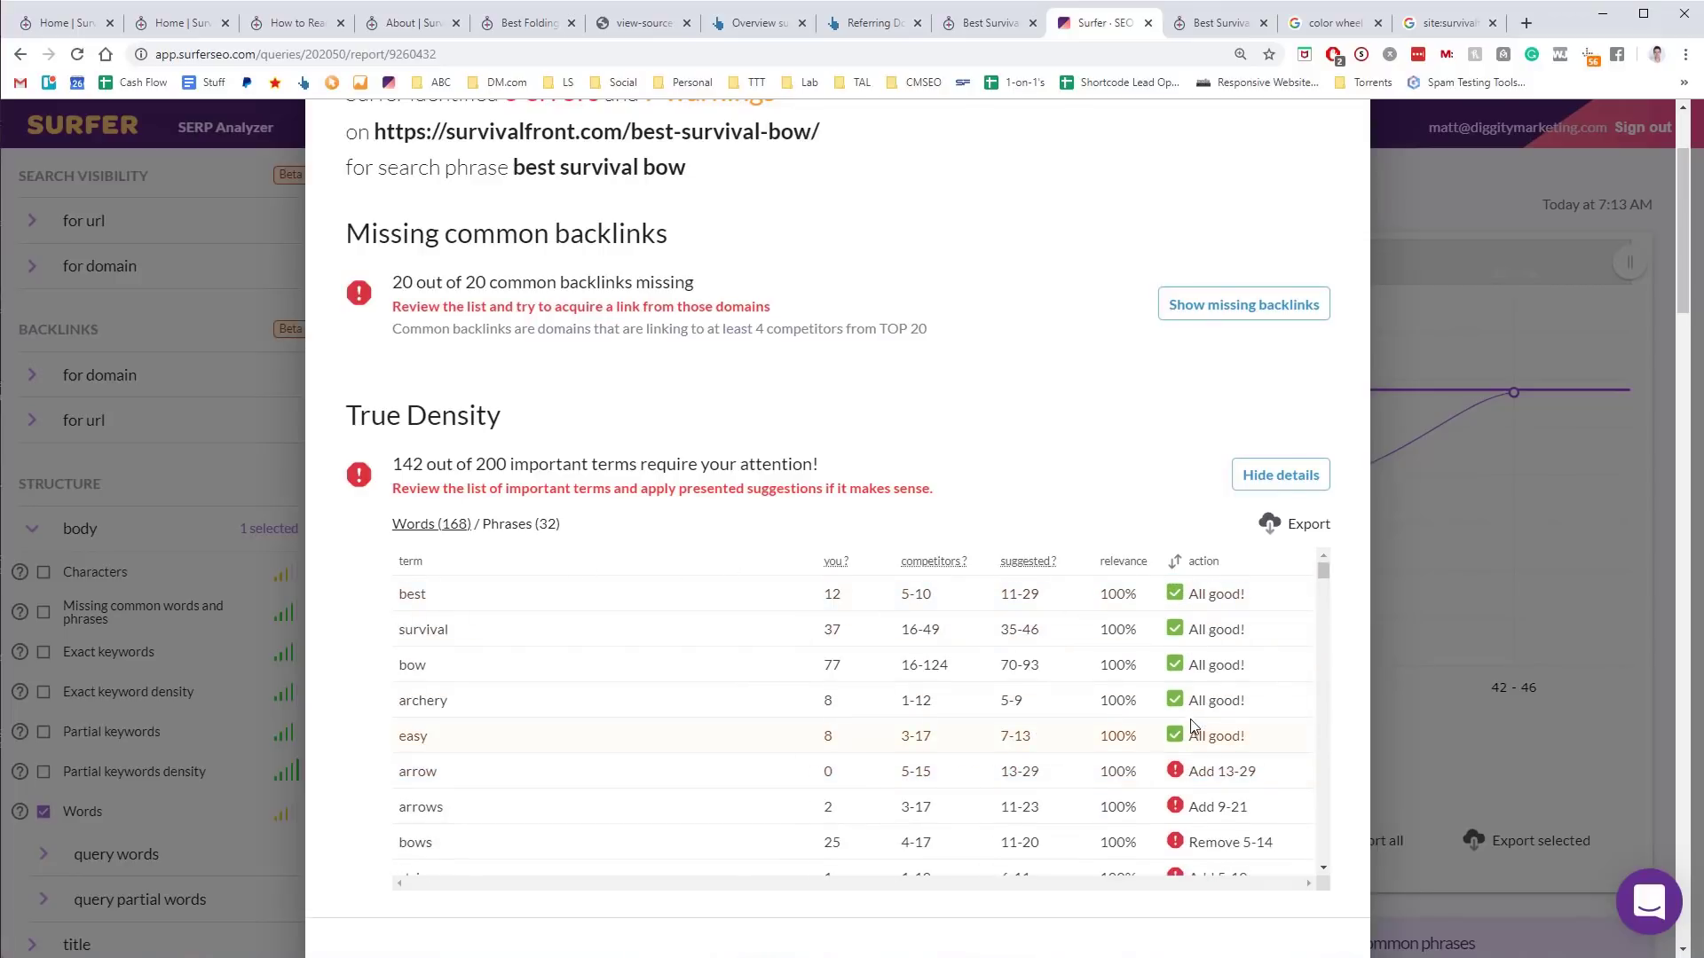
{"action": "double_click", "coordinate": [441, 776]}
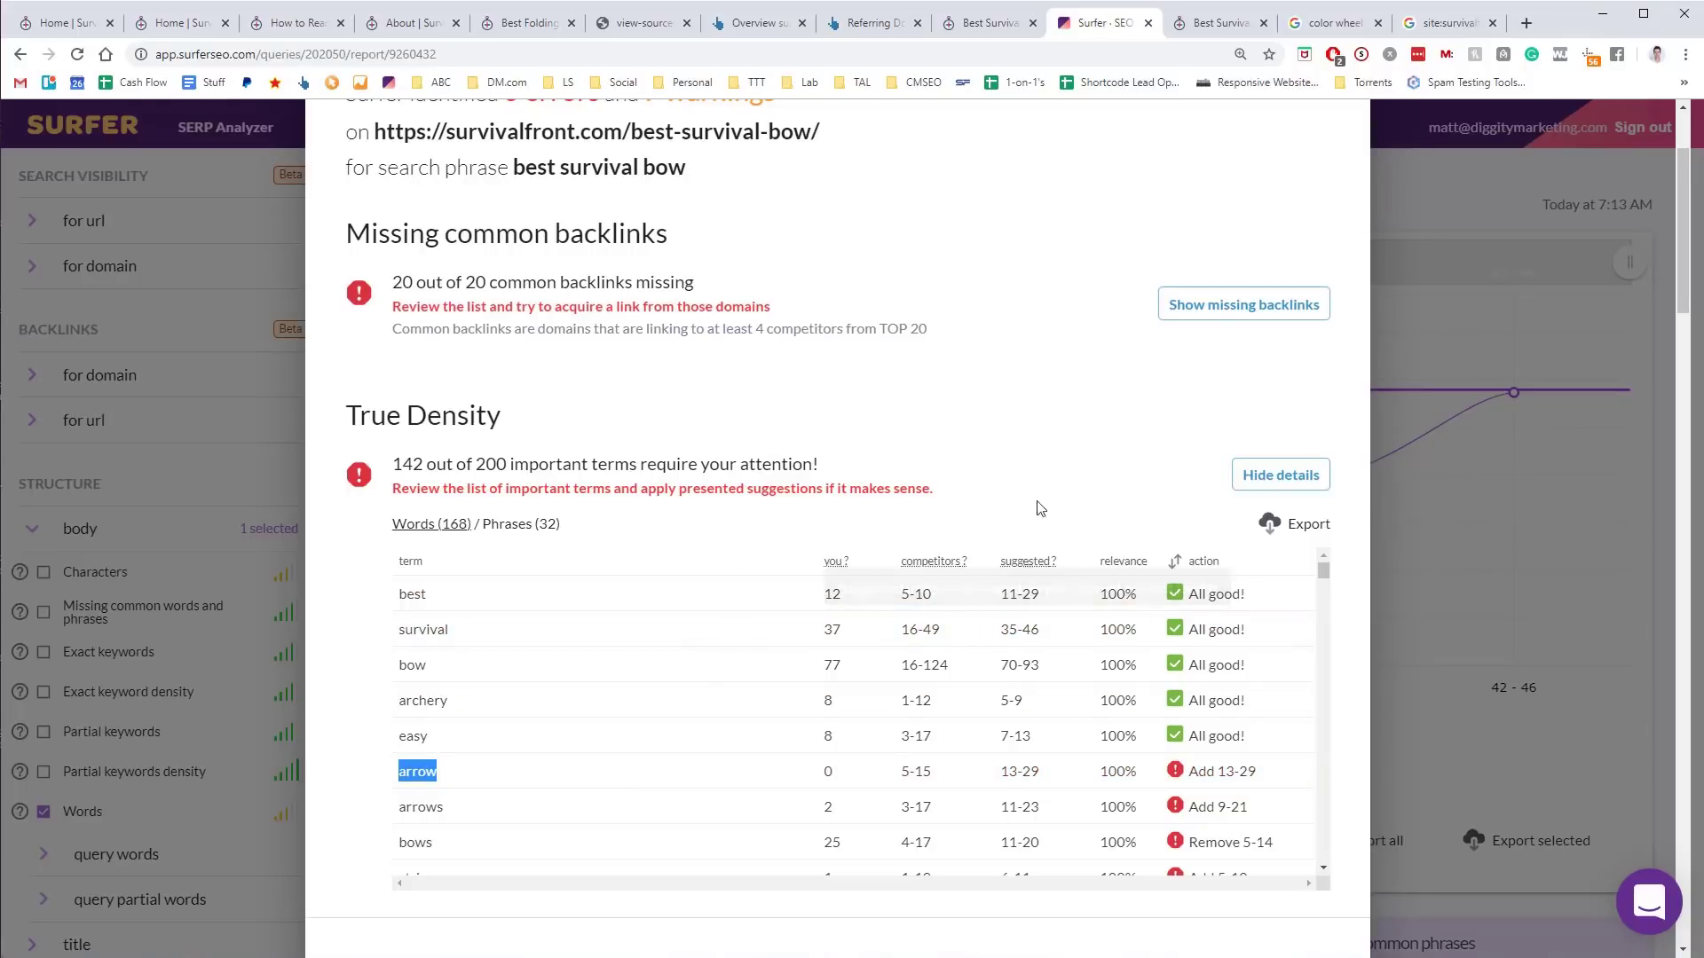
{"action": "scroll", "coordinate": [1041, 507], "scroll_direction": "down", "scroll_amount": 4}
{"action": "scroll", "coordinate": [894, 488], "scroll_direction": "up", "scroll_amount": 3}
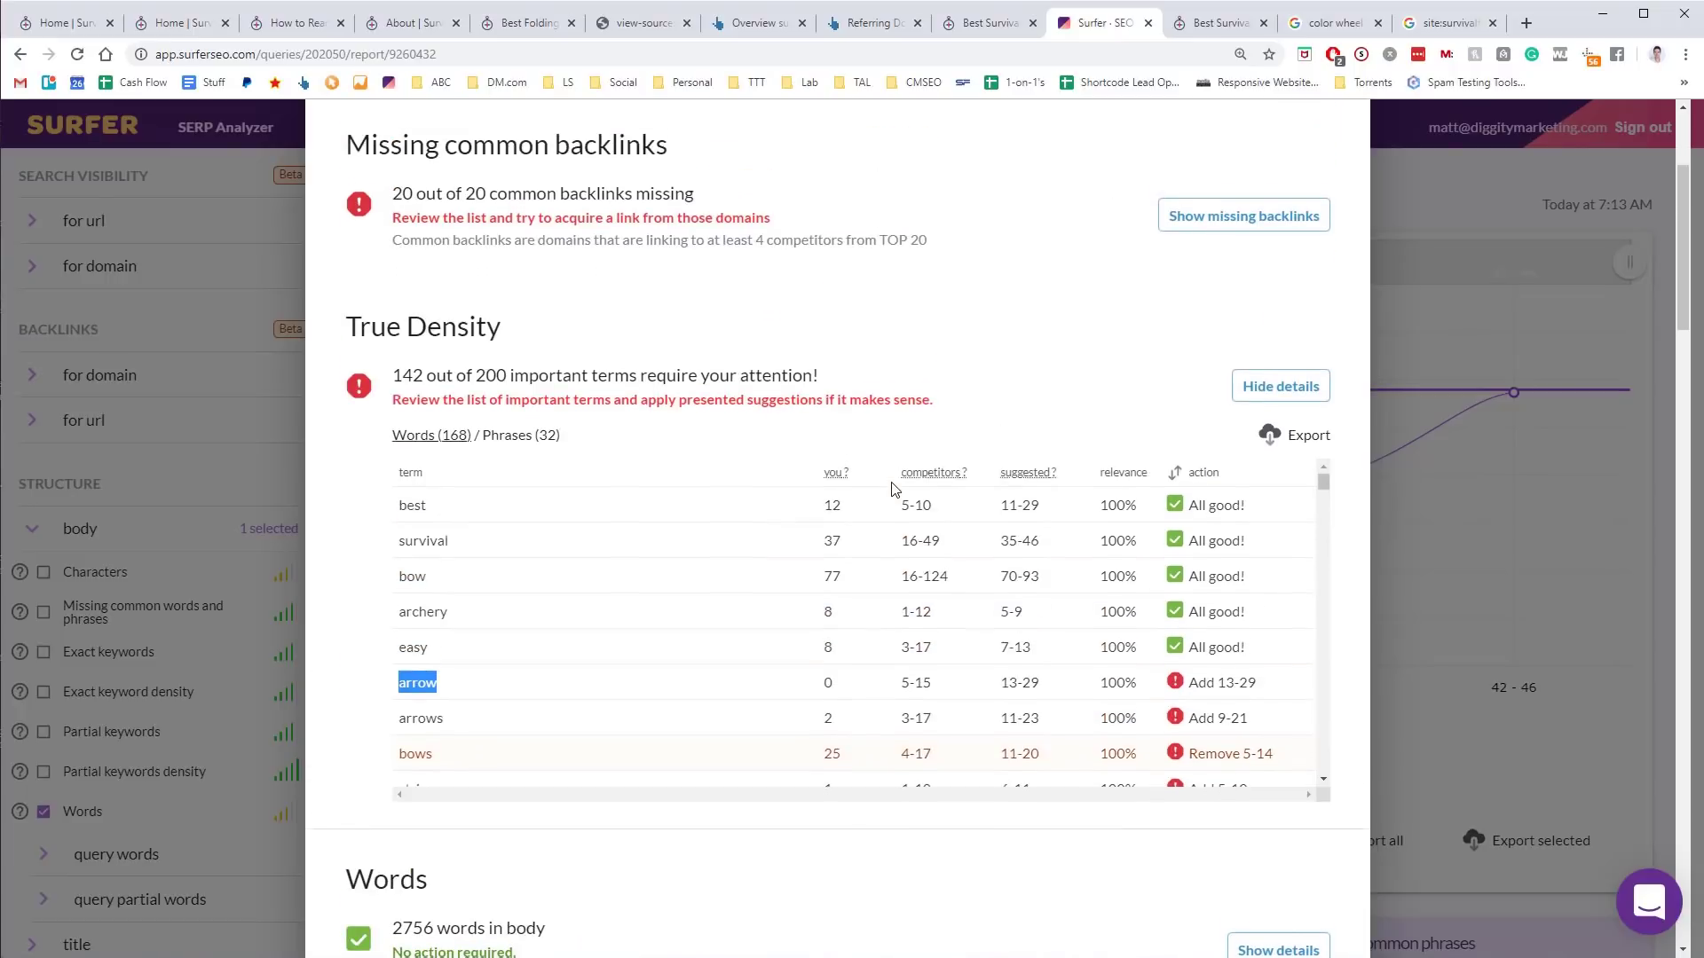
Show the details for words in paragraphs and compare survivalfront.com with the competitors in the chart
{"action": "scroll", "coordinate": [665, 429], "scroll_direction": "down", "scroll_amount": 4}
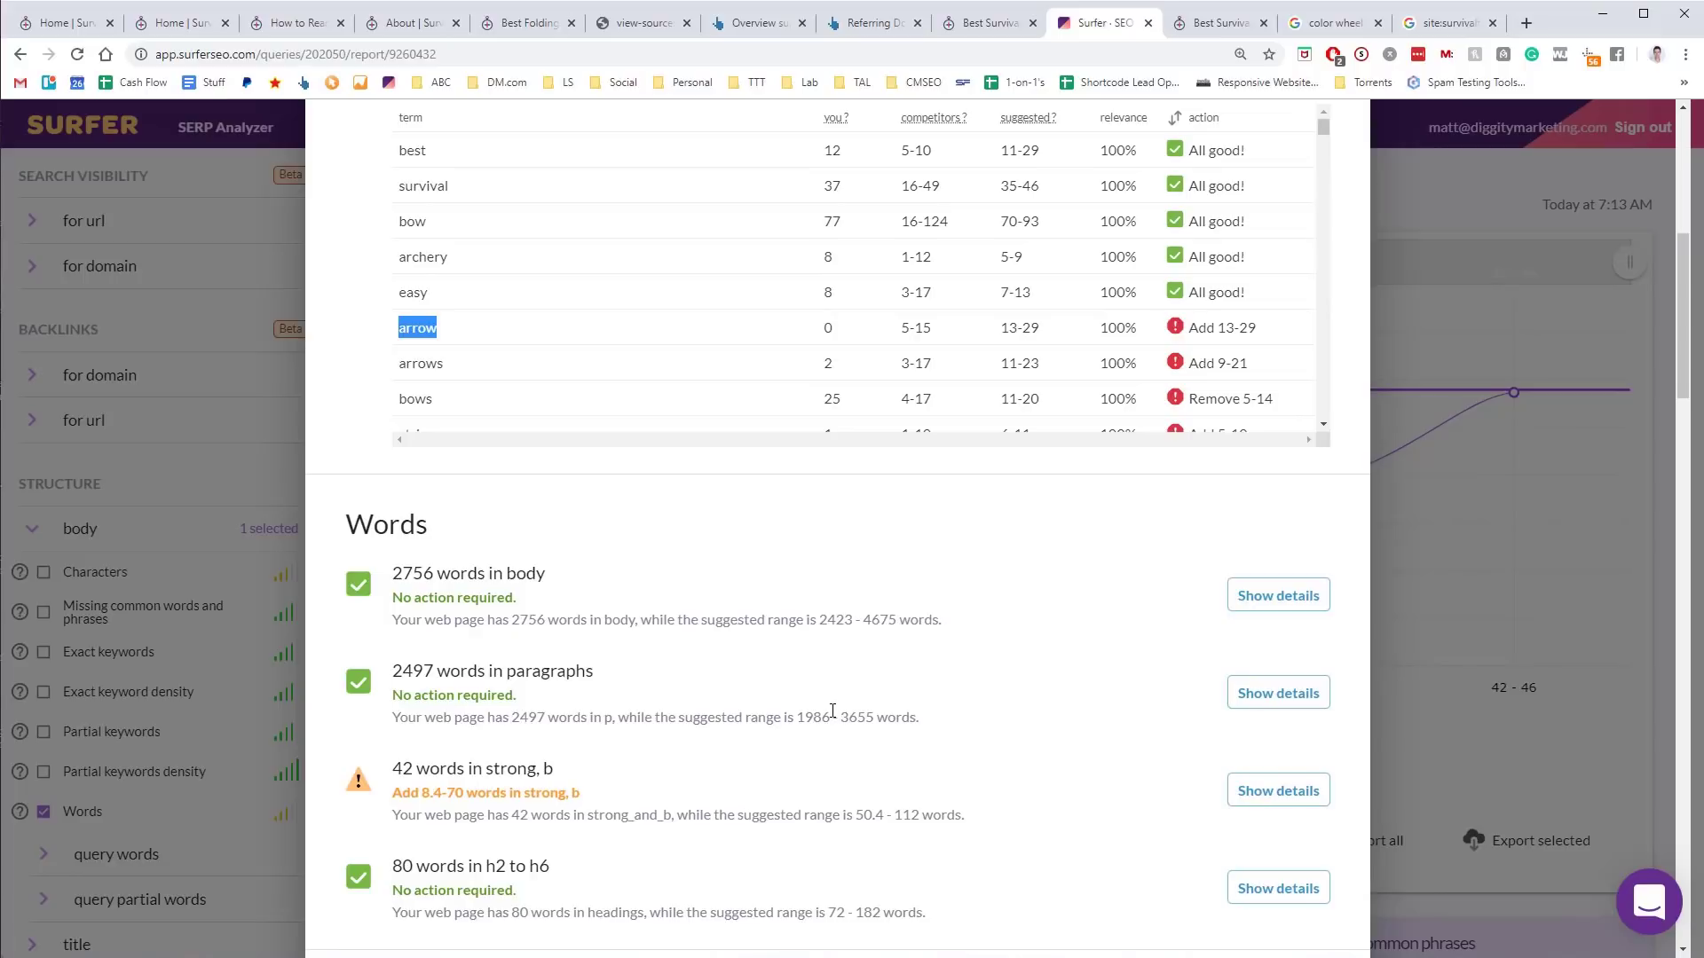
{"action": "left_click", "coordinate": [1253, 693]}
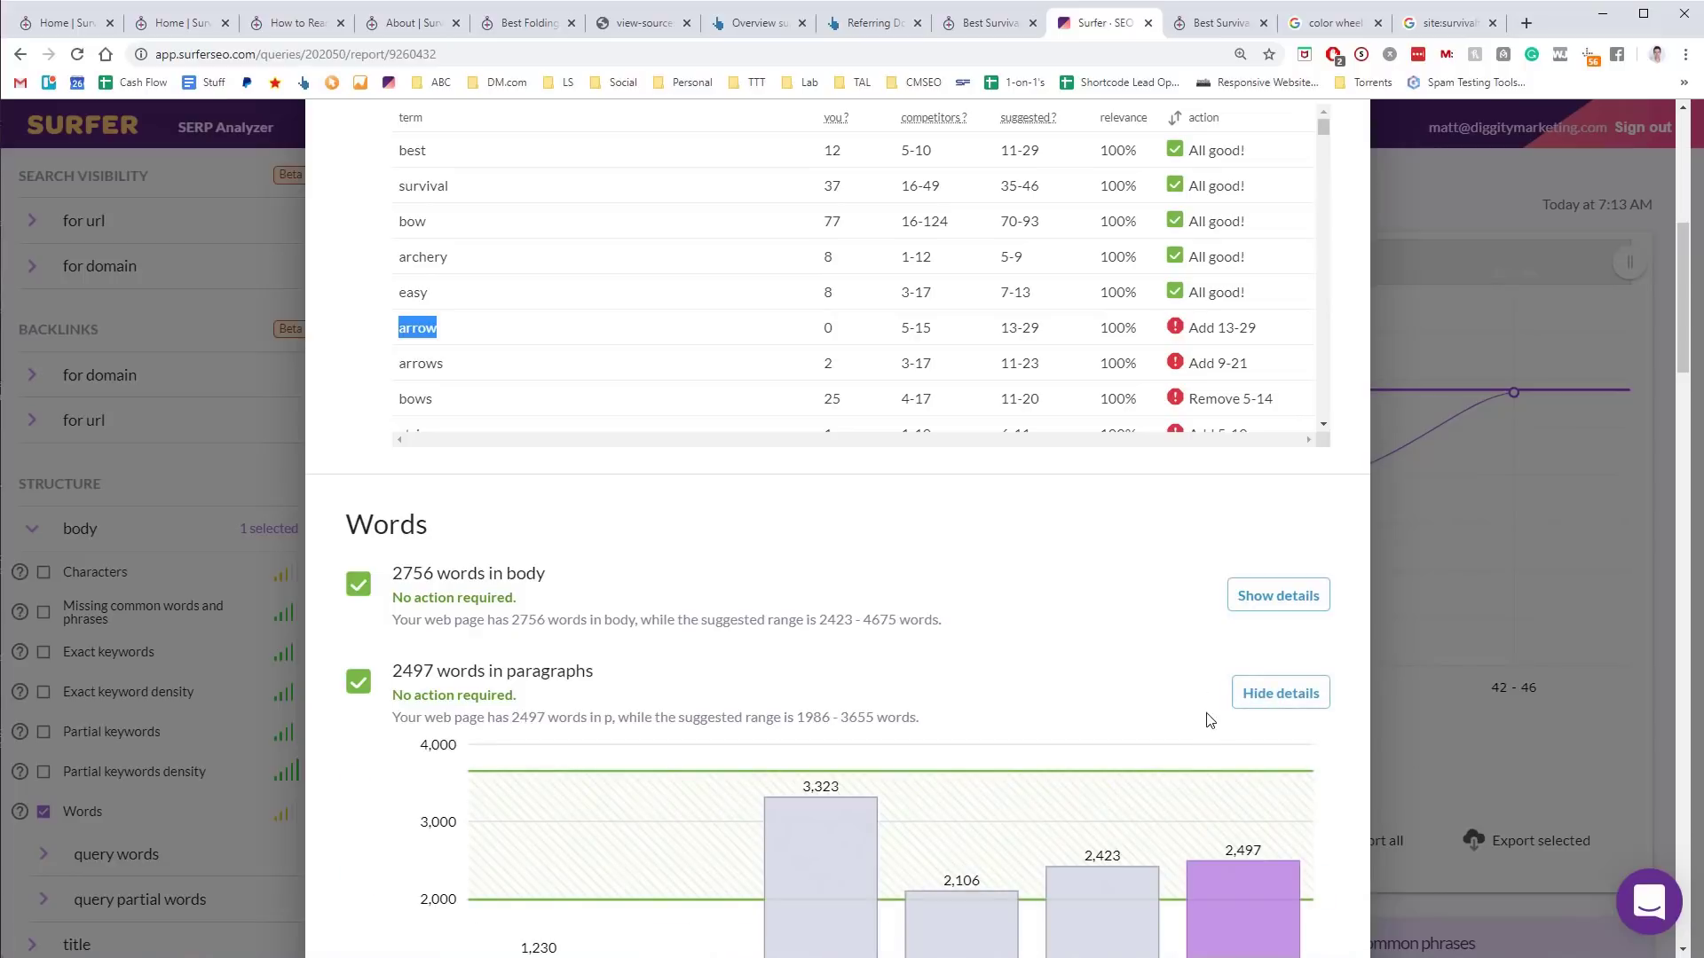
{"action": "scroll", "coordinate": [981, 606], "scroll_direction": "down", "scroll_amount": 3}
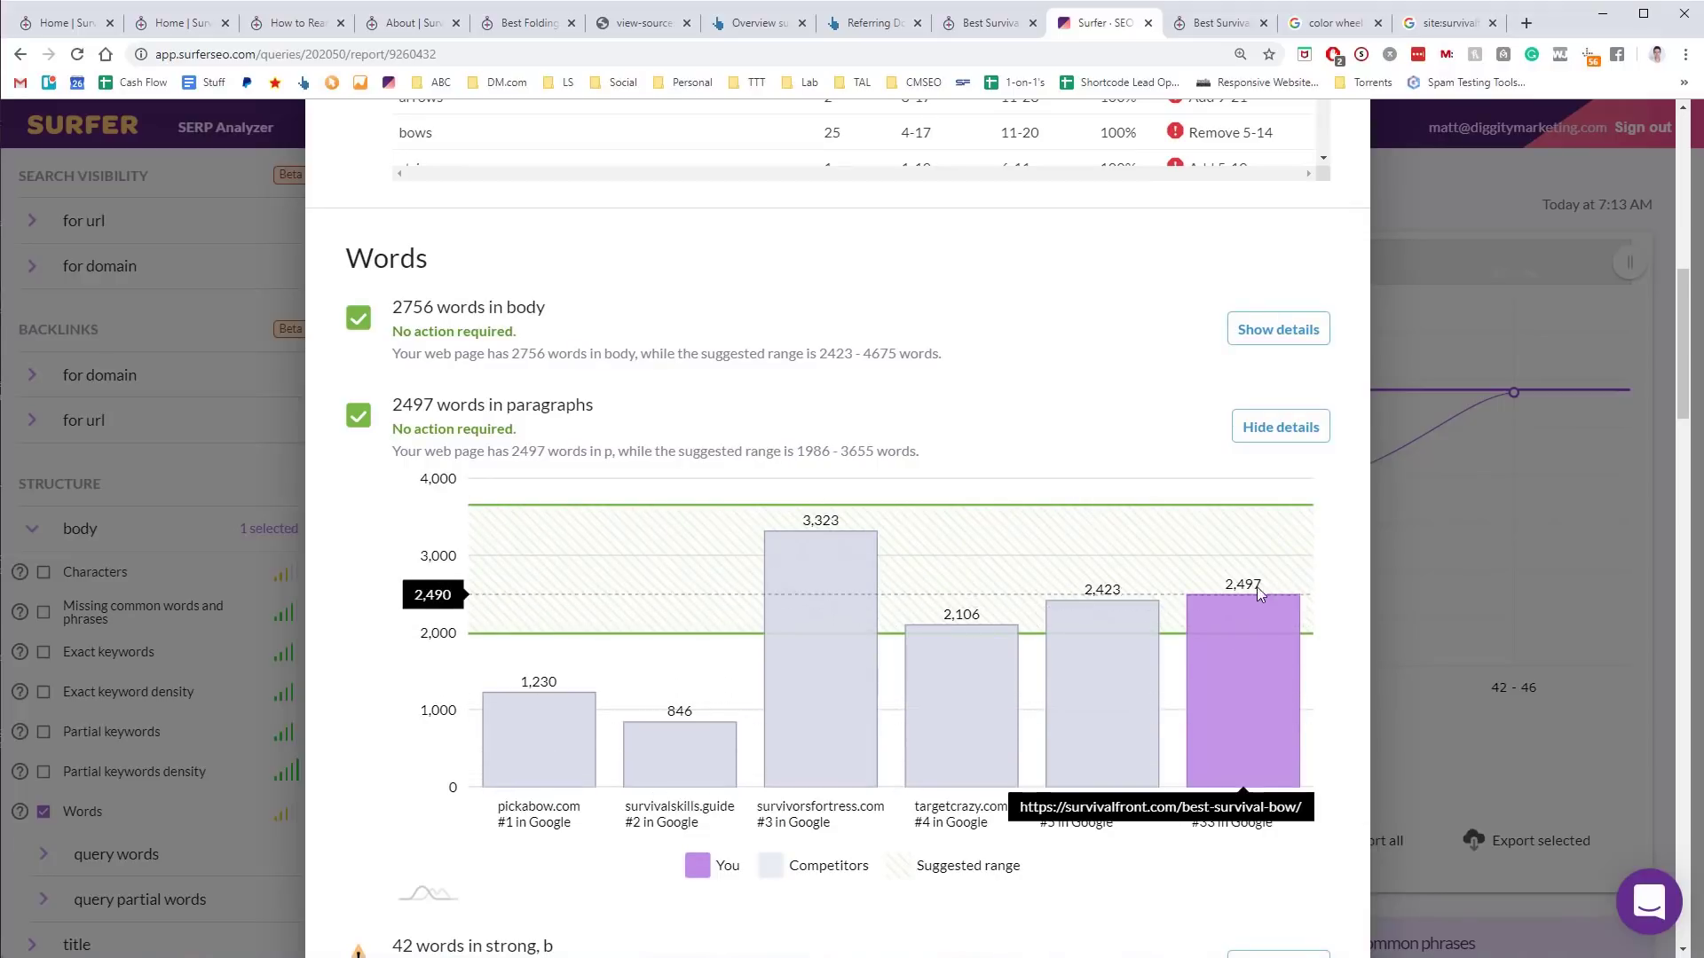
{"action": "left_click", "coordinate": [1280, 435]}
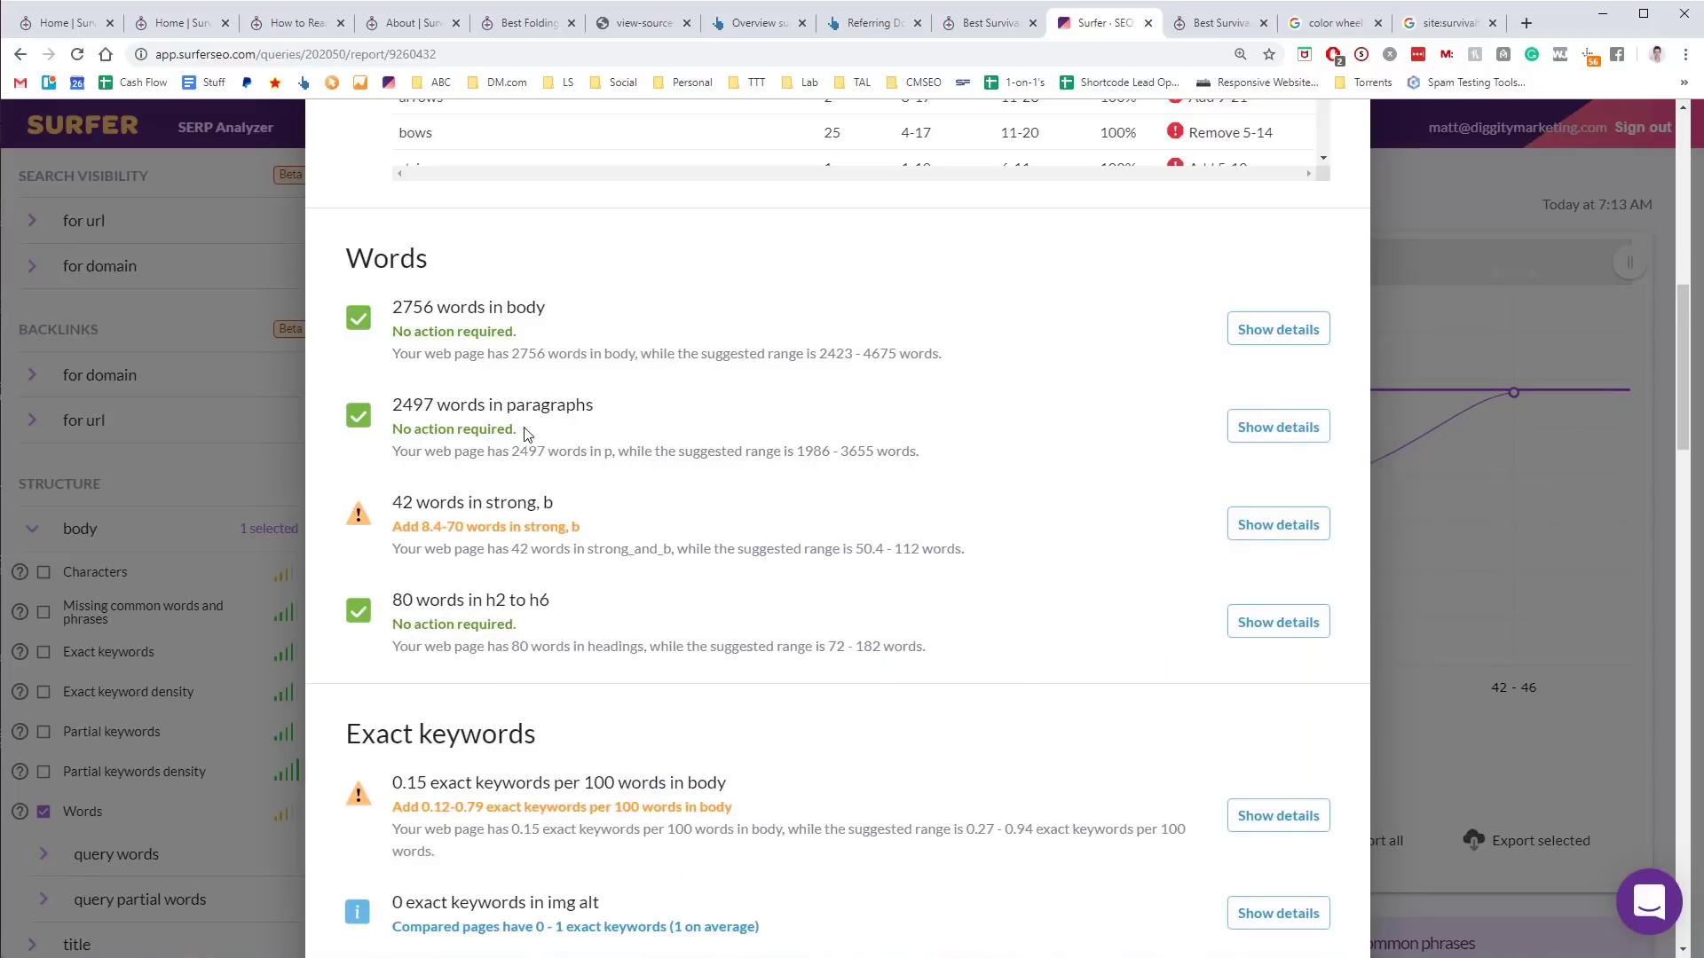
{"action": "left_click", "coordinate": [1278, 440]}
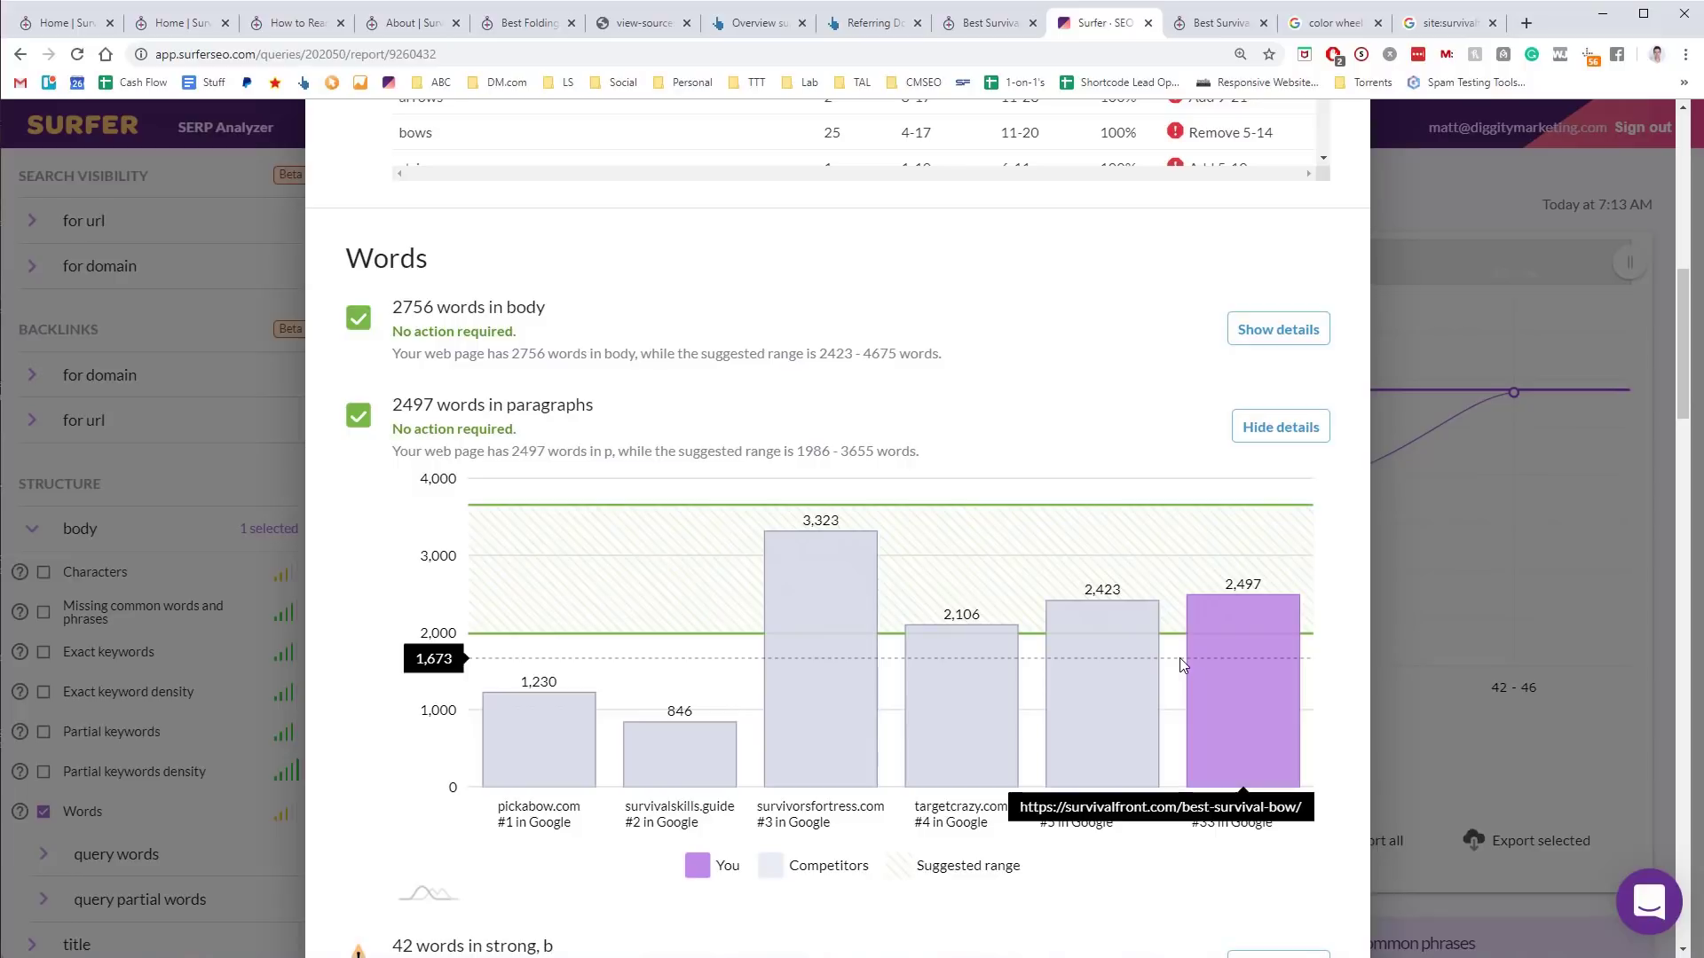
{"action": "scroll", "coordinate": [995, 573], "scroll_direction": "down", "scroll_amount": 6}
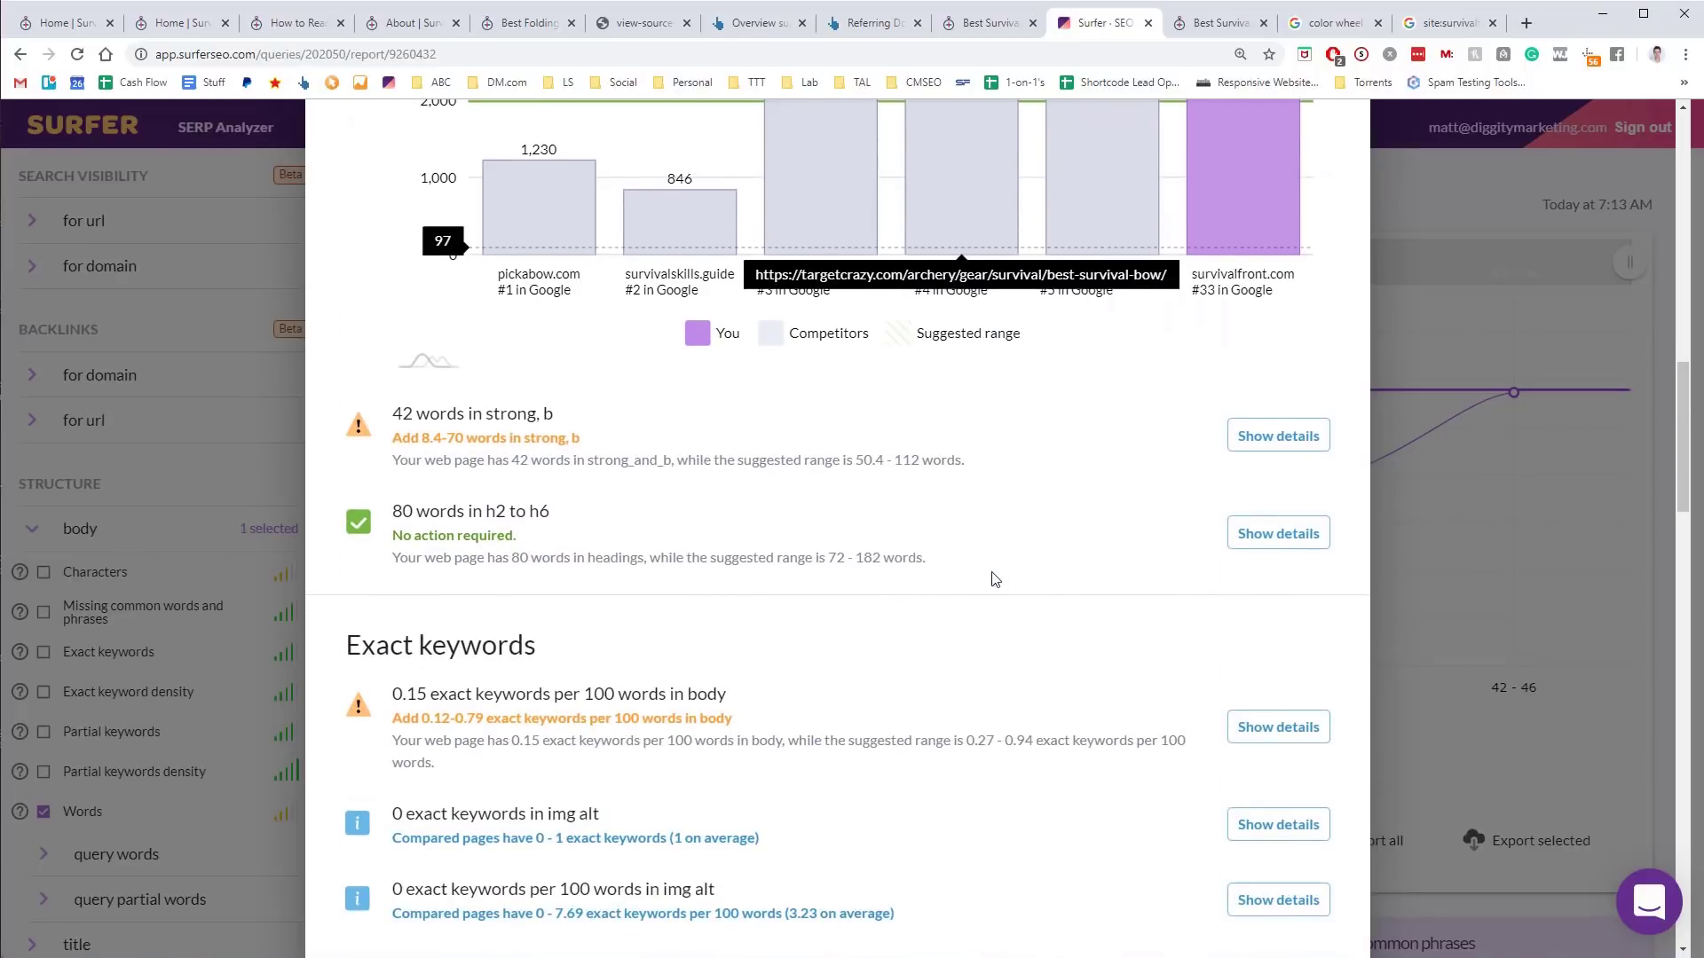
{"action": "scroll", "coordinate": [901, 536], "scroll_direction": "up", "scroll_amount": 5}
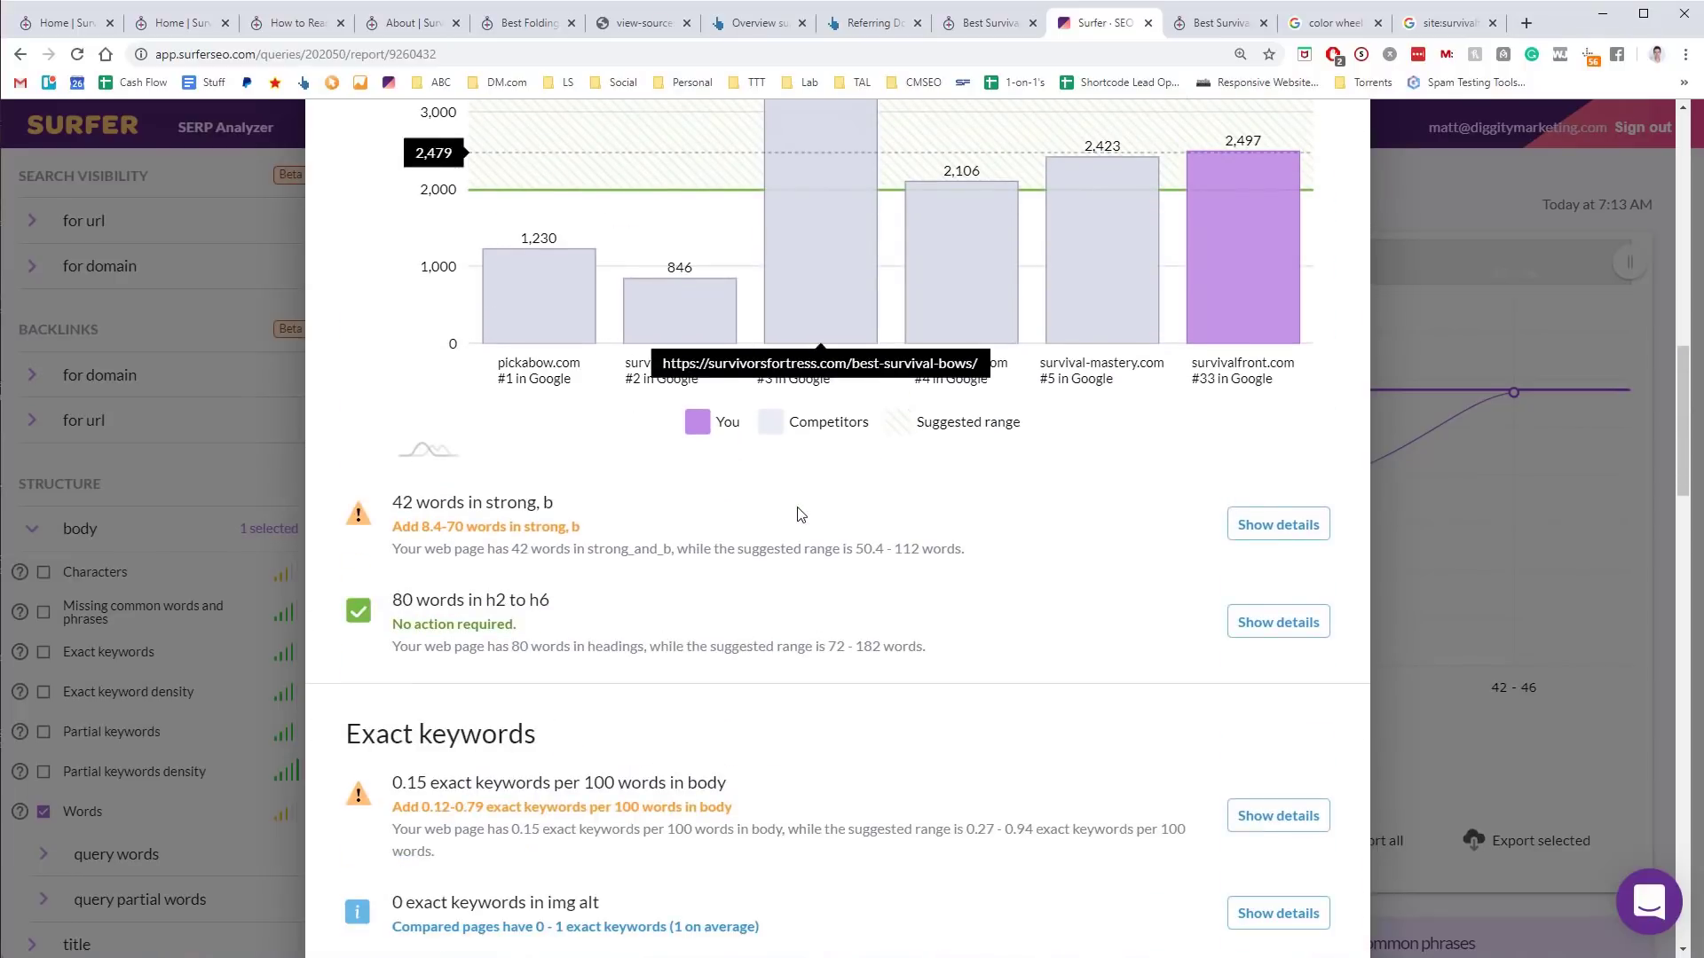
Examine the rest of the audit from Exact keywords to Load time, focusing on page load time, and return to its beginning
{"action": "scroll", "coordinate": [801, 515], "scroll_direction": "down", "scroll_amount": 20}
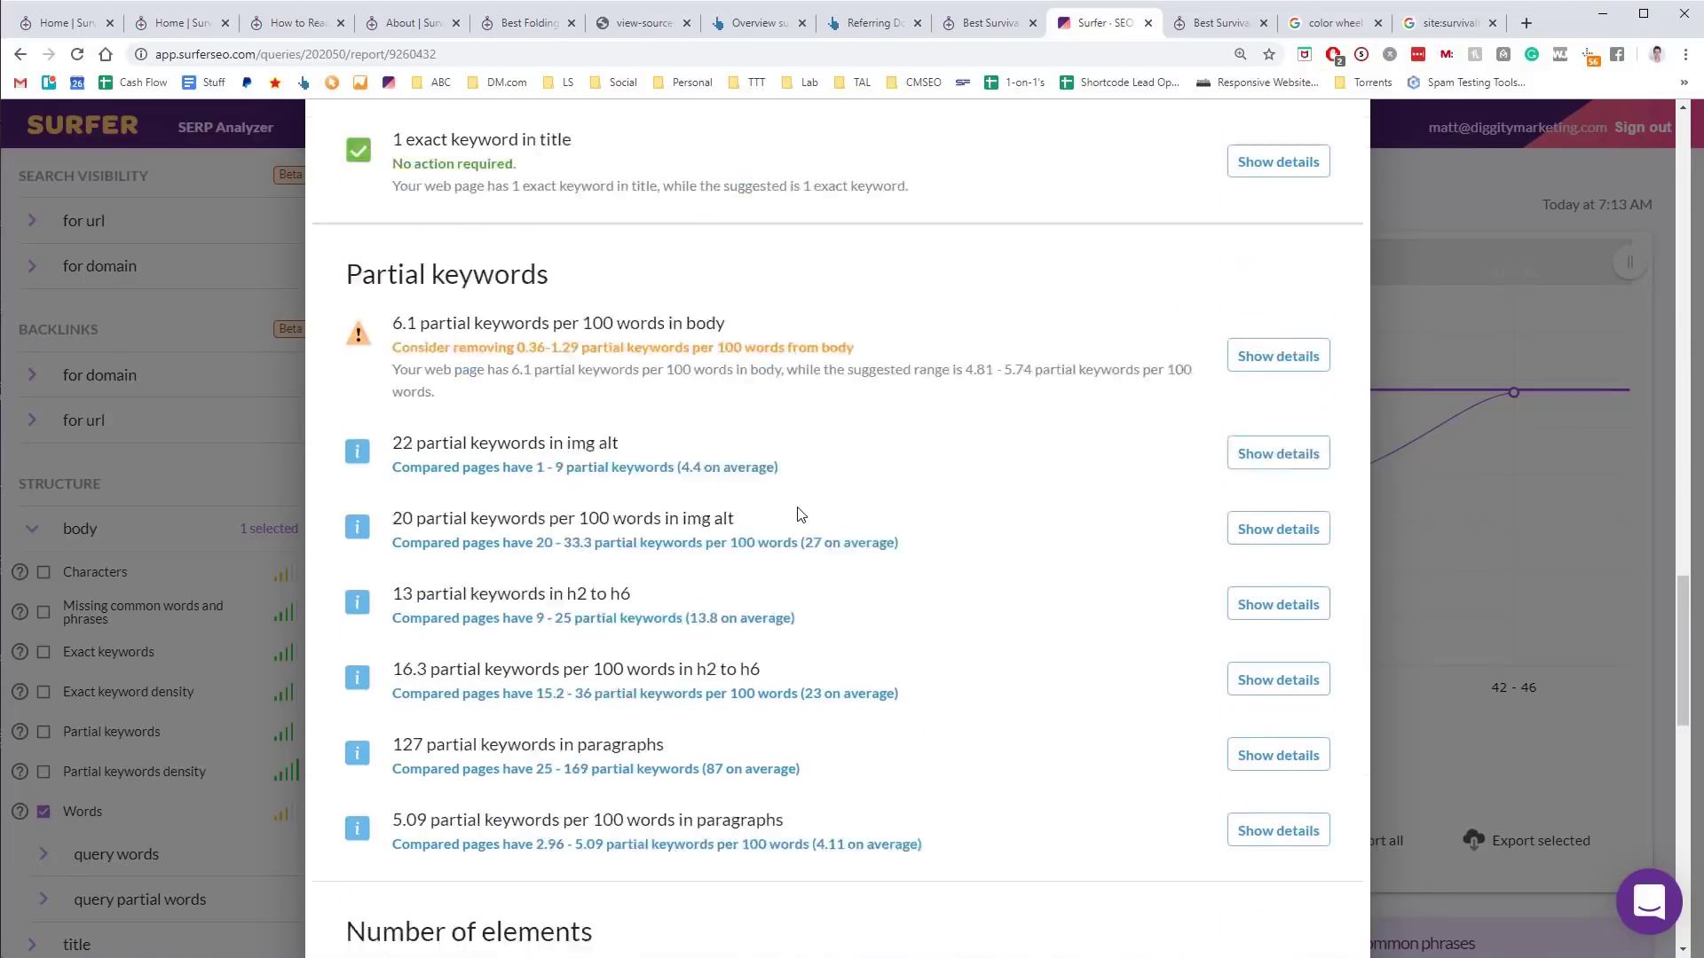
{"action": "scroll", "coordinate": [800, 514], "scroll_direction": "down", "scroll_amount": 10}
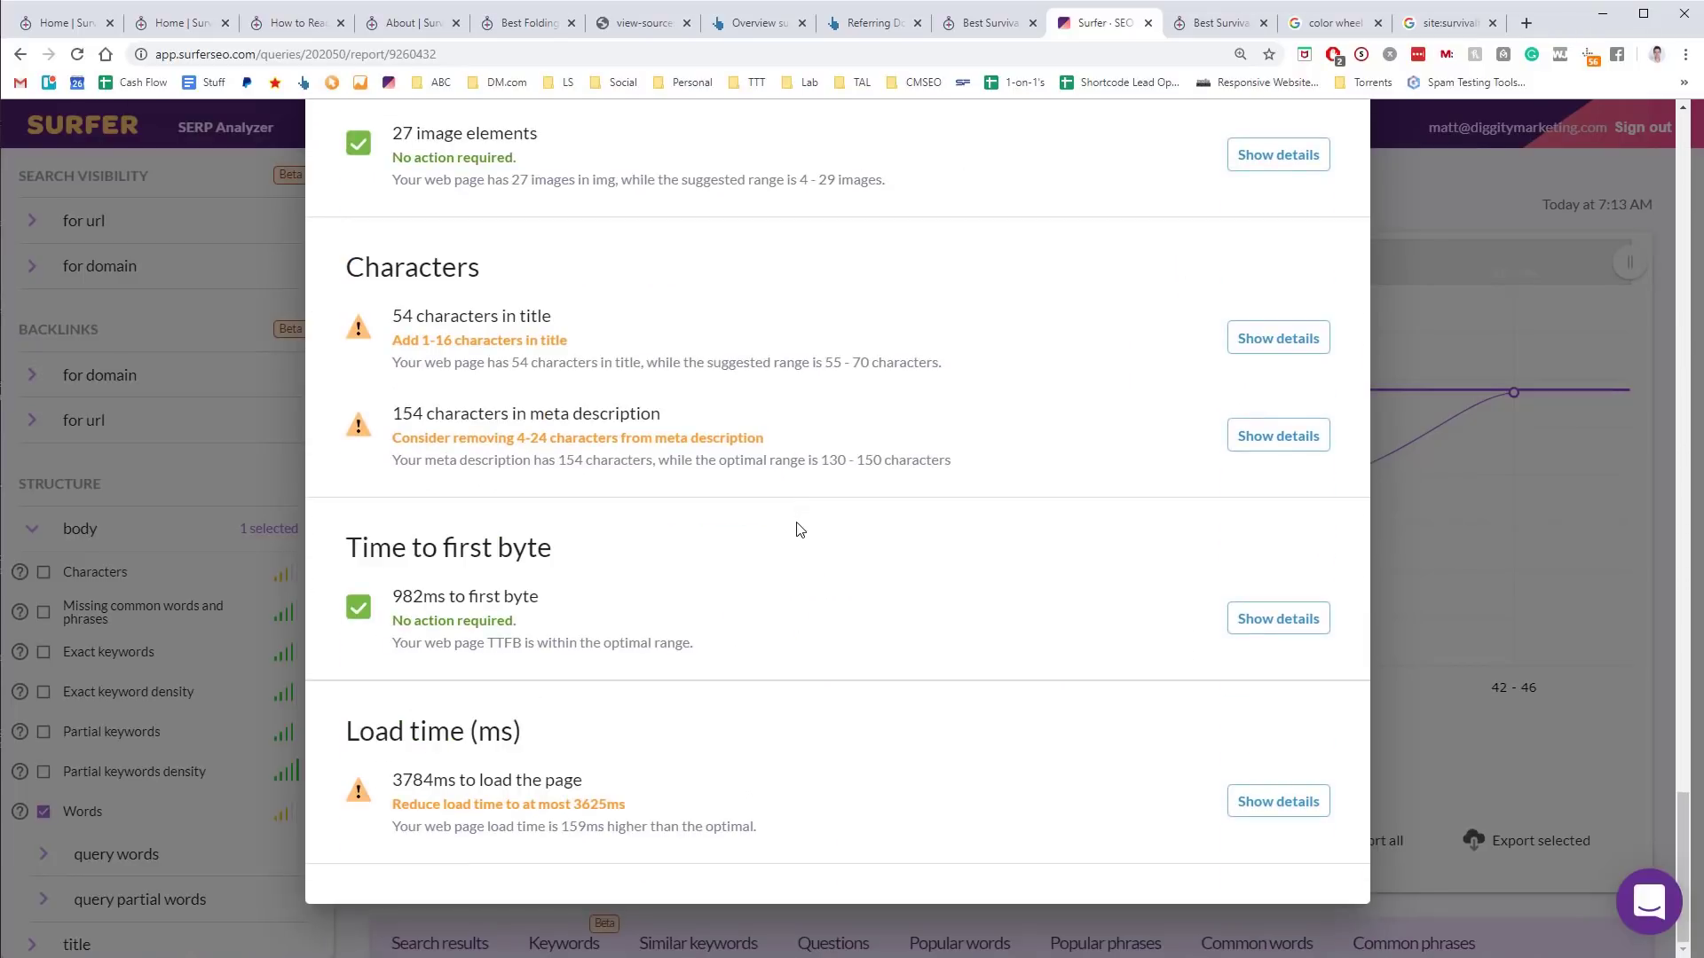
{"action": "scroll", "coordinate": [802, 552], "scroll_direction": "up", "scroll_amount": 5}
{"action": "scroll", "coordinate": [799, 552], "scroll_direction": "down", "scroll_amount": 5}
{"action": "double_click", "coordinate": [414, 777]}
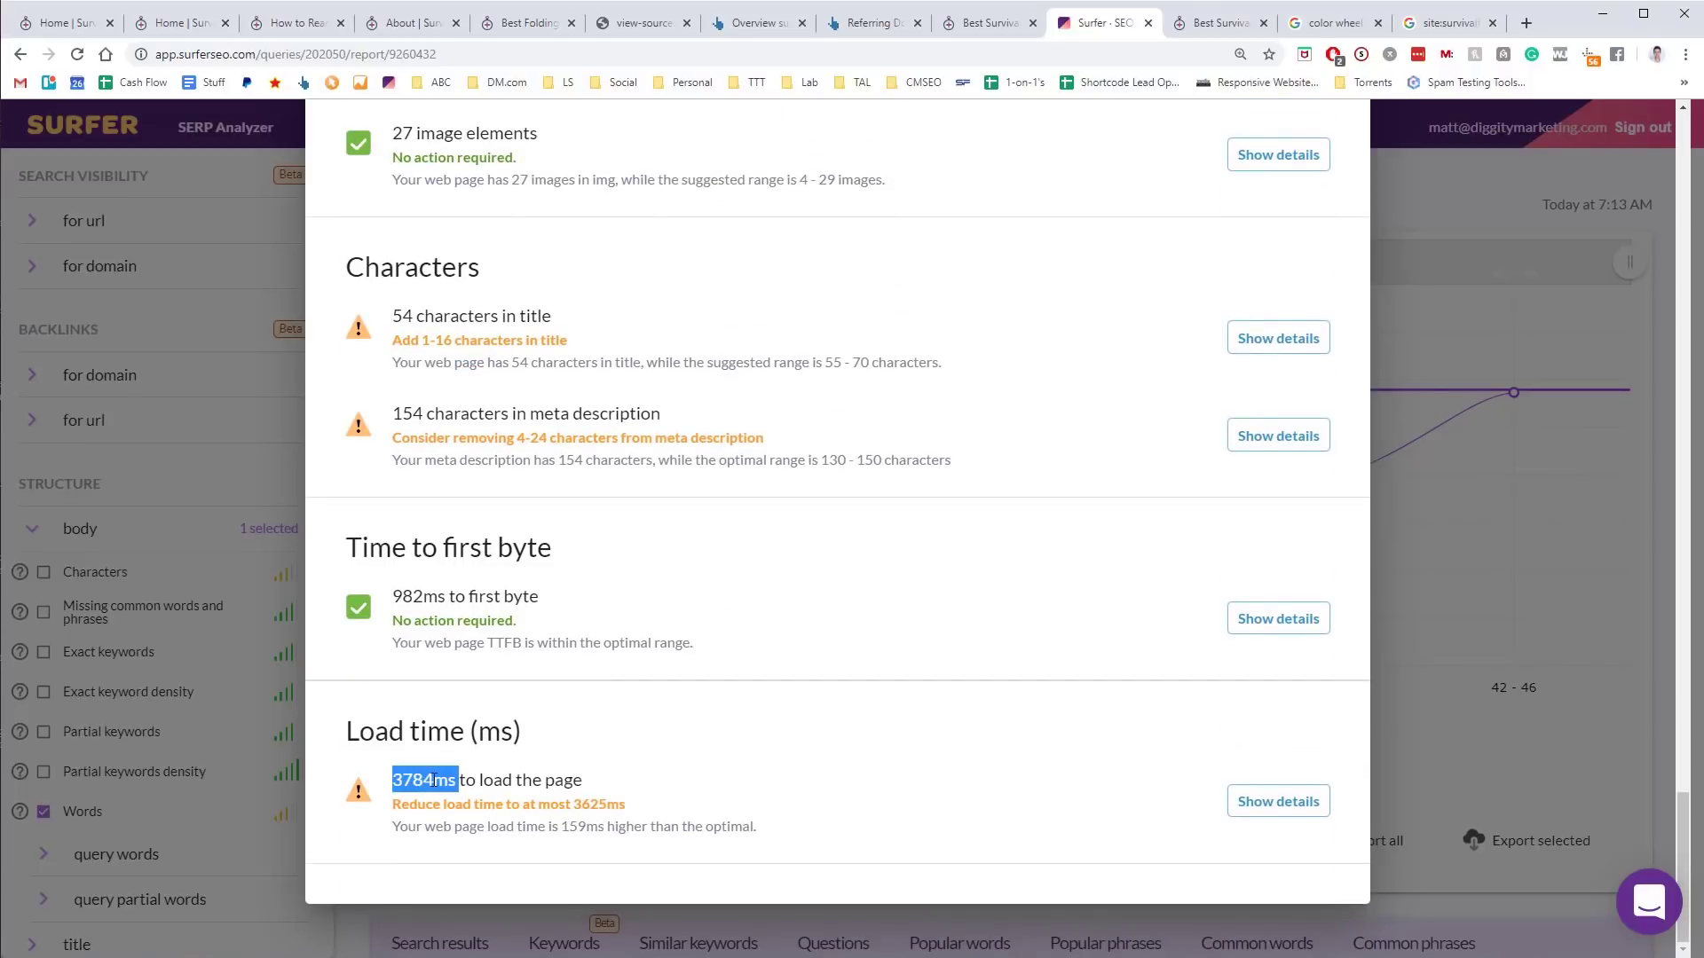
{"action": "double_click", "coordinate": [568, 827]}
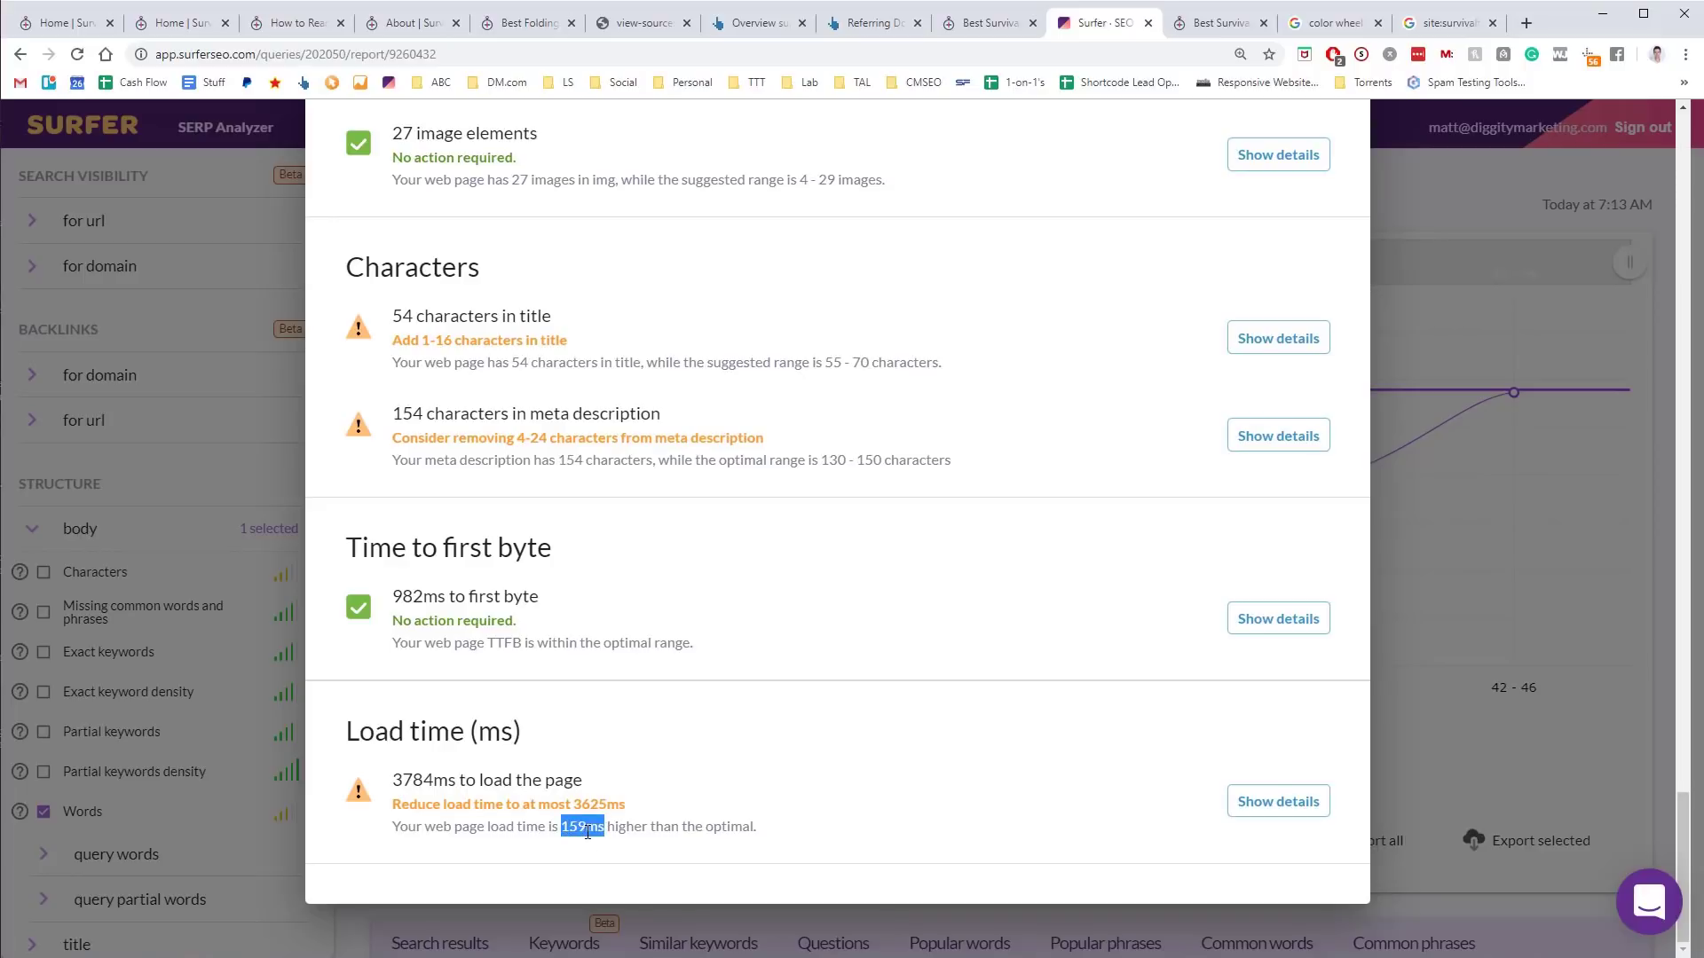
{"action": "double_click", "coordinate": [417, 781]}
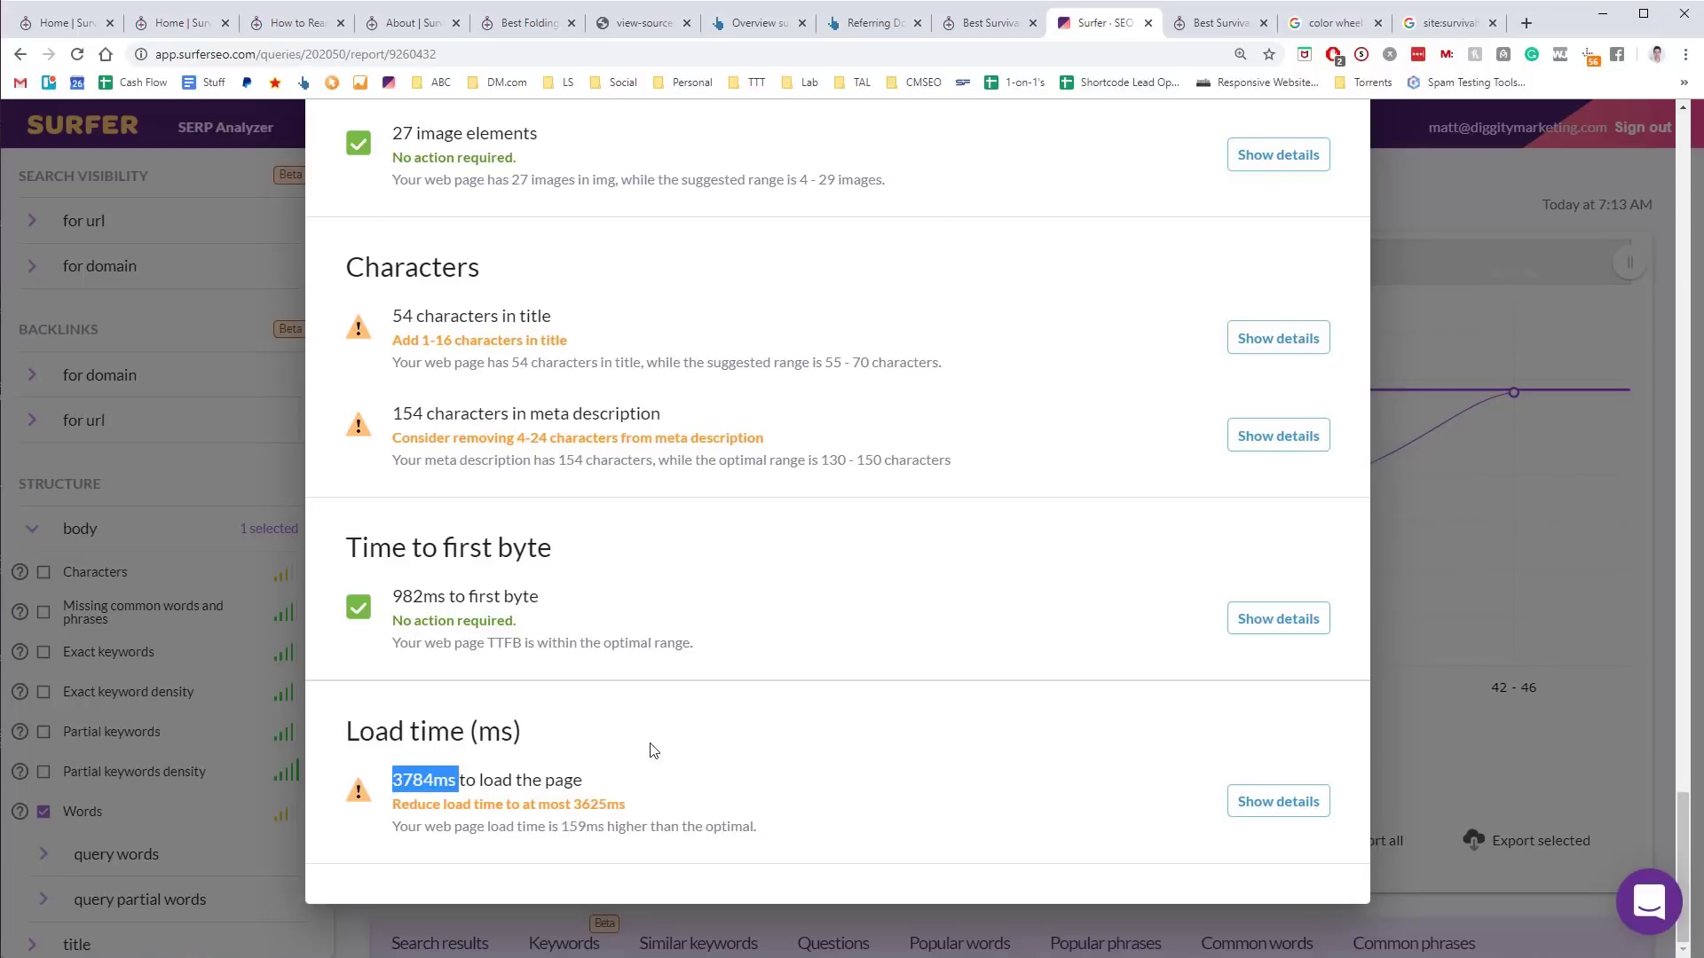
{"action": "scroll", "coordinate": [652, 777], "scroll_direction": "up", "scroll_amount": 20}
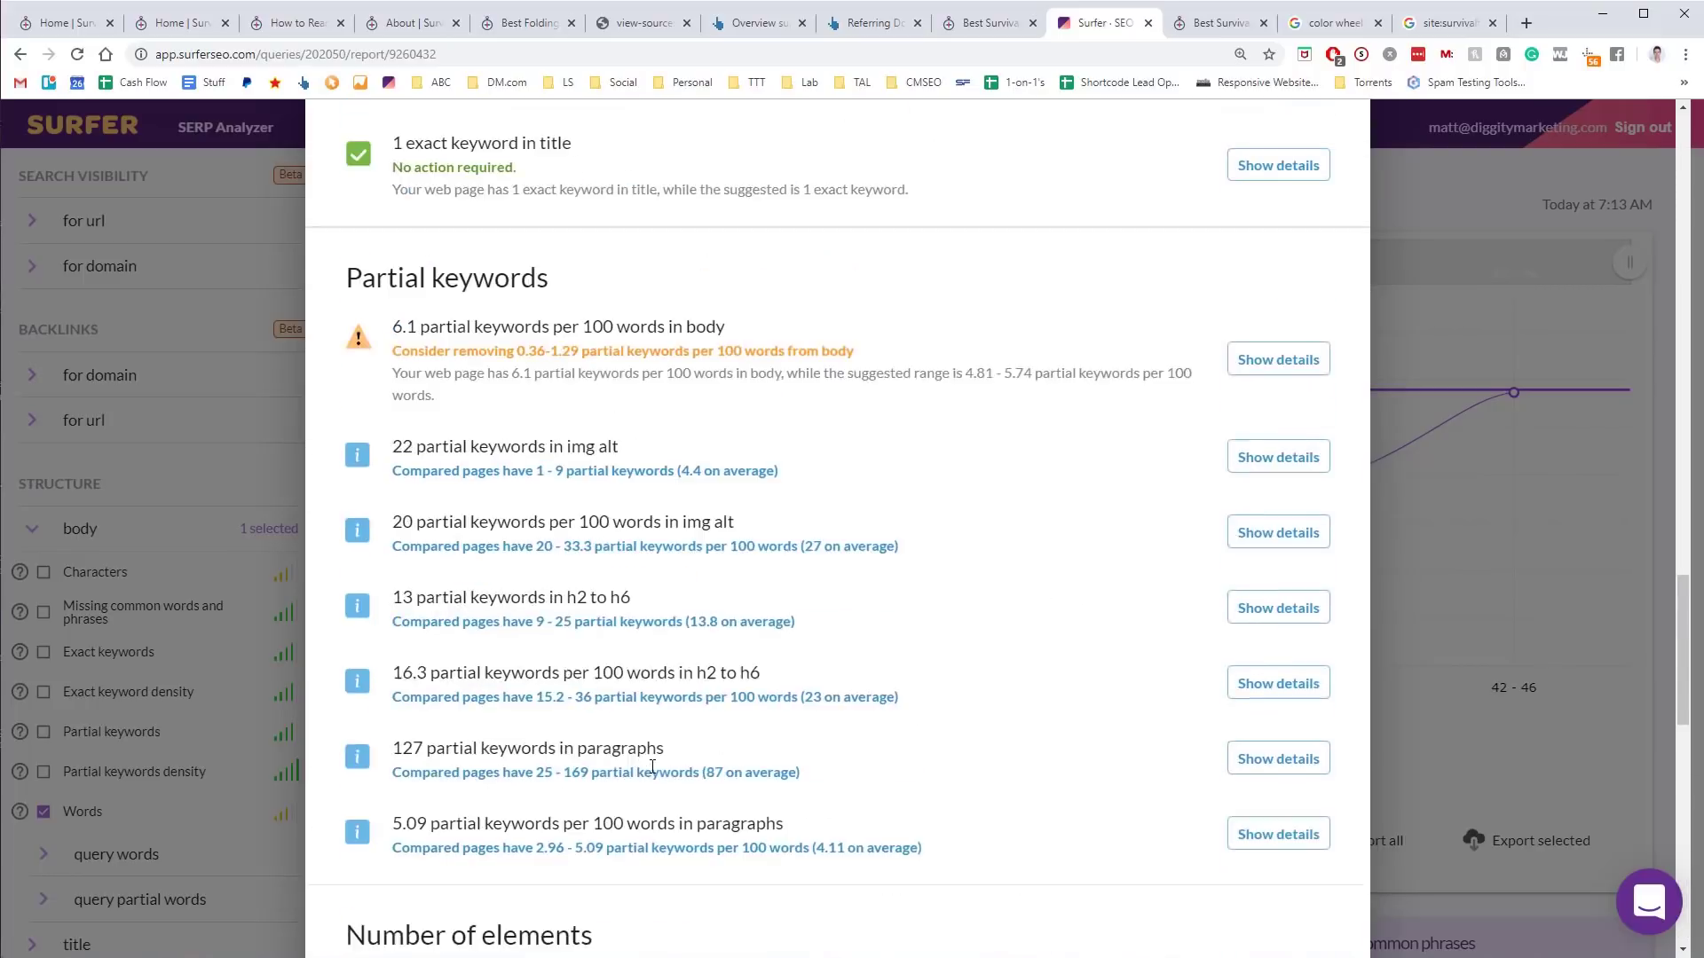
{"action": "scroll", "coordinate": [652, 777], "scroll_direction": "up", "scroll_amount": 5}
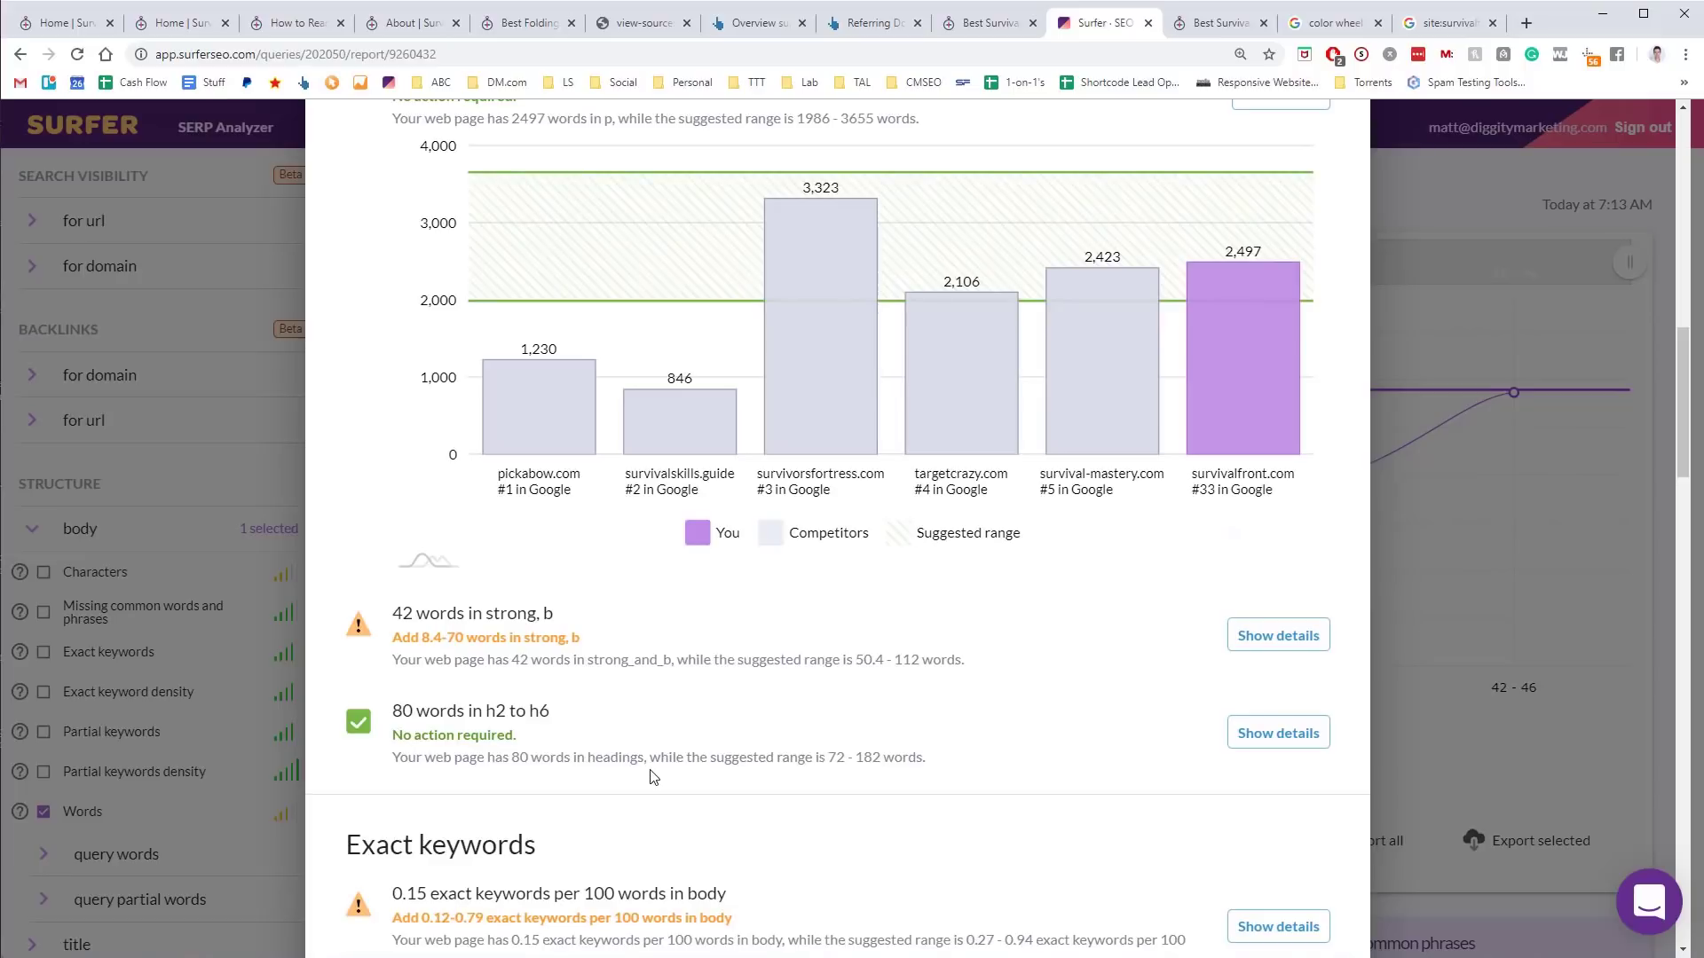
{"action": "scroll", "coordinate": [652, 776], "scroll_direction": "up", "scroll_amount": 10}
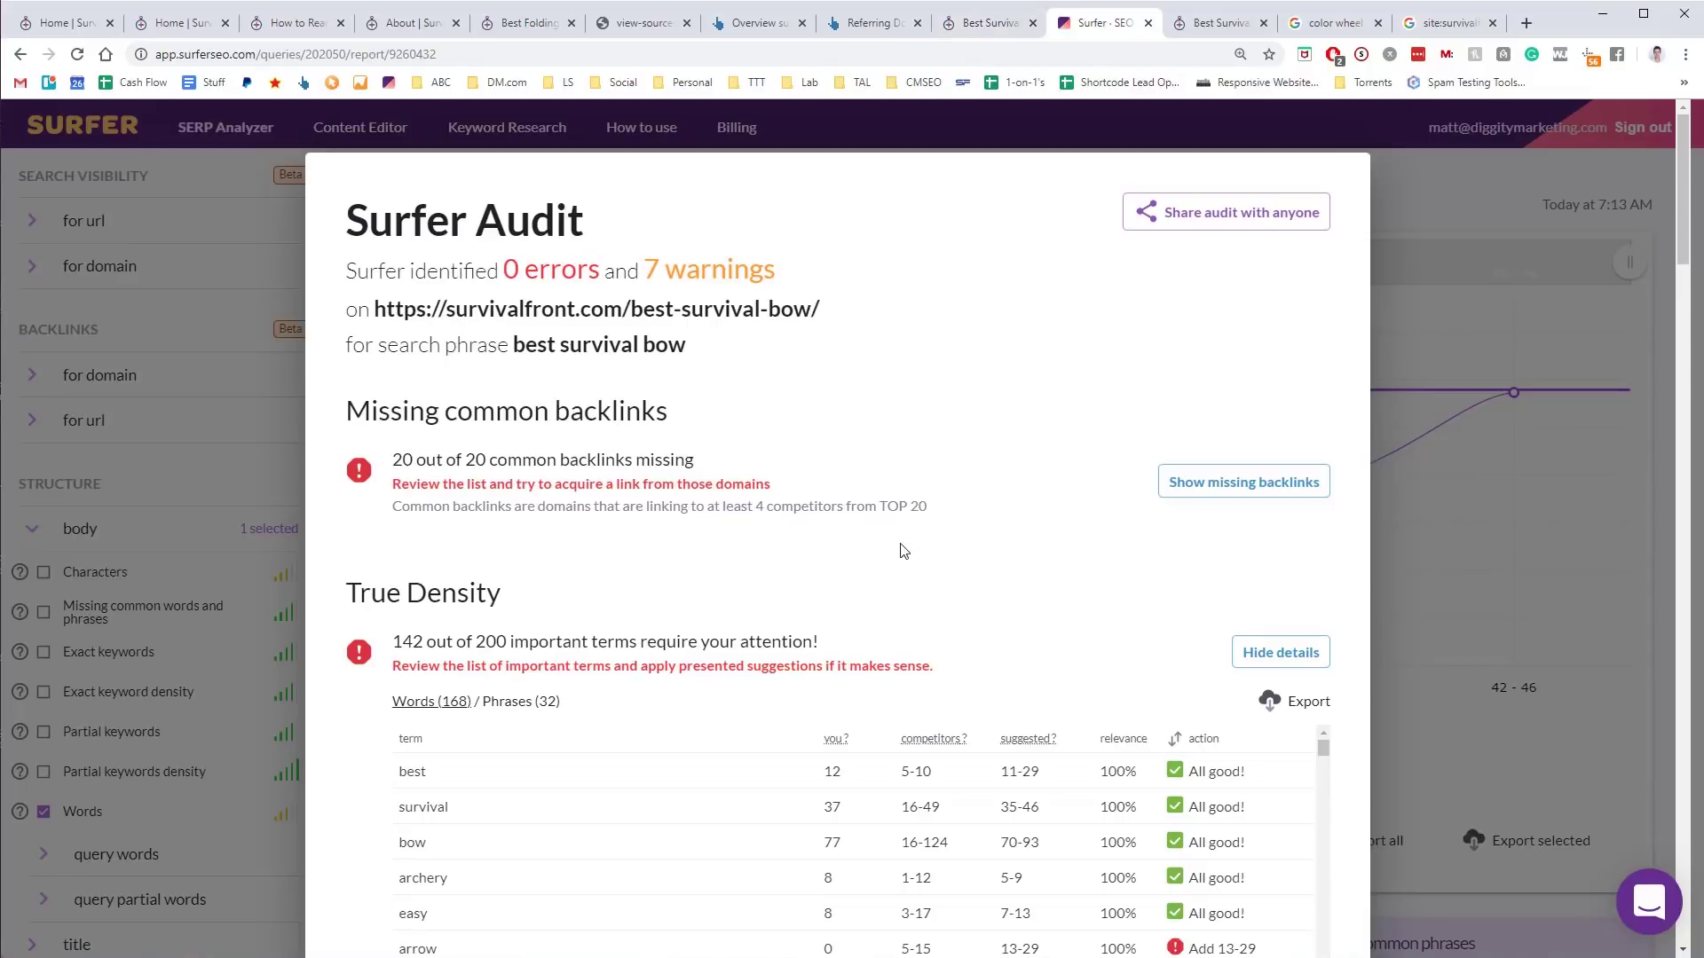
Switch to the Survival Front homepage and examine its Product Reviews, Guides and Buying Guides sections
{"action": "left_click", "coordinate": [64, 24]}
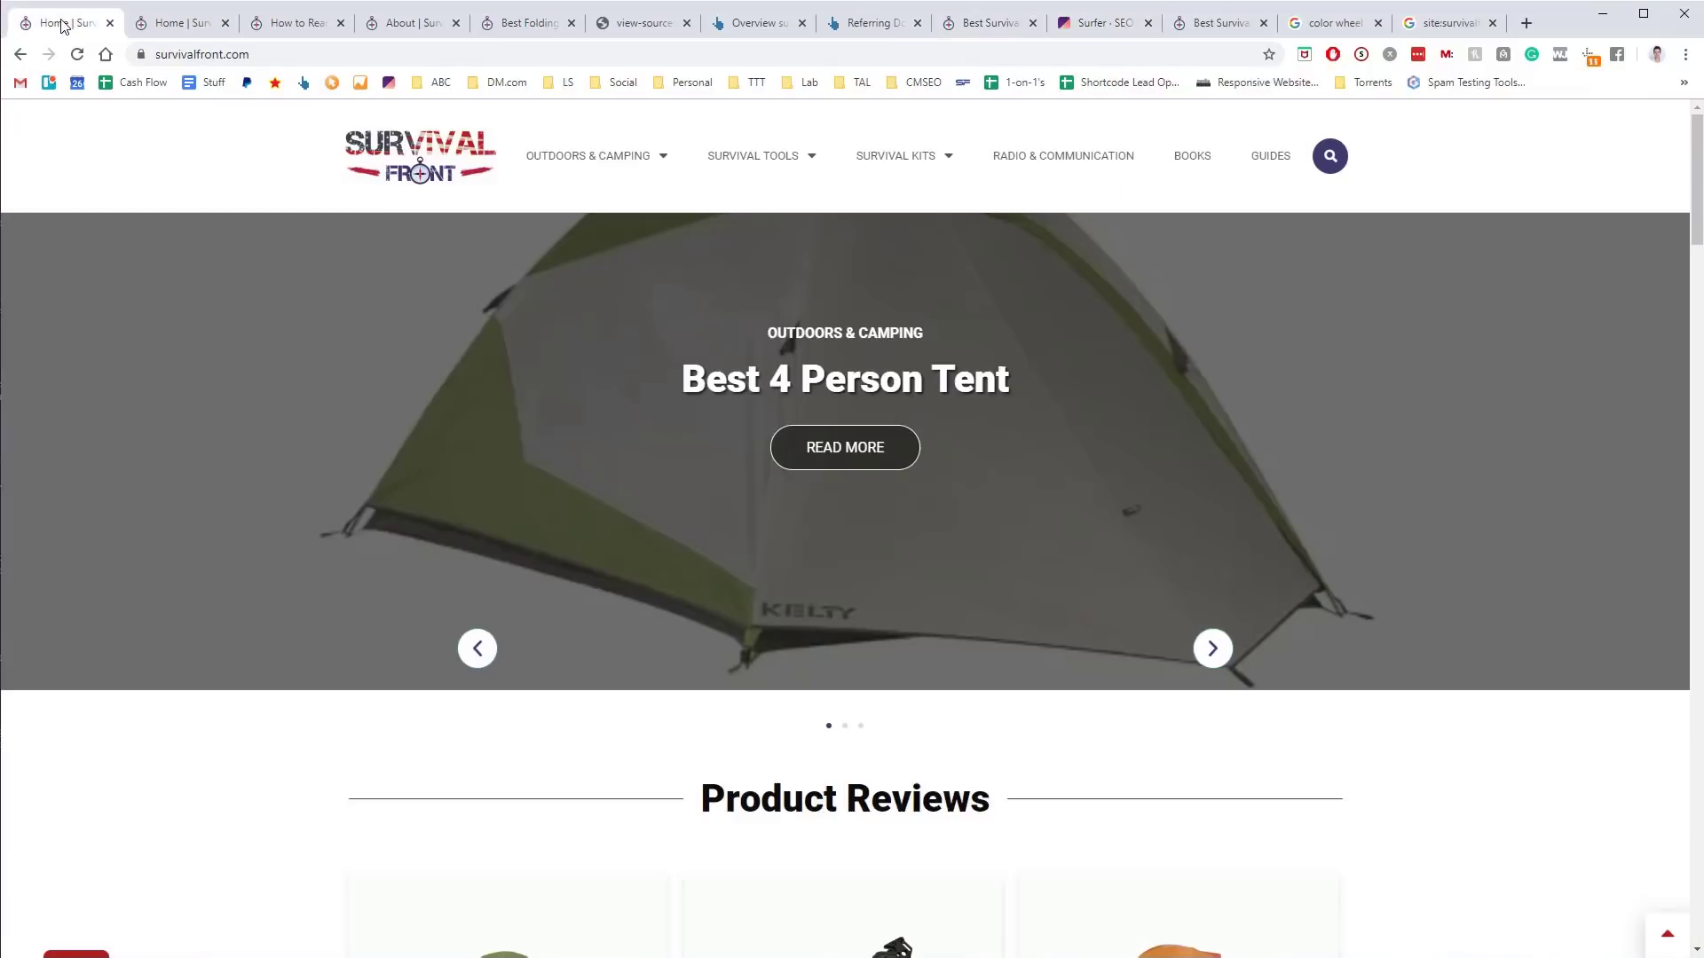
{"action": "scroll", "coordinate": [524, 498], "scroll_direction": "down", "scroll_amount": 15}
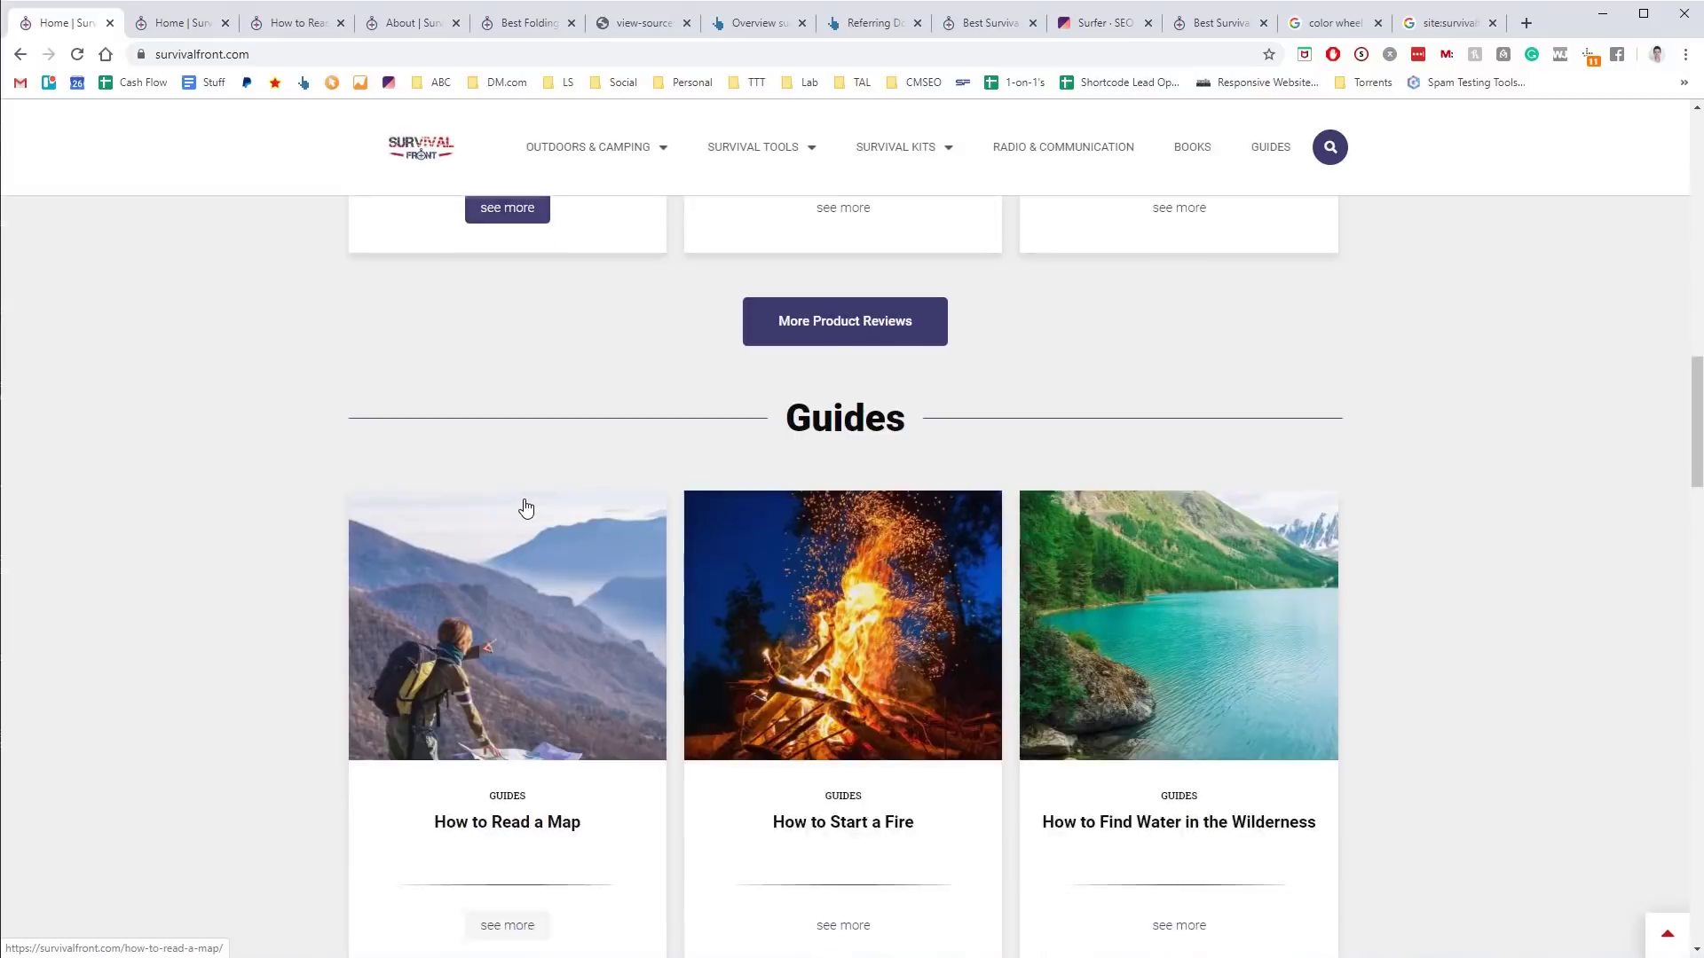
{"action": "scroll", "coordinate": [527, 507], "scroll_direction": "up", "scroll_amount": 4}
{"action": "scroll", "coordinate": [527, 508], "scroll_direction": "up", "scroll_amount": 11}
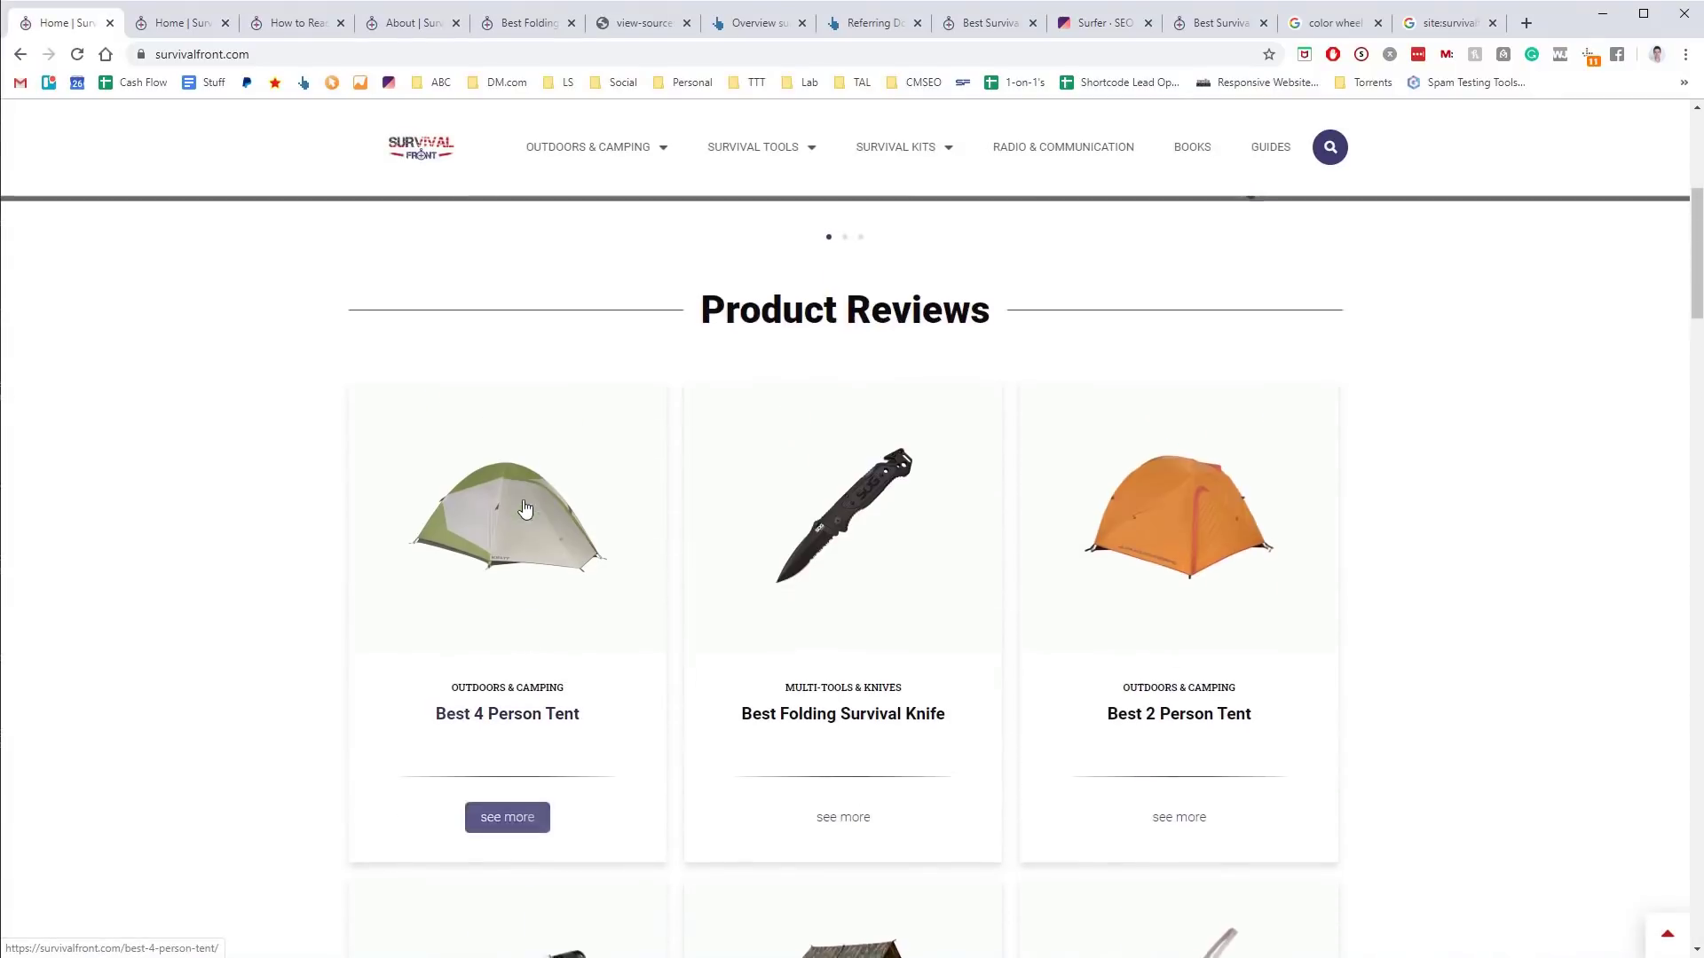
{"action": "scroll", "coordinate": [524, 508], "scroll_direction": "down", "scroll_amount": 12}
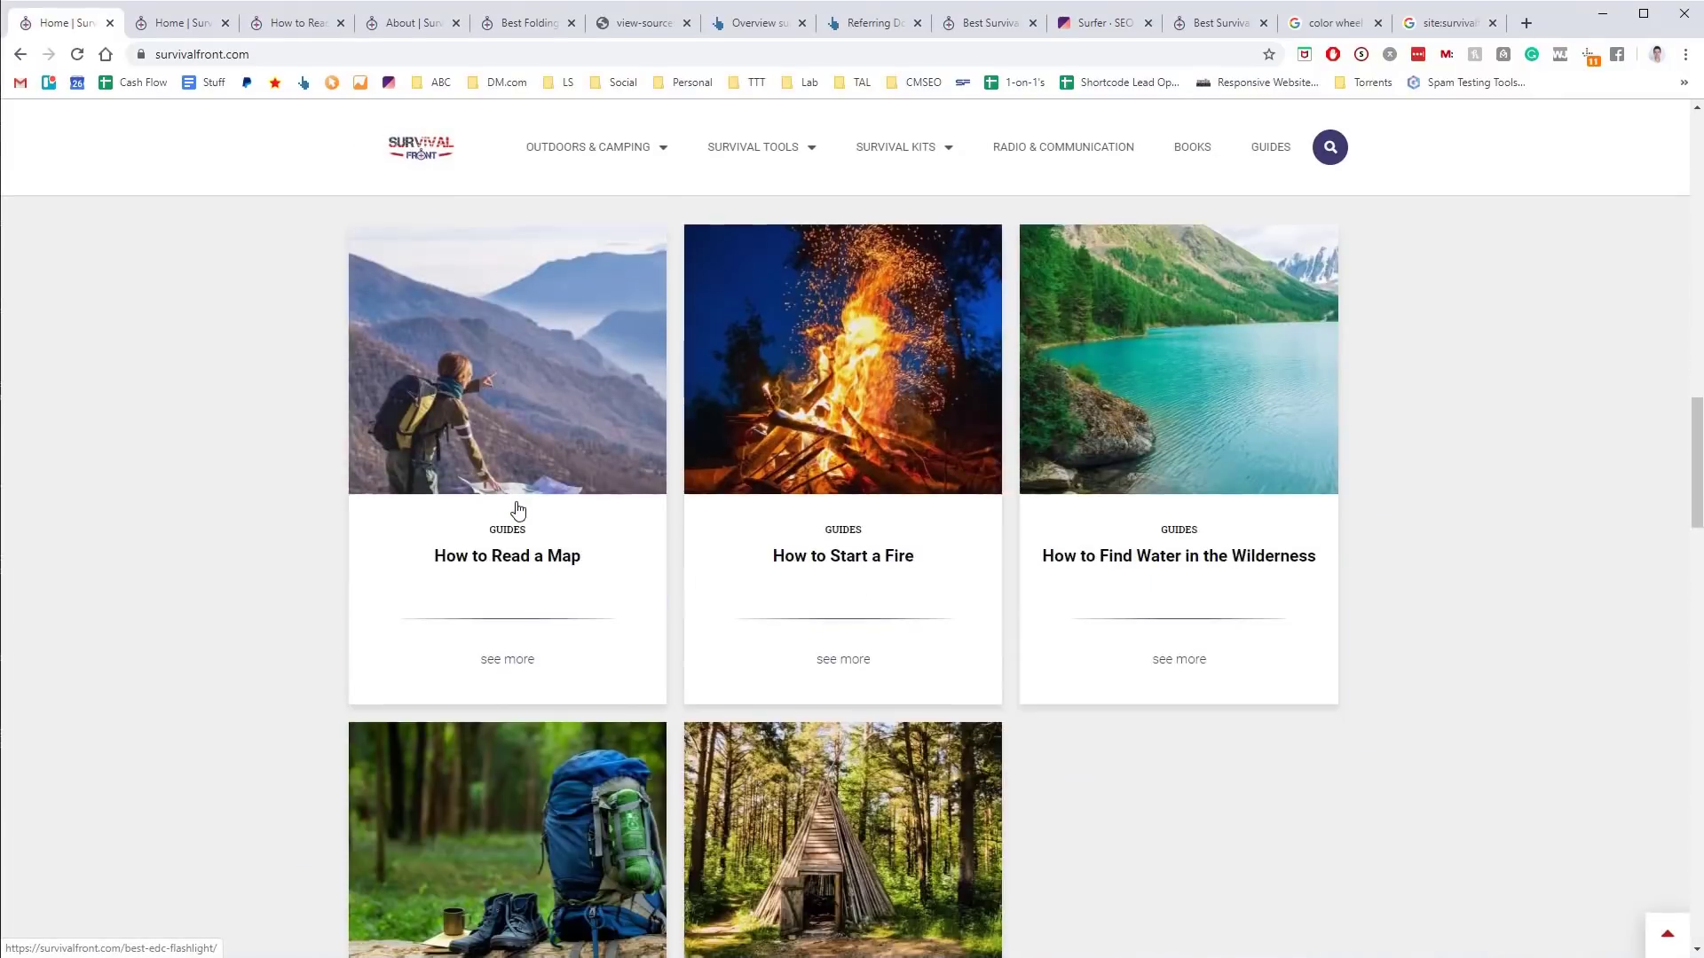
{"action": "scroll", "coordinate": [519, 510], "scroll_direction": "down", "scroll_amount": 10}
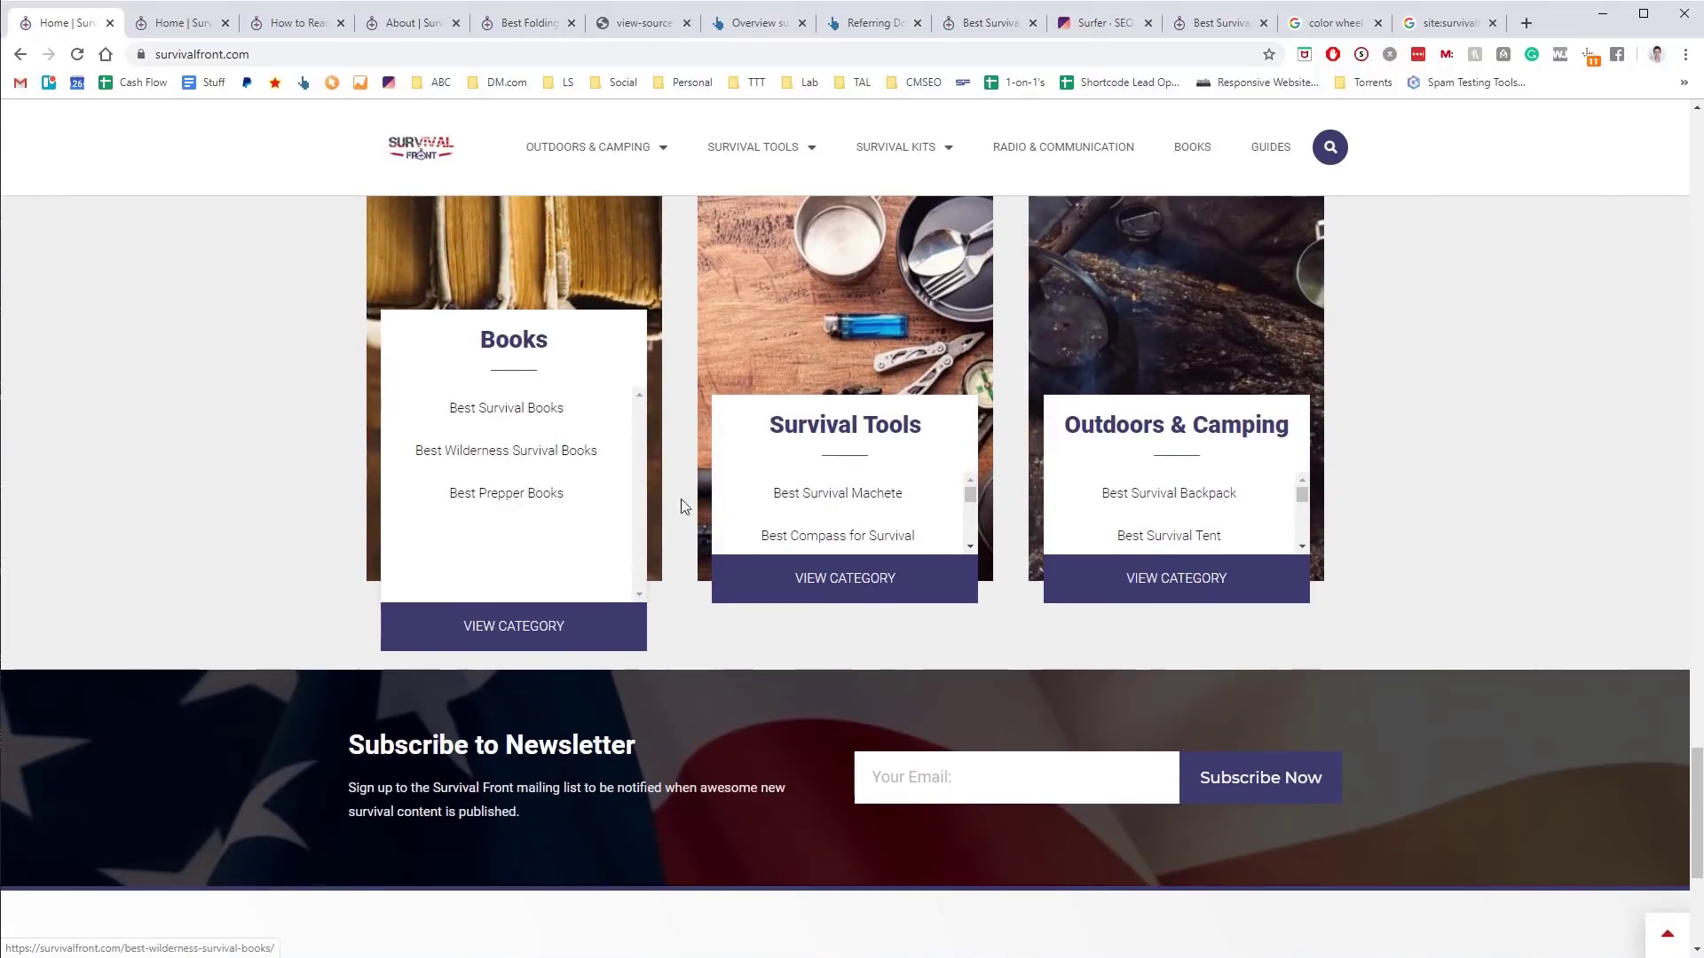
{"action": "scroll", "coordinate": [701, 504], "scroll_direction": "up", "scroll_amount": 7}
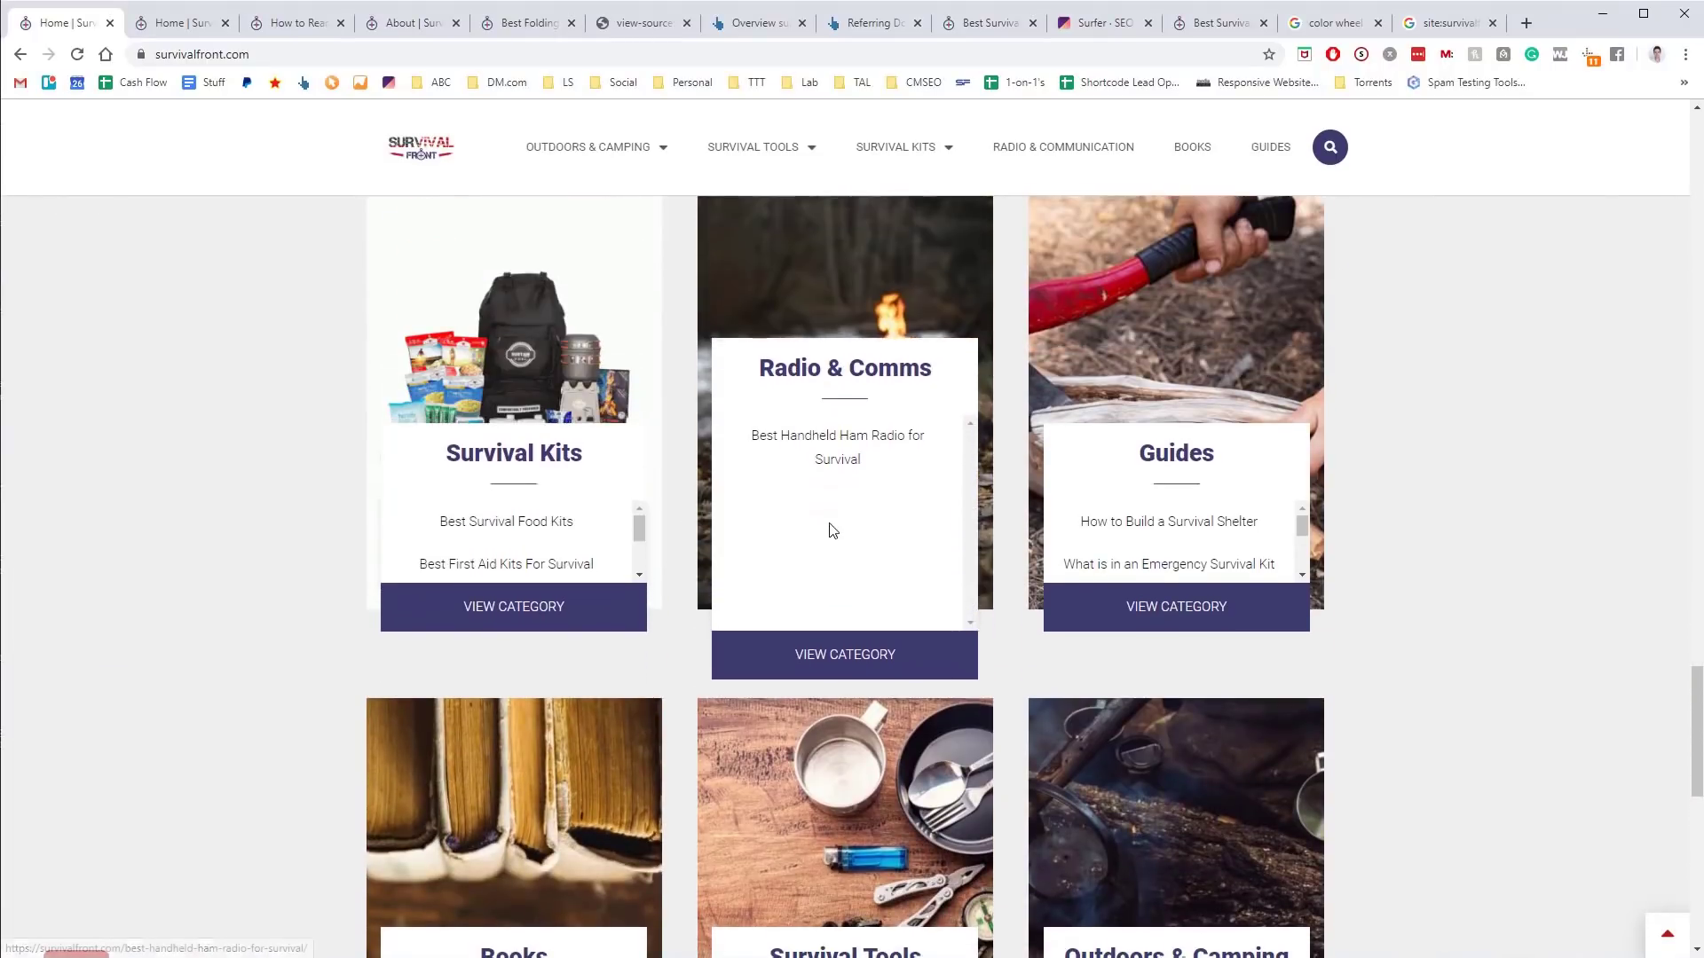
Check the site's organic keywords in Ahrefs, then review the homepage from Buying Guides back up to the banner
{"action": "left_click", "coordinate": [752, 24]}
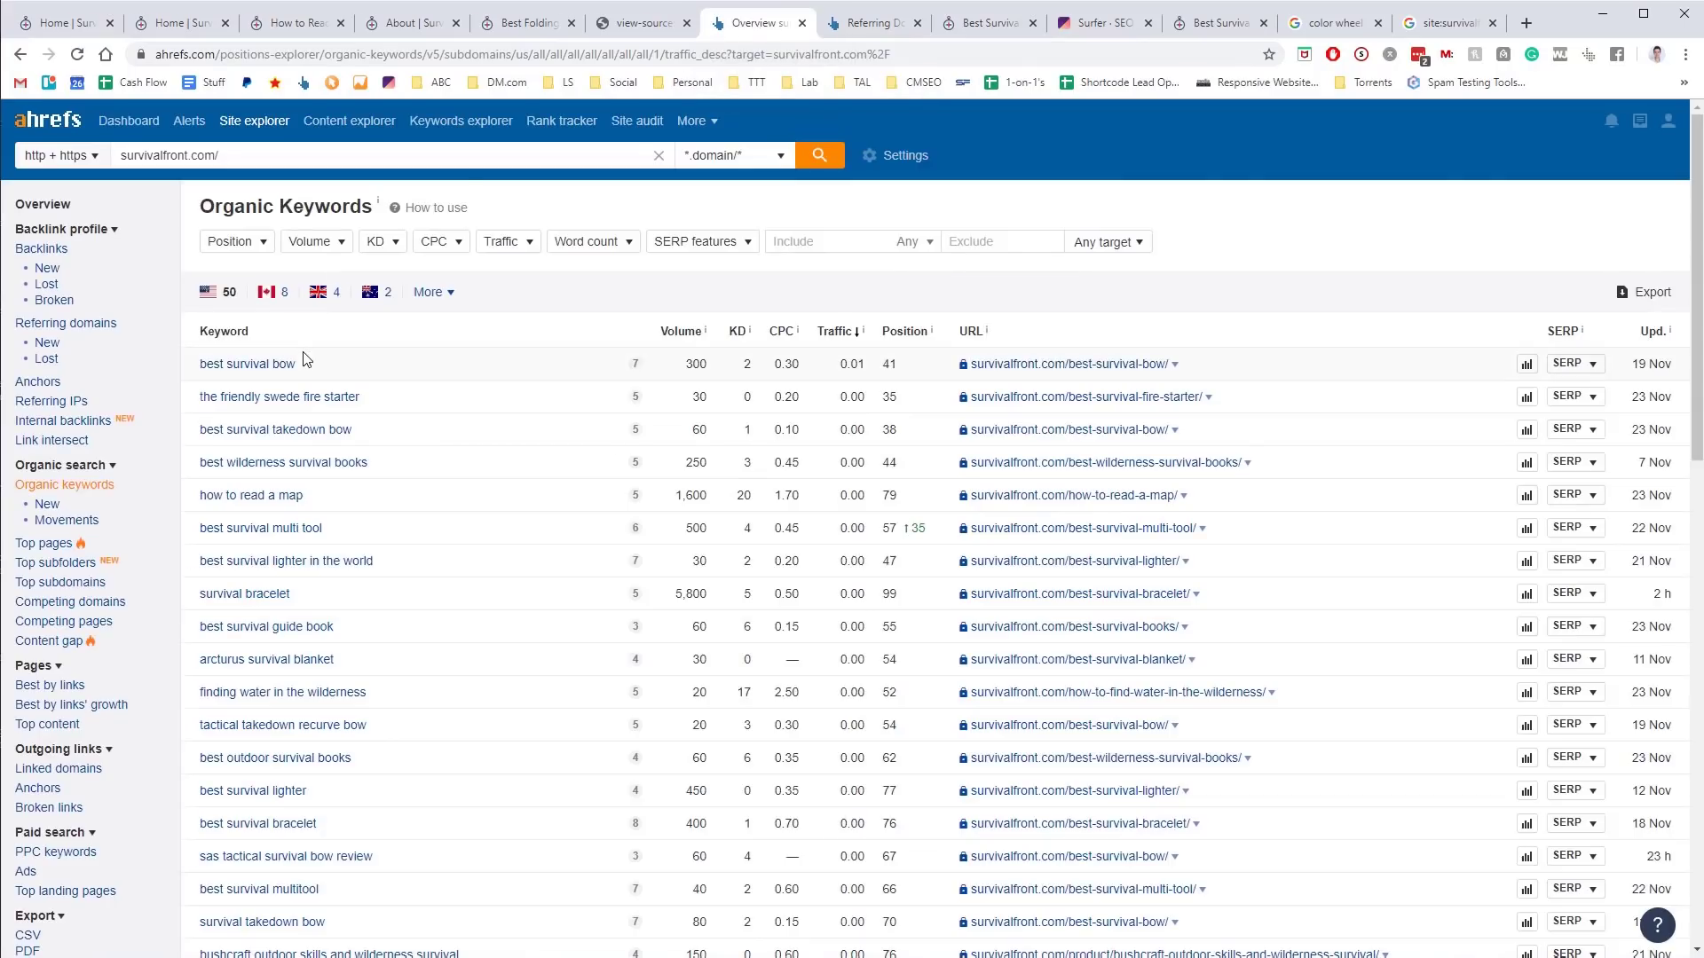
{"action": "left_click", "coordinate": [60, 23]}
{"action": "scroll", "coordinate": [844, 662], "scroll_direction": "up", "scroll_amount": 8}
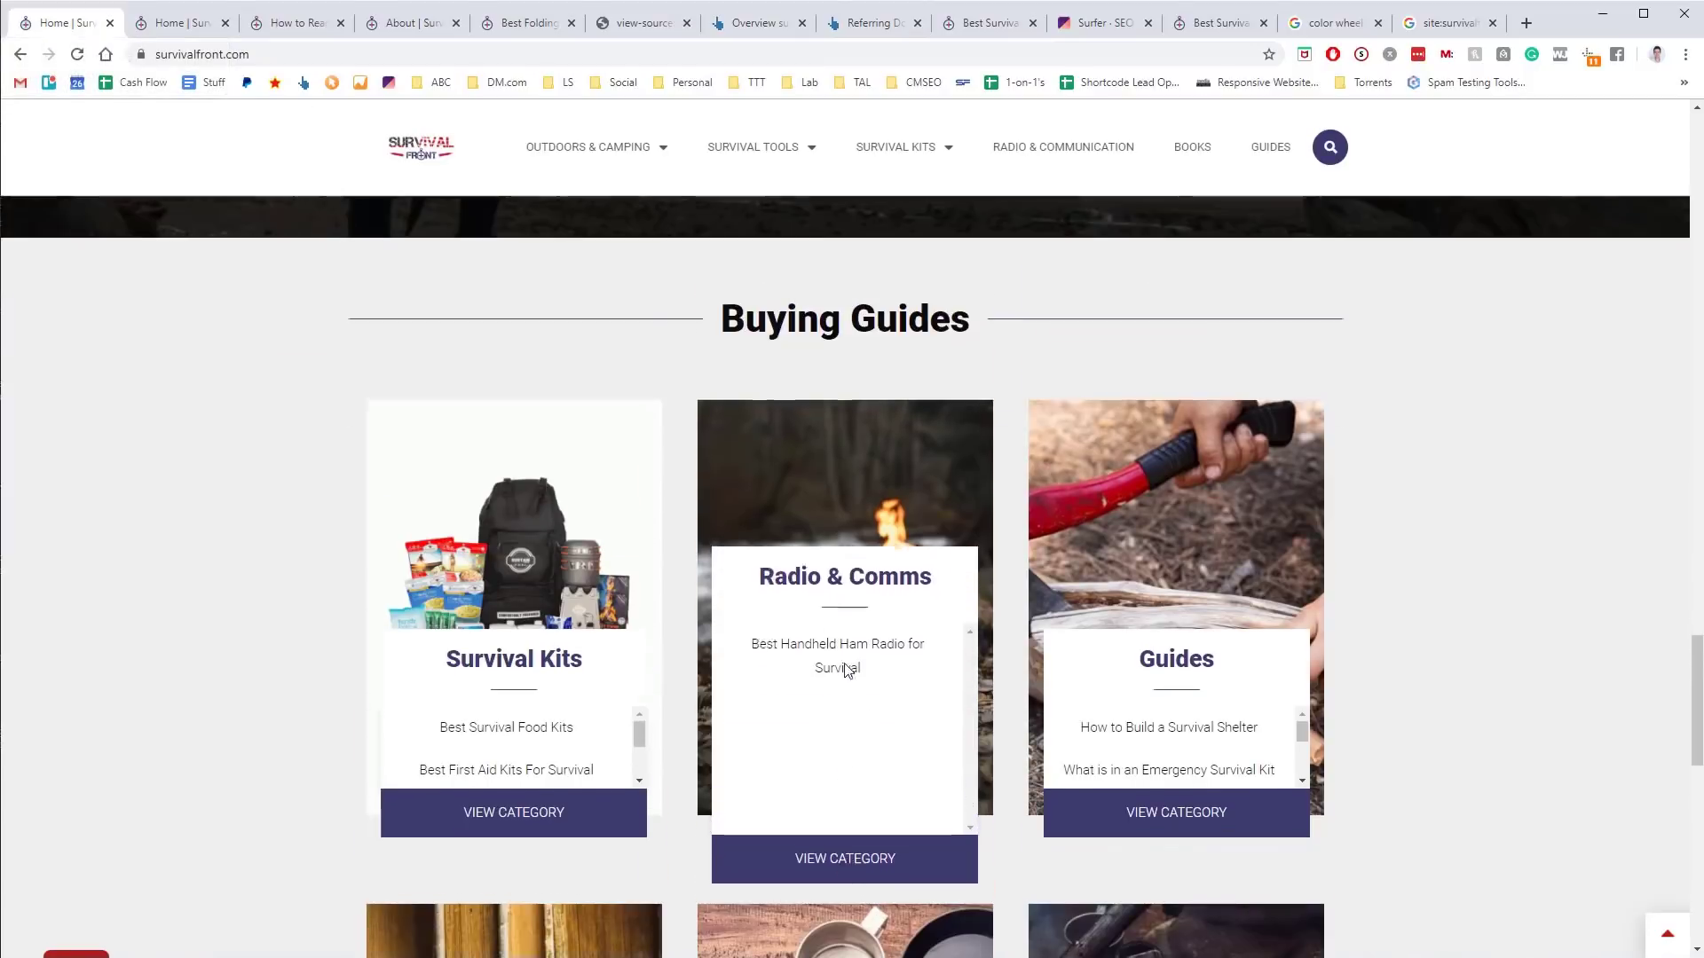
{"action": "scroll", "coordinate": [844, 663], "scroll_direction": "up", "scroll_amount": 20}
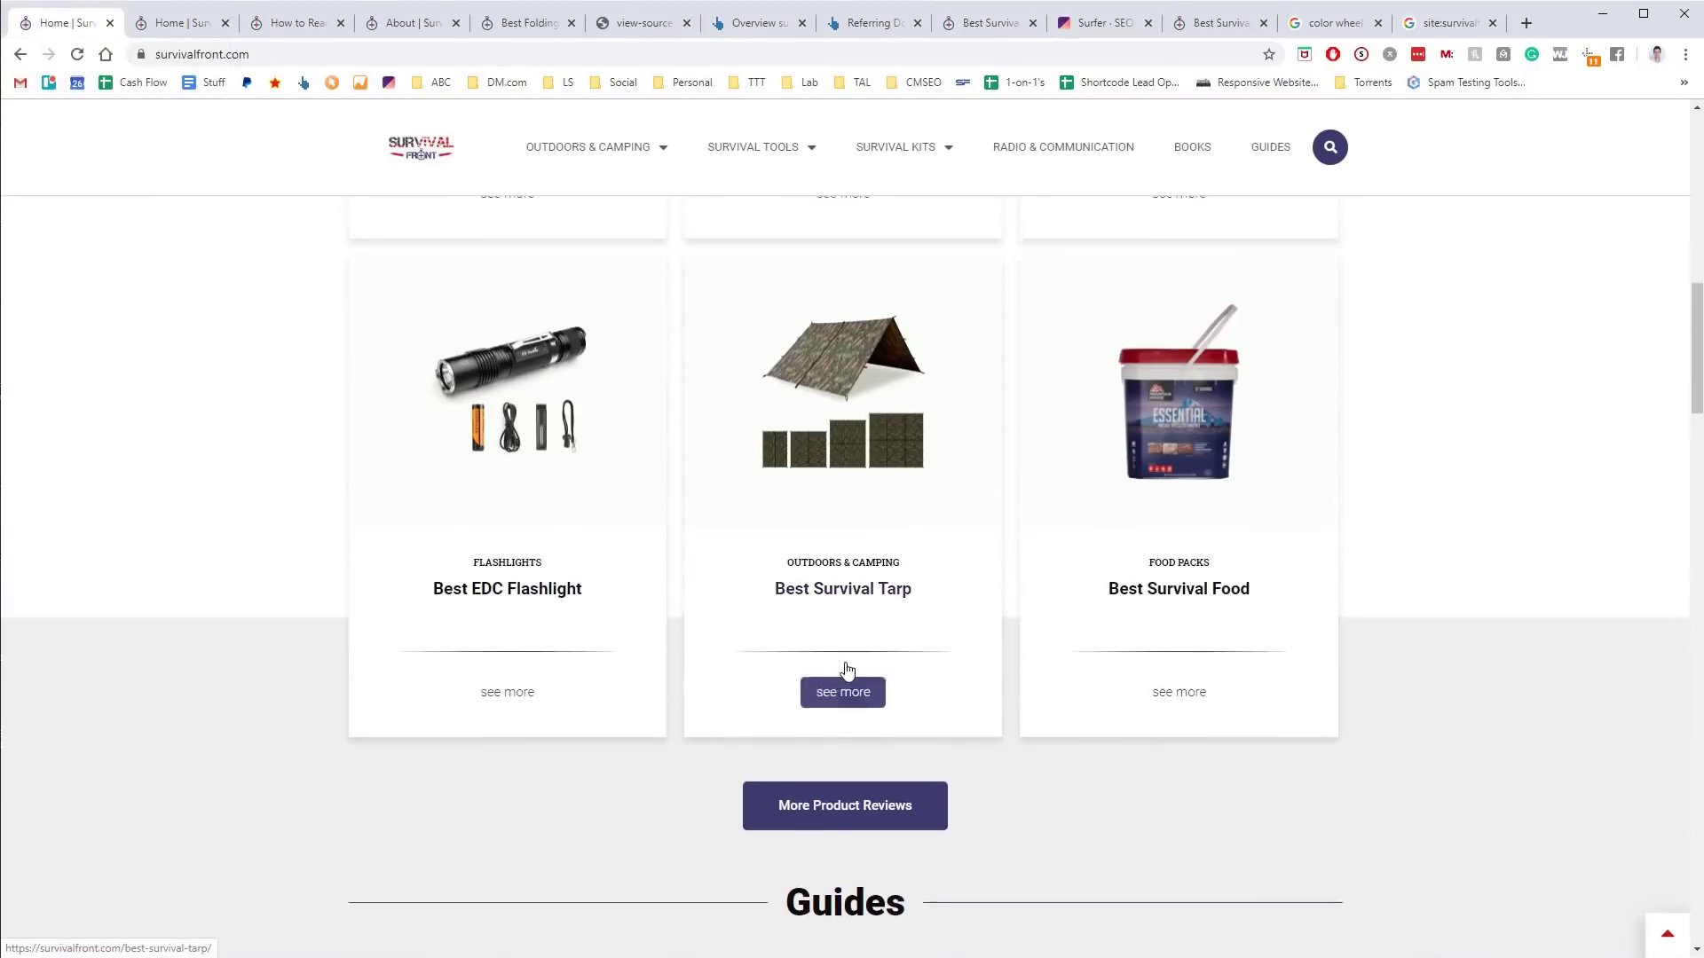
{"action": "scroll", "coordinate": [844, 670], "scroll_direction": "up", "scroll_amount": 10}
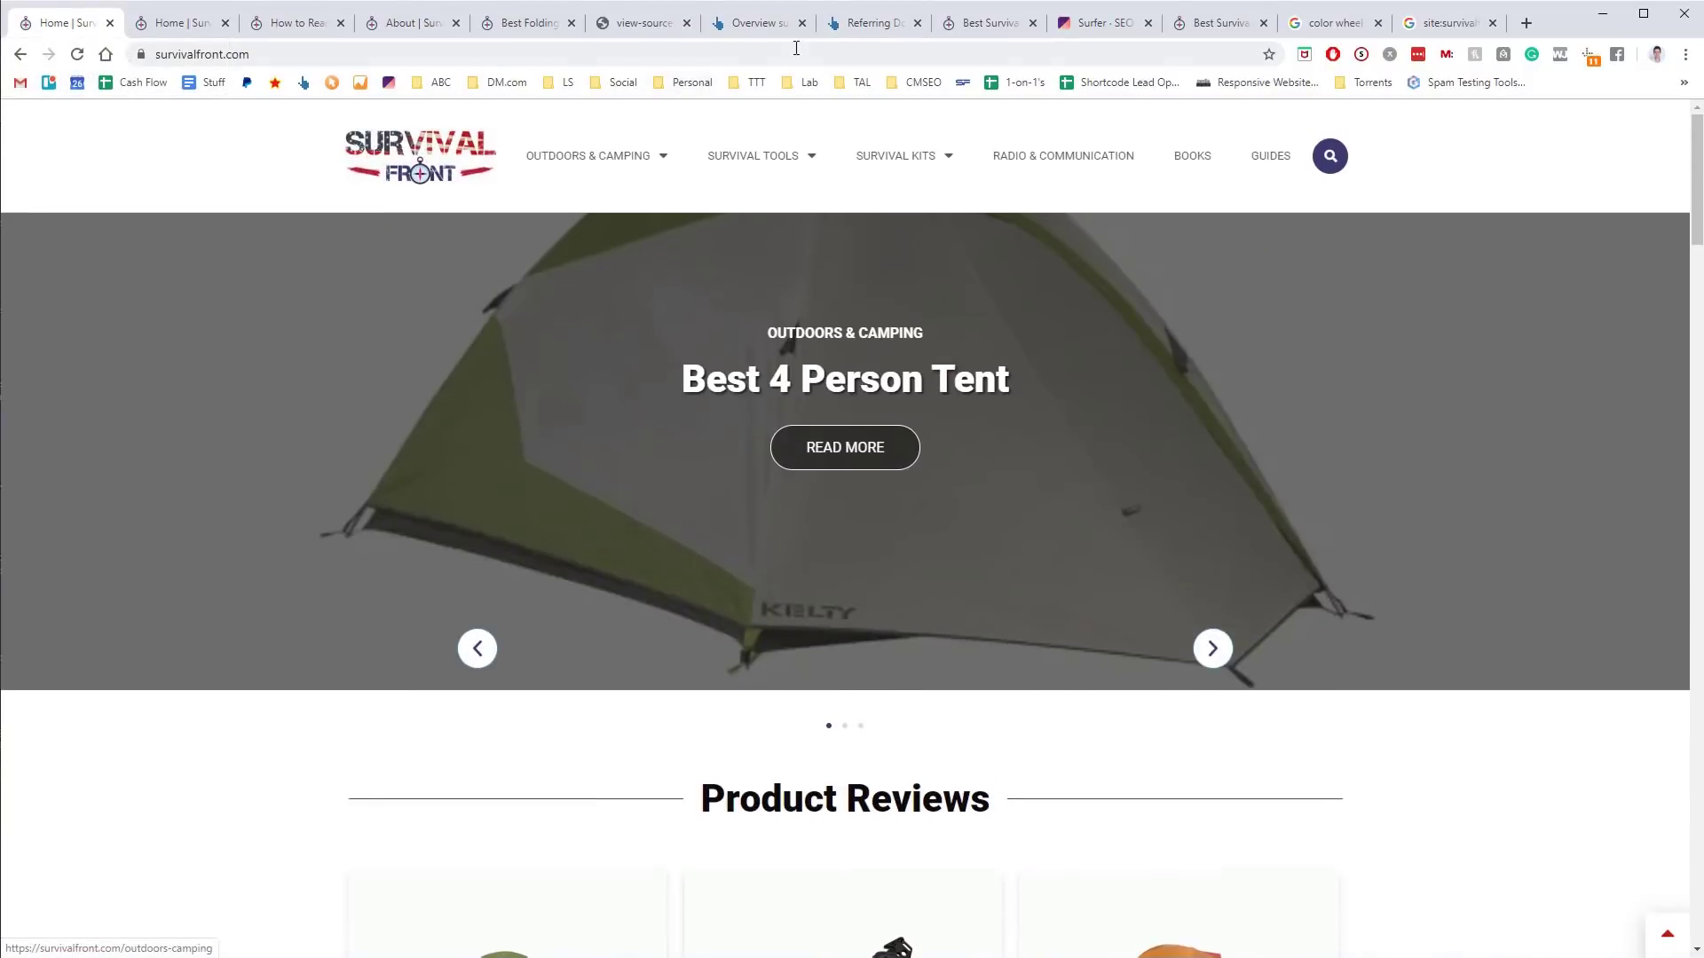
Show survivalfront.com's best pages by incoming links in Ahrefs, and return to the homepage to examine its Product Reviews and Guides sections
{"action": "left_click", "coordinate": [859, 26]}
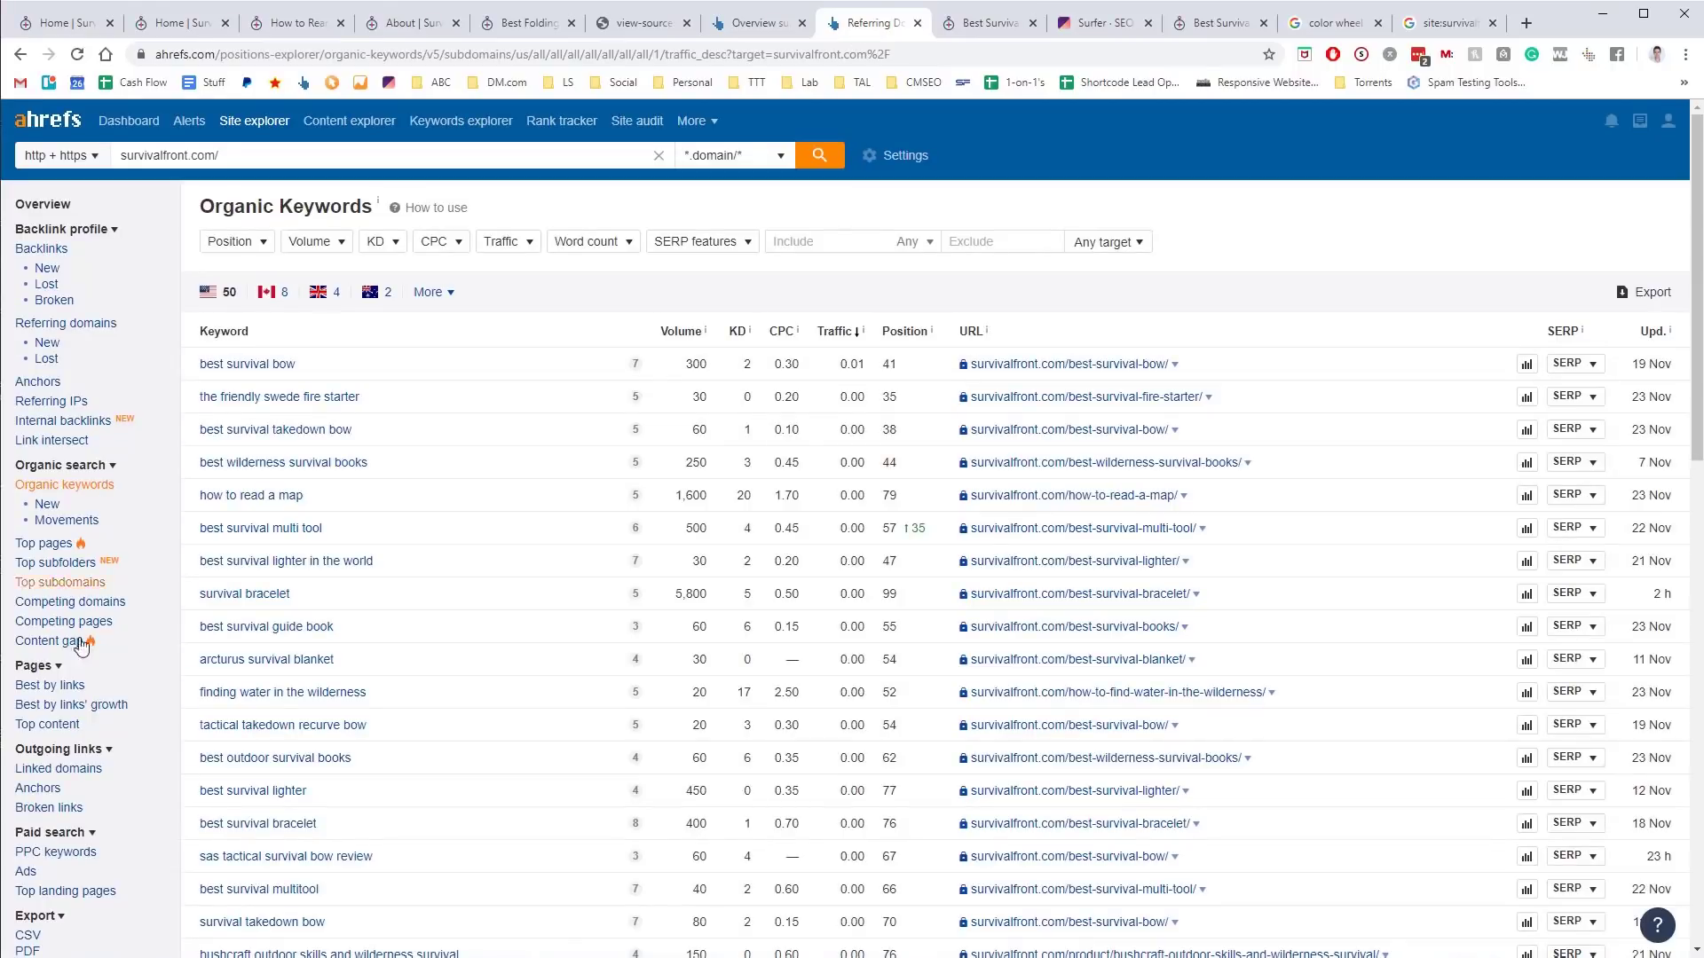
{"action": "left_click", "coordinate": [62, 685]}
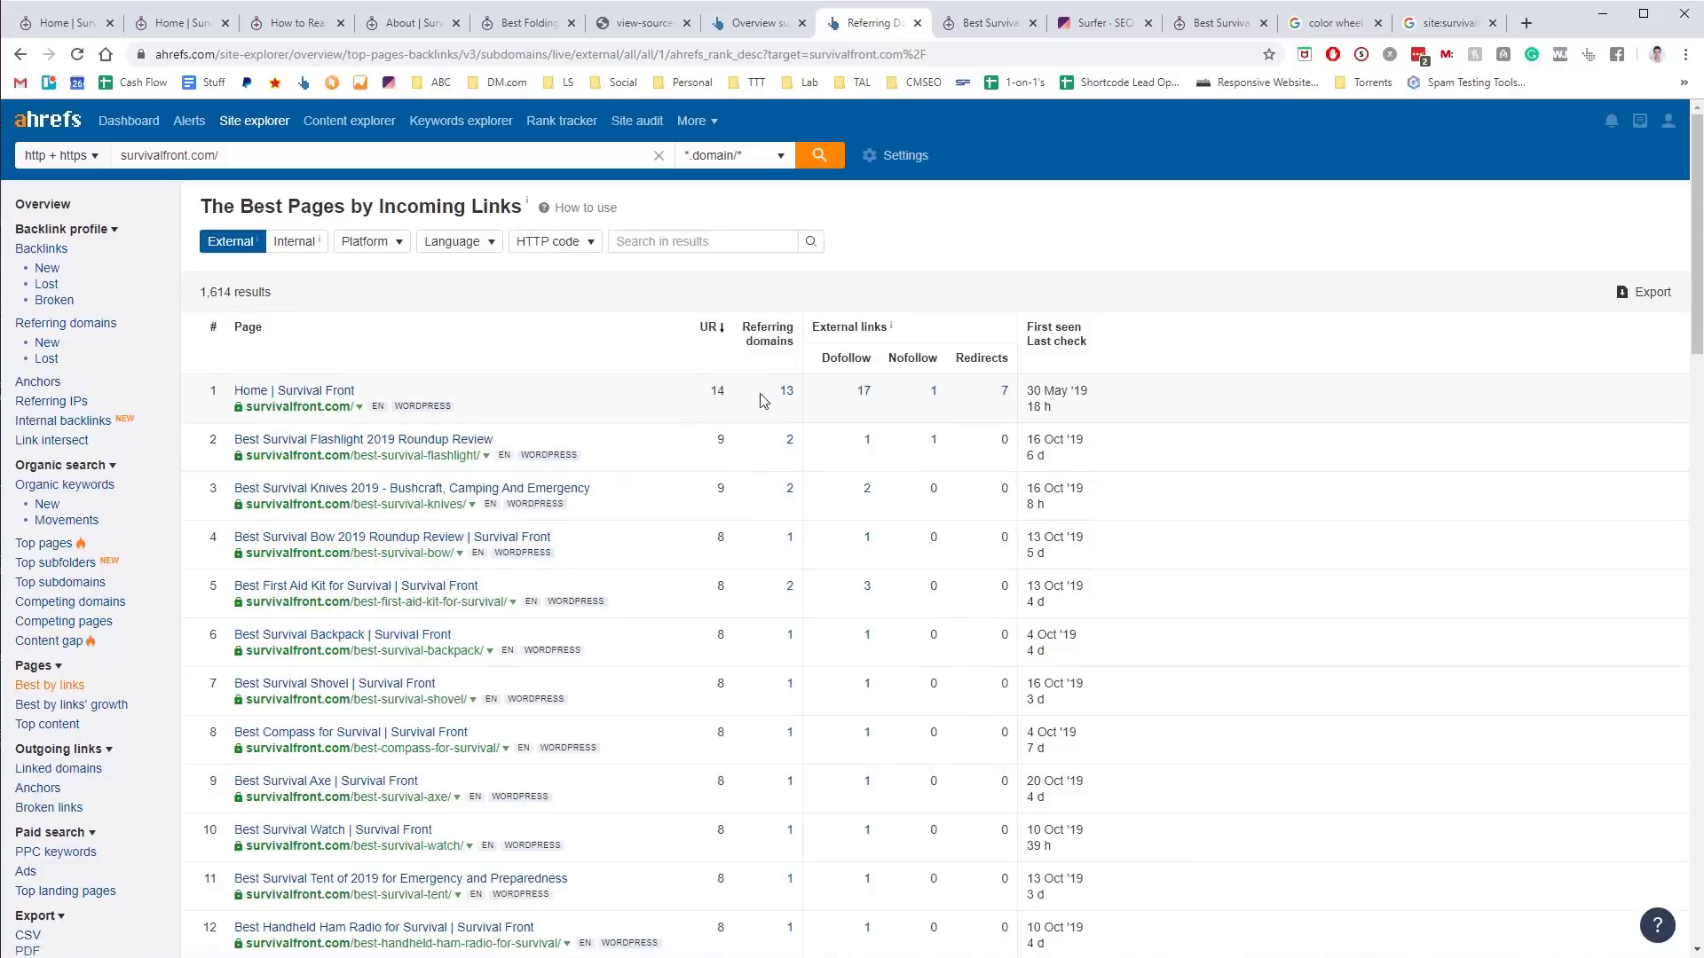
{"action": "left_click", "coordinate": [67, 23]}
{"action": "scroll", "coordinate": [670, 671], "scroll_direction": "down", "scroll_amount": 4}
{"action": "scroll", "coordinate": [670, 671], "scroll_direction": "down", "scroll_amount": 9}
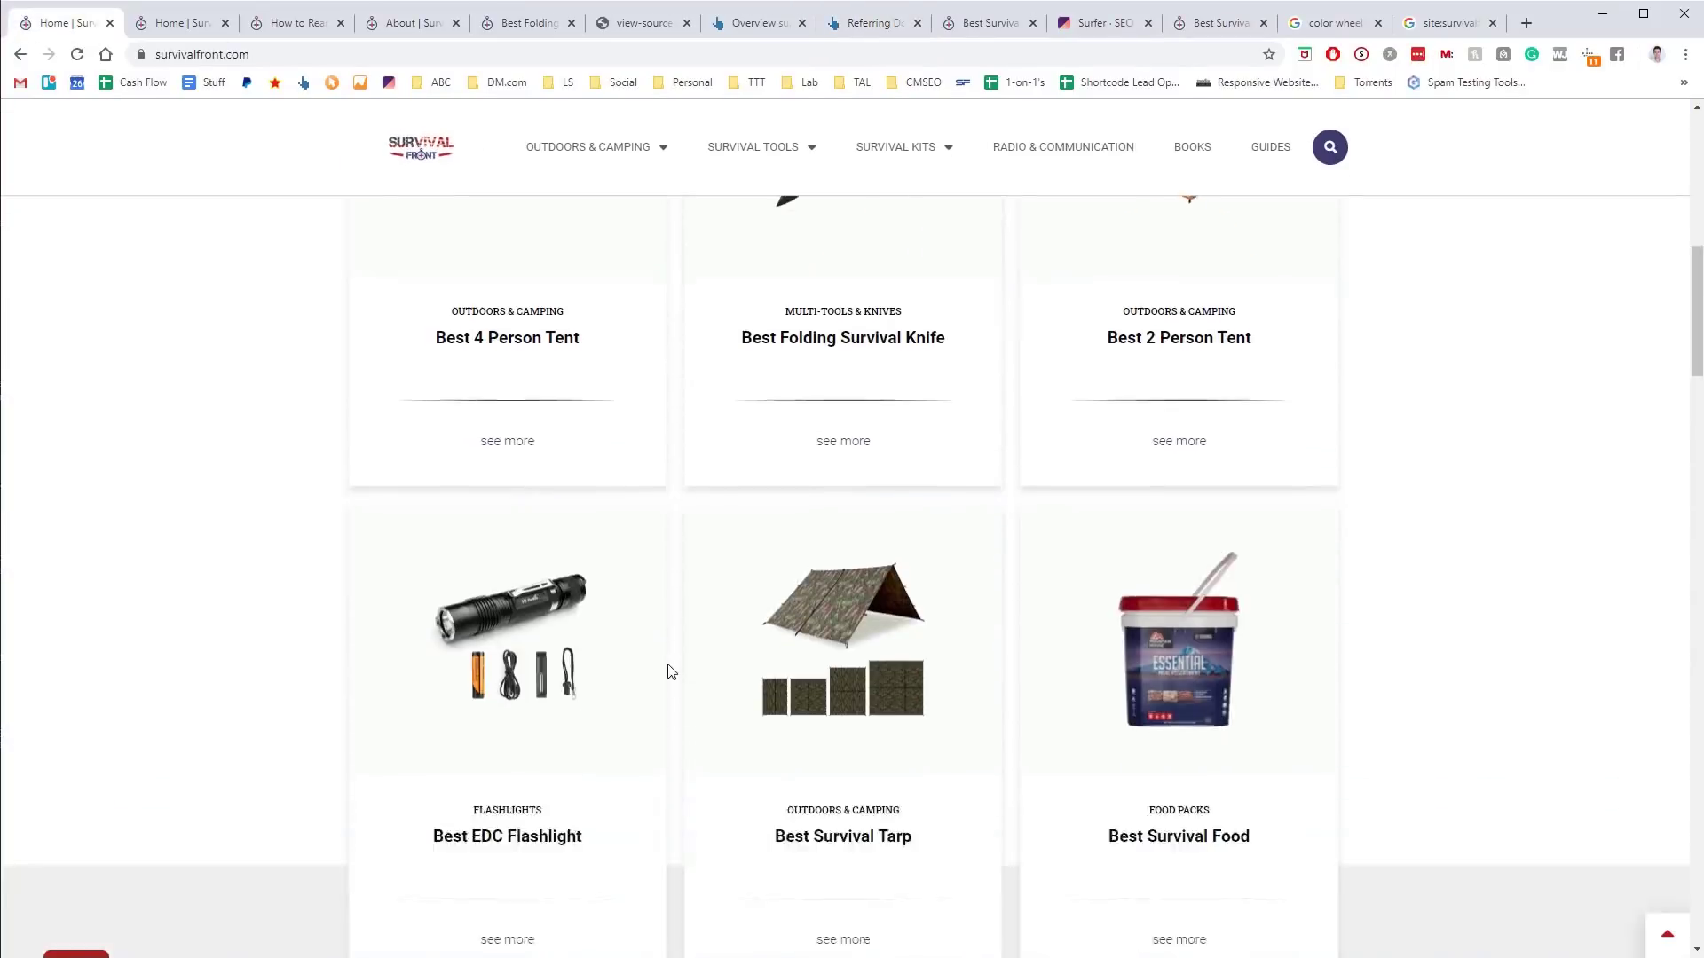
{"action": "scroll", "coordinate": [879, 604], "scroll_direction": "up", "scroll_amount": 2}
{"action": "scroll", "coordinate": [1016, 636], "scroll_direction": "down", "scroll_amount": 9}
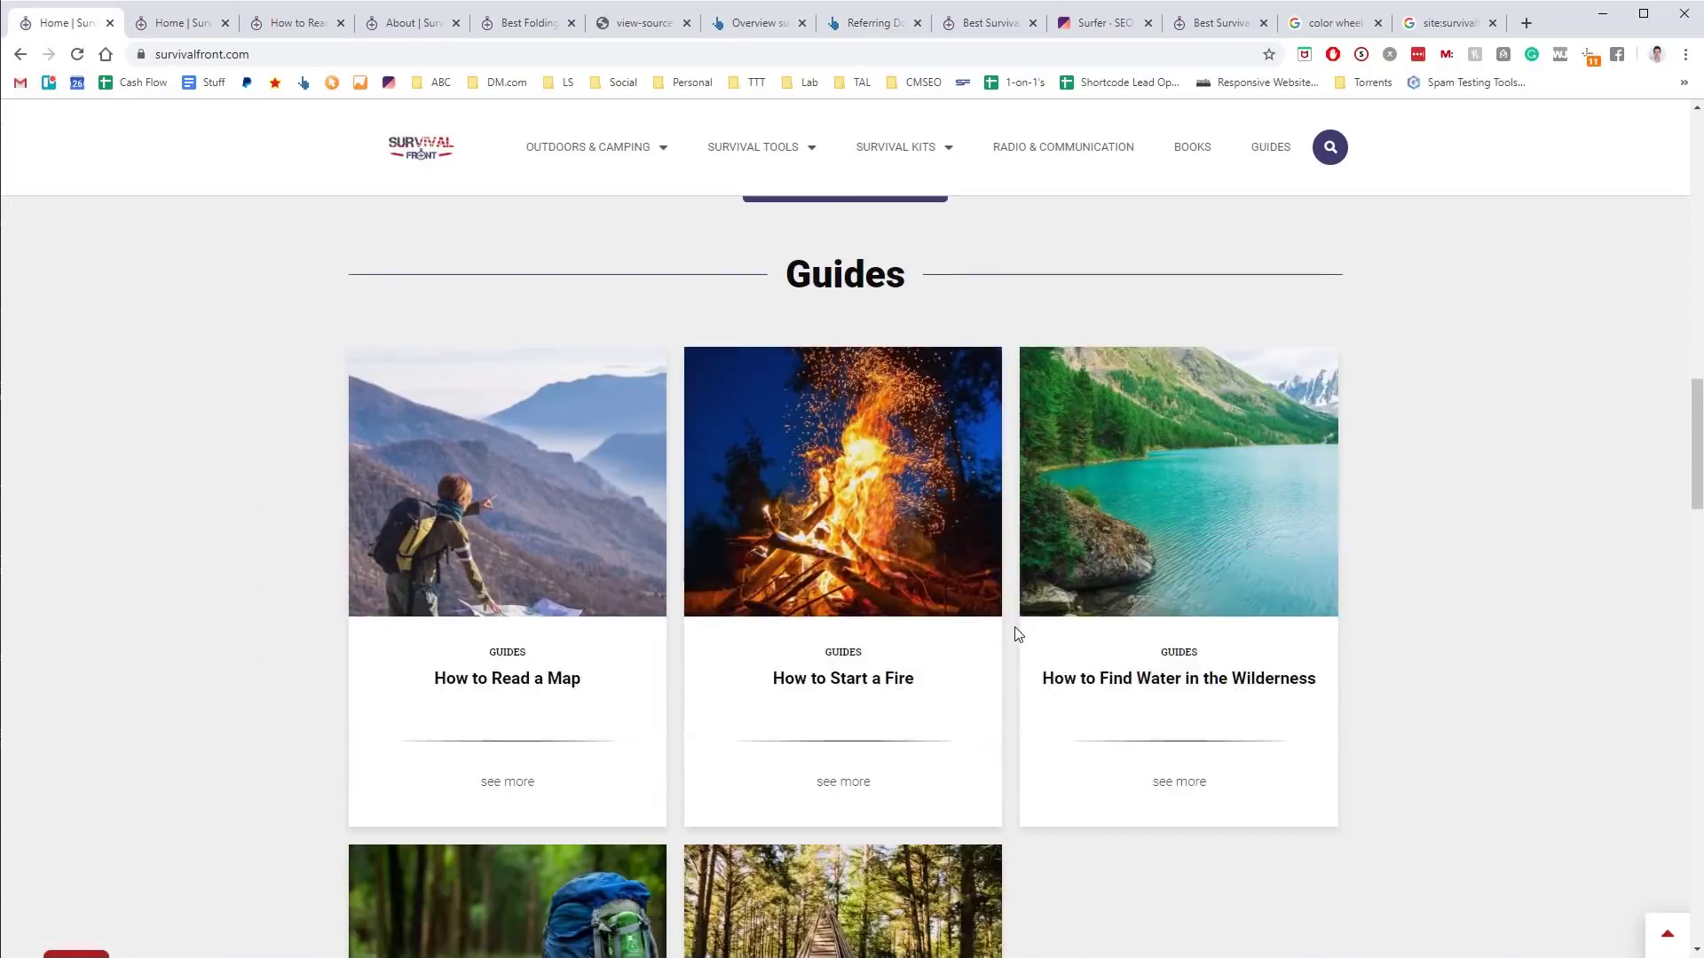
Examine the homepage's Guides cards, from How to Read a Map to How to Build a Survival Shelter, comparing them with the neighbouring sections
{"action": "scroll", "coordinate": [1011, 632], "scroll_direction": "up", "scroll_amount": 9}
{"action": "scroll", "coordinate": [976, 603], "scroll_direction": "down", "scroll_amount": 4}
{"action": "scroll", "coordinate": [939, 581], "scroll_direction": "down", "scroll_amount": 12}
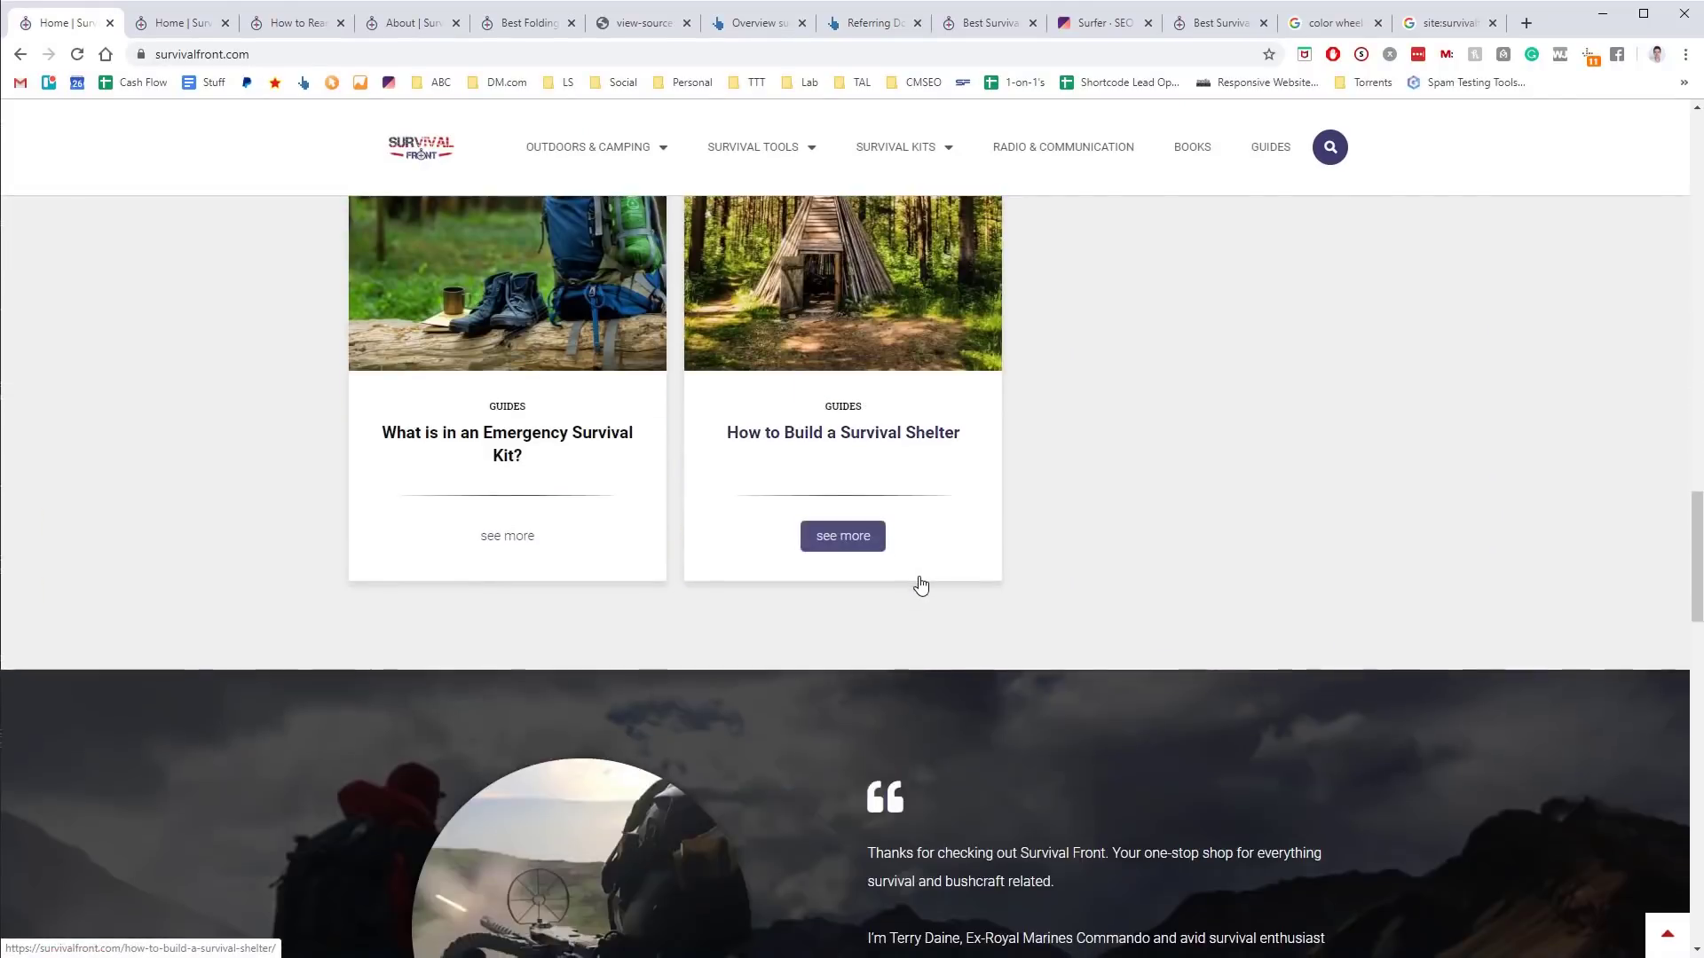
{"action": "scroll", "coordinate": [920, 582], "scroll_direction": "up", "scroll_amount": 18}
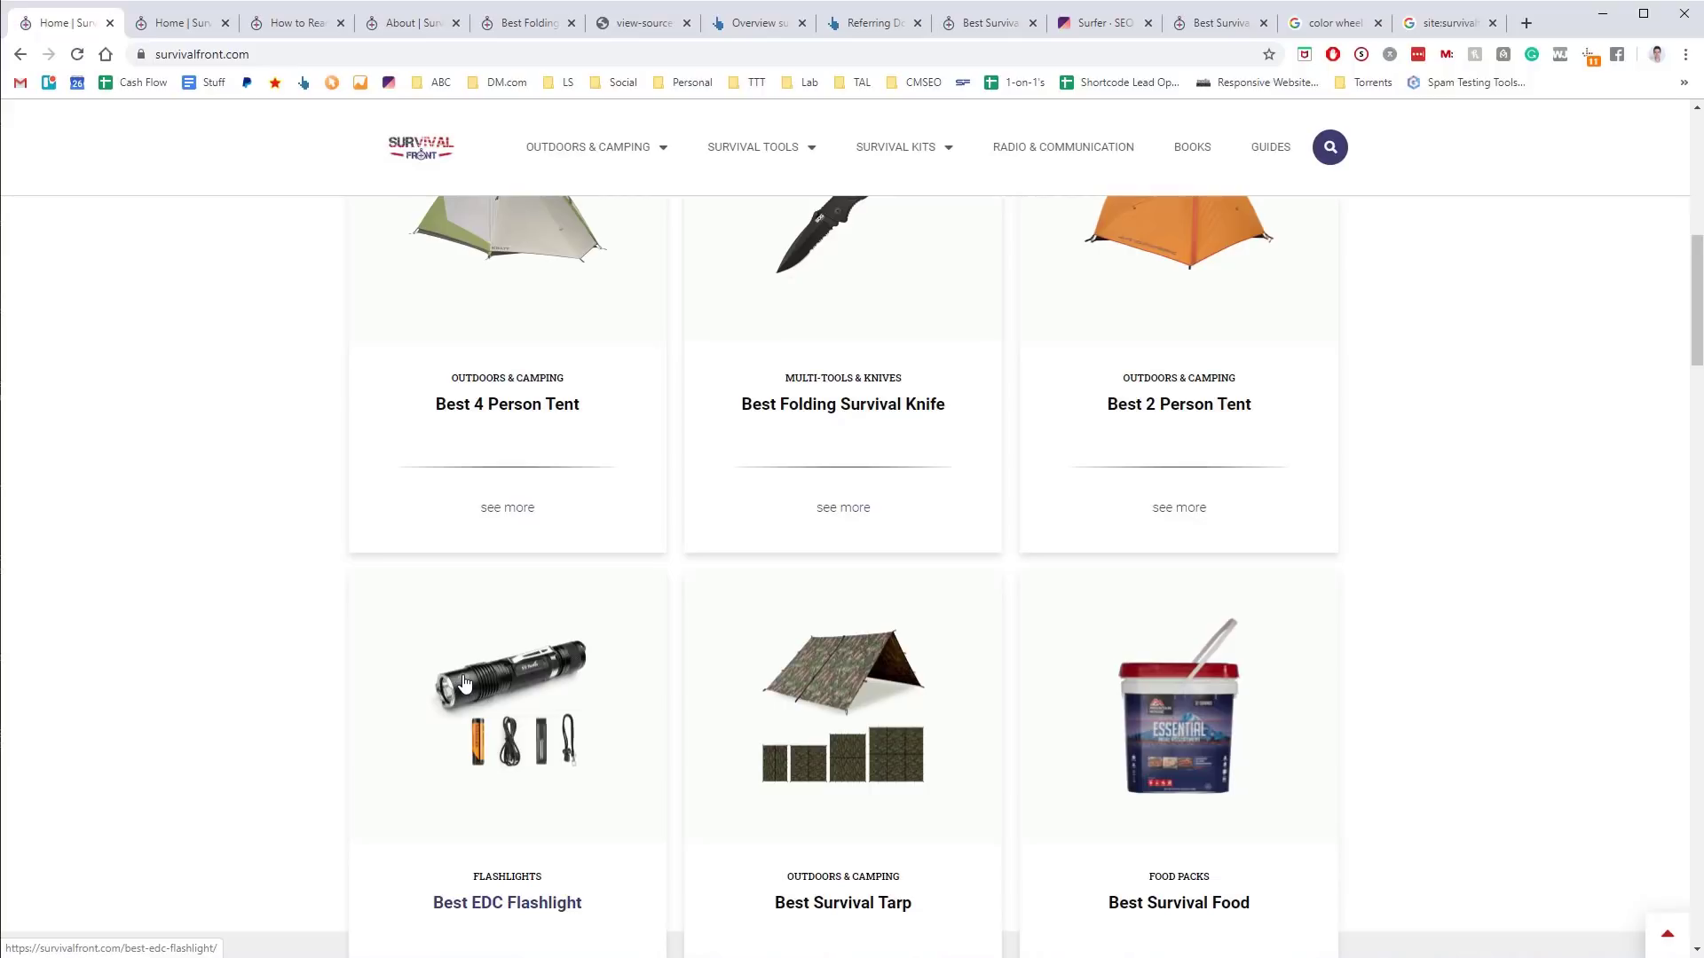
{"action": "scroll", "coordinate": [622, 621], "scroll_direction": "down", "scroll_amount": 12}
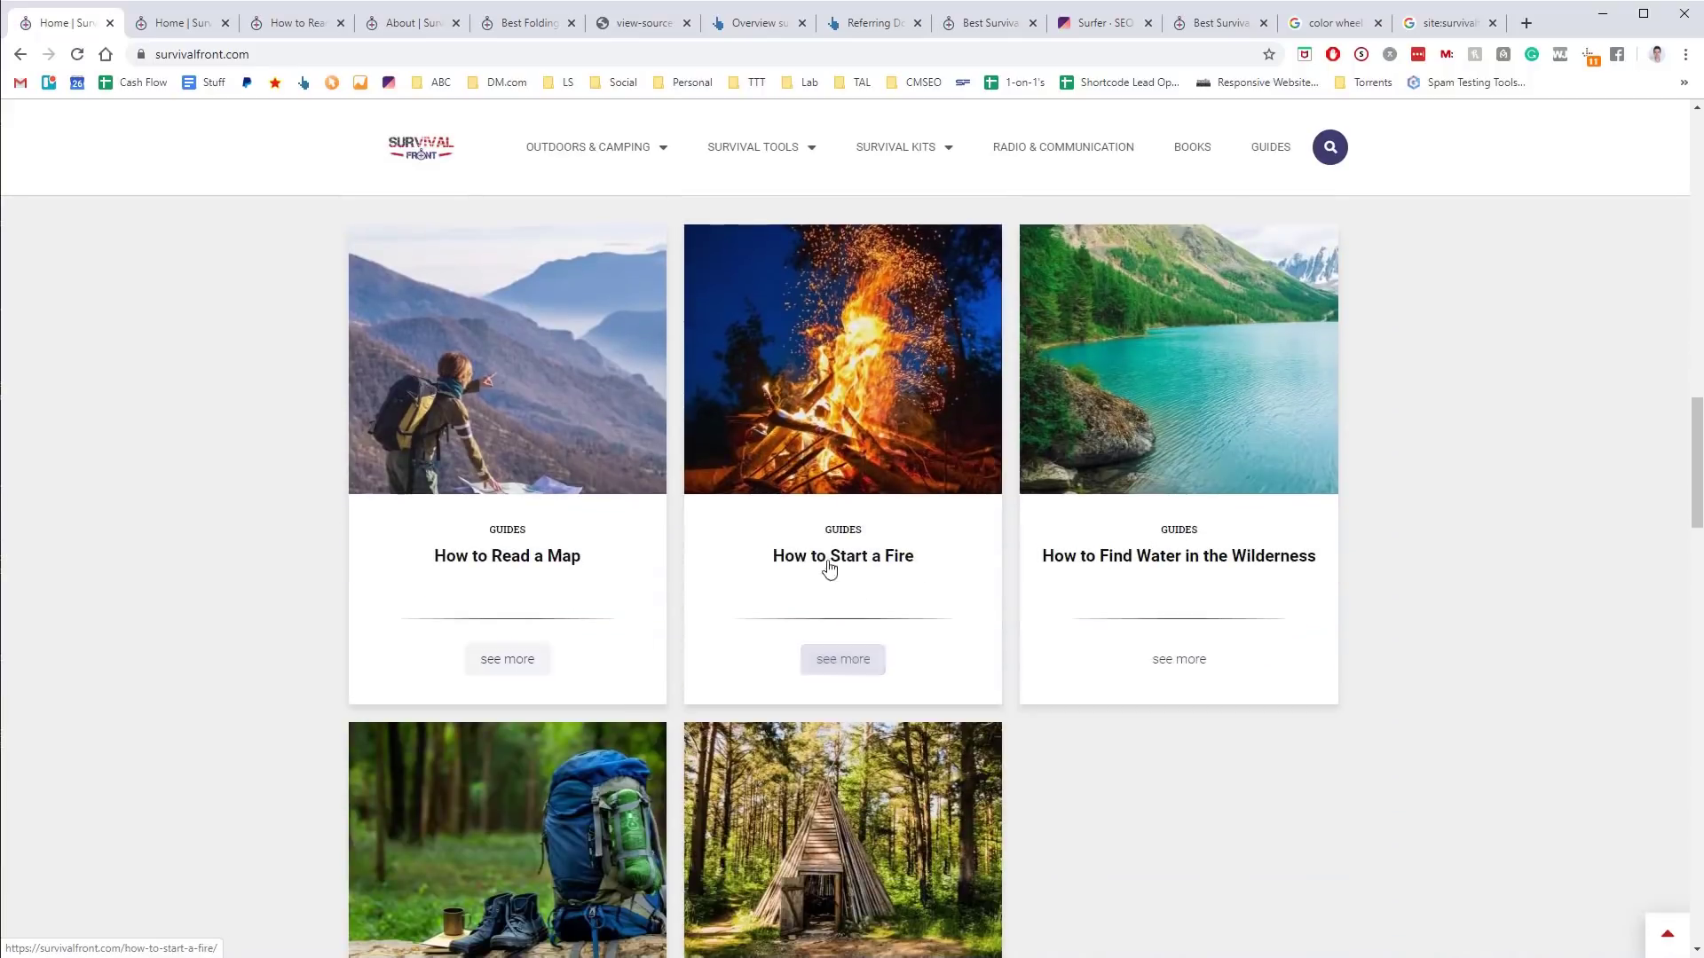
{"action": "scroll", "coordinate": [805, 557], "scroll_direction": "down", "scroll_amount": 18}
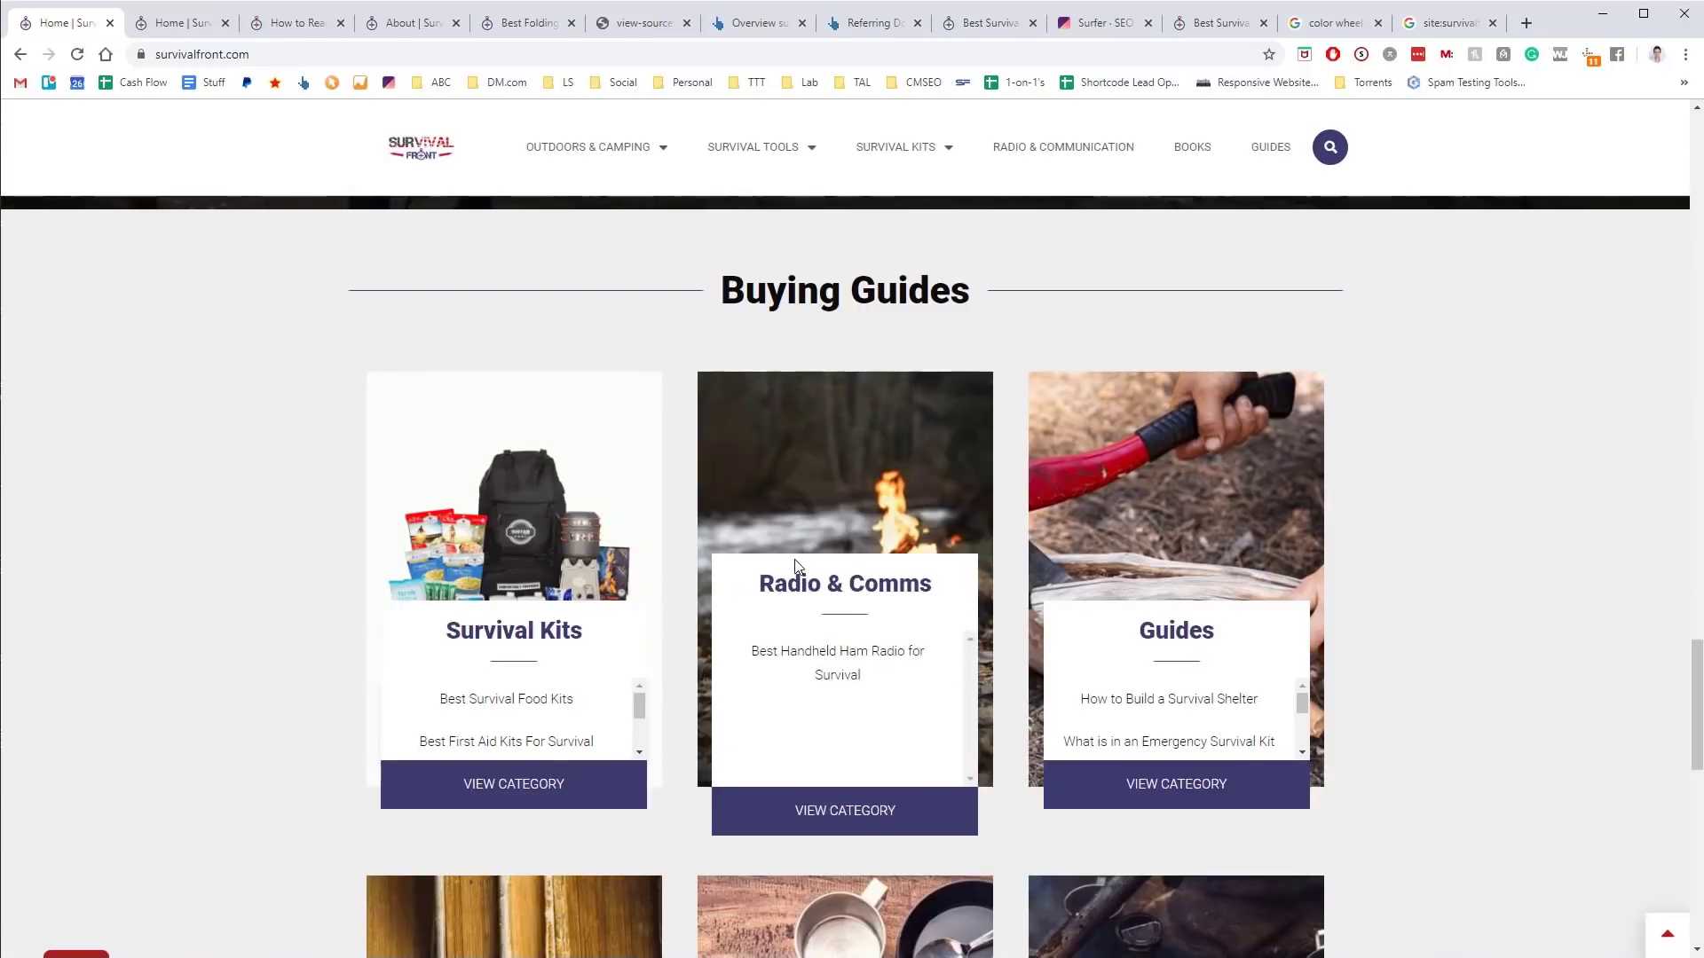
{"action": "scroll", "coordinate": [796, 561], "scroll_direction": "up", "scroll_amount": 15}
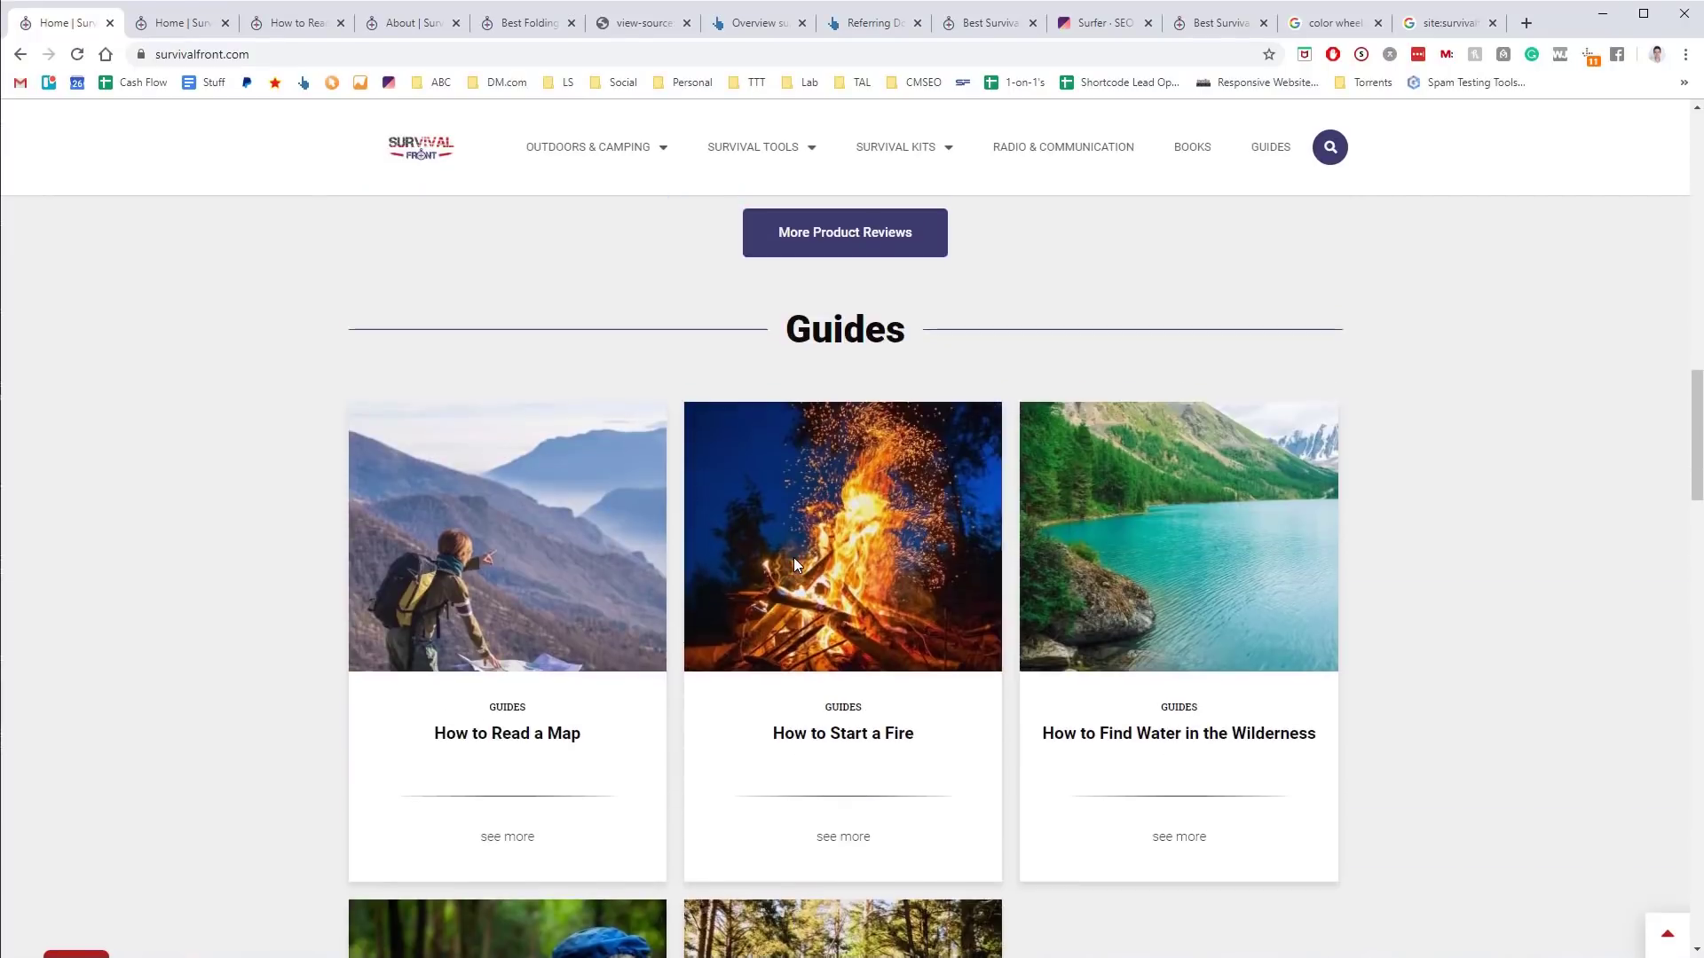
{"action": "scroll", "coordinate": [794, 564], "scroll_direction": "down", "scroll_amount": 2}
{"action": "scroll", "coordinate": [794, 561], "scroll_direction": "down", "scroll_amount": 1}
{"action": "scroll", "coordinate": [891, 518], "scroll_direction": "down", "scroll_amount": 2}
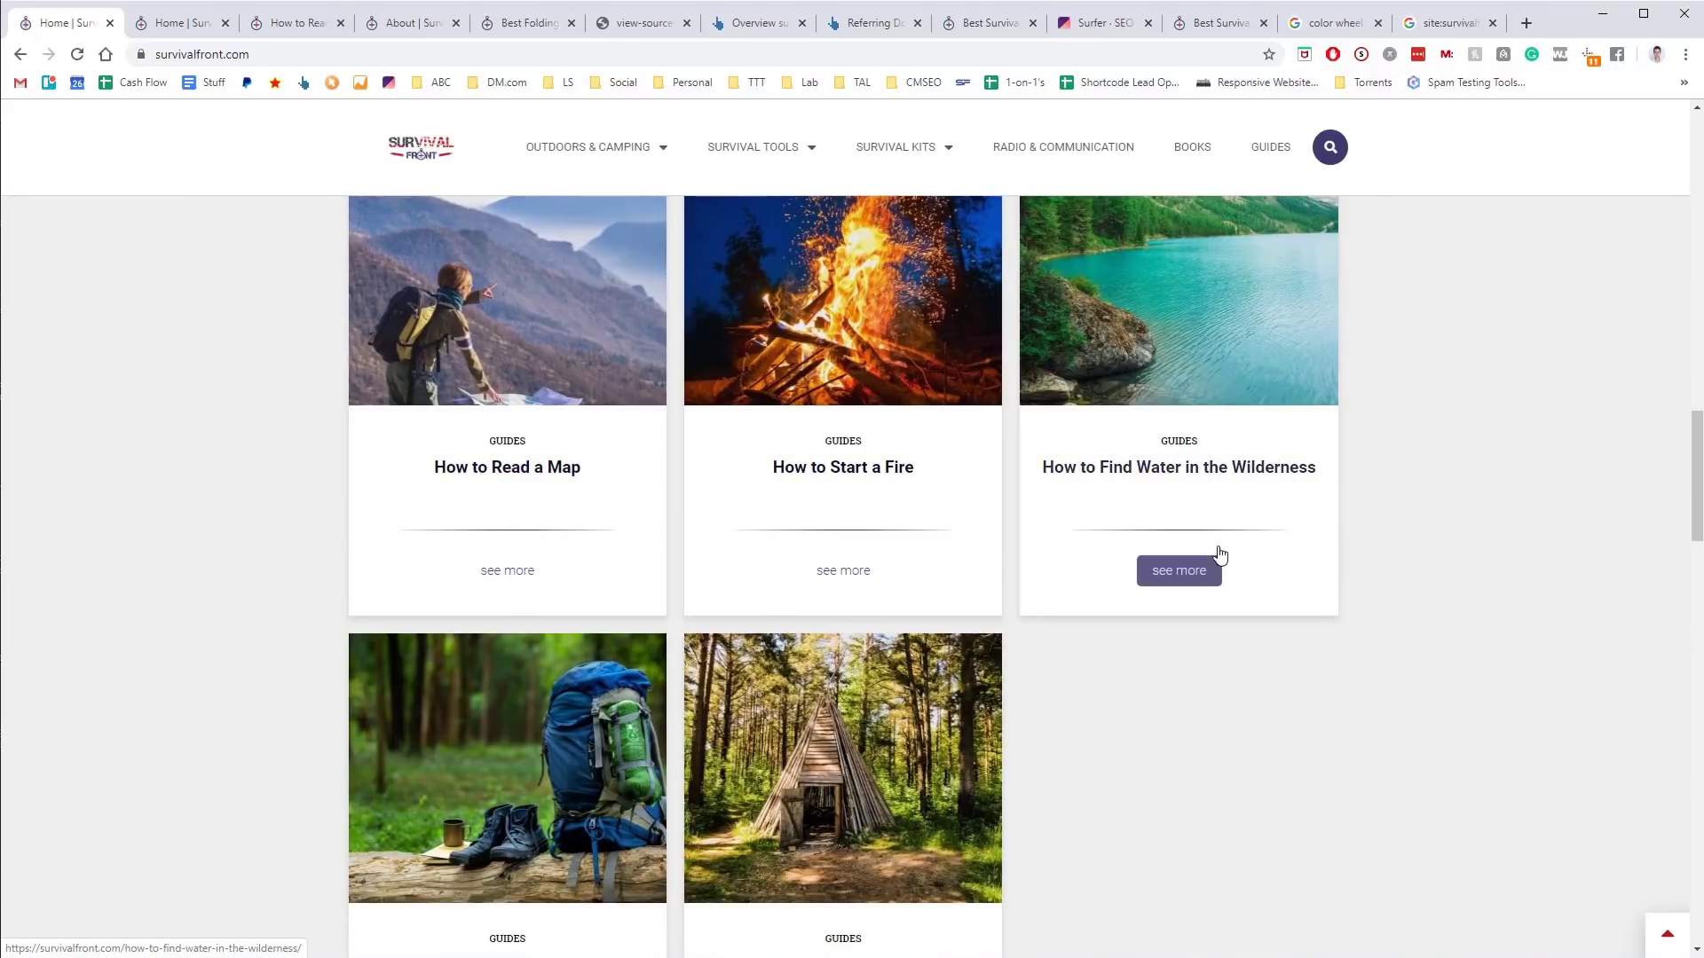
{"action": "scroll", "coordinate": [652, 658], "scroll_direction": "down", "scroll_amount": 2}
{"action": "scroll", "coordinate": [384, 537], "scroll_direction": "down", "scroll_amount": 10}
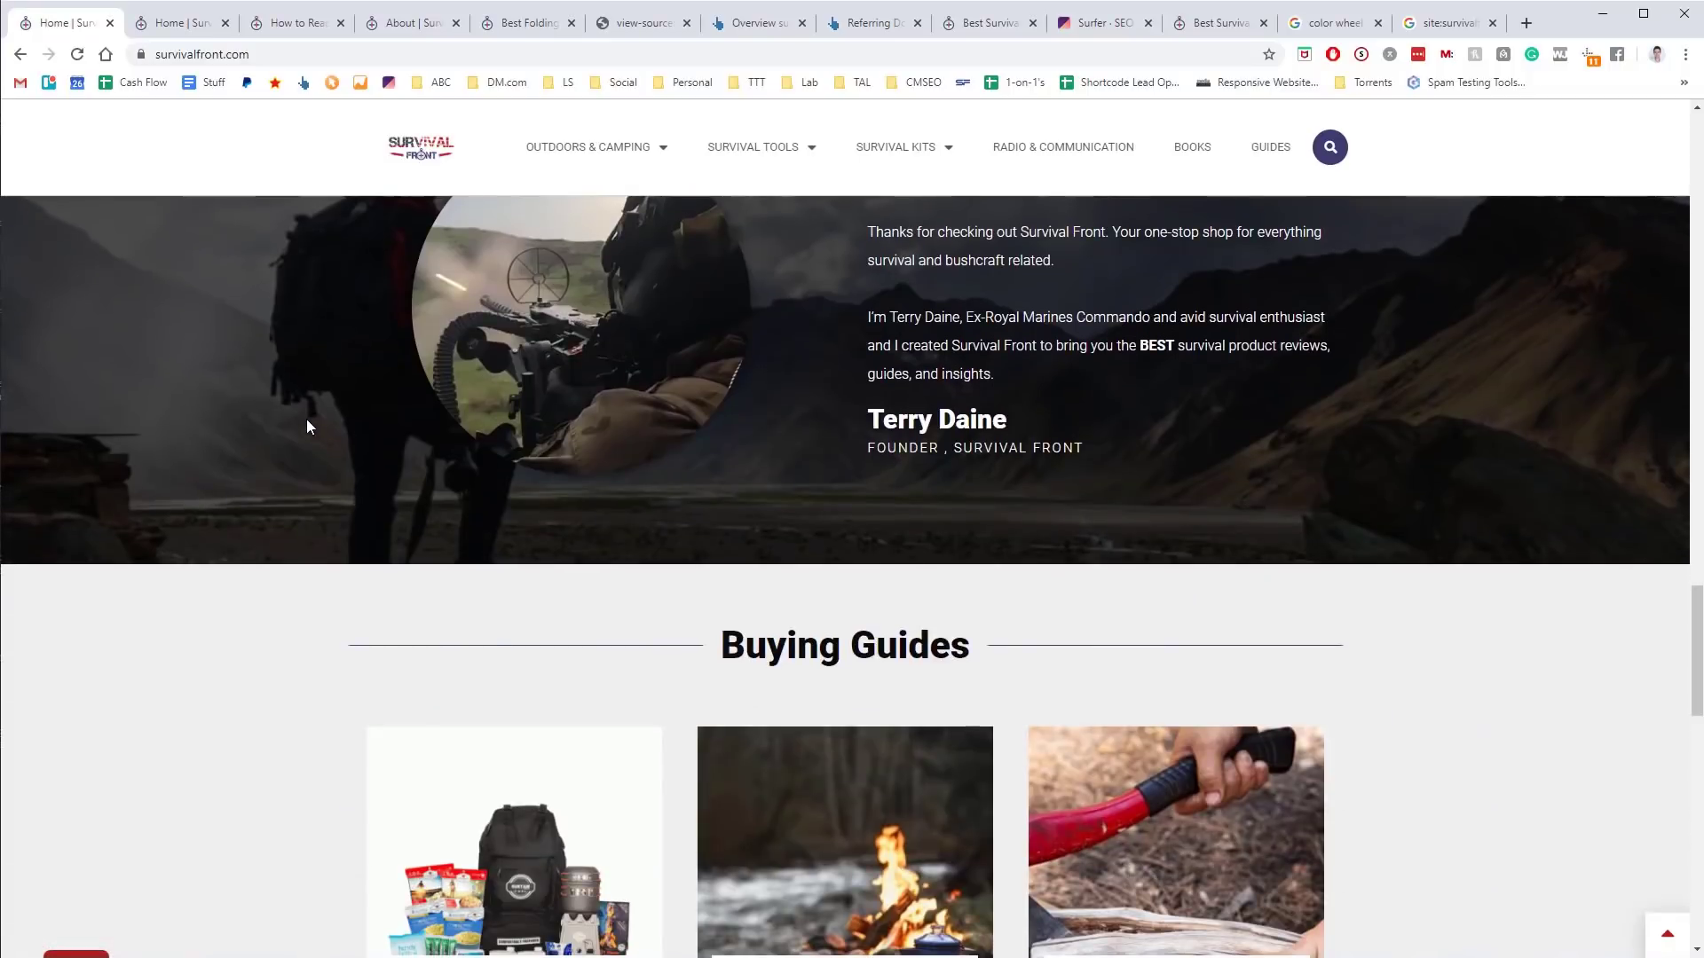
{"action": "scroll", "coordinate": [307, 427], "scroll_direction": "up", "scroll_amount": 10}
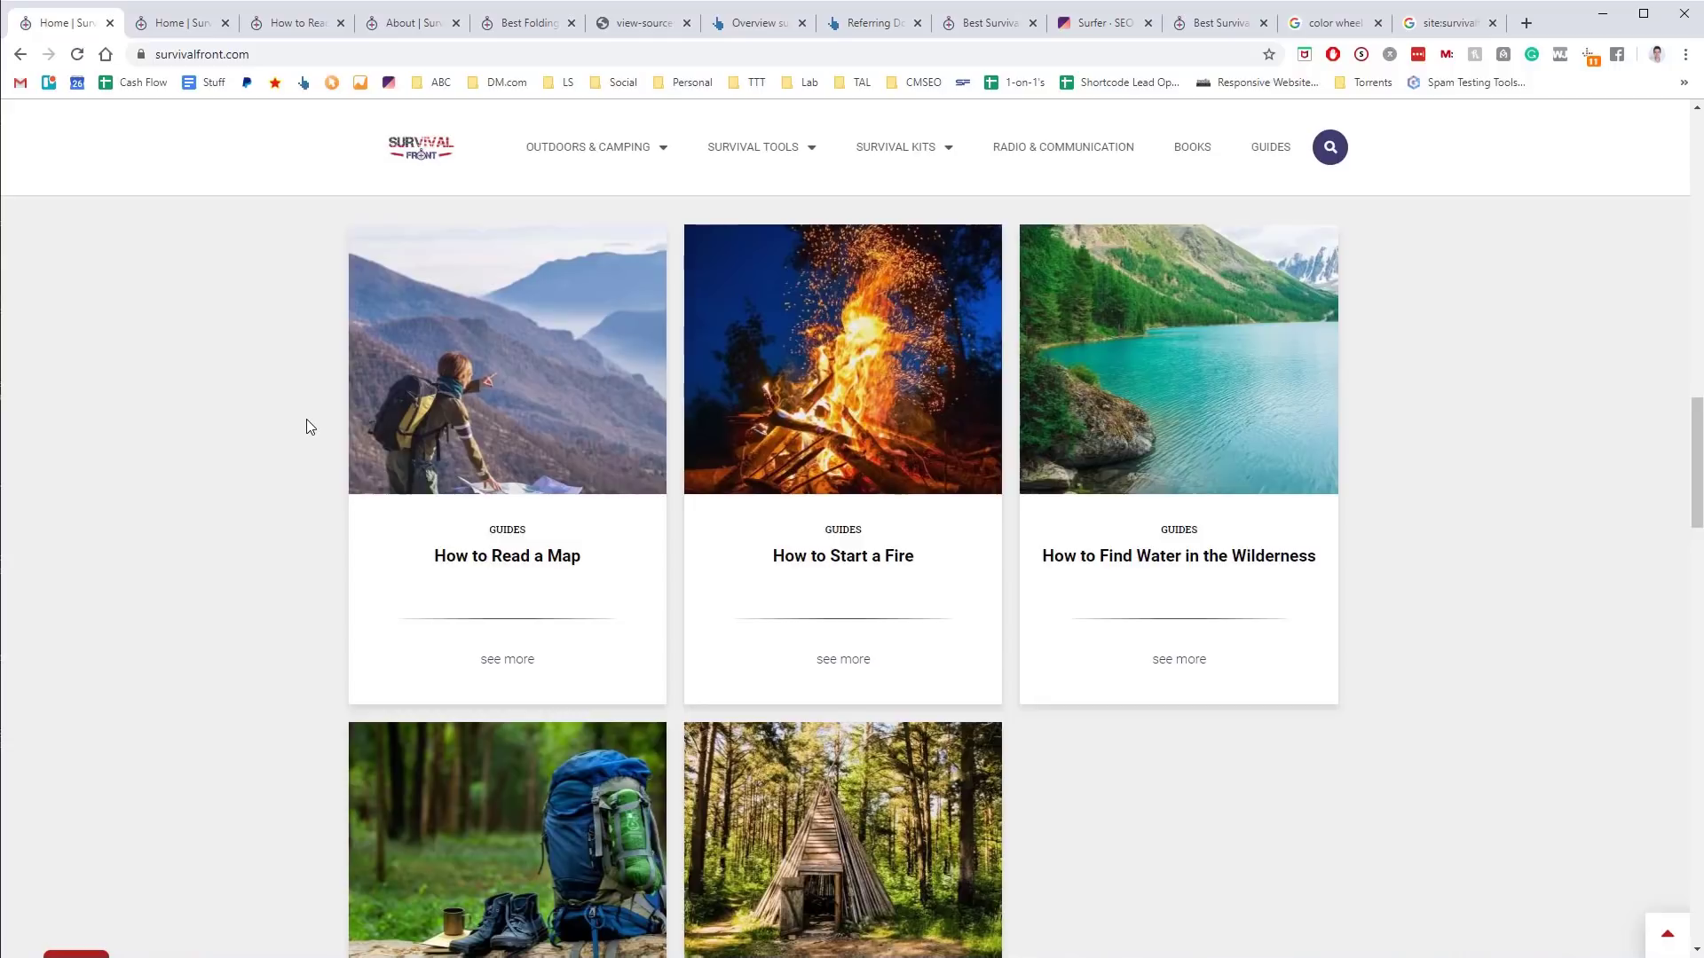
{"action": "scroll", "coordinate": [306, 427], "scroll_direction": "down", "scroll_amount": 3}
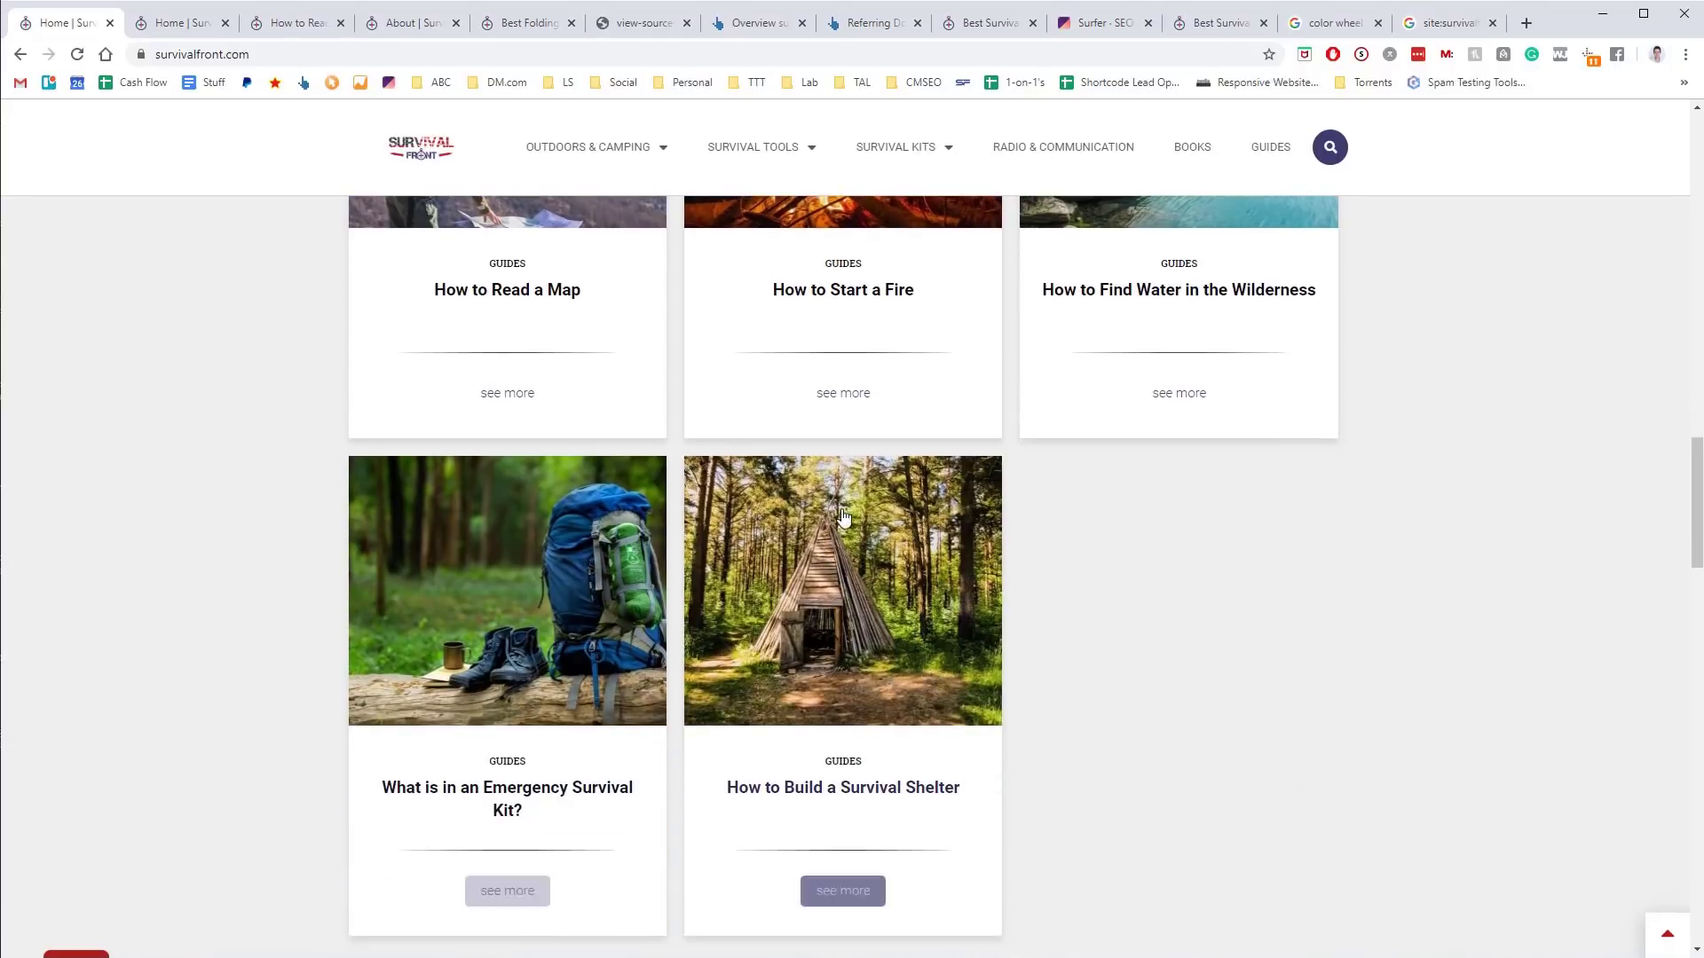
Examine the article links inside the Buying Guides category cards, including Survival Kits, Radio & Comms, Guides and Outdoors & Camping
{"action": "scroll", "coordinate": [969, 512], "scroll_direction": "down", "scroll_amount": 15}
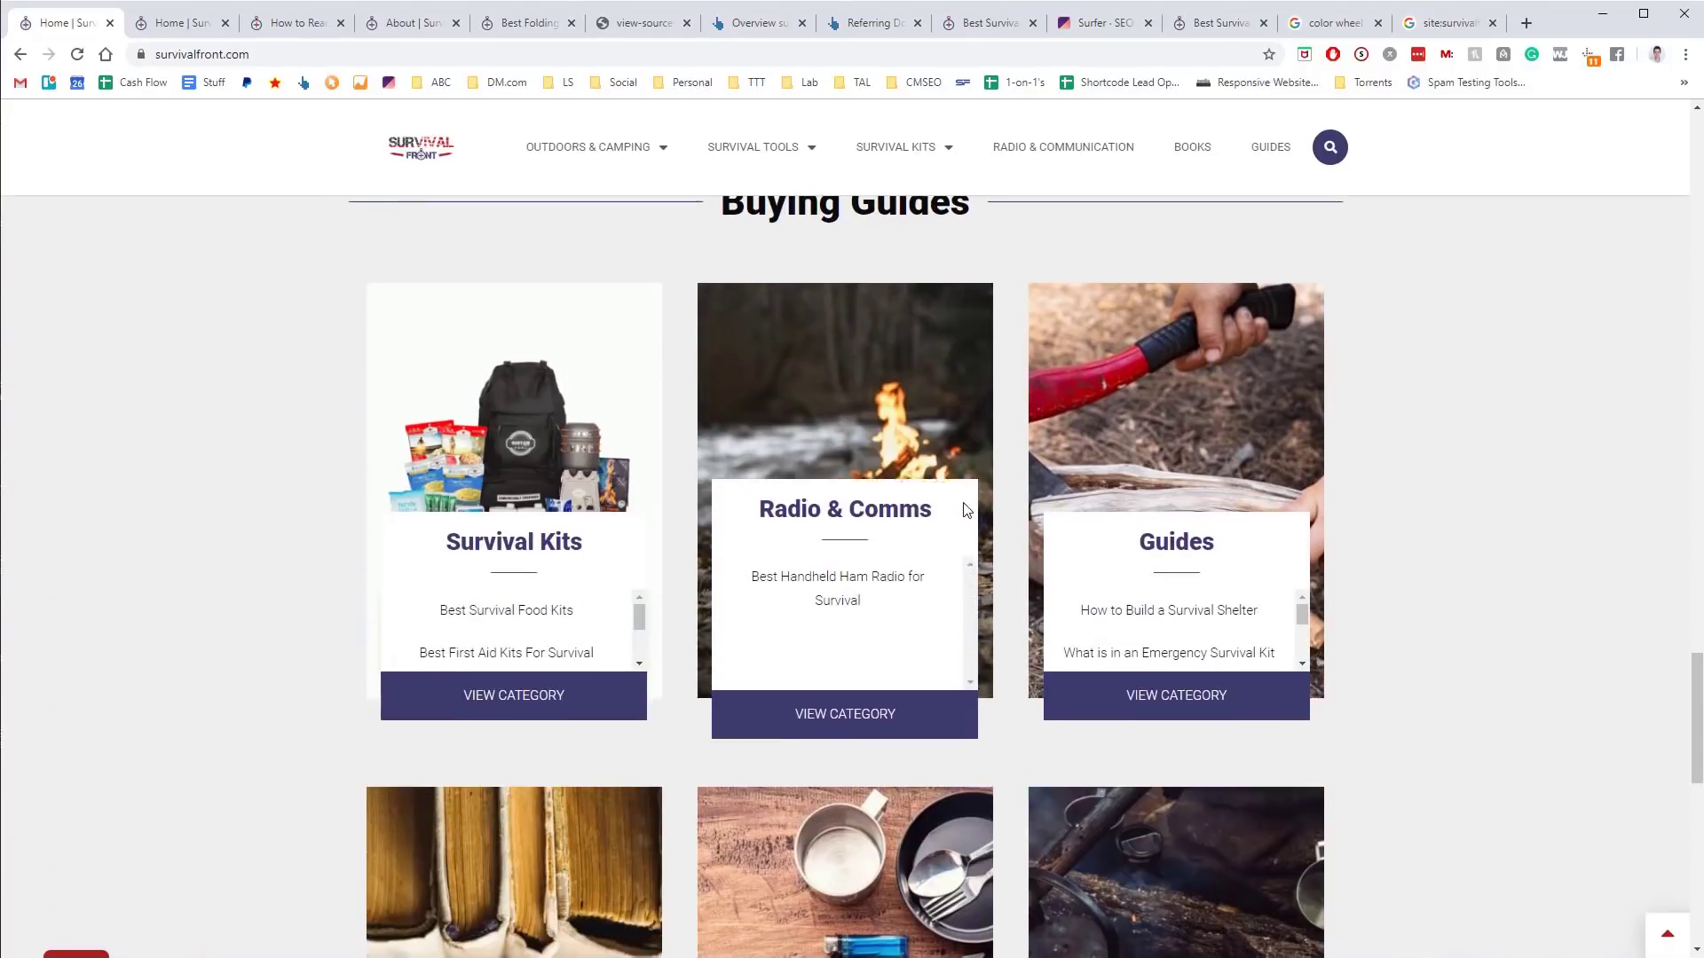
{"action": "scroll", "coordinate": [967, 510], "scroll_direction": "down", "scroll_amount": 5}
{"action": "scroll", "coordinate": [964, 504], "scroll_direction": "up", "scroll_amount": 3}
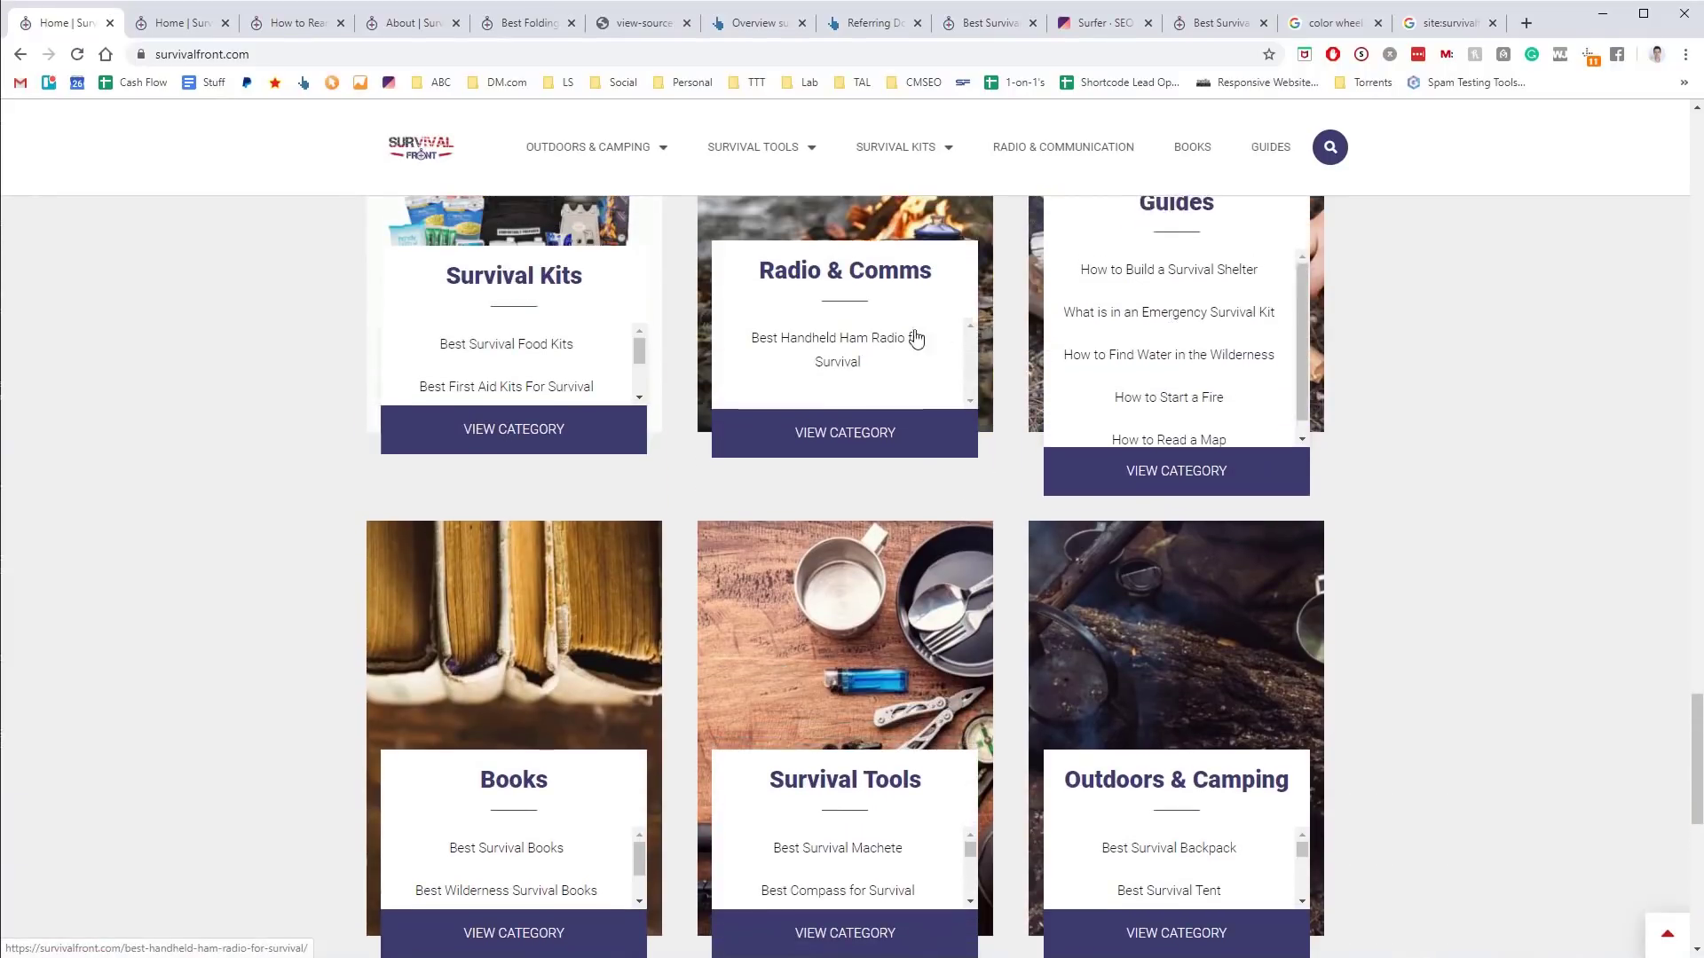
{"action": "scroll", "coordinate": [799, 315], "scroll_direction": "down", "scroll_amount": 2}
{"action": "scroll", "coordinate": [695, 293], "scroll_direction": "up", "scroll_amount": 2}
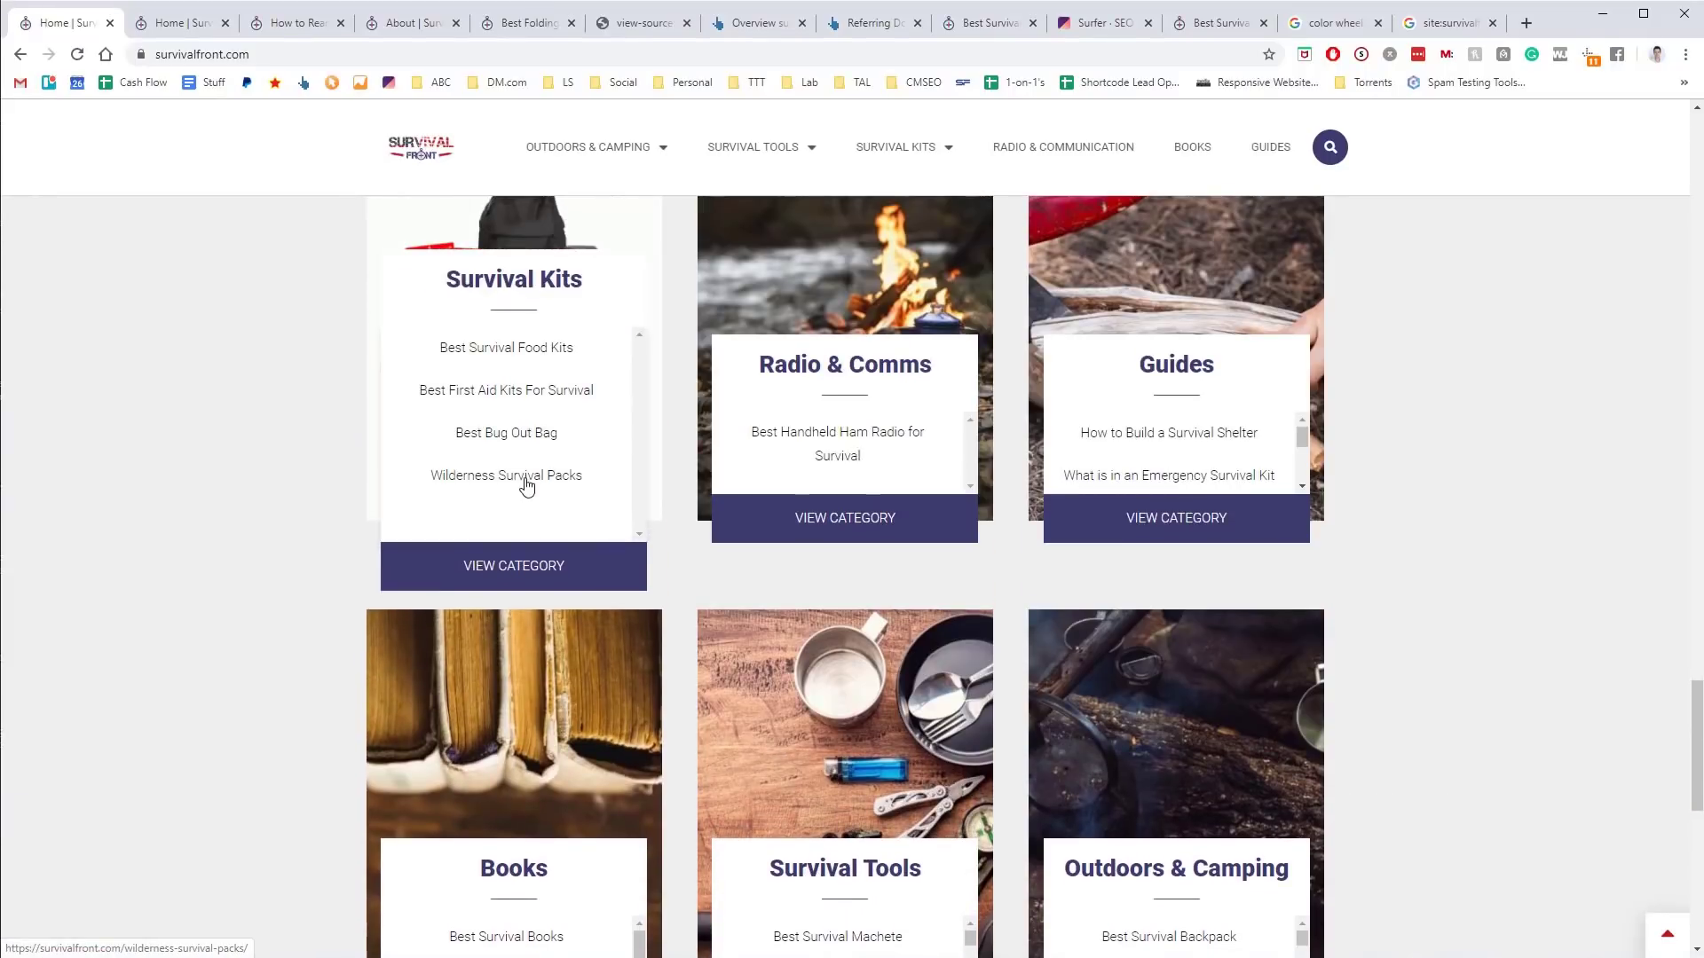
{"action": "scroll", "coordinate": [550, 727], "scroll_direction": "down", "scroll_amount": 1}
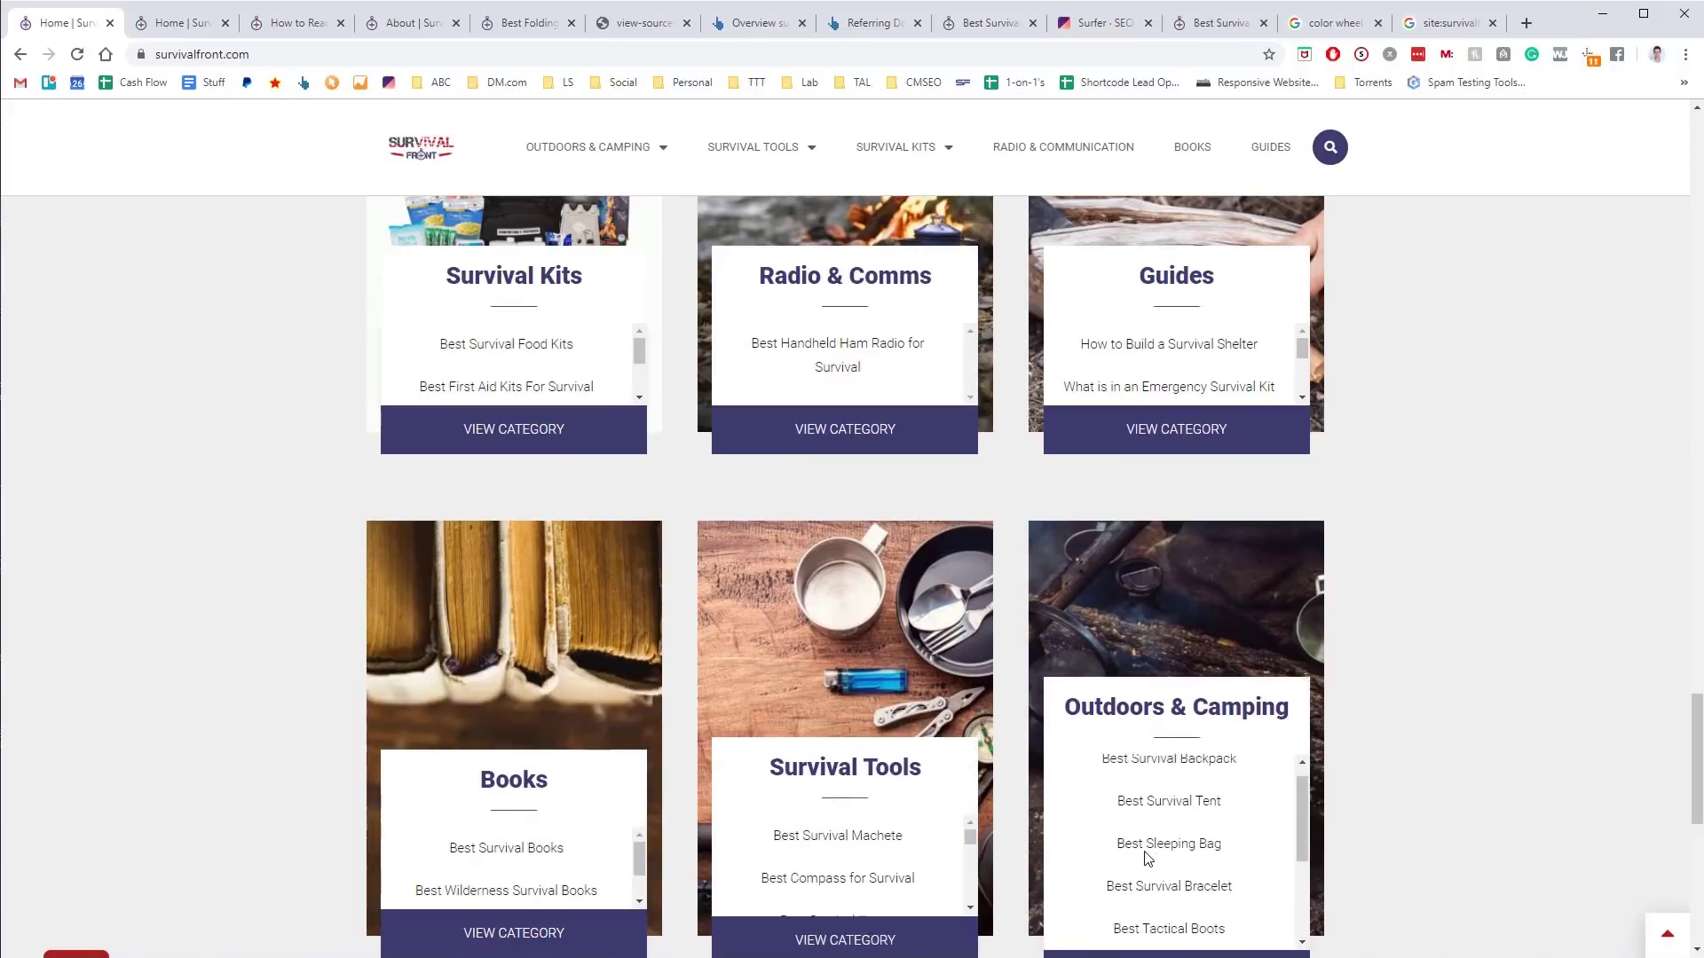
{"action": "scroll", "coordinate": [1147, 857], "scroll_direction": "down", "scroll_amount": 2}
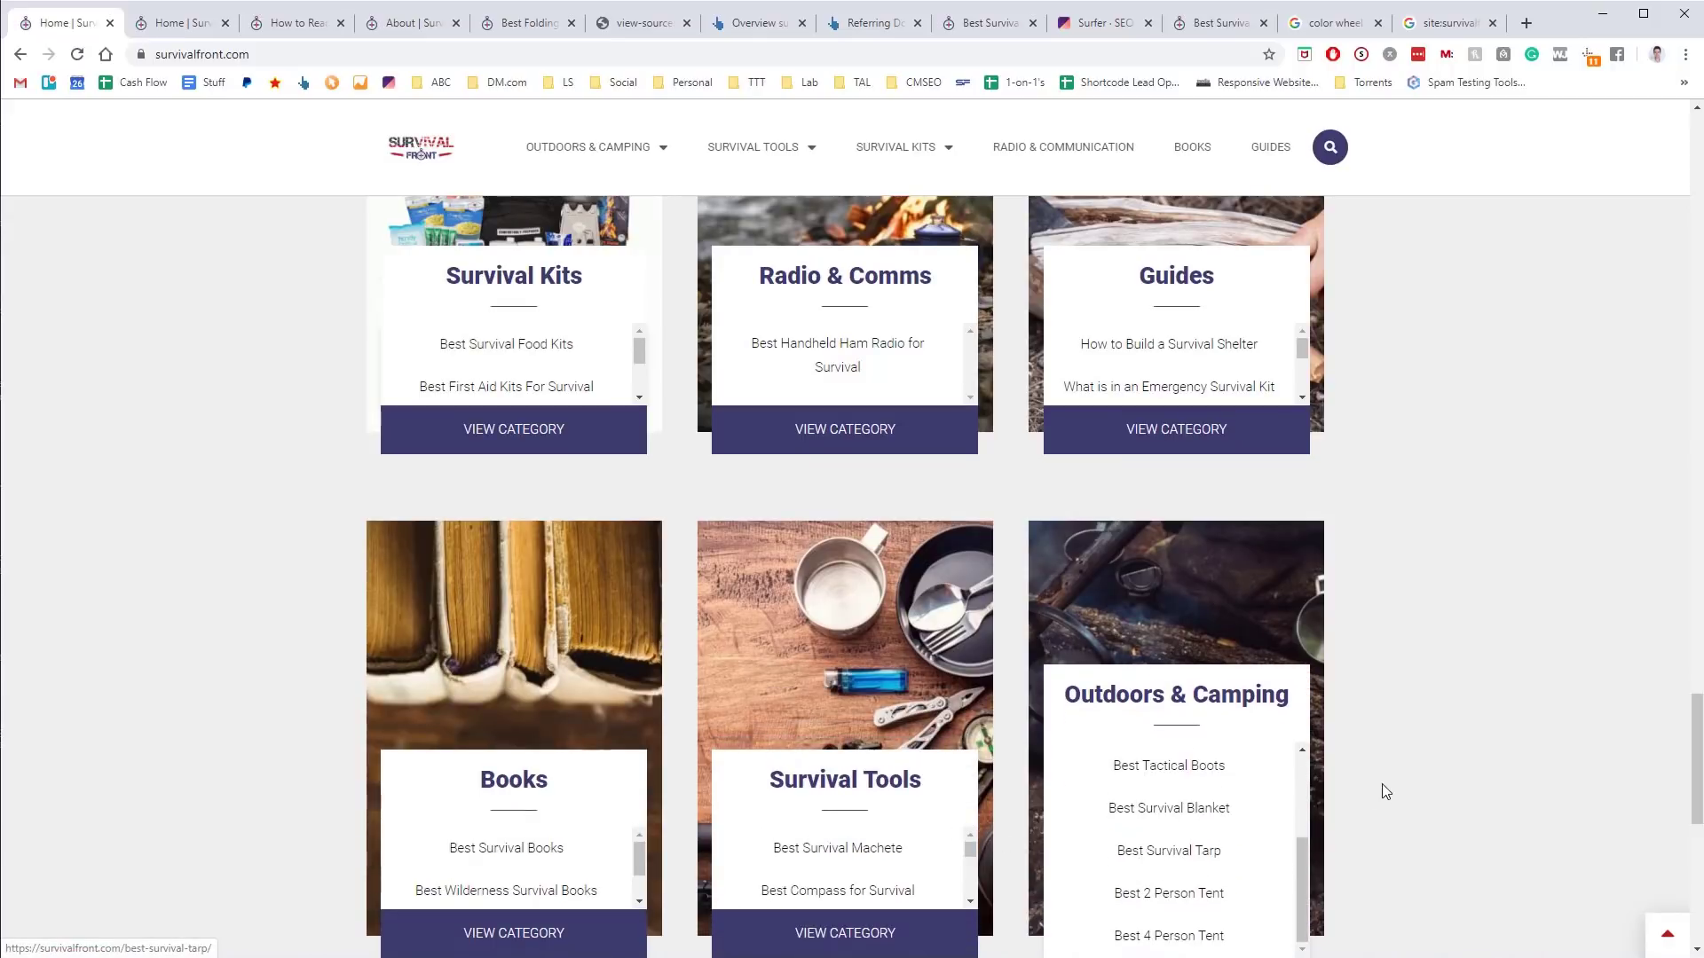
{"action": "scroll", "coordinate": [1430, 791], "scroll_direction": "down", "scroll_amount": 6}
{"action": "scroll", "coordinate": [1303, 615], "scroll_direction": "up", "scroll_amount": 15}
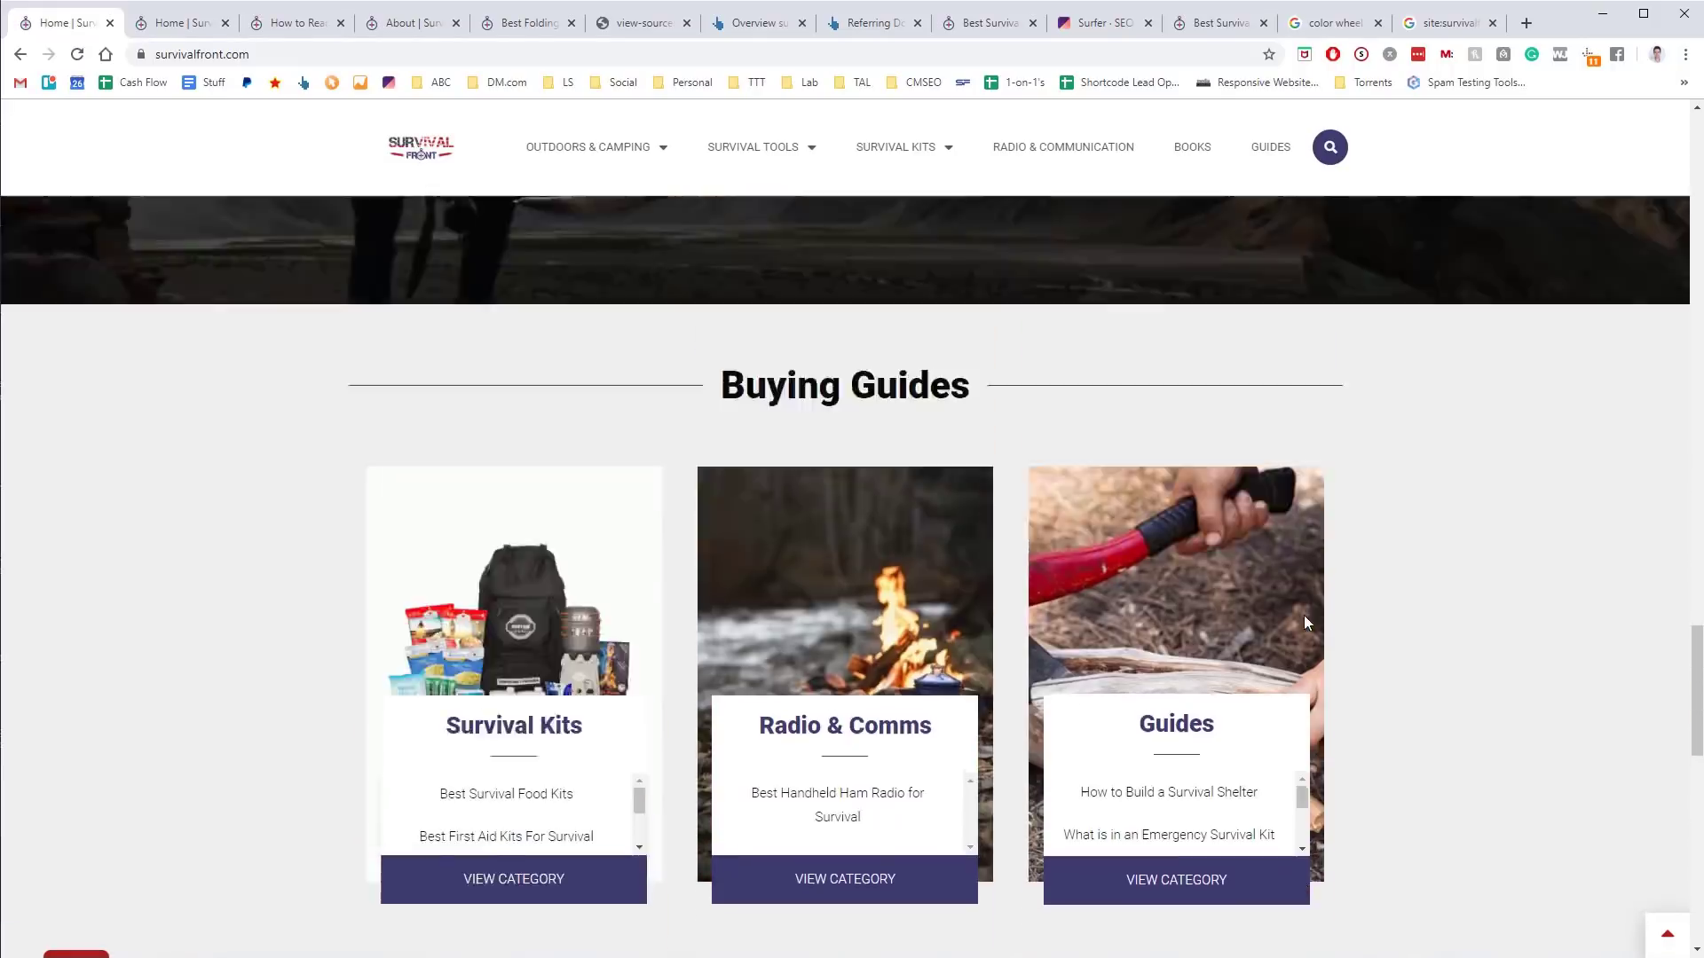
Review the homepage's Product Reviews, main navigation and footer links, and return to the banner
{"action": "scroll", "coordinate": [1285, 608], "scroll_direction": "up", "scroll_amount": 8}
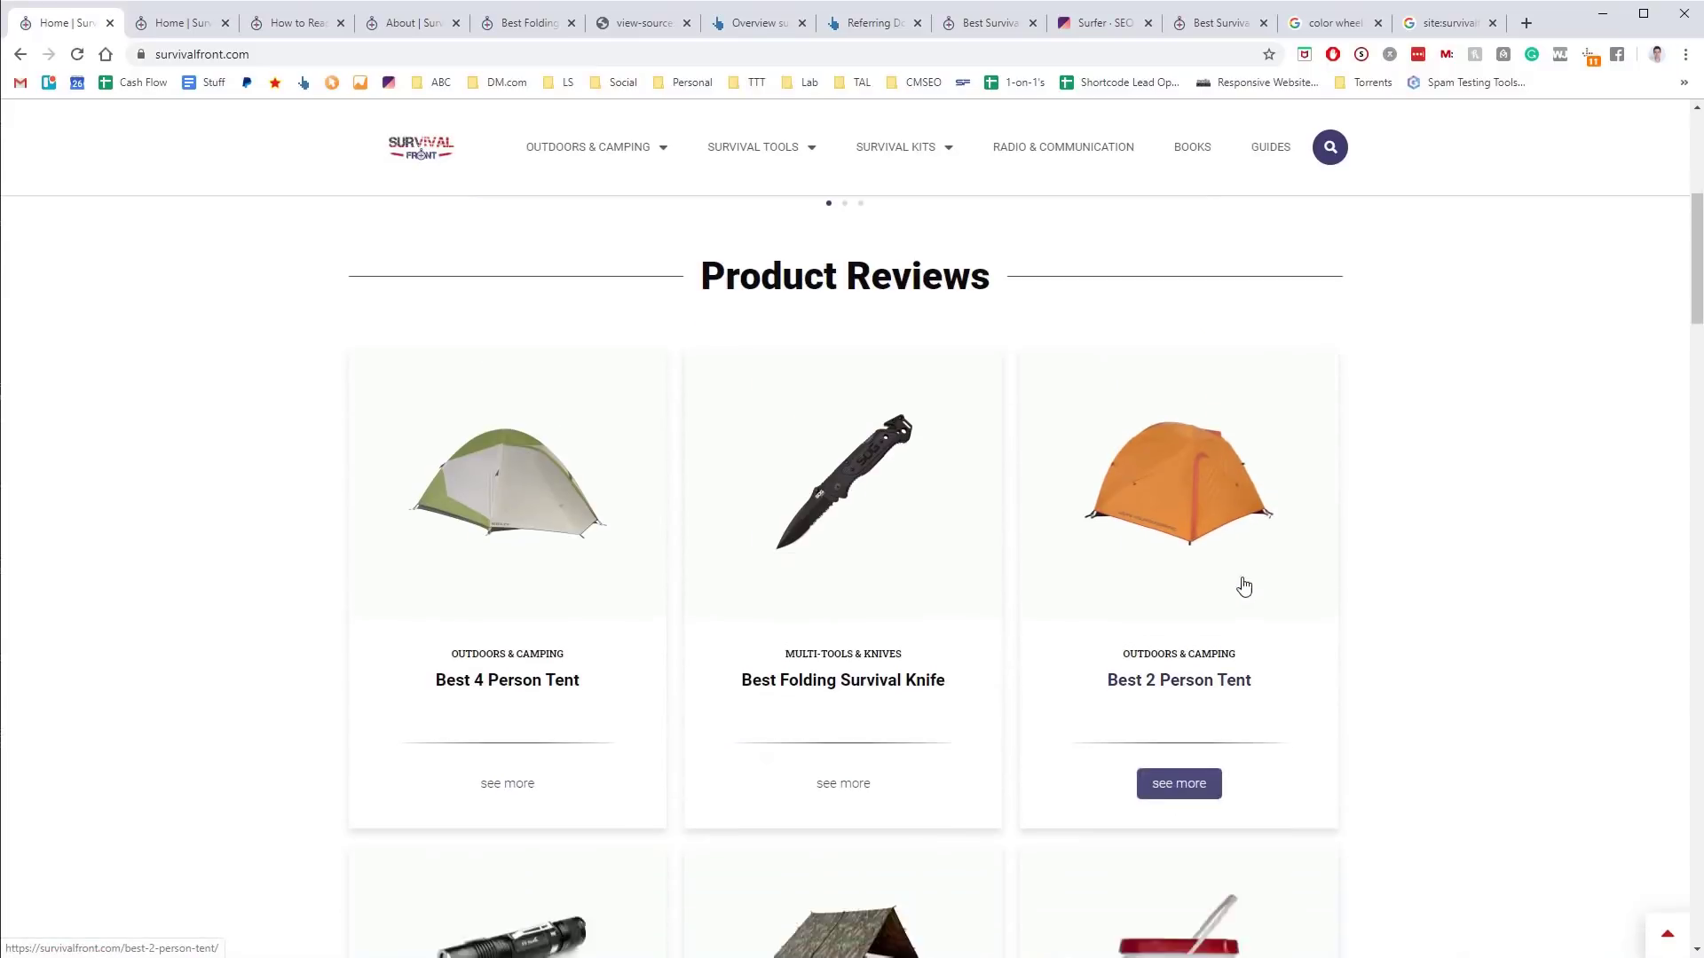
{"action": "scroll", "coordinate": [1240, 582], "scroll_direction": "down", "scroll_amount": 4}
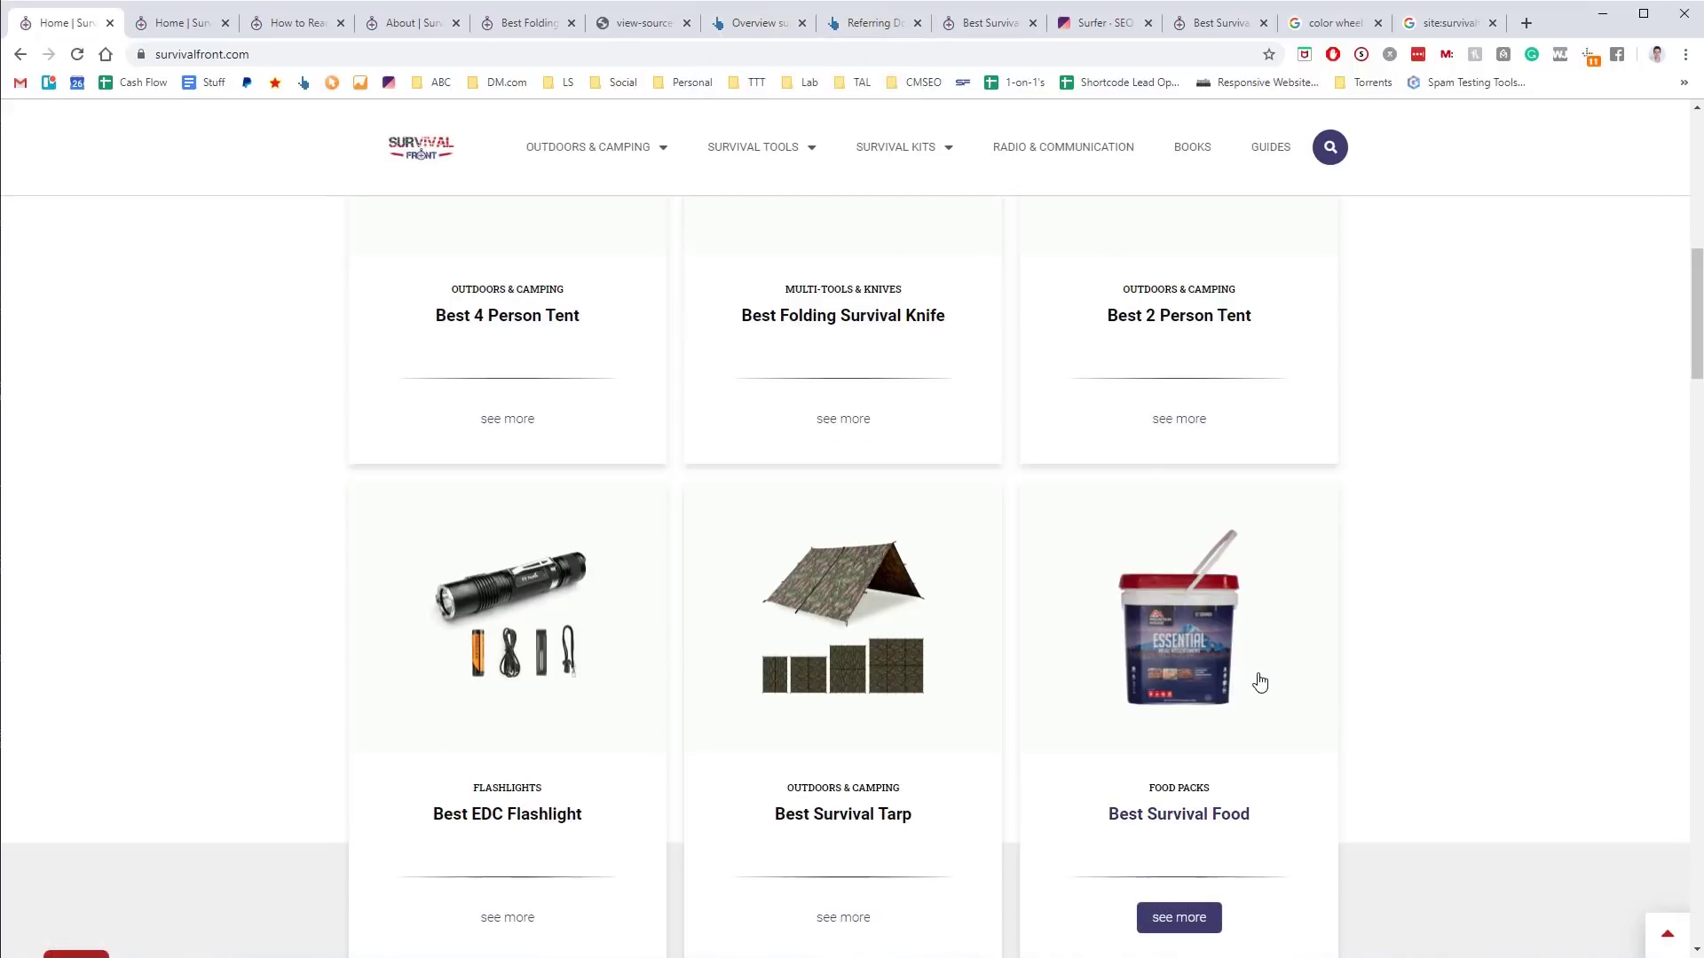
{"action": "scroll", "coordinate": [1261, 676], "scroll_direction": "up", "scroll_amount": 10}
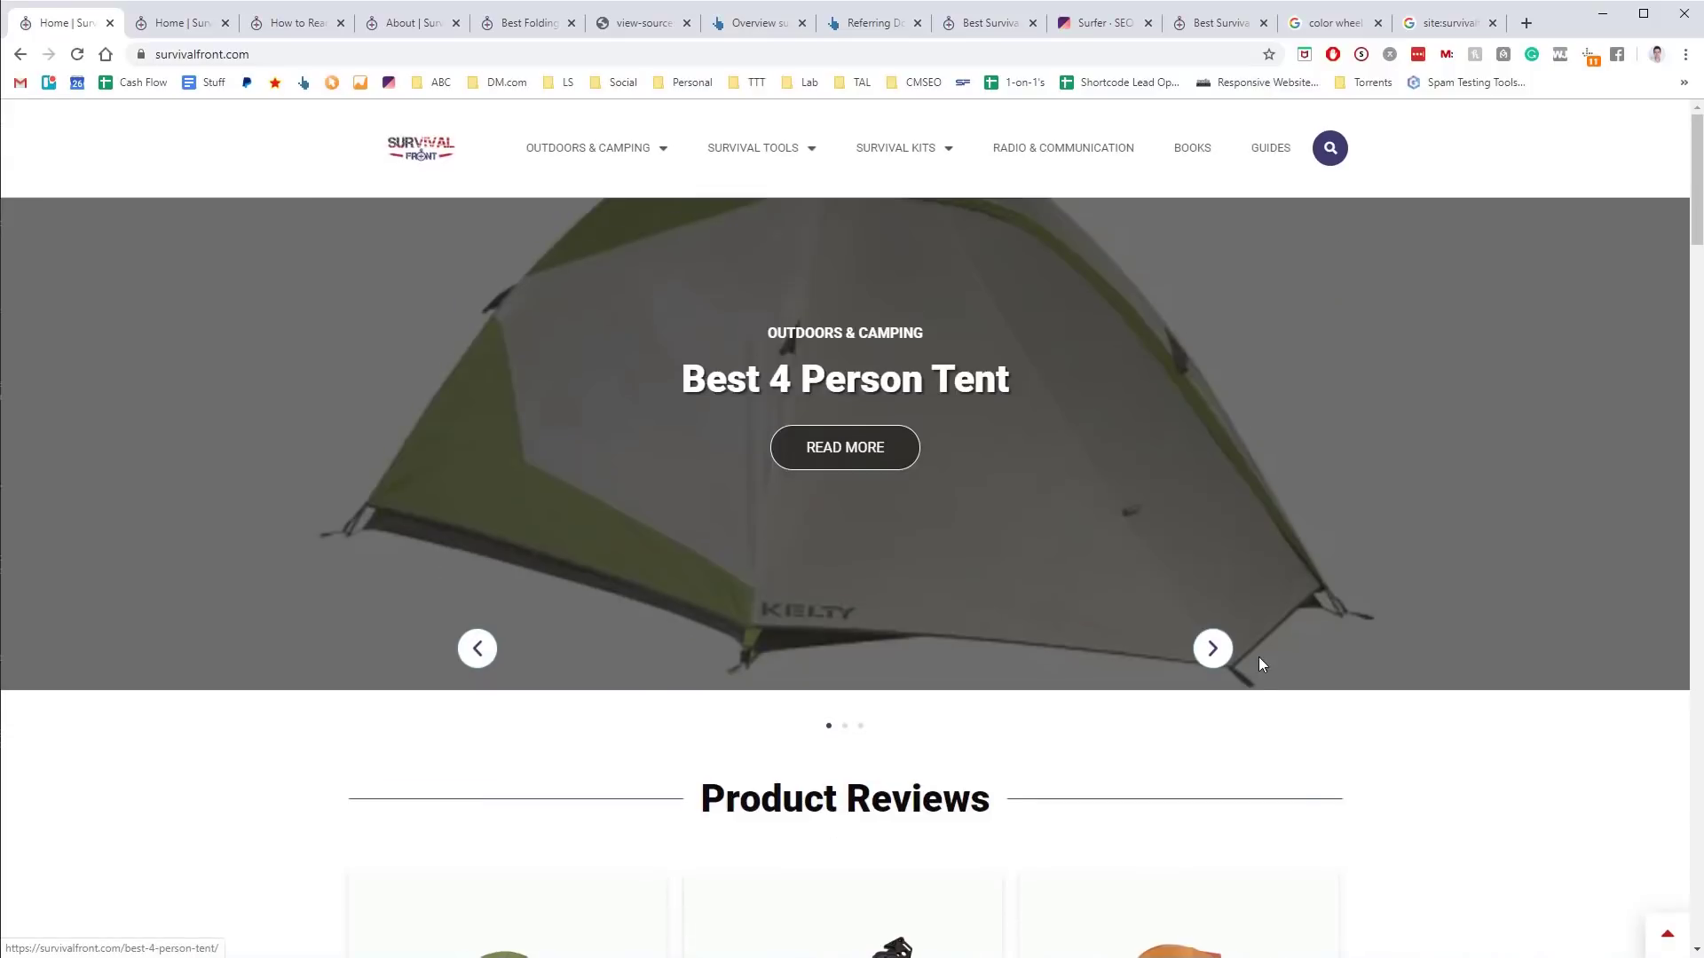
{"action": "mouse_move", "coordinate": [895, 159]}
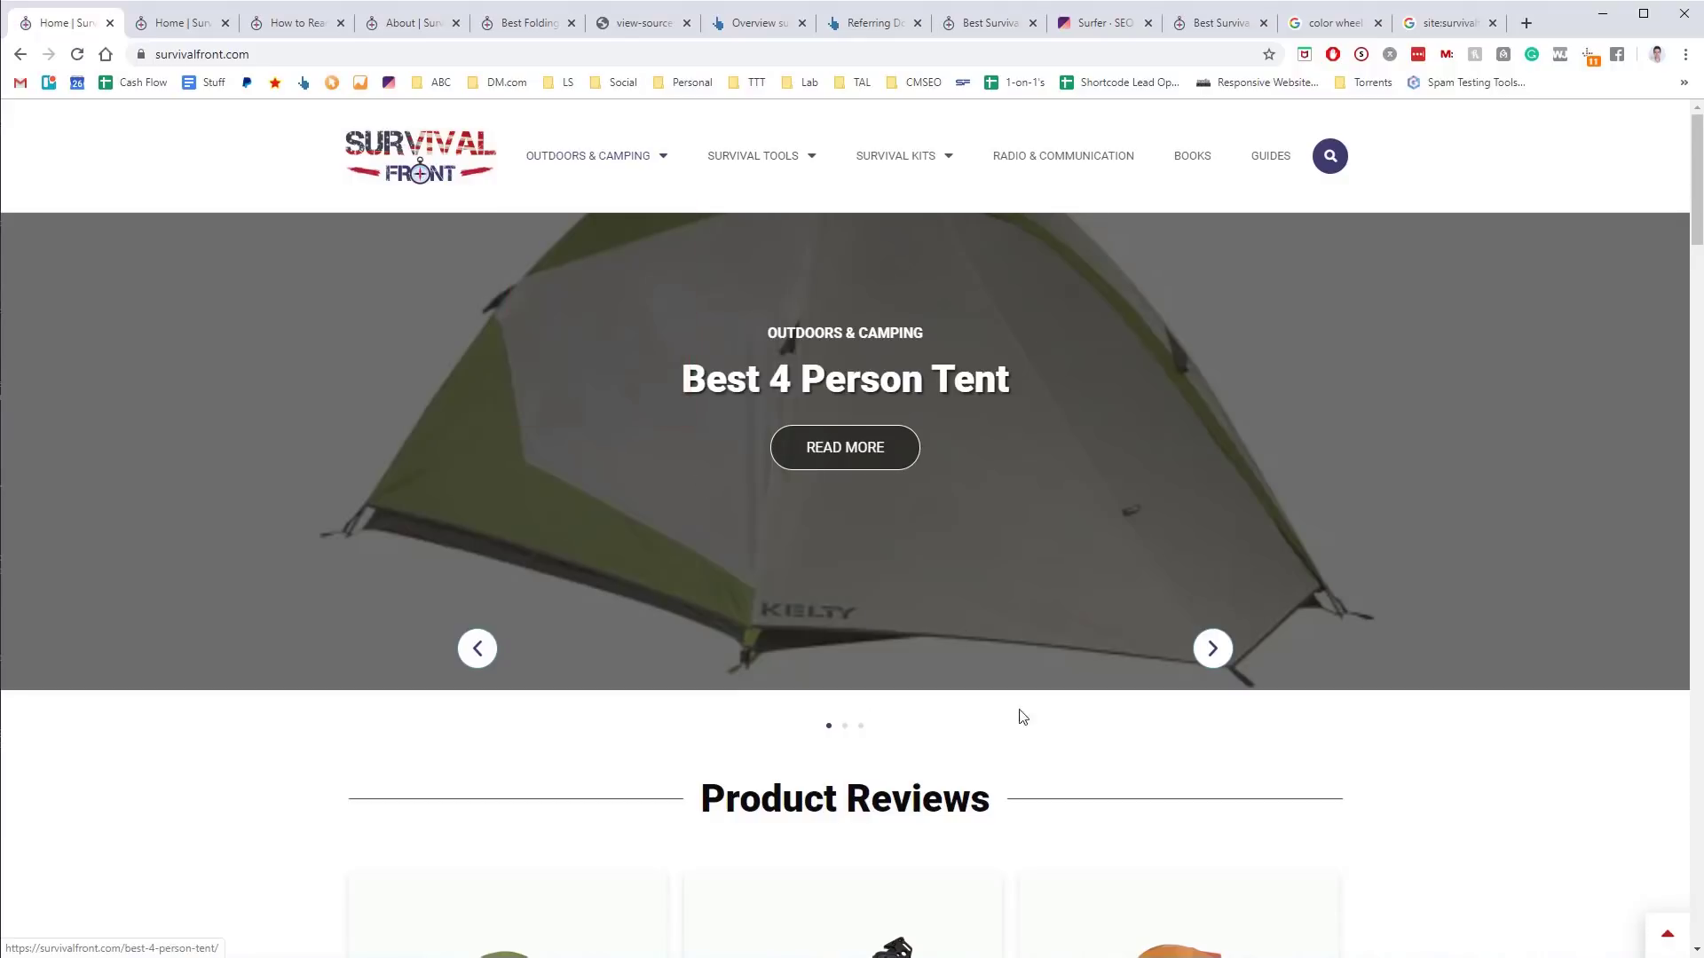
{"action": "scroll", "coordinate": [895, 410], "scroll_direction": "down", "scroll_amount": 20}
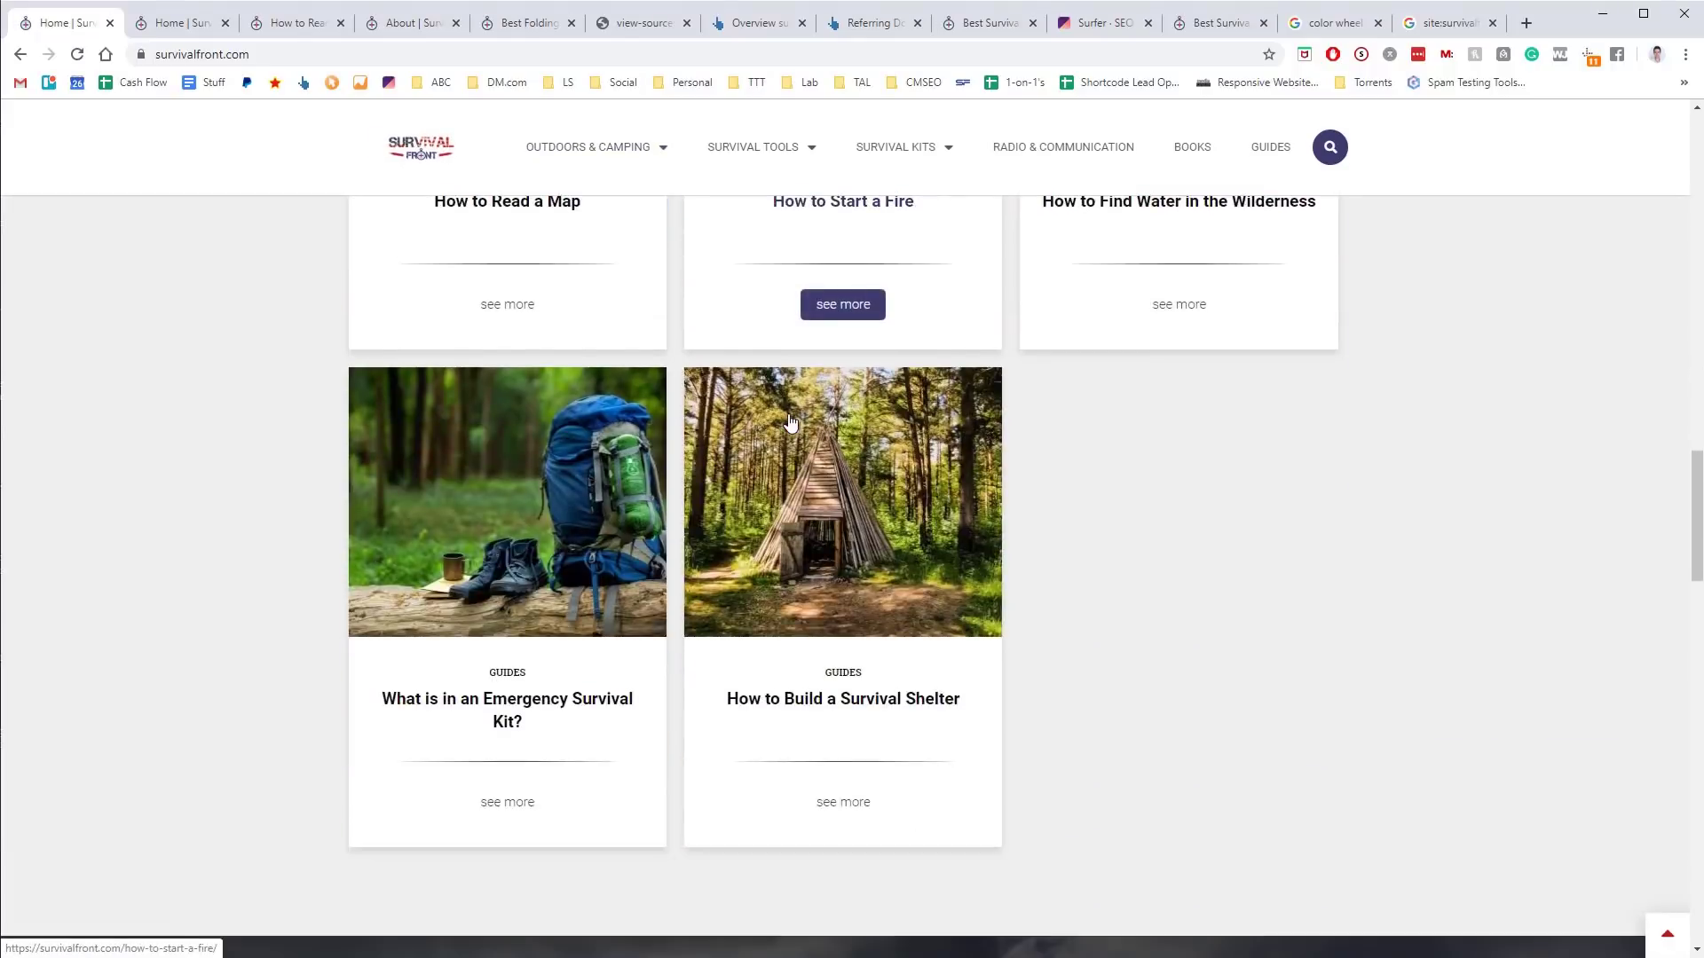
{"action": "scroll", "coordinate": [791, 428], "scroll_direction": "down", "scroll_amount": 18}
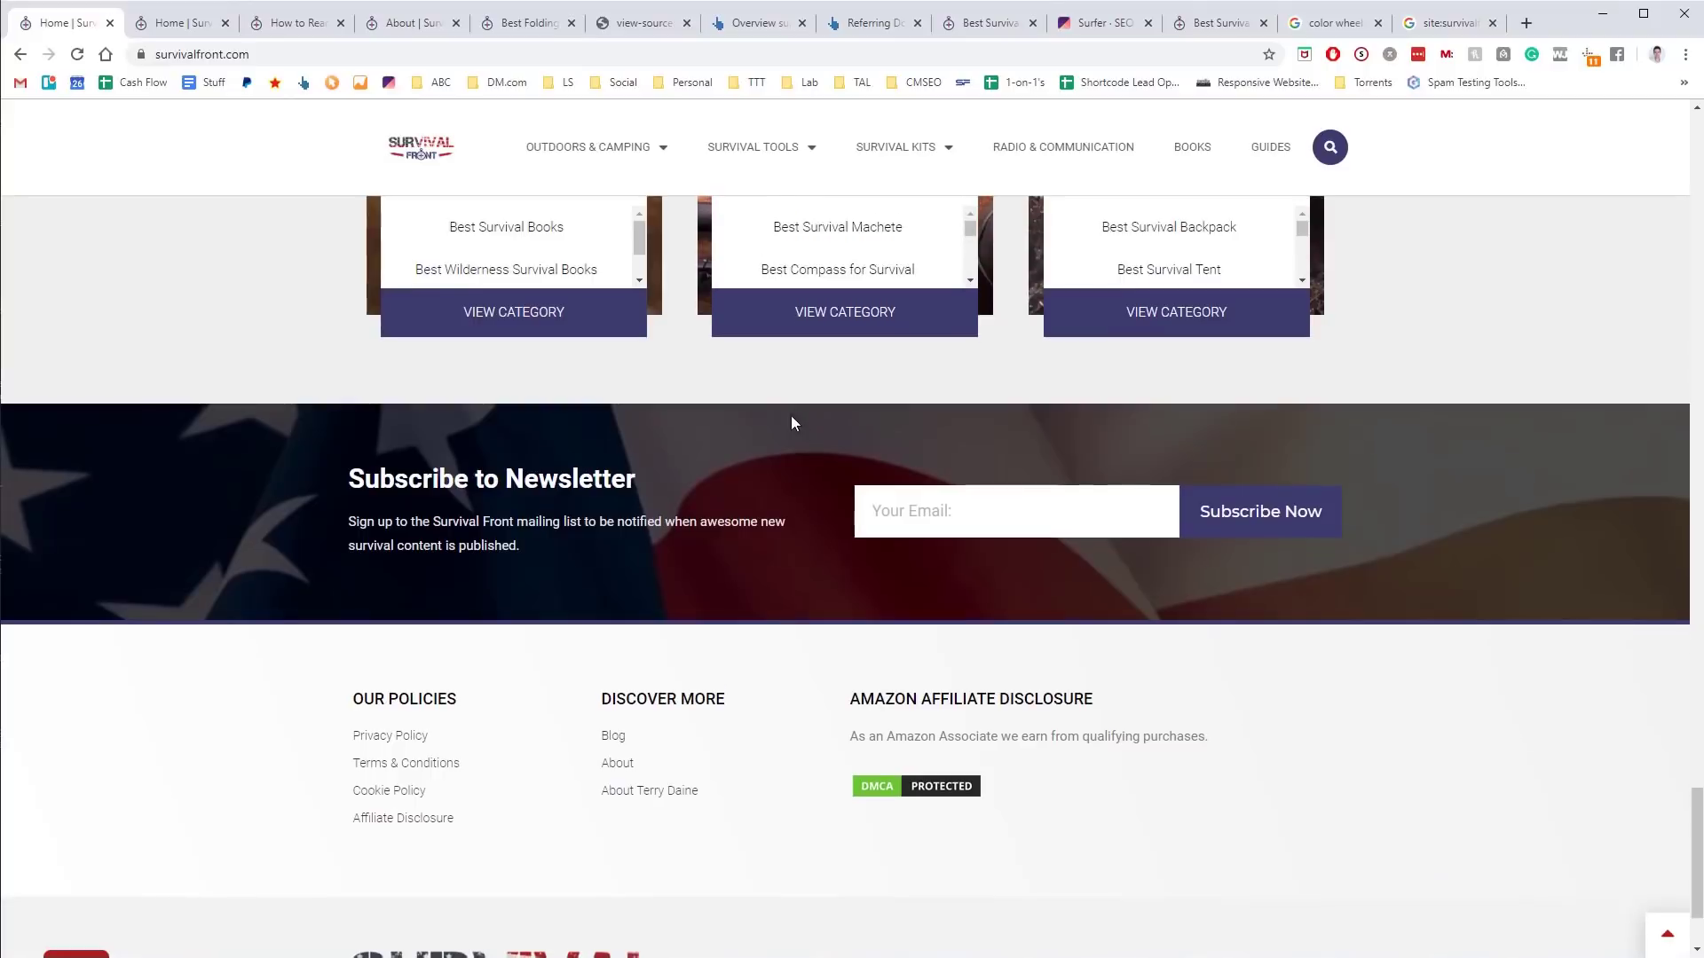
{"action": "scroll", "coordinate": [857, 497], "scroll_direction": "down", "scroll_amount": 2}
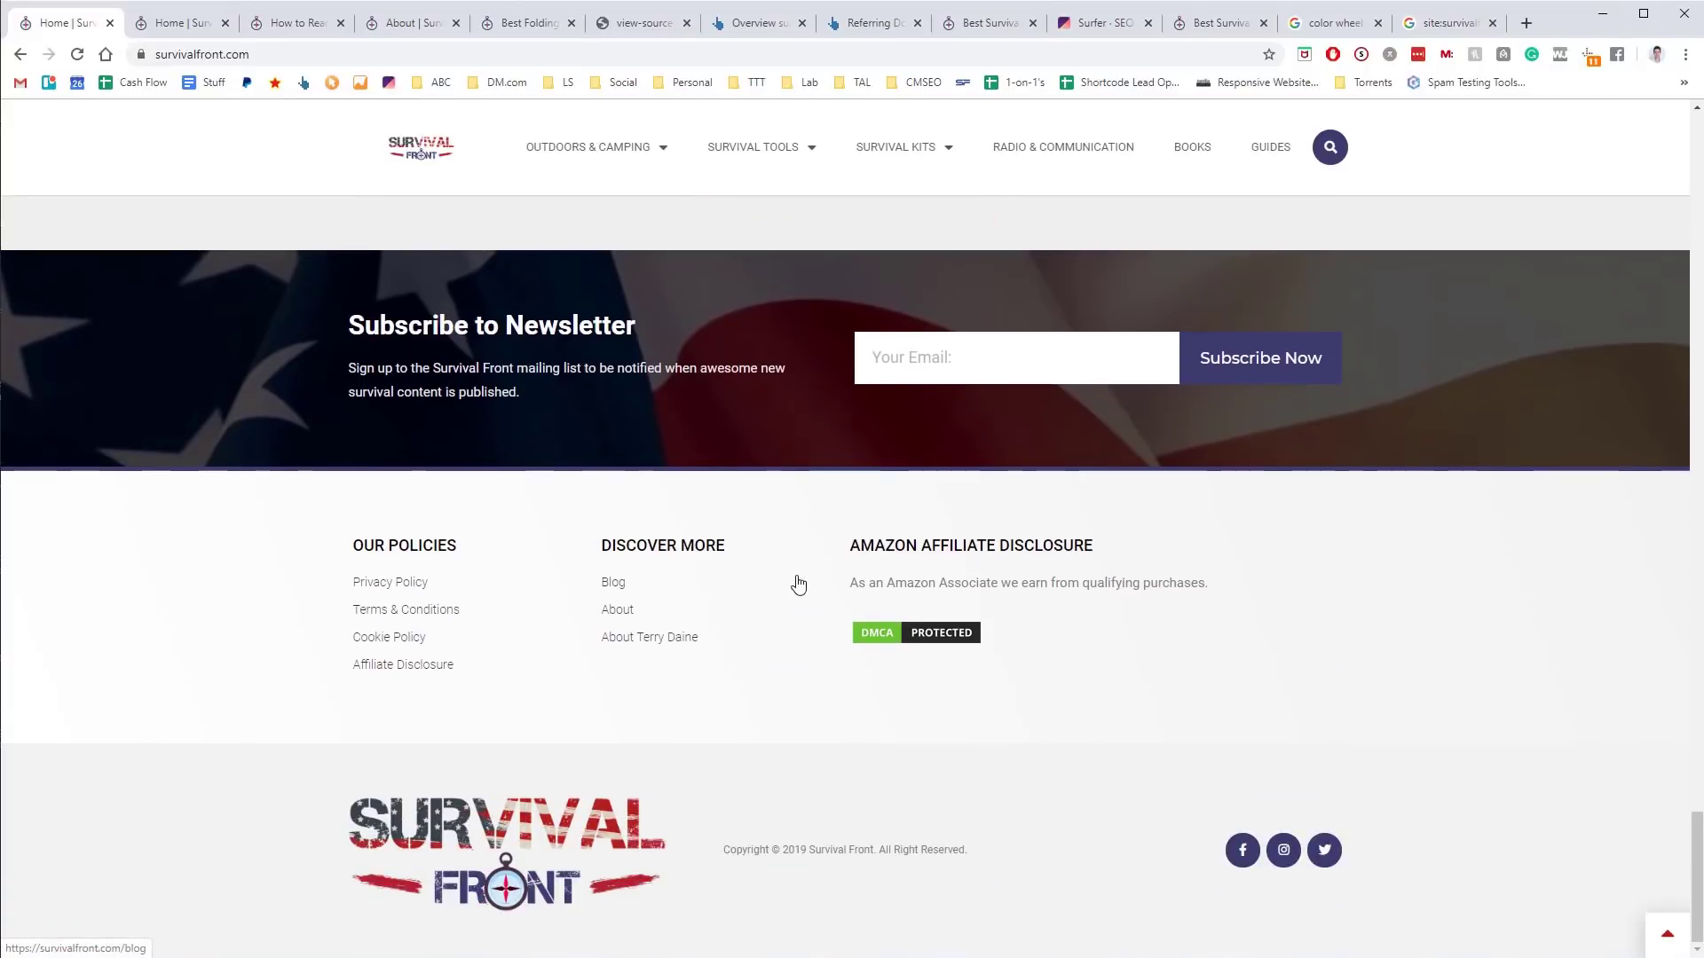
{"action": "scroll", "coordinate": [789, 550], "scroll_direction": "up", "scroll_amount": 15}
{"action": "scroll", "coordinate": [798, 559], "scroll_direction": "up", "scroll_amount": 15}
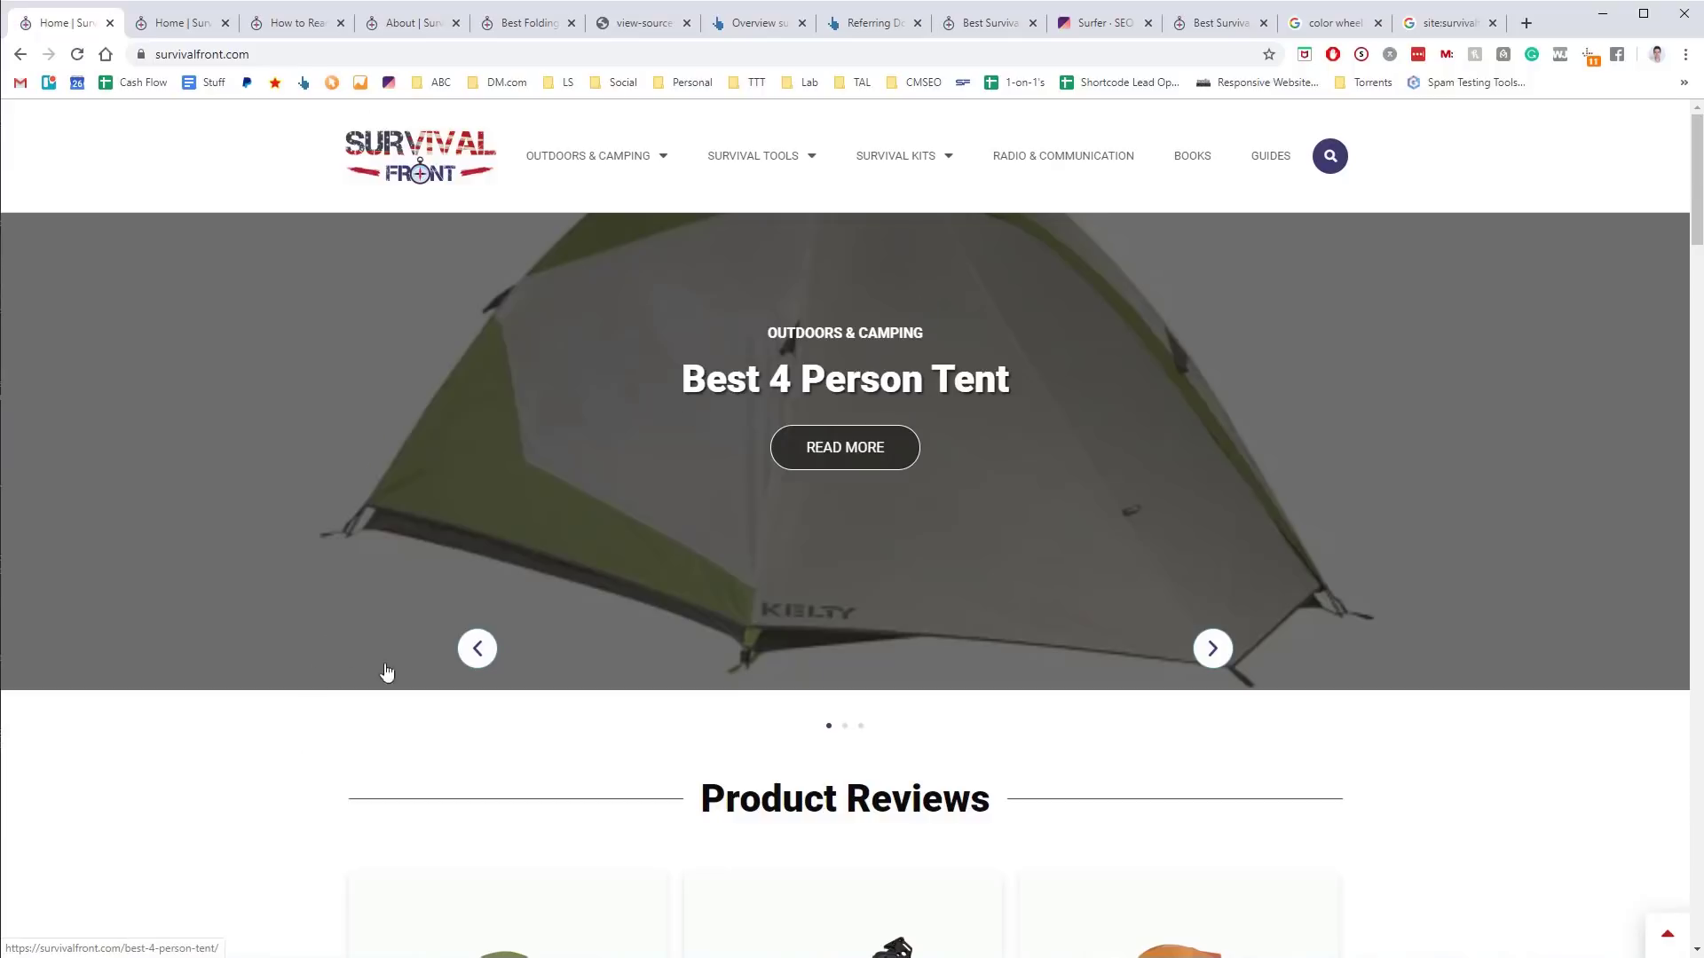
Review the whole homepage layout once more from Product Reviews through Buying Guides to the footer, and return to the navigation bar
{"action": "scroll", "coordinate": [1529, 764], "scroll_direction": "down", "scroll_amount": 10}
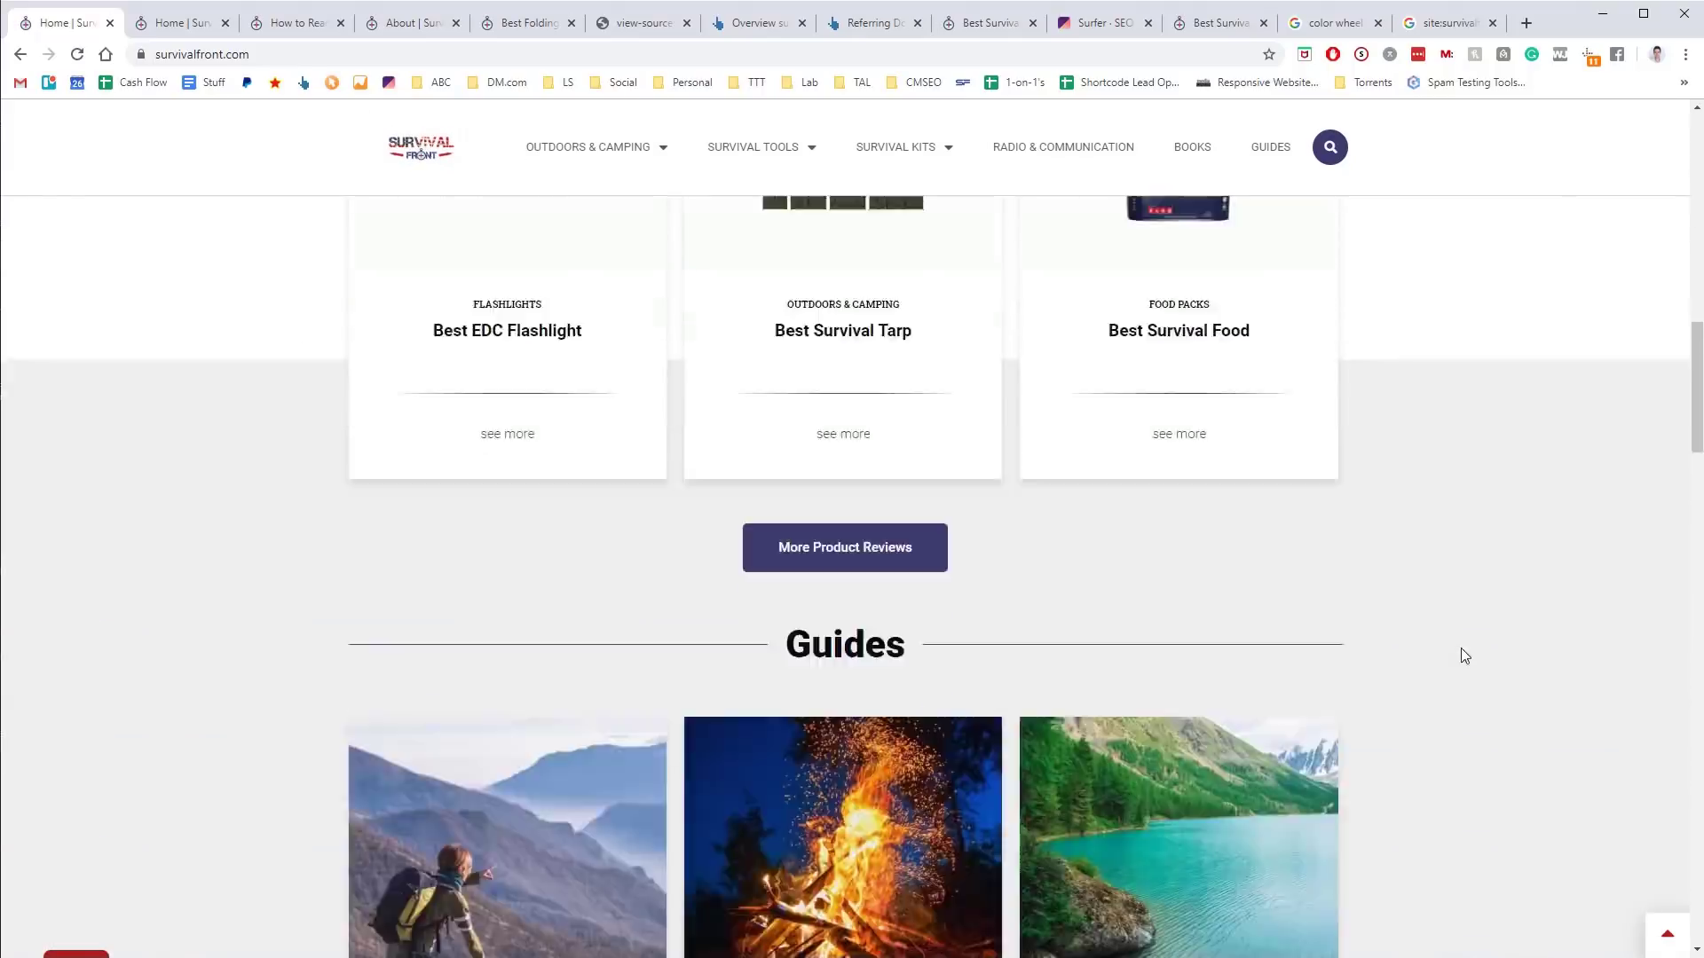
{"action": "scroll", "coordinate": [1133, 484], "scroll_direction": "down", "scroll_amount": 7}
{"action": "scroll", "coordinate": [495, 438], "scroll_direction": "up", "scroll_amount": 3}
{"action": "scroll", "coordinate": [725, 620], "scroll_direction": "down", "scroll_amount": 3}
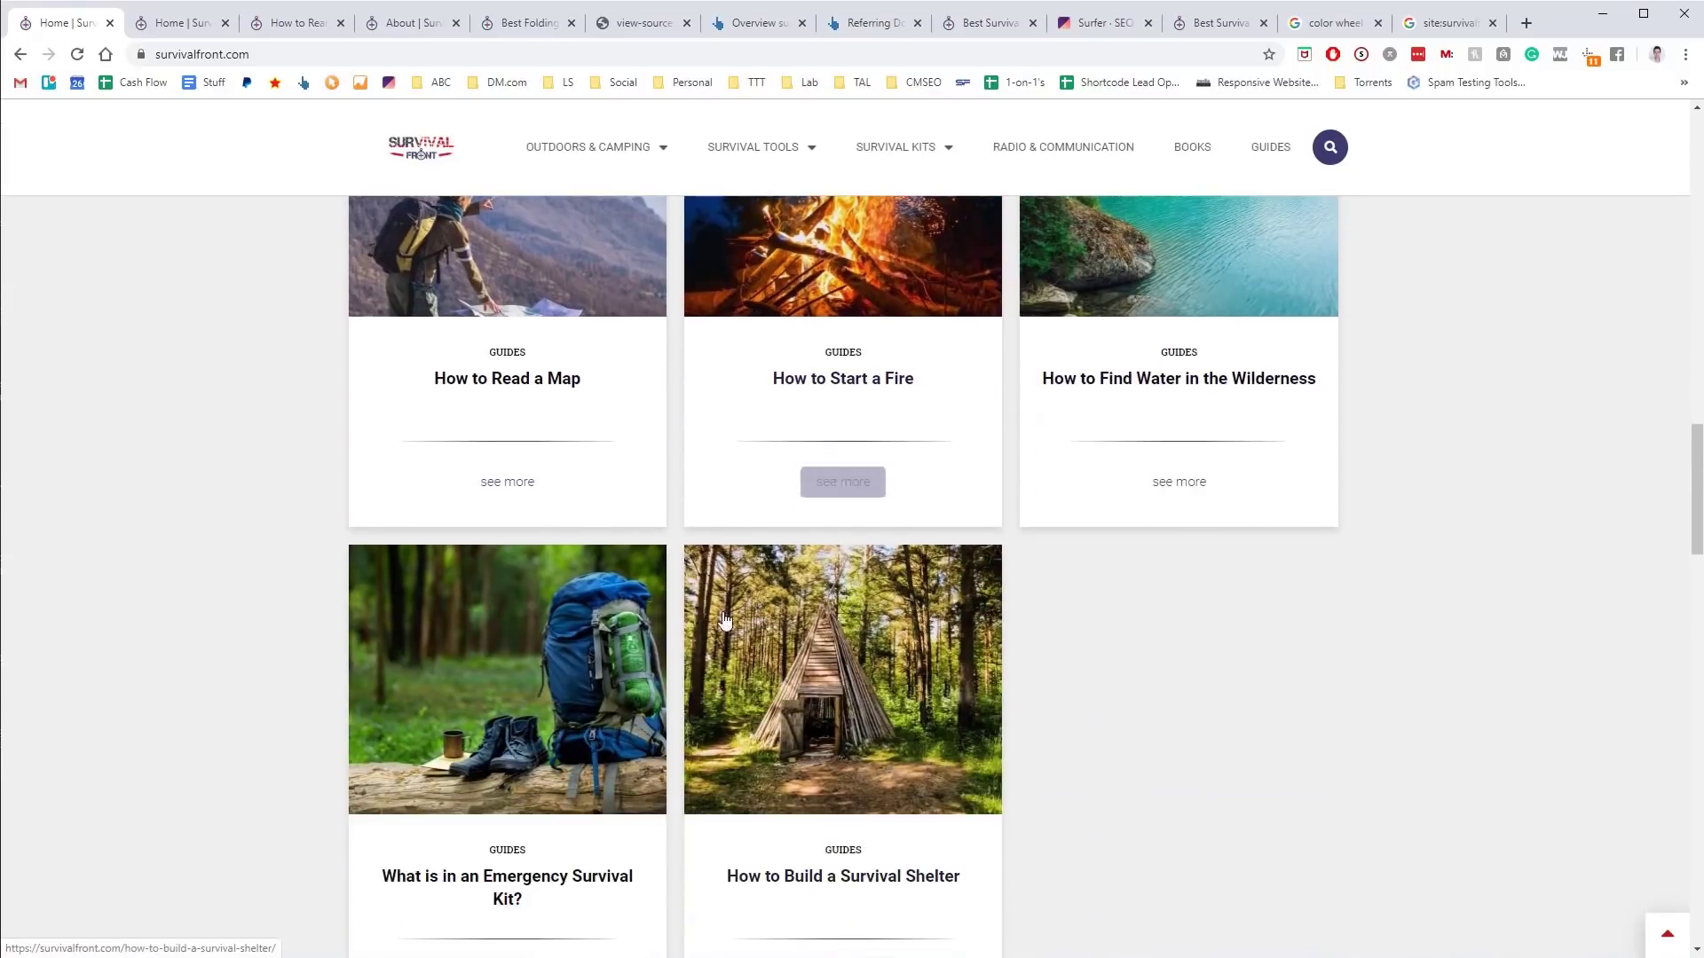
{"action": "scroll", "coordinate": [665, 599], "scroll_direction": "down", "scroll_amount": 10}
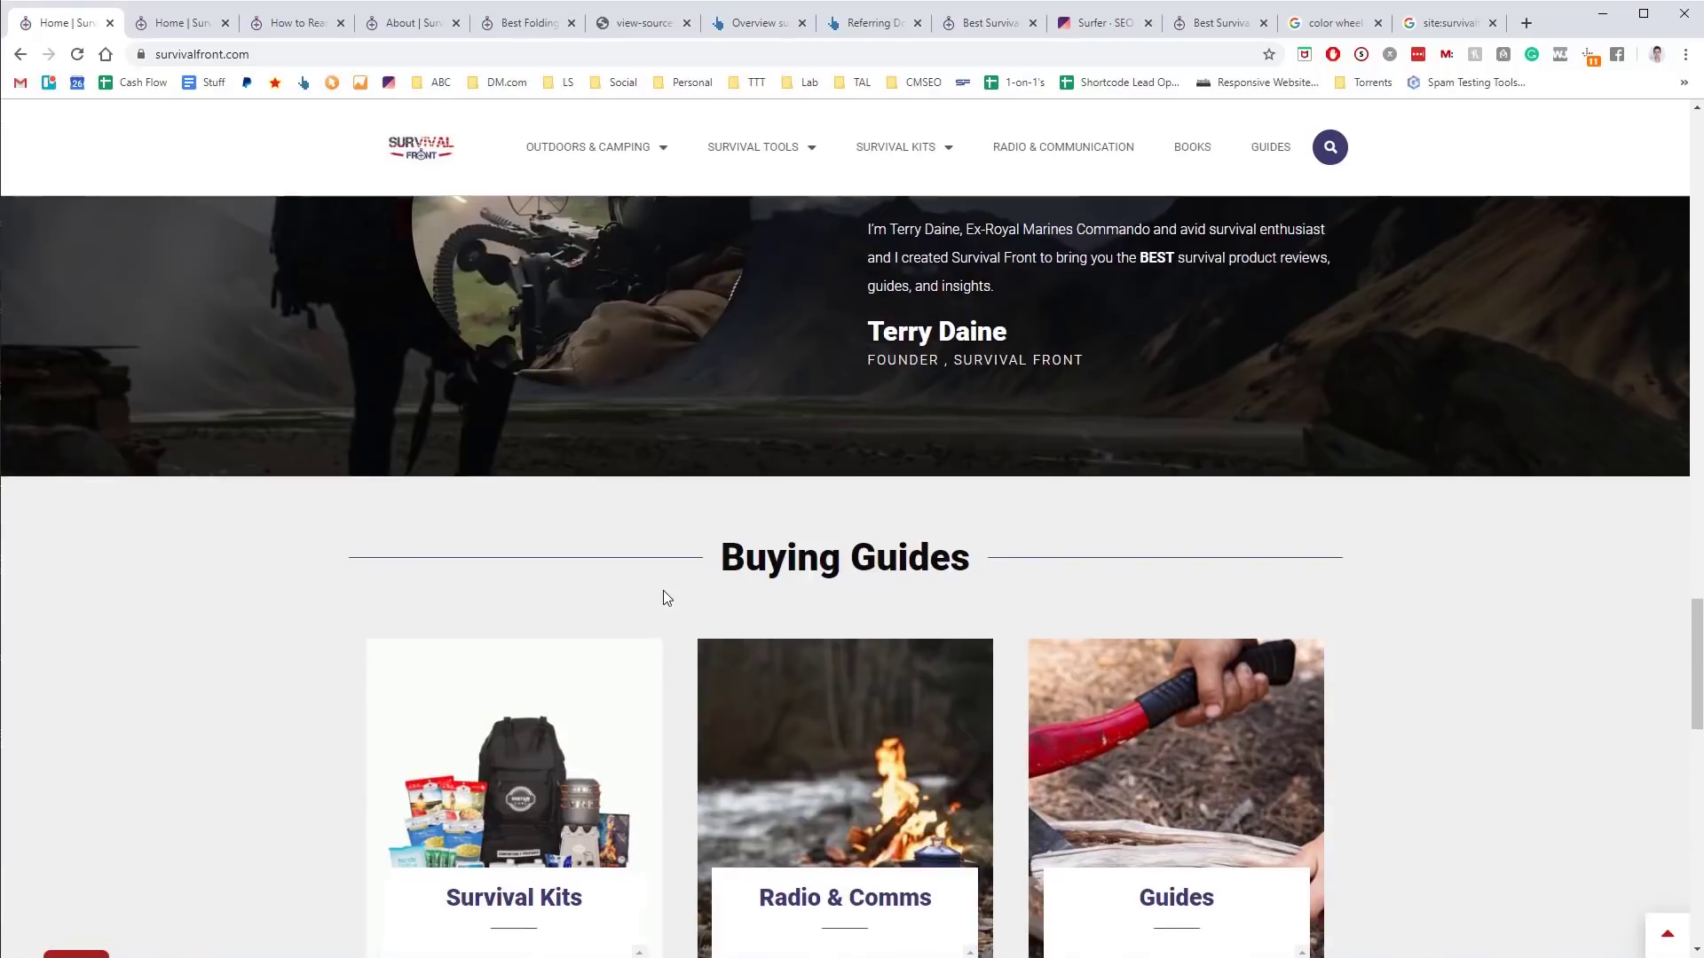
{"action": "scroll", "coordinate": [663, 589], "scroll_direction": "down", "scroll_amount": 15}
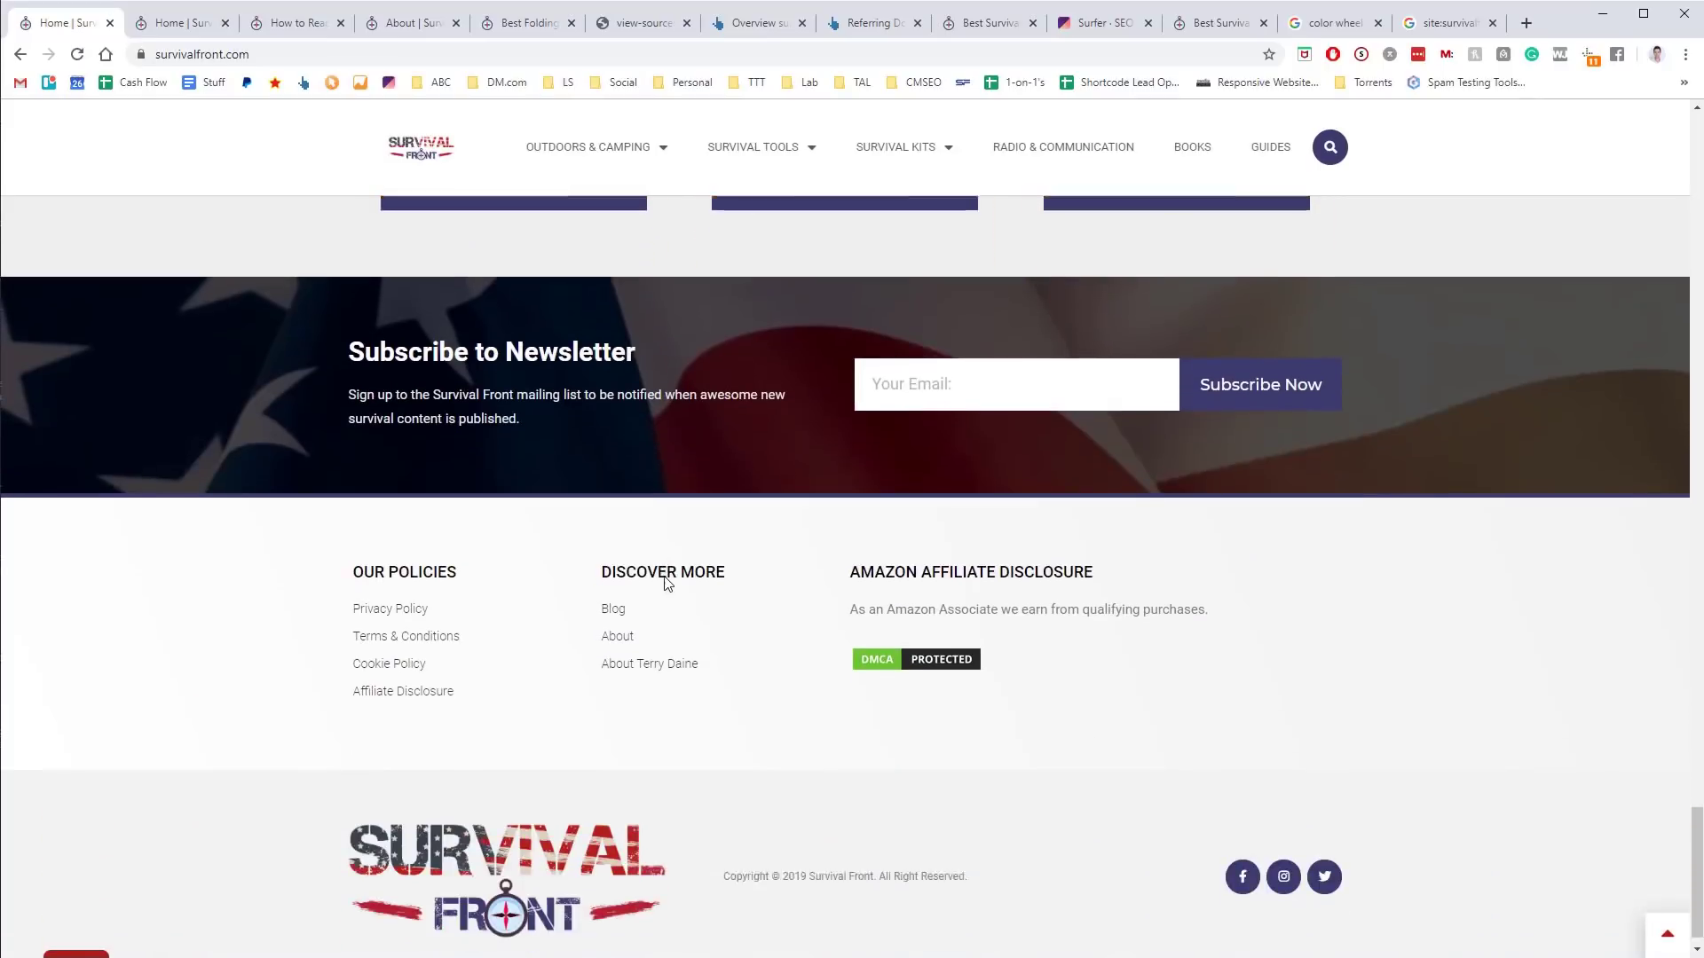
{"action": "scroll", "coordinate": [929, 677], "scroll_direction": "up", "scroll_amount": 12}
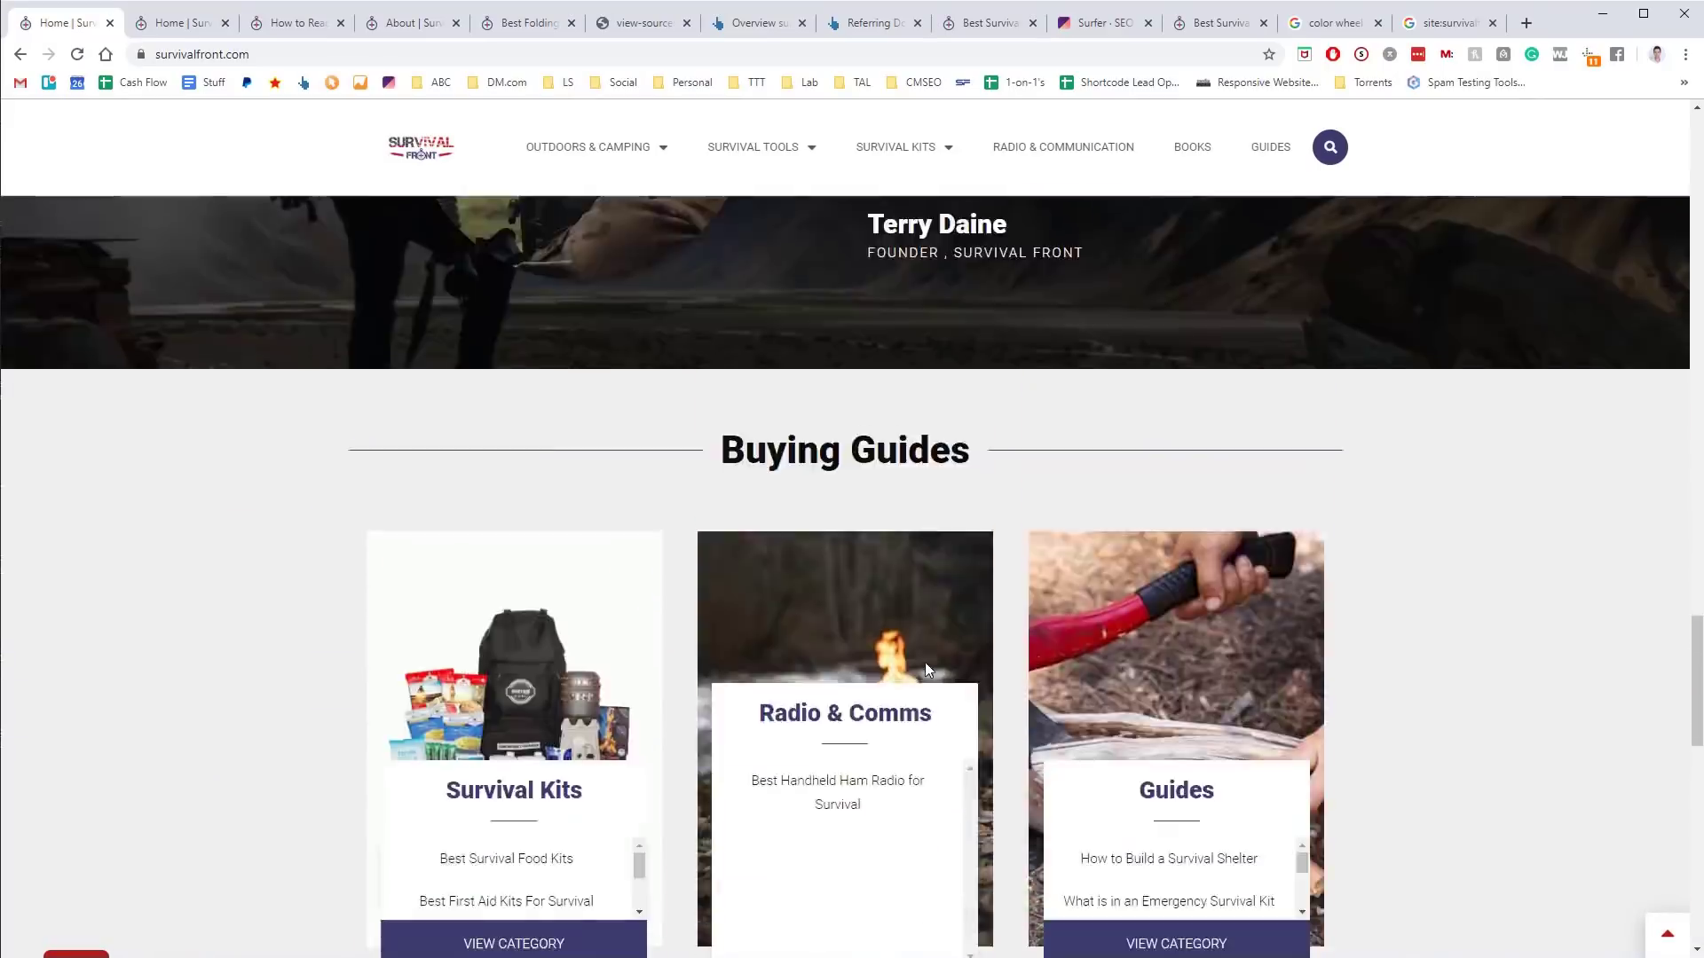
{"action": "scroll", "coordinate": [925, 669], "scroll_direction": "up", "scroll_amount": 12}
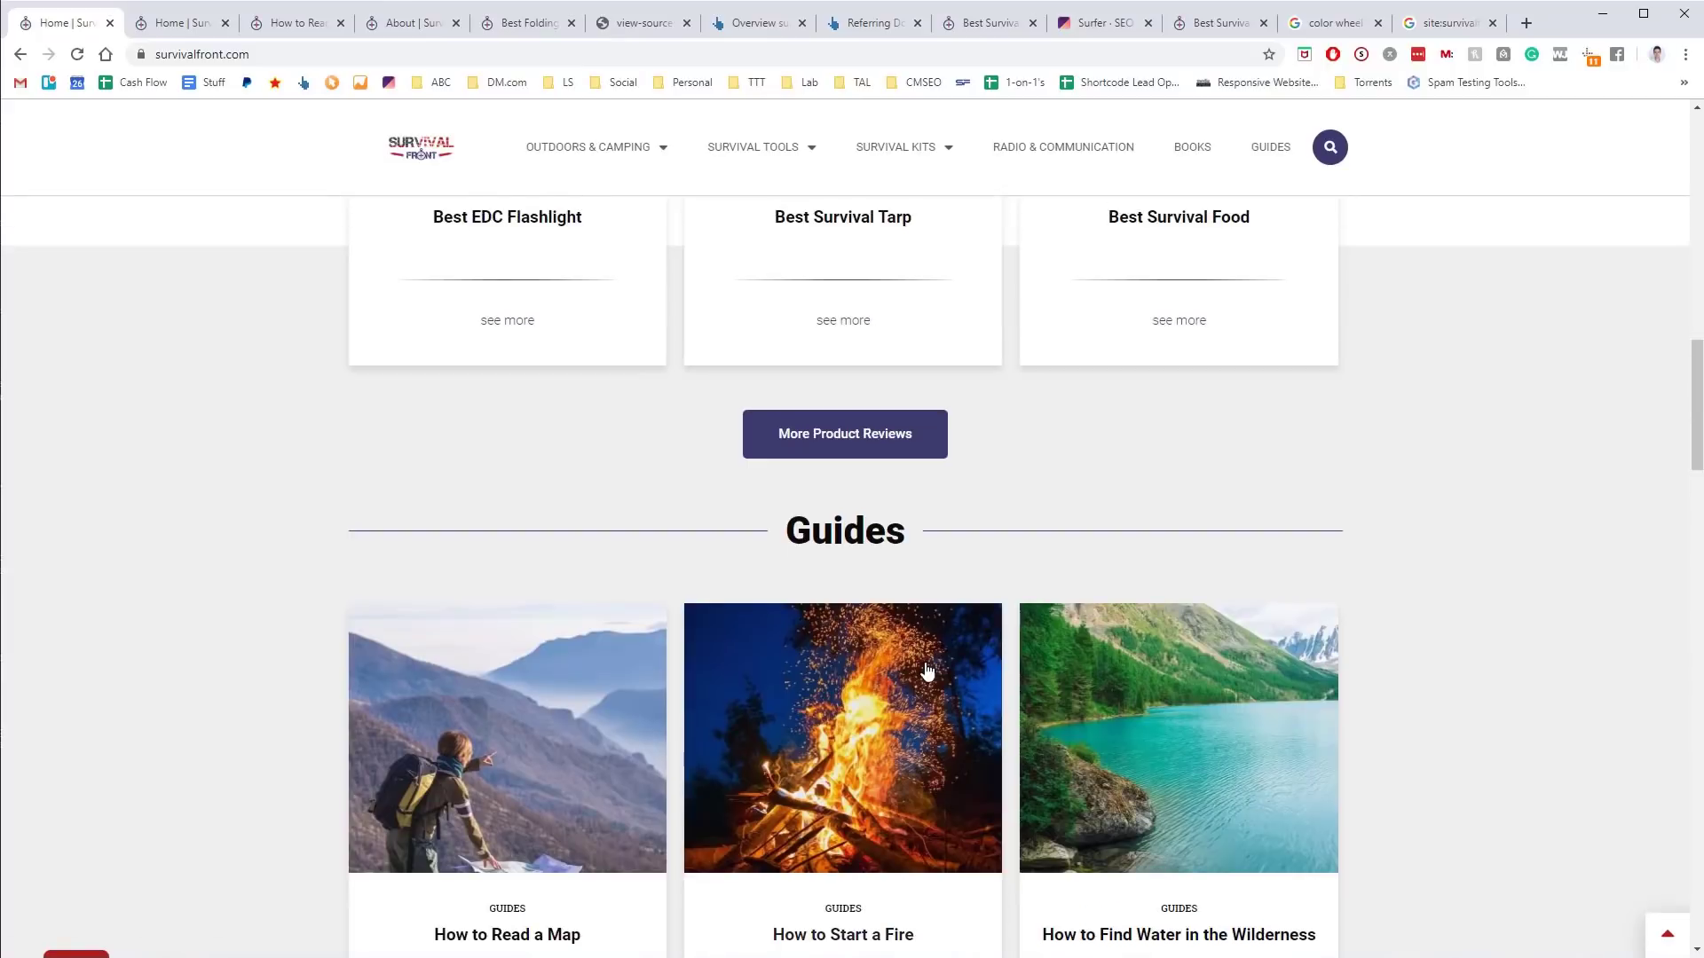
{"action": "scroll", "coordinate": [924, 669], "scroll_direction": "up", "scroll_amount": 8}
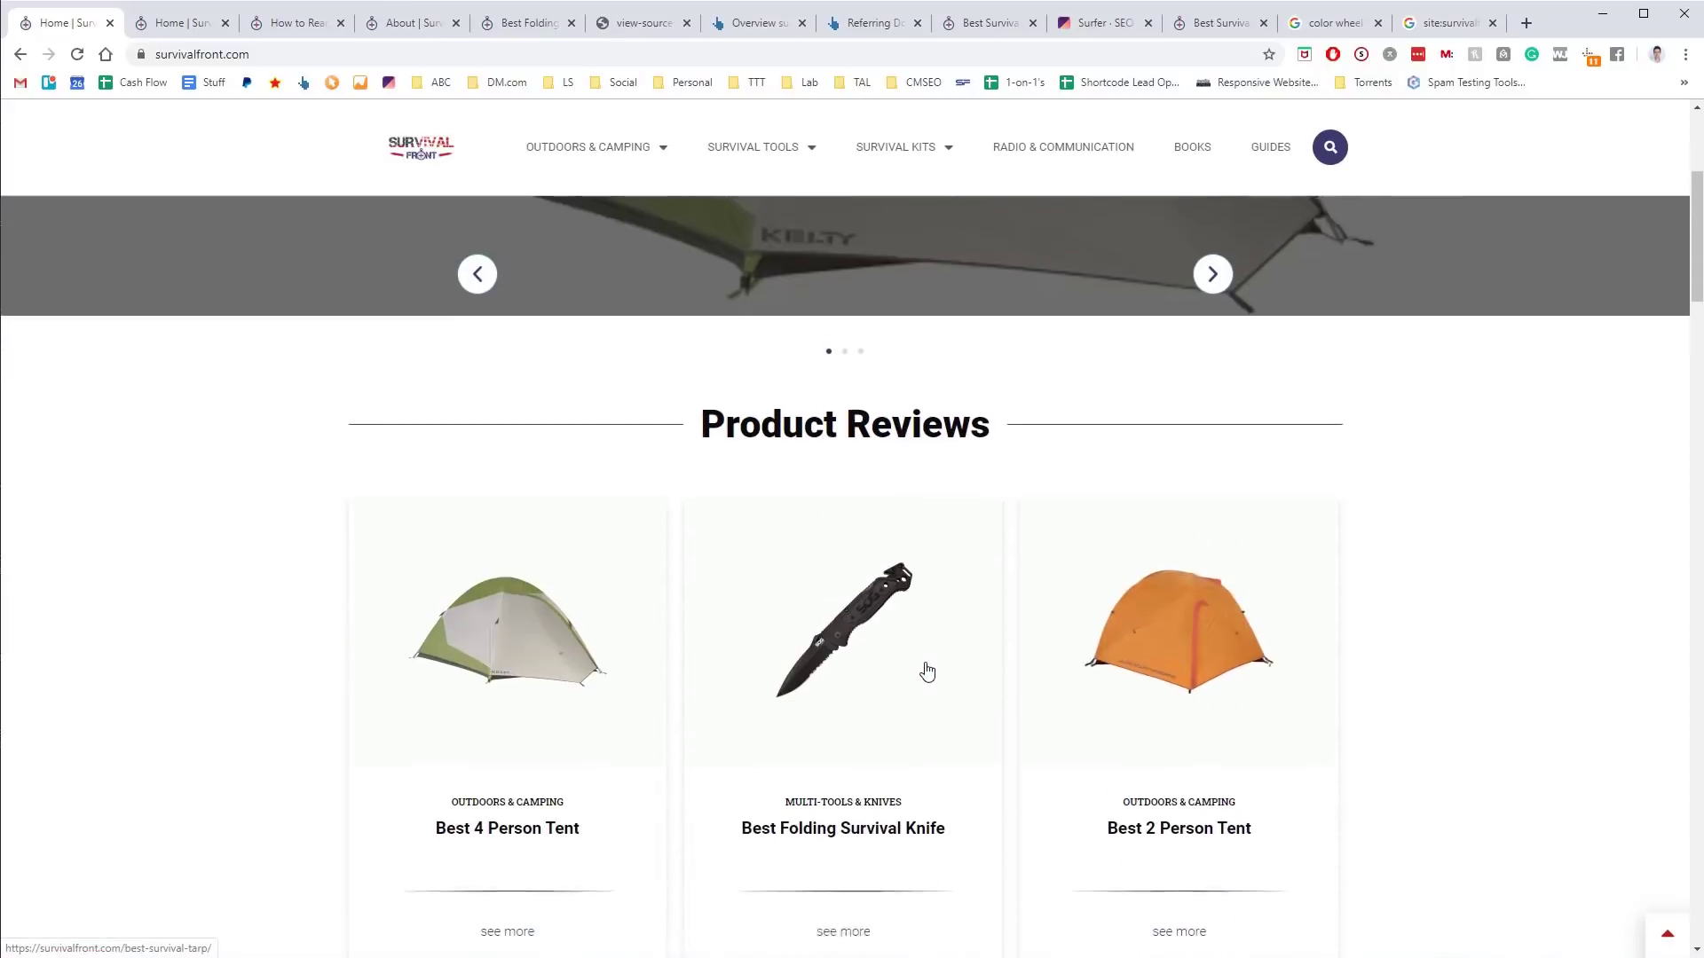
{"action": "scroll", "coordinate": [926, 672], "scroll_direction": "up", "scroll_amount": 4}
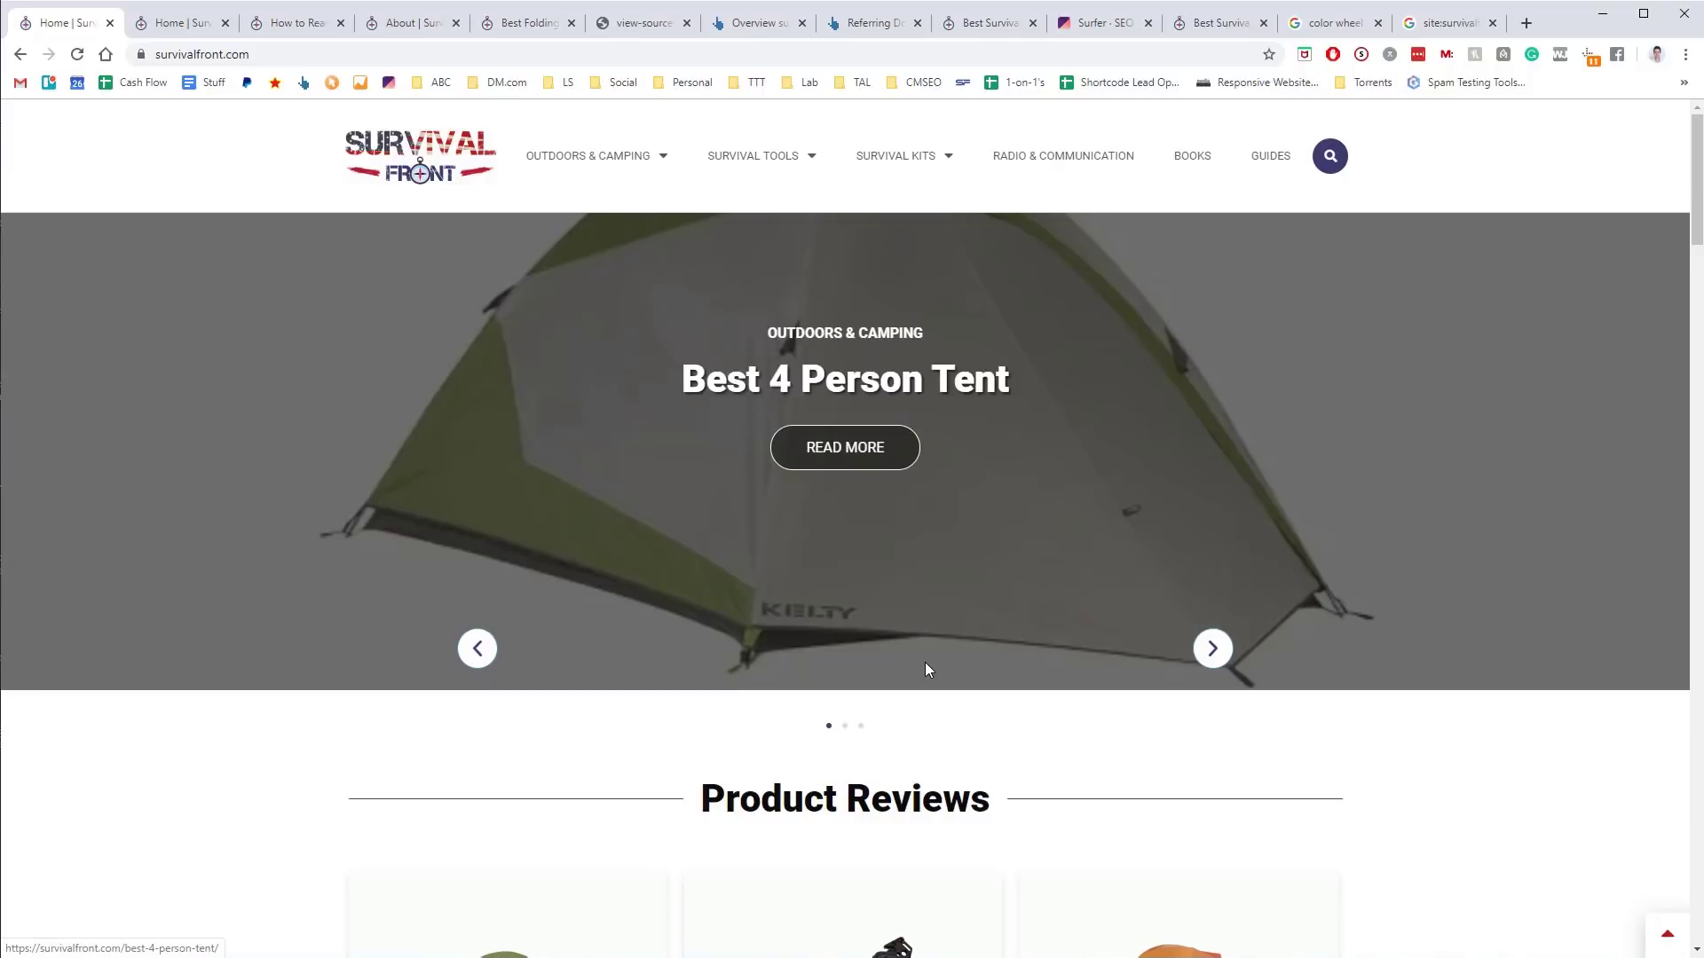
{"action": "mouse_move", "coordinate": [635, 156]}
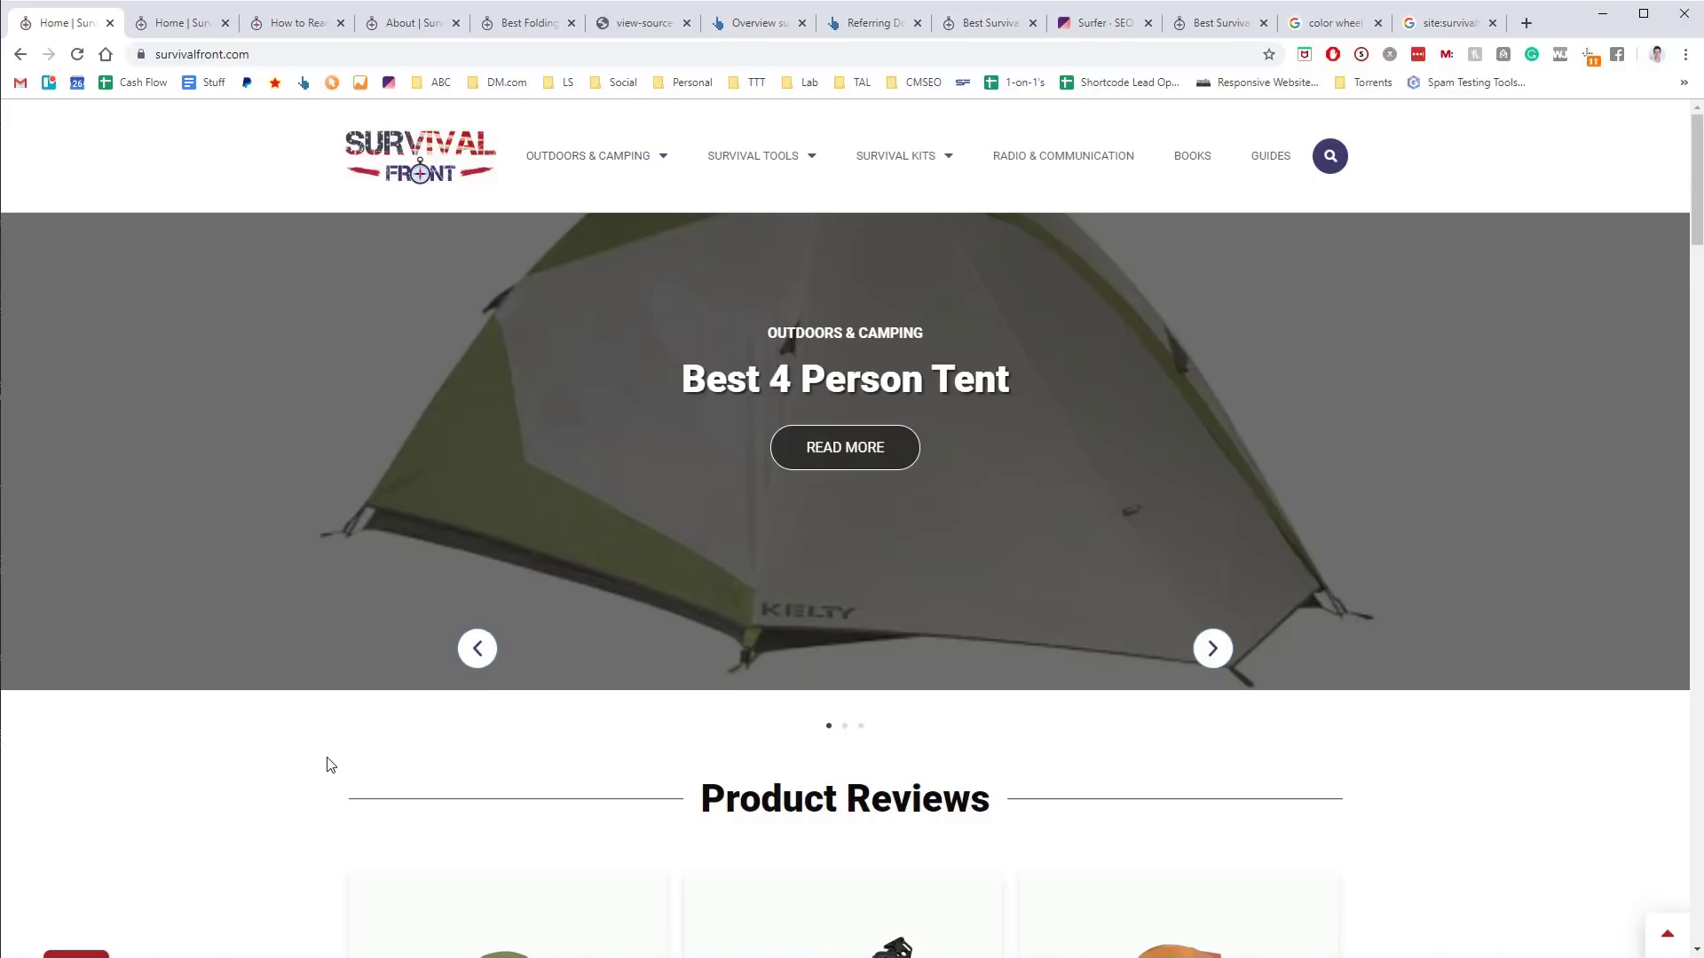
Switch to the Surfer audit, compare the True Density phrases and words lists, and highlight the term "arrow" among the words
{"action": "left_click", "coordinate": [1110, 25]}
{"action": "scroll", "coordinate": [977, 337], "scroll_direction": "down", "scroll_amount": 3}
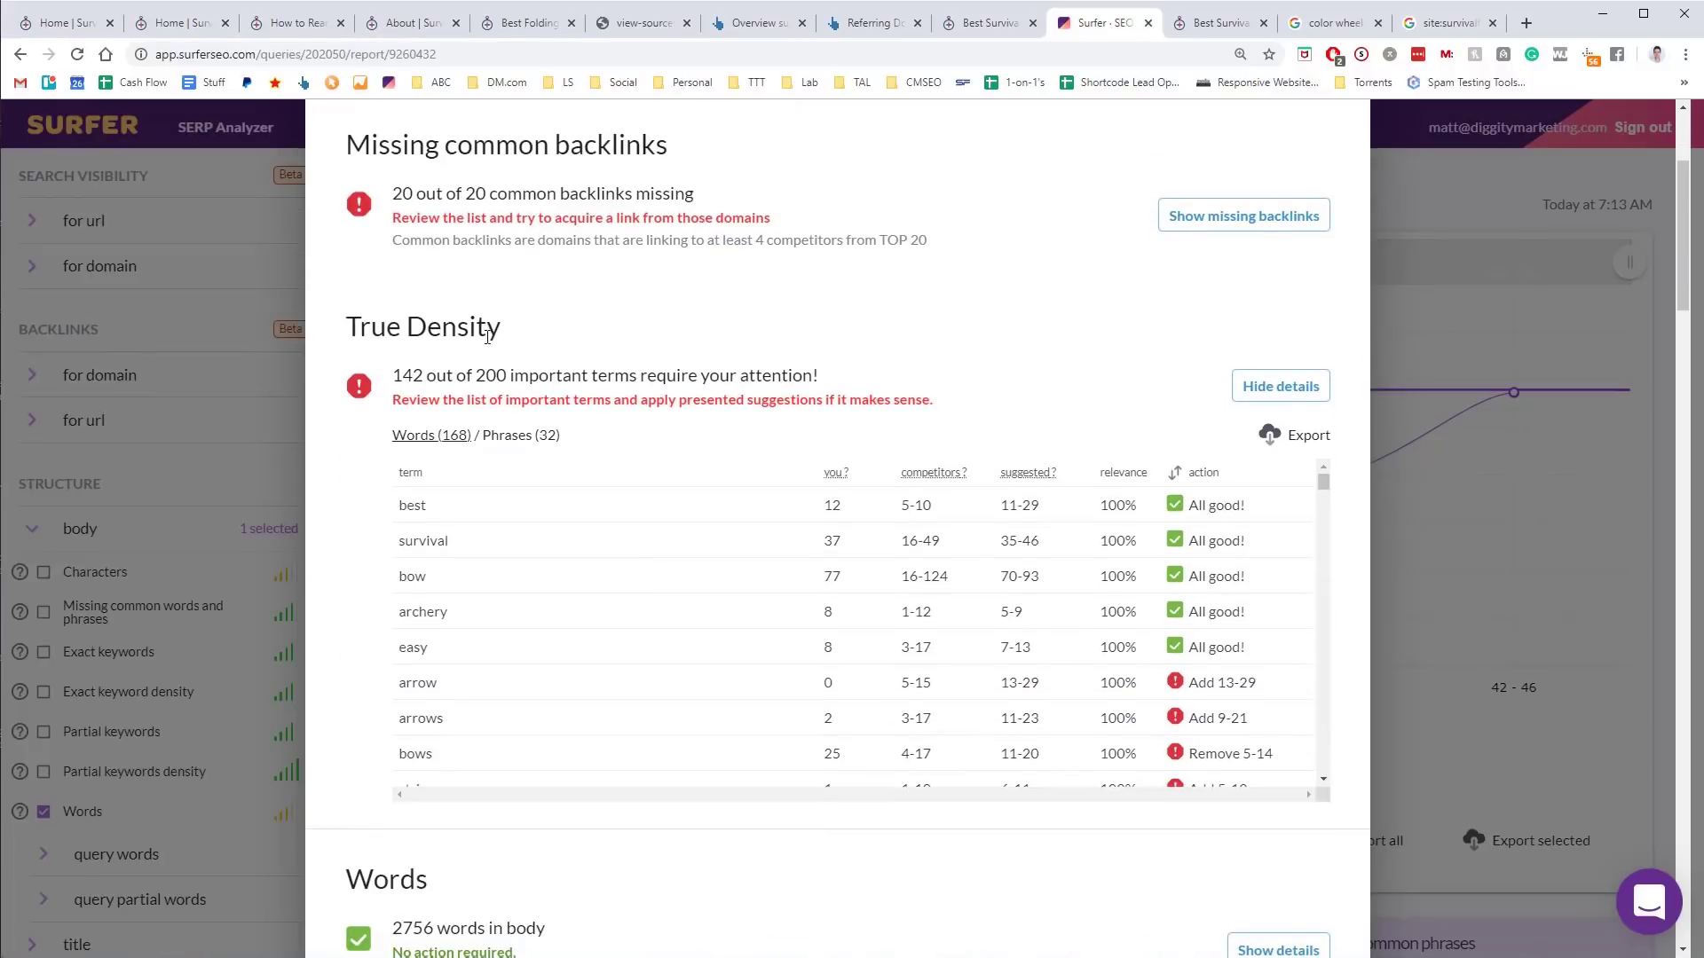
{"action": "left_click", "coordinate": [543, 440]}
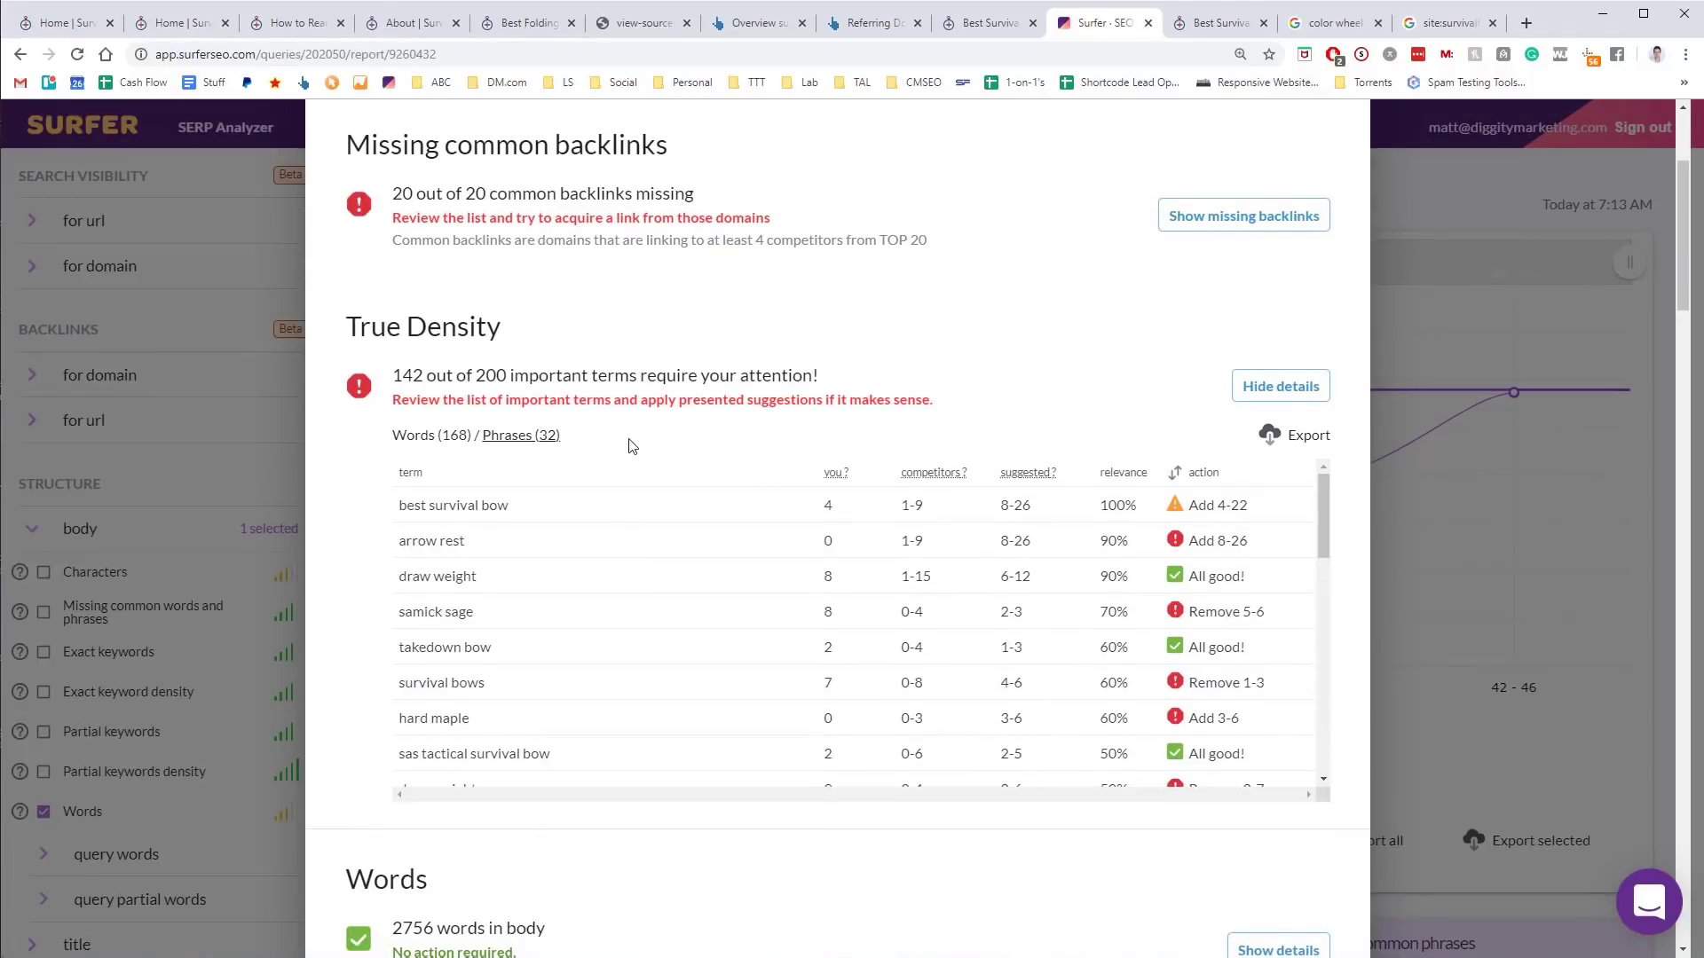
{"action": "left_click", "coordinate": [432, 435]}
{"action": "scroll", "coordinate": [983, 590], "scroll_direction": "down", "scroll_amount": 2}
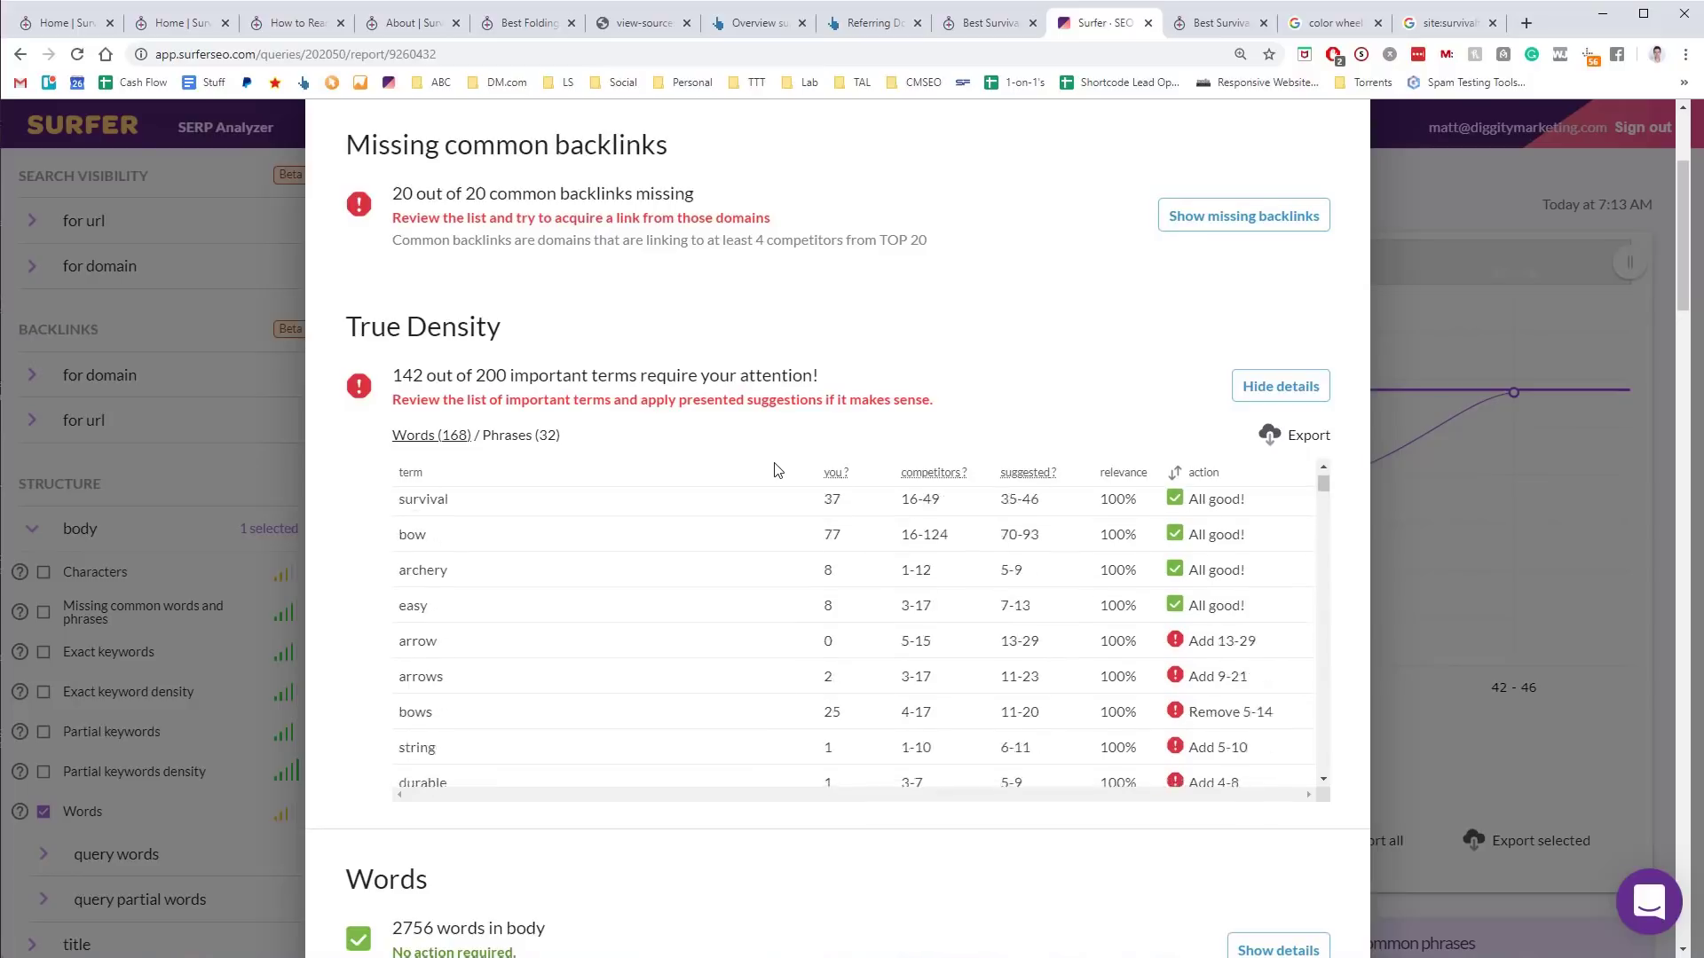
{"action": "scroll", "coordinate": [983, 591], "scroll_direction": "up", "scroll_amount": 1}
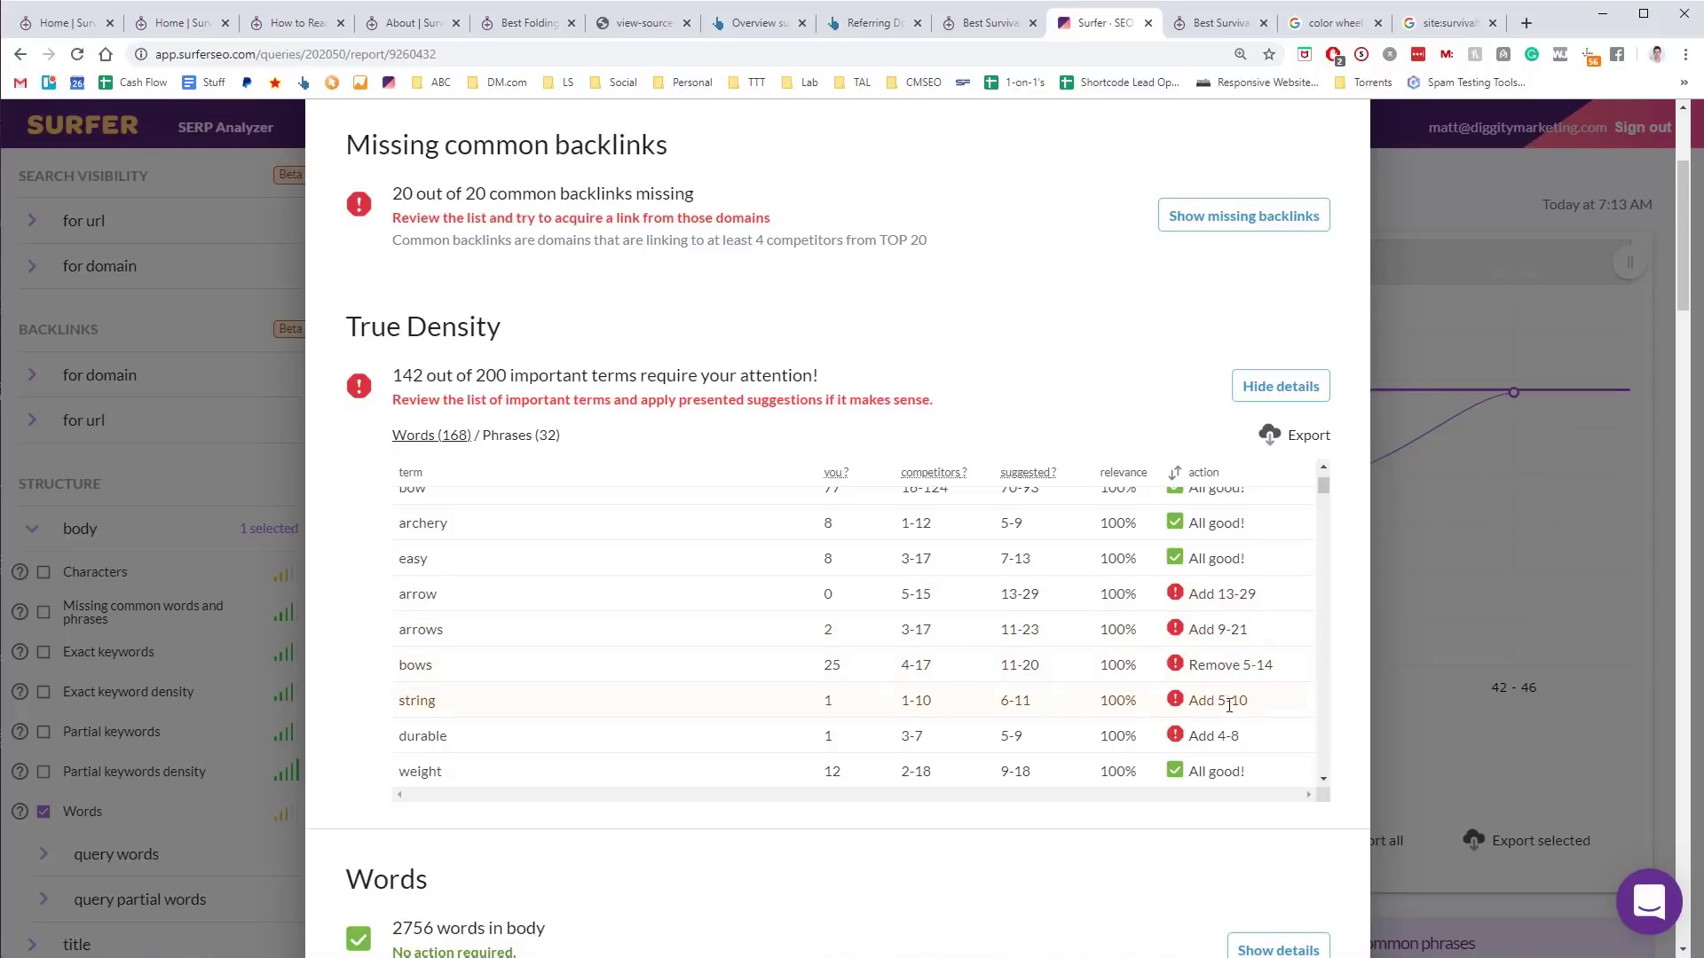
{"action": "left_click_drag", "start_coordinate": [606, 594], "coordinate": [413, 592]}
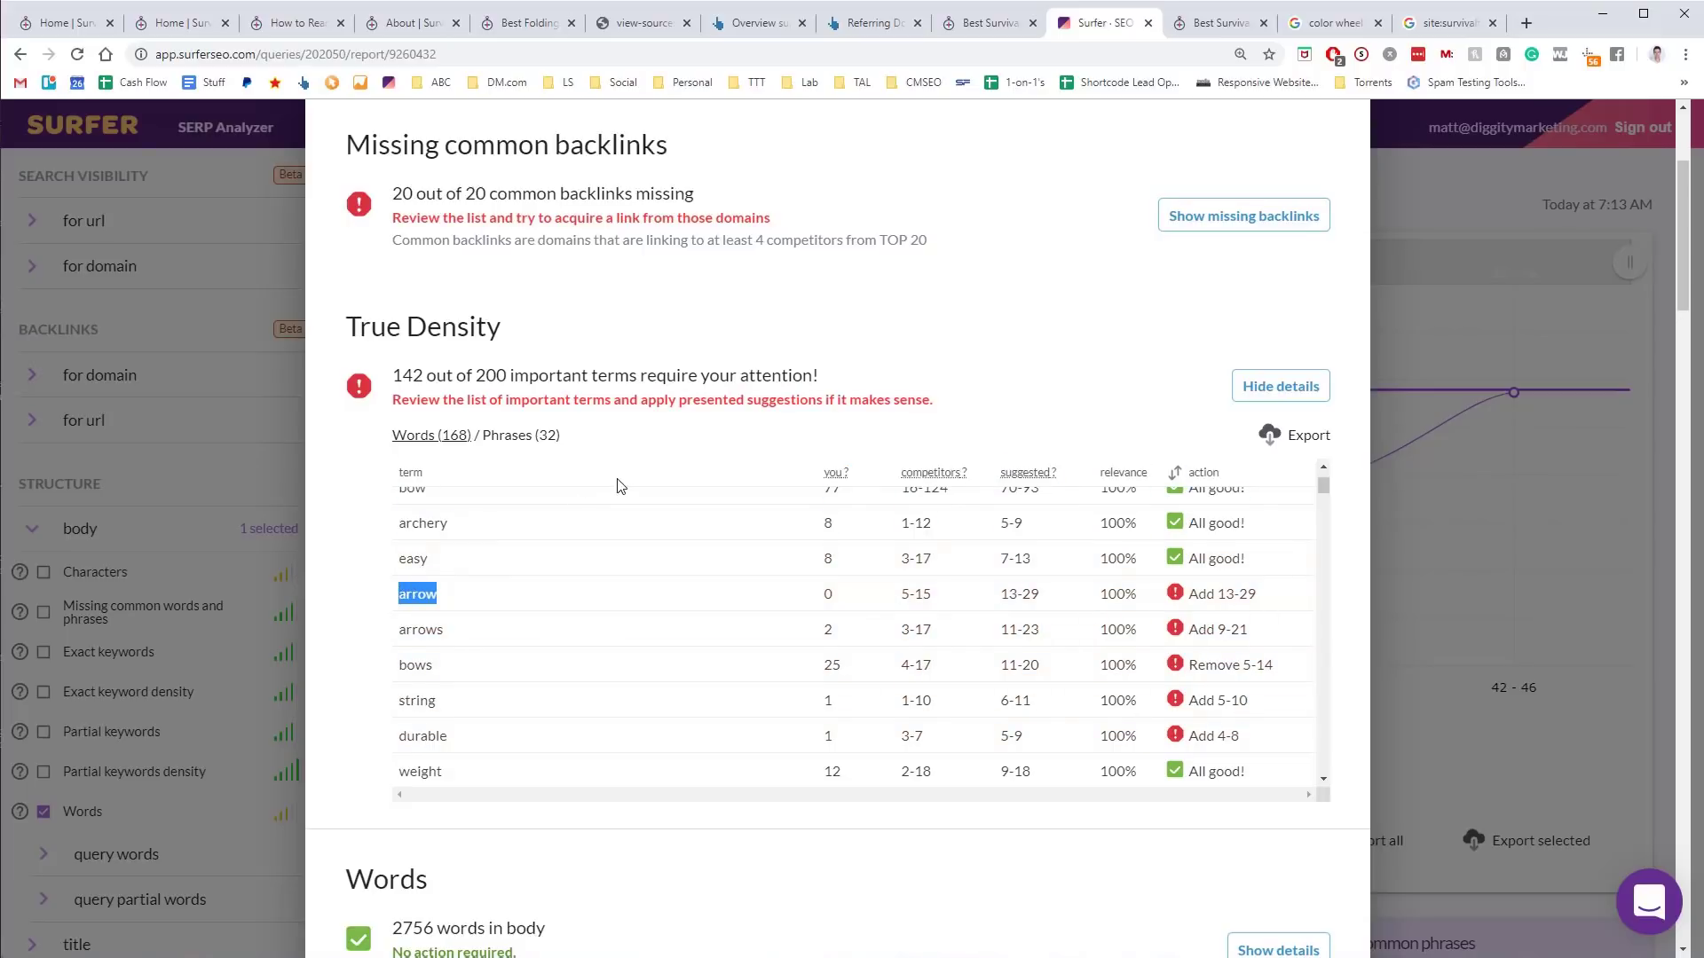